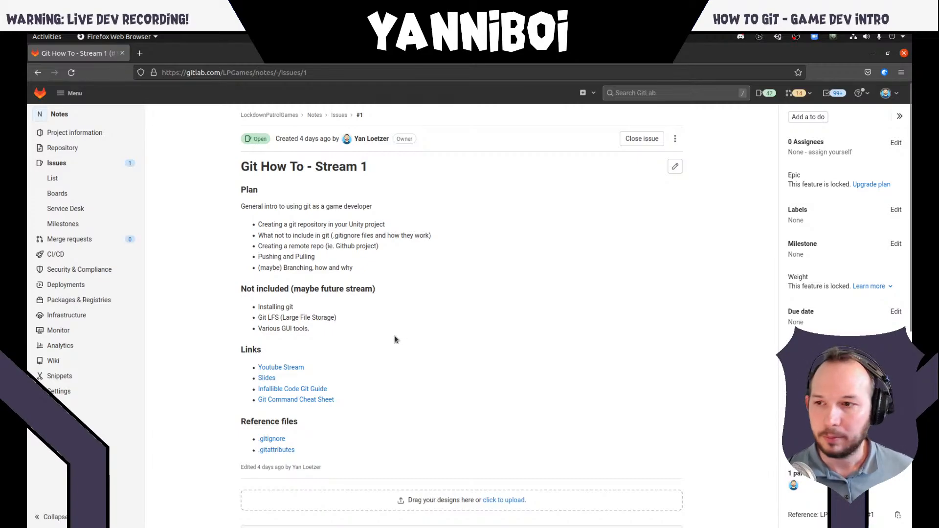
pyautogui.doubleClick(356, 206)
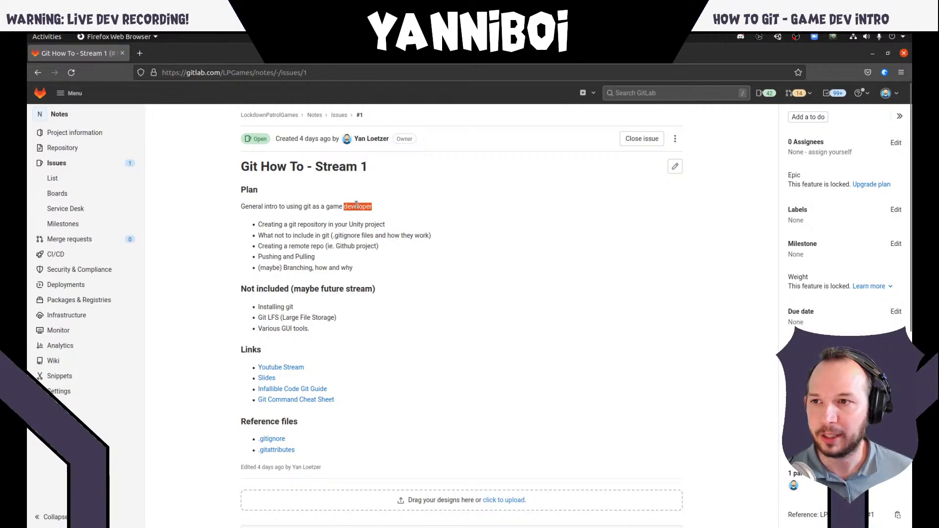
pyautogui.click(356, 206)
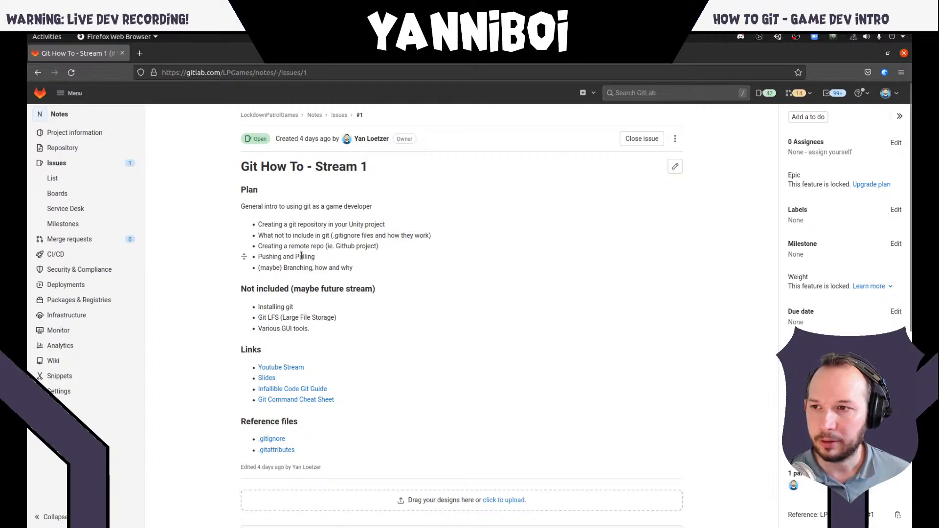
pyautogui.hotkey('alt', 'Tab')
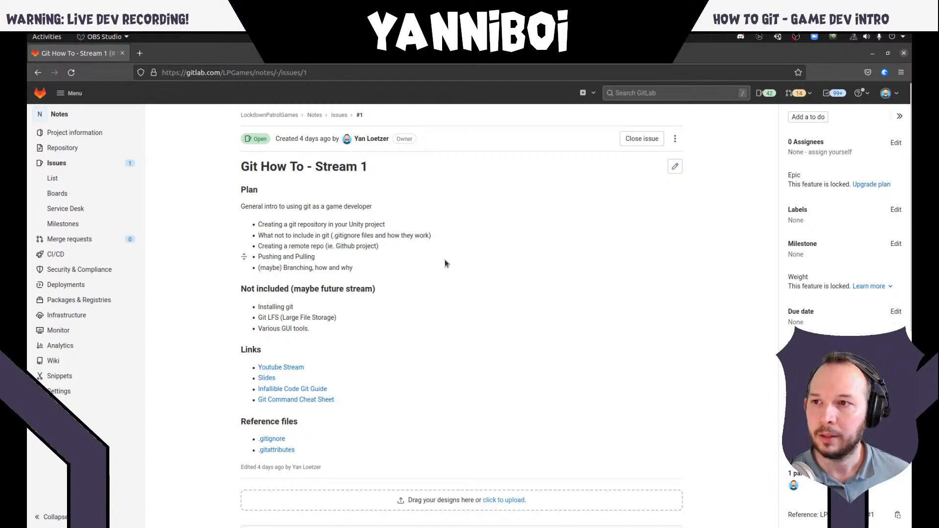
pyautogui.hotkey('alt', 'Tab')
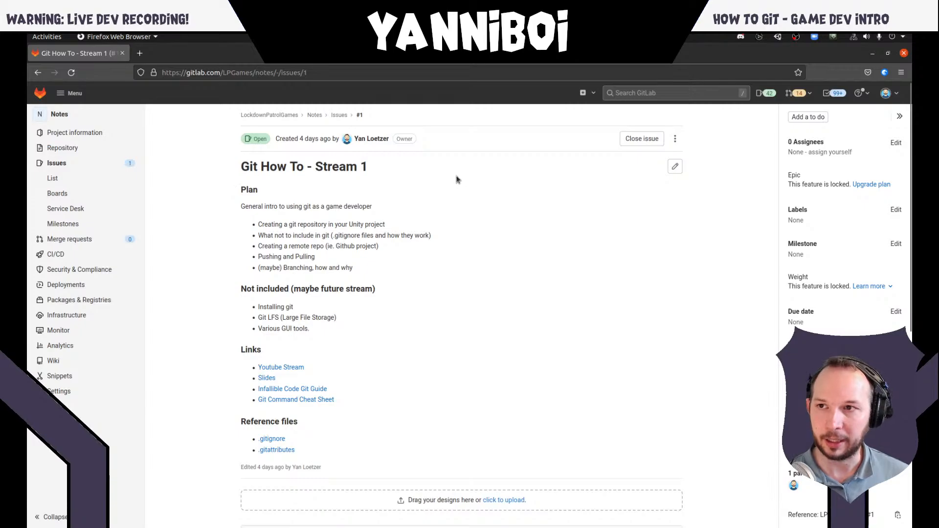
# - Switch to the Unity editor with the SampleScene project and maximize its window
pyautogui.press('super')
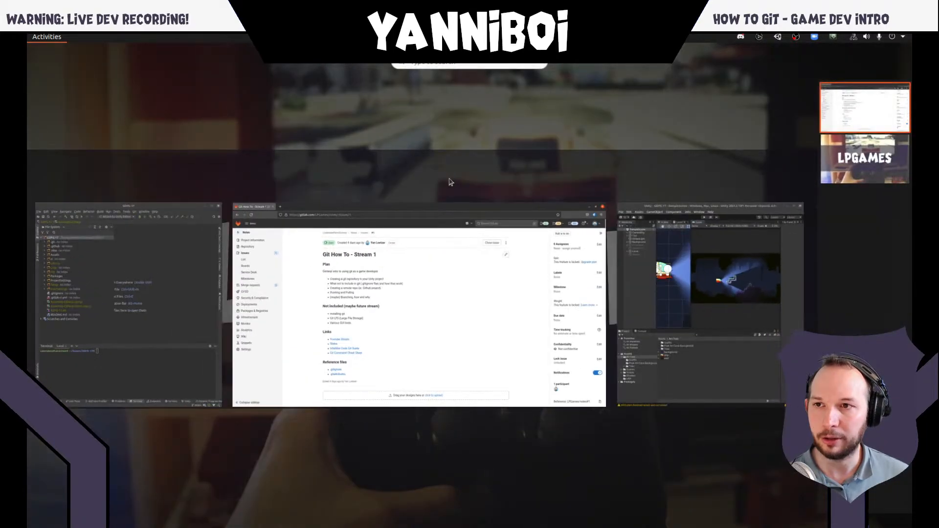
pyautogui.click(652, 237)
pyautogui.doubleClick(628, 67)
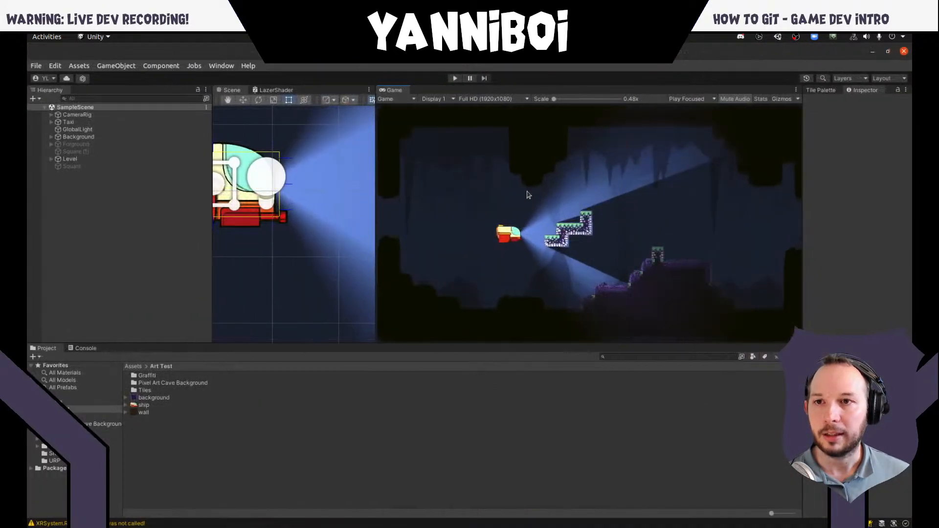
# - Widen the Scene view beside the Game view and frame the ship and the surrounding cave level in it
pyautogui.scroll(3, 286, 240)
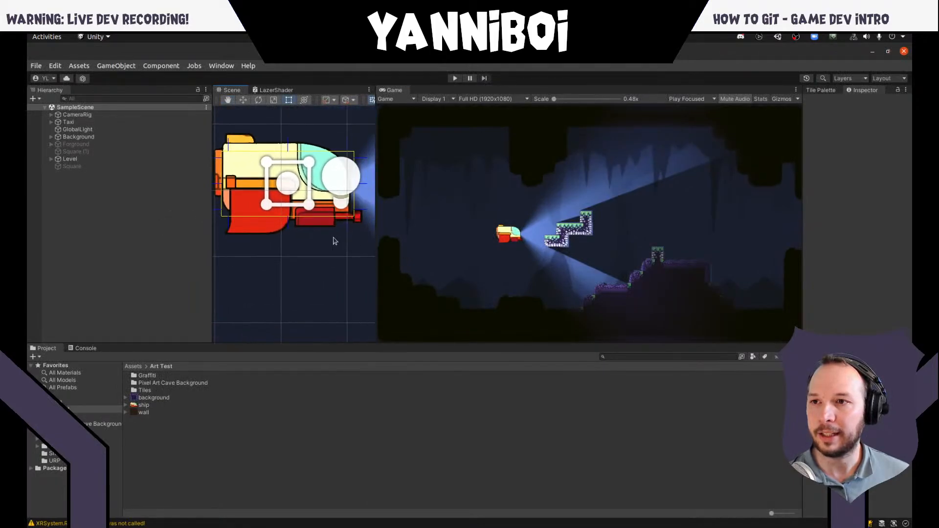
pyautogui.scroll(-5, 308, 252)
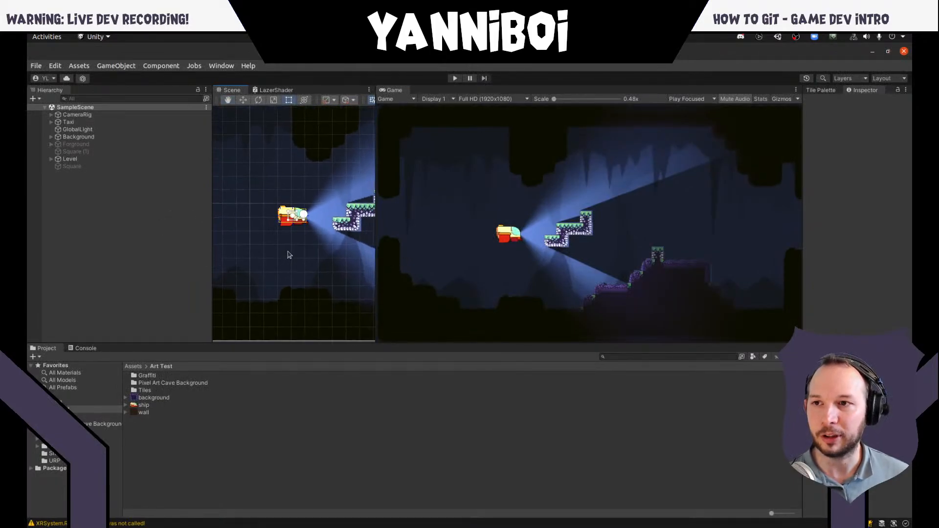
pyautogui.scroll(-3, 289, 255)
pyautogui.scroll(3, 288, 256)
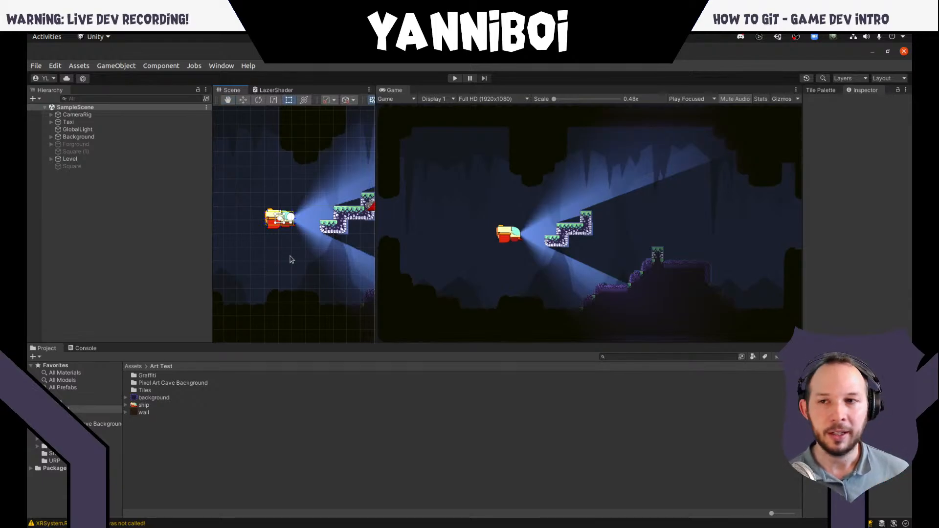
pyautogui.moveTo(375, 259); pyautogui.dragTo(500, 267)
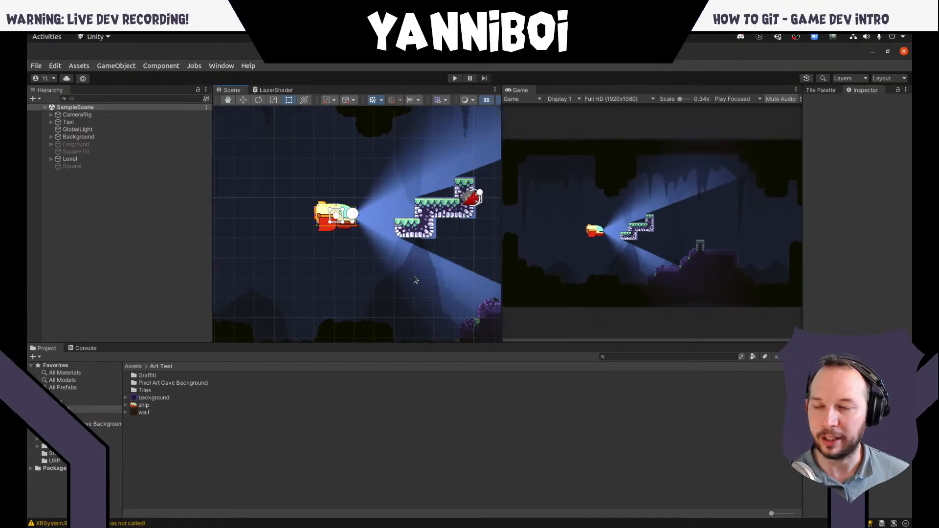
pyautogui.moveTo(414, 255); pyautogui.dragTo(382, 273)
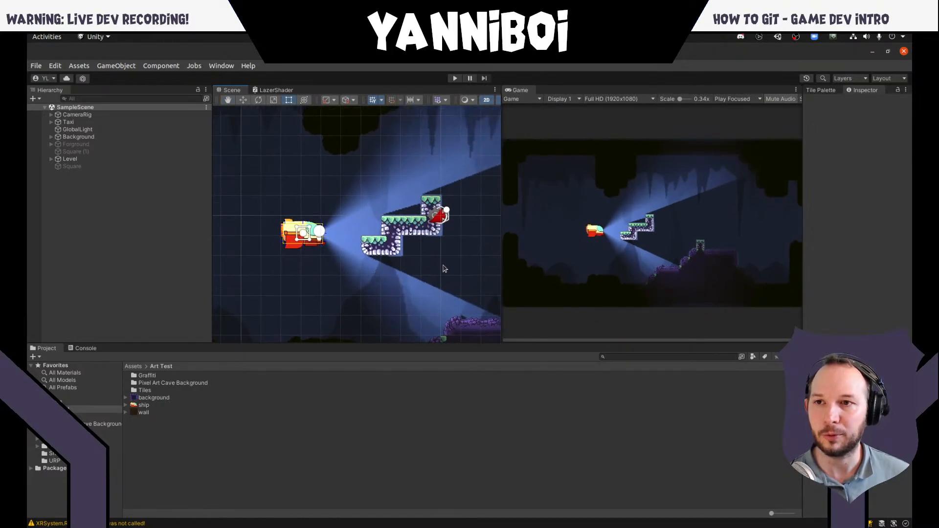
pyautogui.scroll(-5, 444, 268)
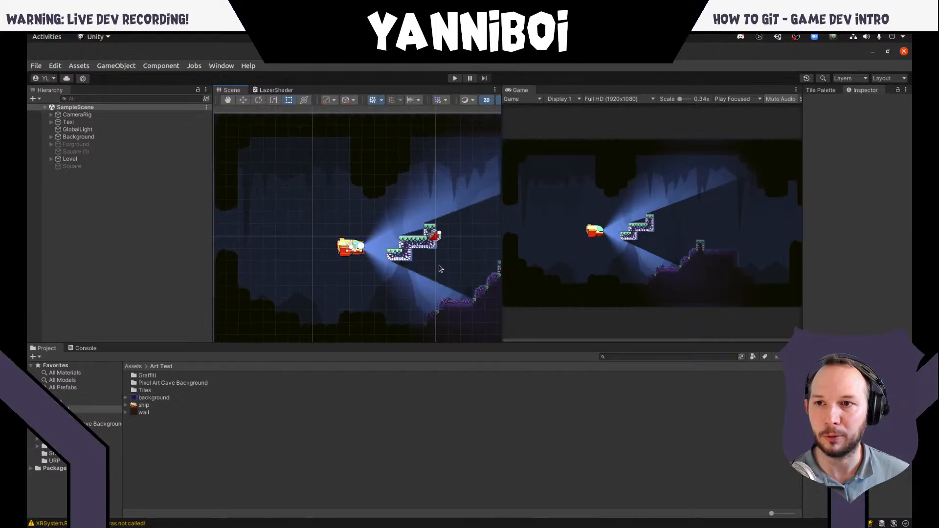
pyautogui.scroll(-2, 440, 269)
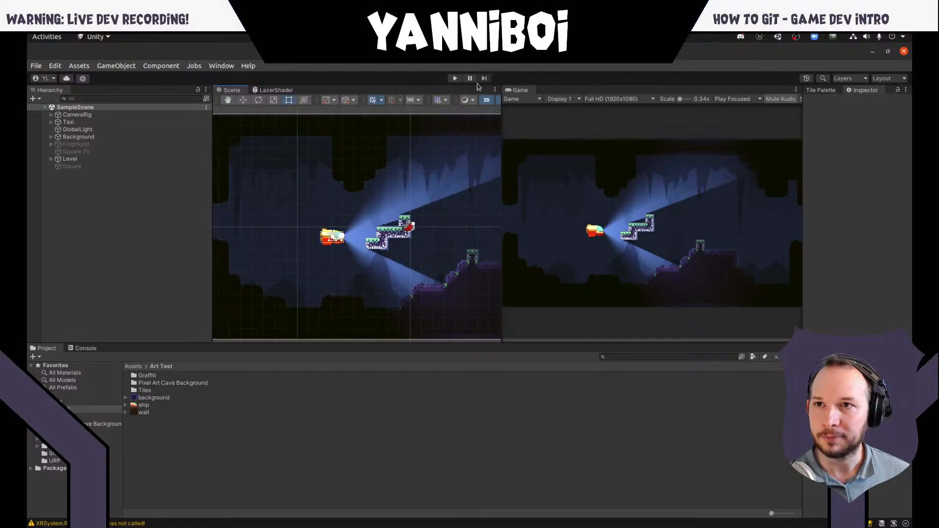
# - Run the game in play mode and fly the ship back and forth through the cave to demonstrate its headlight
pyautogui.click(454, 79)
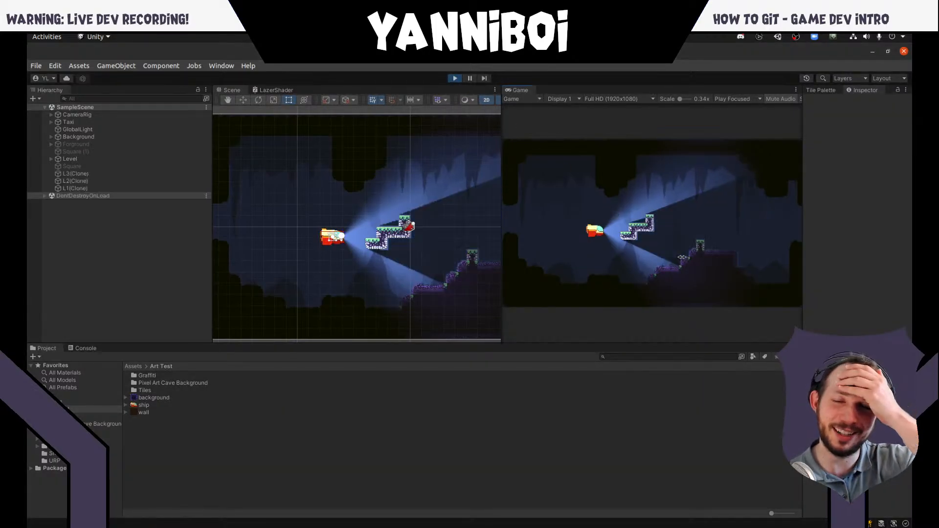
pyautogui.press('a')
pyautogui.press('d')
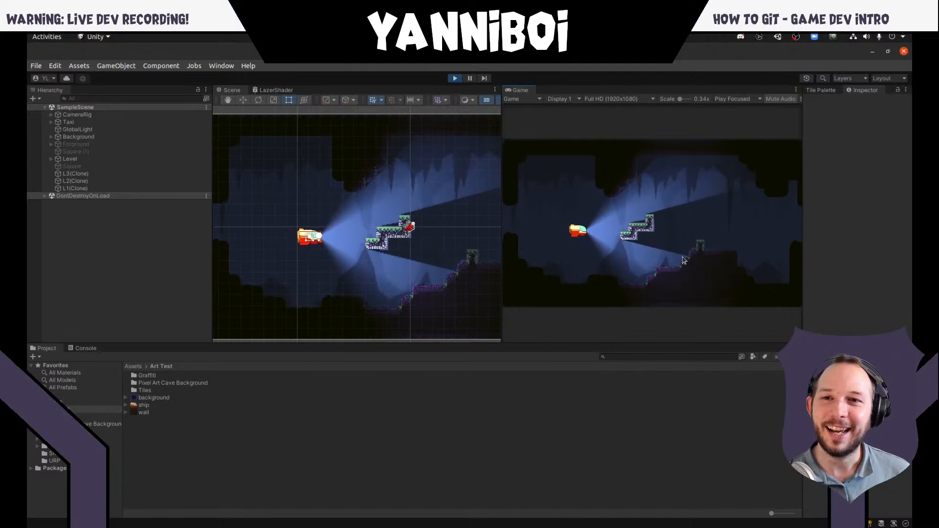
pyautogui.press('w')
pyautogui.press('a')
pyautogui.press('s')
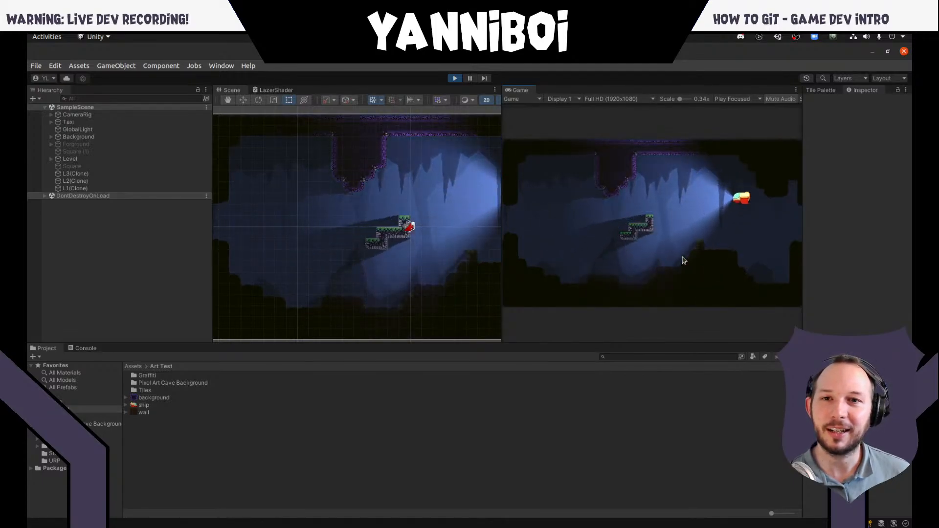
pyautogui.press('a')
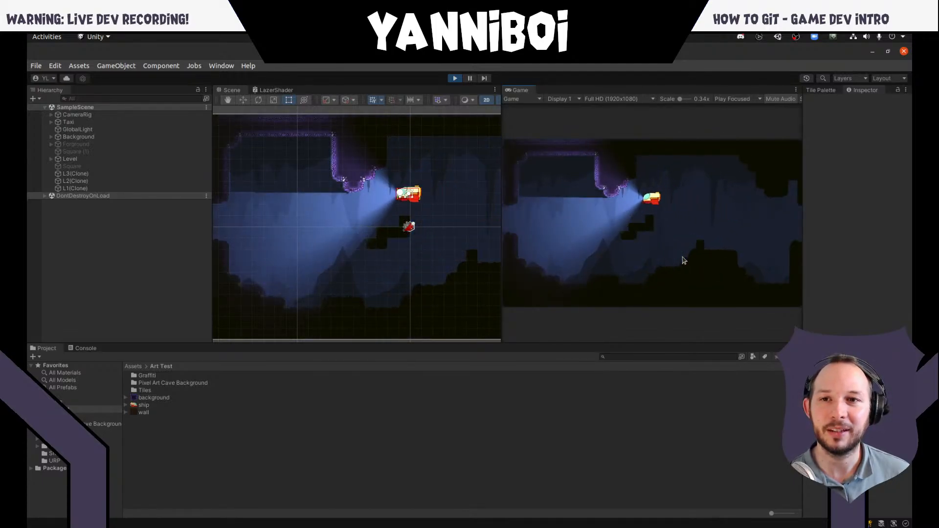
pyautogui.press('s')
pyautogui.press('d')
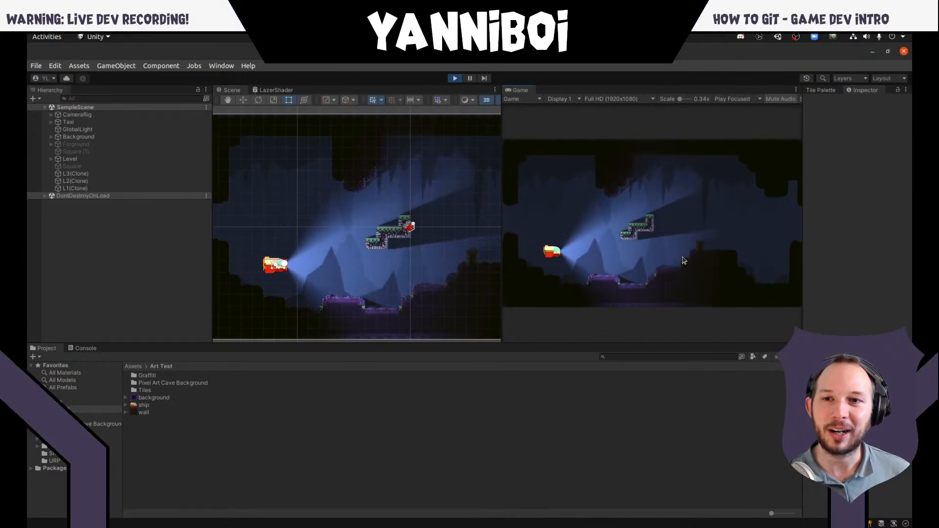
pyautogui.press('w')
pyautogui.press('a')
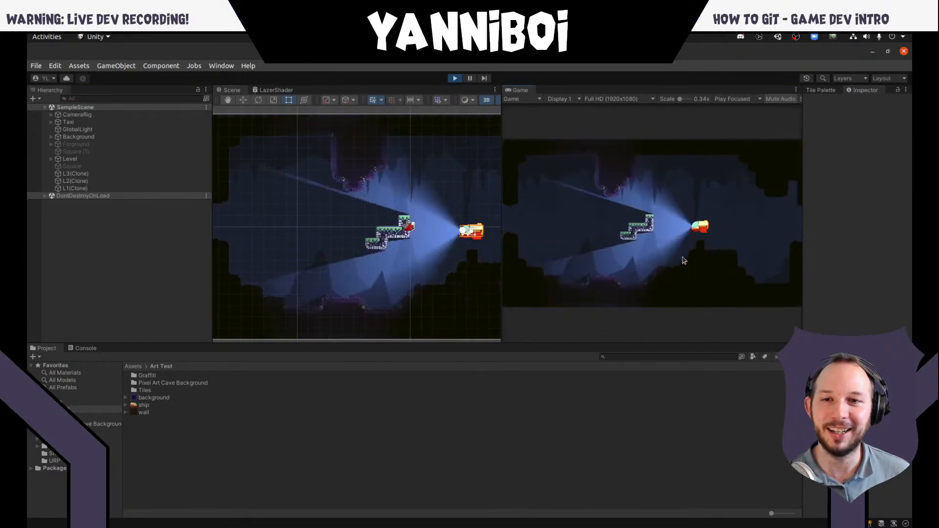
pyautogui.press('a')
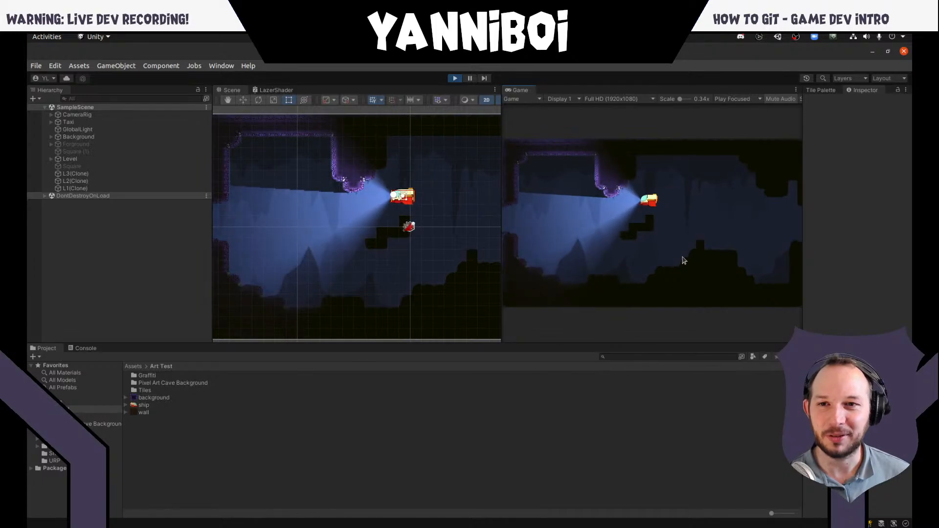
pyautogui.press('a')
pyautogui.press('d')
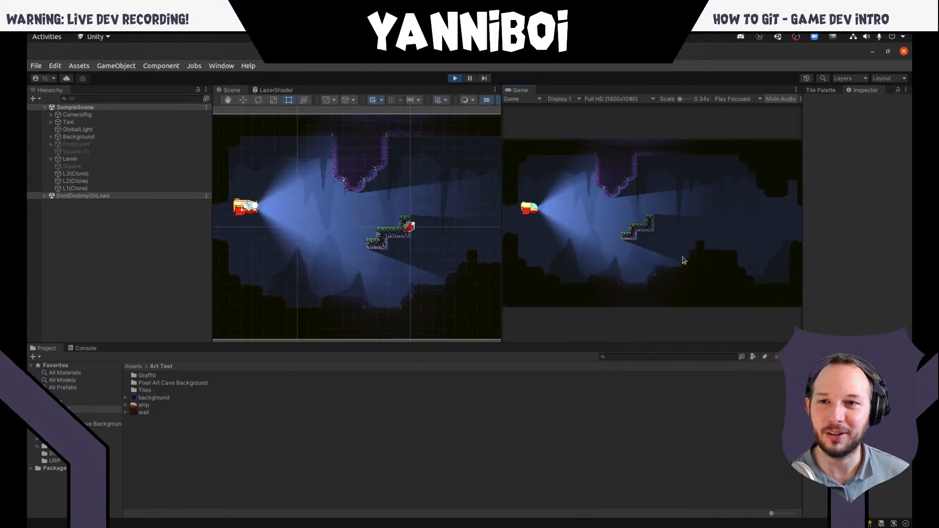
pyautogui.press('a')
pyautogui.press('d')
pyautogui.press('a')
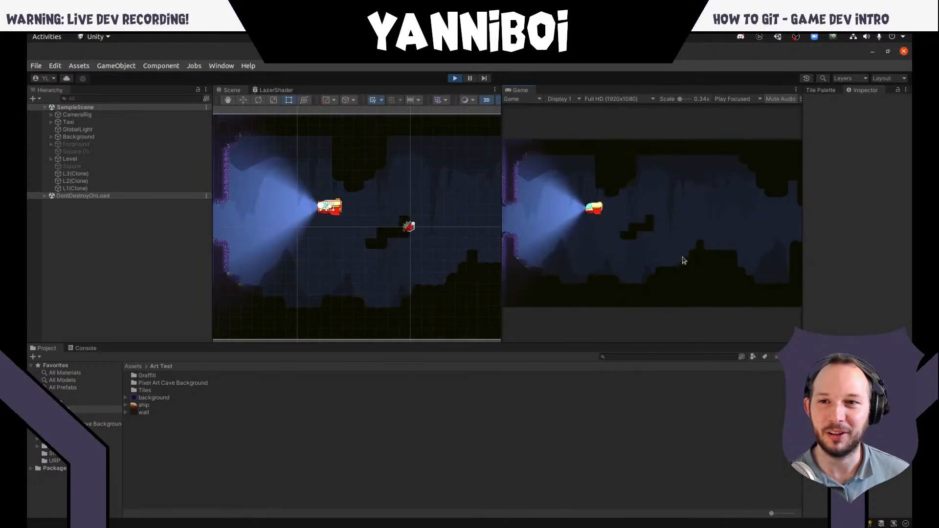
pyautogui.press('d')
pyautogui.press('a')
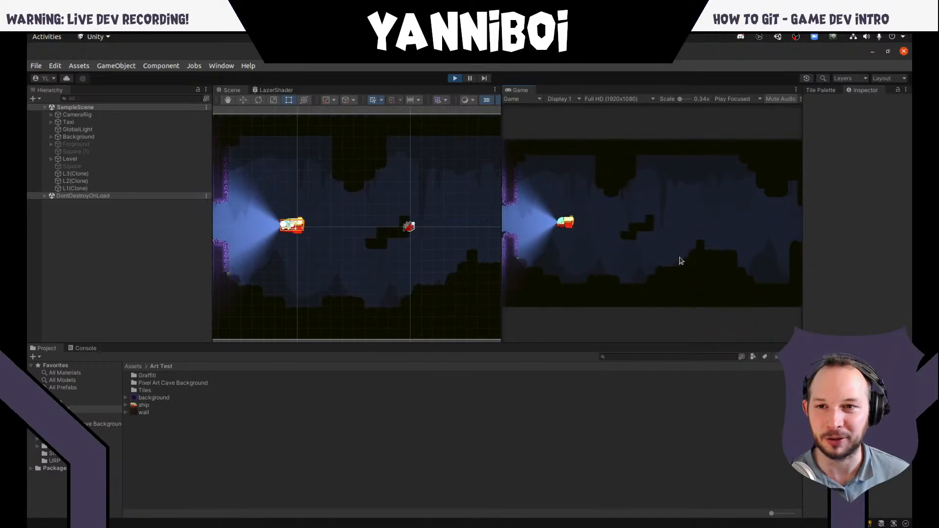
# - Fire the ship's laser at the stepped platform and the hanging ceiling blocks while flying, and end play mode
pyautogui.press('d')
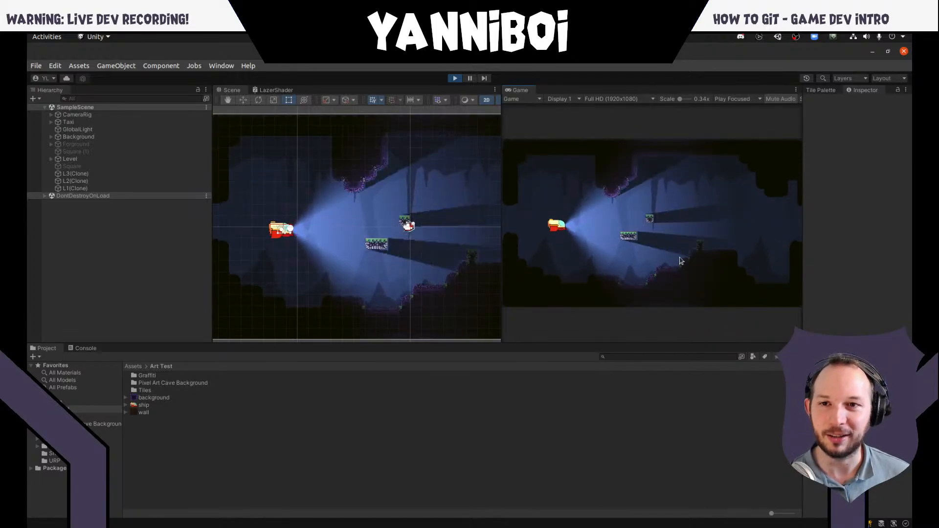
pyautogui.press('d')
pyautogui.press('w')
pyautogui.press('d')
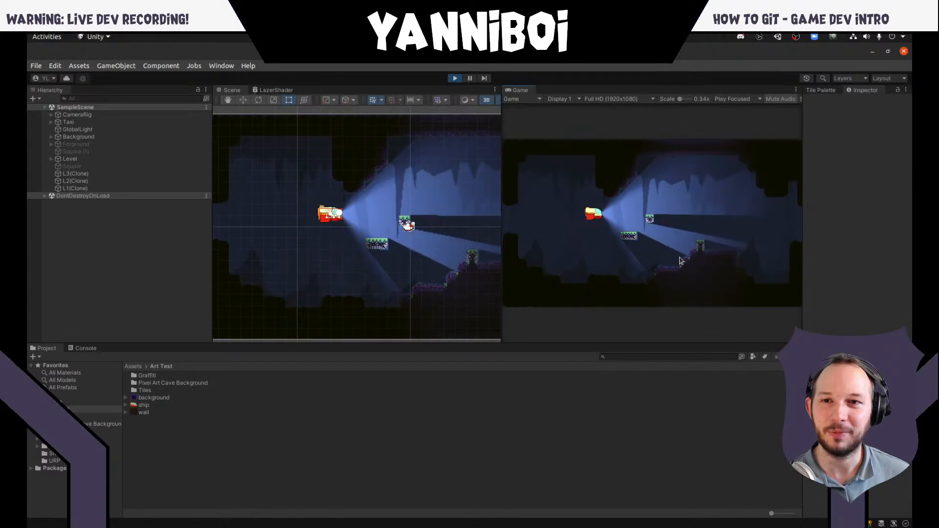
pyautogui.press('space')
pyautogui.press('w')
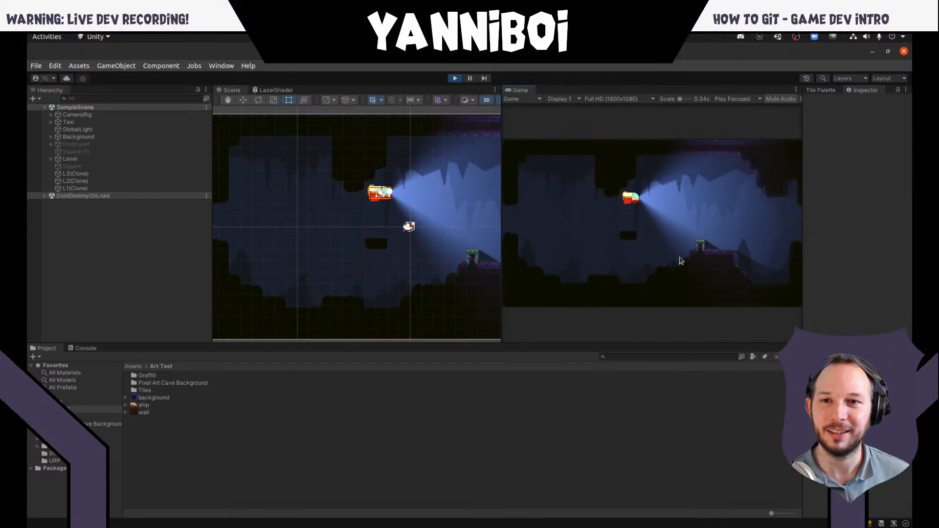
pyautogui.press('d')
pyautogui.press('w')
pyautogui.press('a')
pyautogui.press('space')
pyautogui.press('w')
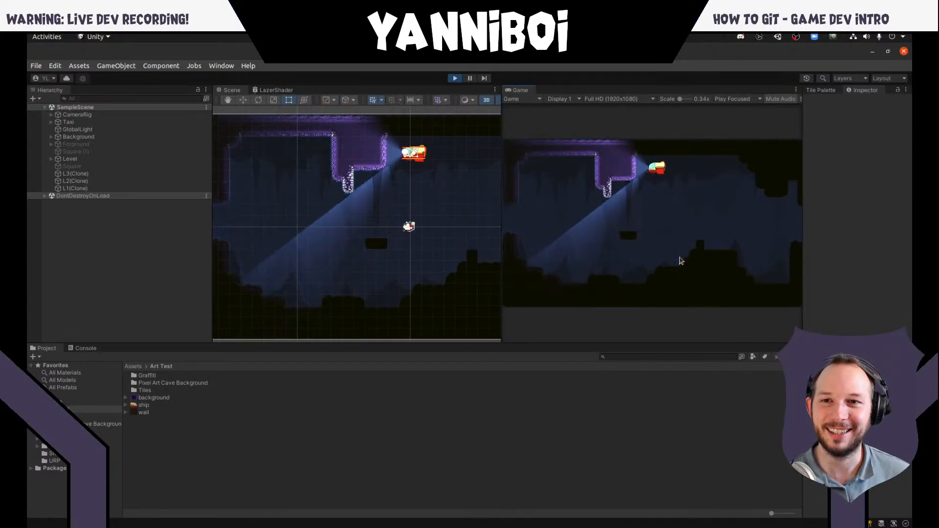
pyautogui.press('s')
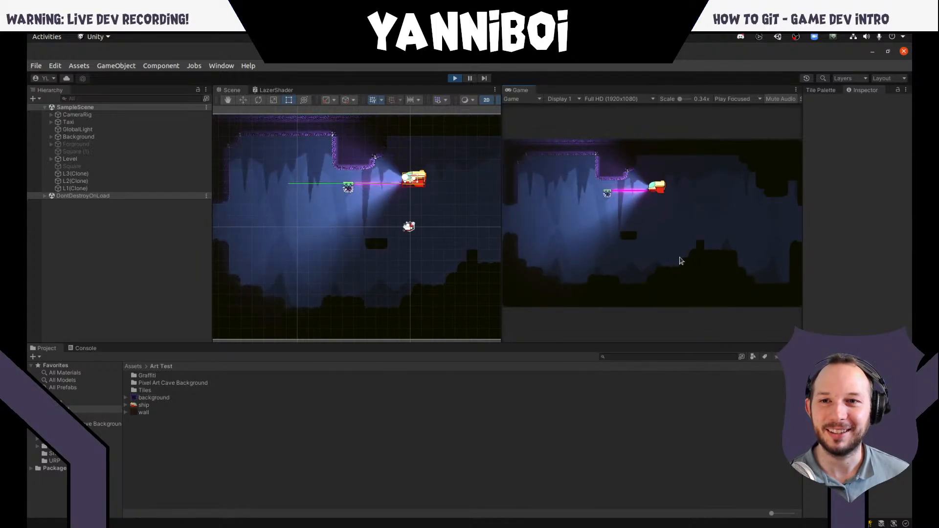
pyautogui.press('space')
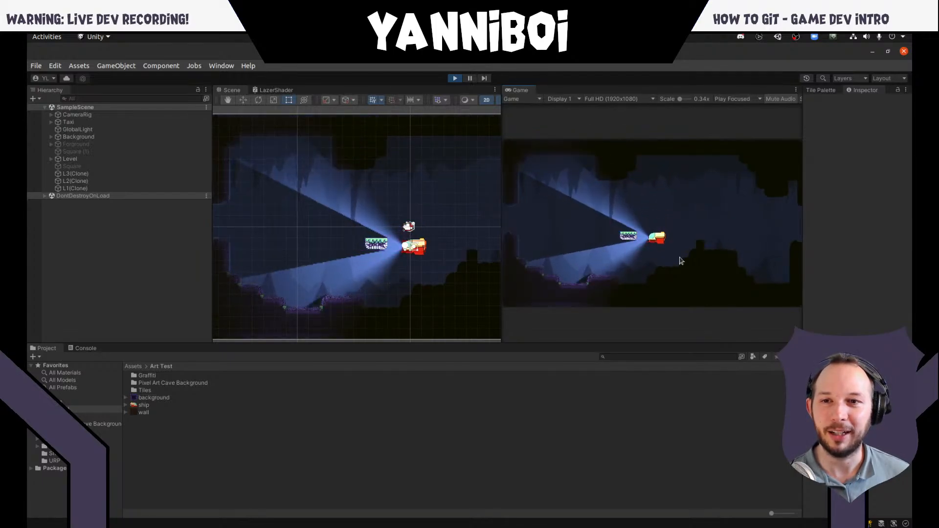
pyautogui.press('w')
pyautogui.press('space')
pyautogui.press('a')
pyautogui.press('d')
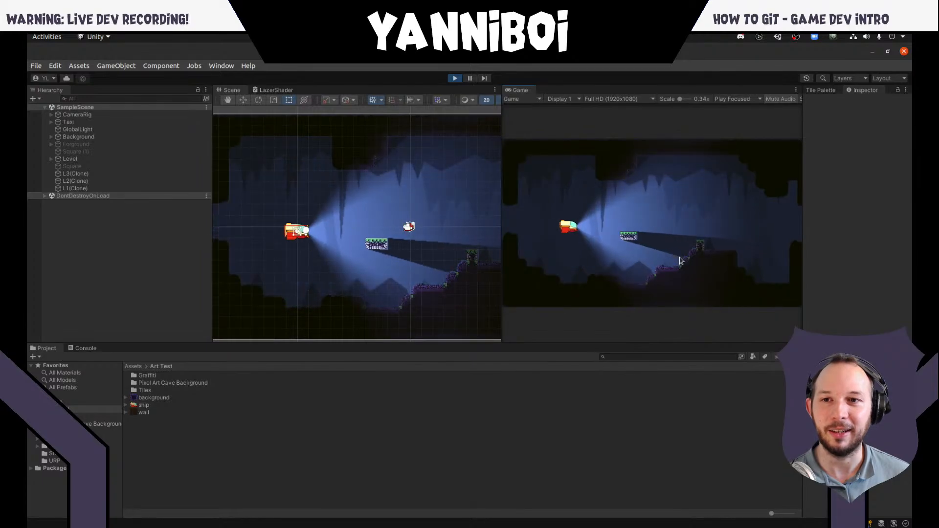
pyautogui.press('a')
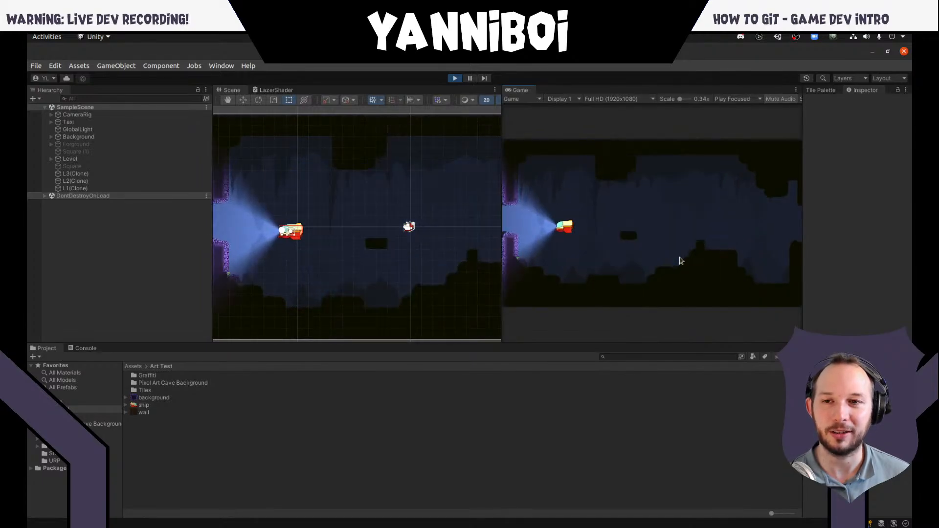
pyautogui.press('d')
pyautogui.click(455, 79)
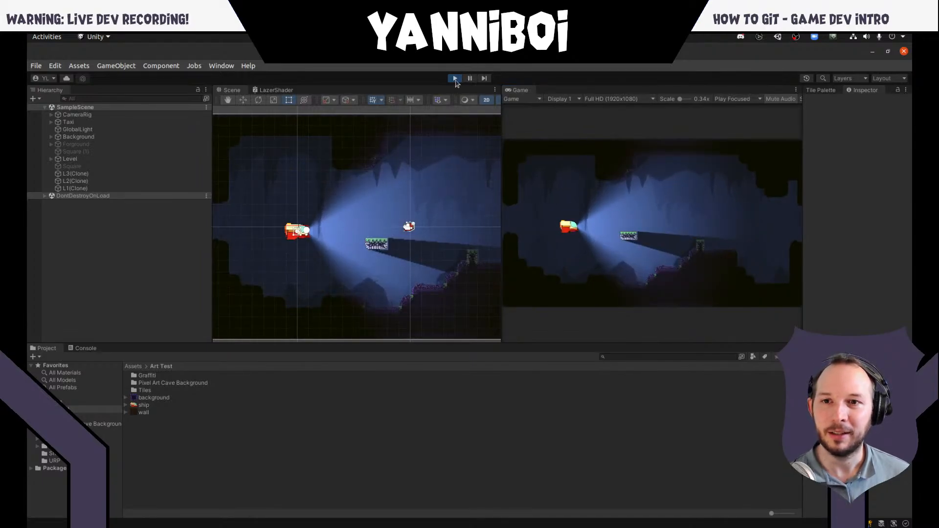
# - Examine the ship texture in Art Test, and the DestrucableTiles script and the Scenes and Shaders folders in Assets
pyautogui.click(506, 406)
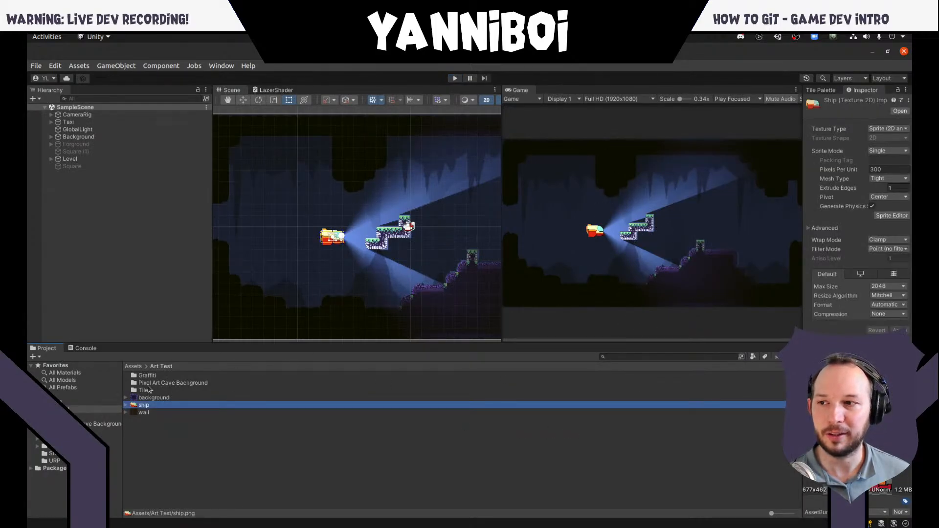
pyautogui.click(70, 401)
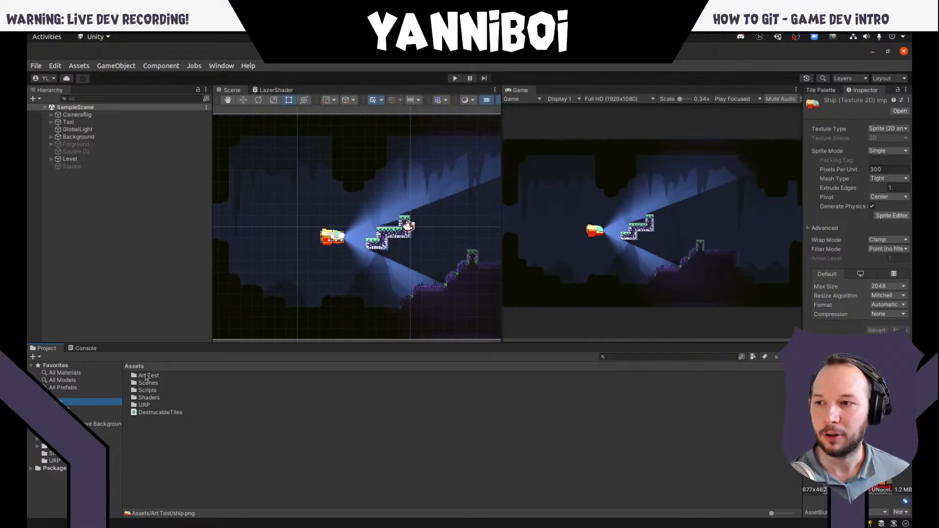
pyautogui.click(156, 412)
pyautogui.click(148, 383)
pyautogui.click(157, 398)
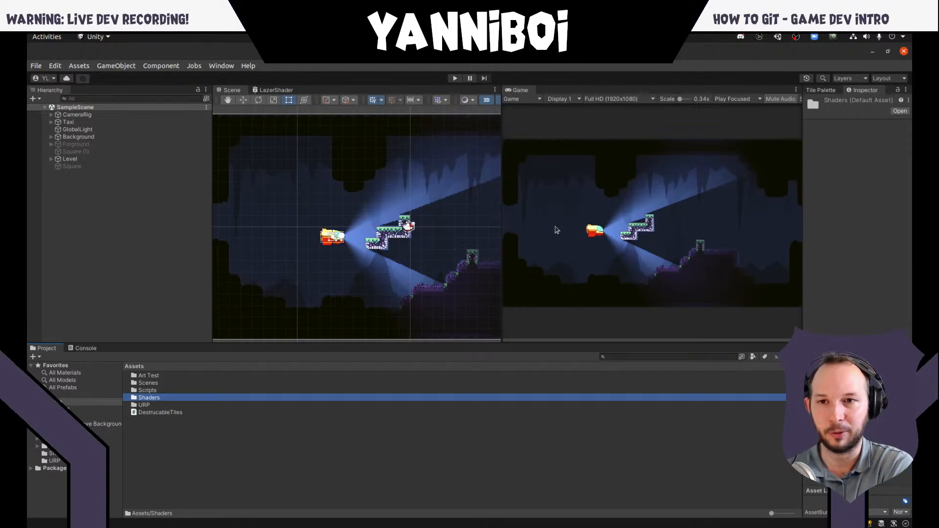
pyautogui.press('F12')
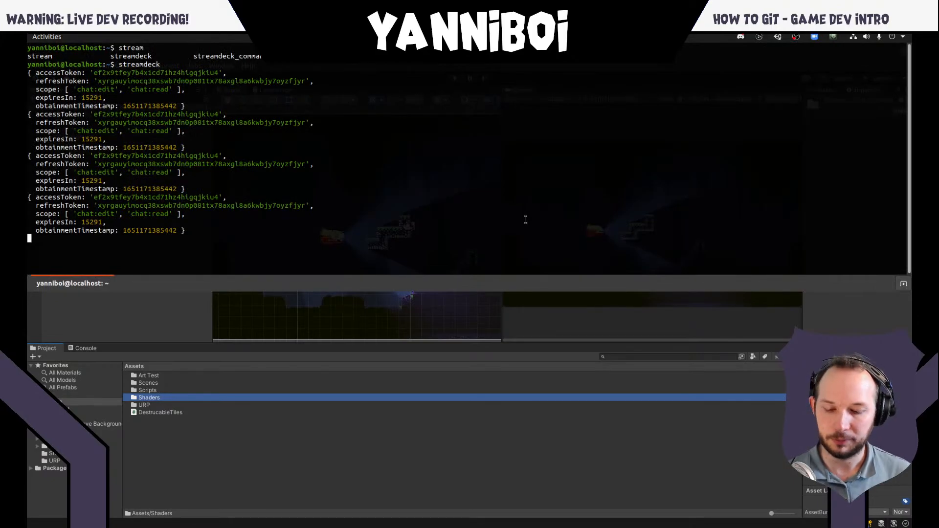
pyautogui.hotkey('ctrl', 'shift', 't')
pyautogui.press('F12')
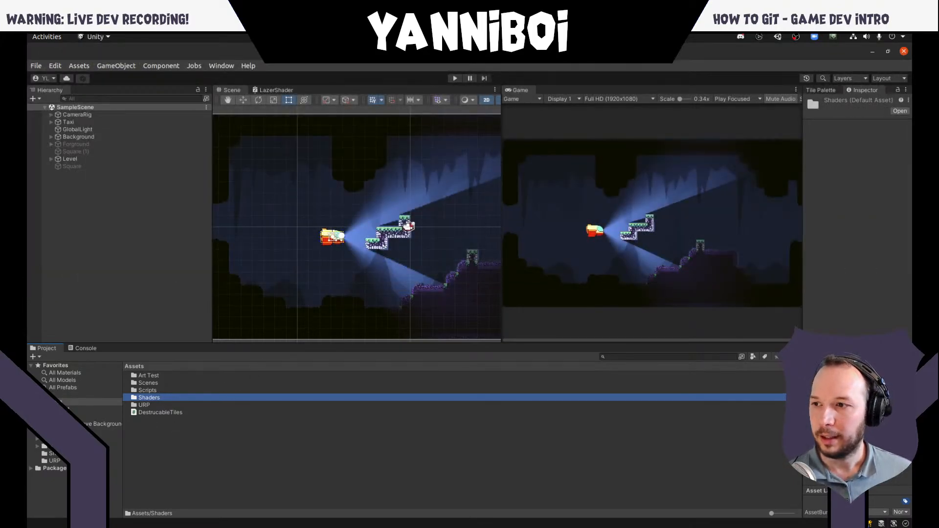
pyautogui.rightClick(161, 436)
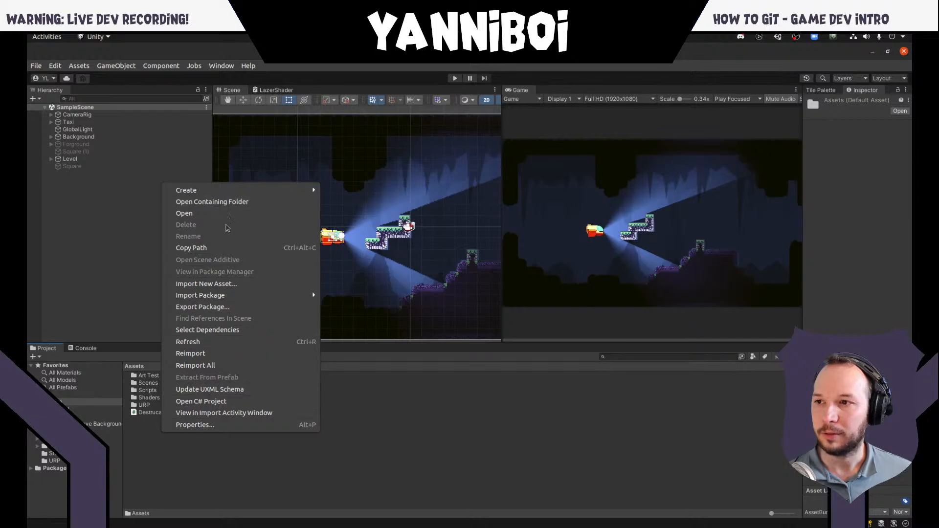
pyautogui.click(366, 420)
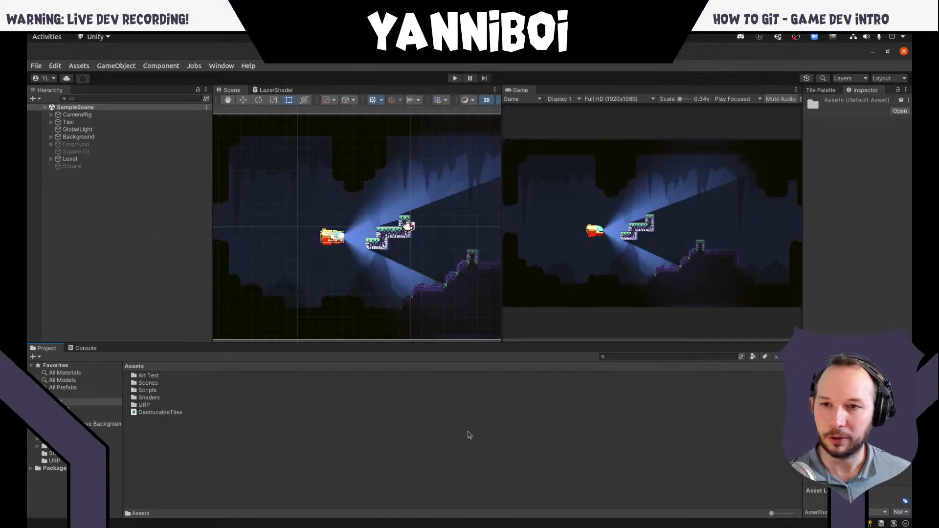
pyautogui.press('super')
pyautogui.press('super')
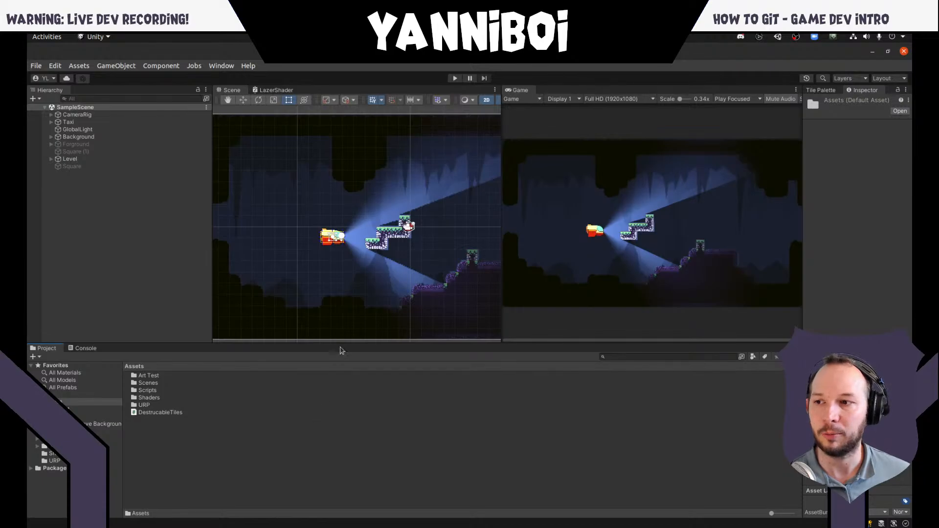
# - Open the folder containing Assets in the file manager, start a terminal there and move its window clear of the file names
pyautogui.rightClick(241, 439)
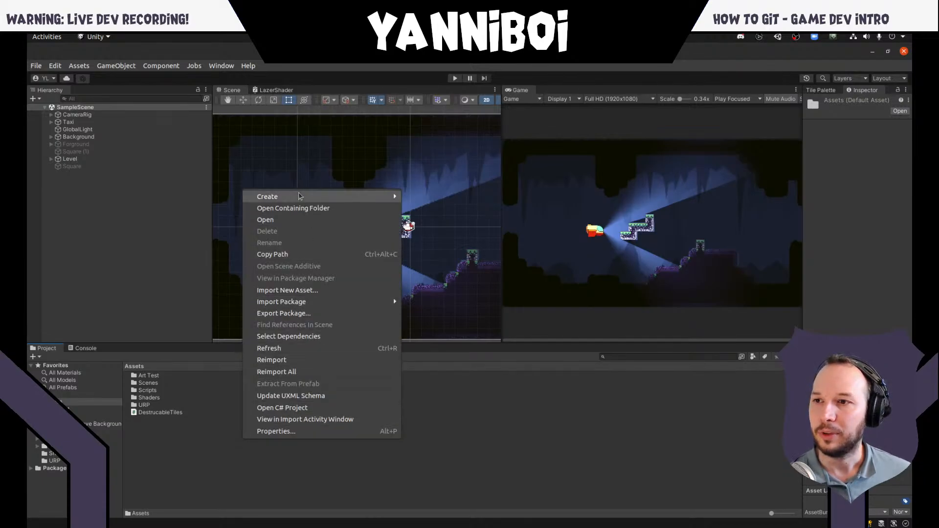
pyautogui.click(301, 209)
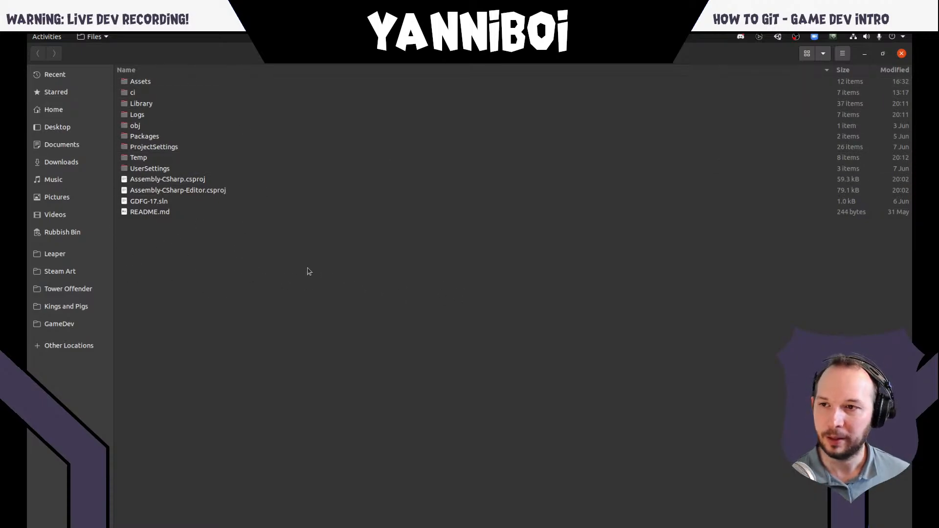
pyautogui.rightClick(210, 248)
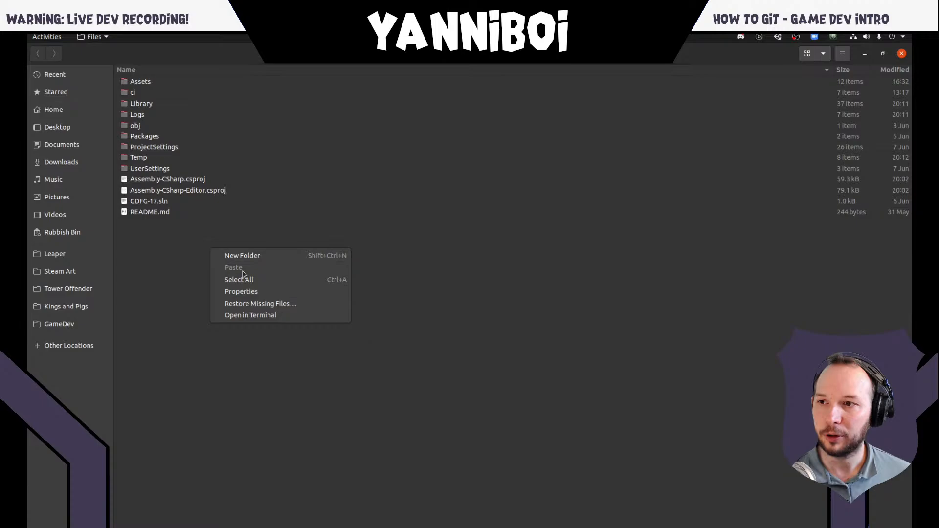
pyautogui.click(273, 317)
pyautogui.moveTo(227, 78); pyautogui.dragTo(635, 213)
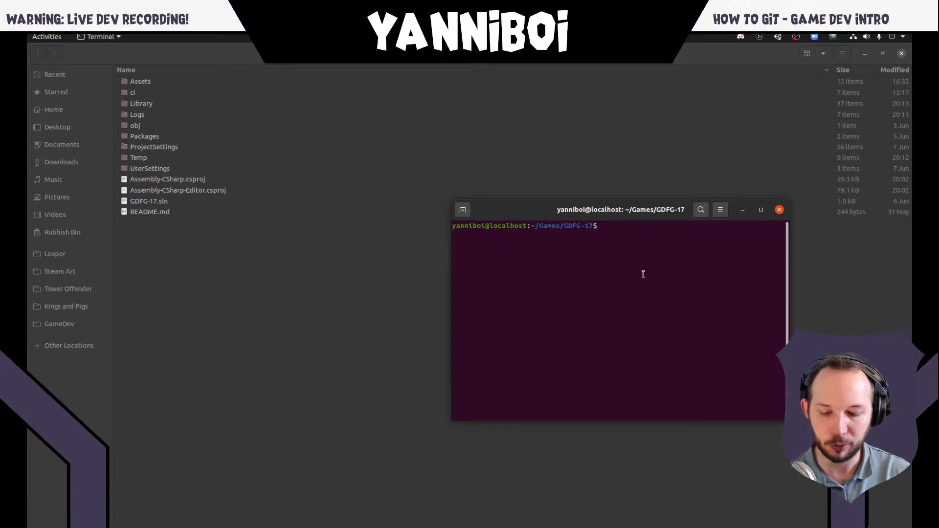
# - Move the project's .git folder up into the parent directory with mv
pyautogui.write('mv ')
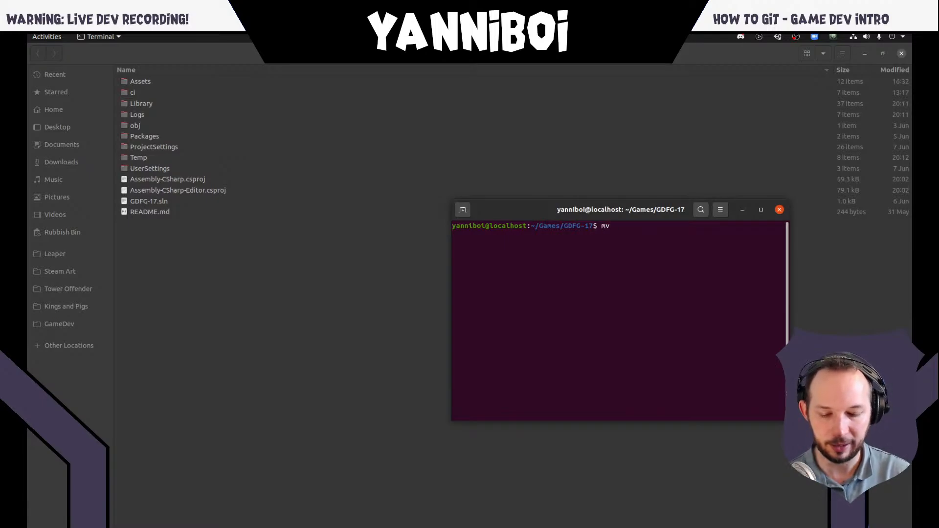
pyautogui.write('.git')
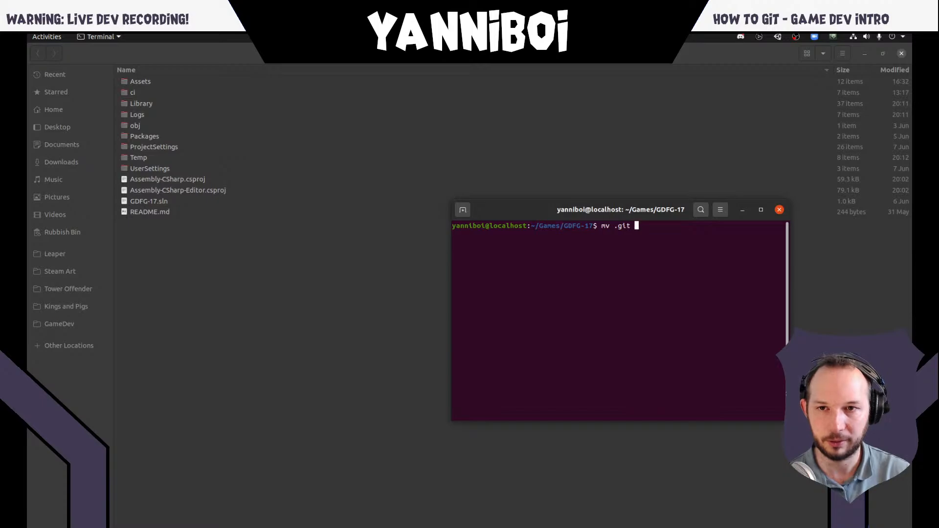
pyautogui.write(' ..')
pyautogui.press('Return')
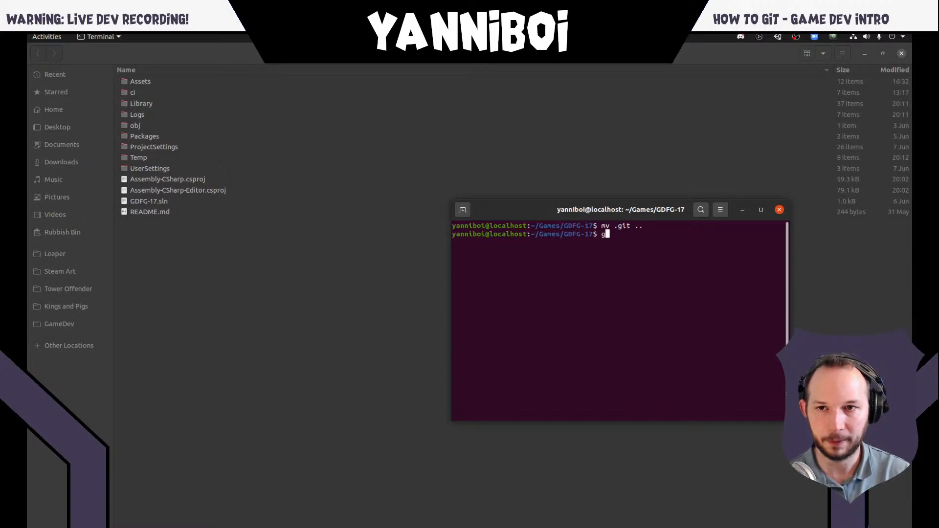
# - Clear the terminal and check the git status of the GDFG-17 folder
pyautogui.write('clear')
pyautogui.press('Return')
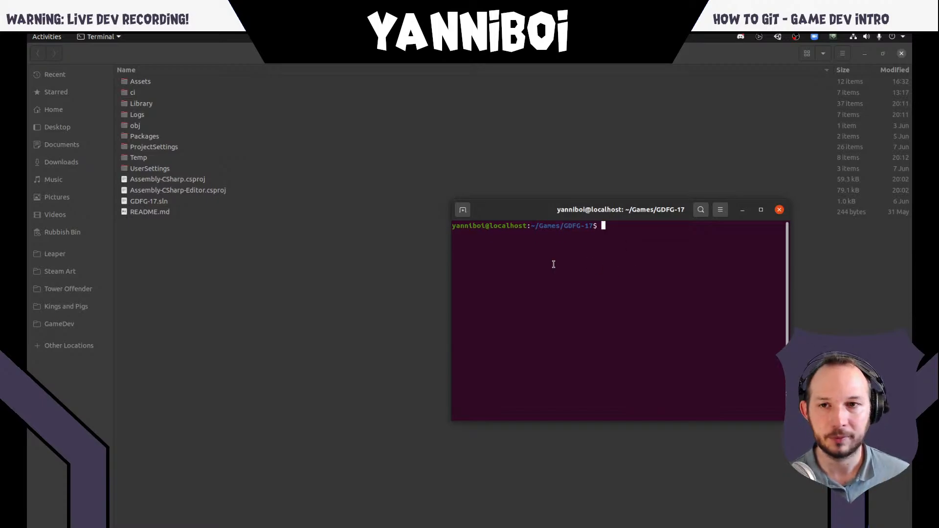
pyautogui.write('git status')
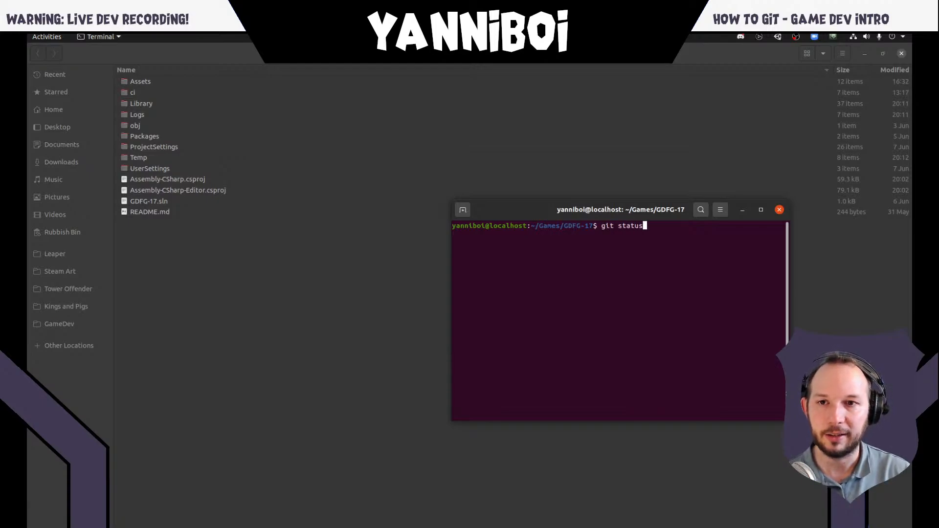
pyautogui.press('Return')
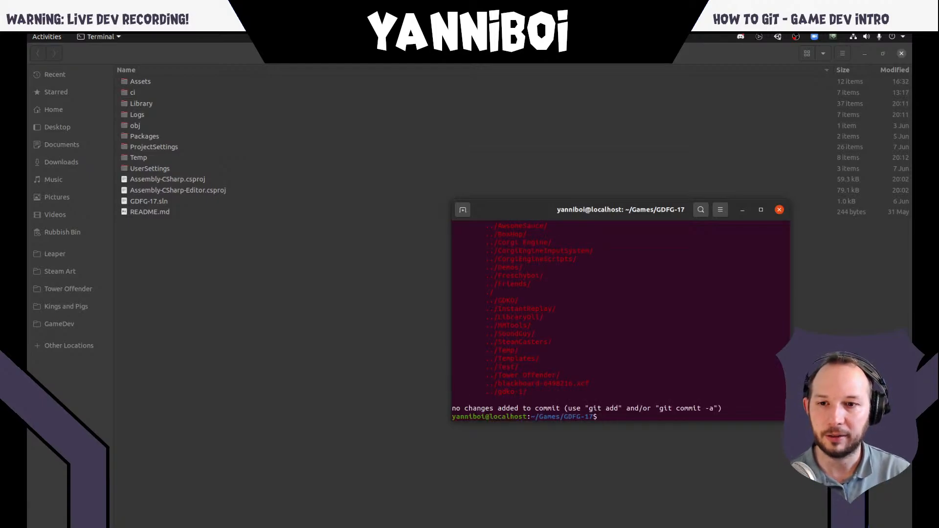
pyautogui.press('Up')
pyautogui.press('Up')
pyautogui.press('Up')
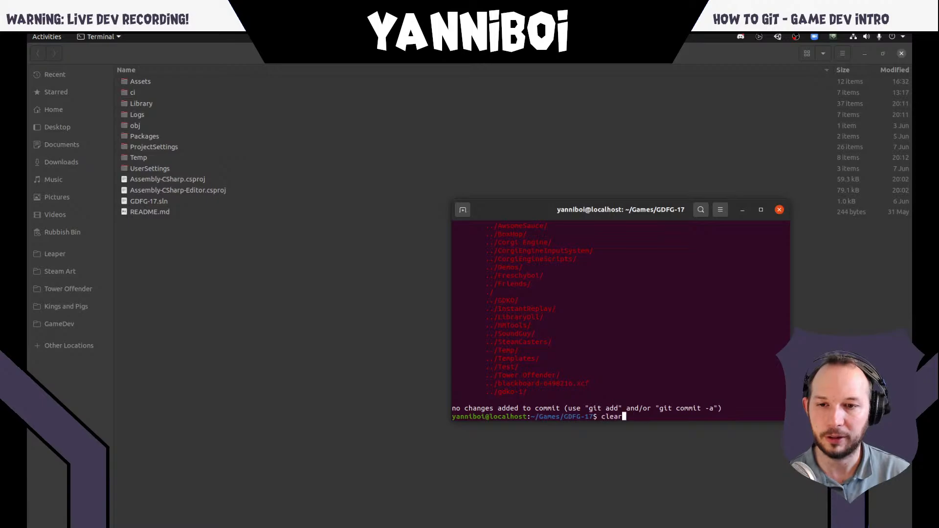
pyautogui.press('Left')
pyautogui.press('Left')
pyautogui.press('Left')
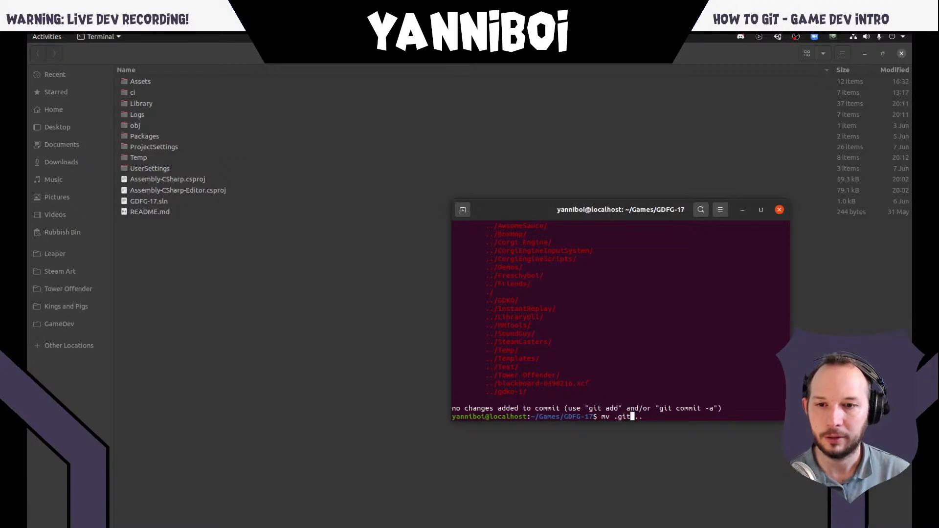
pyautogui.press('Right')
pyautogui.press('Right')
pyautogui.press('Right')
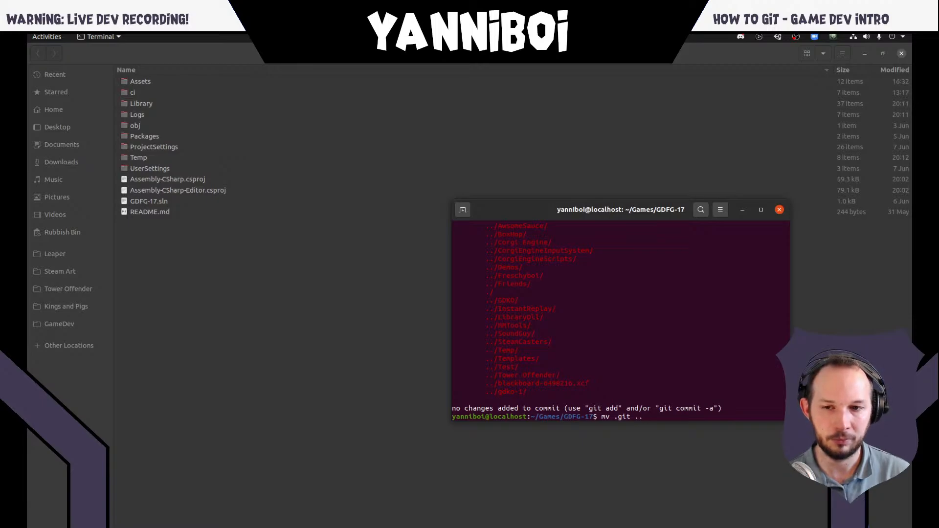
pyautogui.press('BackSpace')
pyautogui.press('BackSpace')
pyautogui.press('BackSpace')
pyautogui.press('BackSpace')
pyautogui.press('BackSpace')
pyautogui.press('BackSpace')
pyautogui.press('BackSpace')
pyautogui.press('BackSpace')
pyautogui.press('BackSpace')
pyautogui.press('BackSpace')
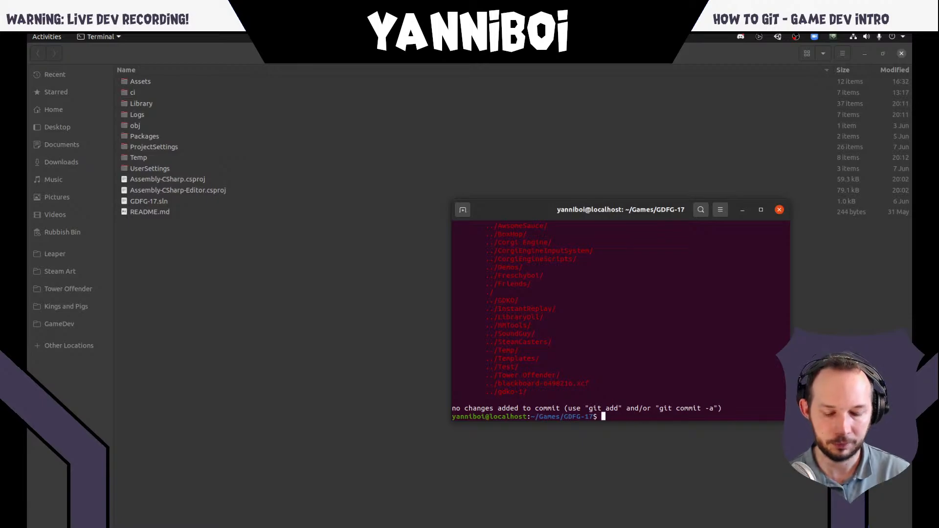
# - List everything in the GDFG-17 folder, hidden files included, with ll -al
pyautogui.write('ll ')
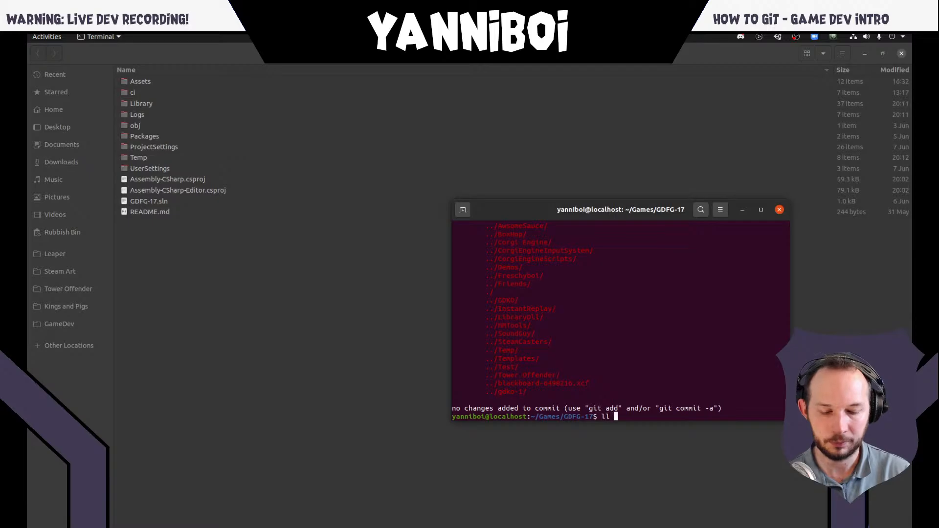
pyautogui.write('-al')
pyautogui.press('Return')
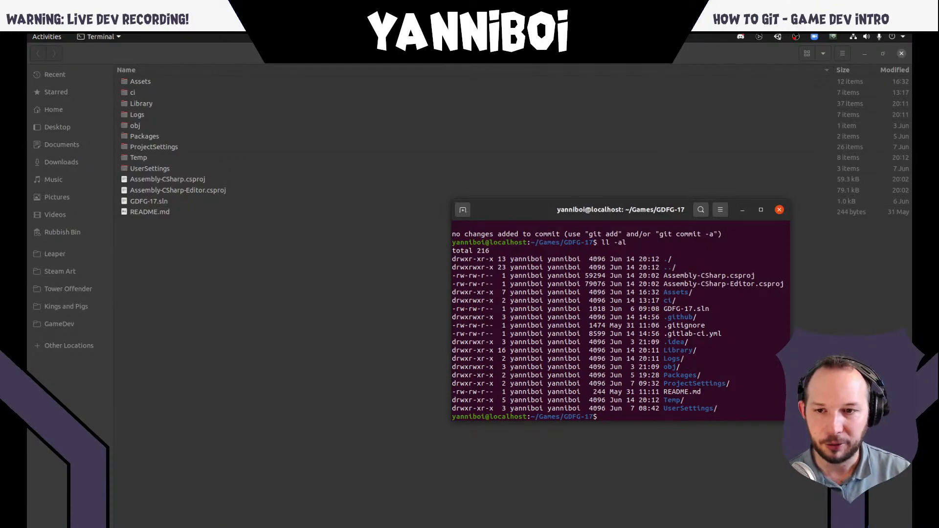
# - Create a directory called temp in the parent directory of GDFG-17
pyautogui.write('mkd')
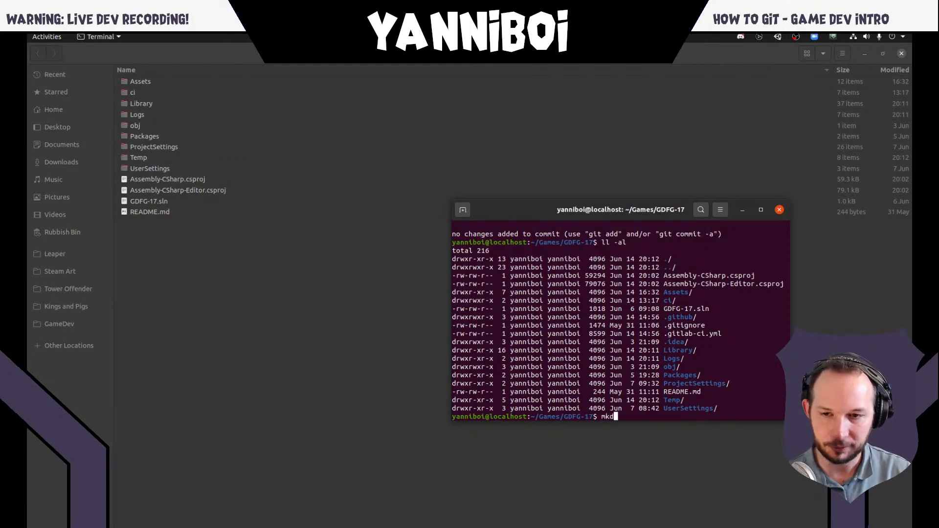
pyautogui.write('ir ../')
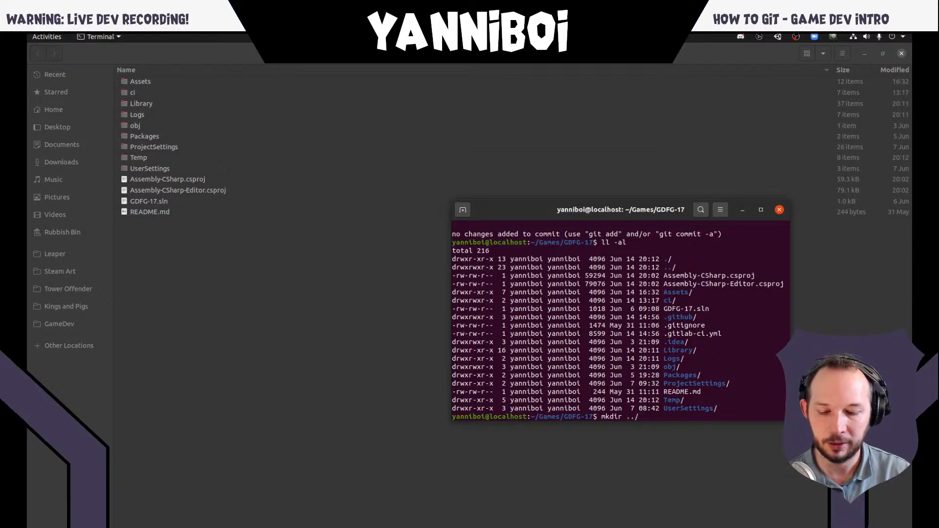
pyautogui.write('tem')
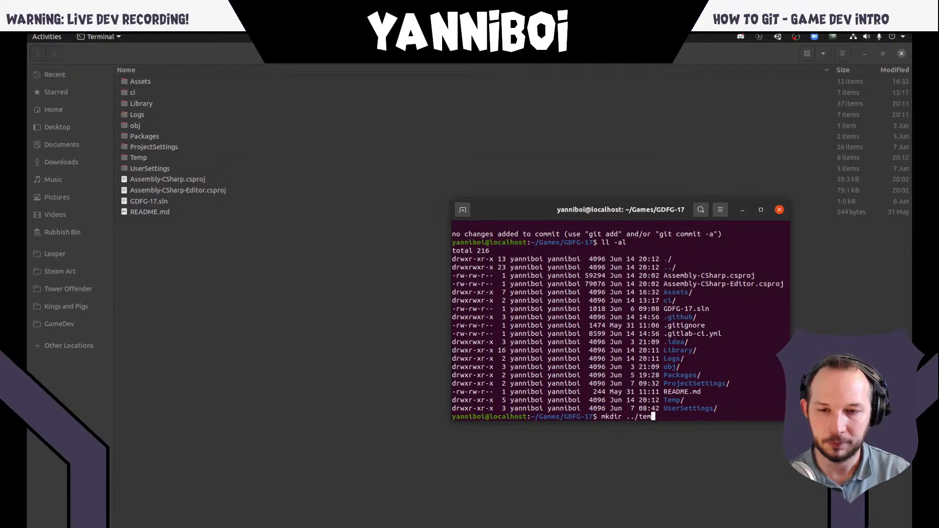
pyautogui.write('p')
pyautogui.press('Return')
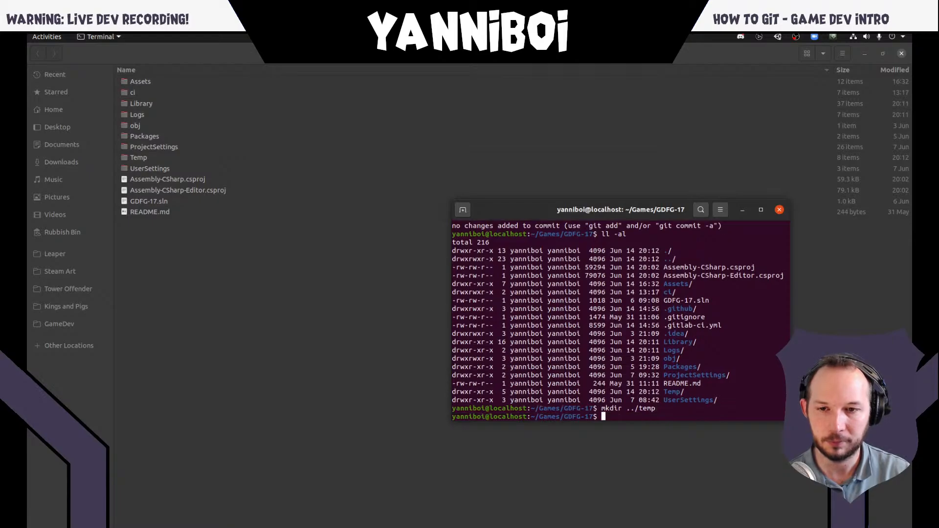
# - Move the parent directory's .git folder into ../temp/
pyautogui.write('mv ..')
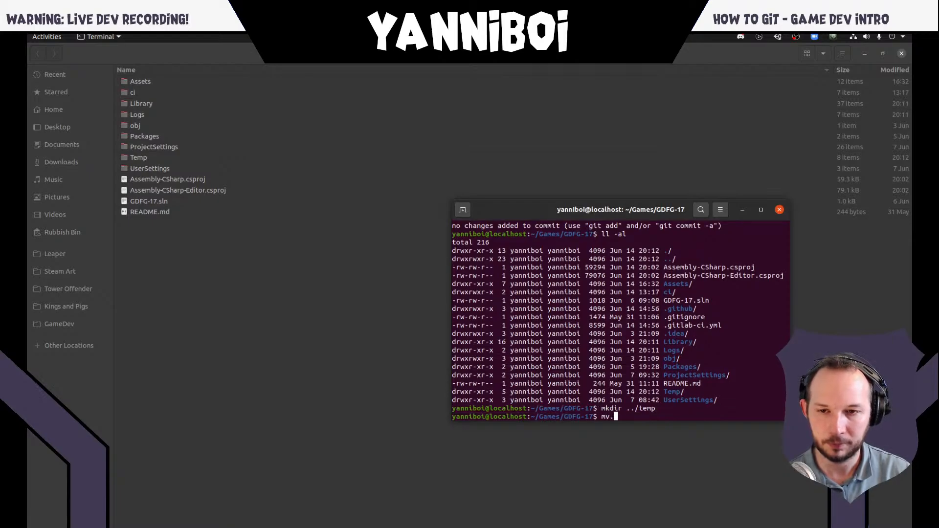
pyautogui.write('/')
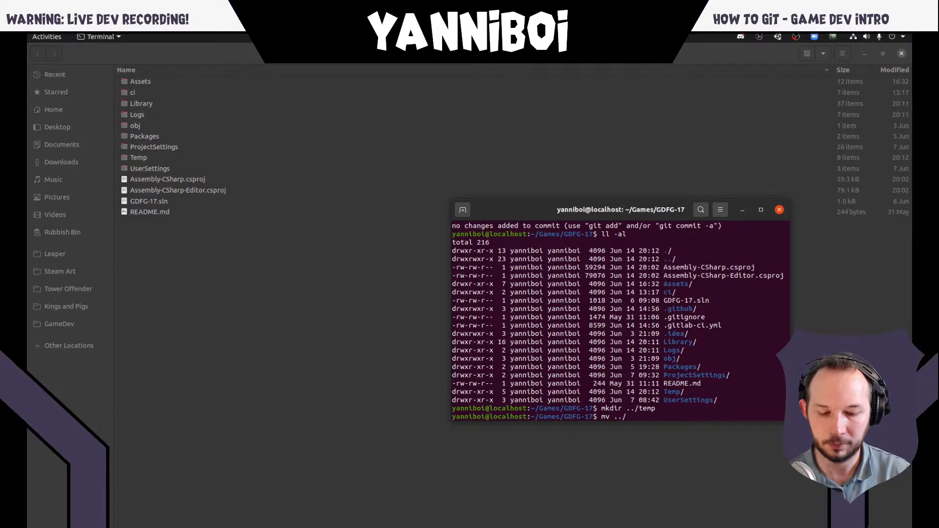
pyautogui.write('temp')
pyautogui.press('BackSpace')
pyautogui.press('BackSpace')
pyautogui.press('BackSpace')
pyautogui.press('BackSpace')
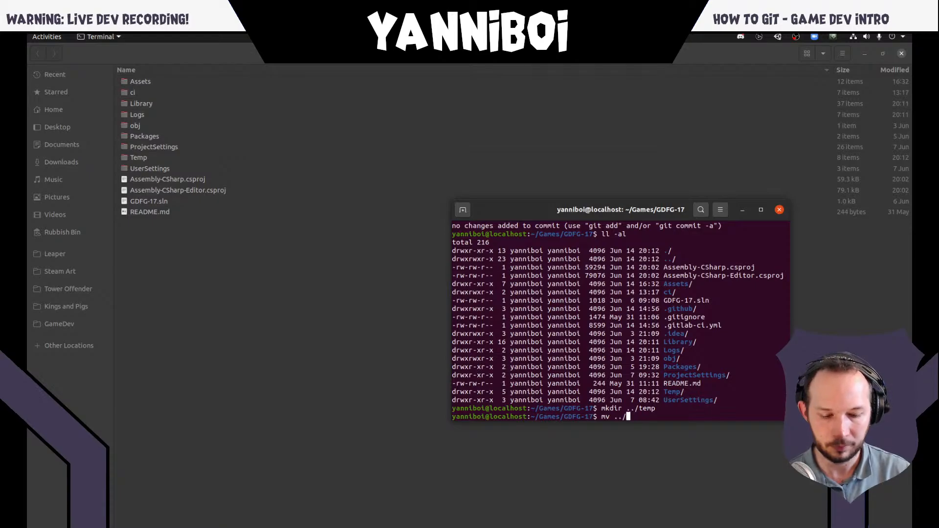
pyautogui.write('.git')
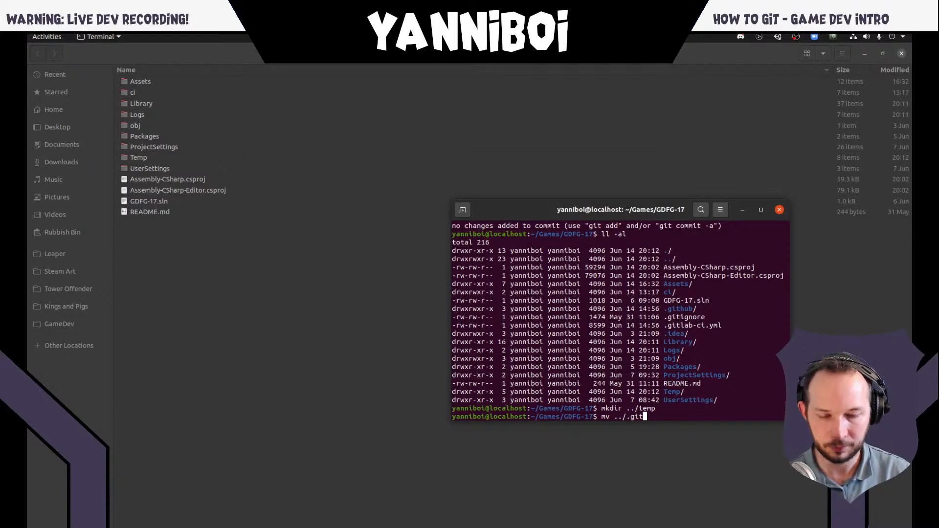
pyautogui.write(' ../temp/')
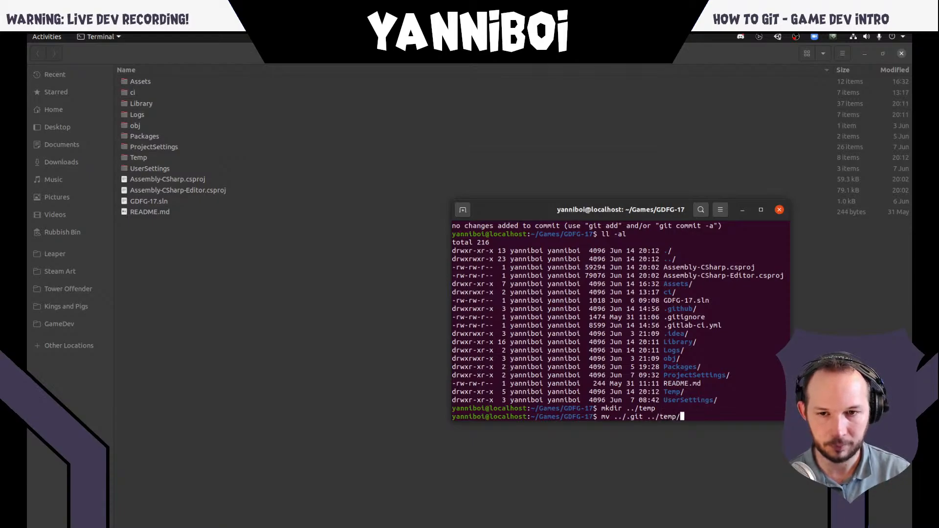
pyautogui.press('Return')
# - Check the git status of GDFG-17 again and clear the terminal
pyautogui.write('git status')
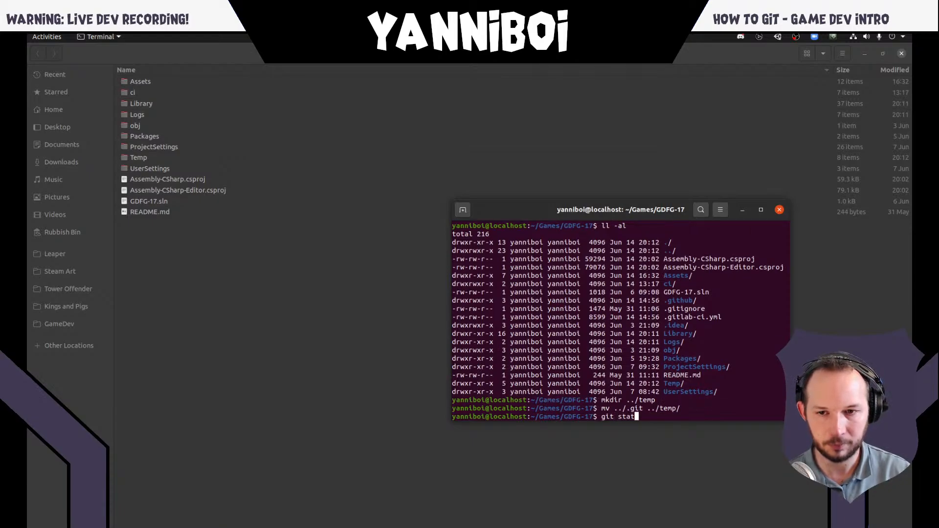
pyautogui.press('Return')
pyautogui.write('clear')
pyautogui.press('Return')
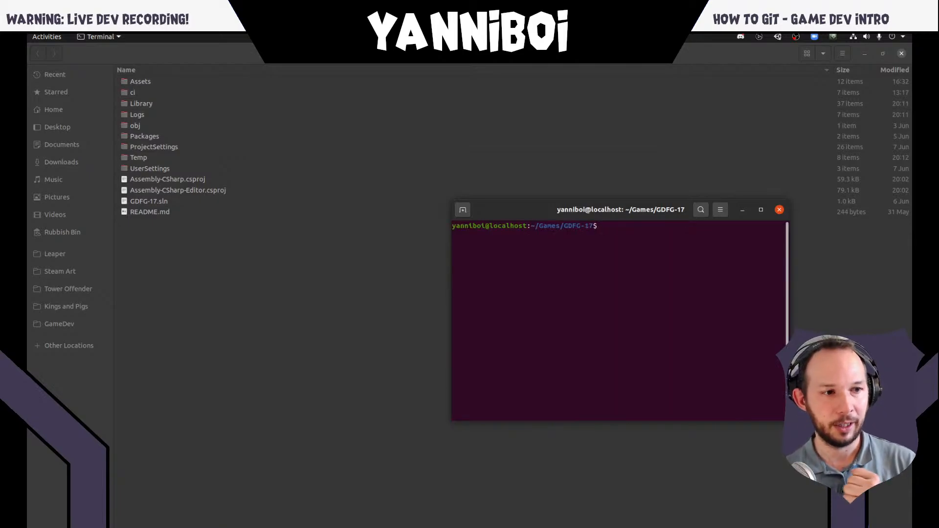
# - Reposition the terminal window over the project's file listing and return focus to it
pyautogui.moveTo(603, 219); pyautogui.dragTo(513, 250)
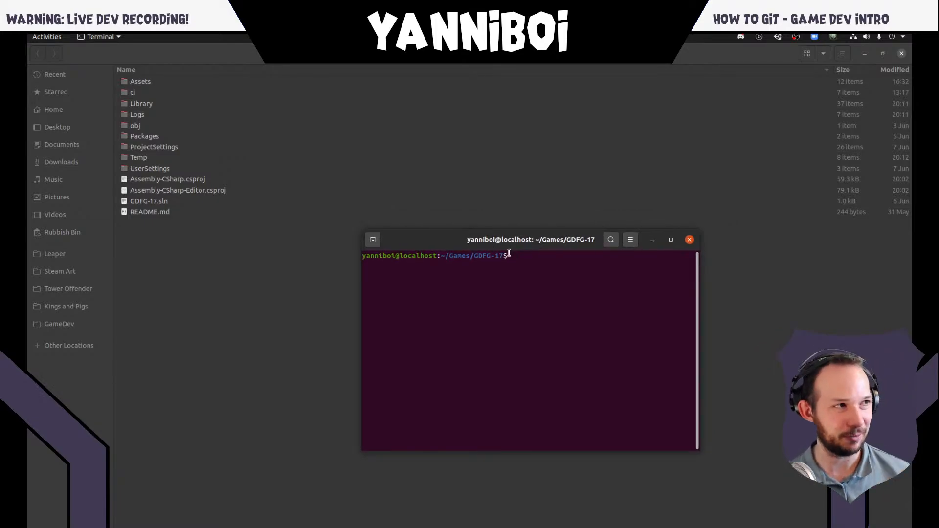
pyautogui.hotkey('alt', 'Tab')
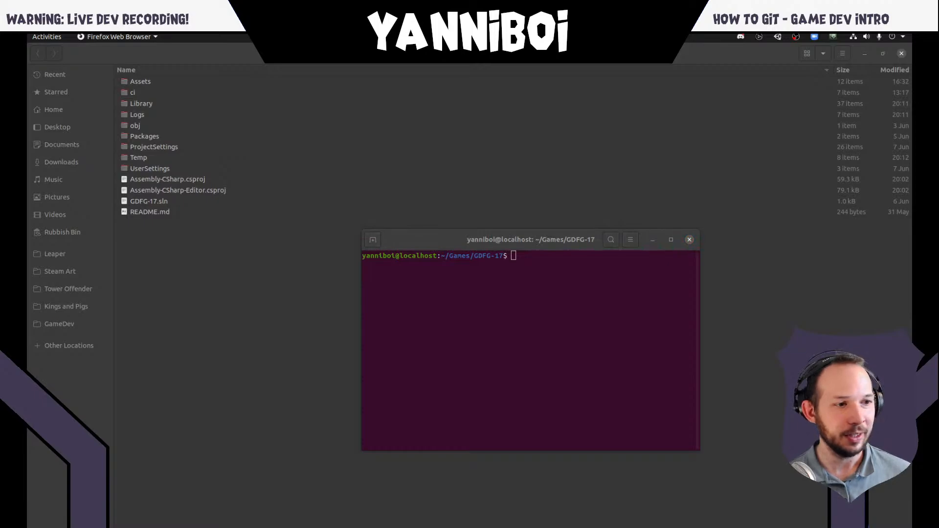
pyautogui.click(510, 304)
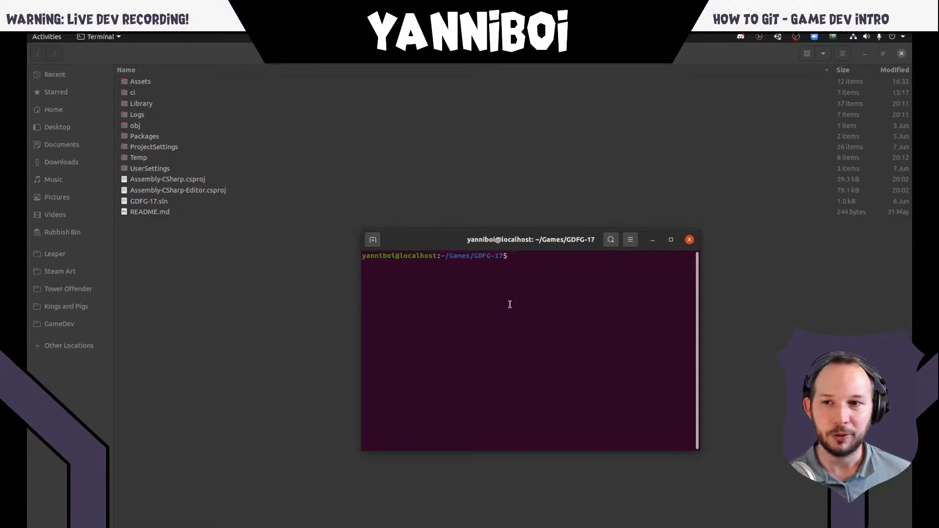
# - Move the terminal clear of the project's file listing, list the GDFG-17 folder's contents and clear the terminal output
pyautogui.moveTo(544, 247); pyautogui.dragTo(540, 280)
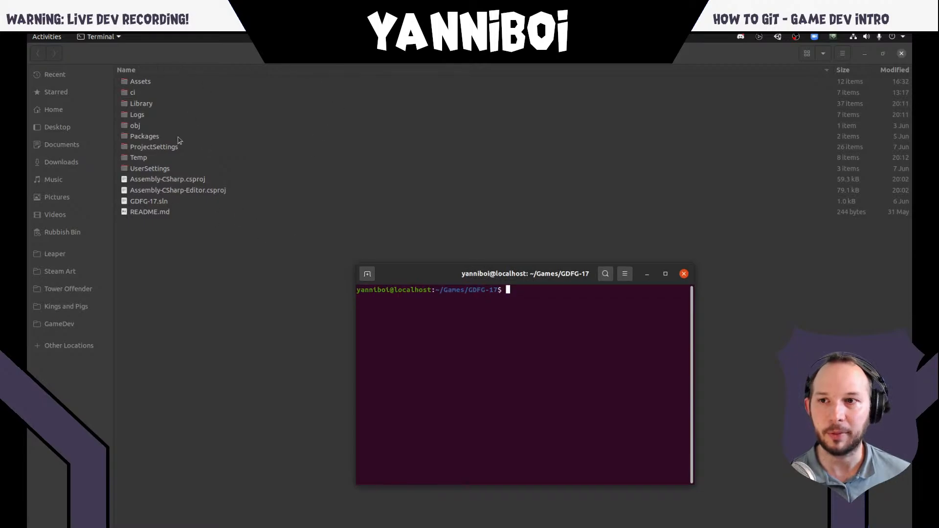
pyautogui.write('ls')
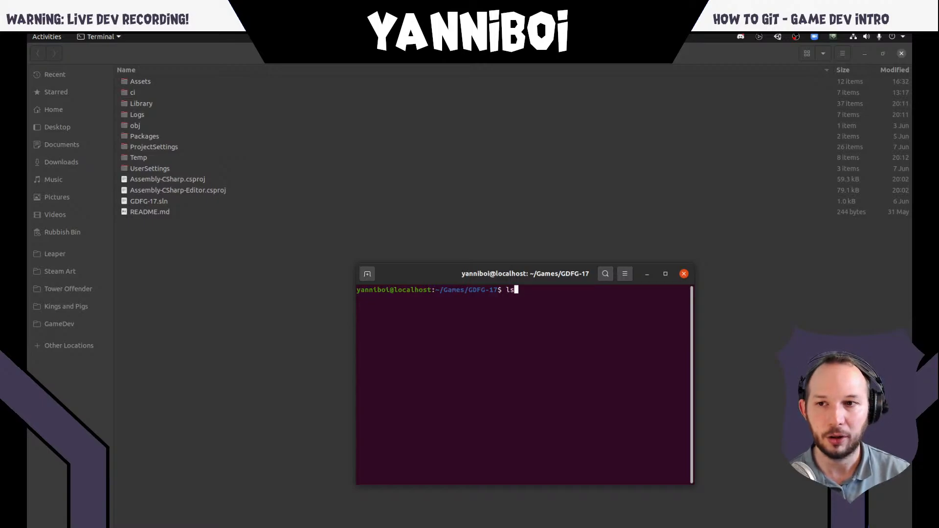
pyautogui.press('Return')
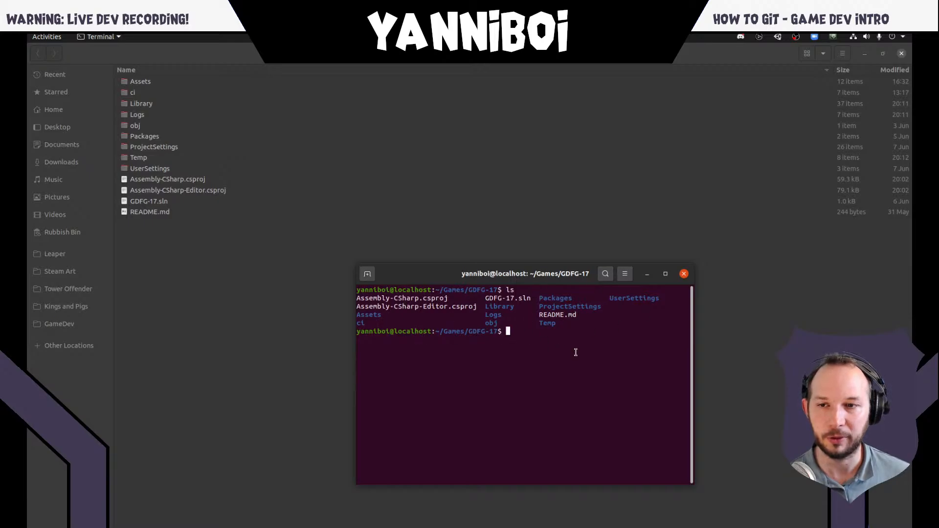
pyautogui.write('clear')
pyautogui.press('Return')
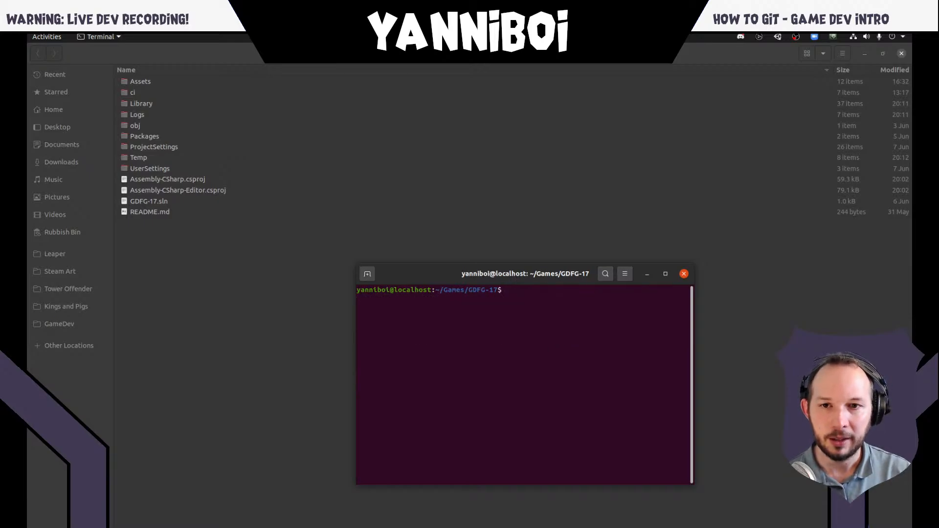
# - Switch to Firefox and load the project management slide deck from the deck.lpgames address in a new tab
pyautogui.press('super')
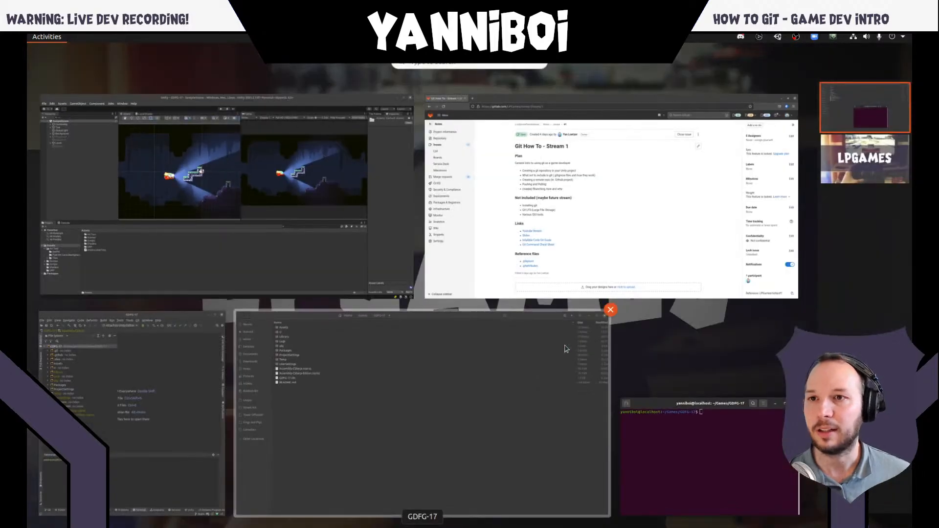
pyautogui.click(604, 224)
pyautogui.hotkey('ctrl', 't')
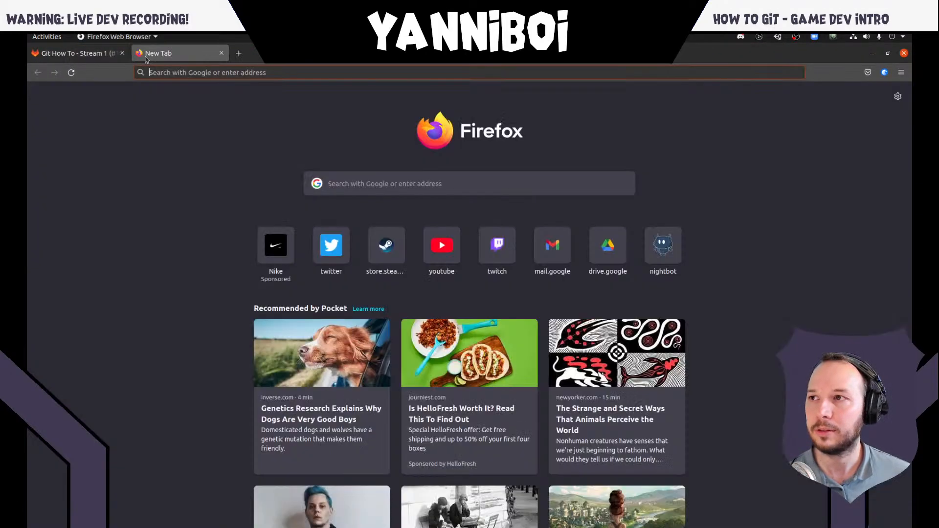
pyautogui.write('dev')
pyautogui.press('BackSpace')
pyautogui.press('BackSpace')
pyautogui.write('ck.lpgames')
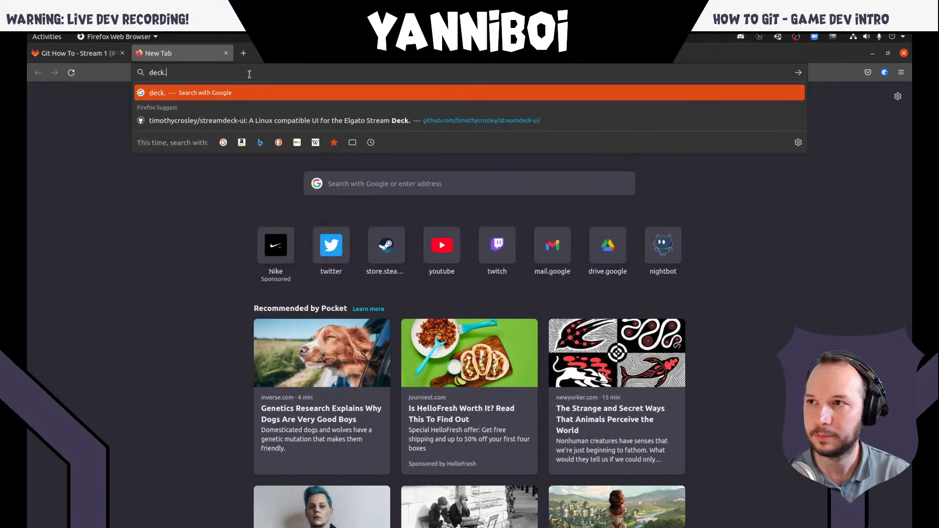
pyautogui.write('.')
pyautogui.press('Return')
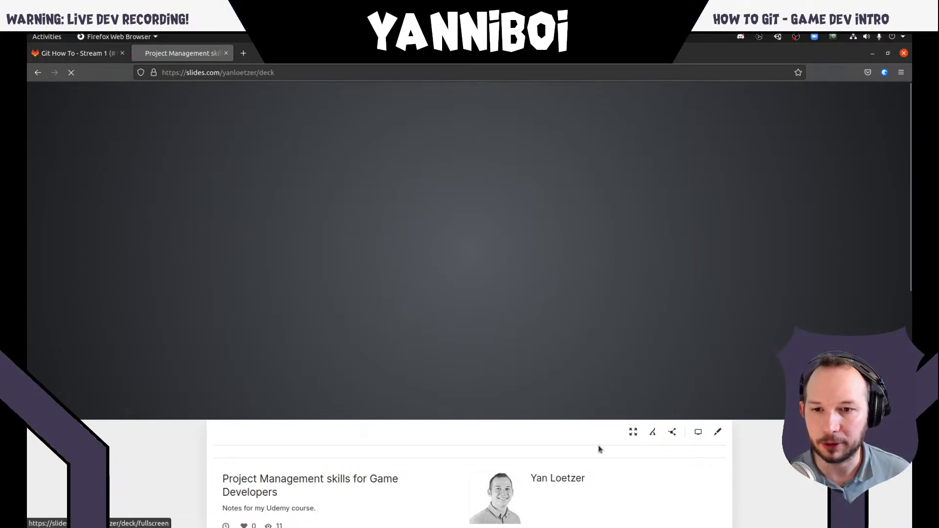
# - Present the slide deck in its fullscreen view with the browser itself also in full-screen mode
pyautogui.click(632, 432)
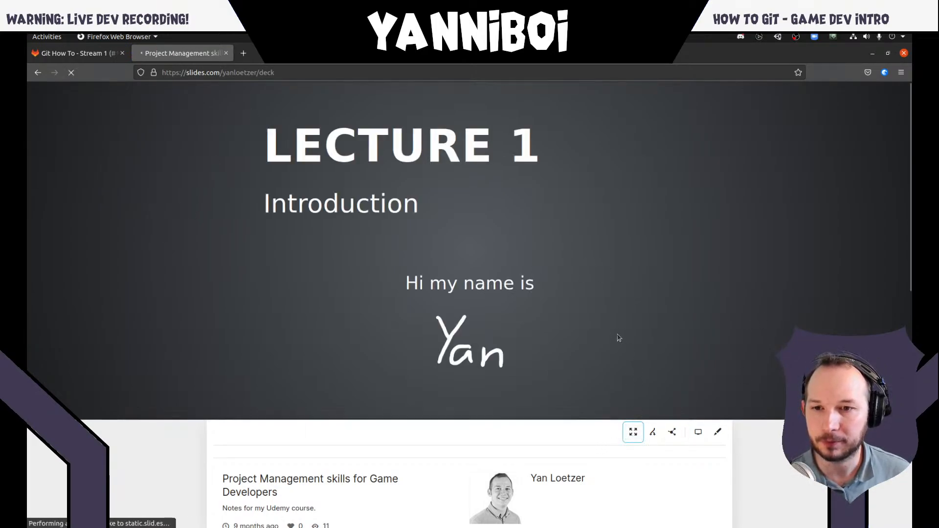
pyautogui.click(633, 431)
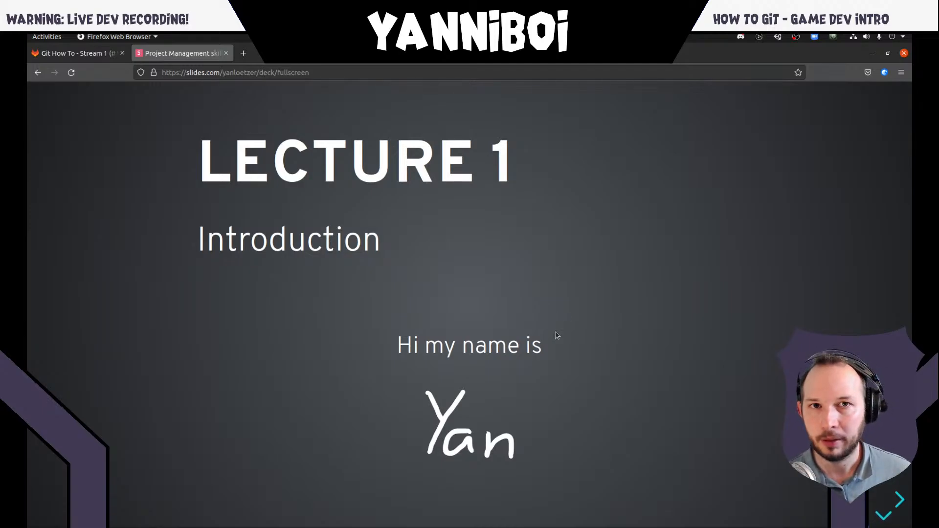
pyautogui.press('Escape')
pyautogui.click(486, 313)
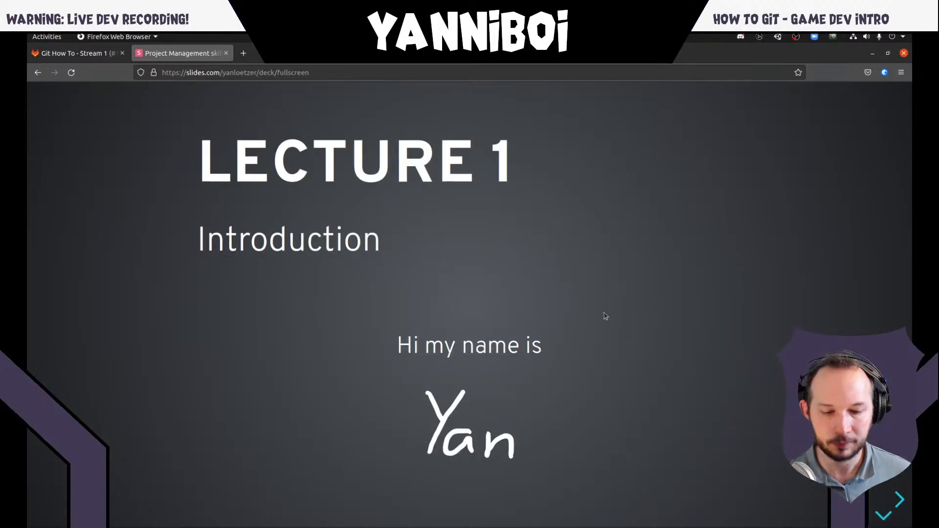
pyautogui.press('F11')
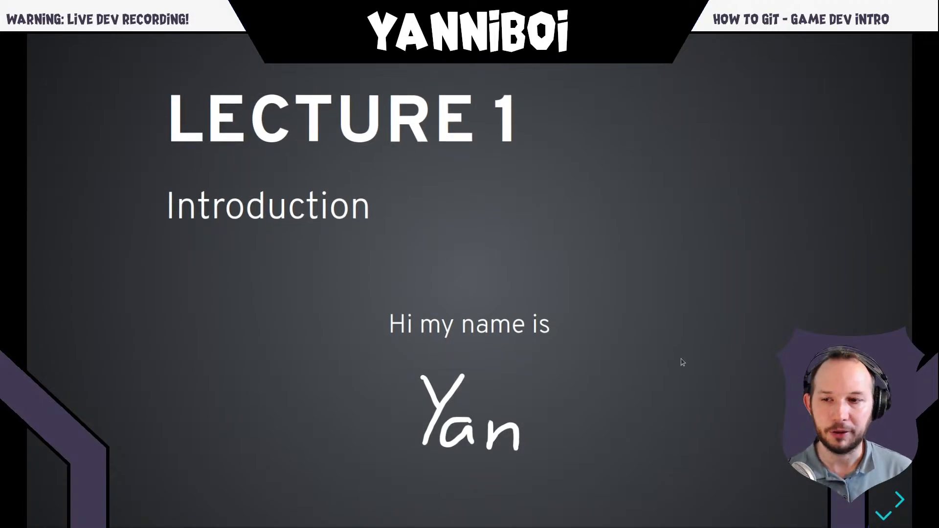
# - Advance the presentation past Lecture 2 to the Lecture 3 slide listing the steps for configuring the Unity Editor
pyautogui.press('Right')
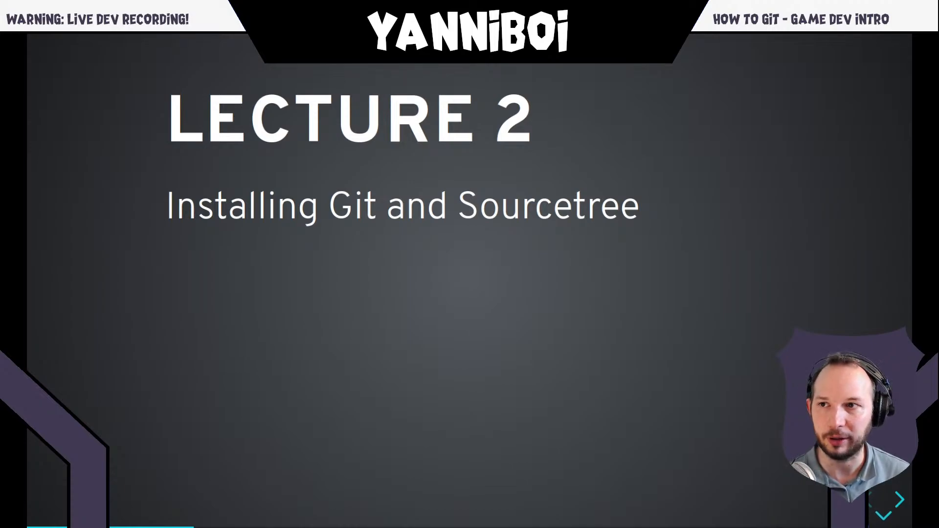
pyautogui.press('Right')
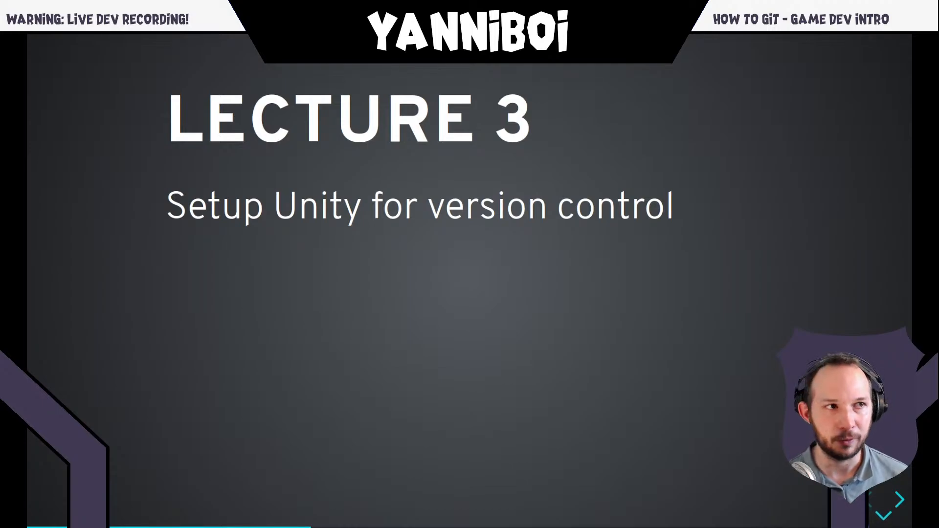
pyautogui.press('Right')
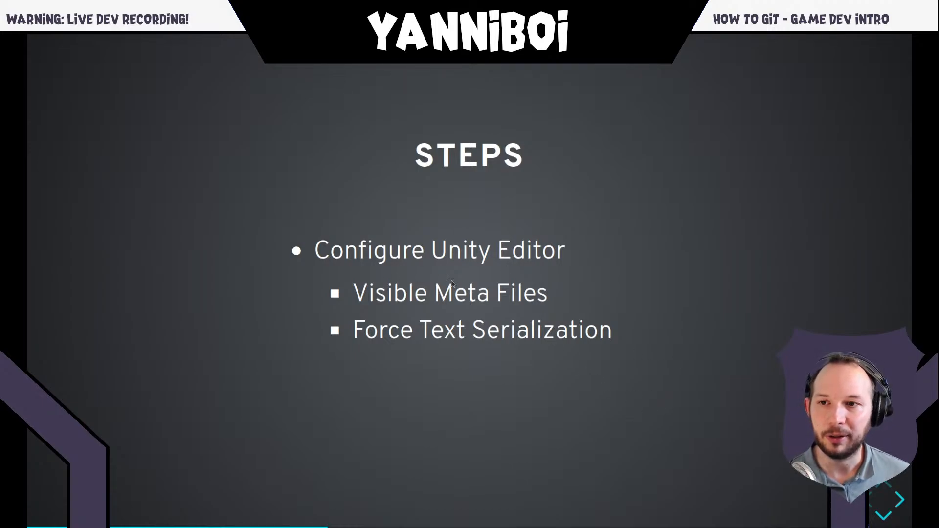
# - Switch from the slides to the Unity editor with the cave game's SampleScene
pyautogui.hotkey('alt', 'Tab')
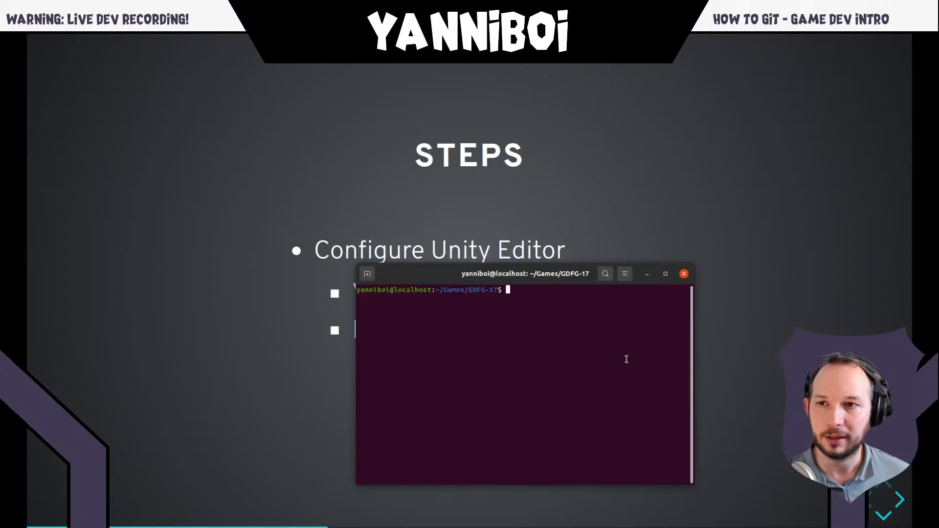
pyautogui.click(715, 335)
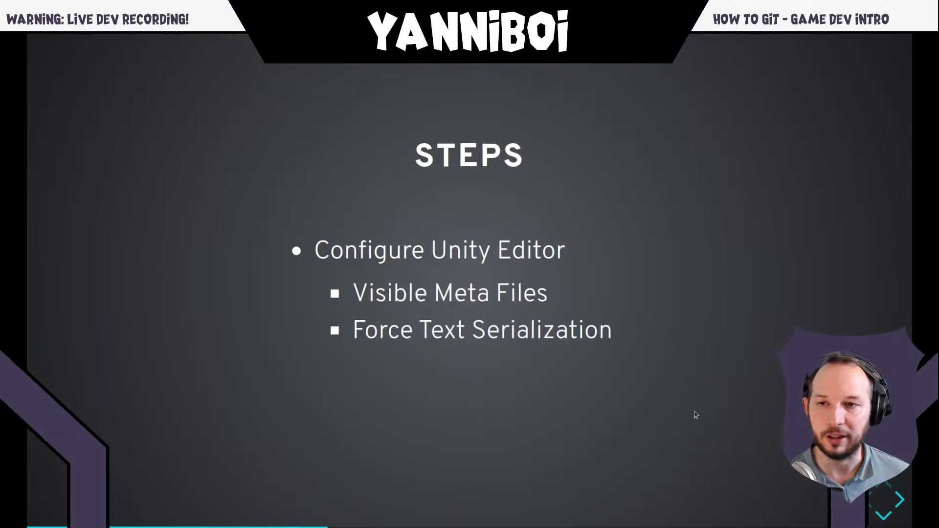
pyautogui.hotkey('alt', 'Tab')
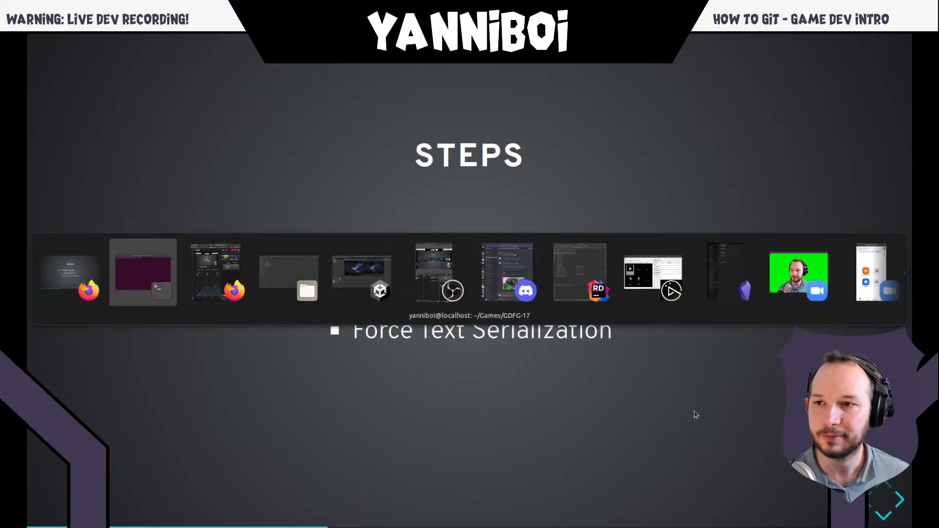
pyautogui.hotkey('alt', 'Tab')
pyautogui.hotkey('alt', 'Tab')
pyautogui.hotkey('alt', 'Tab')
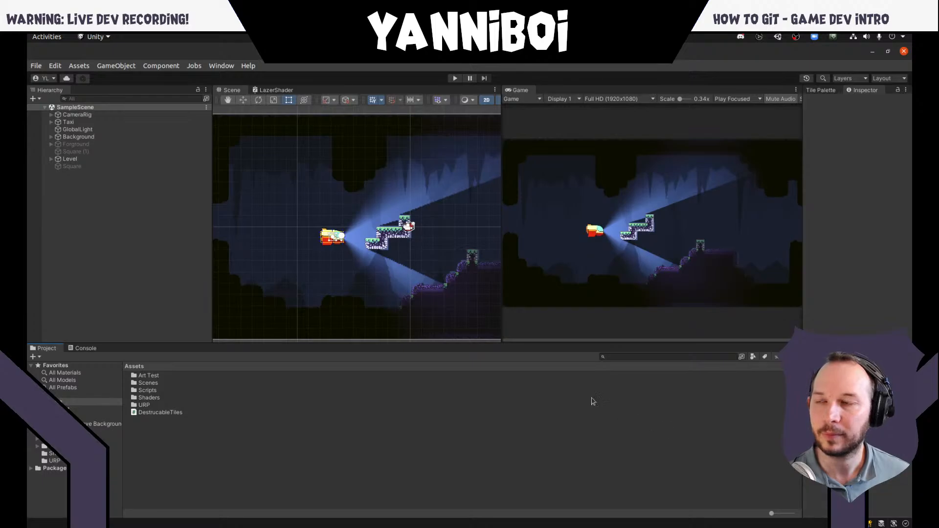
# - Search the Unity Project Settings for "meta" and close the settings window
pyautogui.click(43, 69)
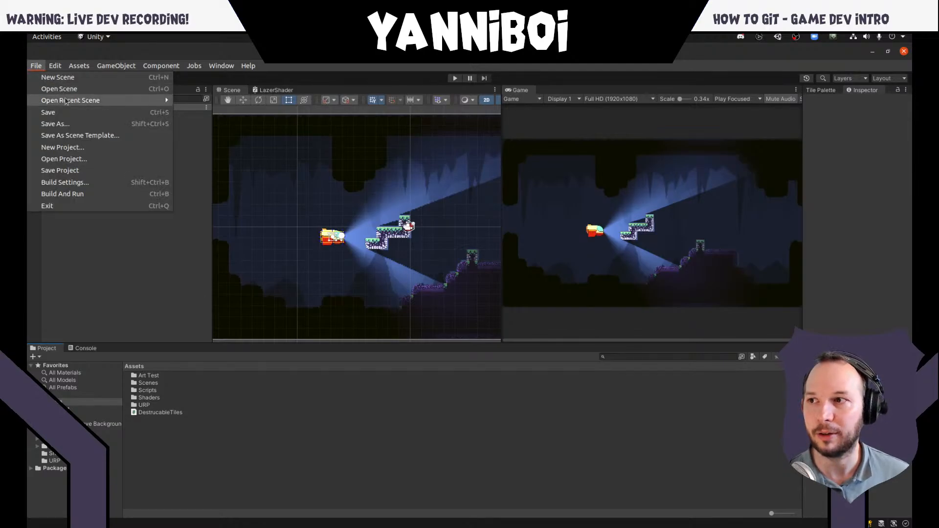
pyautogui.click(57, 67)
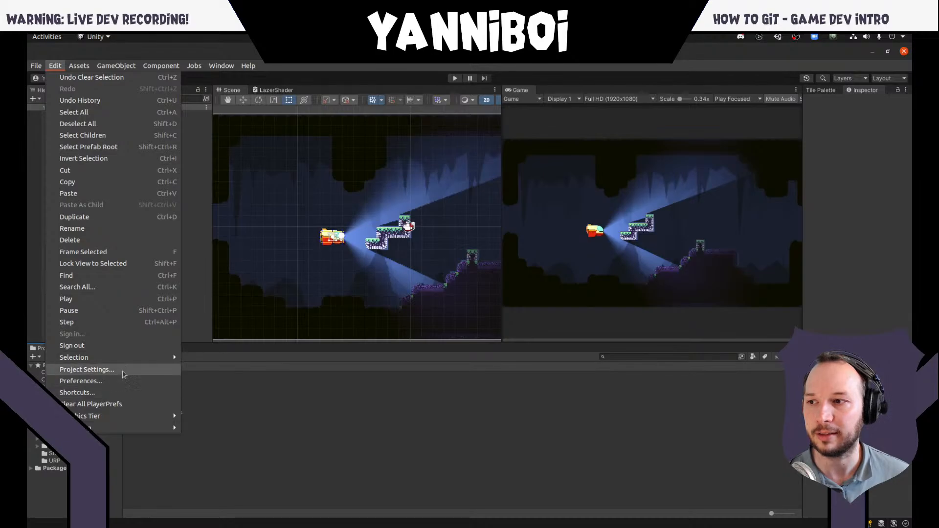
pyautogui.click(123, 374)
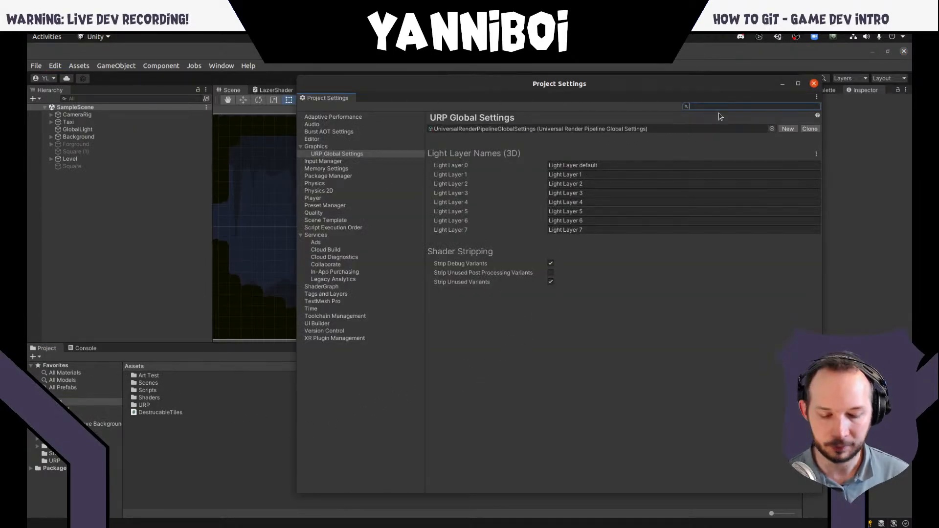
pyautogui.write('meta')
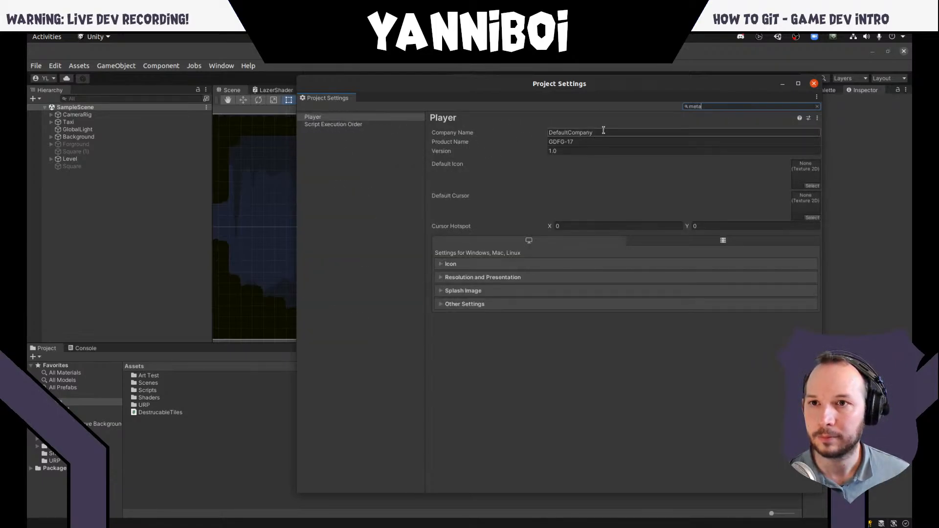
pyautogui.doubleClick(708, 107)
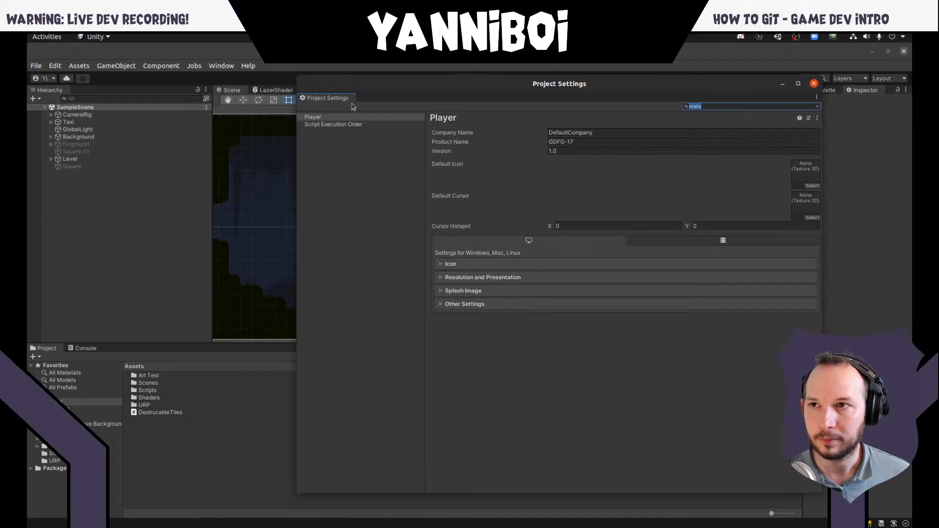
pyautogui.click(813, 84)
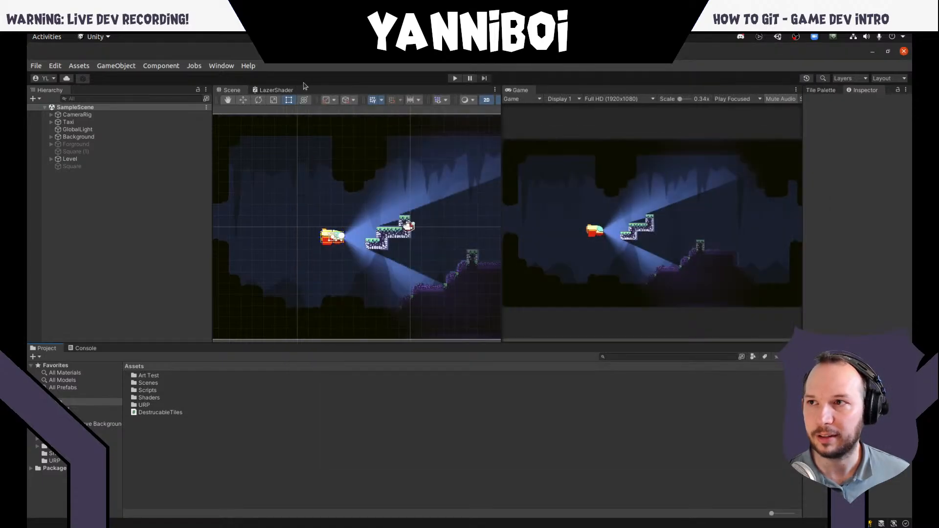
# - Open the Unity Preferences, look at the Animation and General pages, and search the preferences for "meta"
pyautogui.click(55, 66)
pyautogui.click(69, 382)
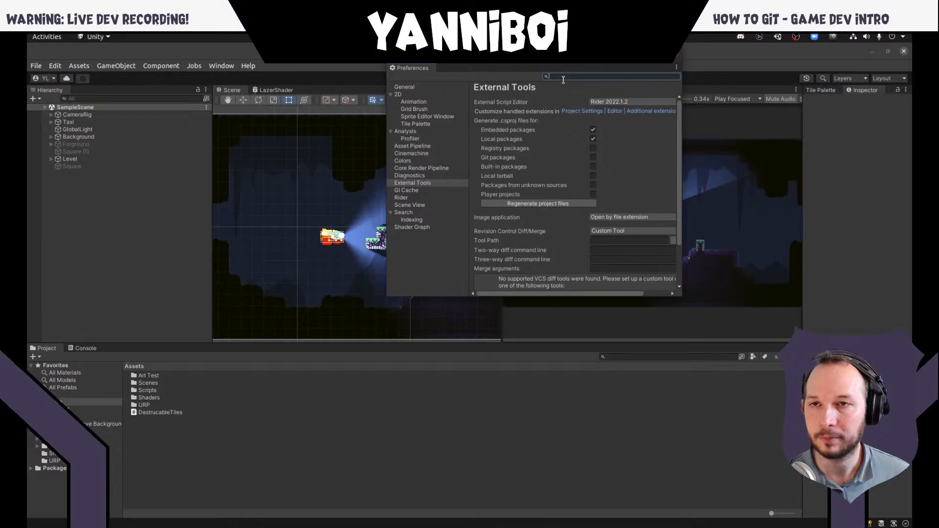
pyautogui.click(416, 102)
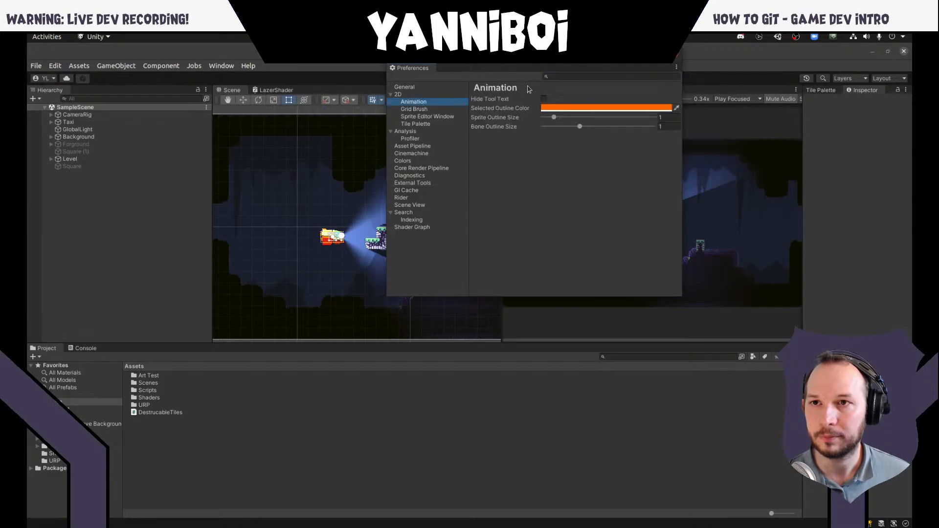
pyautogui.click(411, 89)
pyautogui.click(585, 77)
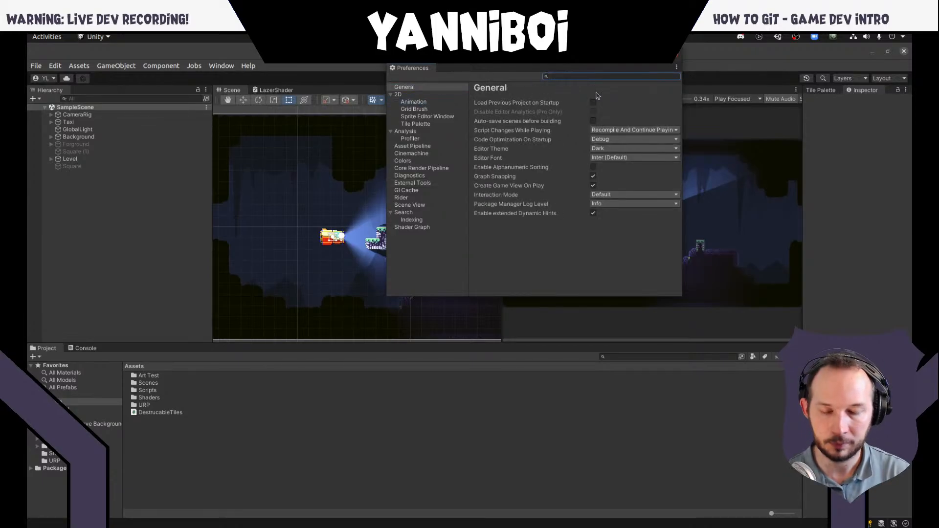
pyautogui.write('meta')
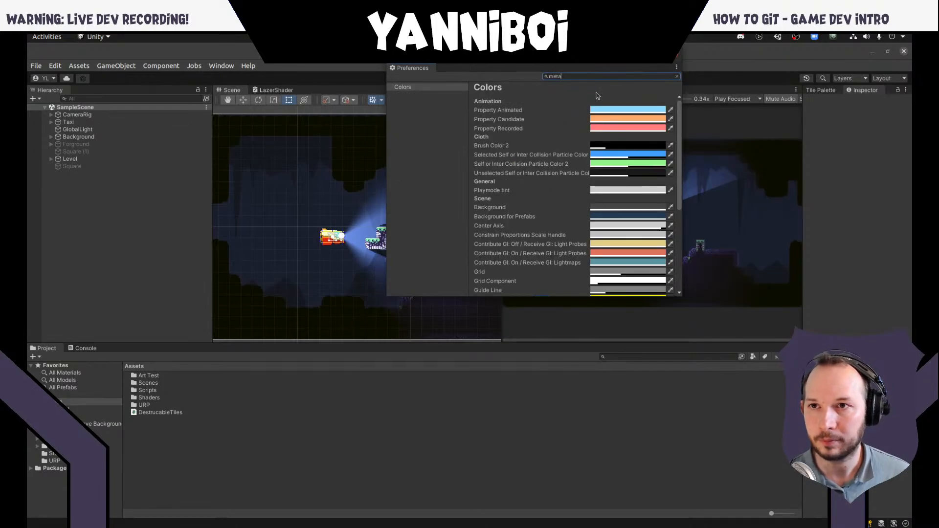
# - Search the preferences for "visi", examine the External Tools settings, and return to the Steps slide
pyautogui.doubleClick(571, 76)
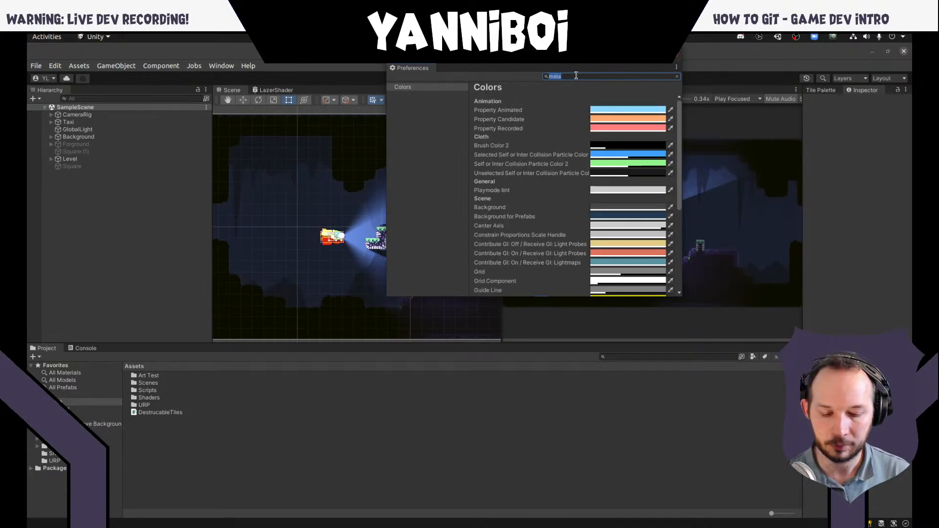
pyautogui.write('visi')
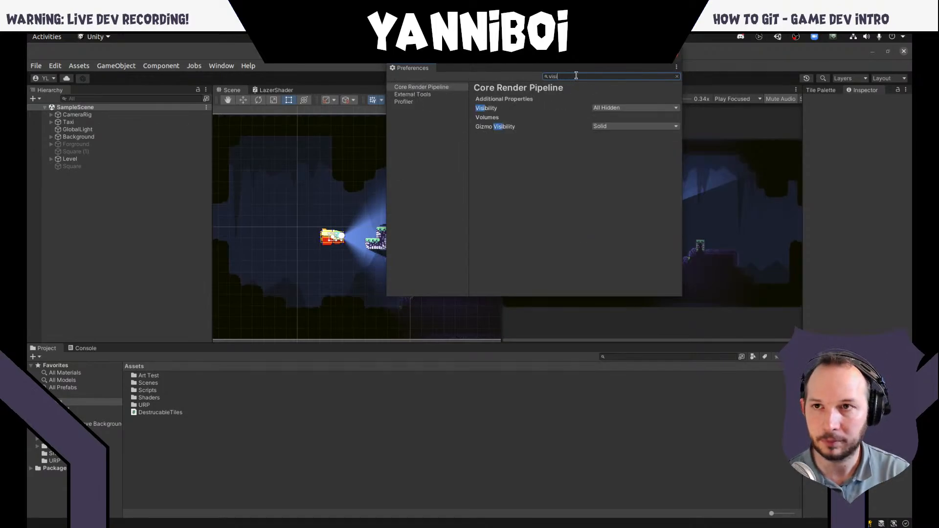
pyautogui.click(426, 95)
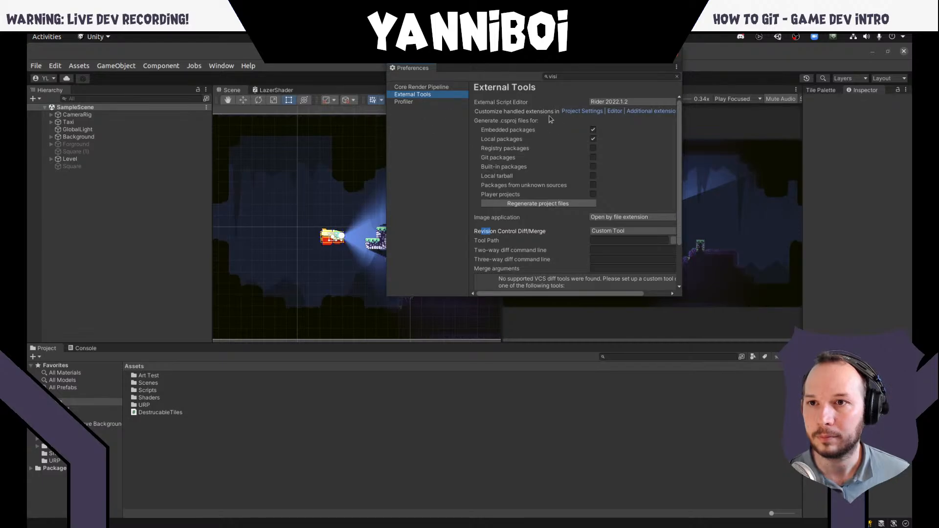
pyautogui.scroll(-3, 530, 177)
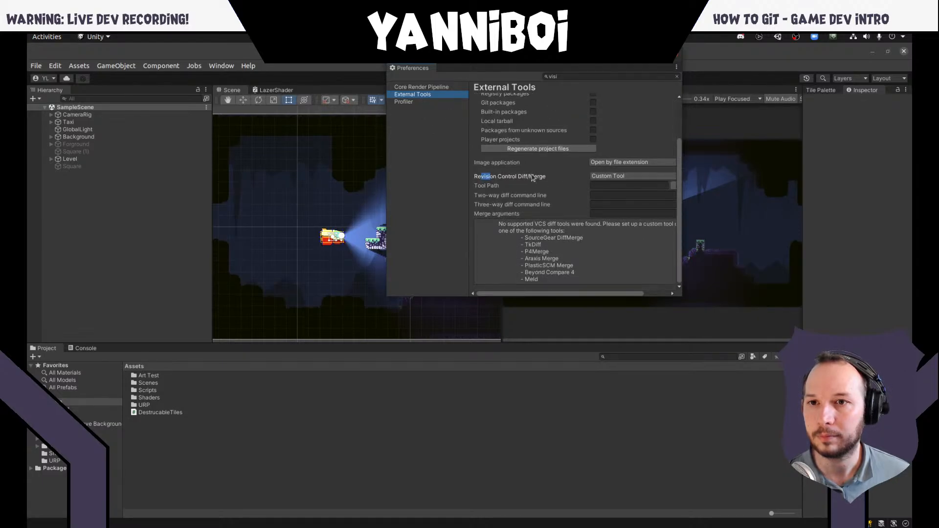
pyautogui.scroll(3, 535, 177)
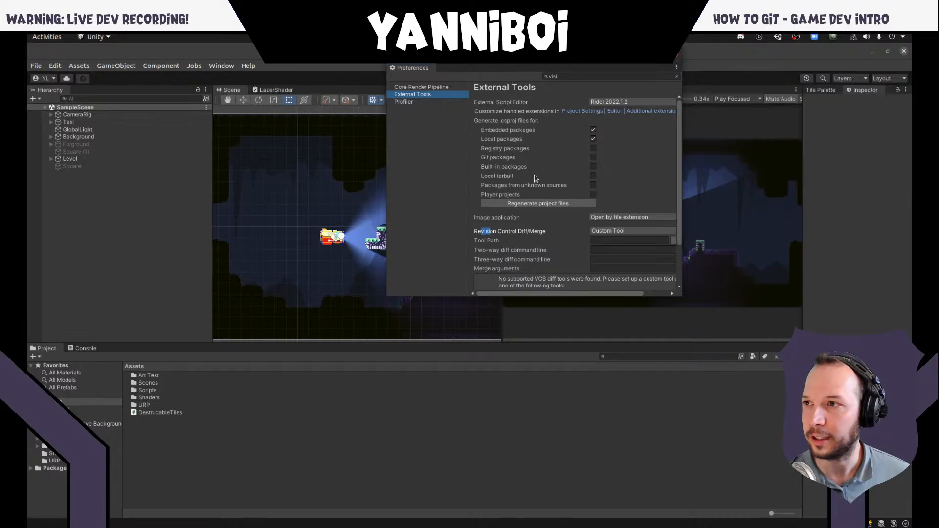
pyautogui.hotkey('alt', 'Tab')
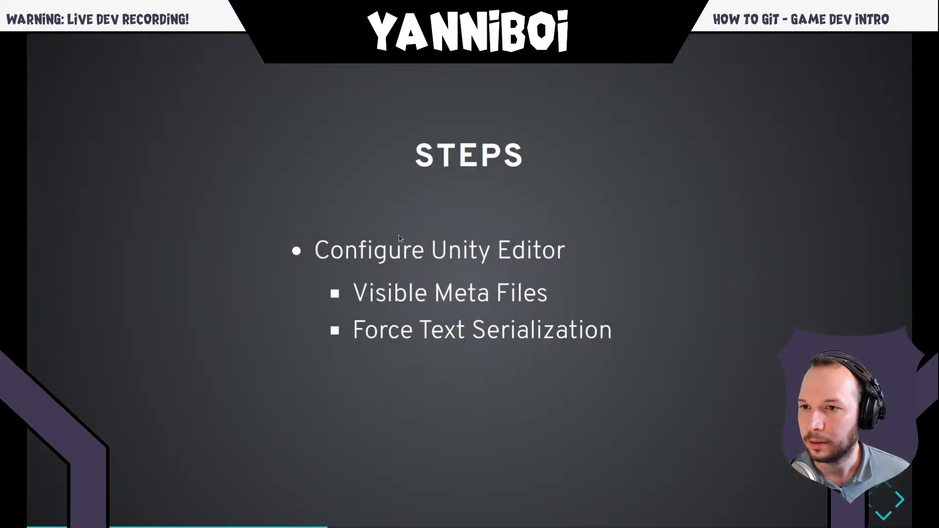
# - Switch back to the Unity Preferences and search them for "visi", "ver" and "gi"
pyautogui.hotkey('alt', 'Tab')
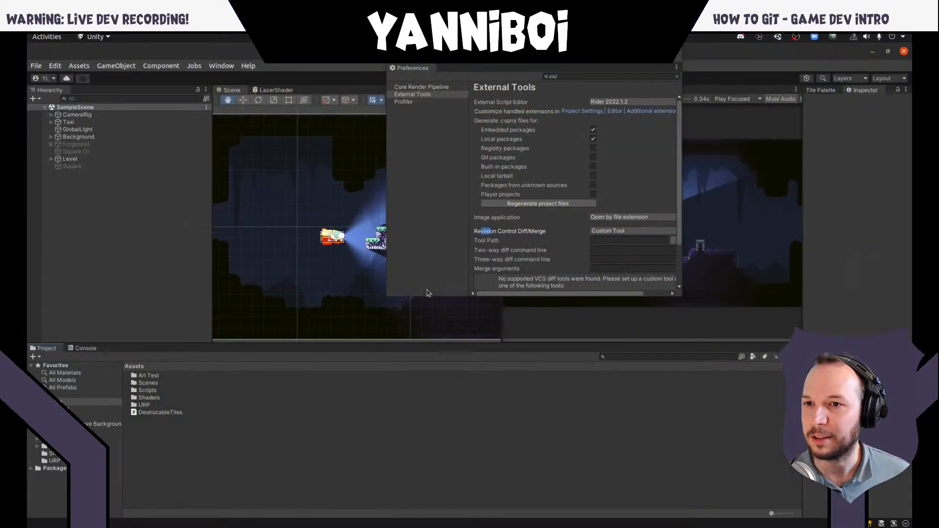
pyautogui.click(562, 75)
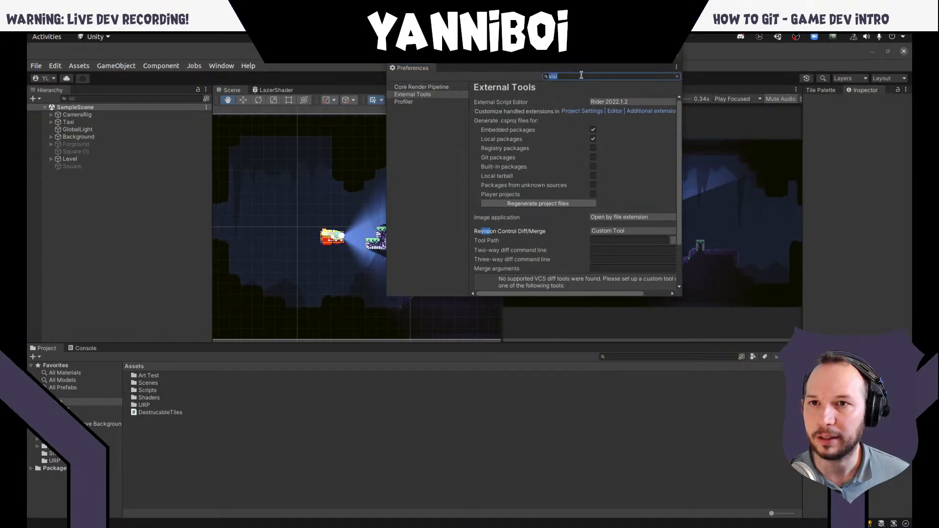
pyautogui.write('visible')
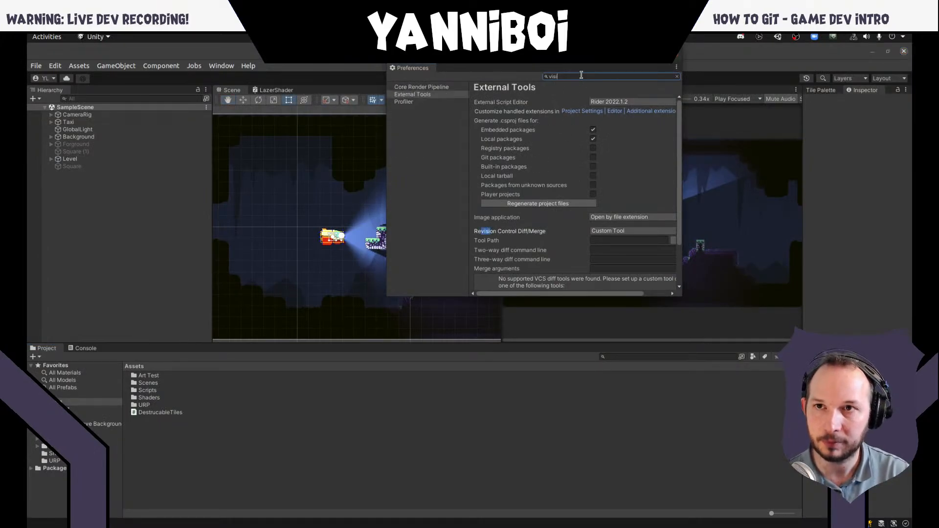
pyautogui.press('BackSpace')
pyautogui.press('BackSpace')
pyautogui.press('BackSpace')
pyautogui.press('BackSpace')
pyautogui.press('BackSpace')
pyautogui.press('BackSpace')
pyautogui.press('BackSpace')
pyautogui.write('version')
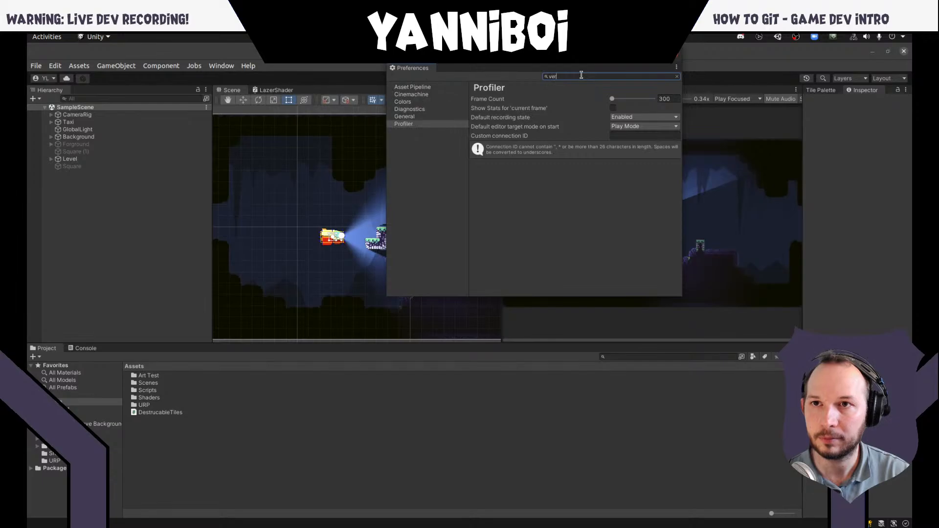
pyautogui.press('BackSpace')
pyautogui.press('BackSpace')
pyautogui.press('BackSpace')
pyautogui.press('BackSpace')
pyautogui.press('BackSpace')
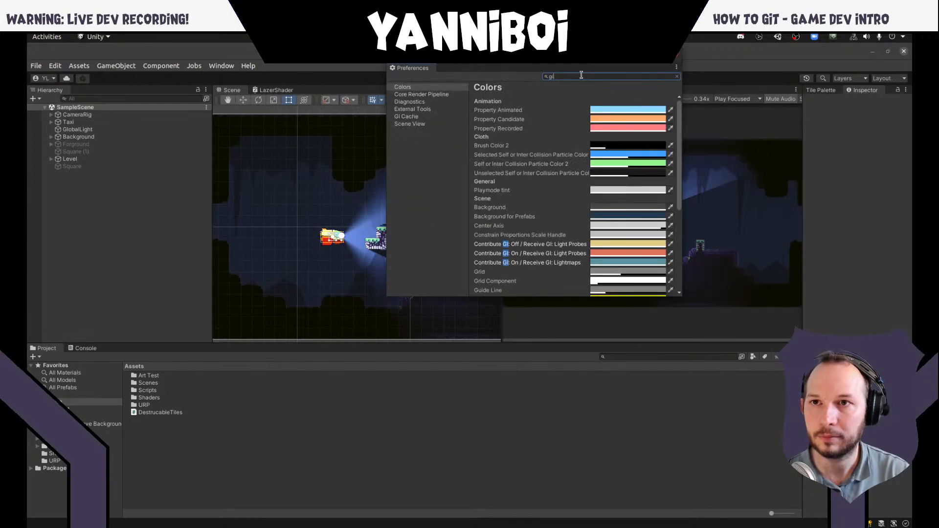
# - Search the preferences for "visible meta", close the Preferences window and return to the Steps slide
pyautogui.write('visible')
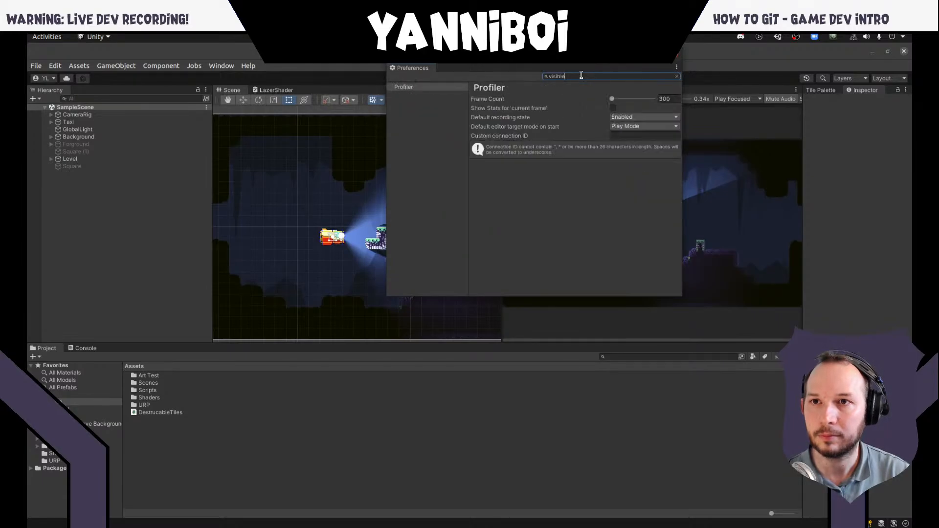
pyautogui.write(' meta')
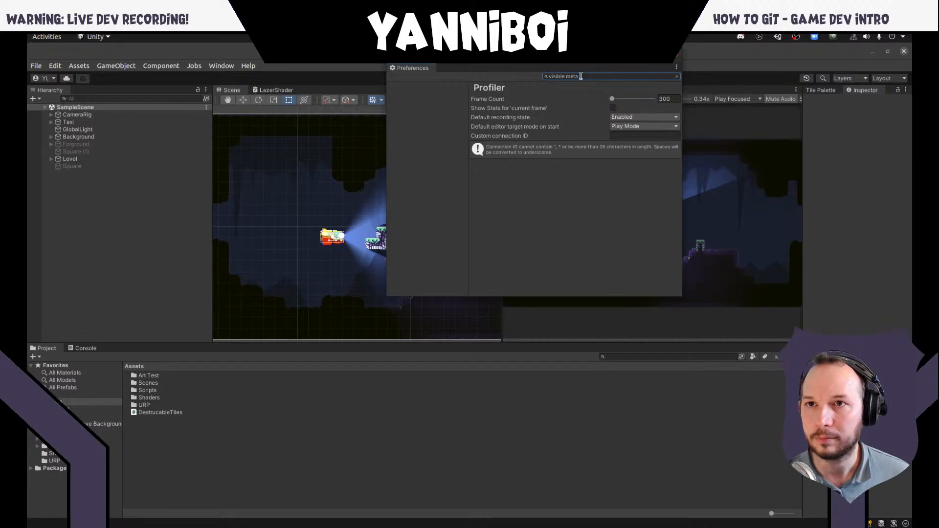
pyautogui.click(673, 55)
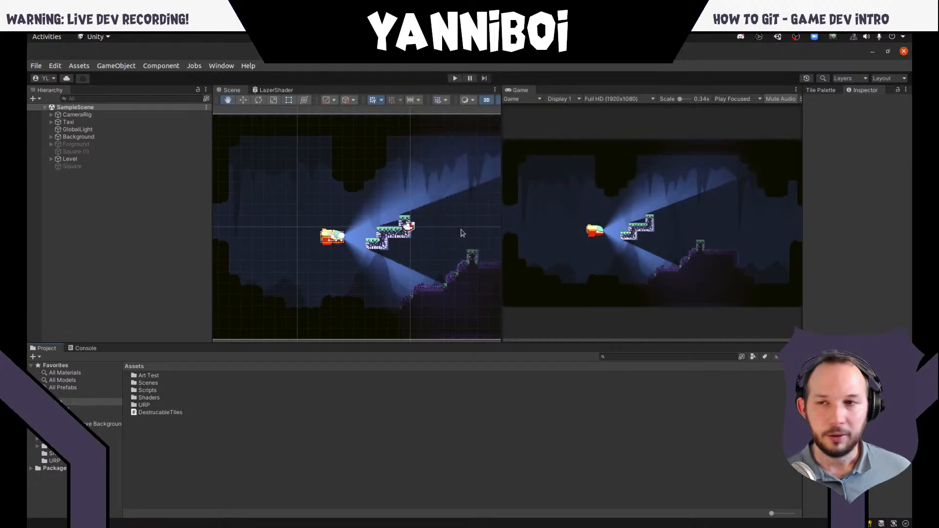
pyautogui.hotkey('alt', 'Tab')
pyautogui.hotkey('alt', 'Tab')
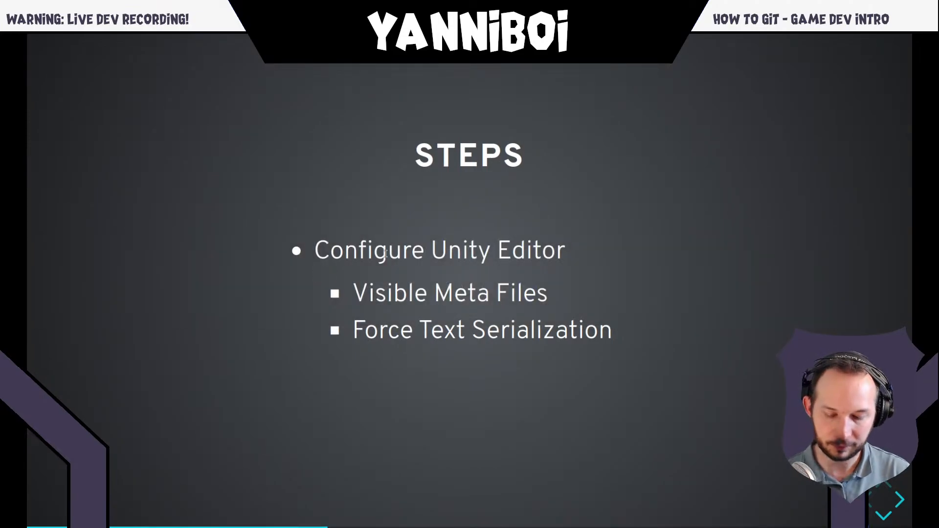
# - Search the web for "unity 2021 visible meta files" in a new Firefox window
pyautogui.hotkey('ctrl', 'n')
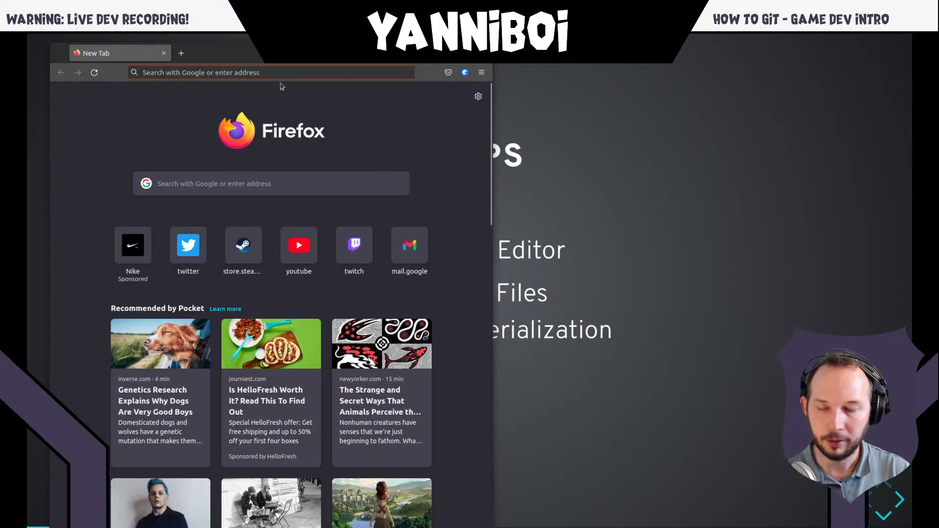
pyautogui.write('unity 2021 vis')
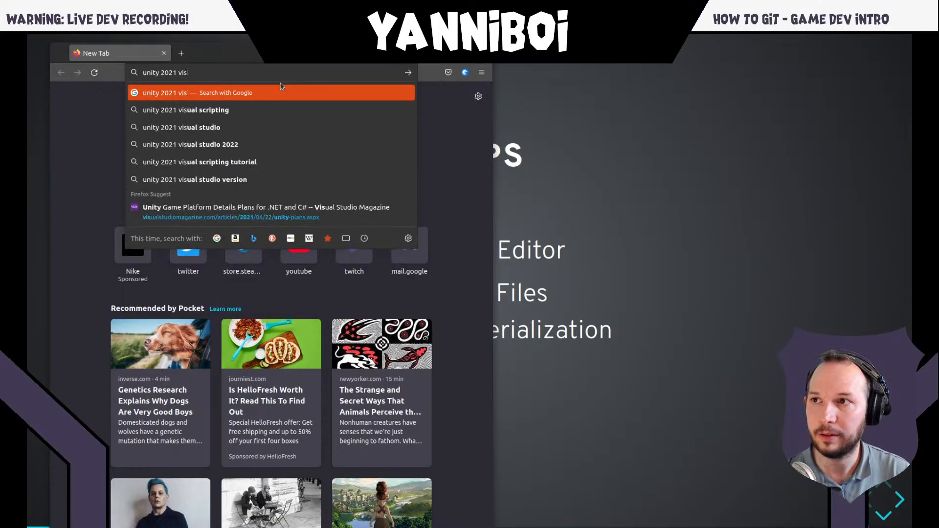
pyautogui.write('ible meta files')
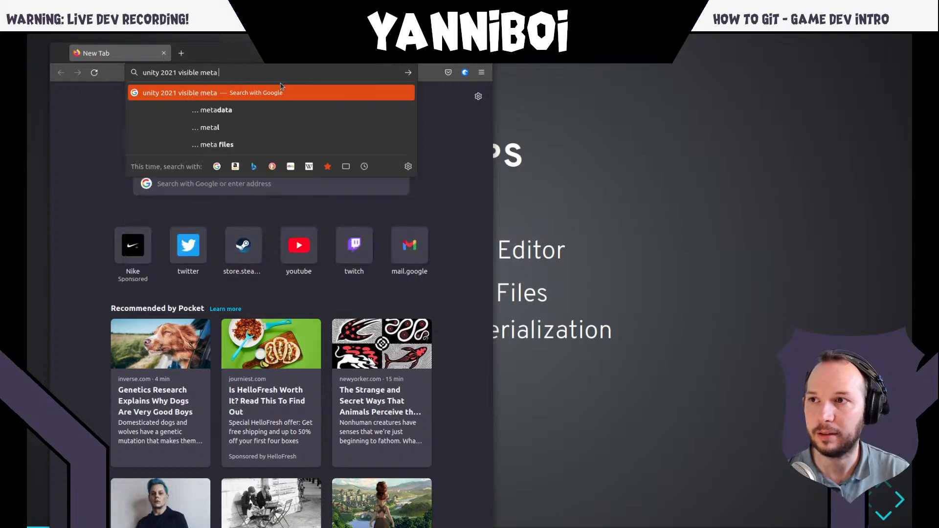
pyautogui.press('Return')
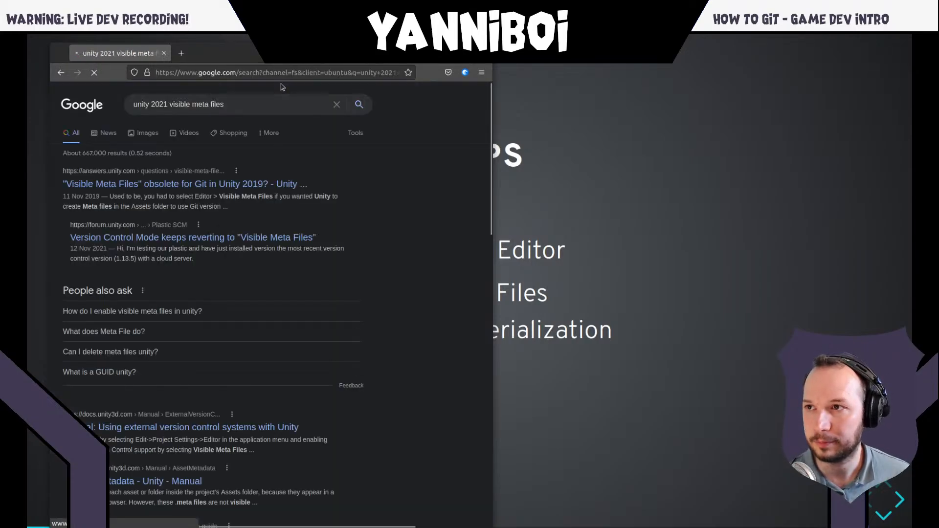
# - Read the Unity Answers thread on whether "Visible Meta Files" is obsolete for Git, close it and switch back to Unity
pyautogui.click(151, 185)
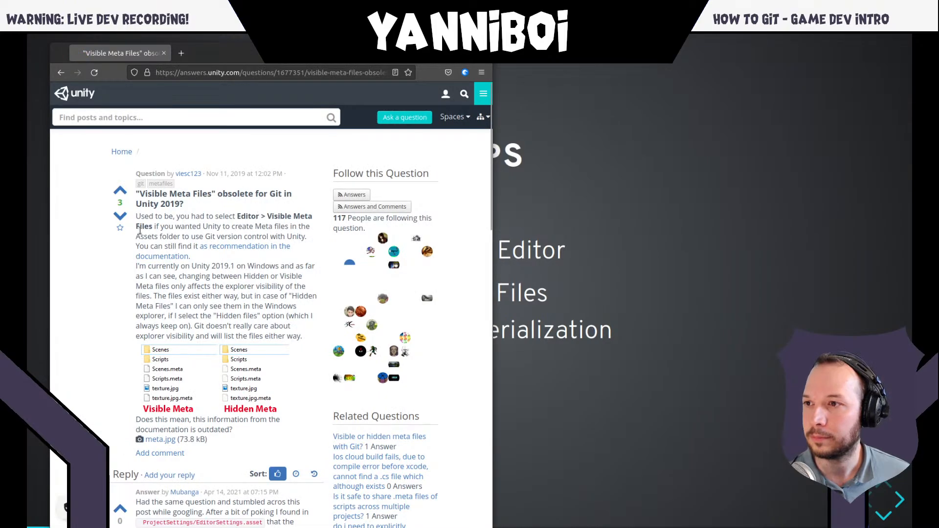
pyautogui.scroll(-5, 204, 231)
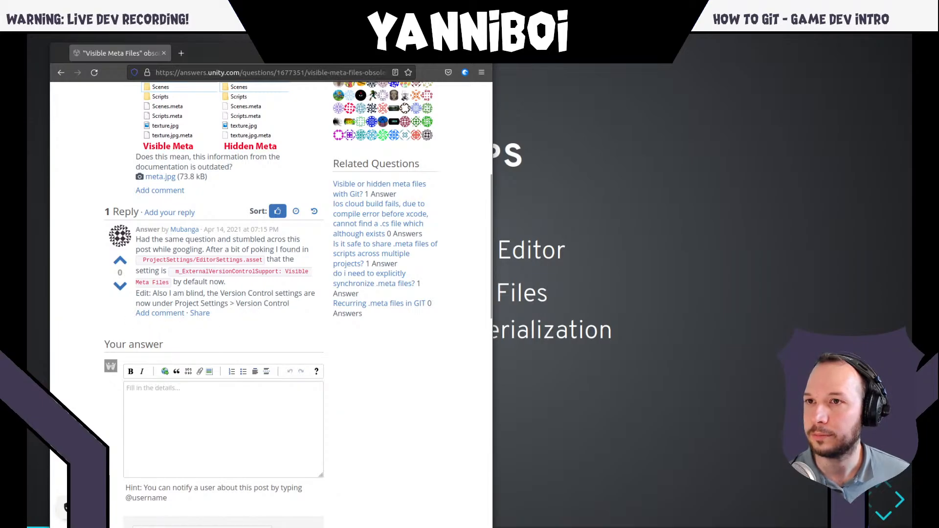
pyautogui.click(164, 53)
pyautogui.hotkey('alt', 'Tab')
pyautogui.hotkey('alt', 'Tab')
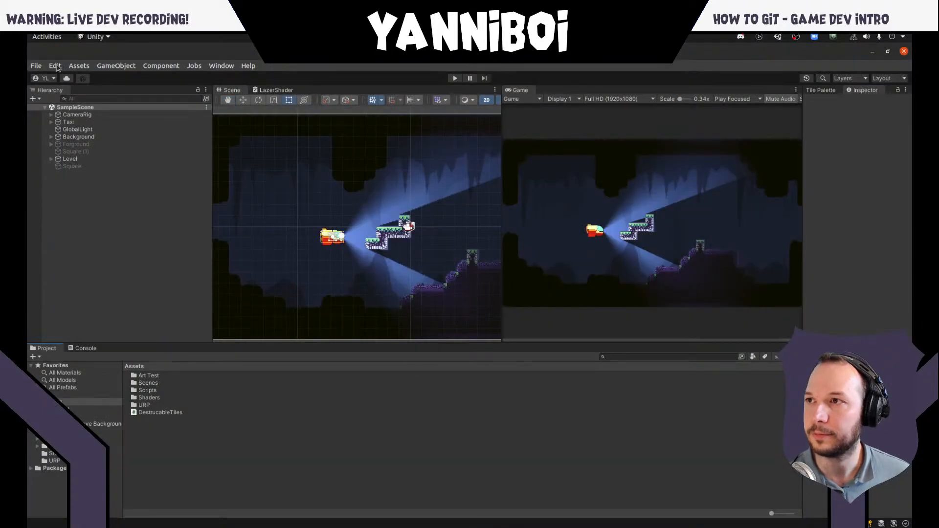
# - Check the mode options in the project's Version Control settings, keep Visible Meta Files, and close the Project Settings
pyautogui.click(36, 66)
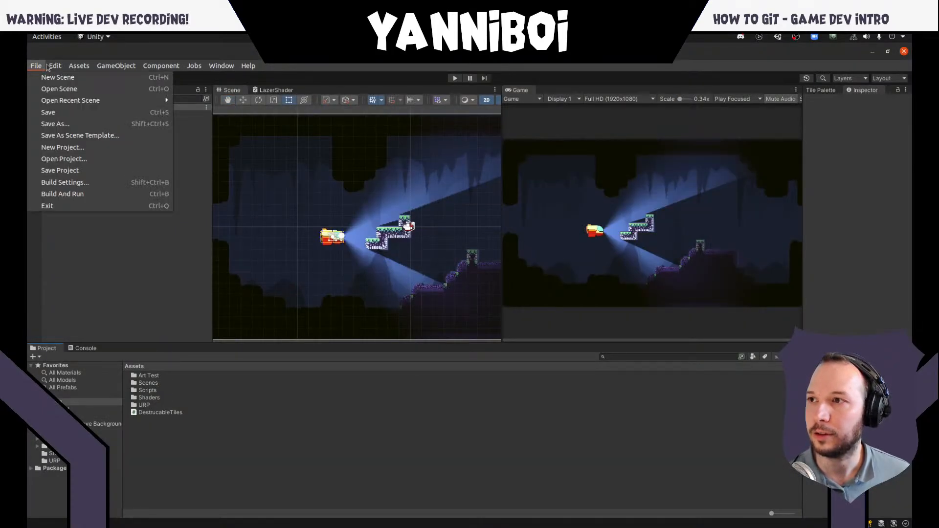
pyautogui.moveTo(55, 66)
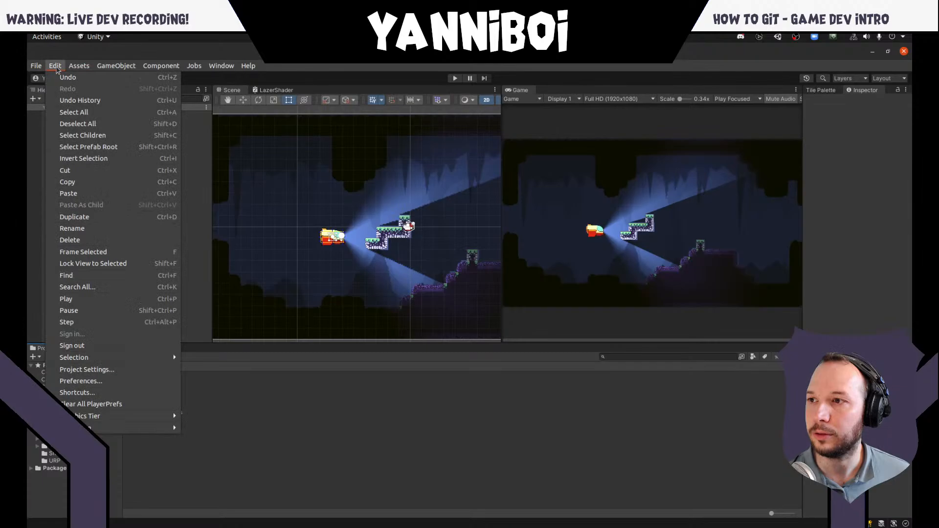
pyautogui.click(87, 370)
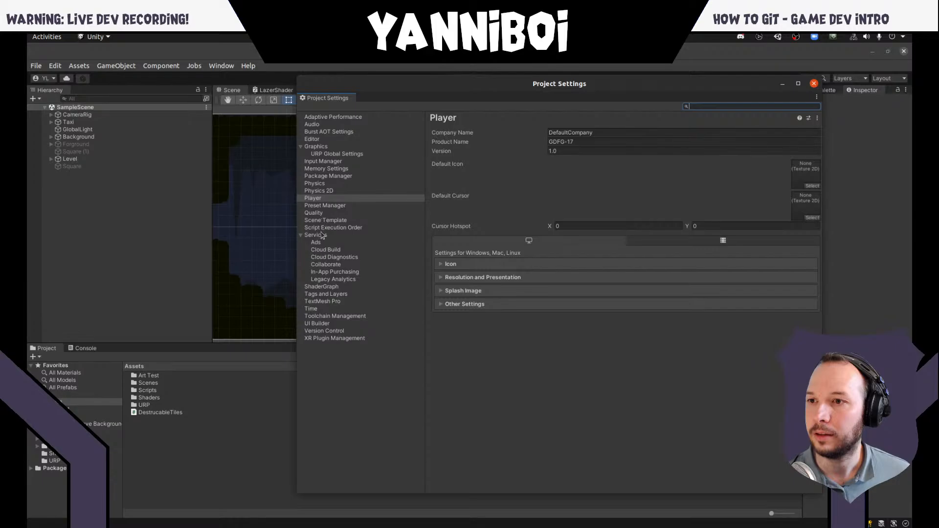
pyautogui.click(329, 332)
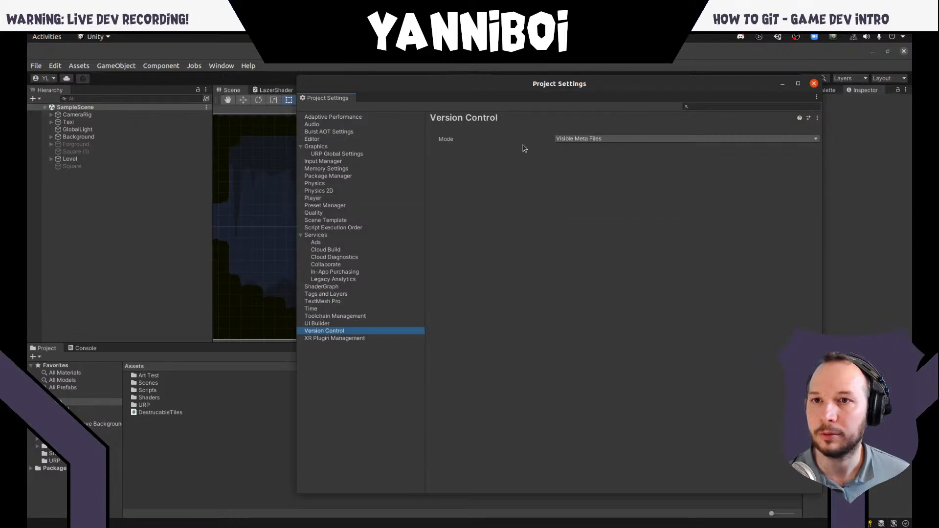
pyautogui.click(595, 140)
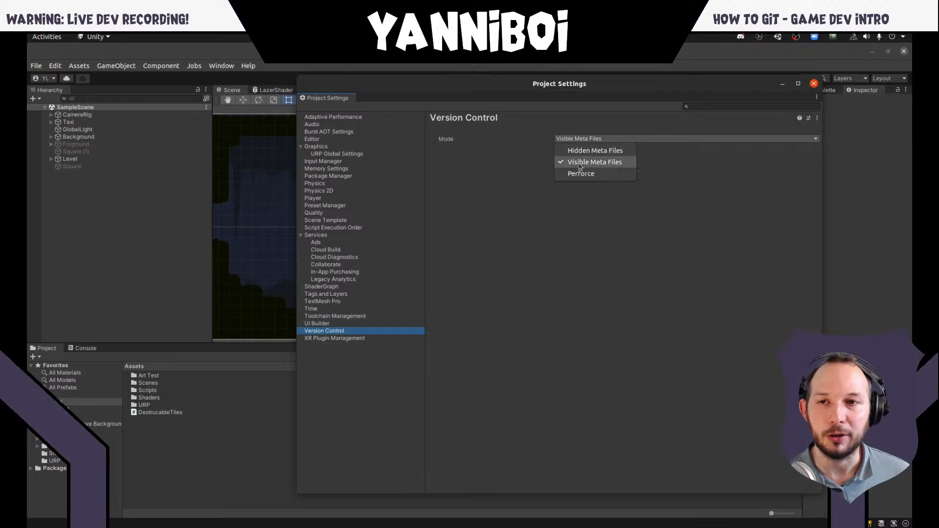
pyautogui.click(663, 169)
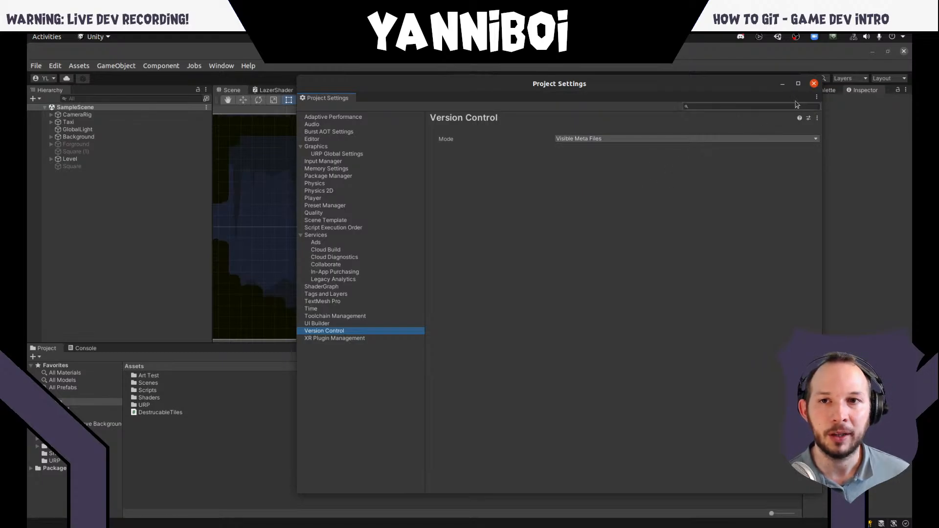
pyautogui.click(814, 84)
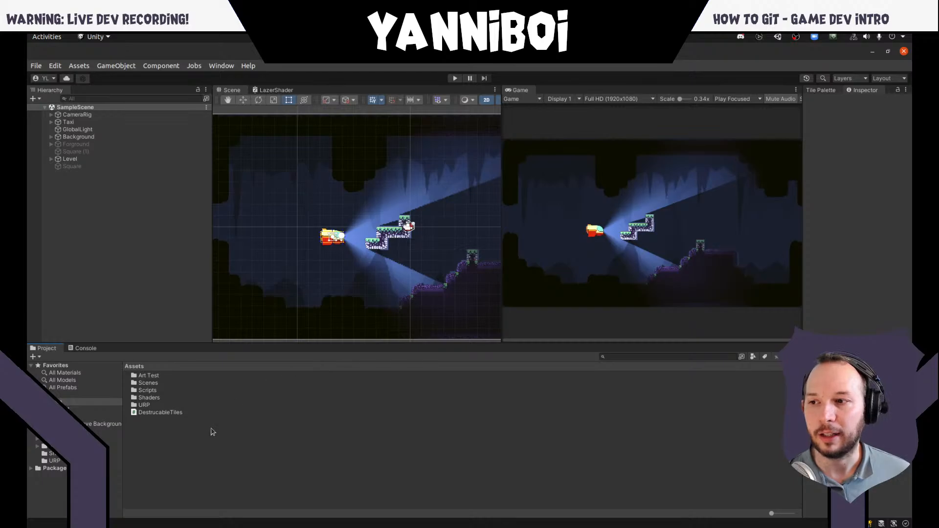
# - Switch to the project folder in the file manager, open Assets and point out the meta files beside its folders and script
pyautogui.hotkey('alt', 'Tab')
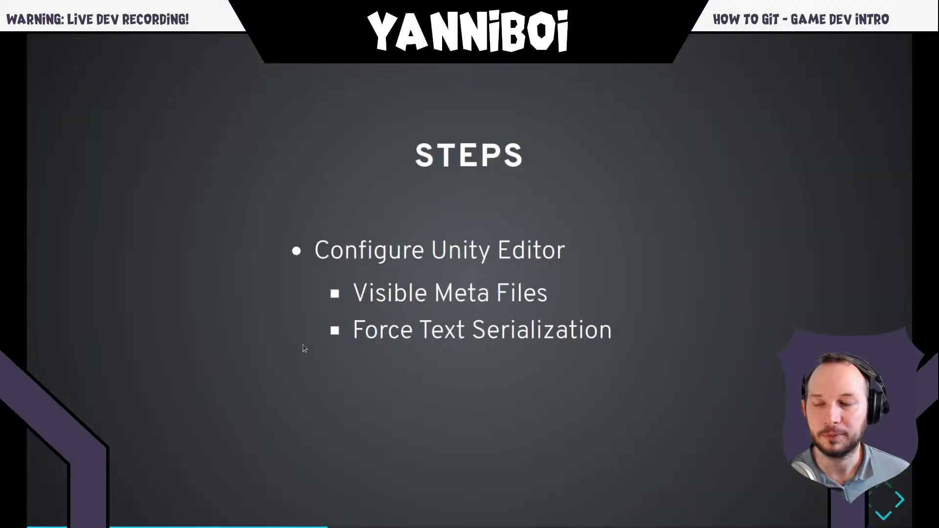
pyautogui.press('super')
pyautogui.click(247, 330)
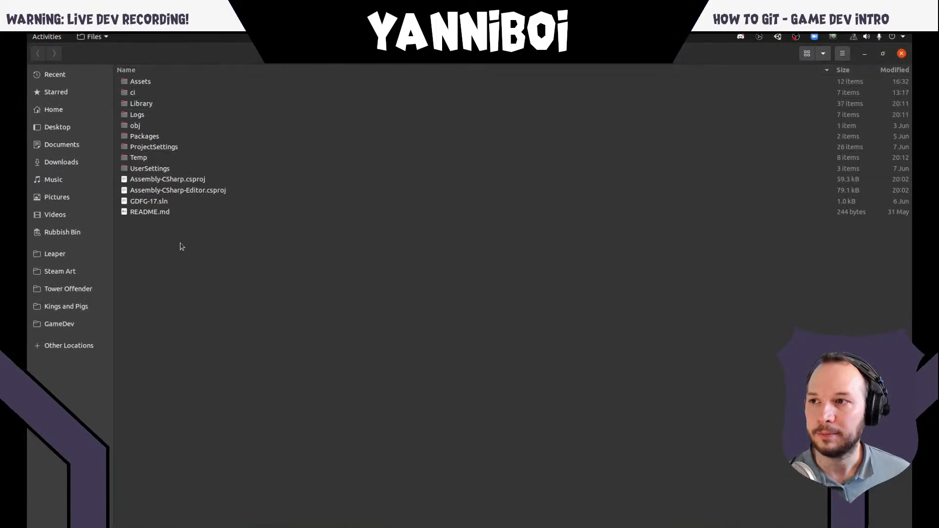
pyautogui.doubleClick(156, 83)
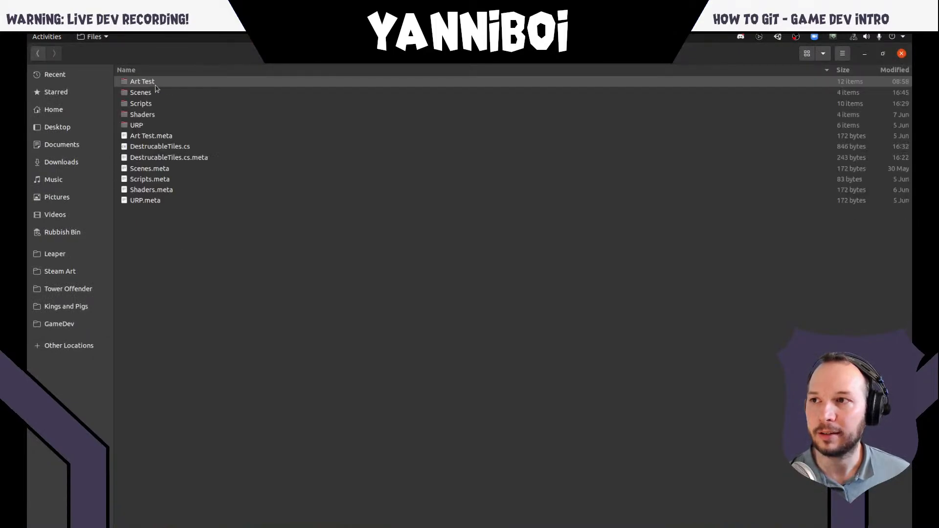
pyautogui.click(177, 137)
pyautogui.click(189, 157)
pyautogui.click(180, 169)
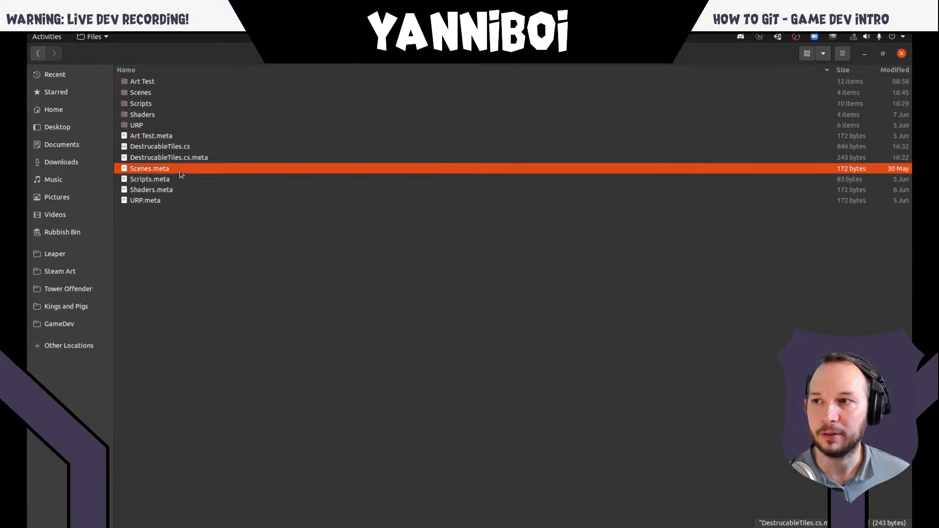
pyautogui.click(179, 179)
pyautogui.click(177, 190)
pyautogui.click(166, 201)
# - Open the Art Test folder, point out its meta files such as background.png.meta, and go back to the project root
pyautogui.click(162, 83)
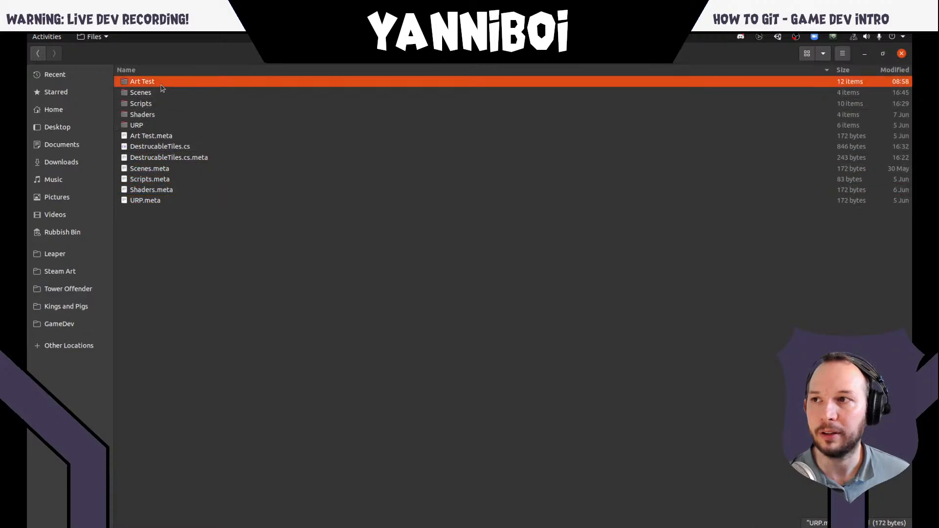
pyautogui.doubleClick(162, 84)
pyautogui.click(217, 146)
pyautogui.click(210, 135)
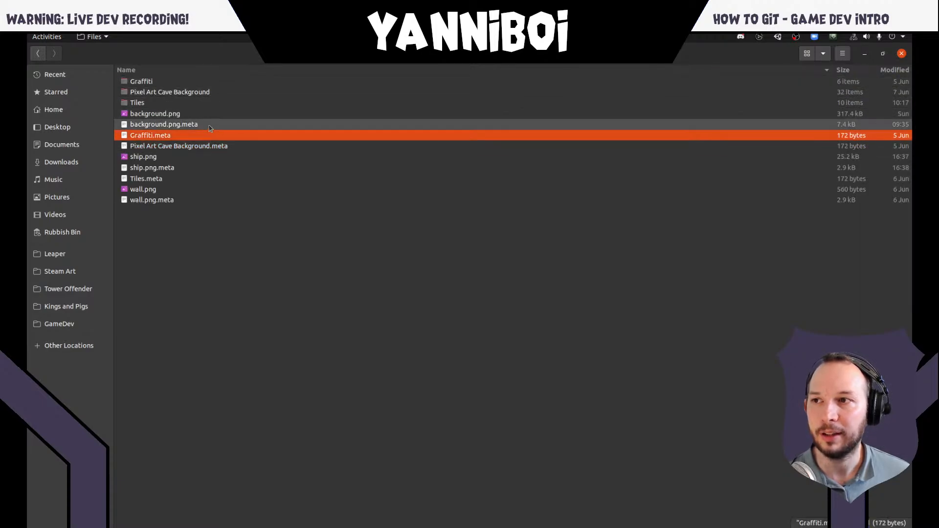
pyautogui.click(209, 127)
pyautogui.click(206, 137)
pyautogui.click(213, 127)
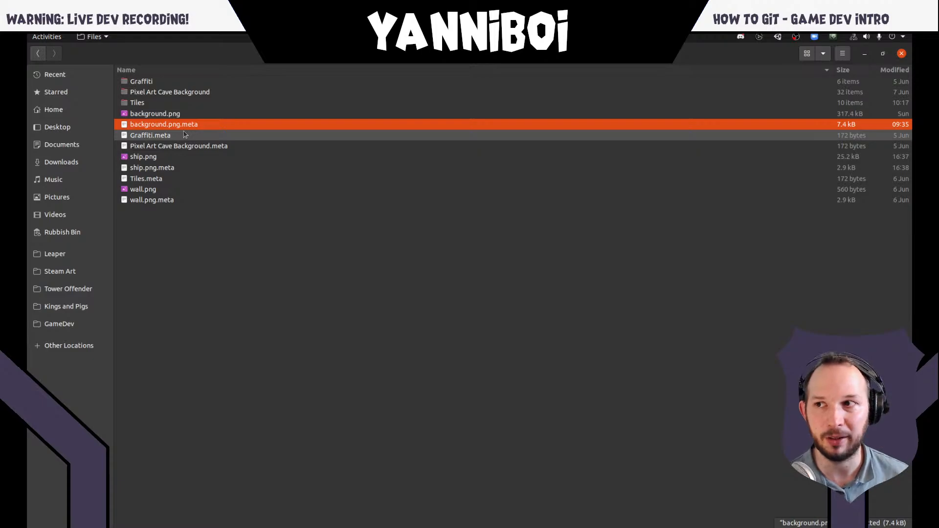
pyautogui.click(35, 56)
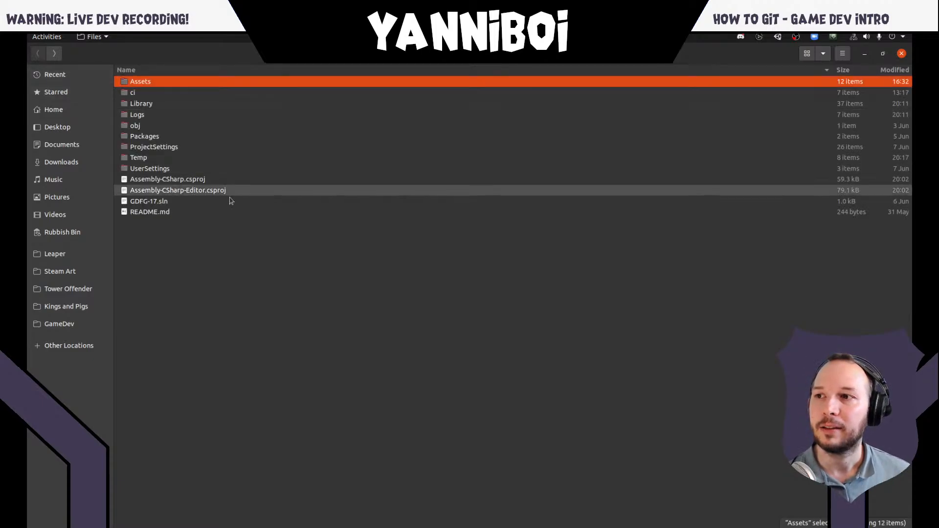
# - Advance the slides past References to the Lecture 4 title slide, and switch to the project folder in the file manager
pyautogui.hotkey('alt', 'Tab')
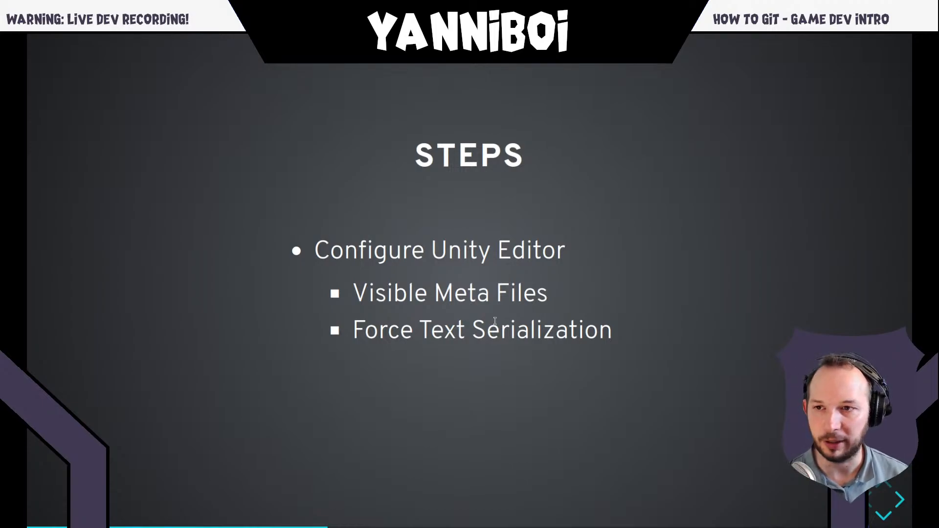
pyautogui.press('Down')
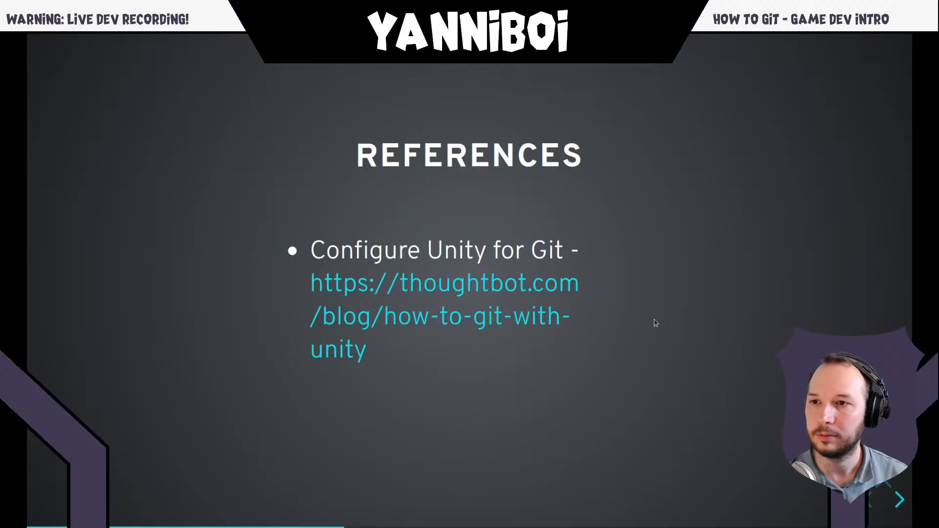
pyautogui.press('Right')
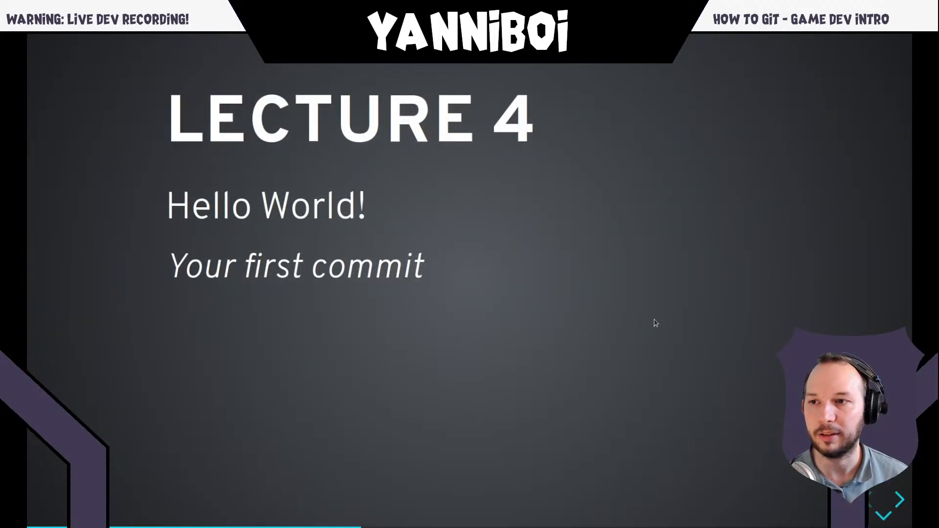
pyautogui.hotkey('alt', 'Tab')
pyautogui.click(583, 312)
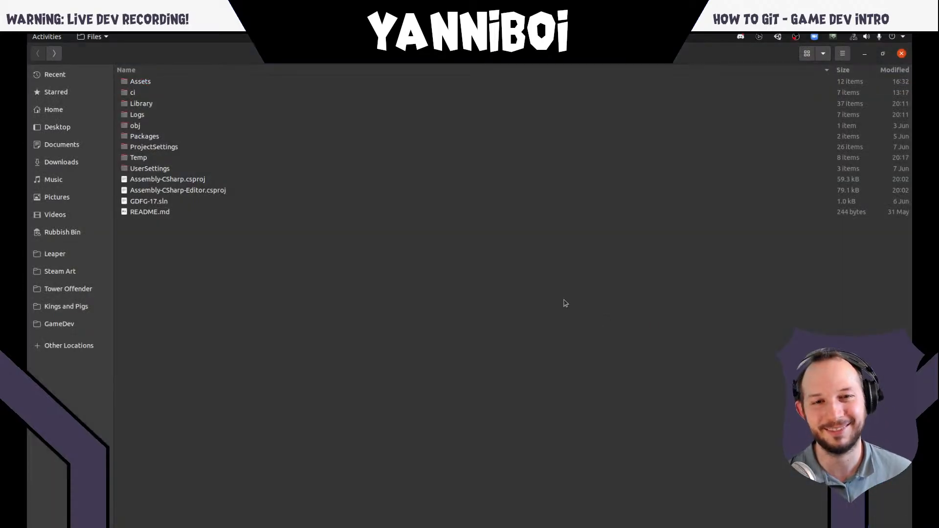
# - Switch back to the slides and advance from the Lecture 4 title to the Git Status slide
pyautogui.hotkey('alt', 'Tab')
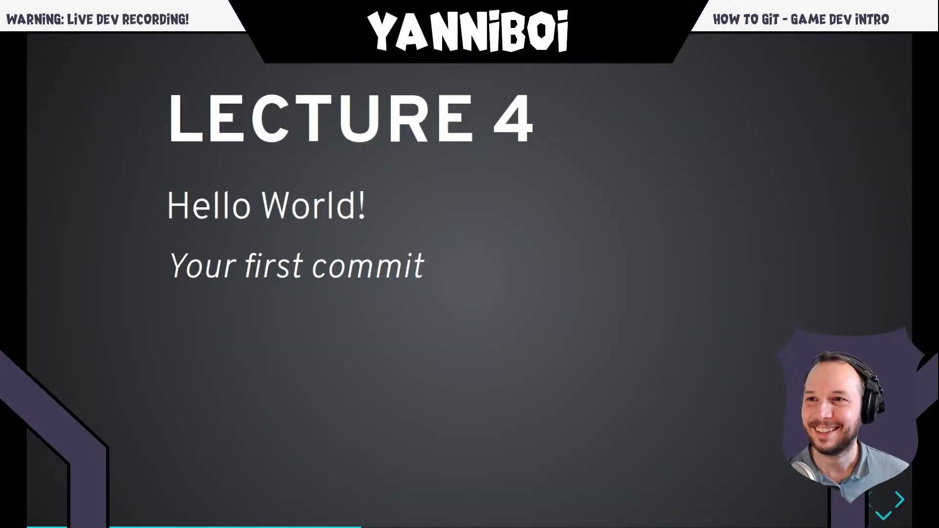
pyautogui.press('Right')
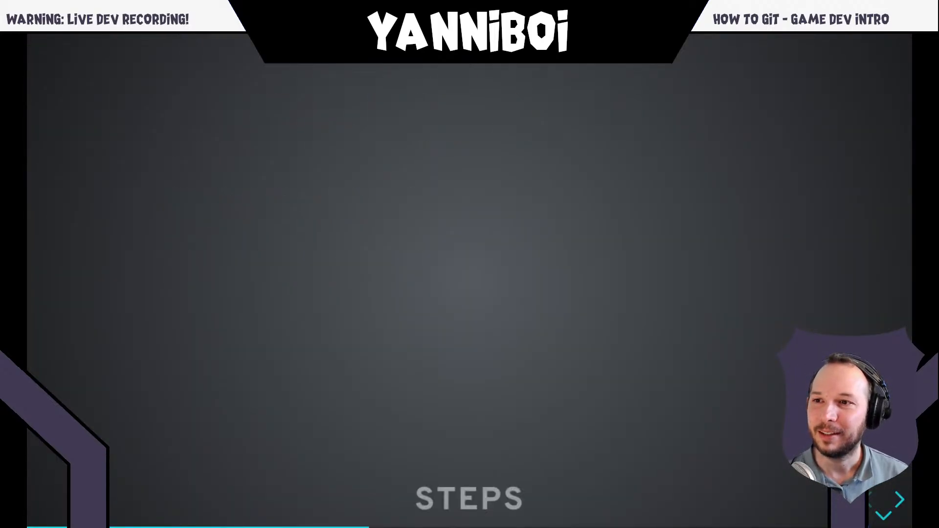
pyautogui.press('Right')
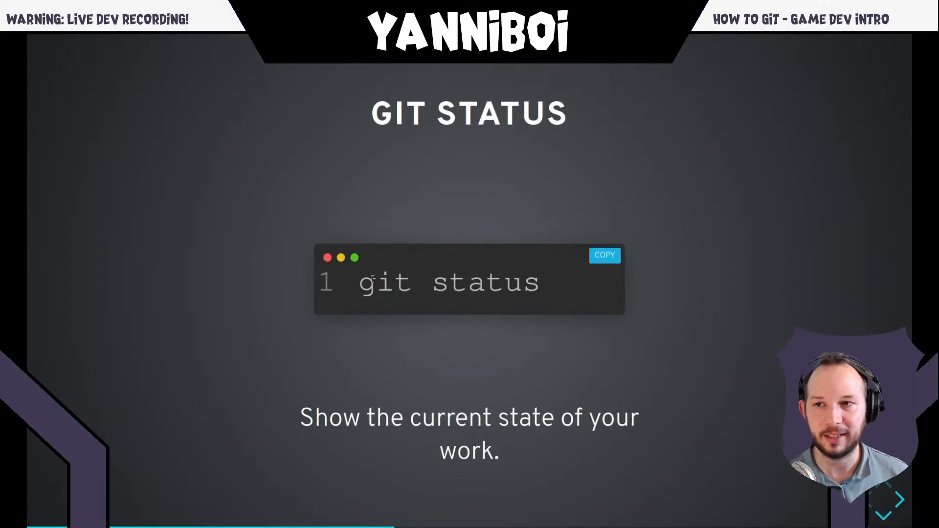
# - Switch to the terminal in the GDFG-17 folder, run git status, and highlight the message line it returns
pyautogui.hotkey('alt', 'Tab')
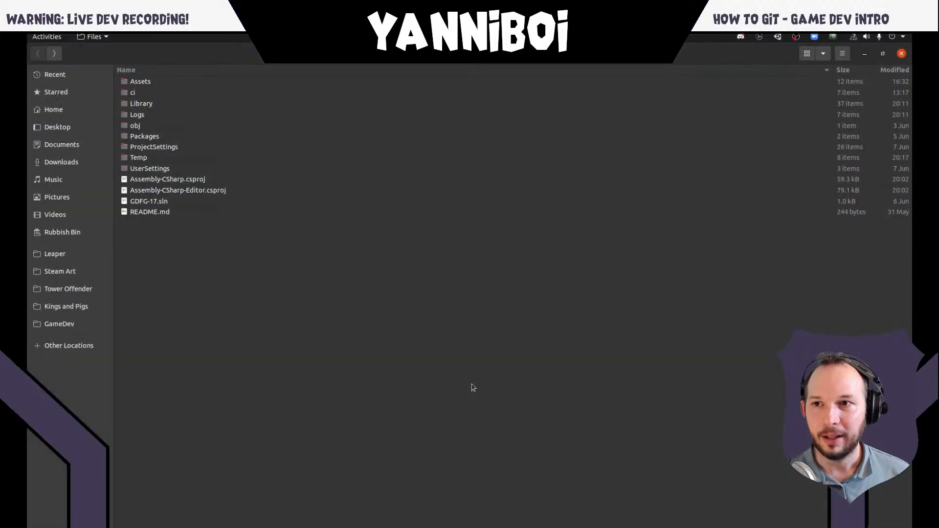
pyautogui.hotkey('alt', 'Tab')
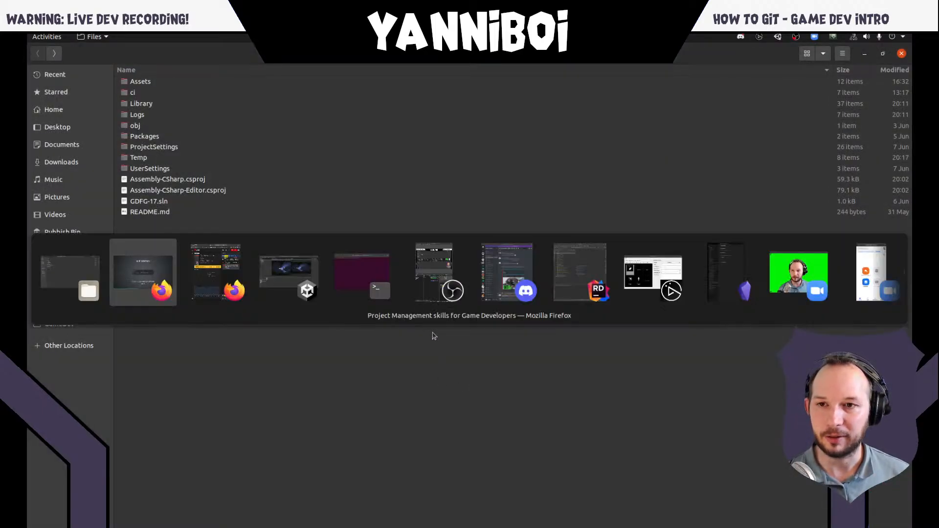
pyautogui.hotkey('alt', 'Tab')
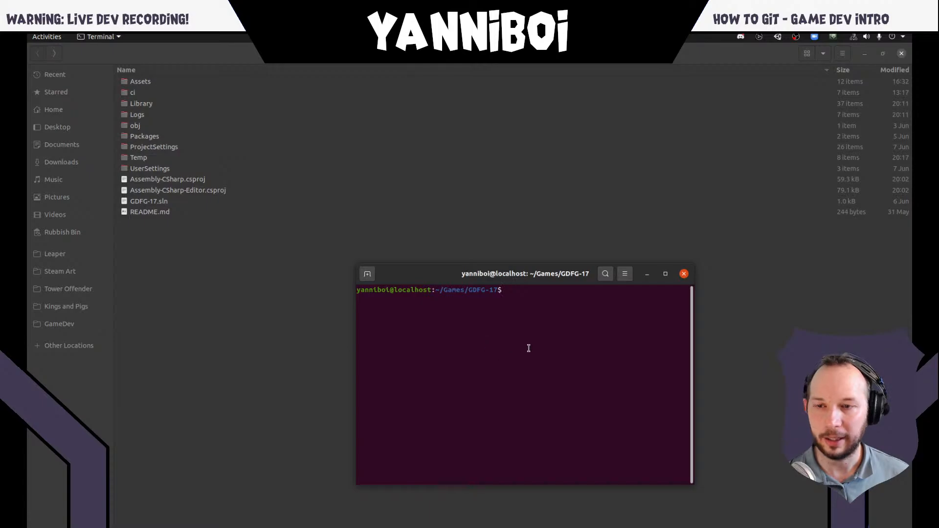
pyautogui.write('git status')
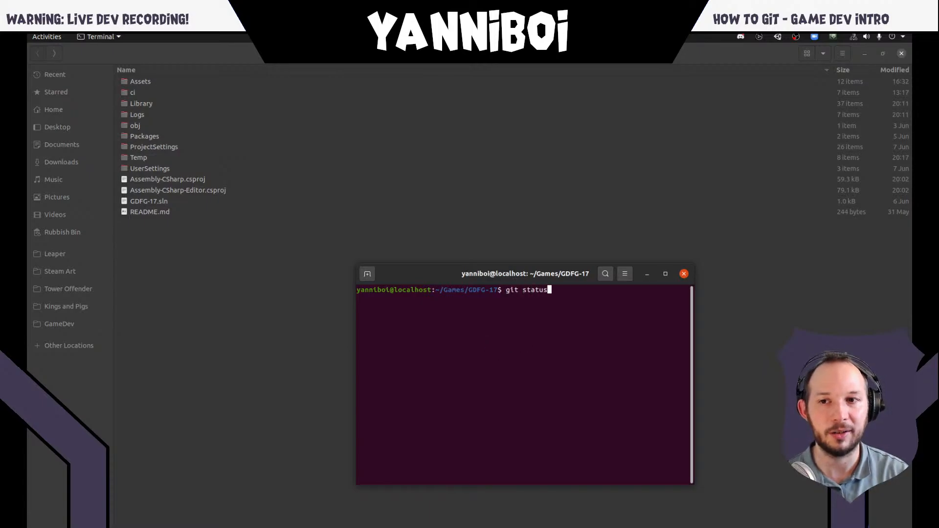
pyautogui.press('Return')
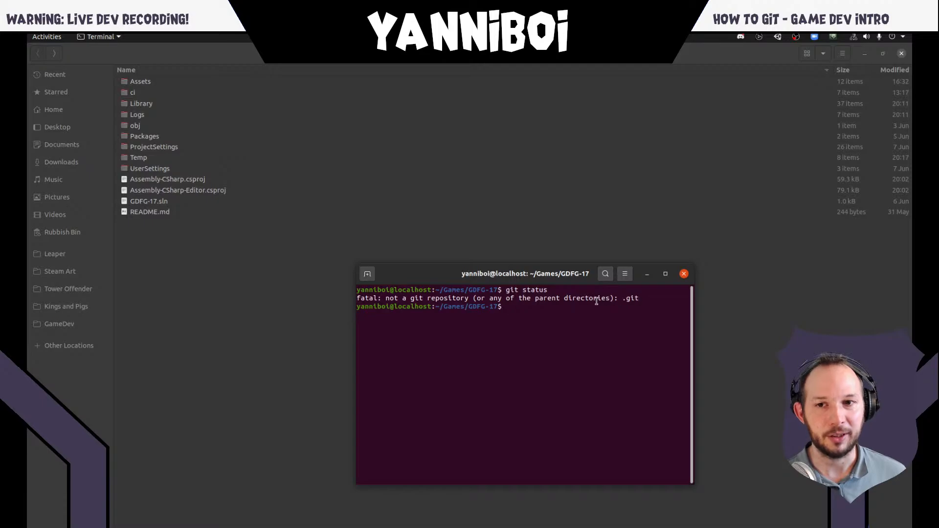
pyautogui.tripleClick(368, 299)
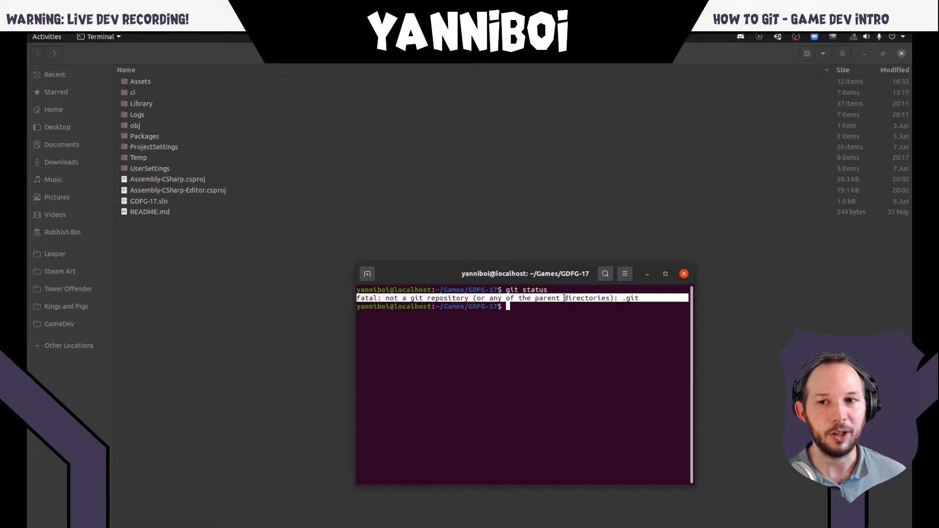
pyautogui.click(524, 310)
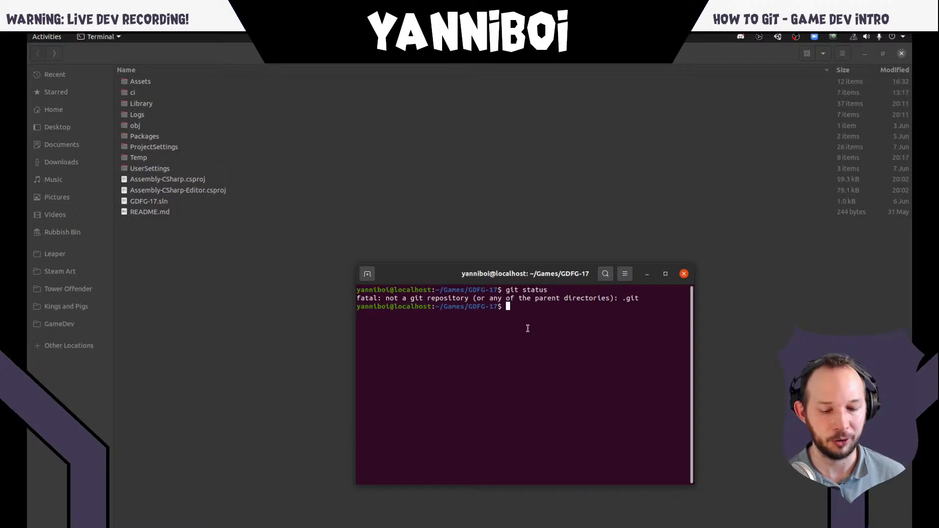
# - Delete the .gitignore file from the project folder with rm and clear the terminal
pyautogui.write('rm .git')
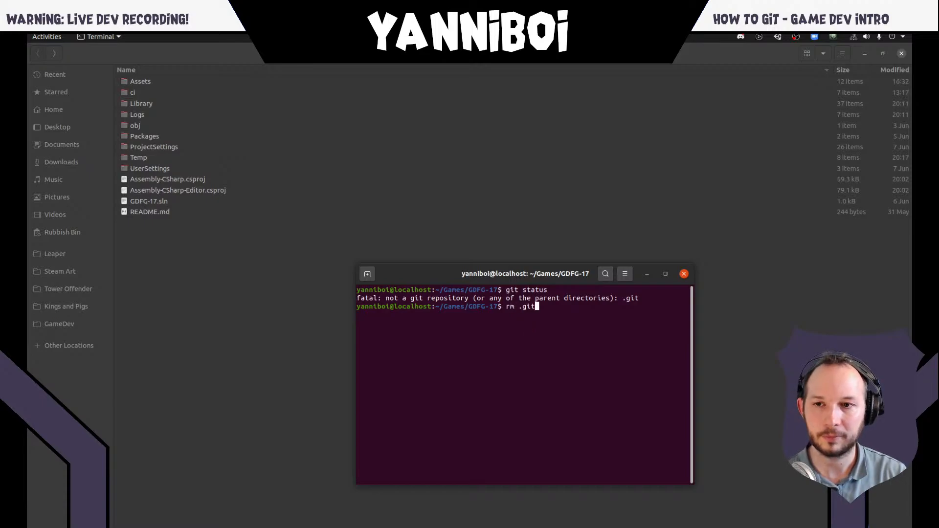
pyautogui.press('Tab')
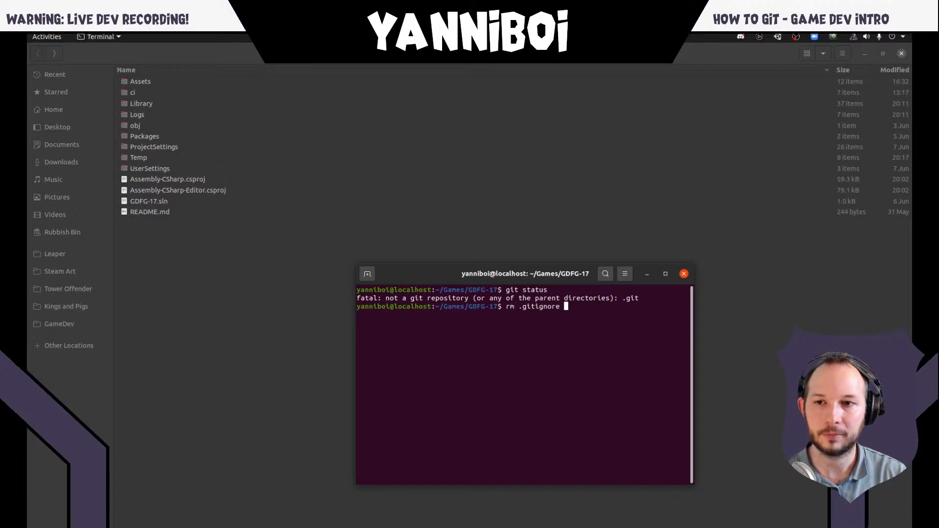
pyautogui.press('Return')
pyautogui.write('clear')
pyautogui.press('Return')
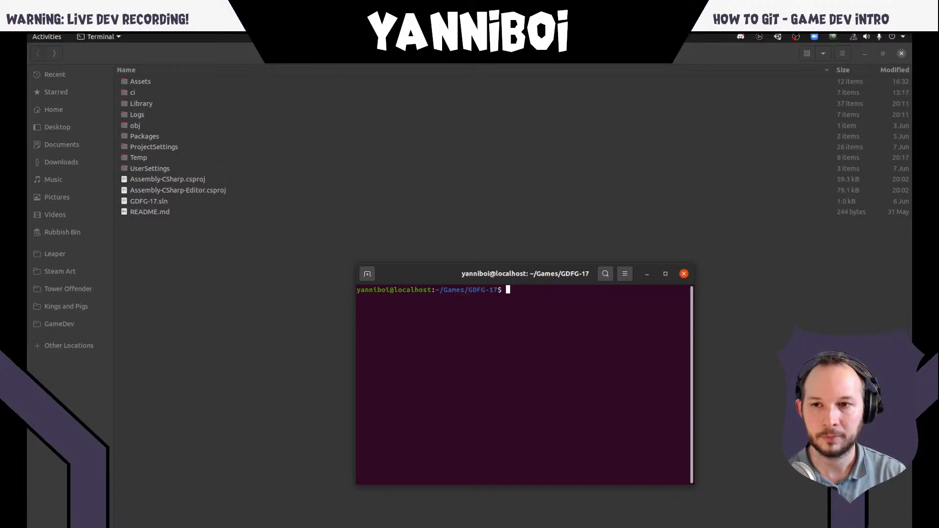
# - Run git status again in the cleared terminal, revisit the Git Status slide, and return to the terminal
pyautogui.write('git status')
pyautogui.press('Return')
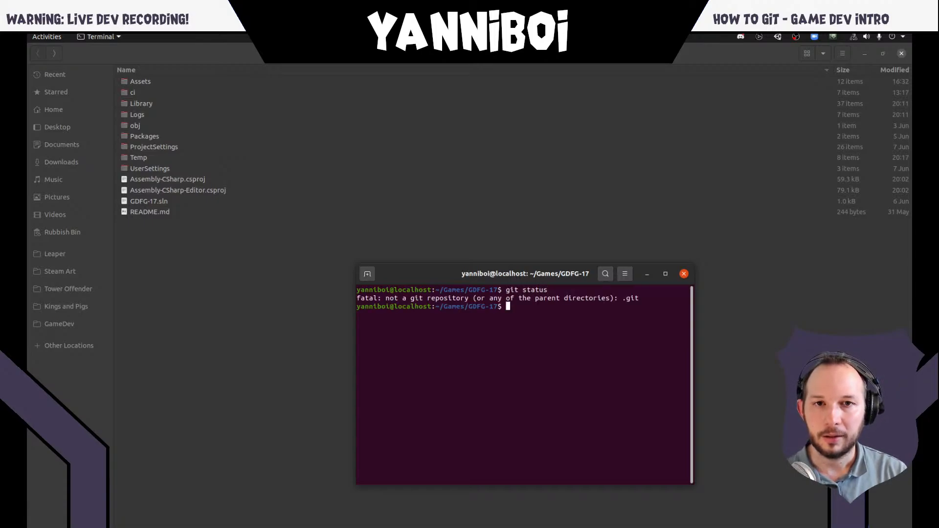
pyautogui.hotkey('alt', 'Tab')
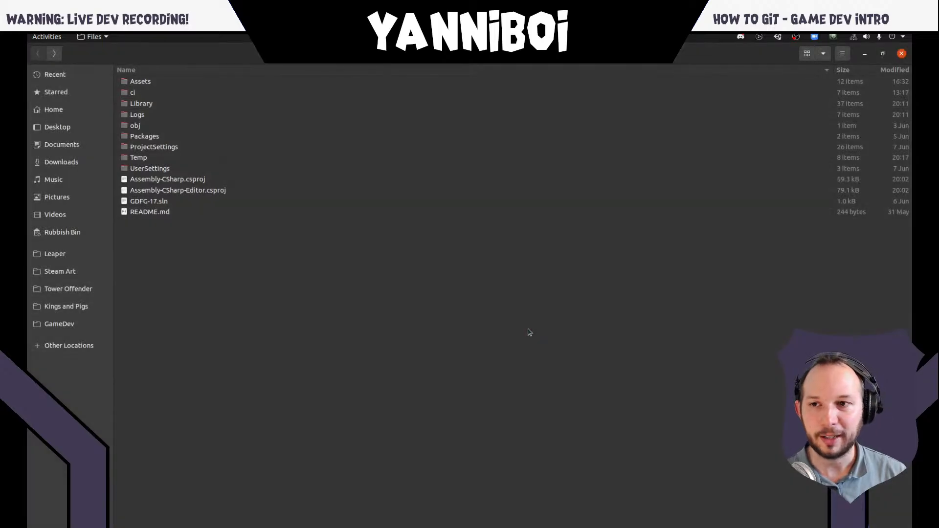
pyautogui.hotkey('alt', 'Tab')
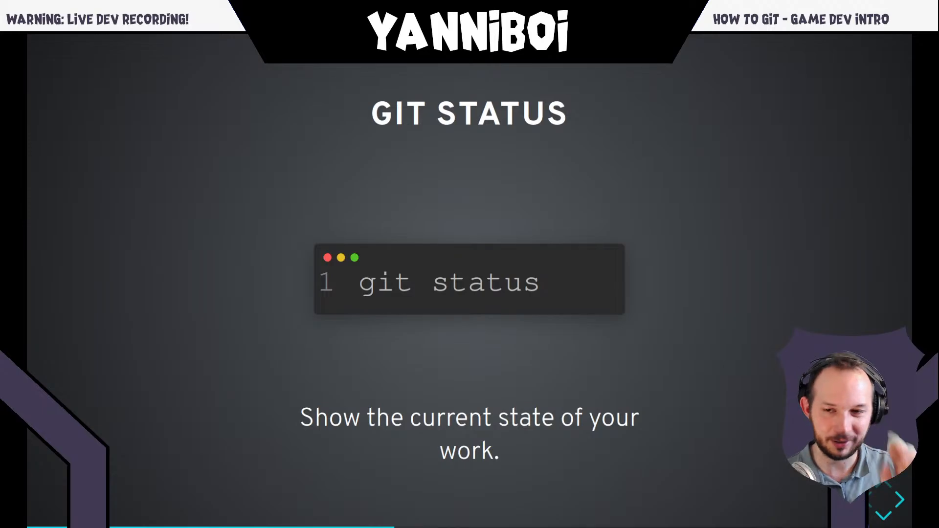
pyautogui.hotkey('alt', 'Tab')
pyautogui.hotkey('alt', 'Tab')
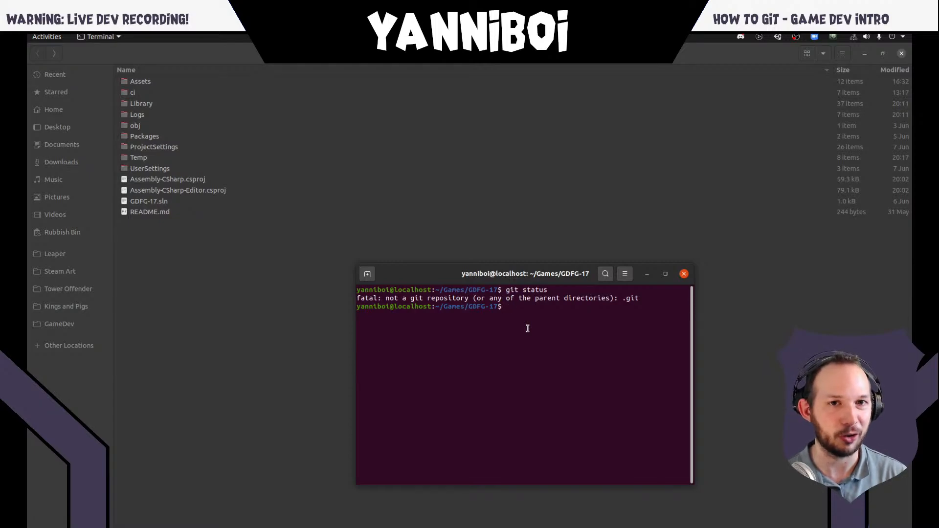
# - Initialise a git repository in the GDFG-17 folder, and list its contents with ls -al to point out .git
pyautogui.write('git init')
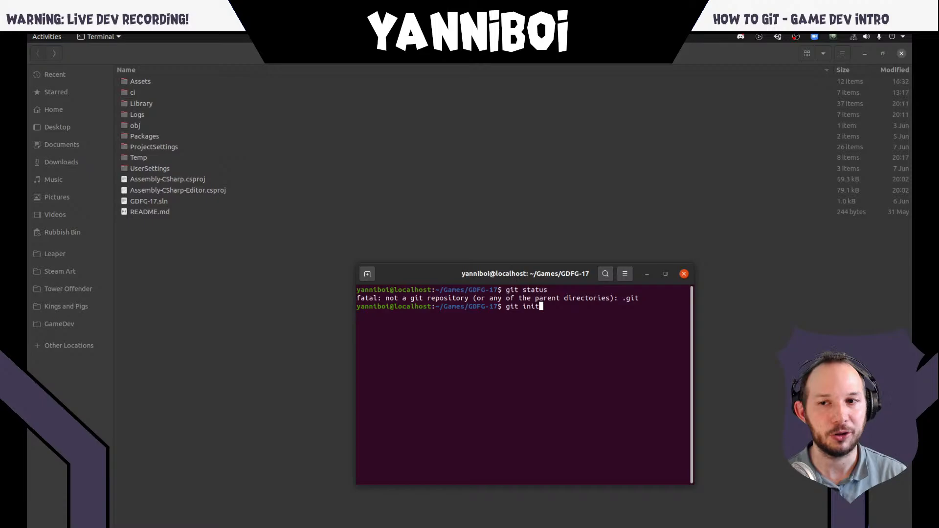
pyautogui.press('Return')
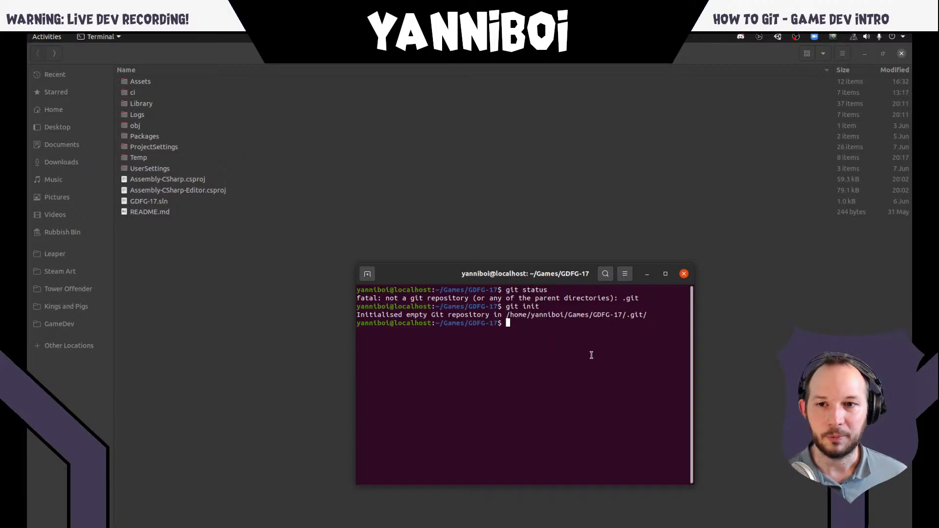
pyautogui.write('ls -al')
pyautogui.press('Return')
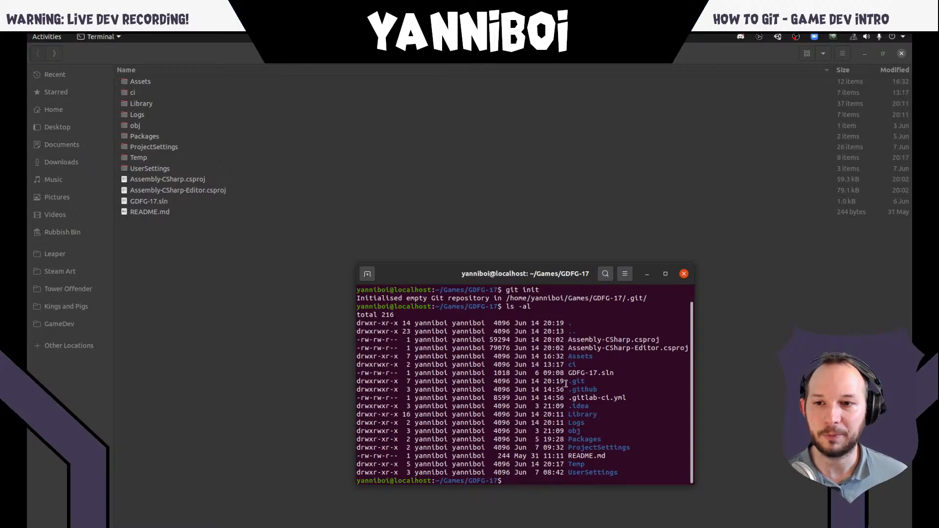
pyautogui.moveTo(569, 383)
pyautogui.mouseDown()
pyautogui.moveTo(650, 383)
pyautogui.moveTo(581, 383)
pyautogui.mouseUp()
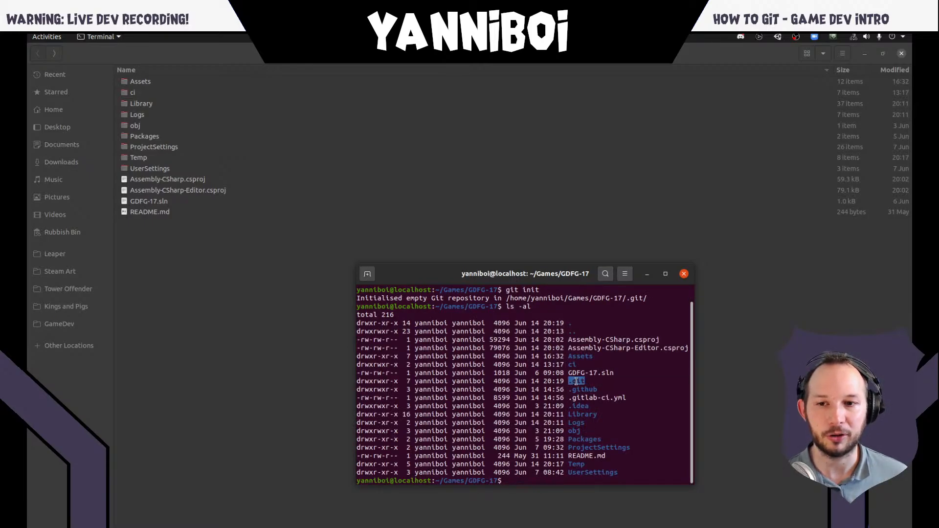
# - Show hidden files in the file manager to inspect the .git folder's contents, and hide them again in the project root
pyautogui.click(229, 283)
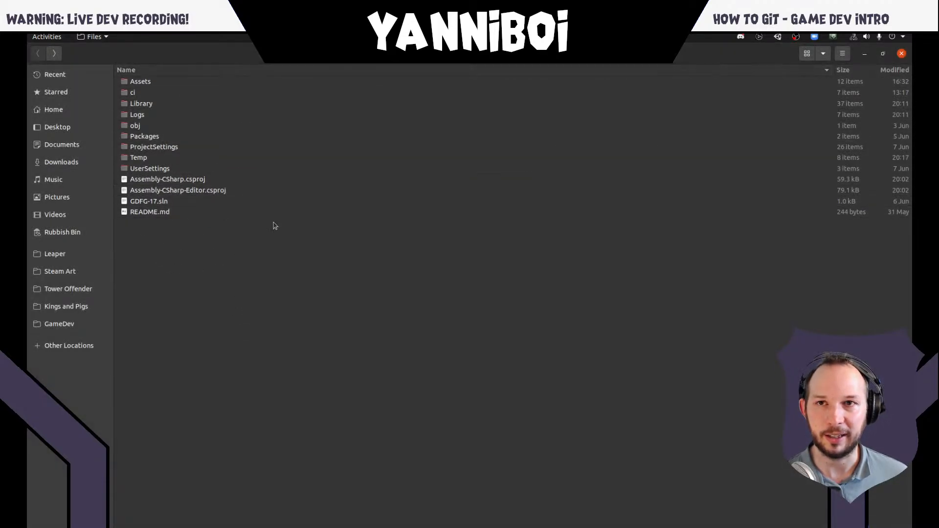
pyautogui.click(842, 54)
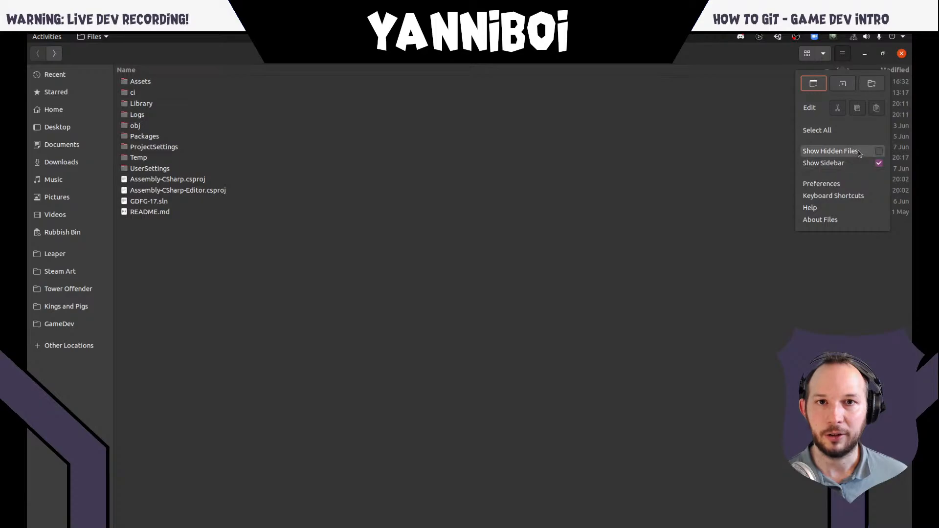
pyautogui.click(849, 149)
pyautogui.click(137, 180)
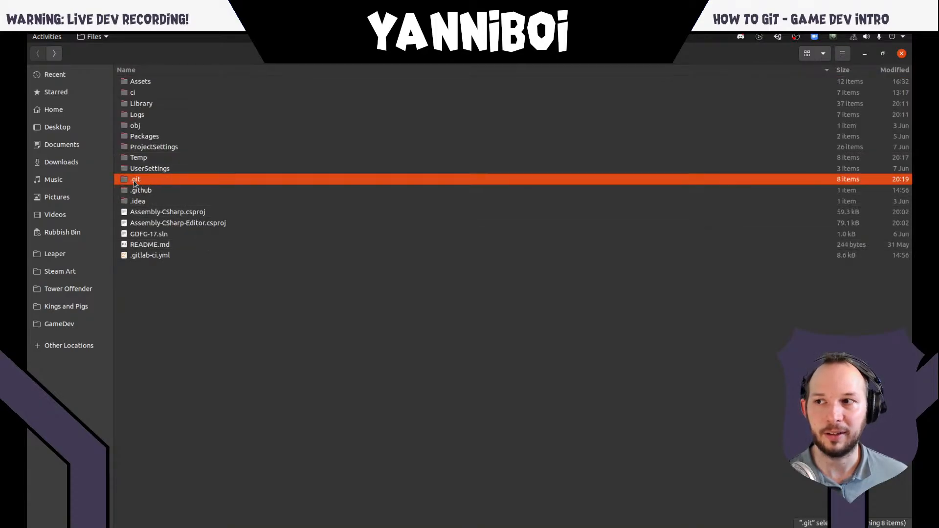
pyautogui.doubleClick(147, 182)
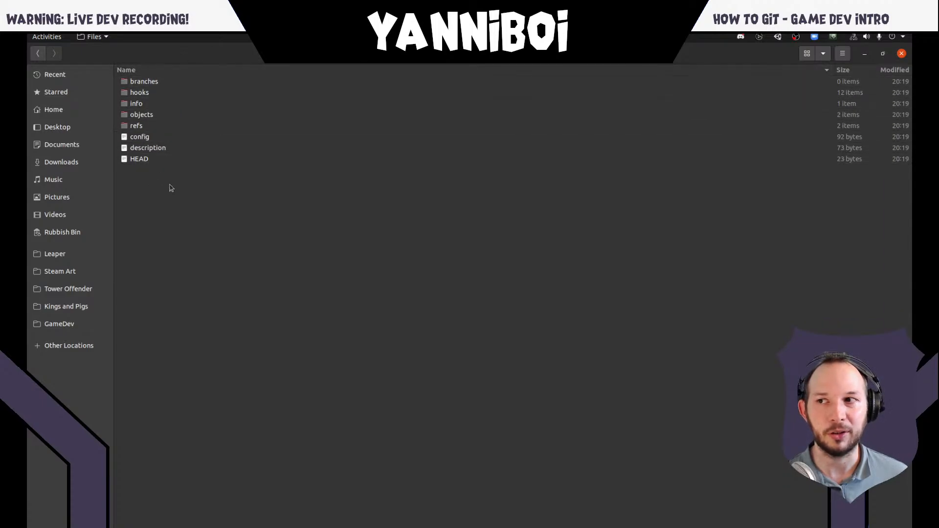
pyautogui.click(38, 53)
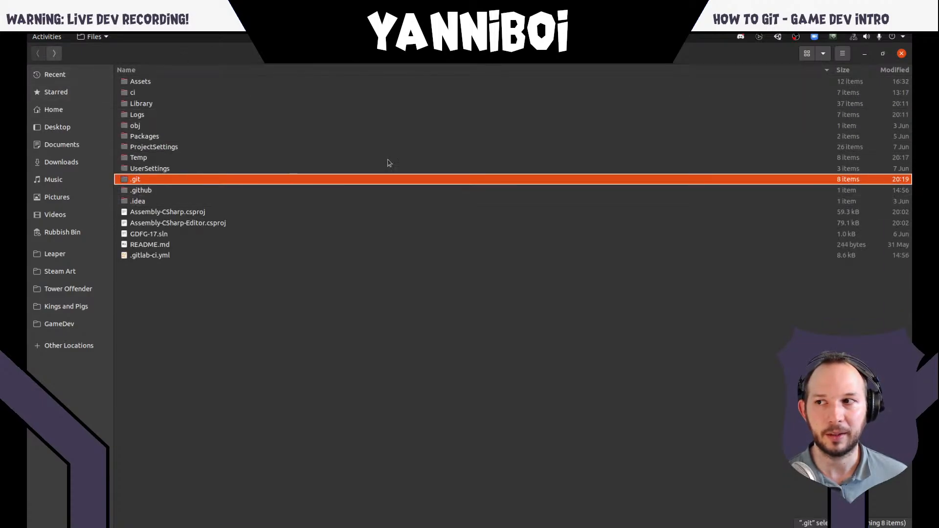
pyautogui.click(843, 55)
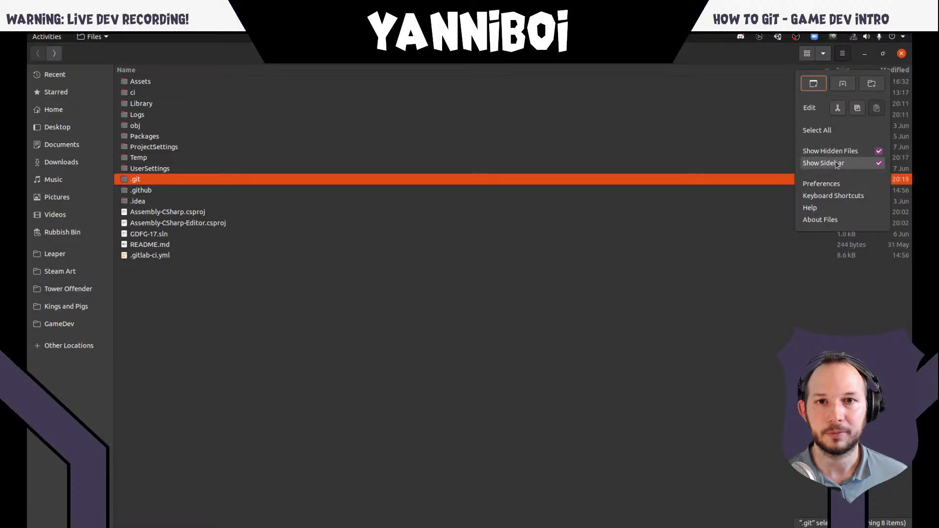
pyautogui.click(885, 153)
# - Return to the project terminal, clear its output, and run git status on the new repository
pyautogui.press('F12')
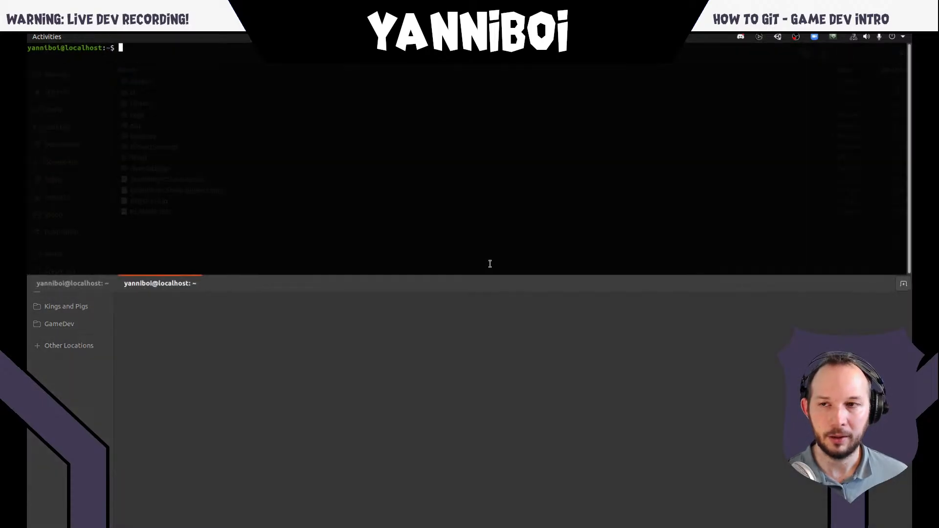
pyautogui.press('F12')
pyautogui.hotkey('alt', 'Tab')
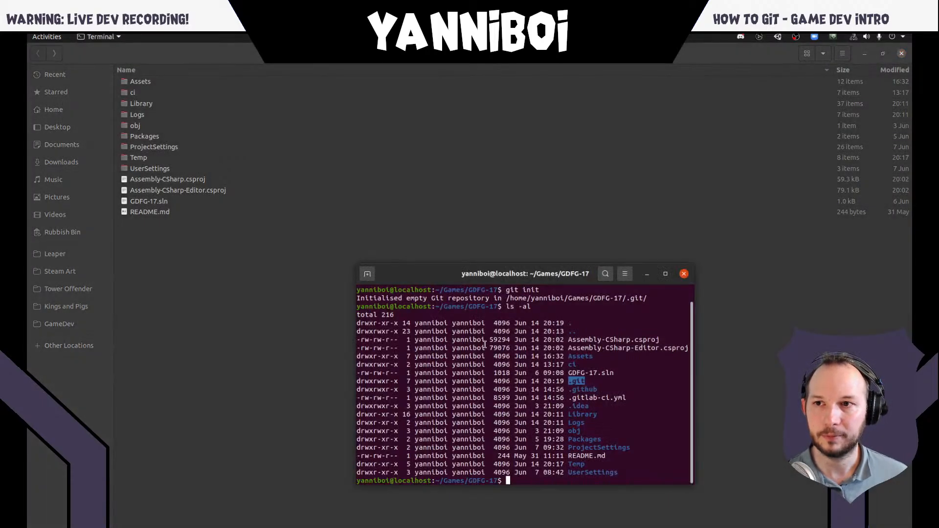
pyautogui.click(641, 387)
pyautogui.write('clear')
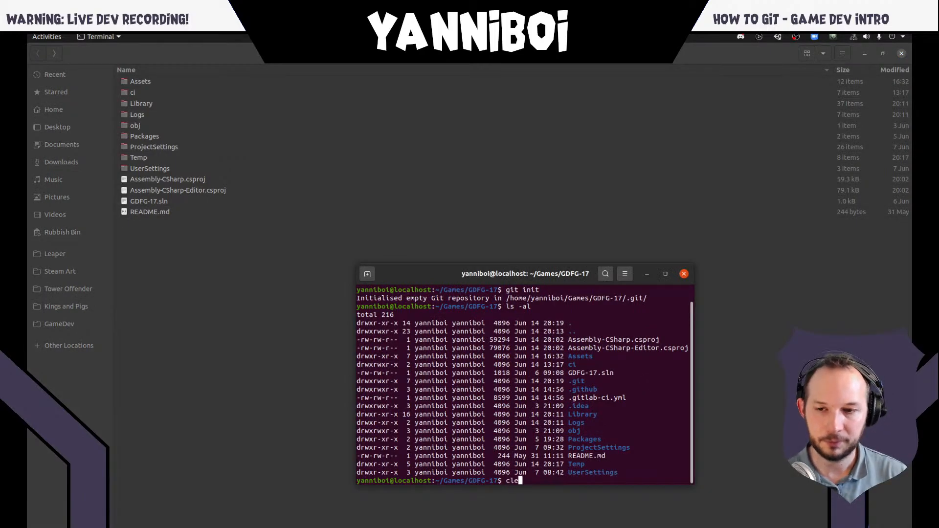
pyautogui.press('Return')
pyautogui.write('git status')
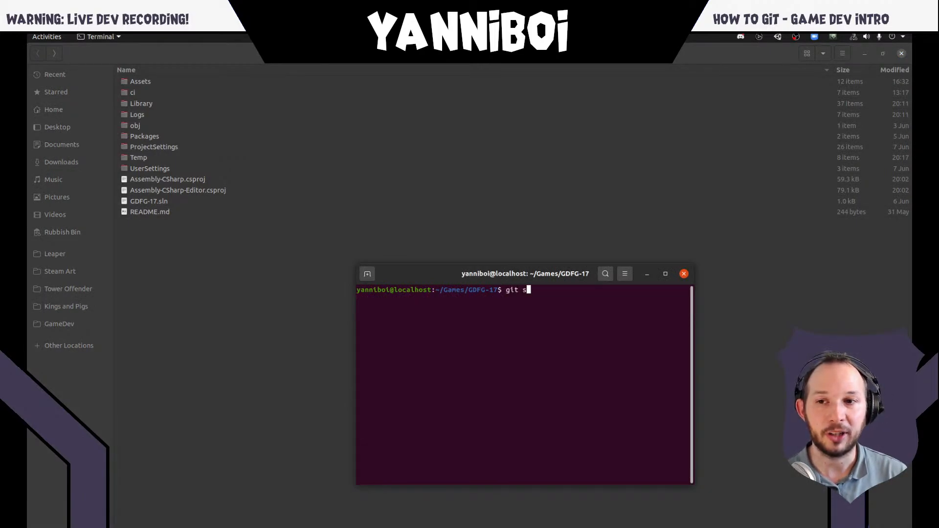
pyautogui.press('Return')
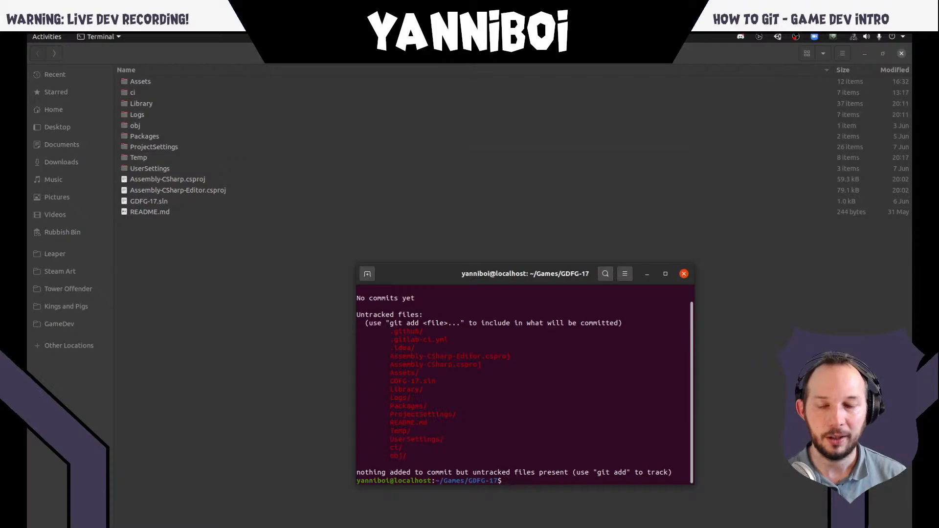
# - Make the terminal window taller to fit the full git status output, and point out its branch line
pyautogui.moveTo(607, 266); pyautogui.dragTo(609, 218)
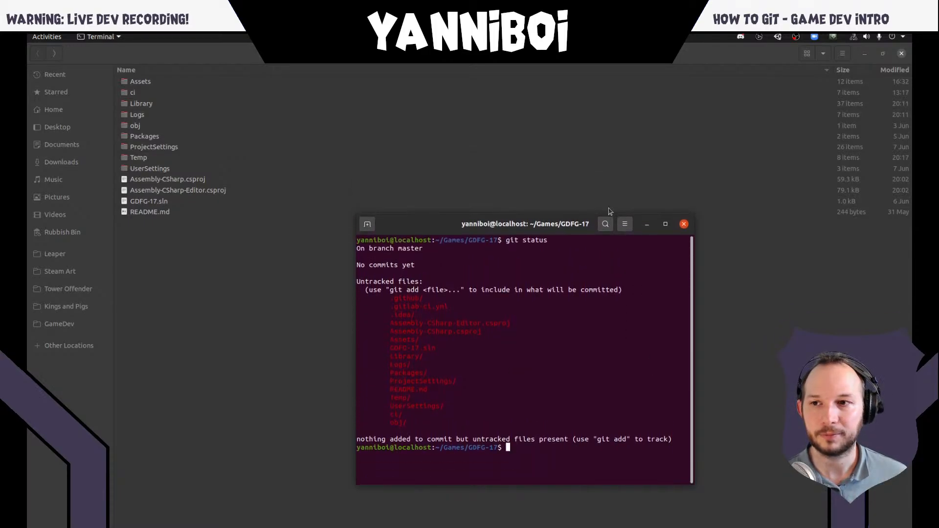
pyautogui.doubleClick(387, 250)
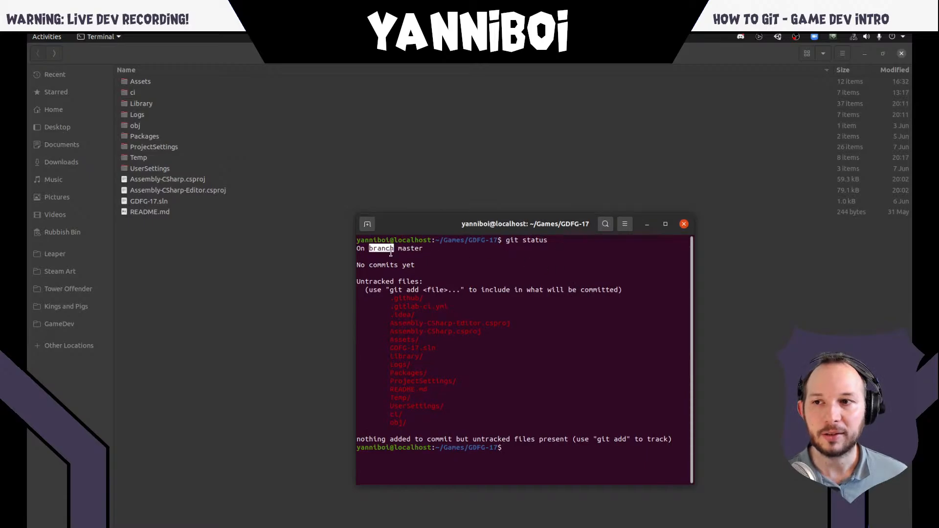
pyautogui.tripleClick(391, 250)
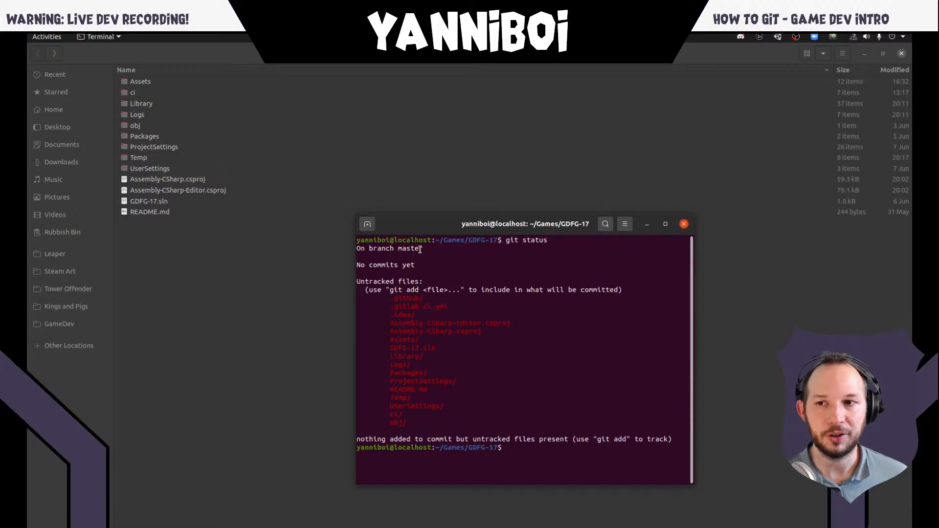
# - Point out the branch line, the "No commits yet" line and the "Untracked files" heading in the git status output
pyautogui.tripleClick(411, 248)
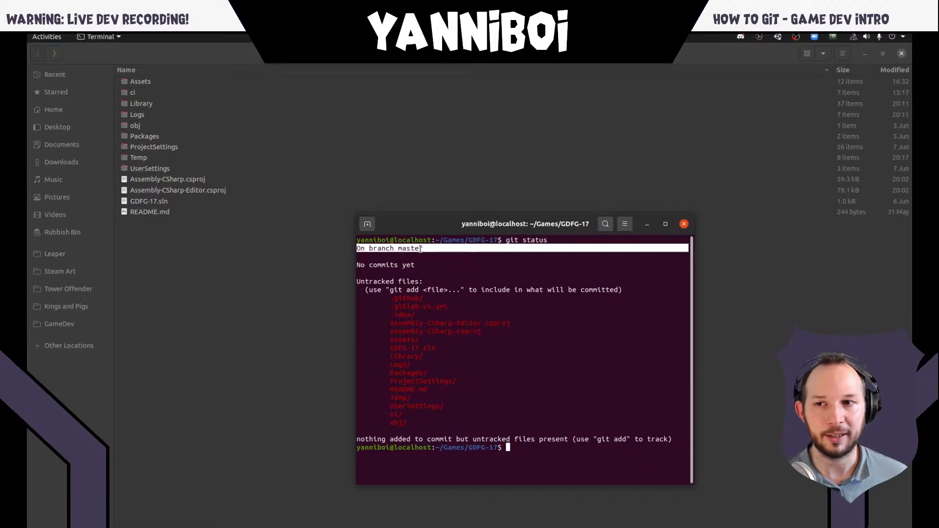
pyautogui.tripleClick(401, 268)
pyautogui.click(422, 264)
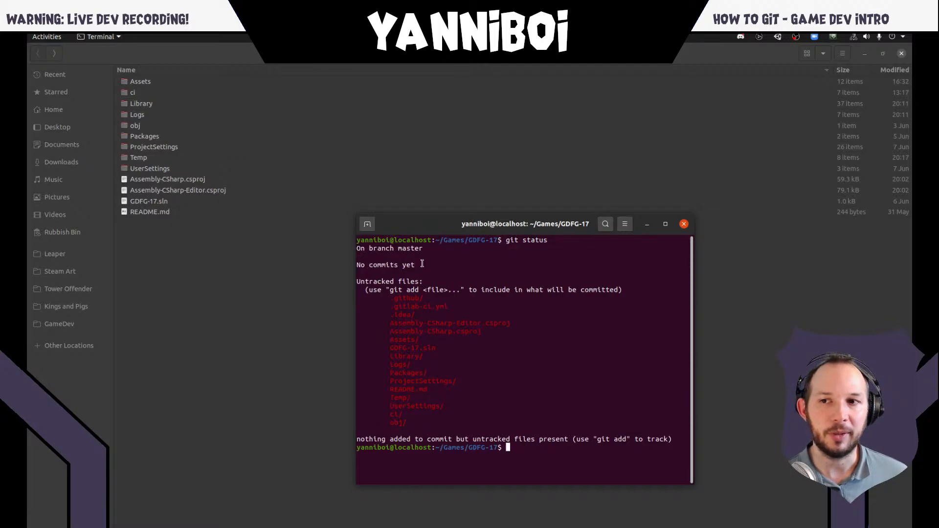
pyautogui.doubleClick(386, 264)
pyautogui.click(411, 264)
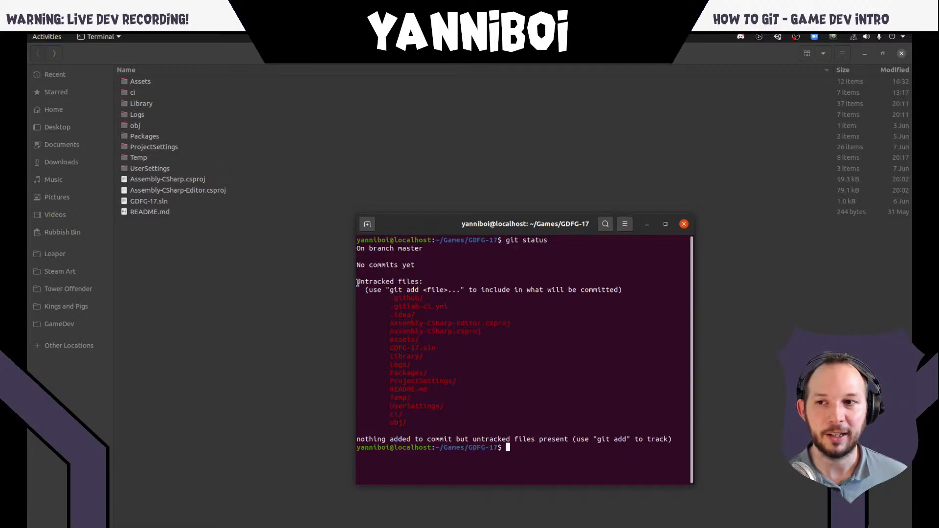
pyautogui.moveTo(359, 282); pyautogui.dragTo(386, 298)
pyautogui.click(419, 283)
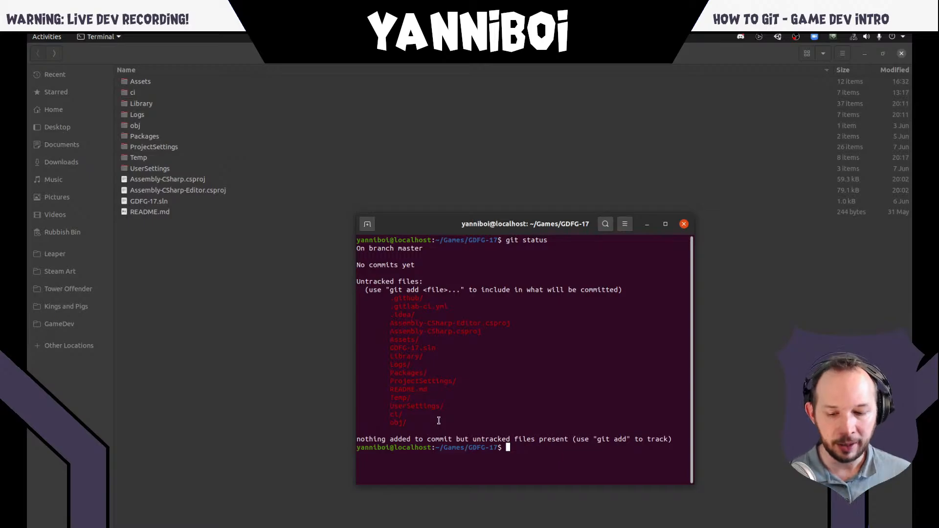
# - Run git add without a file, then stage only .gitlab-ci.yml using its name copied from the status output
pyautogui.write('git add')
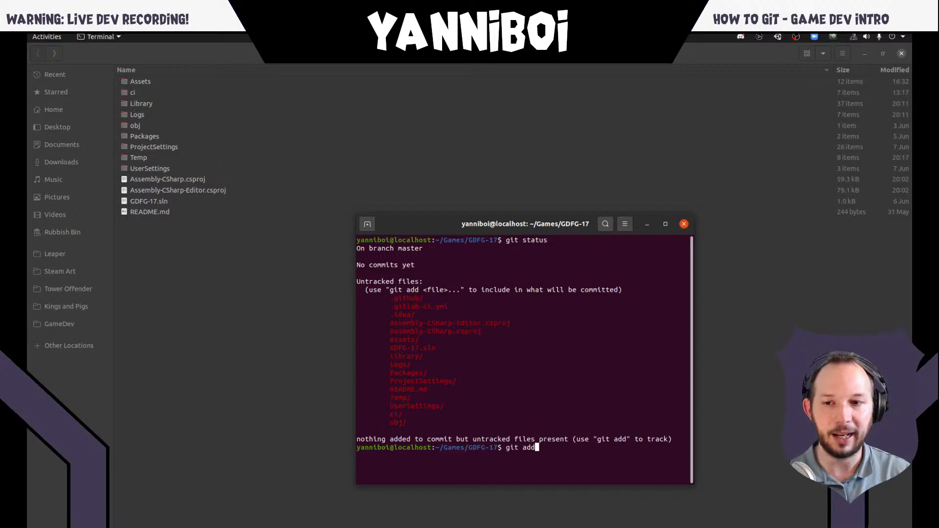
pyautogui.press('Return')
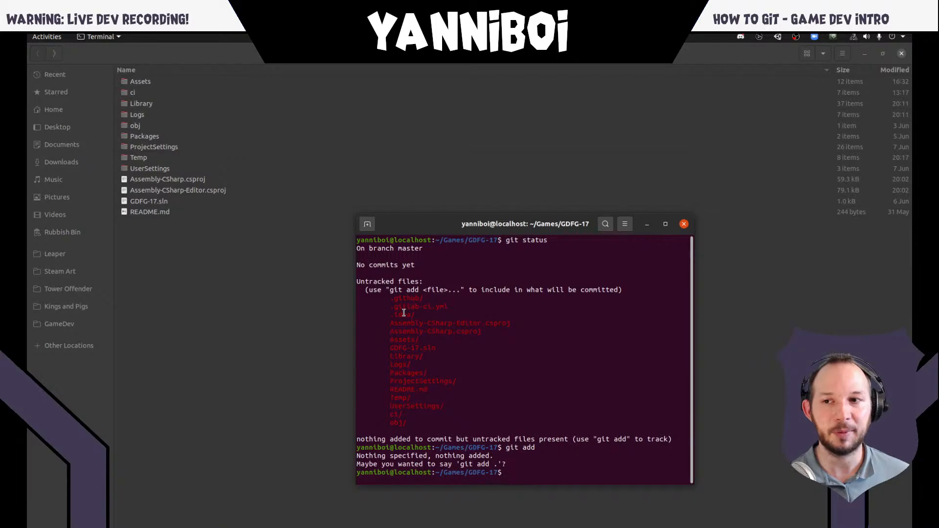
pyautogui.doubleClick(421, 306)
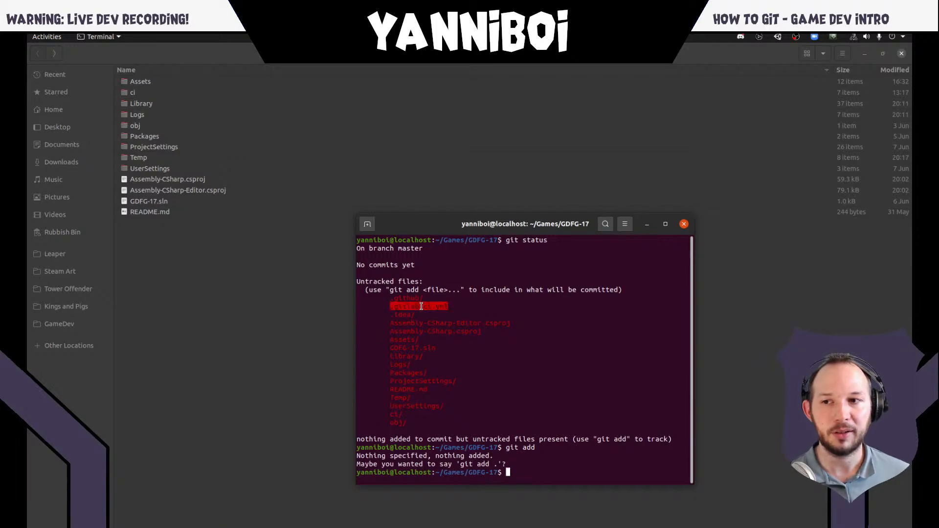
pyautogui.rightClick(421, 307)
pyautogui.click(452, 313)
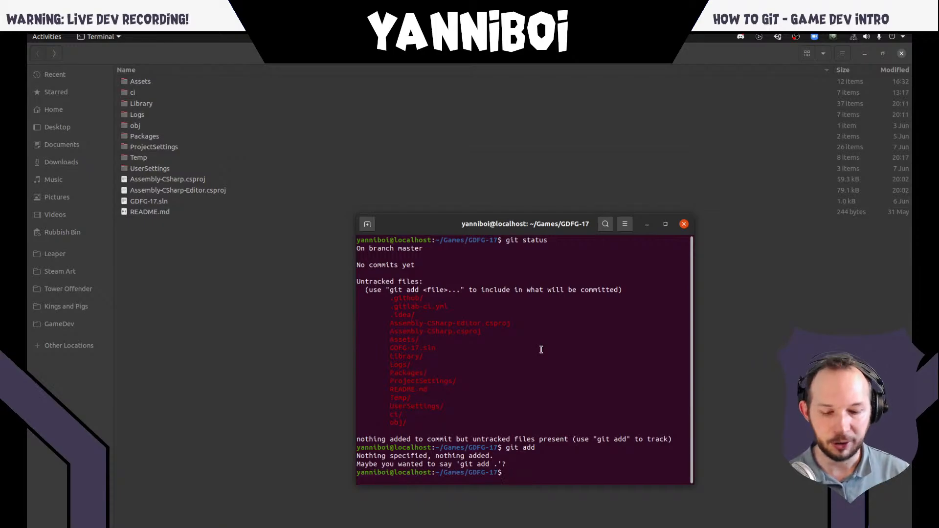
pyautogui.write('git add')
pyautogui.hotkey('ctrl', 'shift', 'v')
pyautogui.press('Return')
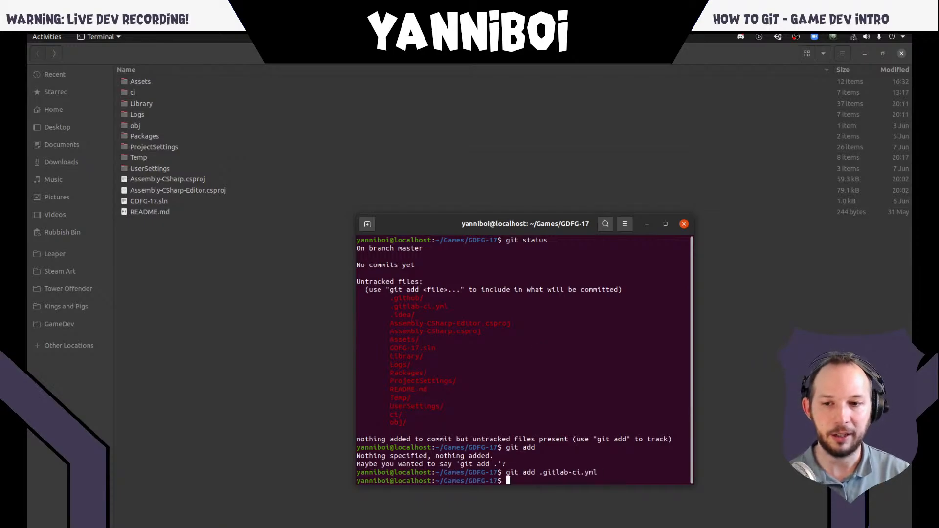
# - Run git status to check the staged file, and highlight the word "unstage" in its hint
pyautogui.write('gi')
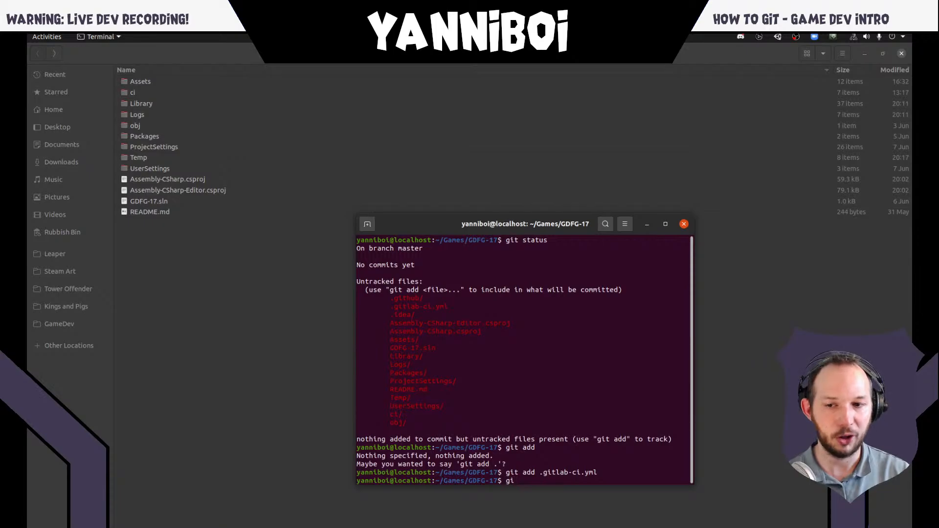
pyautogui.write('t status')
pyautogui.press('Return')
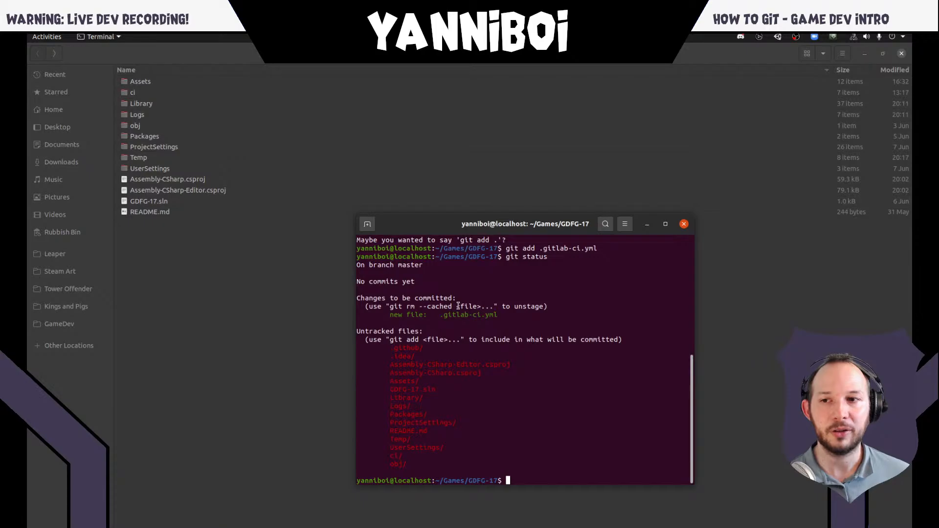
pyautogui.doubleClick(535, 308)
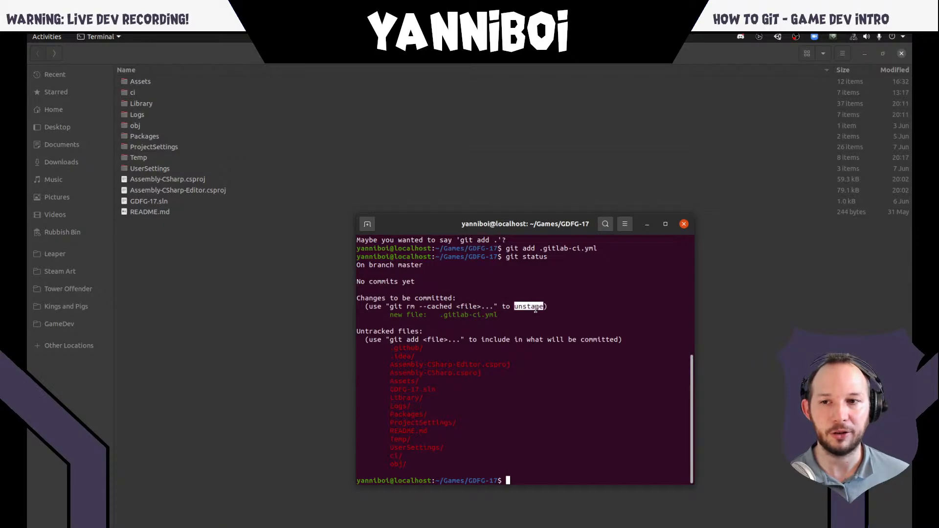
pyautogui.click(529, 316)
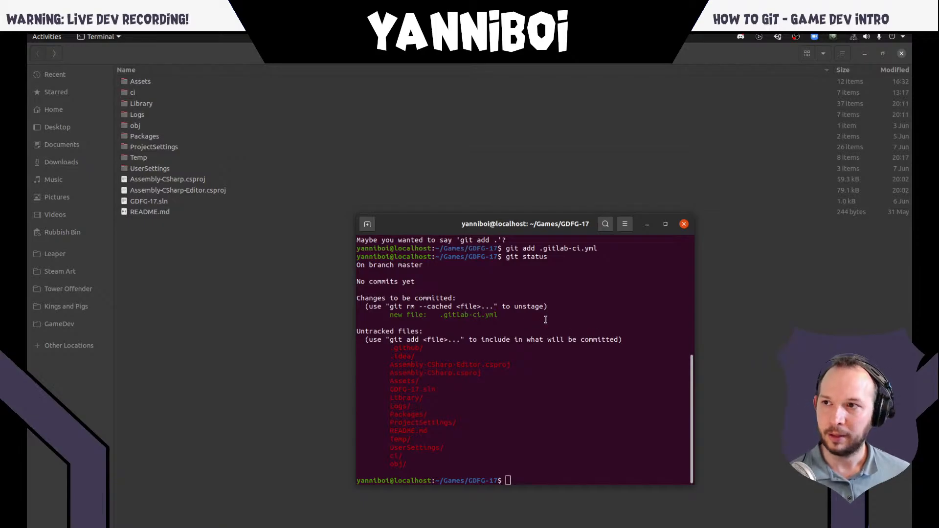
# - Switch to the presentation and advance past the Git Status and Git Add slides to the Git Commit slide
pyautogui.press('super')
pyautogui.click(405, 237)
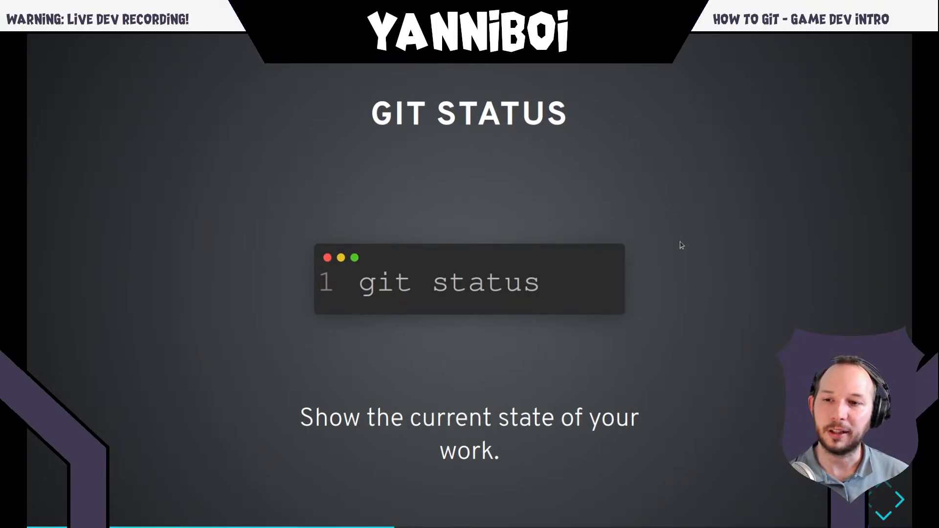
pyautogui.press('Down')
pyautogui.press('Down')
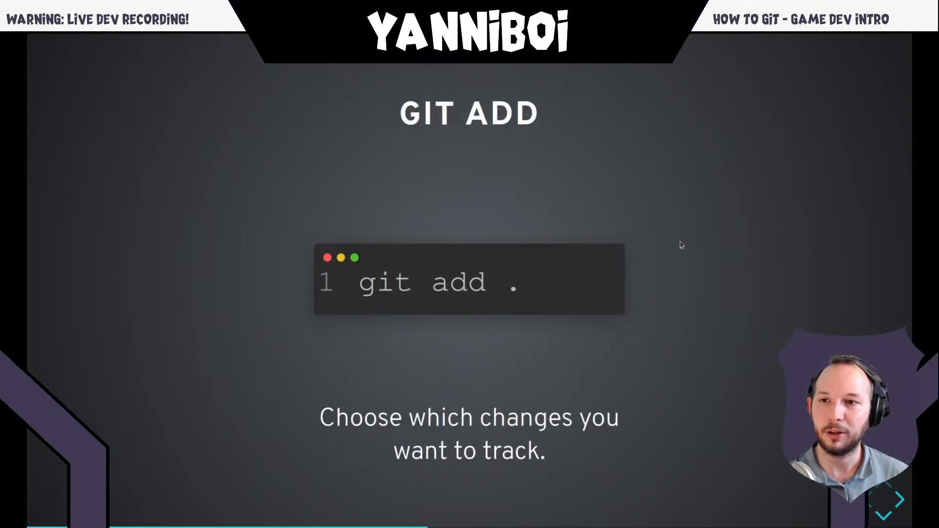
pyautogui.press('Down')
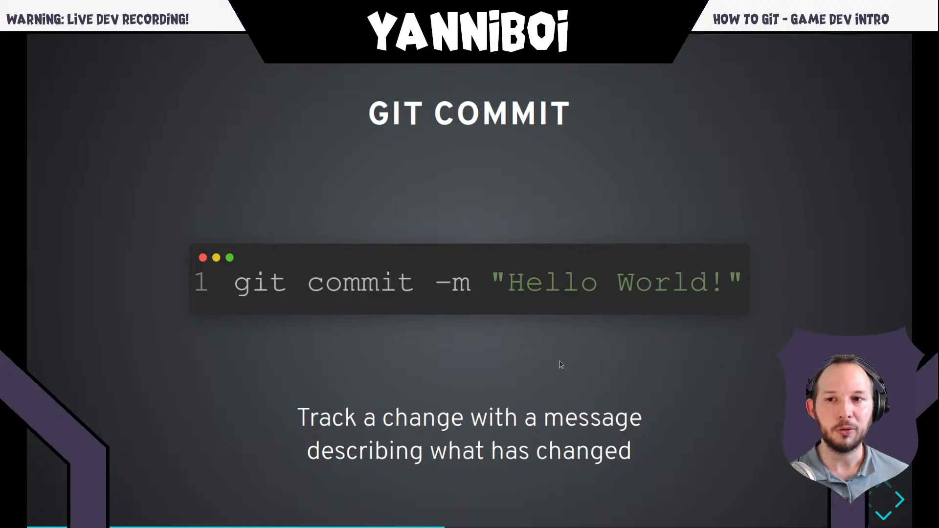
# - Return to the terminal, run git commit without a message, and exit the nano editor leaving the message empty
pyautogui.hotkey('alt', 'Tab')
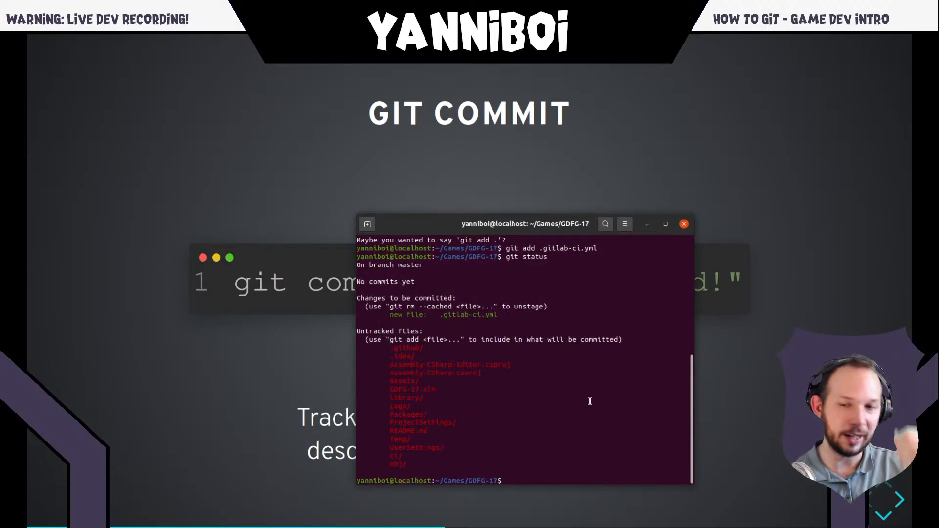
pyautogui.write('git commit')
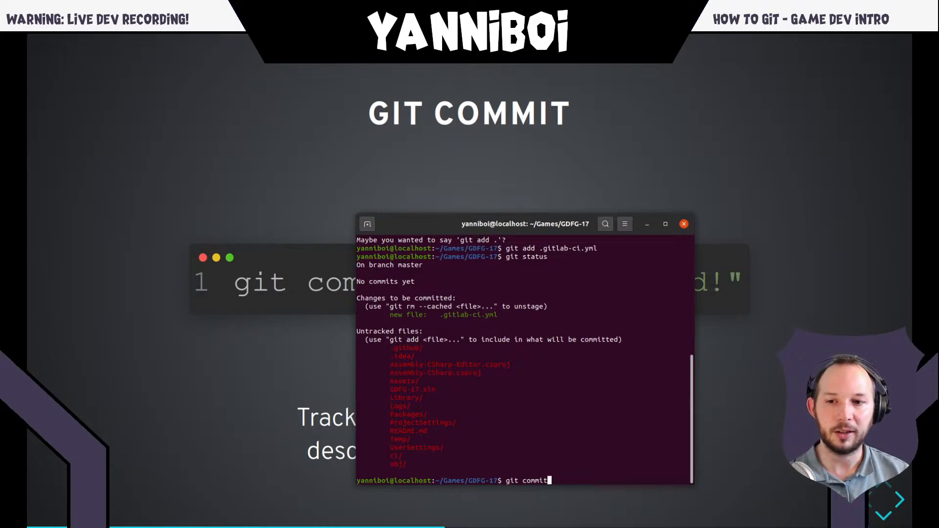
pyautogui.press('Return')
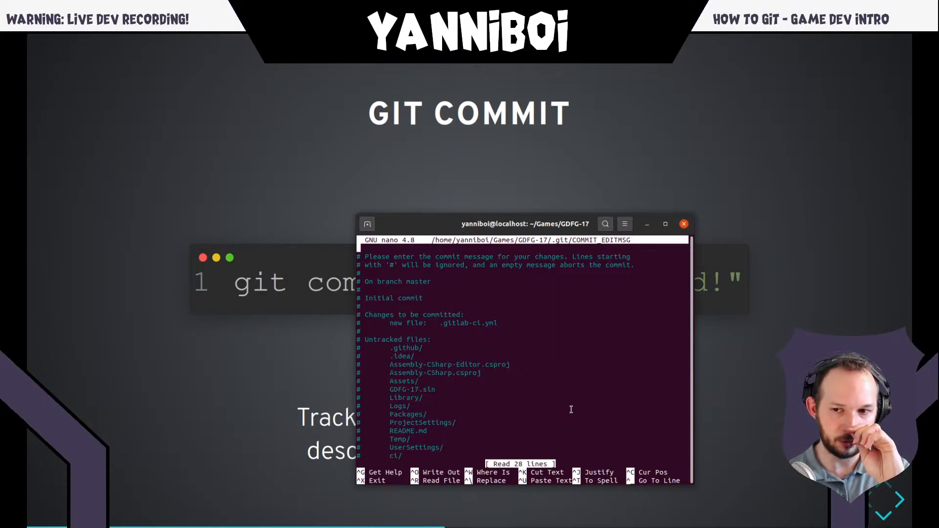
pyautogui.hotkey('ctrl', 'x')
# - Run git status to check whether .gitlab-ci.yml is still staged after the abandoned commit
pyautogui.write('git sta')
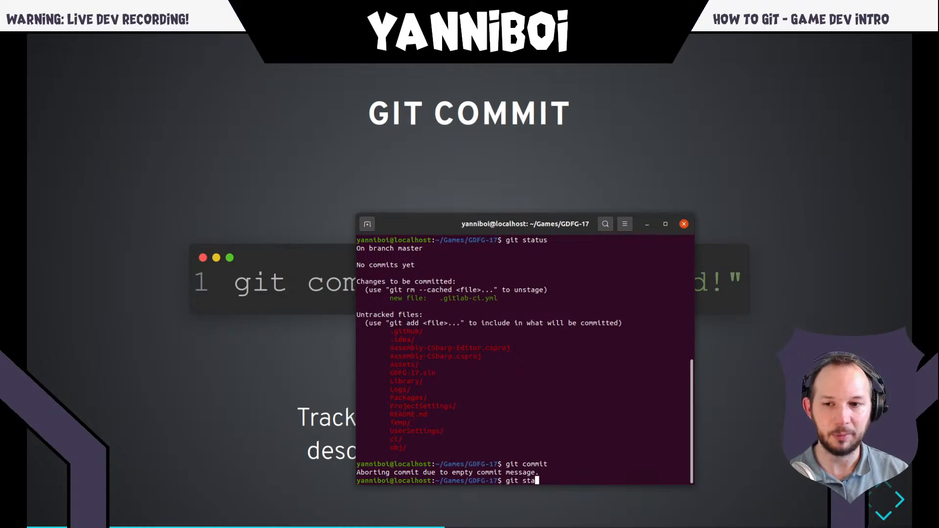
pyautogui.write('tus')
pyautogui.press('Return')
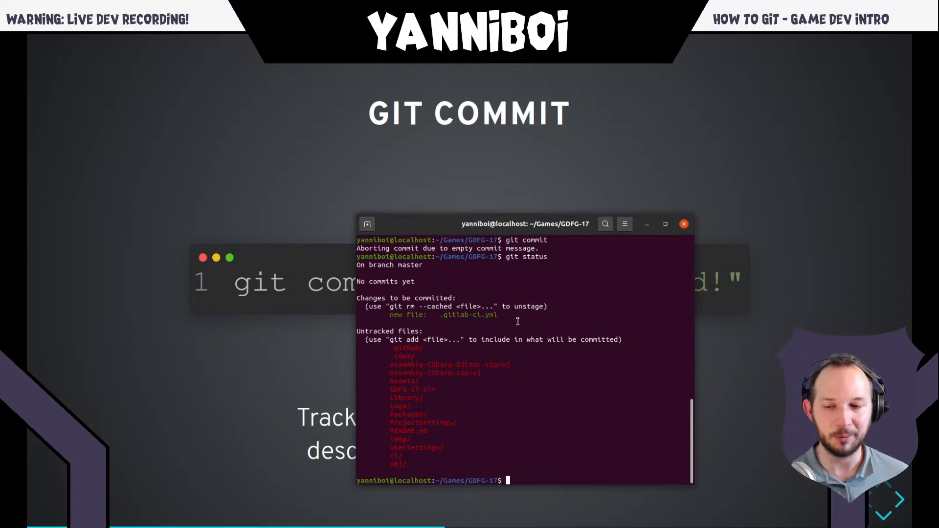
# - Commit the staged .gitlab-ci.yml using git commit -m with the message "I am committing a file."
pyautogui.write('git commit')
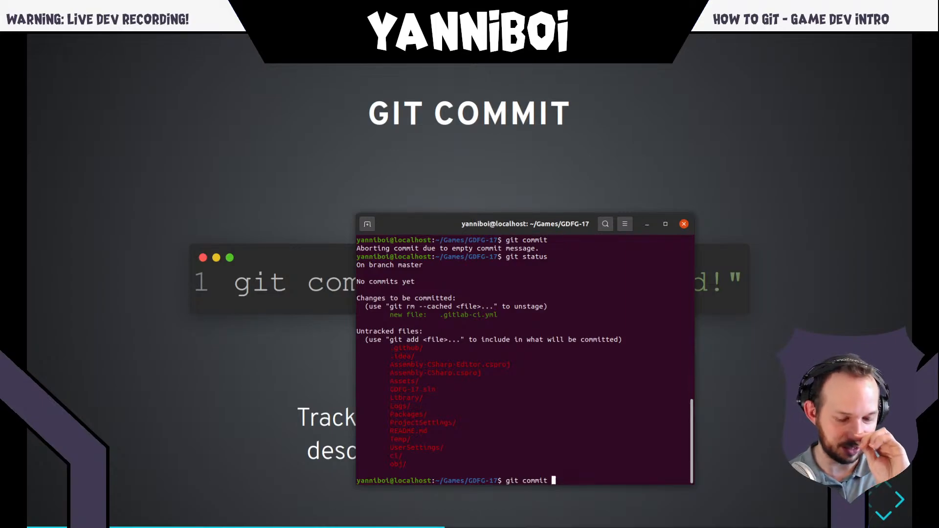
pyautogui.write(' -m "')
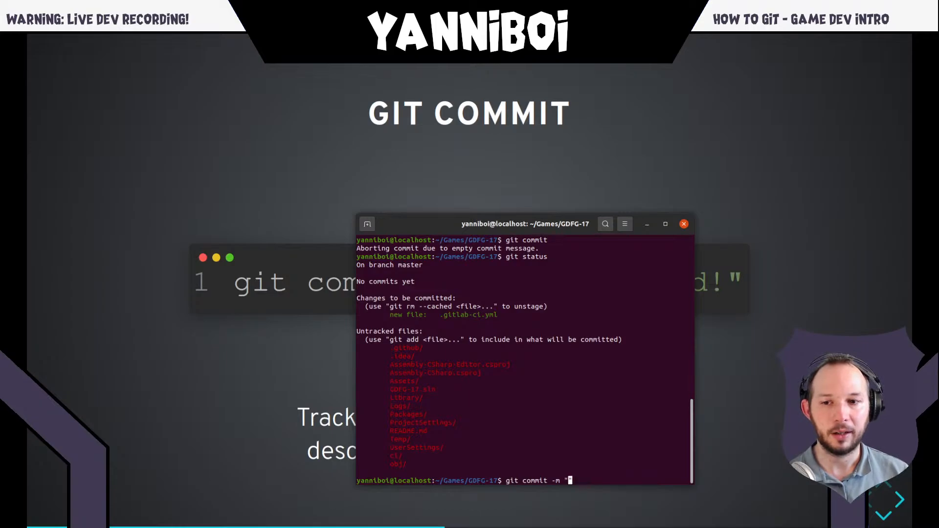
pyautogui.write('I am')
pyautogui.write(' co')
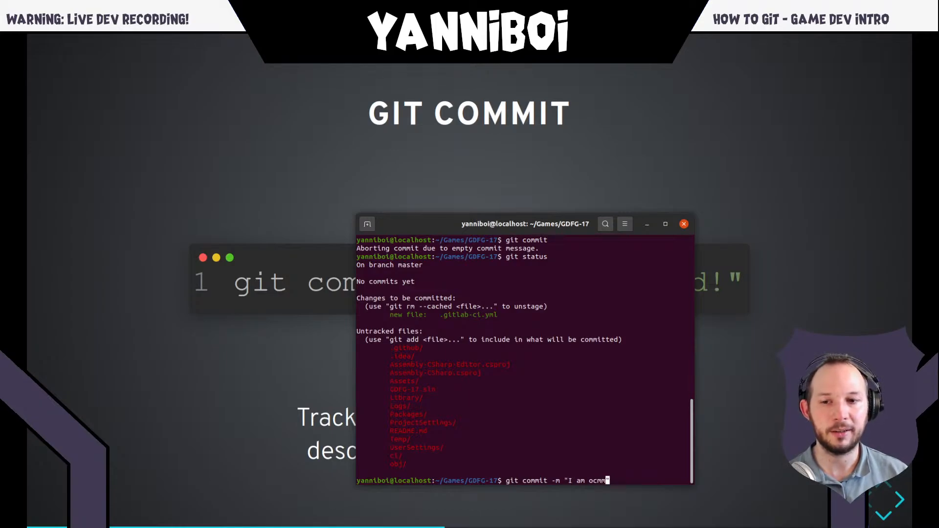
pyautogui.write('mmitting a f')
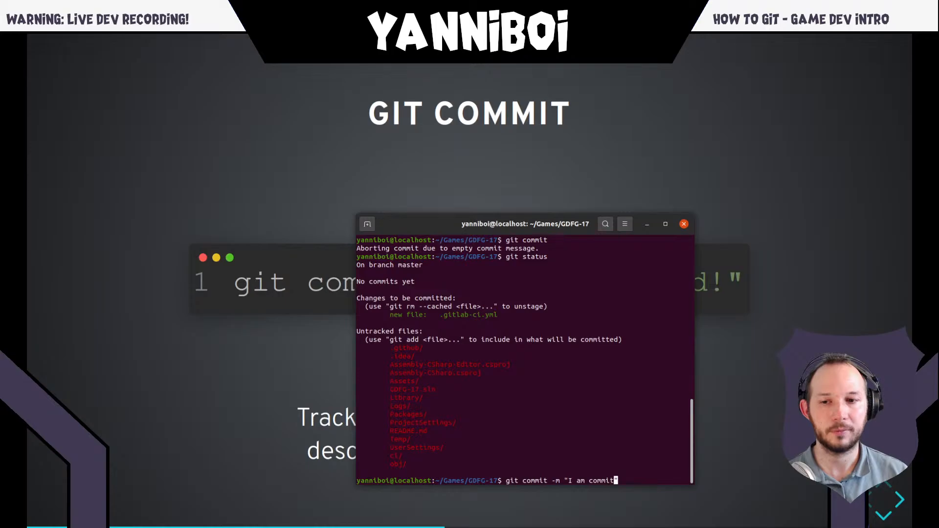
pyautogui.write('ile."')
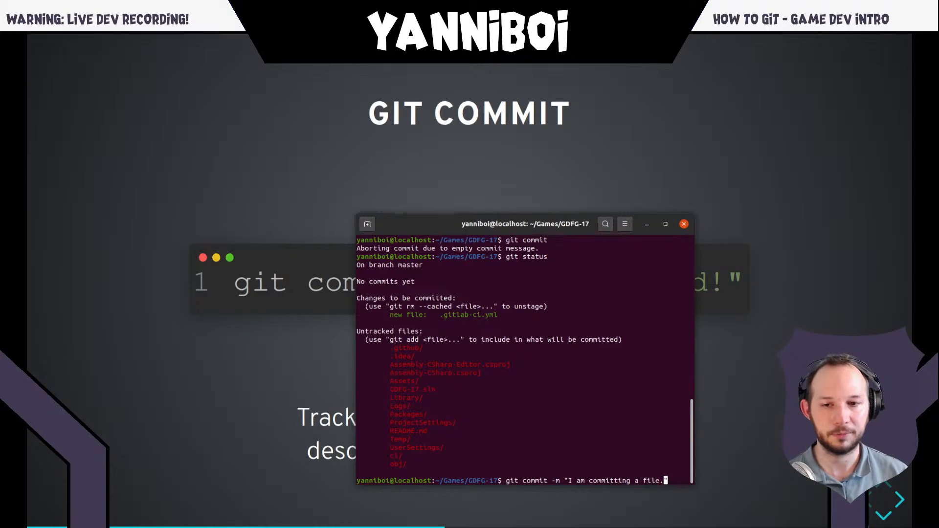
pyautogui.press('Return')
# - Run git status after the commit, and compare it with the "No commits yet" line in the earlier status output
pyautogui.write('git st')
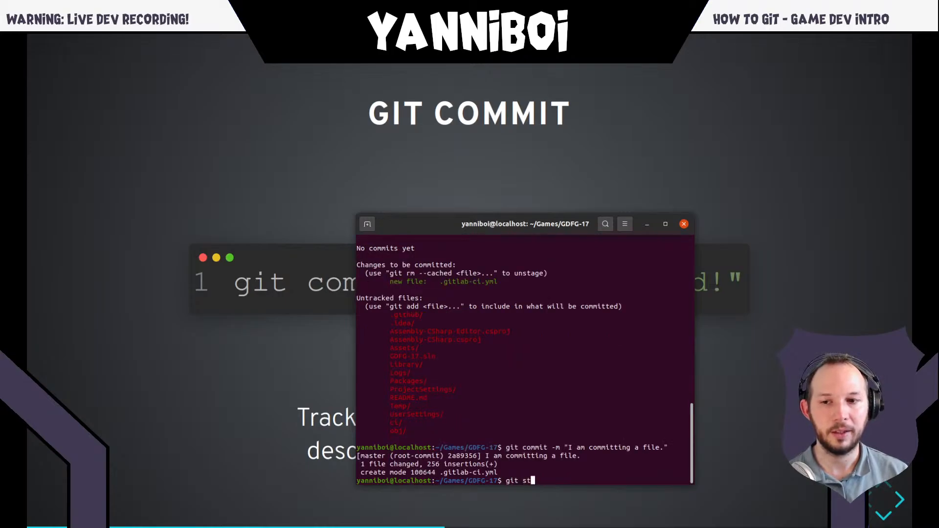
pyautogui.write('atus')
pyautogui.press('Return')
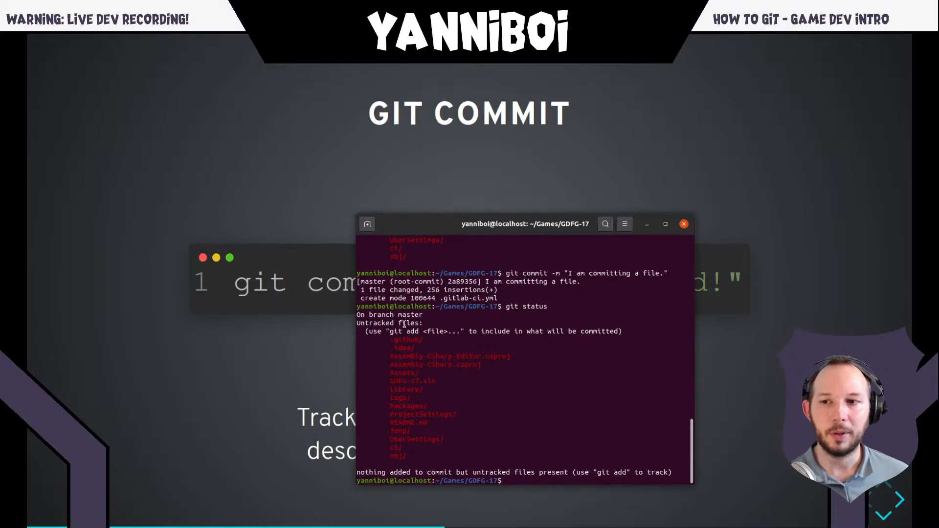
pyautogui.scroll(8, 436, 327)
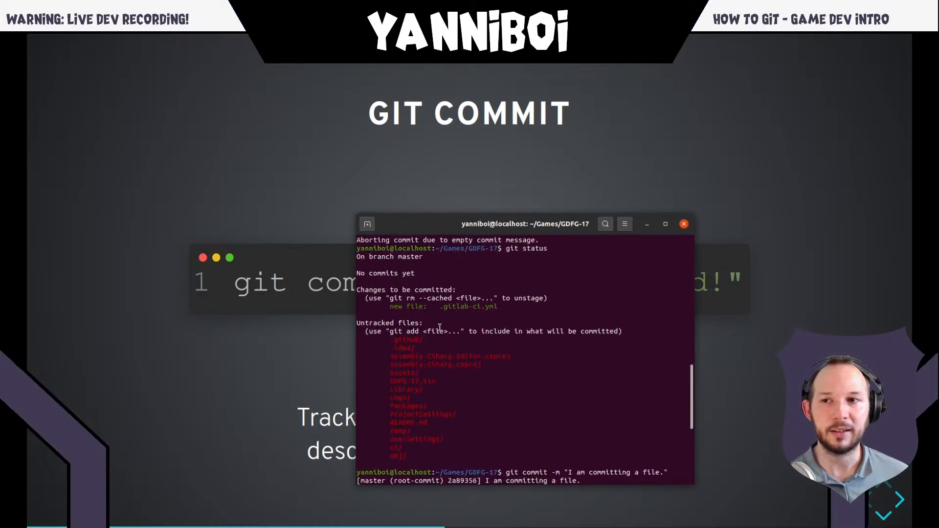
pyautogui.tripleClick(380, 274)
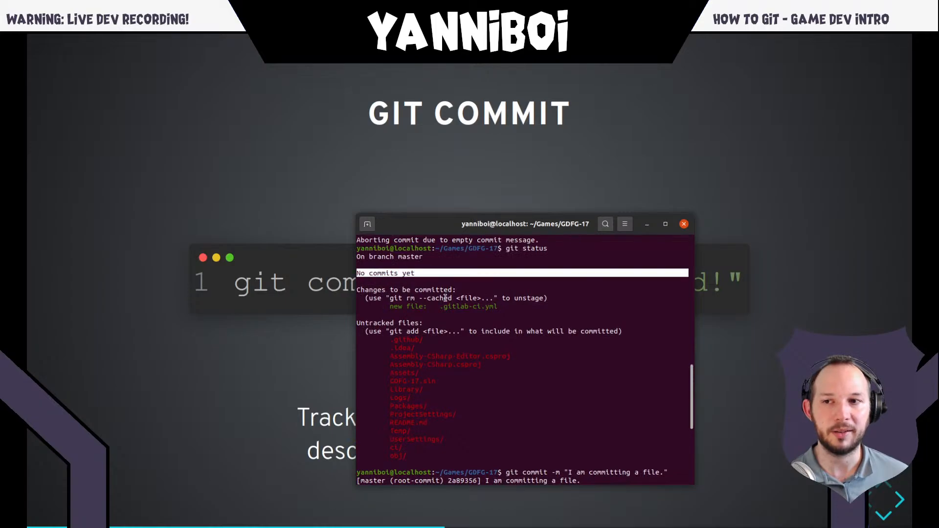
pyautogui.click(412, 274)
pyautogui.moveTo(415, 275)
pyautogui.mouseDown()
pyautogui.moveTo(357, 274)
pyautogui.moveTo(424, 273)
pyautogui.moveTo(397, 272)
pyautogui.mouseUp()
pyautogui.click(397, 274)
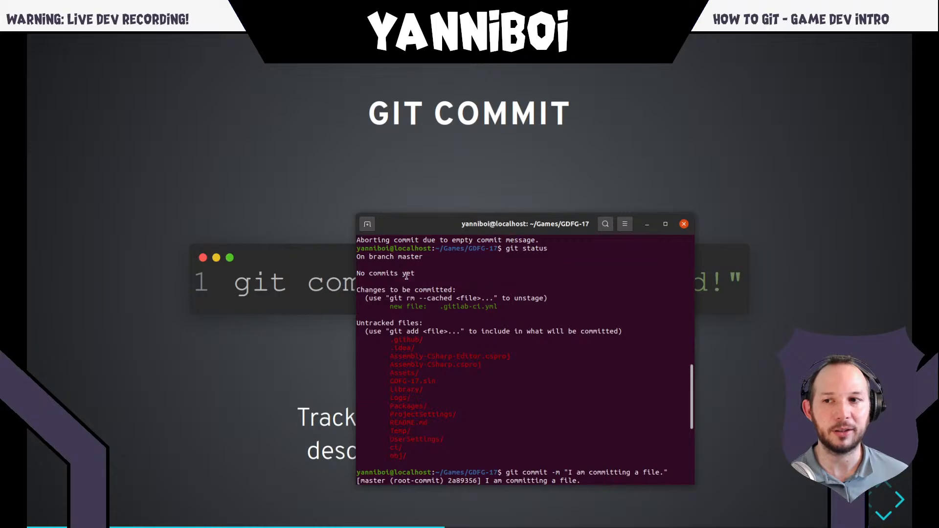
pyautogui.scroll(-8, 407, 278)
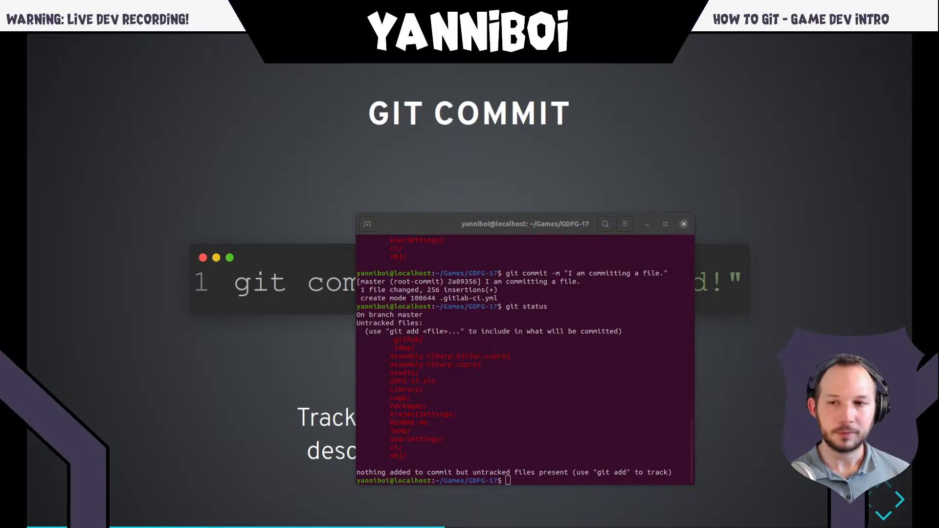
# - Switch back to the presentation and advance to the Git Log slide
pyautogui.click(468, 354)
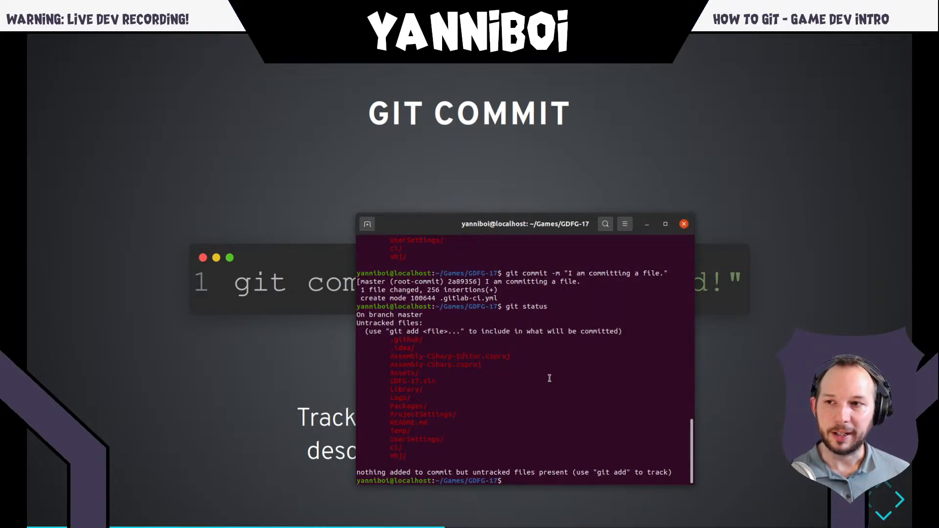
pyautogui.click(740, 353)
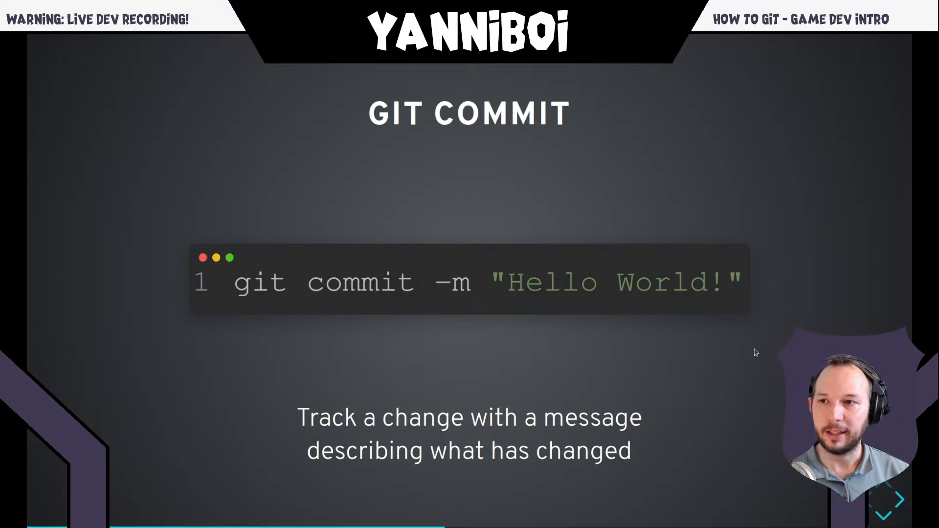
pyautogui.press('Right')
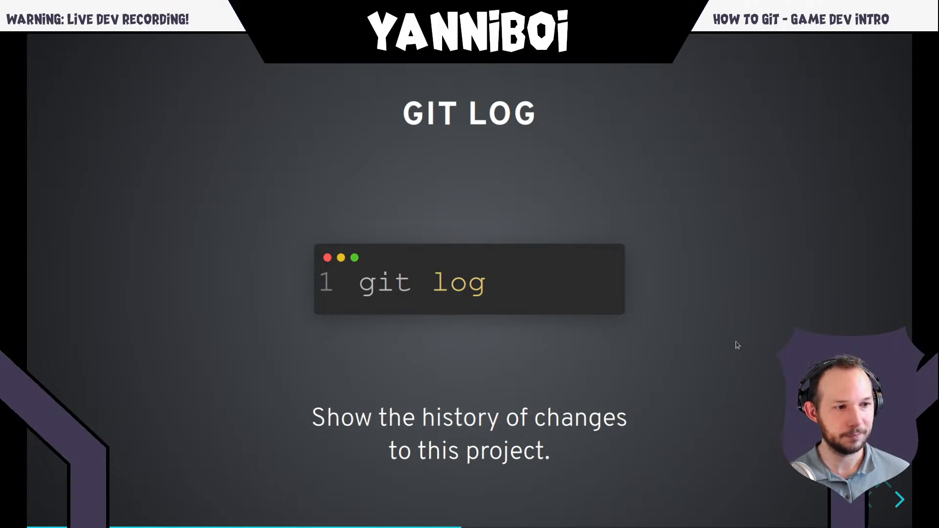
# - Switch to the terminal and run git log to list the project's commit history
pyautogui.hotkey('alt', 'Tab')
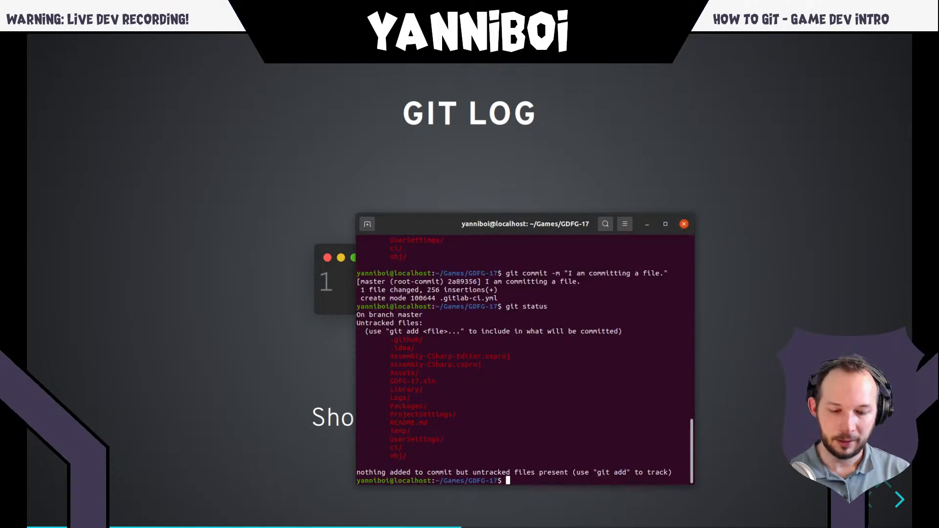
pyautogui.write('git log')
pyautogui.press('Return')
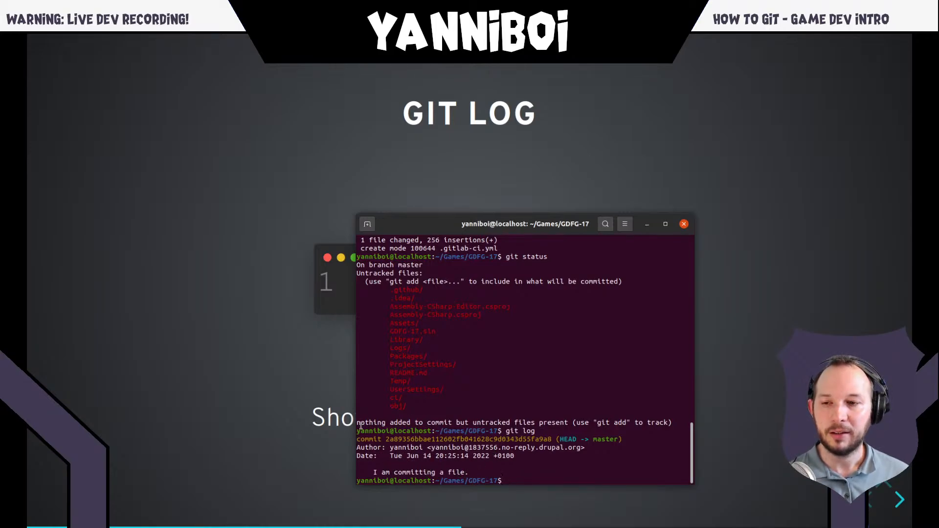
# - Examine the commit's hash, author, date and message in the git log output
pyautogui.doubleClick(438, 439)
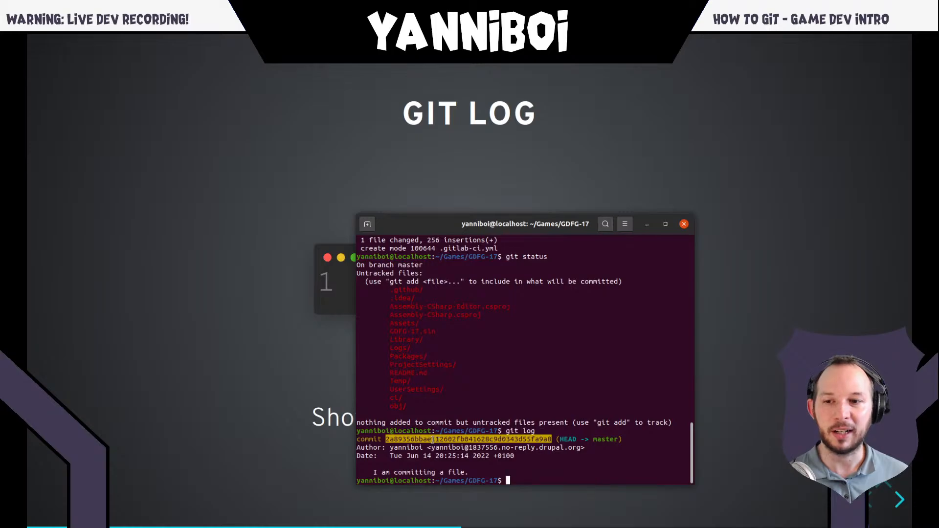
pyautogui.click(362, 444)
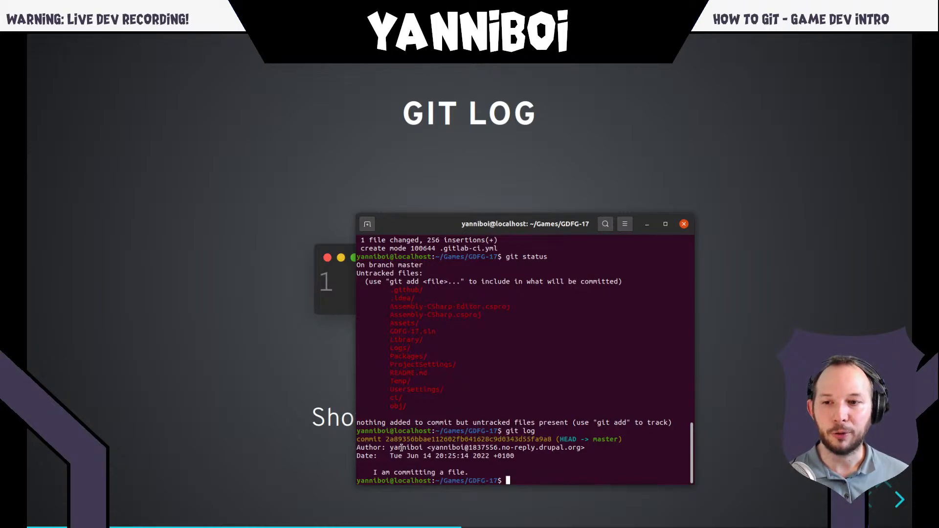
pyautogui.moveTo(390, 448); pyautogui.dragTo(584, 449)
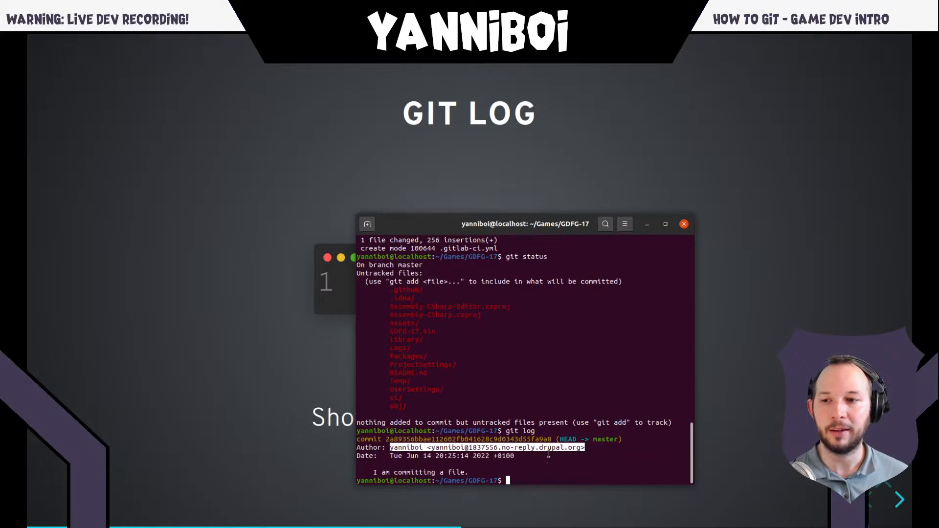
pyautogui.doubleClick(365, 456)
pyautogui.moveTo(392, 455); pyautogui.dragTo(519, 457)
pyautogui.click(522, 455)
pyautogui.tripleClick(420, 472)
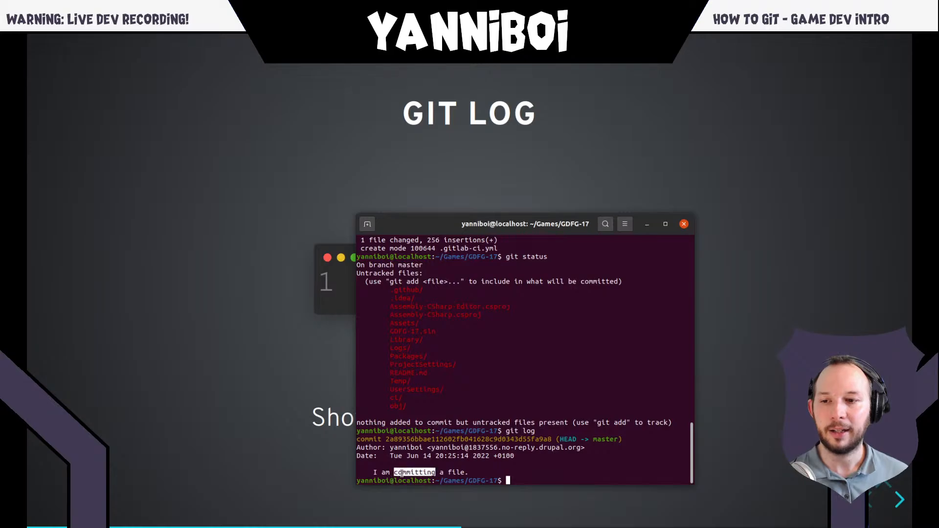
pyautogui.click(424, 472)
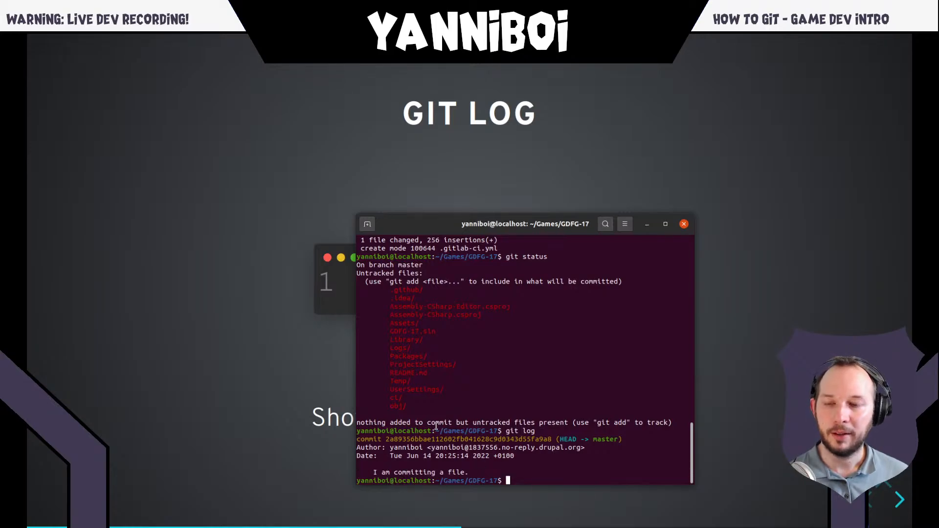
pyautogui.doubleClick(465, 448)
pyautogui.click(422, 465)
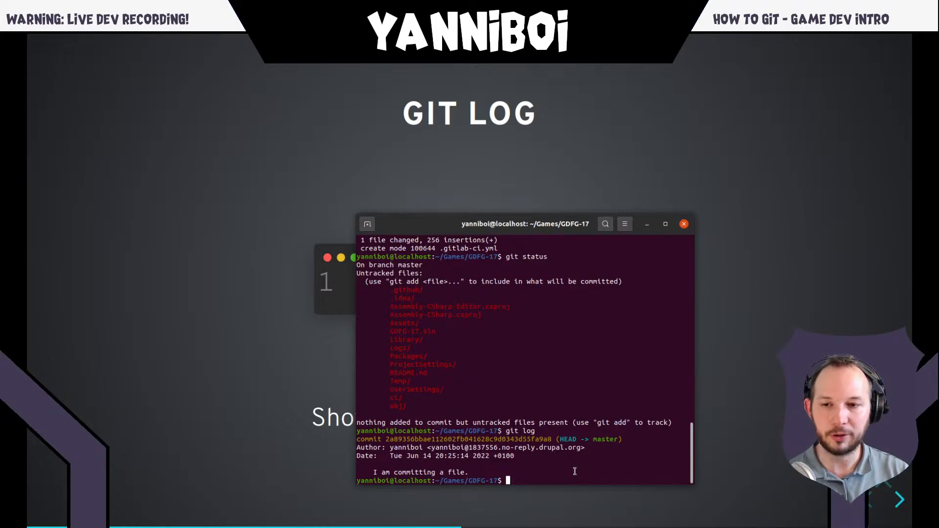
# - Delete the project's .git folder with rm -rf .git and create a fresh repository with git init
pyautogui.write('rm ')
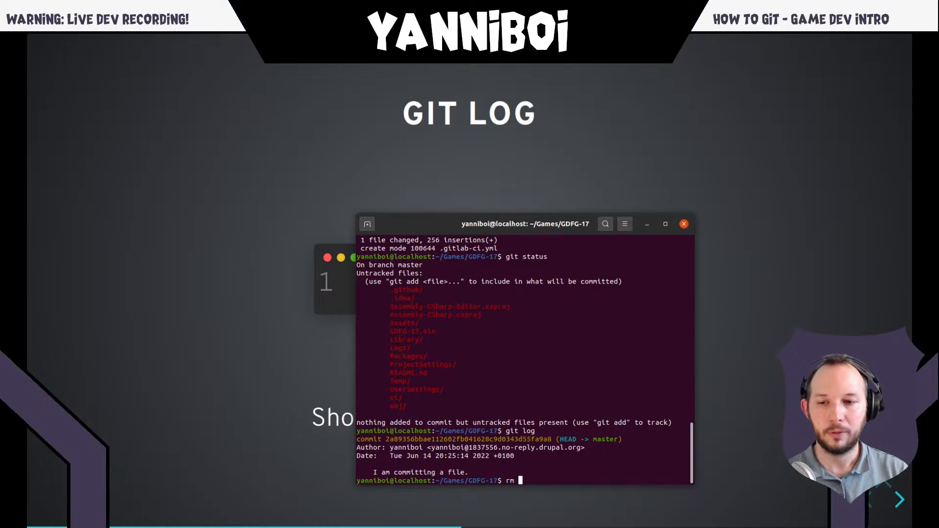
pyautogui.write('-rf')
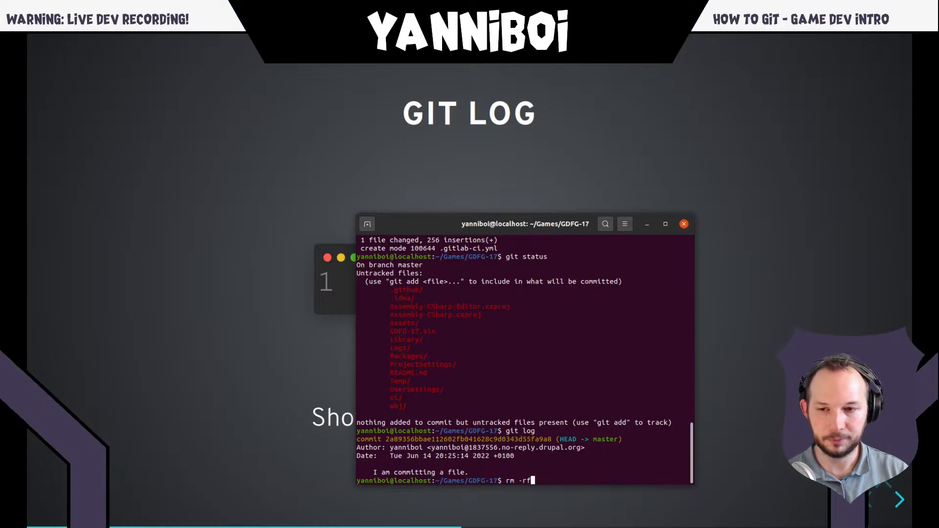
pyautogui.write(' .git')
pyautogui.press('Return')
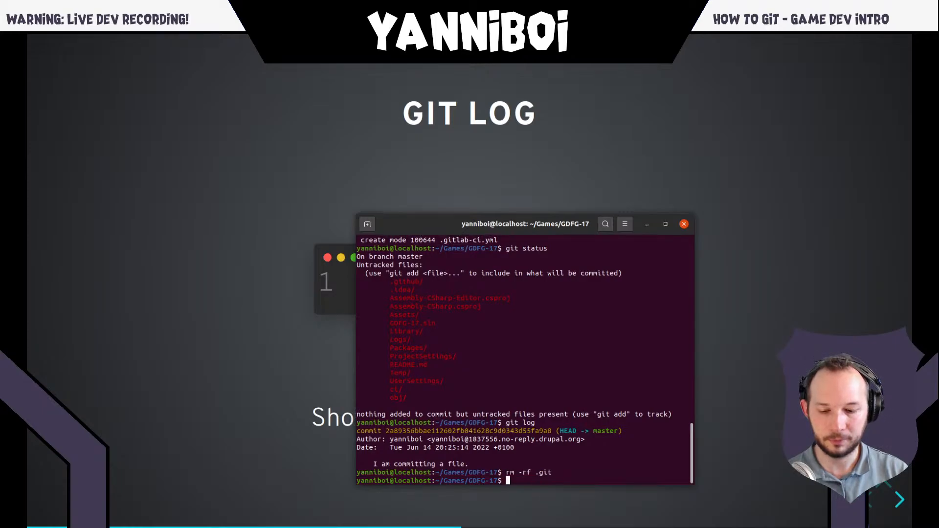
pyautogui.write('git init')
pyautogui.press('Return')
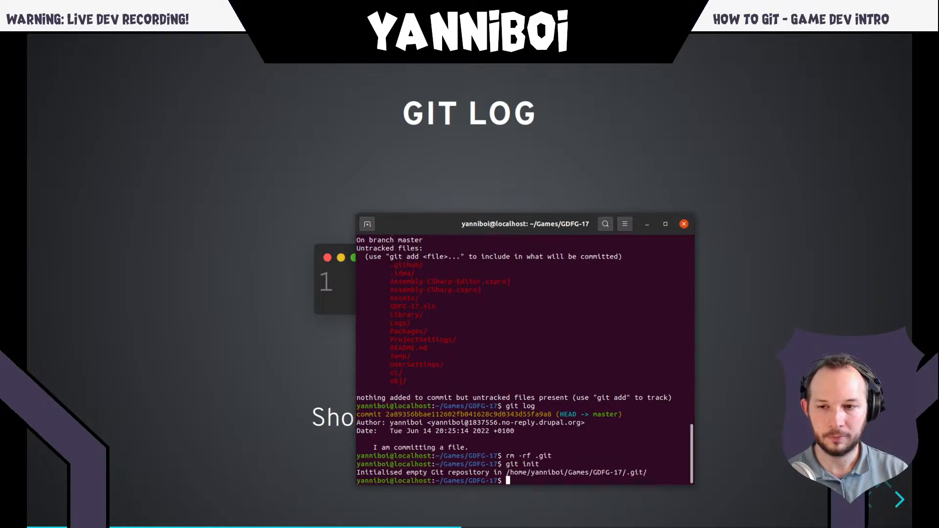
# - Run git status on the fresh repository, rerun it on a cleared terminal, and check how .gitlab-ci.yml is listed
pyautogui.write('git status')
pyautogui.press('Return')
pyautogui.write('clear')
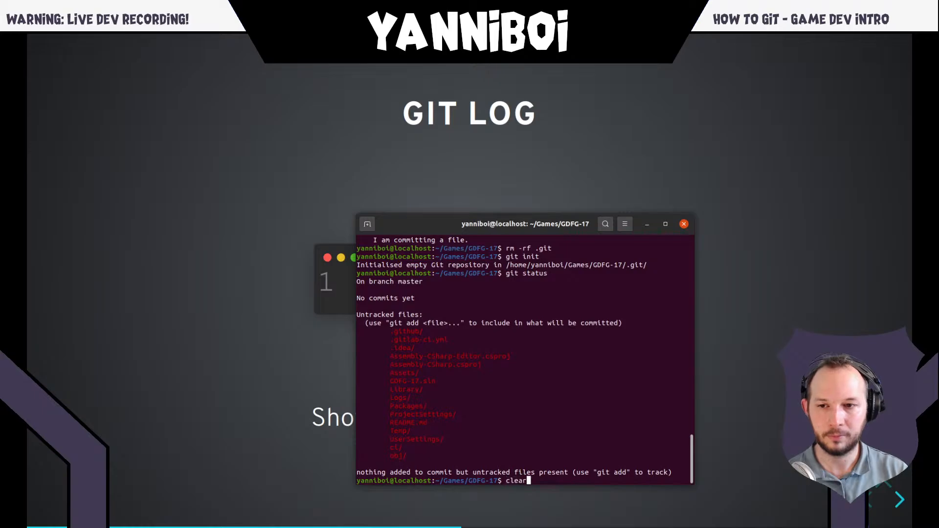
pyautogui.press('Return')
pyautogui.press('Up')
pyautogui.press('Up')
pyautogui.press('Return')
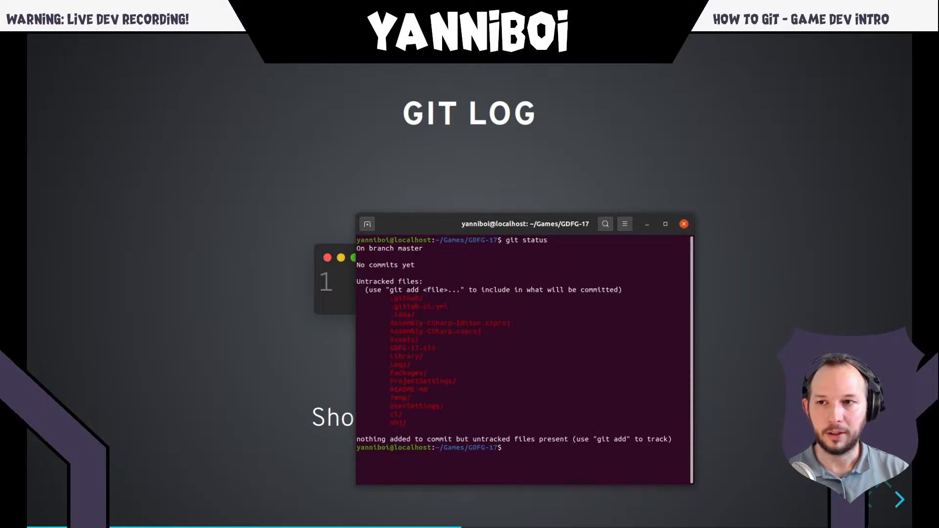
pyautogui.tripleClick(416, 308)
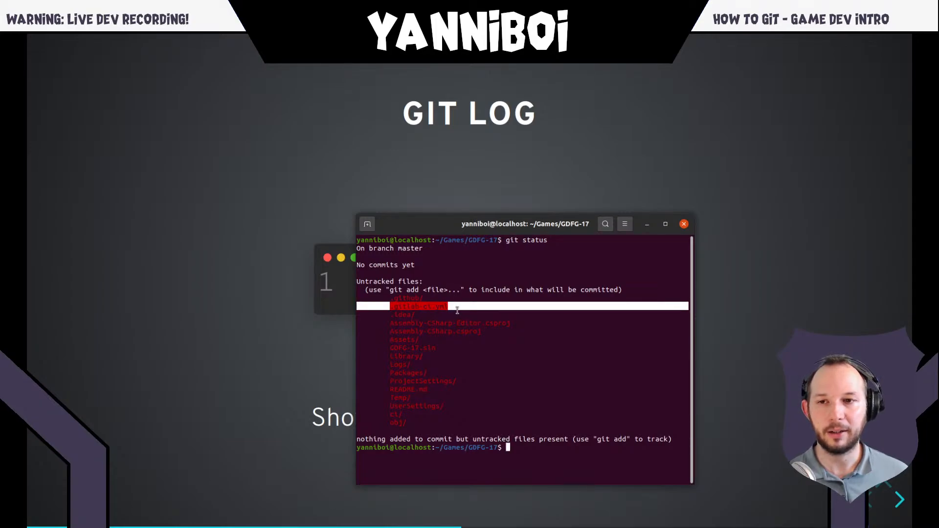
pyautogui.click(401, 307)
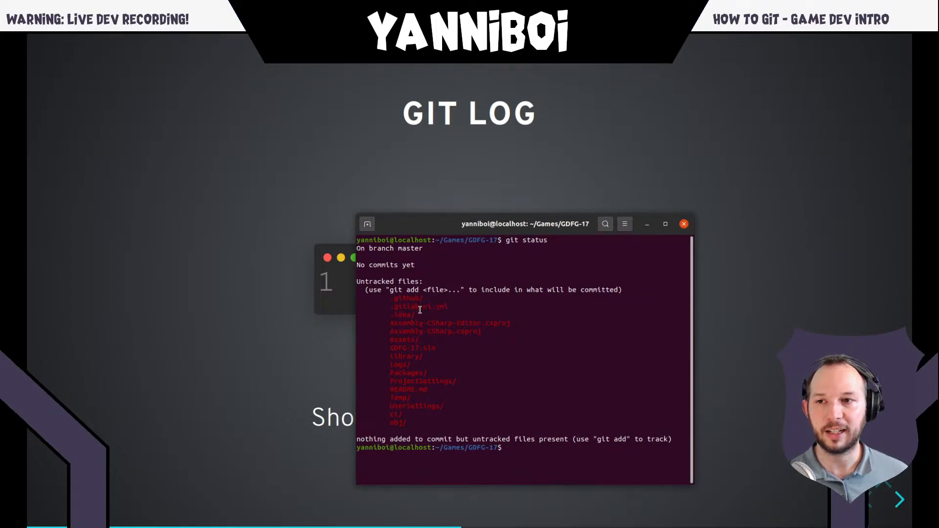
# - Run git log in the reinitialised repository and read its response
pyautogui.write('log')
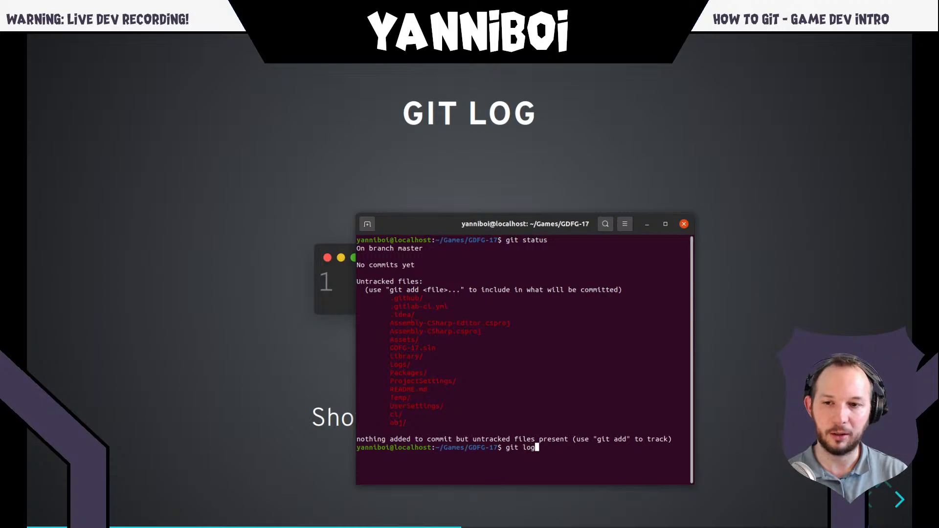
pyautogui.press('Return')
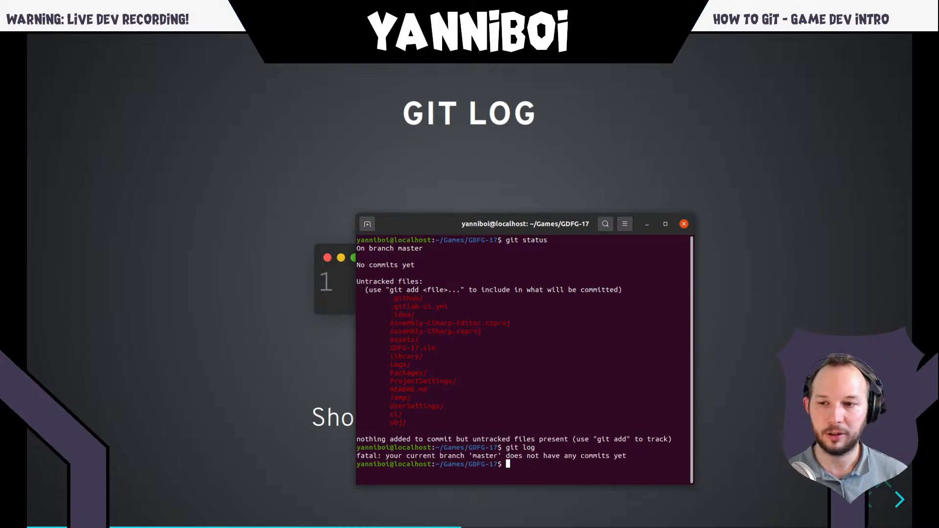
pyautogui.tripleClick(538, 454)
pyautogui.click(538, 453)
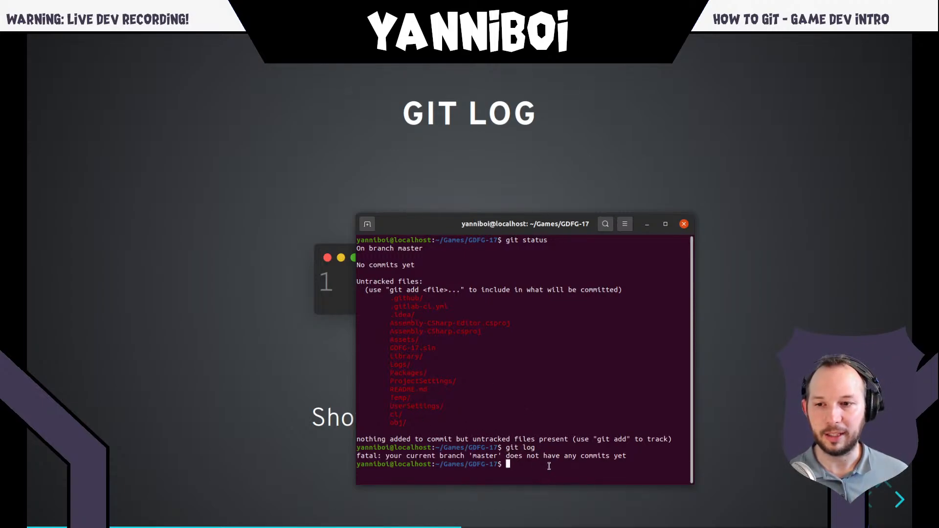
# - Clear the terminal and run git log again on the empty screen
pyautogui.write('clear')
pyautogui.press('Return')
pyautogui.press('Up')
pyautogui.press('Up')
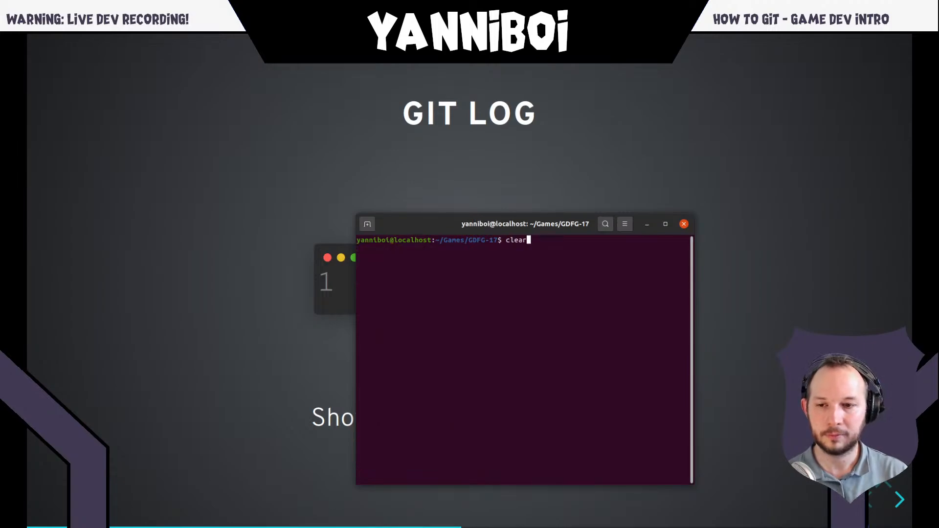
pyautogui.press('Return')
pyautogui.press('Up')
pyautogui.press('Up')
pyautogui.press('Return')
pyautogui.press('Up')
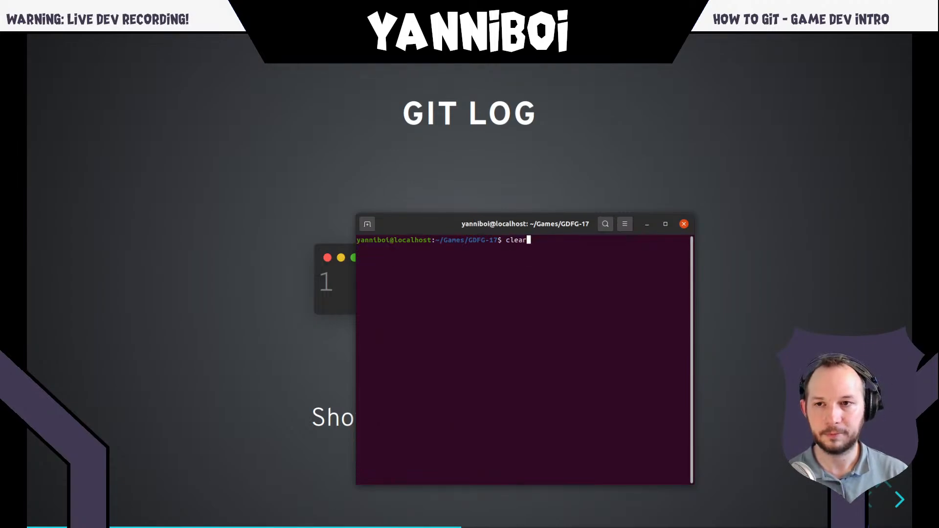
pyautogui.press('Up')
pyautogui.press('Return')
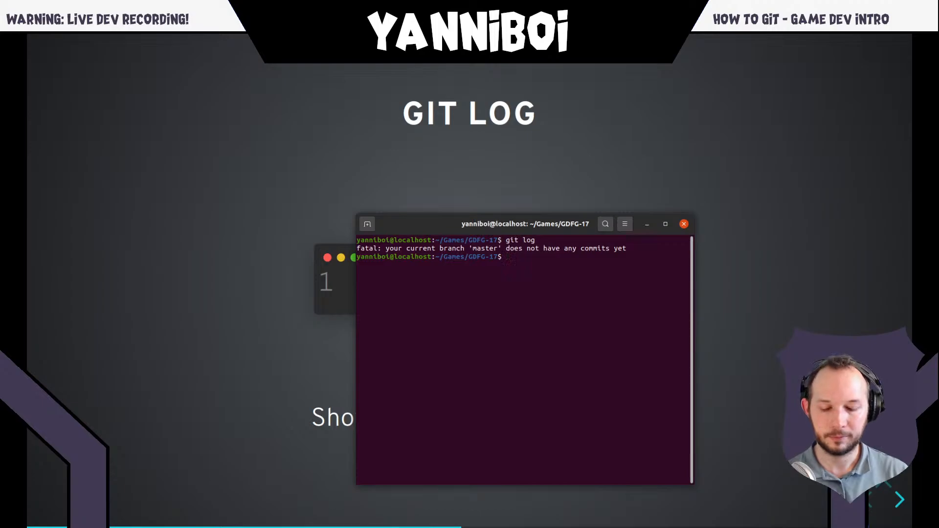
# - Clear the git log output and run git status to list the untracked files
pyautogui.write('clear')
pyautogui.press('Return')
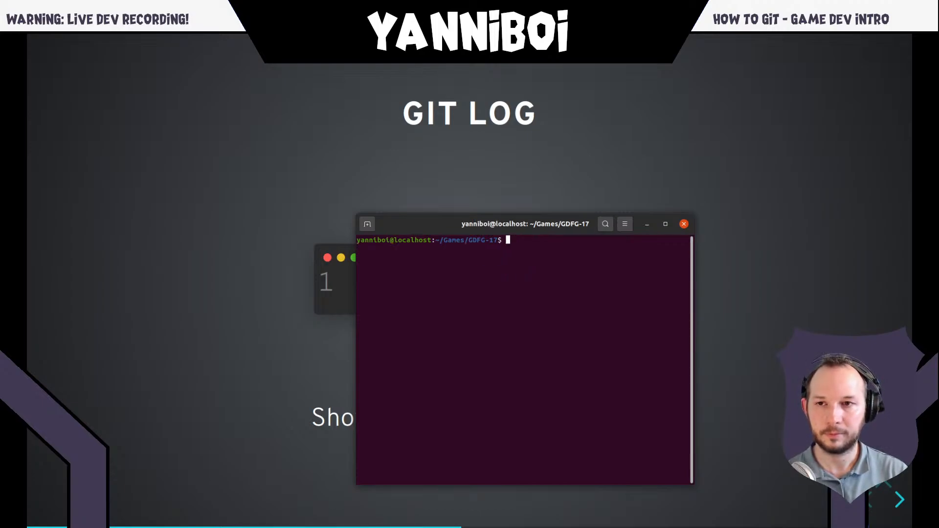
pyautogui.write('git status')
pyautogui.press('Return')
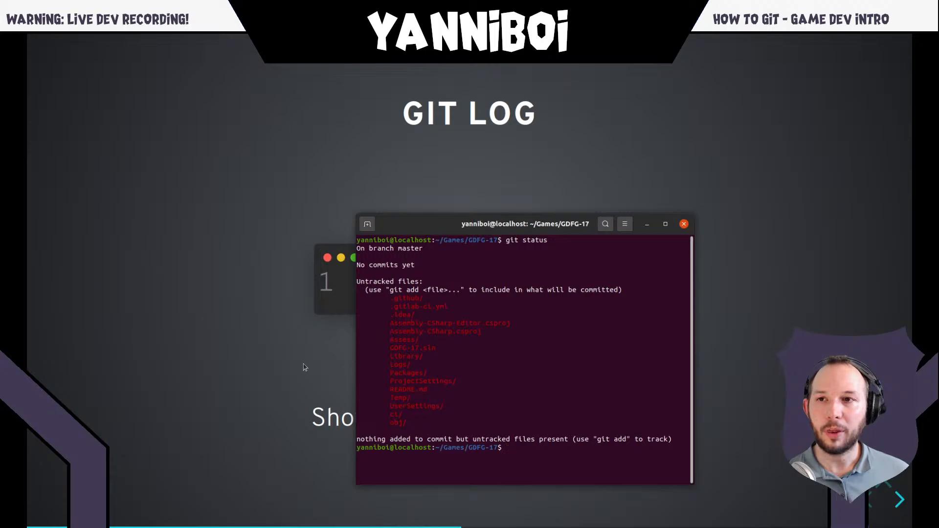
# - Return to the presentation and go back to the .gitignore slide, marking its title briefly
pyautogui.click(279, 370)
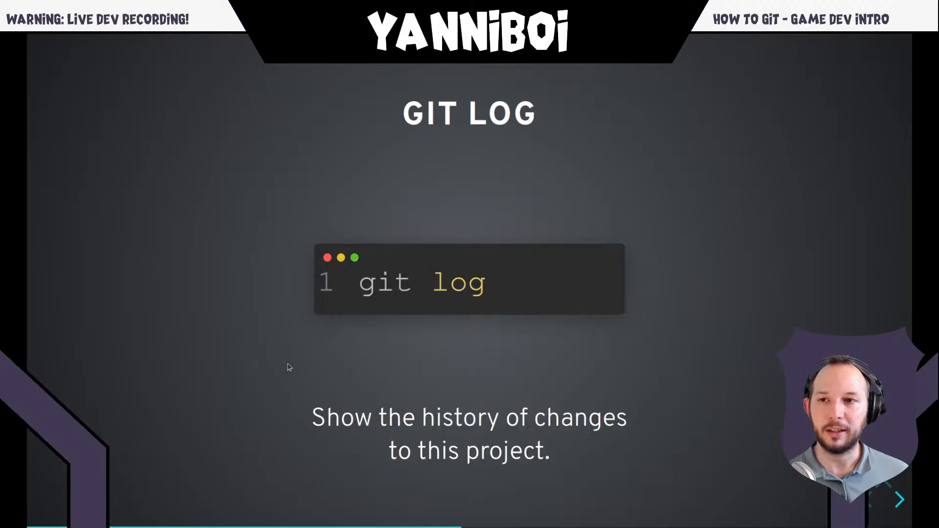
pyautogui.press('Left')
pyautogui.press('Left')
pyautogui.press('Left')
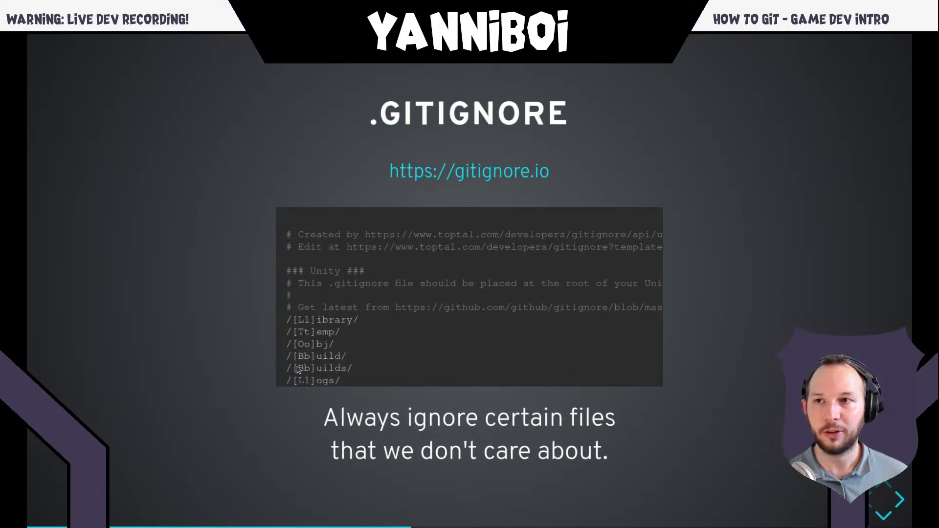
pyautogui.tripleClick(486, 107)
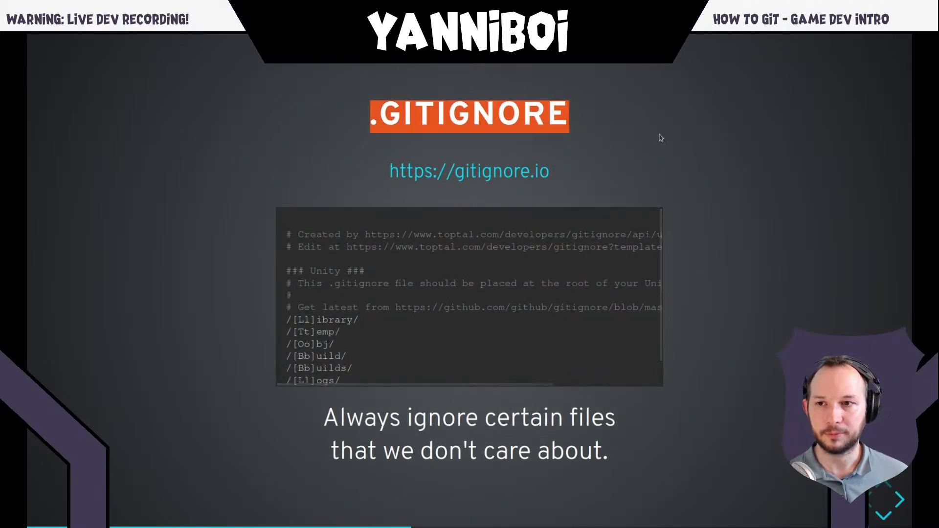
pyautogui.click(681, 143)
# - Switch to the terminal and stage everything in the project with git add
pyautogui.hotkey('alt', 'Tab')
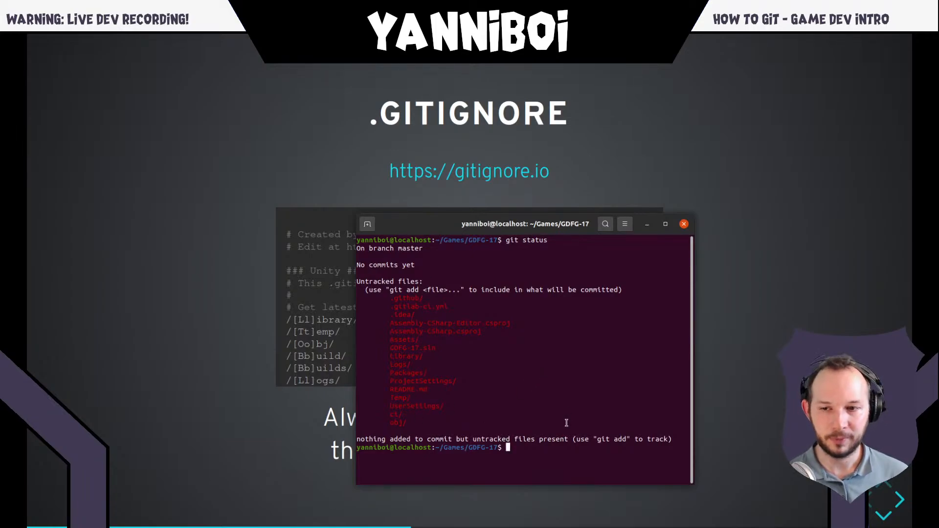
pyautogui.write('git add ')
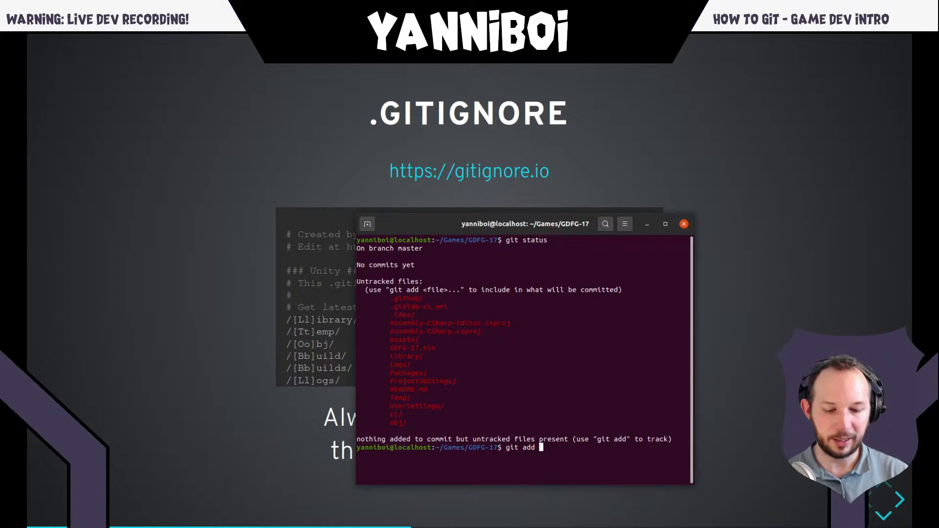
pyautogui.write('.')
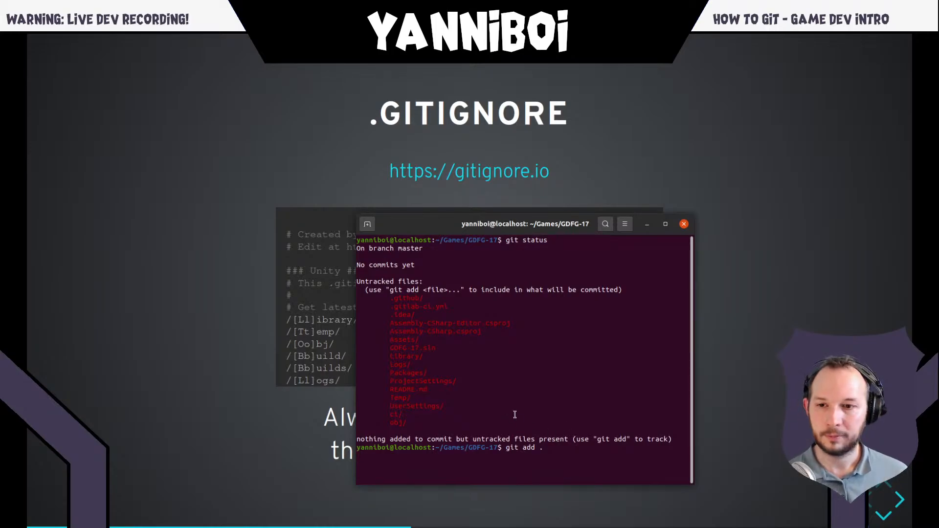
pyautogui.hotkey('alt', 'Tab')
pyautogui.hotkey('alt', 'Tab')
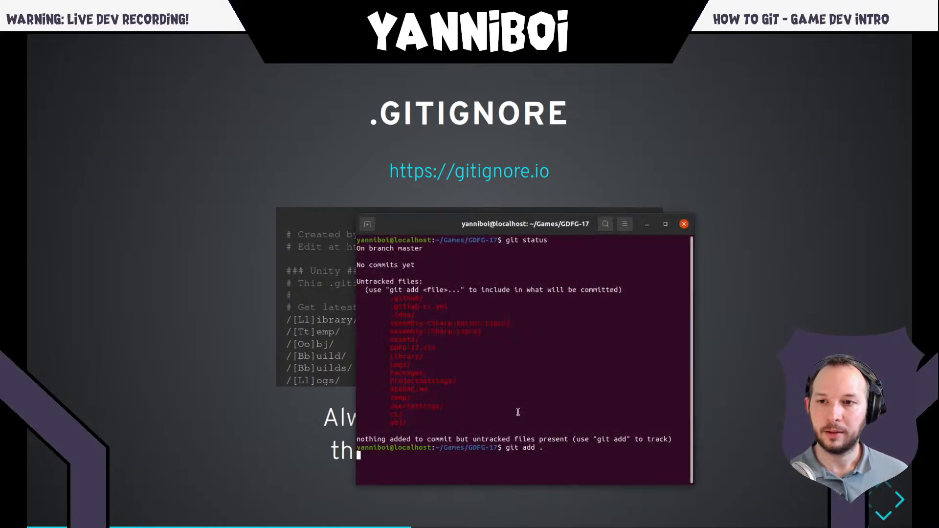
pyautogui.press('Return')
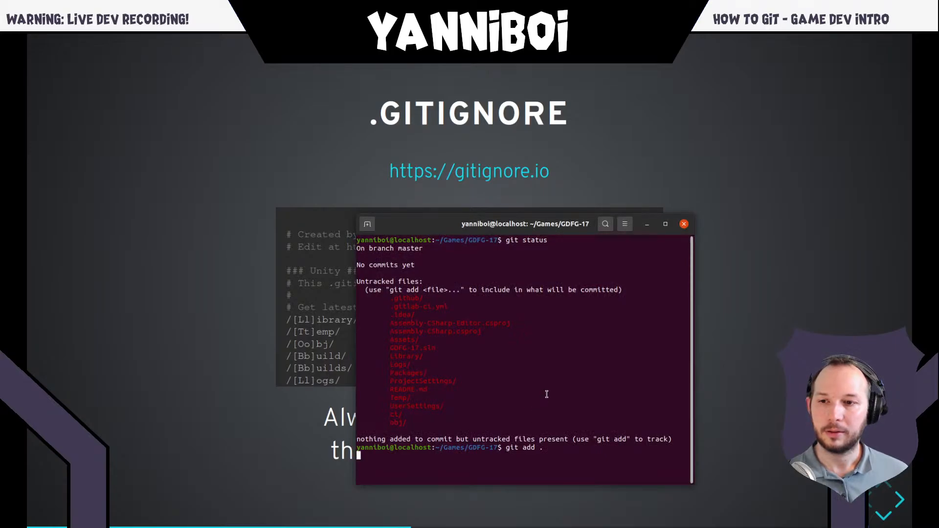
# - Switch to the GDFG-17 folder in the file manager and select the Library folder
pyautogui.press('super')
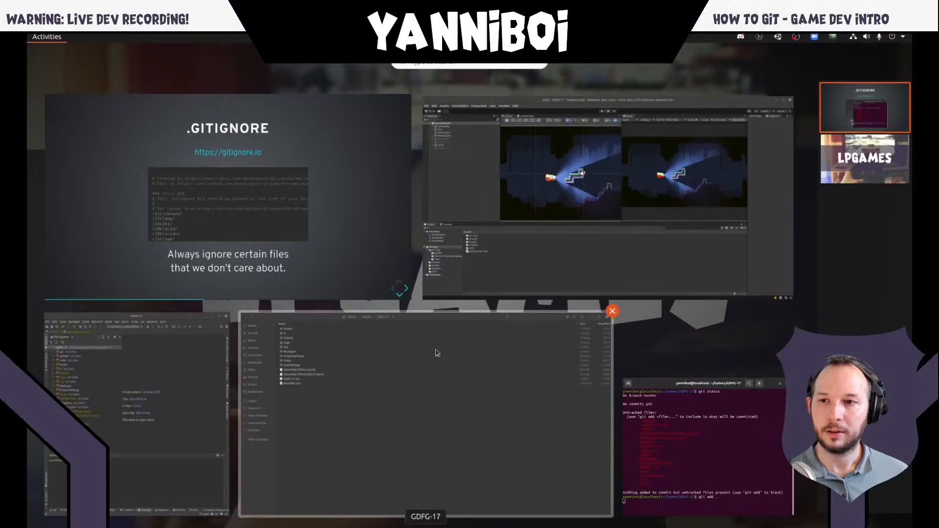
pyautogui.click(438, 451)
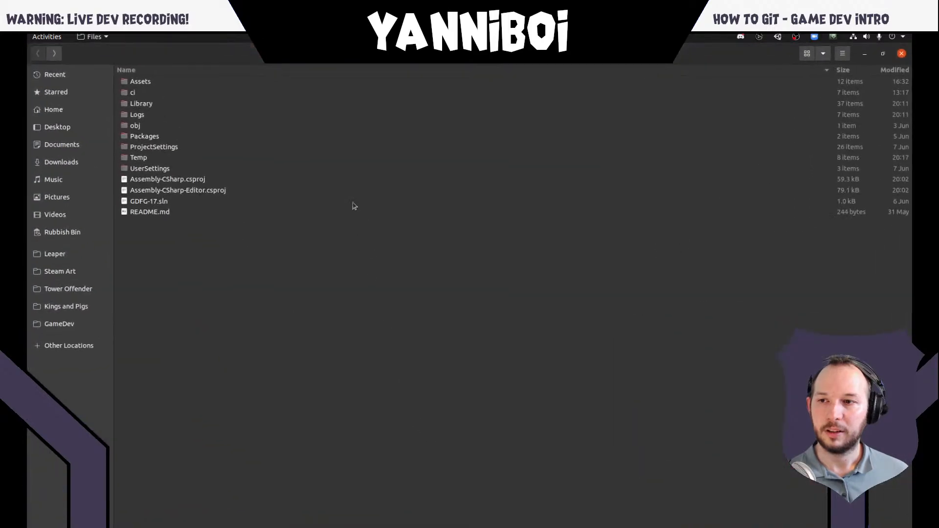
pyautogui.click(158, 116)
pyautogui.click(159, 105)
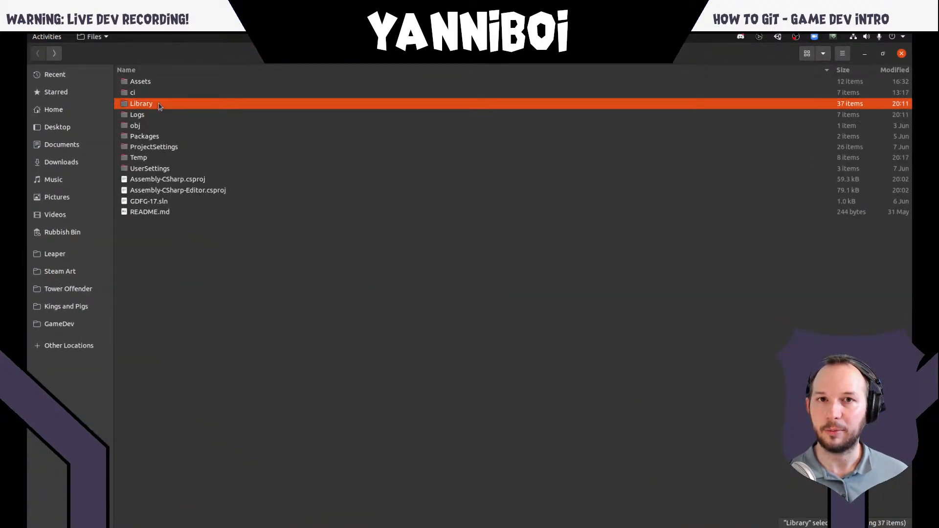
# - Switch from the project folder to the terminal, run git status and look through the list of staged files
pyautogui.click(159, 157)
pyautogui.click(224, 287)
pyautogui.hotkey('alt', 'Tab')
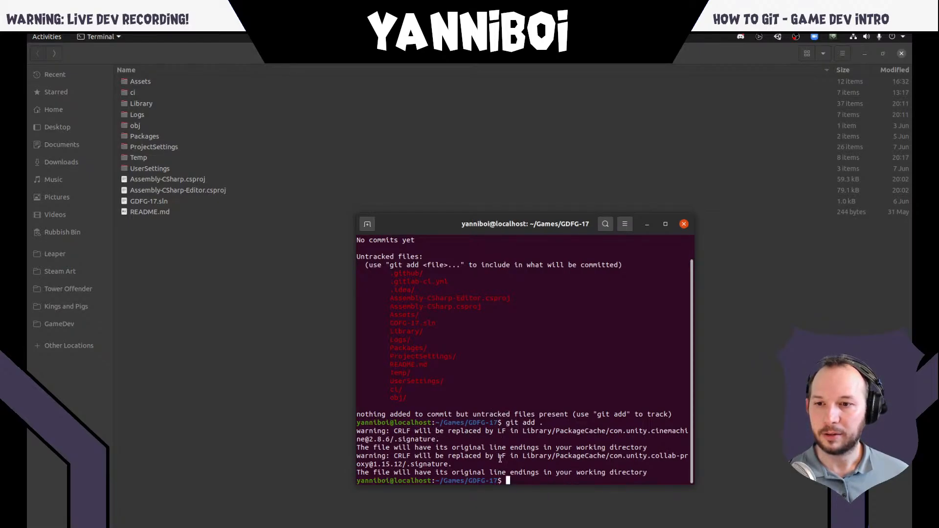
pyautogui.write('git status')
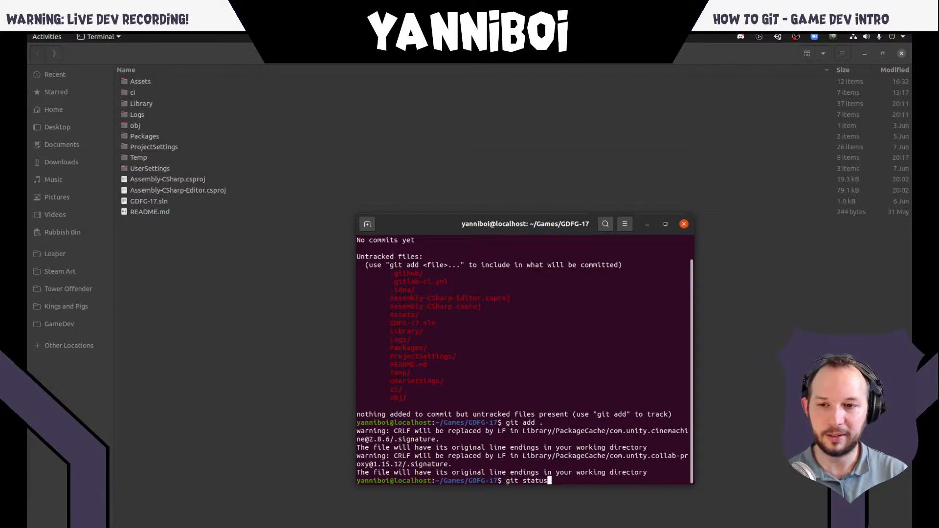
pyautogui.press('Return')
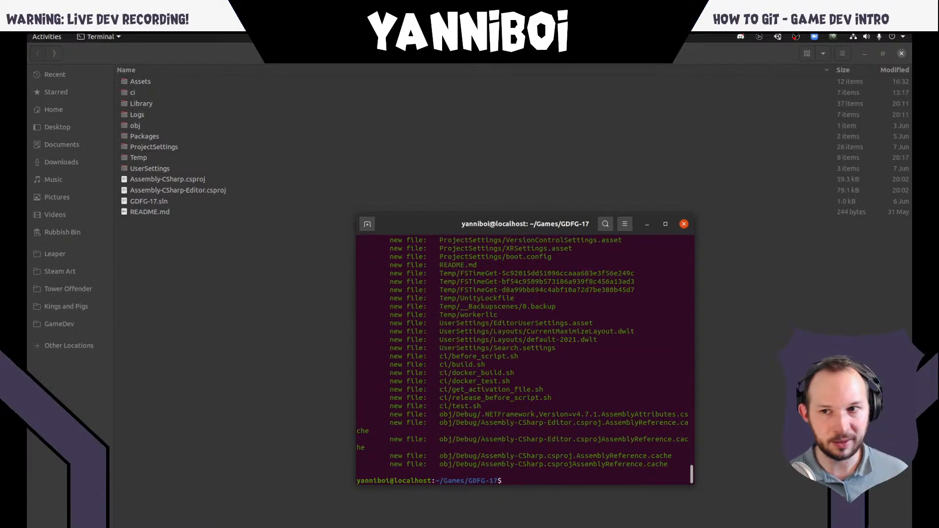
pyautogui.scroll(10, 534, 439)
pyautogui.scroll(15, 534, 439)
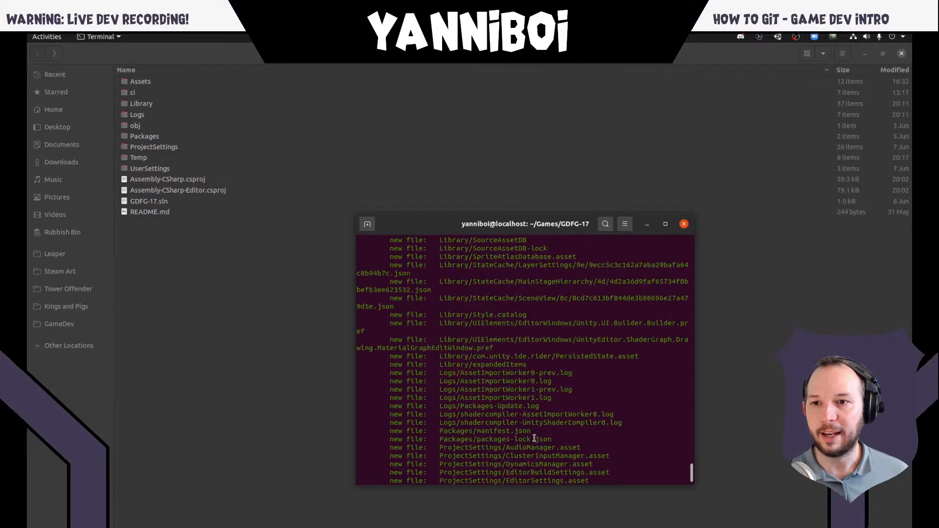
pyautogui.scroll(10, 528, 435)
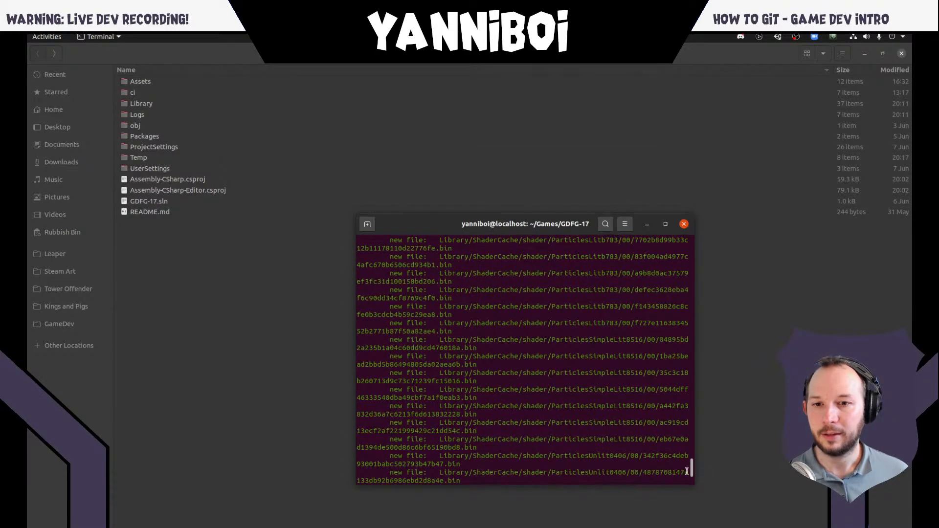
pyautogui.moveTo(691, 467); pyautogui.dragTo(666, 506)
# - Count the lines of the status output with git status | wc -l and mark the resulting number briefly
pyautogui.write('git status')
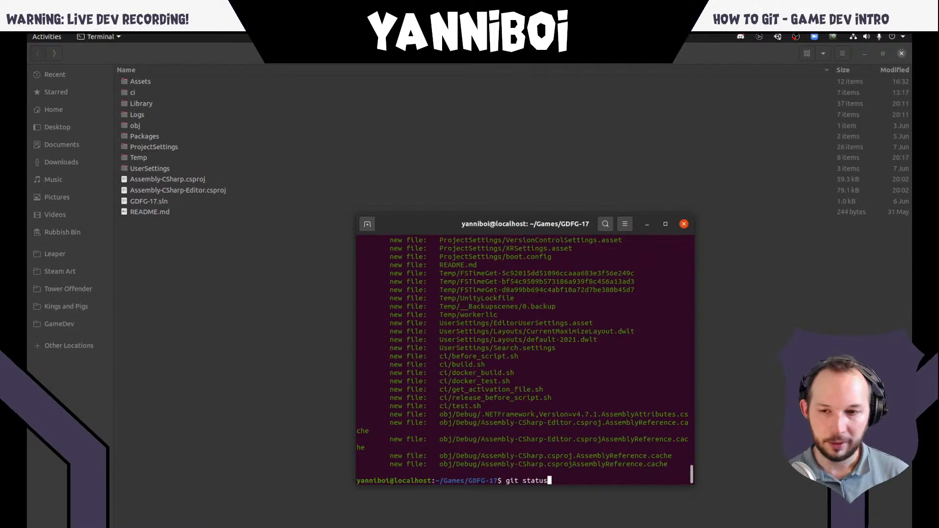
pyautogui.write(' |')
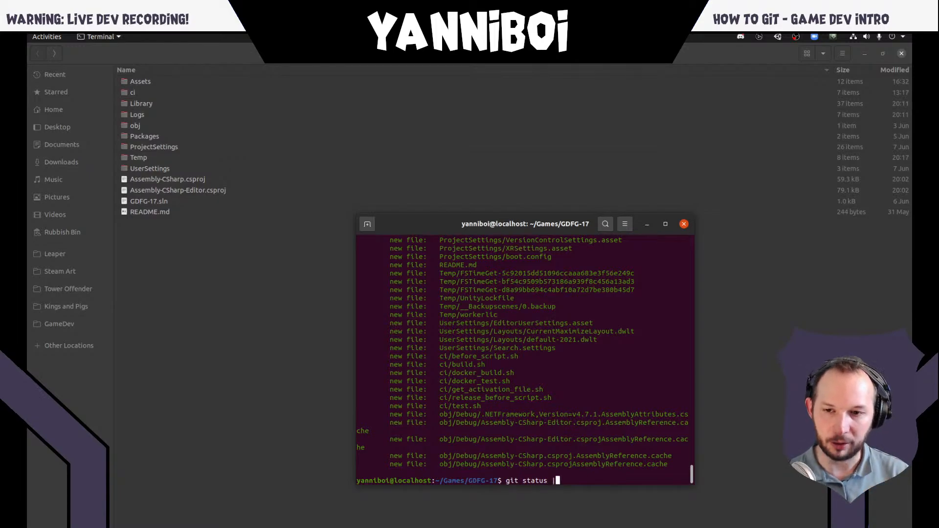
pyautogui.write(' wc -l')
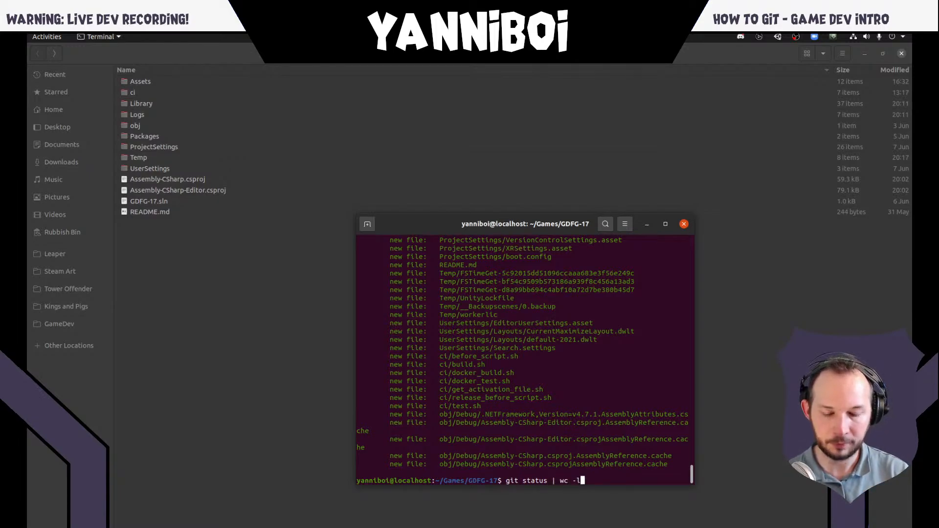
pyautogui.press('Return')
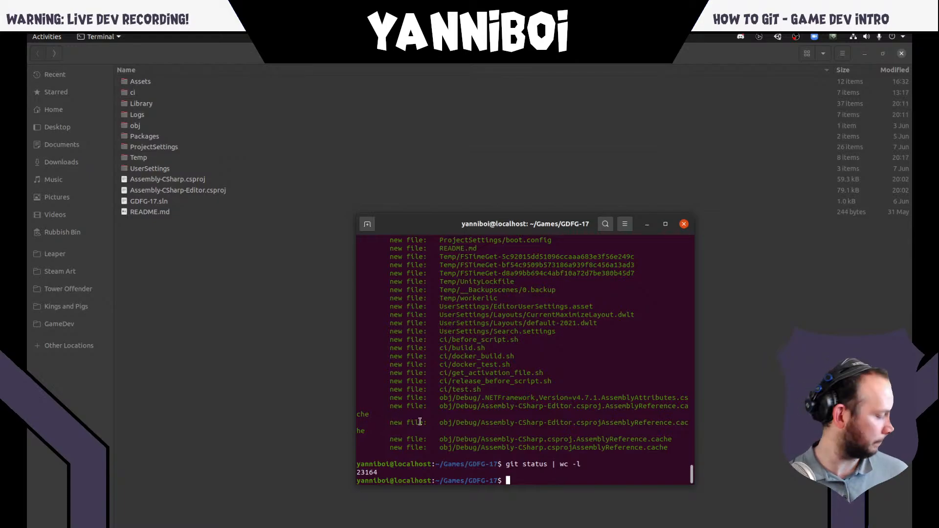
pyautogui.doubleClick(369, 472)
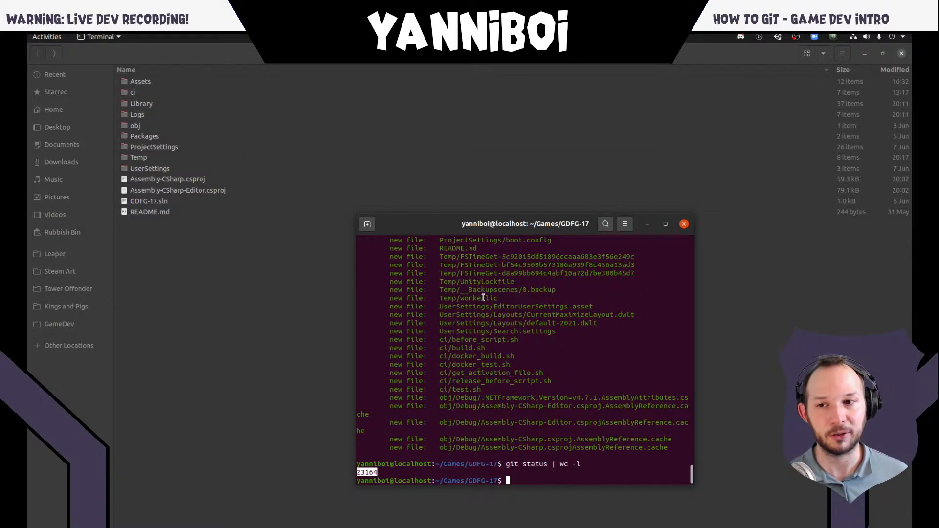
pyautogui.click(507, 424)
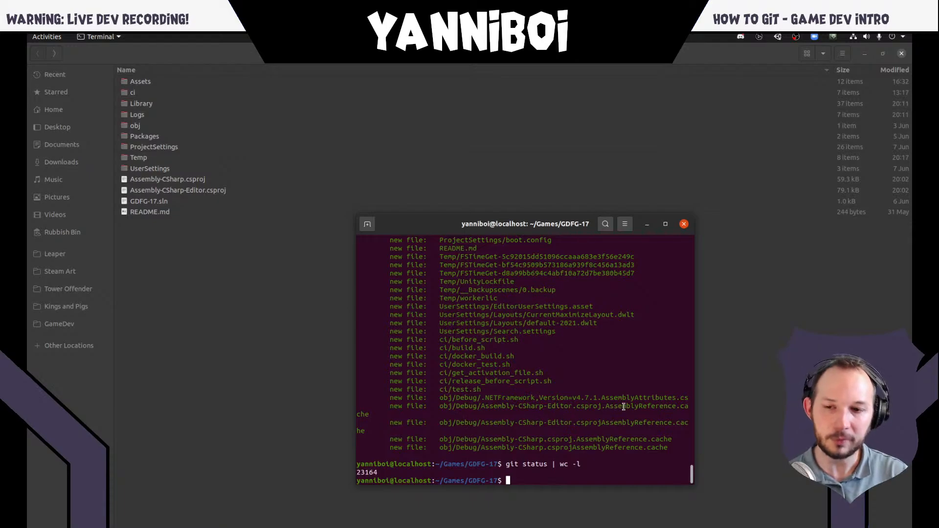
# - Unstage everything in the project with git reset . and check the result with git status
pyautogui.write('git ')
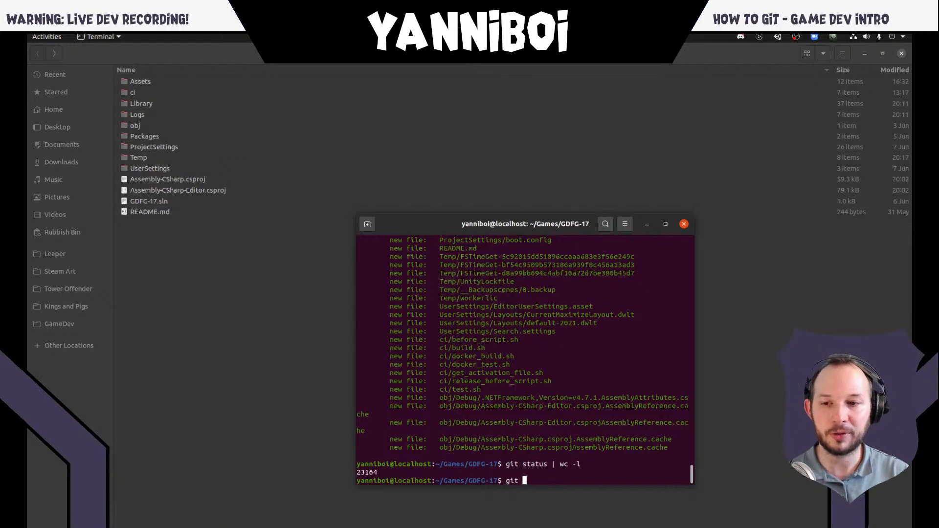
pyautogui.write('reset .')
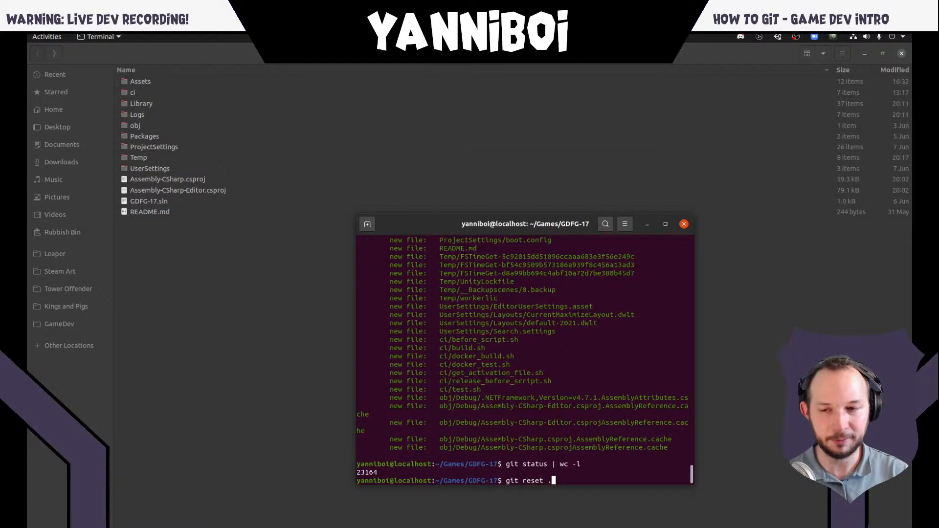
pyautogui.press('Return')
pyautogui.write('git status')
pyautogui.press('Return')
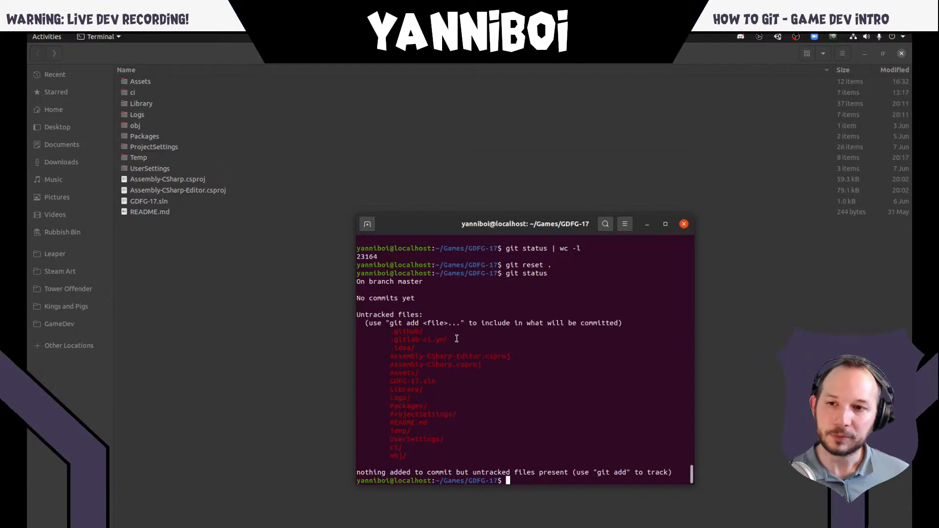
# - Highlight the Library, Logs and Temp folders one after another in the untracked files list
pyautogui.doubleClick(408, 389)
pyautogui.doubleClick(406, 398)
pyautogui.doubleClick(402, 429)
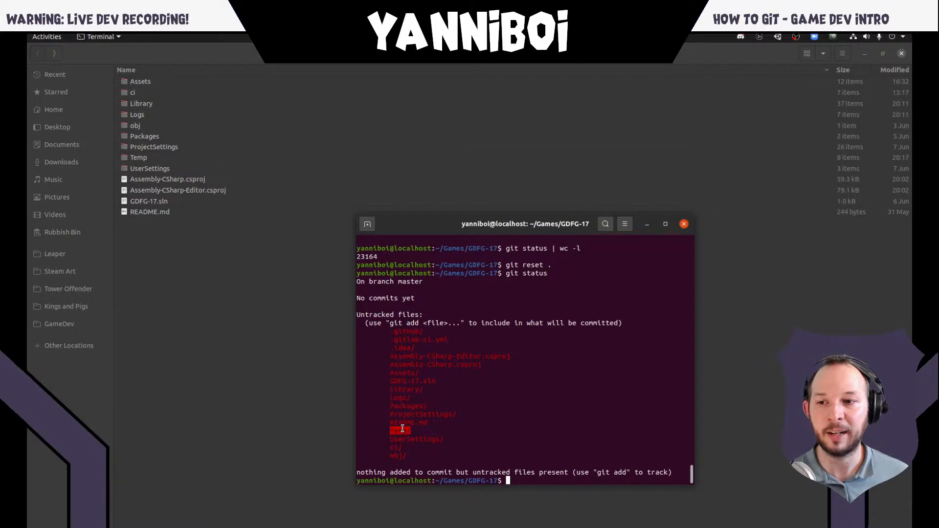
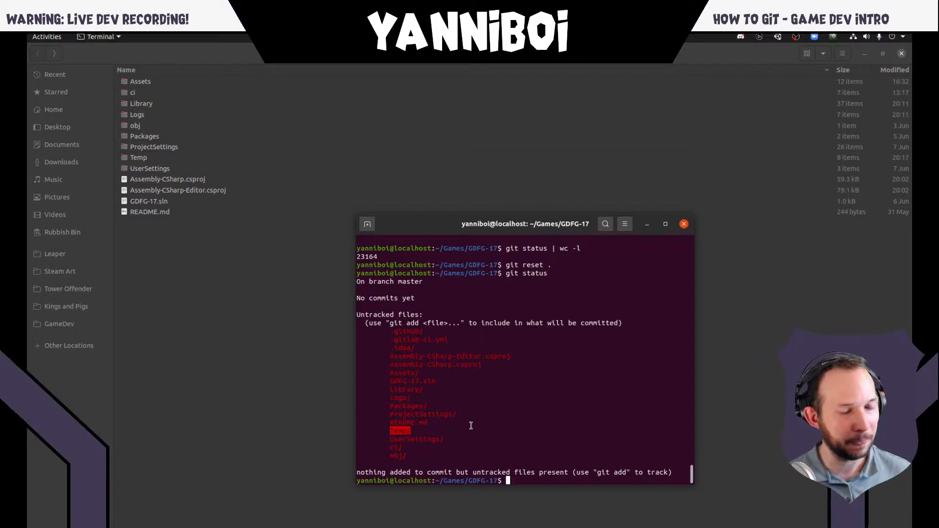
# - Switch to the browser slides and open the gitignore.io link from the .gitignore slide in a new tab
pyautogui.hotkey('alt', 'Tab')
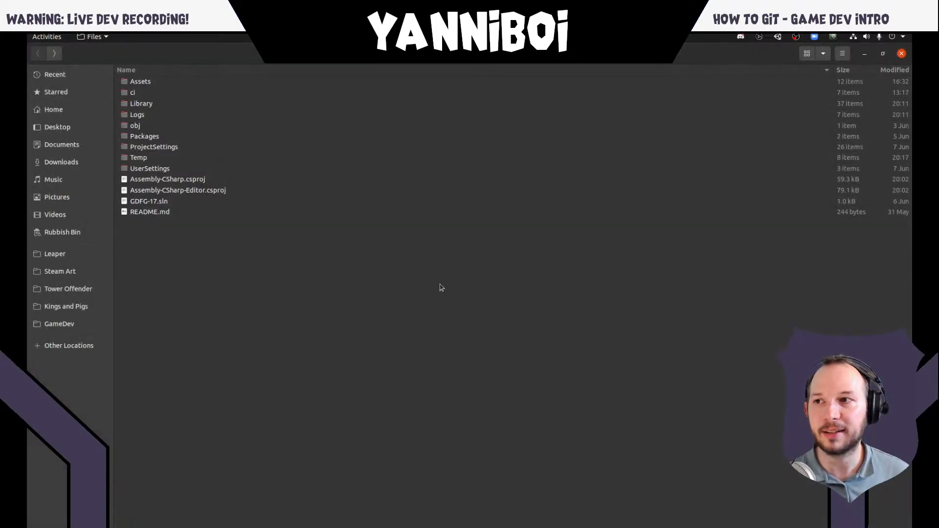
pyautogui.hotkey('alt', 'Tab')
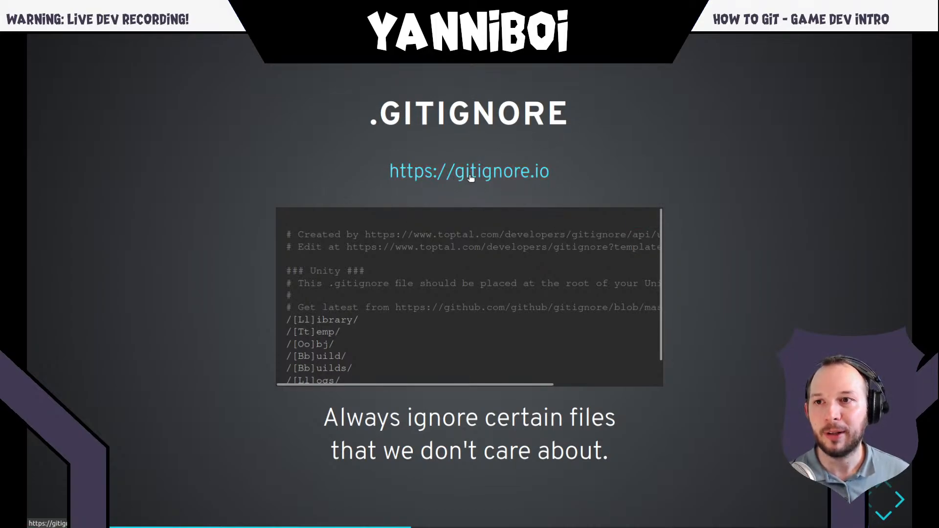
pyautogui.rightClick(494, 175)
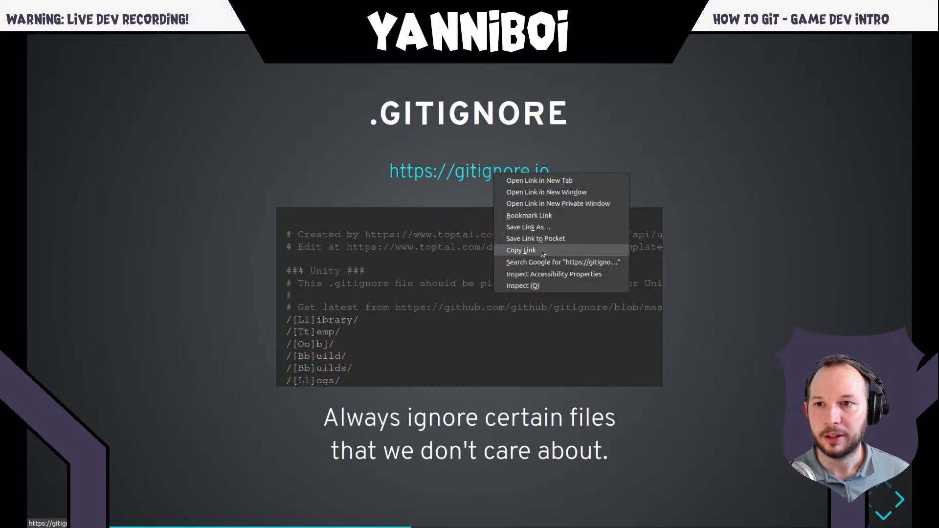
pyautogui.click(547, 181)
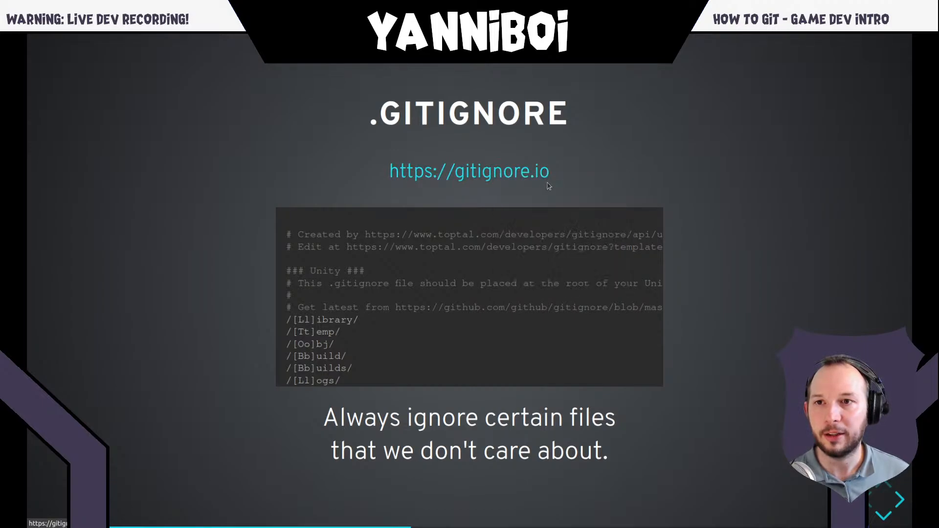
pyautogui.hotkey('ctrl', 'Tab')
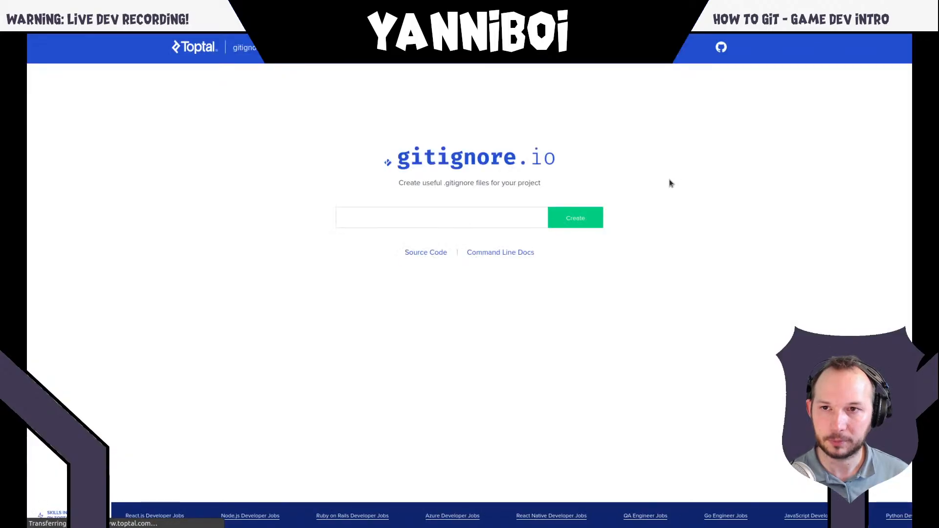
# - Generate a .gitignore template for Unity on gitignore.io
pyautogui.click(419, 214)
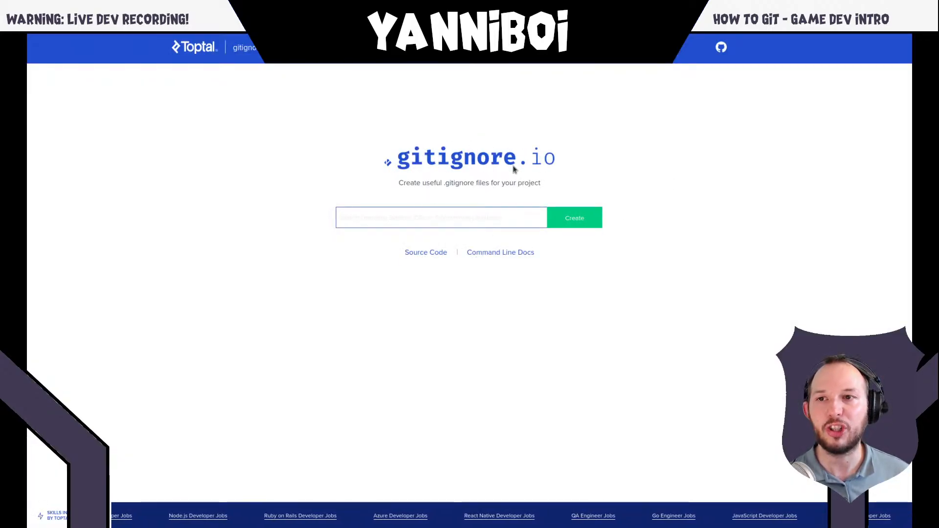
pyautogui.click(433, 216)
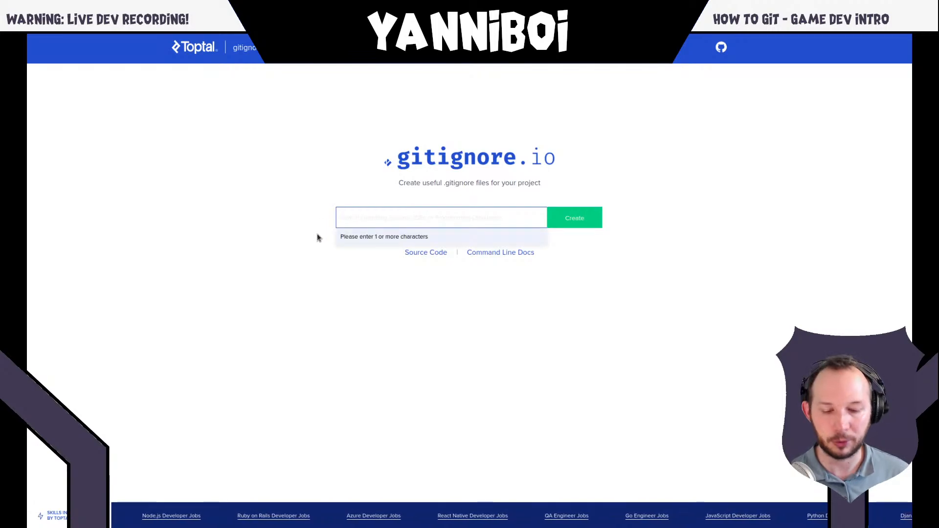
pyautogui.write('unity')
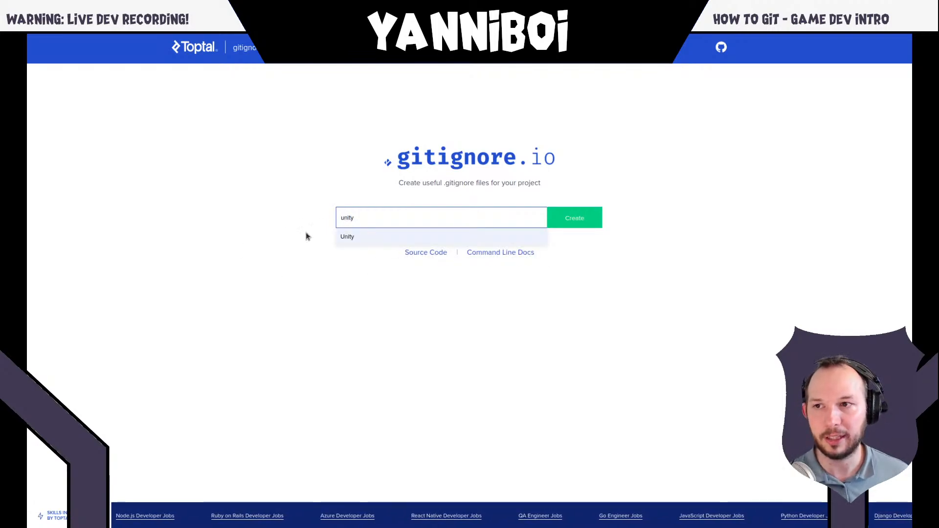
pyautogui.click(360, 236)
pyautogui.moveTo(239, 36)
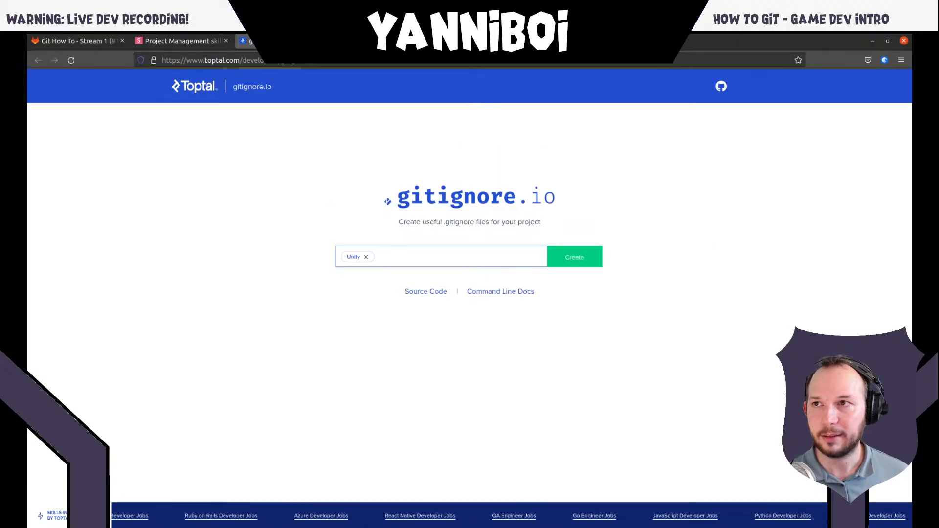
pyautogui.click(84, 45)
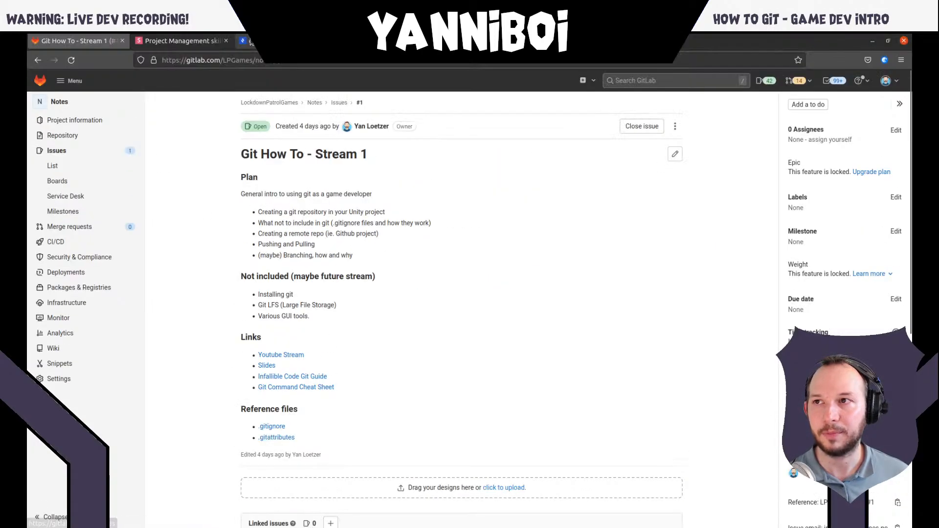
pyautogui.click(286, 43)
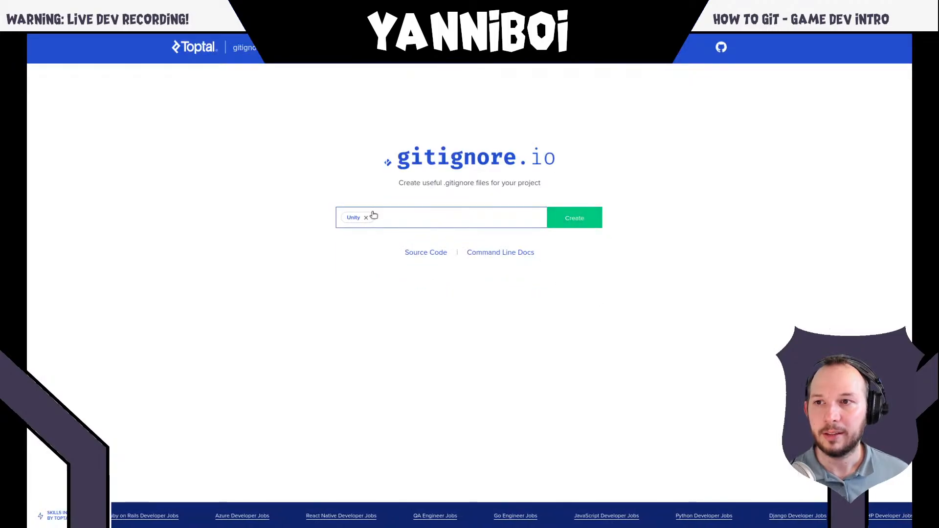
pyautogui.click(573, 222)
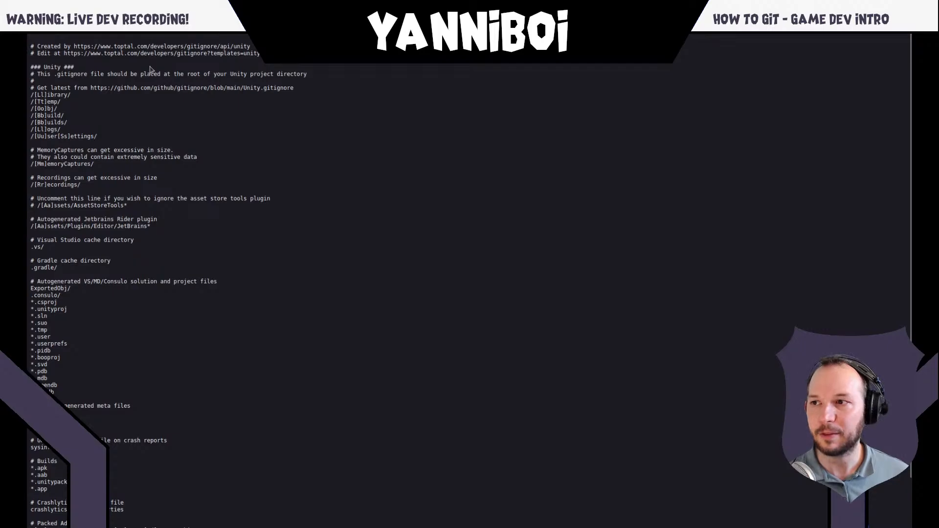
# - Look through the generated Unity ignore rules and check the page's address
pyautogui.scroll(-1, 137, 185)
pyautogui.scroll(1, 137, 203)
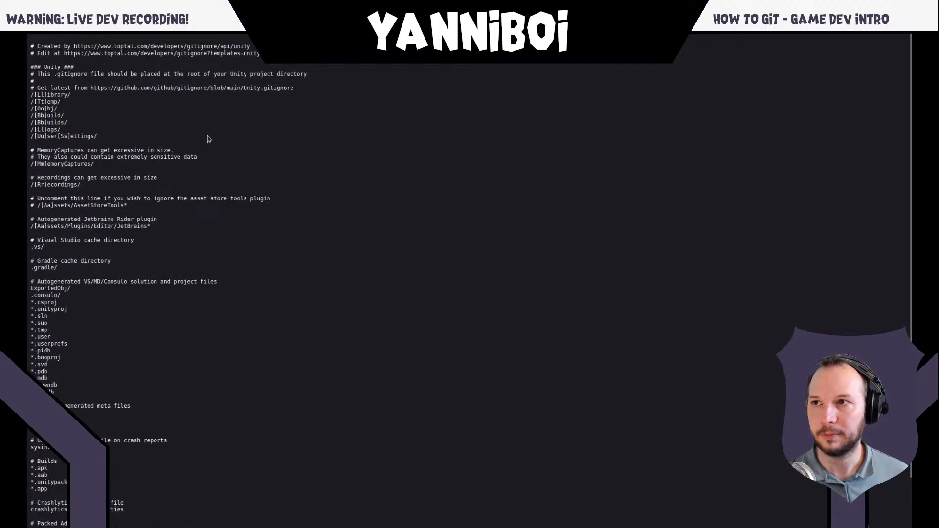
pyautogui.moveTo(303, 35)
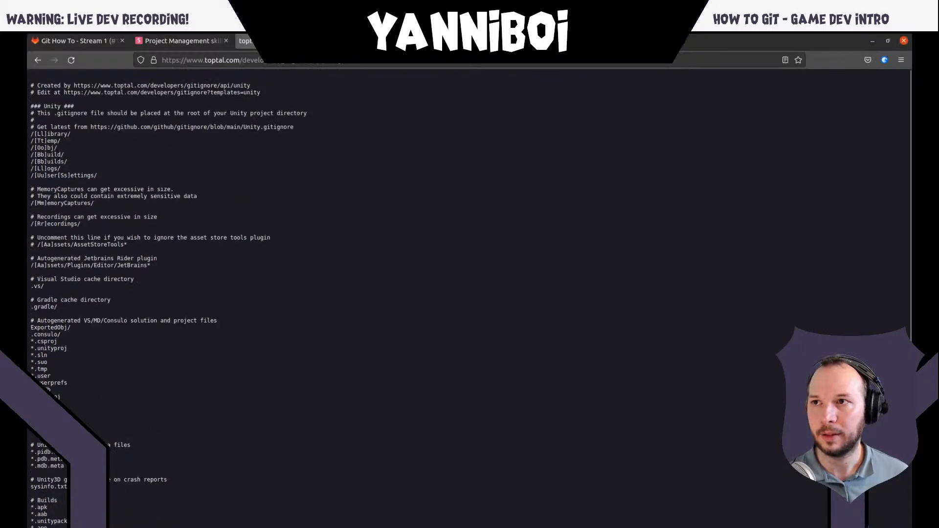
pyautogui.rightClick(272, 140)
pyautogui.click(245, 155)
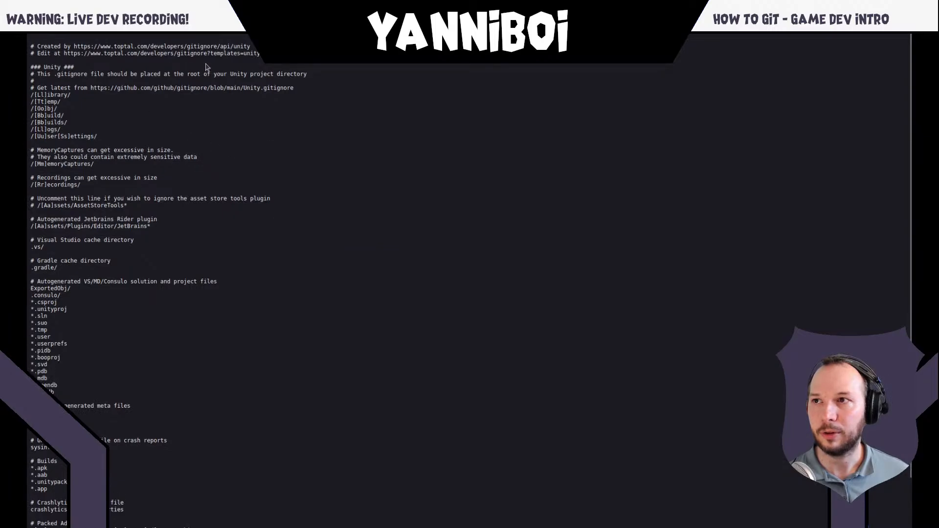
pyautogui.moveTo(235, 2)
pyautogui.click(322, 66)
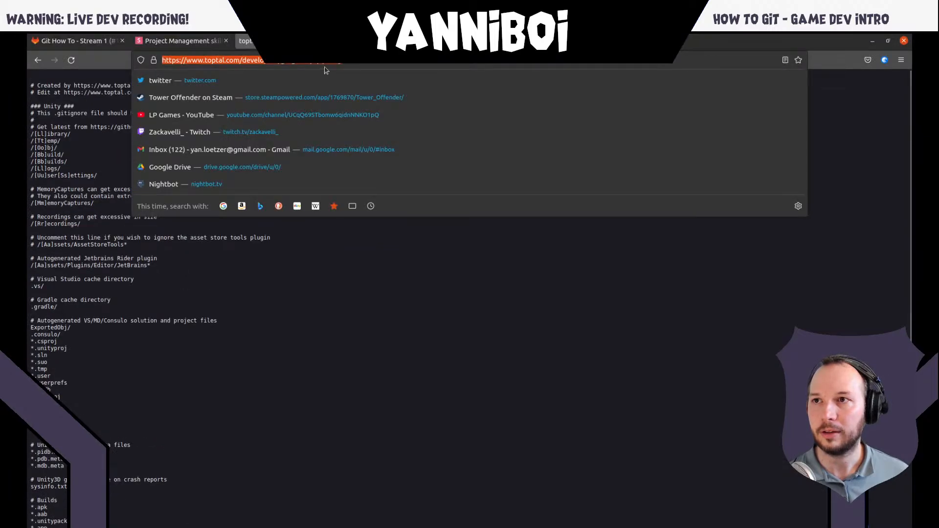
pyautogui.click(273, 337)
pyautogui.hotkey('alt', 'Tab')
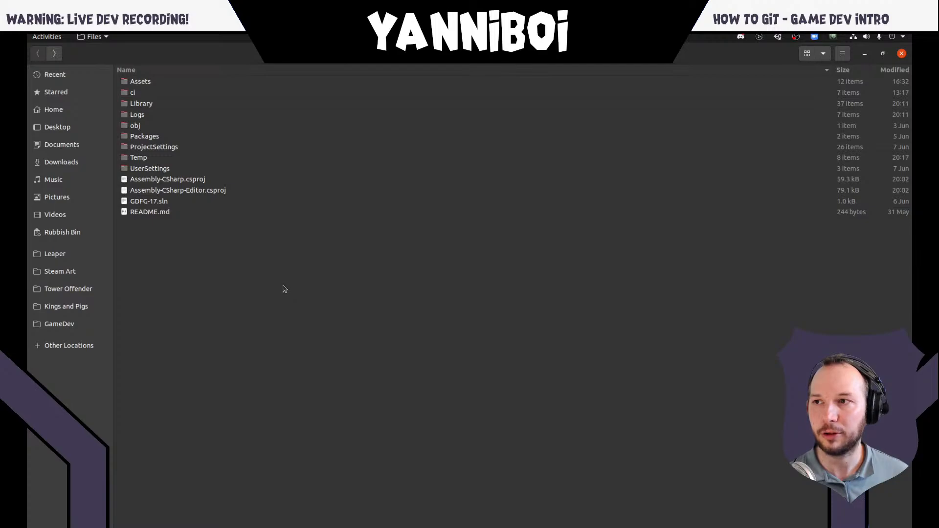
pyautogui.rightClick(209, 253)
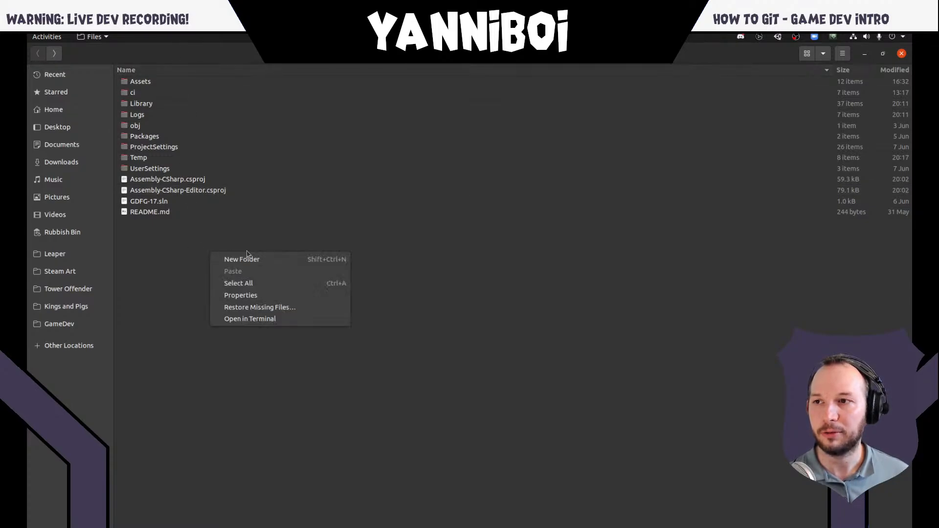
pyautogui.click(182, 293)
pyautogui.rightClick(178, 247)
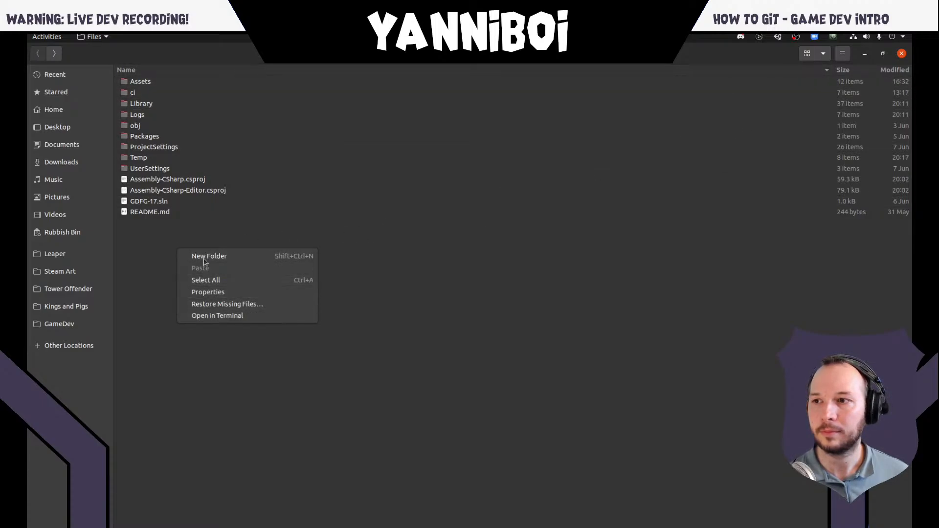
pyautogui.click(164, 253)
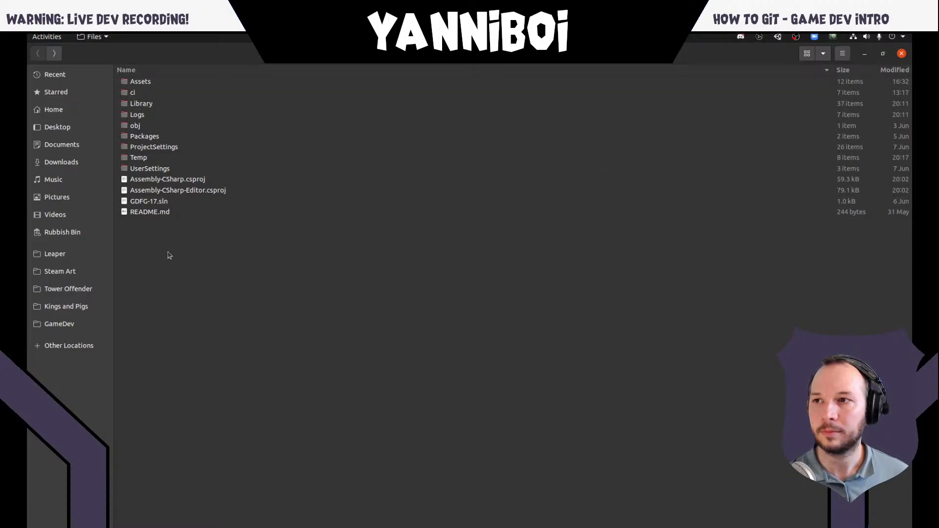
pyautogui.click(841, 54)
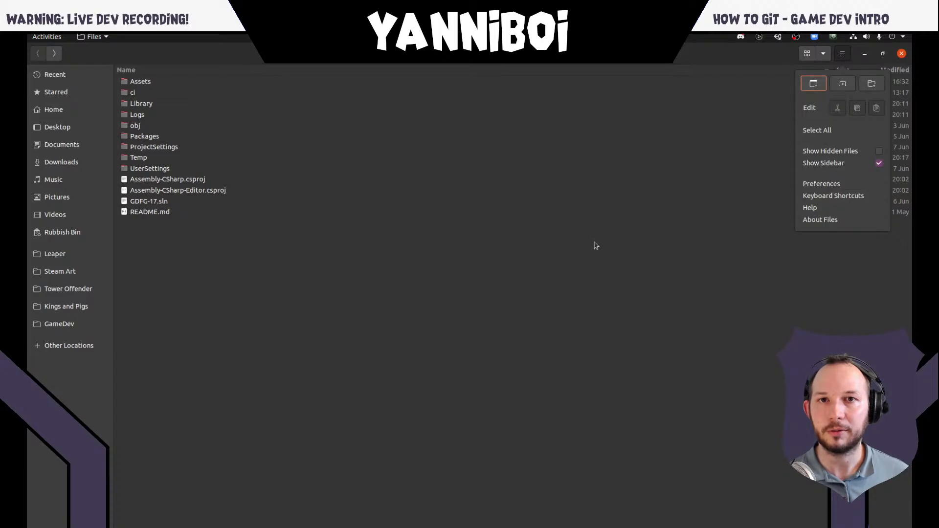
pyautogui.click(446, 286)
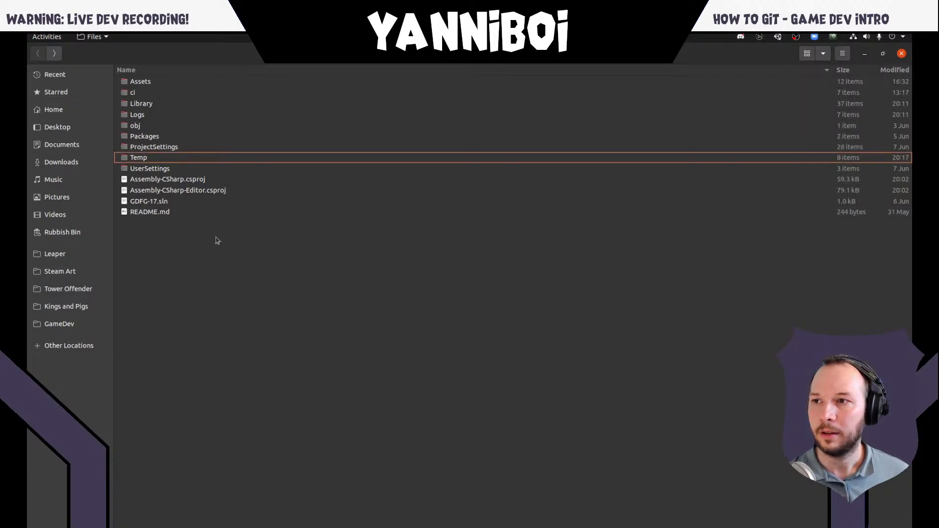
# - Switch to the terminal and create an empty ignore file in the project folder with touch .gitignore
pyautogui.hotkey('alt', 'Tab')
pyautogui.hotkey('alt', 'Tab')
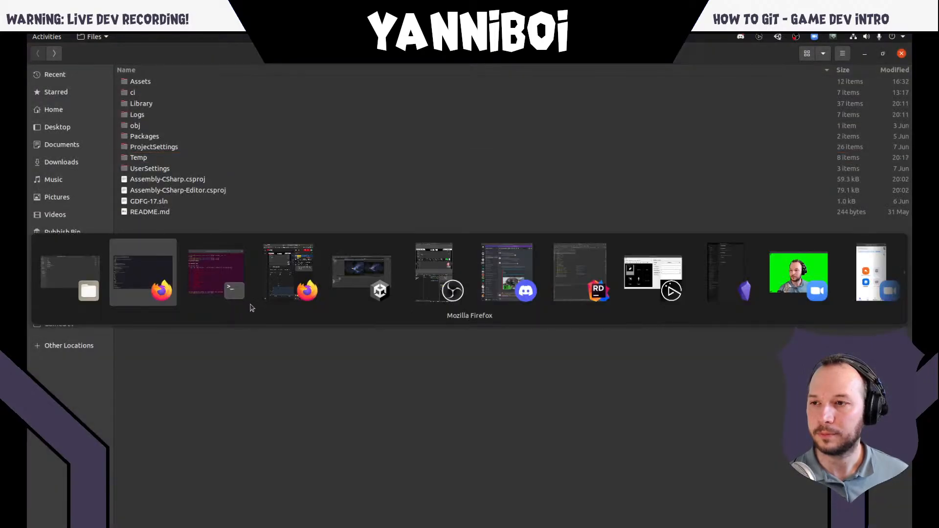
pyautogui.hotkey('alt', 'Tab')
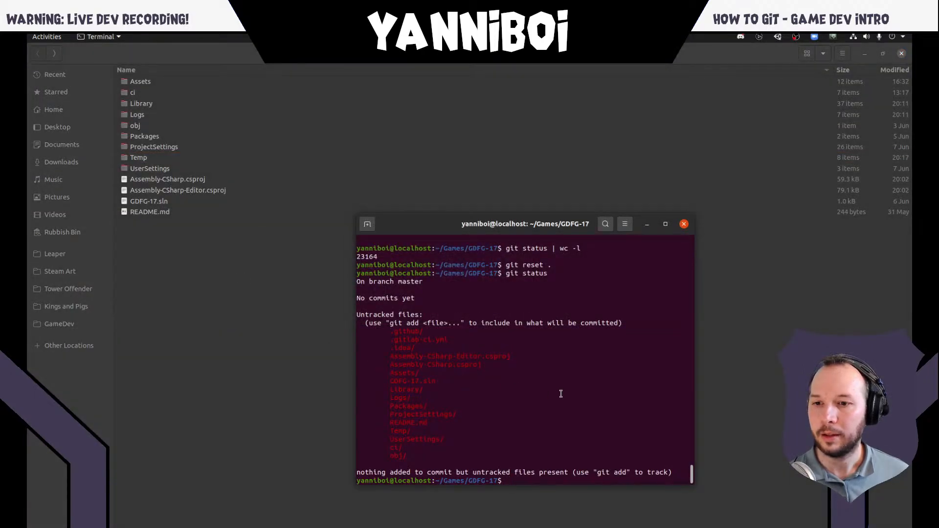
pyautogui.write('touc')
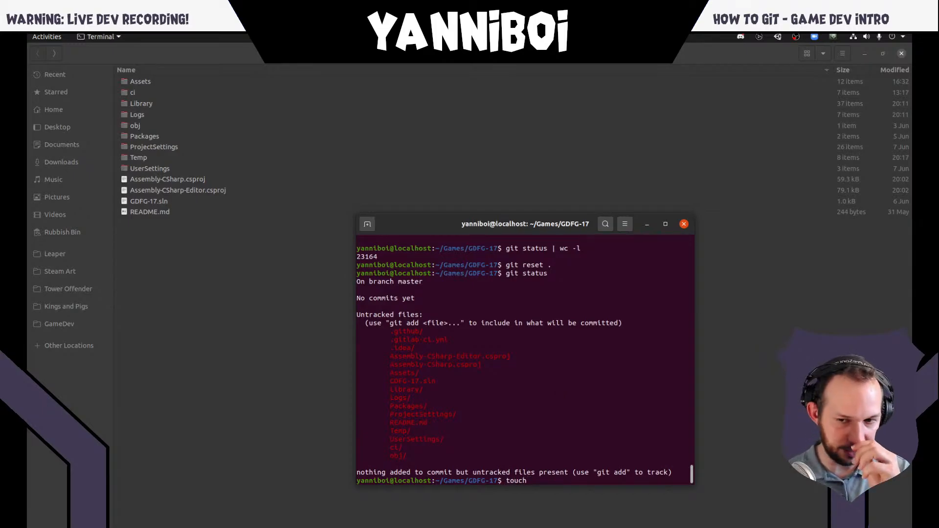
pyautogui.write('h ')
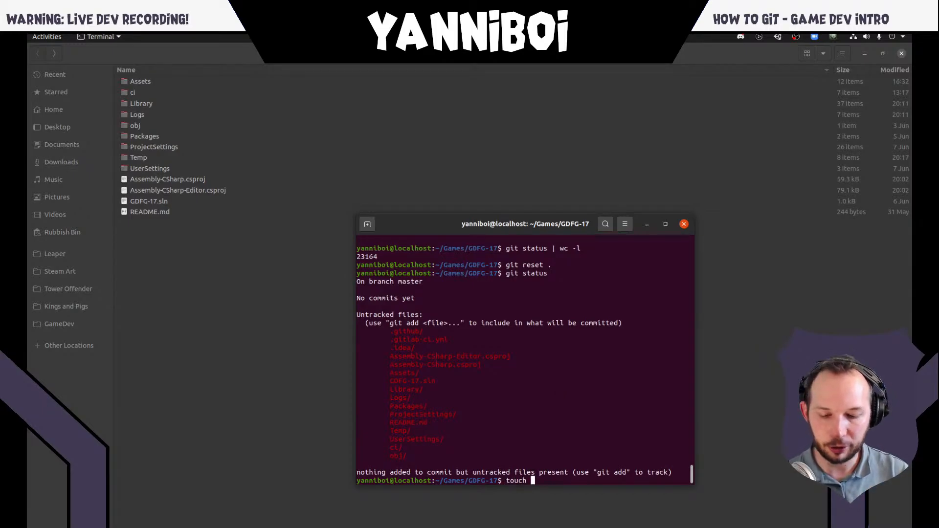
pyautogui.write('.gitignore')
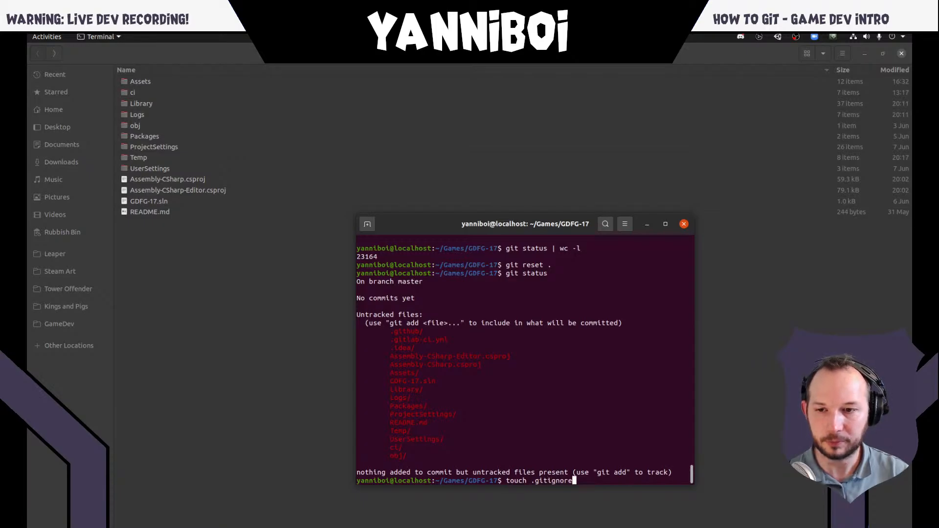
pyautogui.press('Return')
# - Switch to the project folder, show its hidden files and open .gitignore in the text editor
pyautogui.click(249, 377)
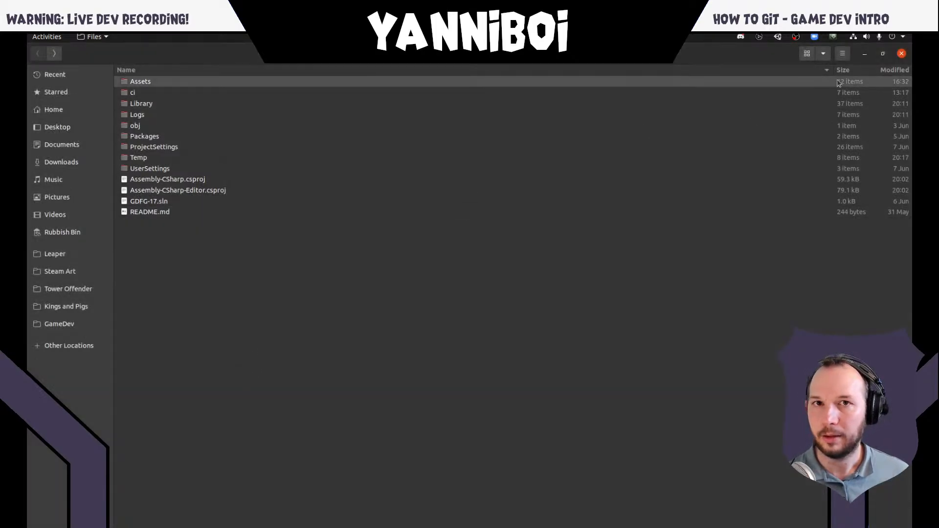
pyautogui.click(842, 53)
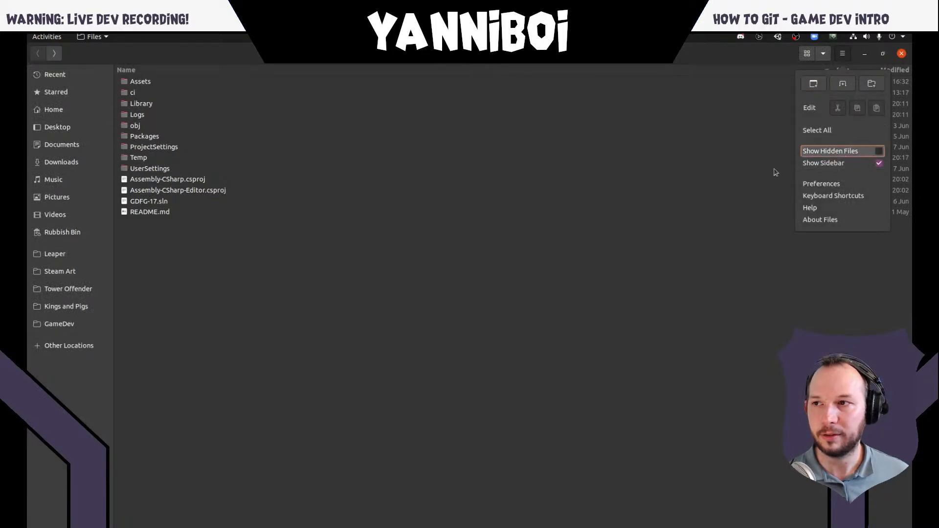
pyautogui.hotkey('ctrl', 'h')
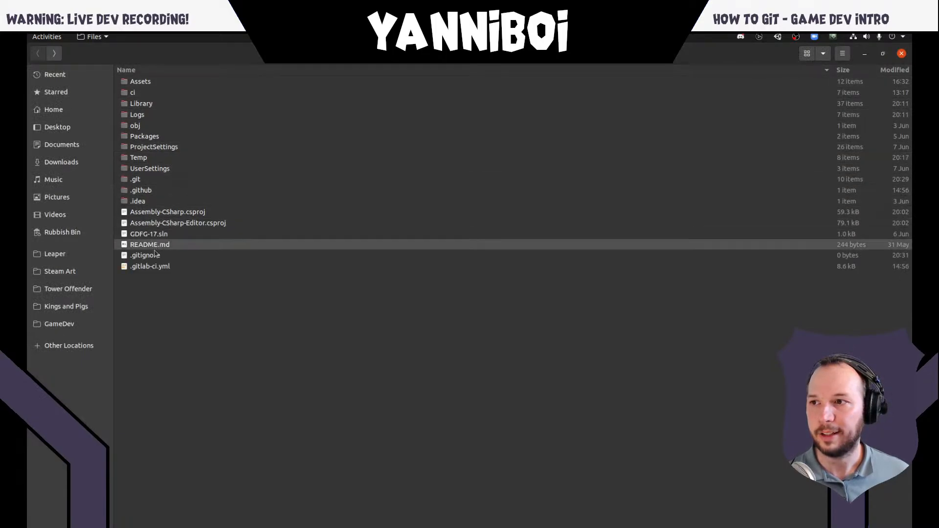
pyautogui.doubleClick(155, 253)
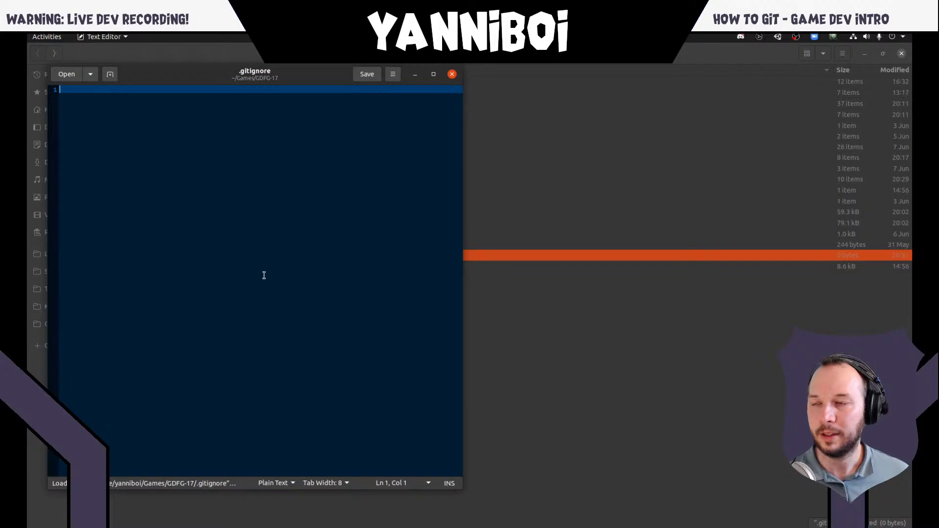
# - Copy the complete generated Unity template from the browser and paste it into the empty .gitignore file in the text editor
pyautogui.hotkey('alt', 'Tab')
pyautogui.hotkey('alt', 'Tab')
pyautogui.hotkey('alt', 'Tab')
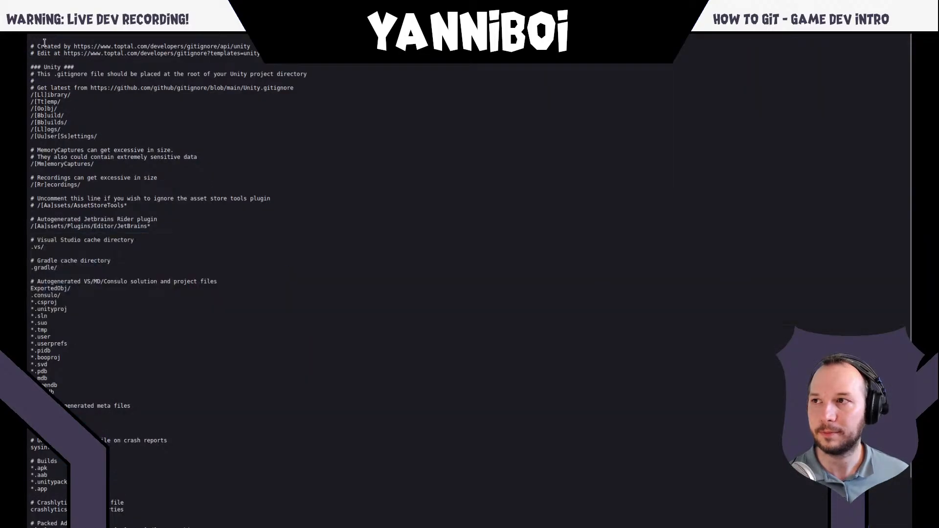
pyautogui.moveTo(30, 45); pyautogui.dragTo(224, 527)
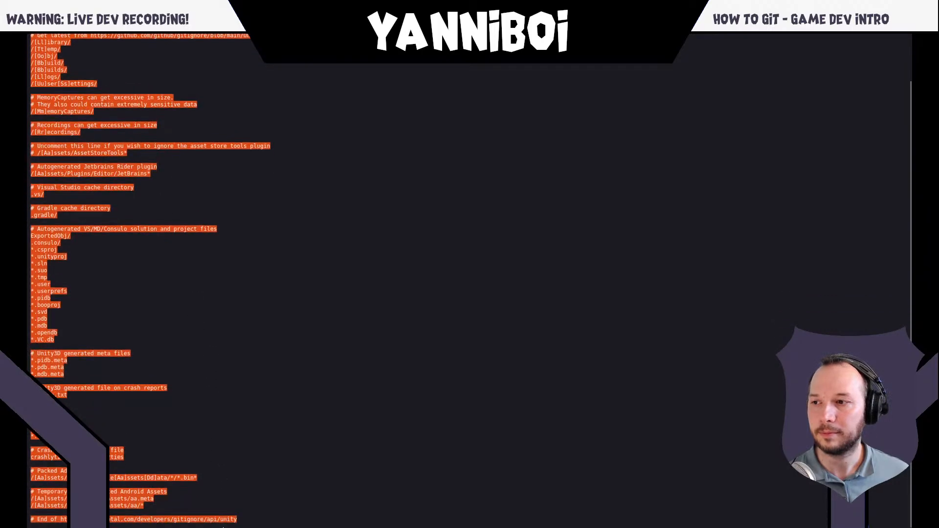
pyautogui.hotkey('alt', 'Tab')
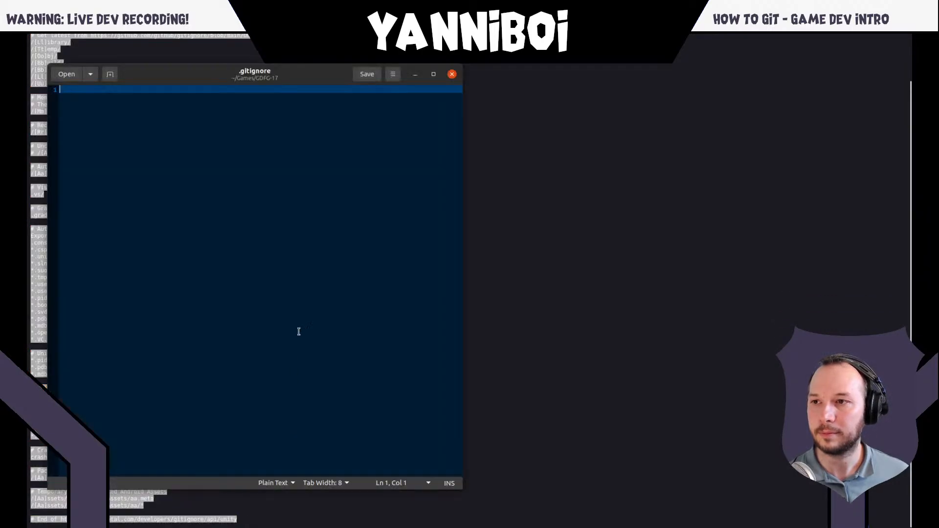
# - Return the browser to the .gitignore slide of the presentation, and switch back to the .gitignore file in the text editor
pyautogui.click(669, 220)
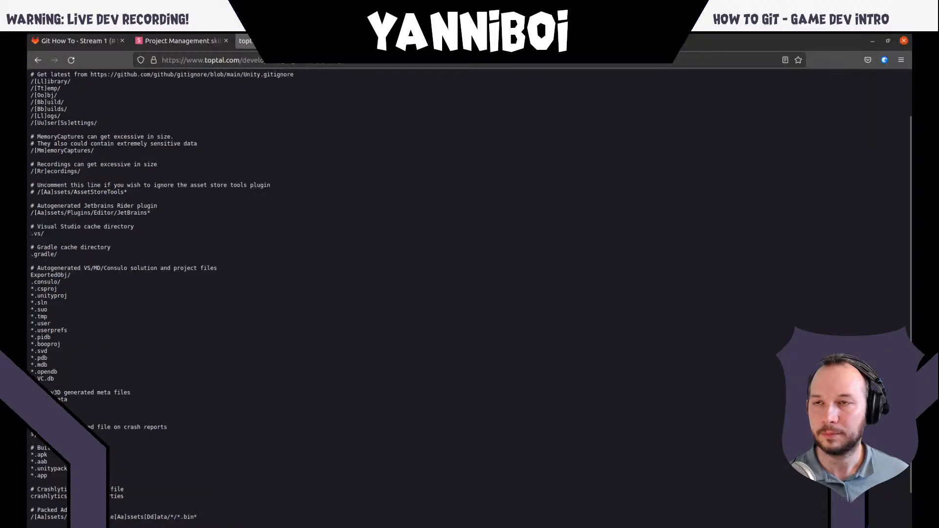
pyautogui.click(204, 41)
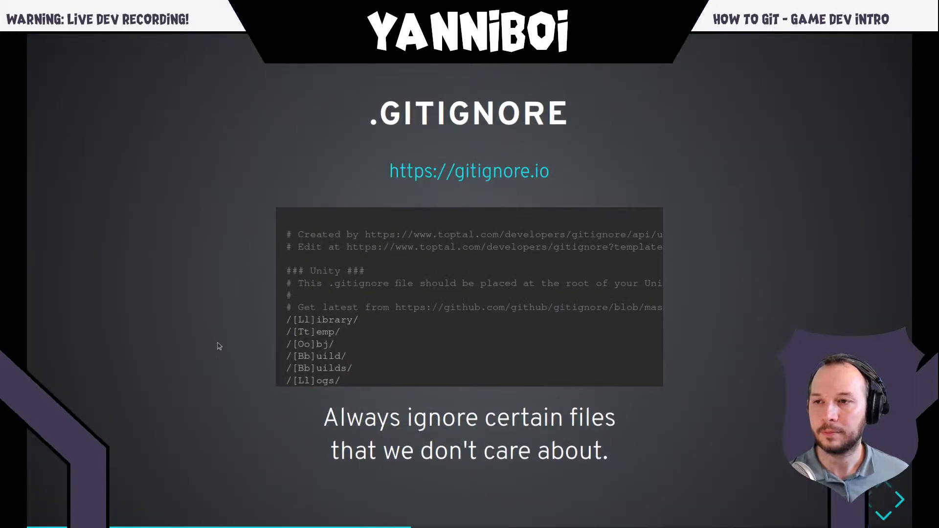
pyautogui.hotkey('alt', 'Tab')
pyautogui.hotkey('alt', 'Tab')
pyautogui.hotkey('alt', 'Tab')
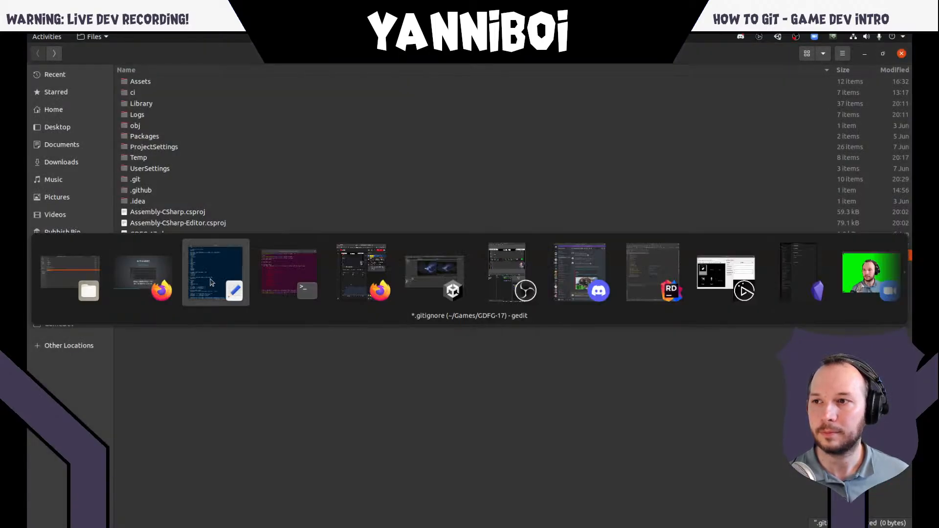
# - Examine the pasted template's header comments with its source address, and skim the whole rule list
pyautogui.scroll(10, 243, 233)
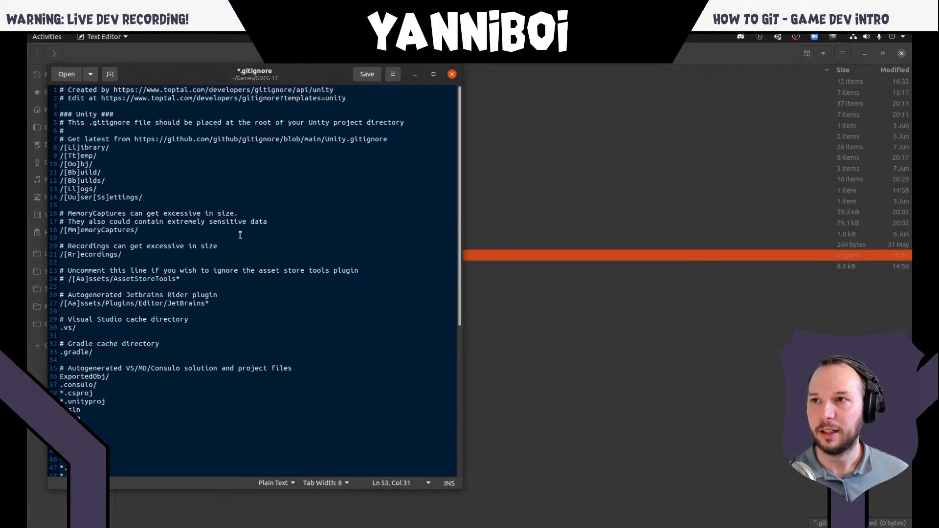
pyautogui.click(63, 90)
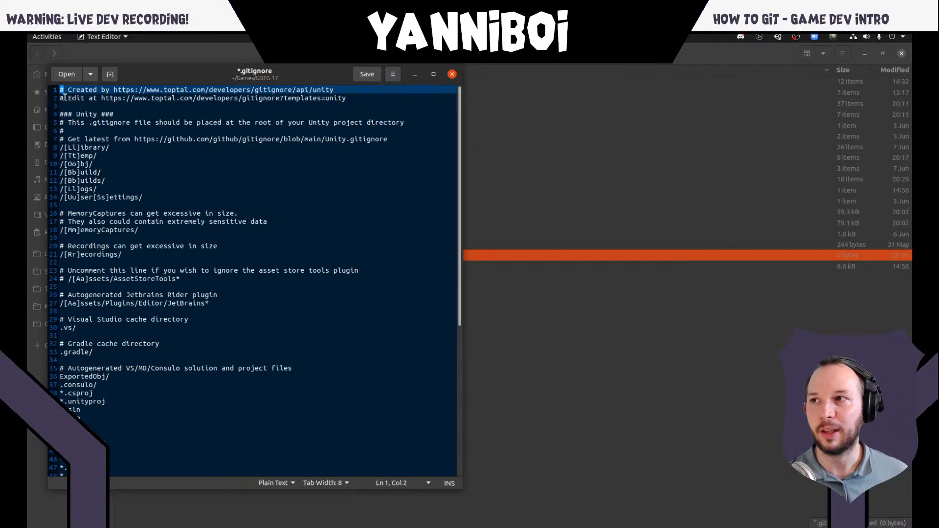
pyautogui.click(62, 98)
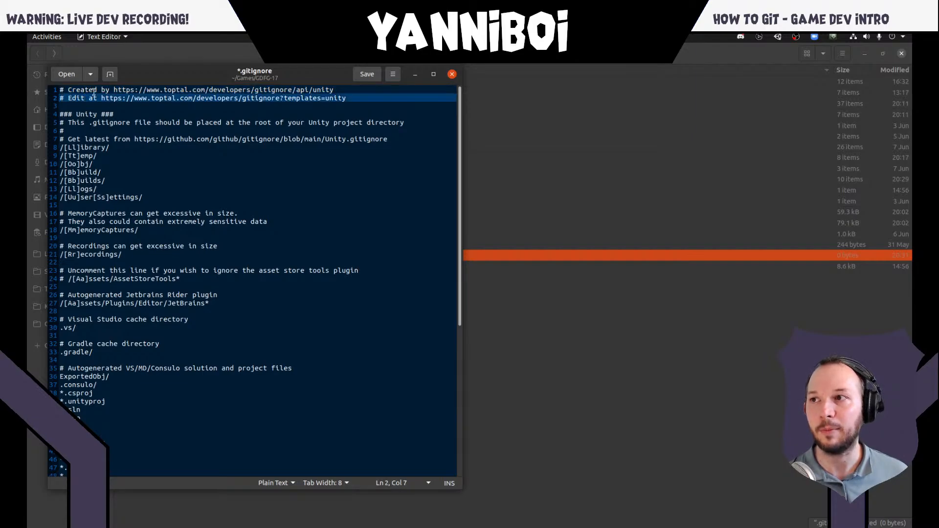
pyautogui.click(76, 90)
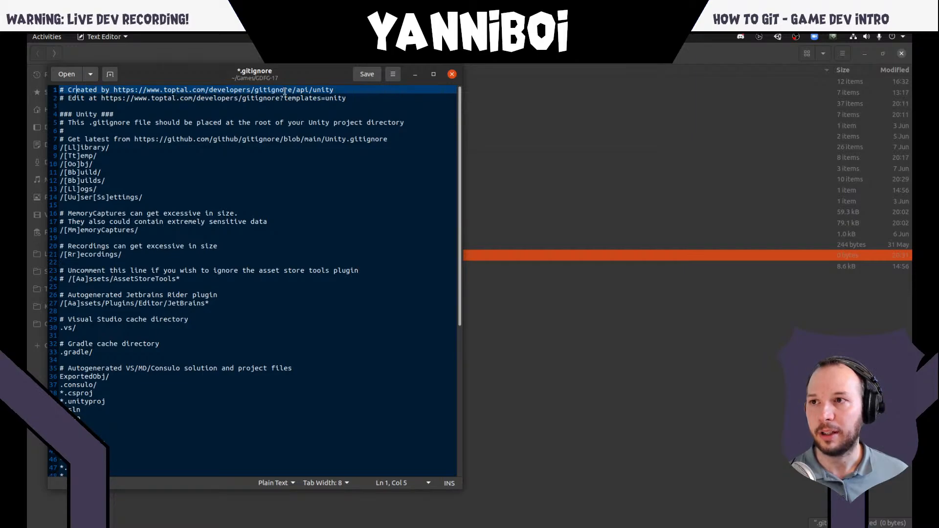
pyautogui.click(312, 90)
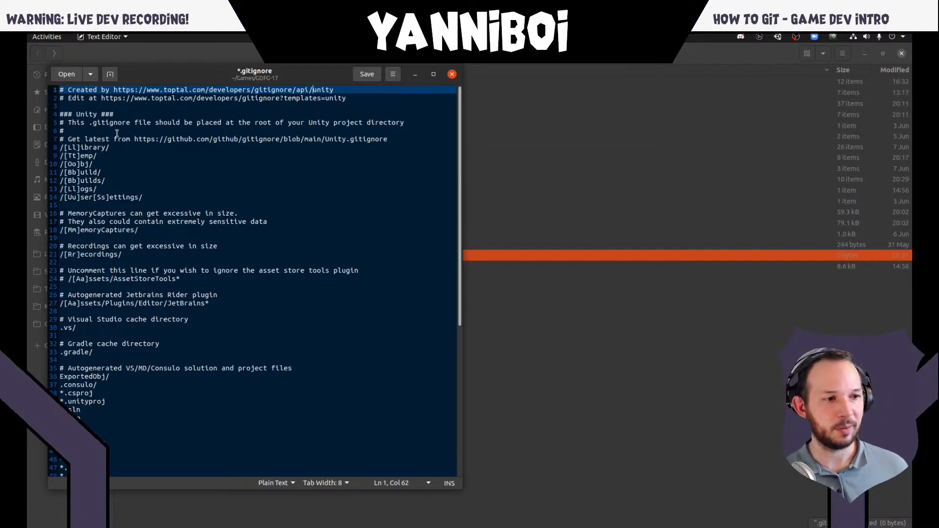
pyautogui.scroll(-8, 186, 295)
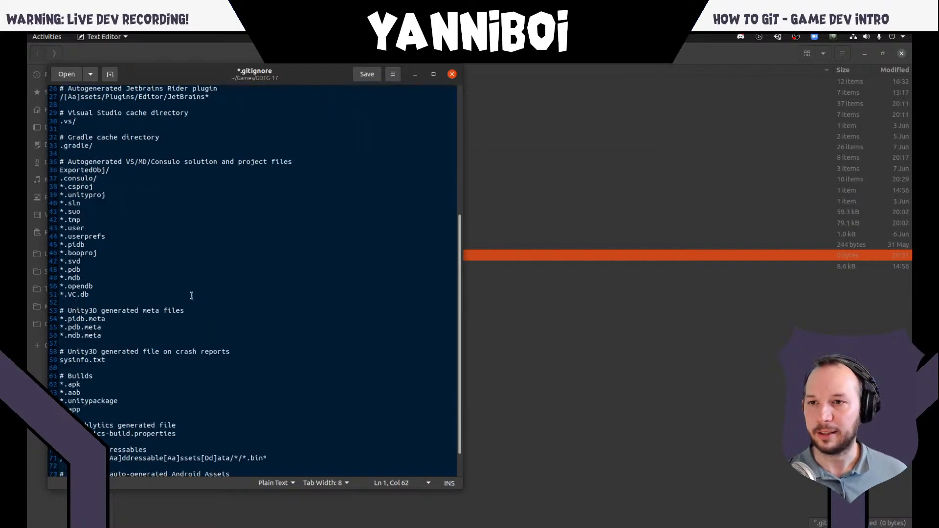
pyautogui.scroll(5, 186, 296)
pyautogui.scroll(3, 186, 295)
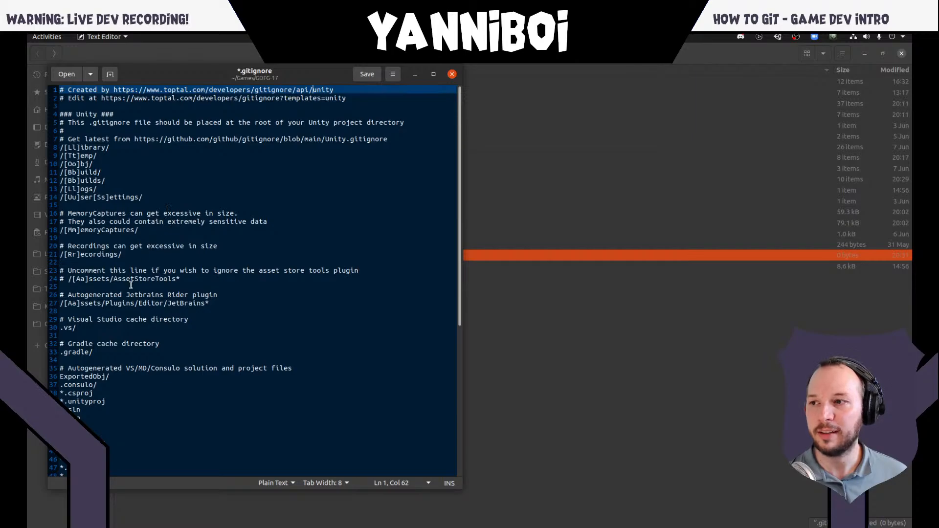
pyautogui.scroll(-10, 131, 285)
pyautogui.scroll(3, 126, 284)
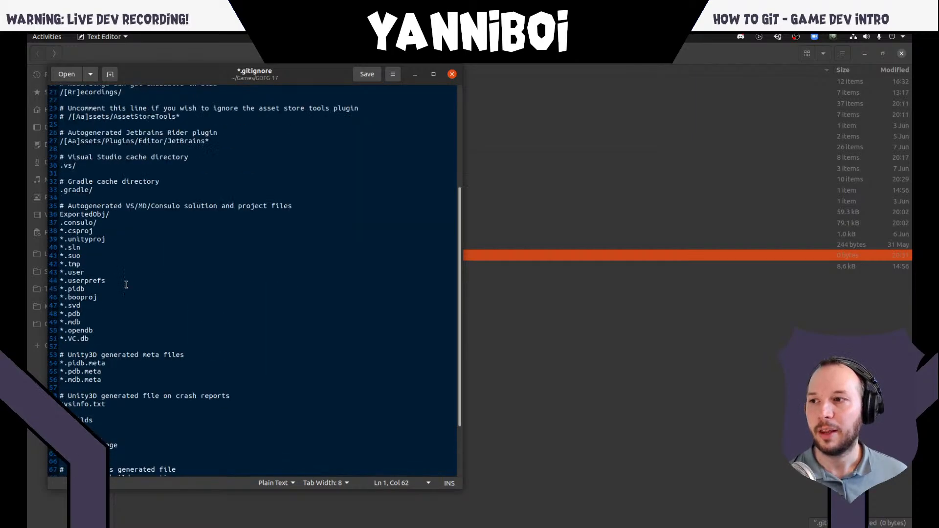
pyautogui.scroll(5, 126, 284)
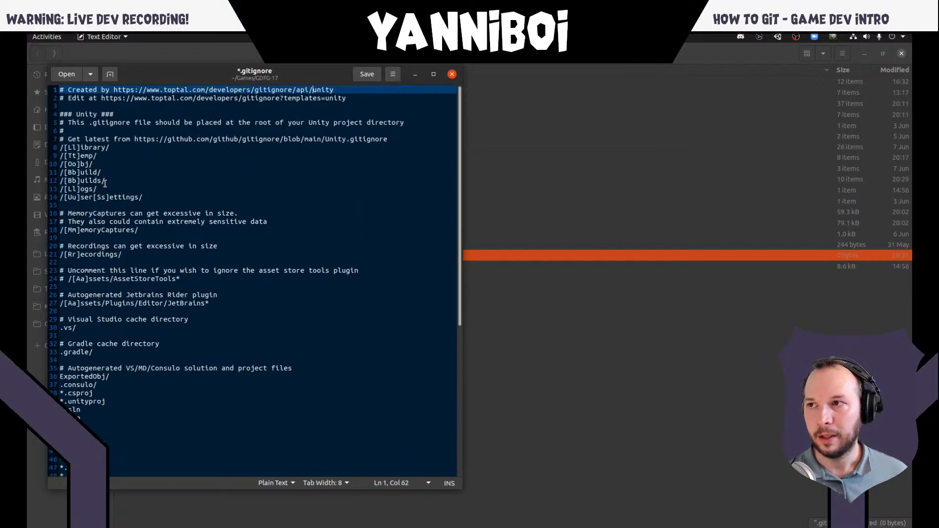
# - Examine the ignore rules for the Library, Temp, Obj, Build, Builds, Logs and UserSettings folders
pyautogui.doubleClick(90, 148)
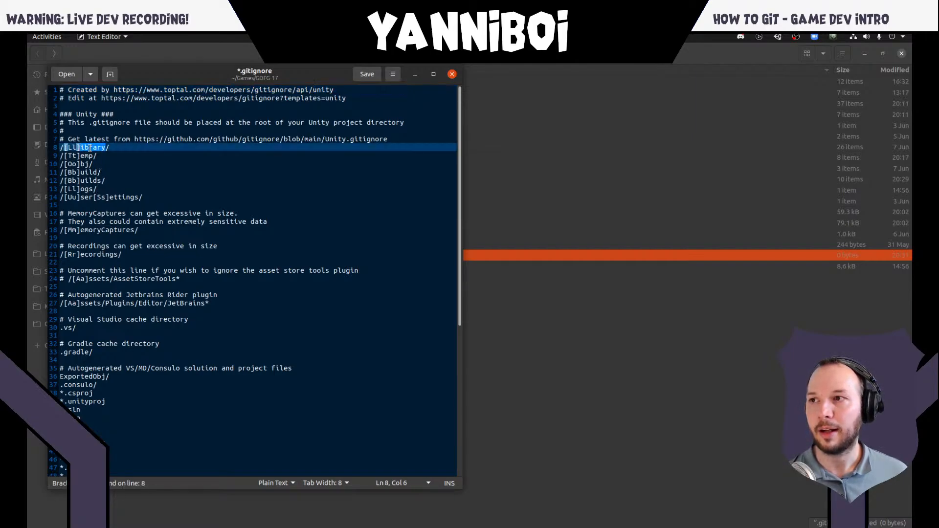
pyautogui.click(72, 156)
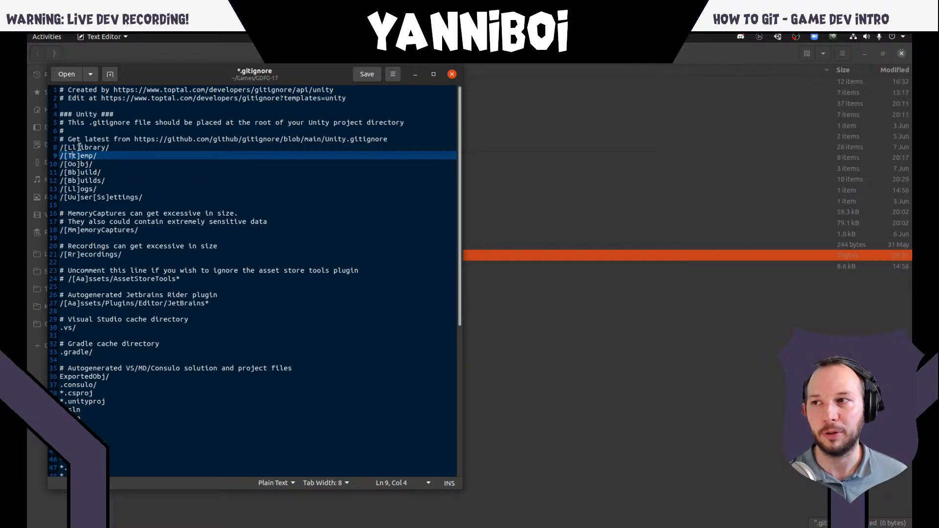
pyautogui.doubleClick(94, 148)
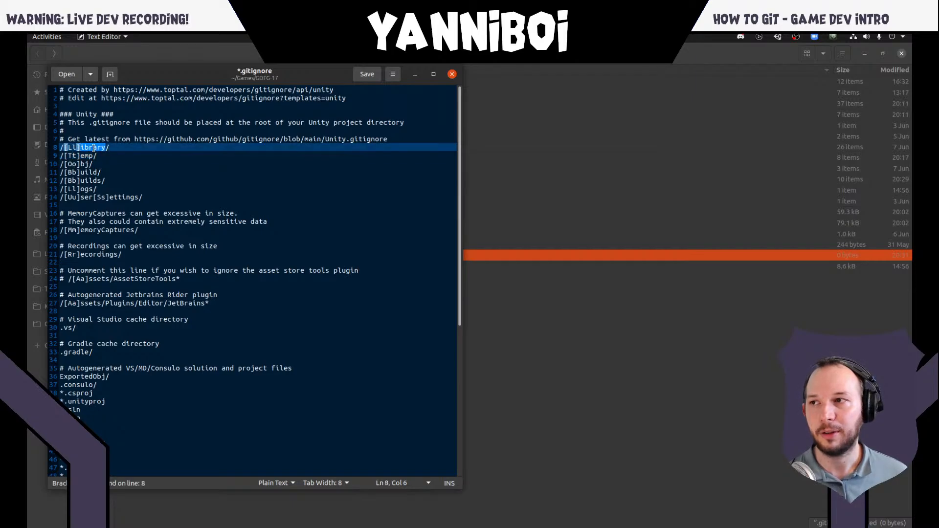
pyautogui.click(91, 159)
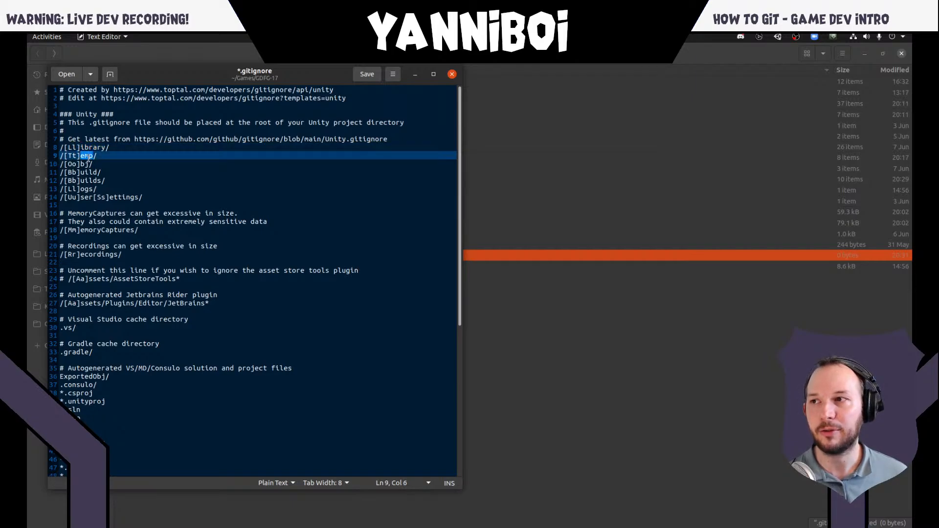
pyautogui.click(81, 164)
pyautogui.doubleClick(89, 172)
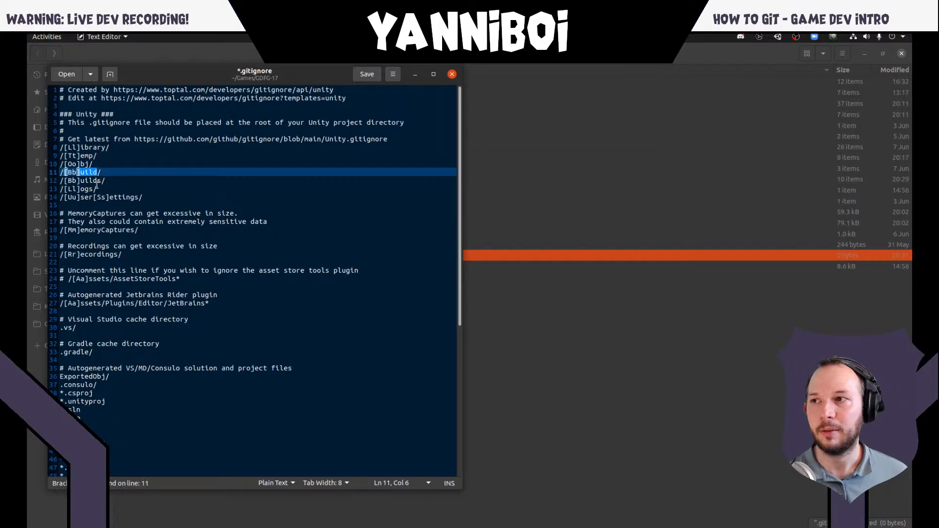
pyautogui.doubleClick(91, 180)
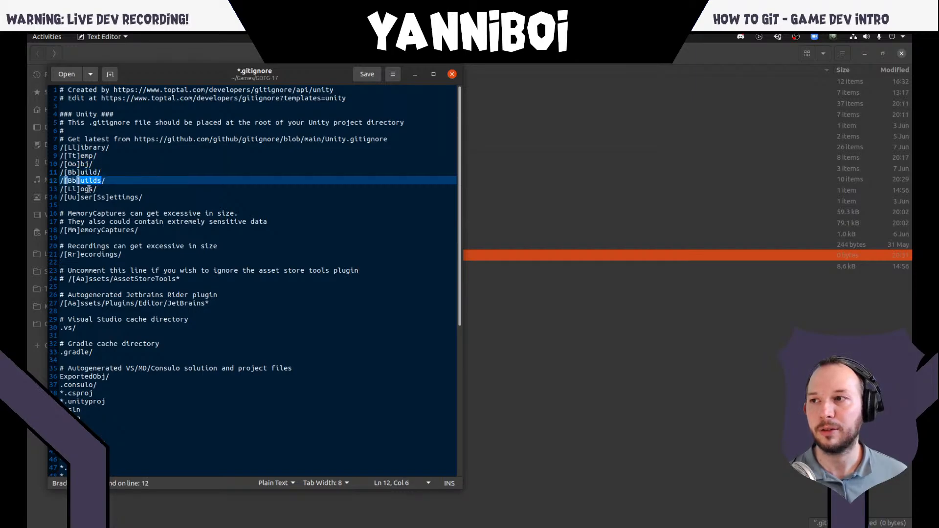
pyautogui.doubleClick(86, 189)
pyautogui.doubleClick(89, 195)
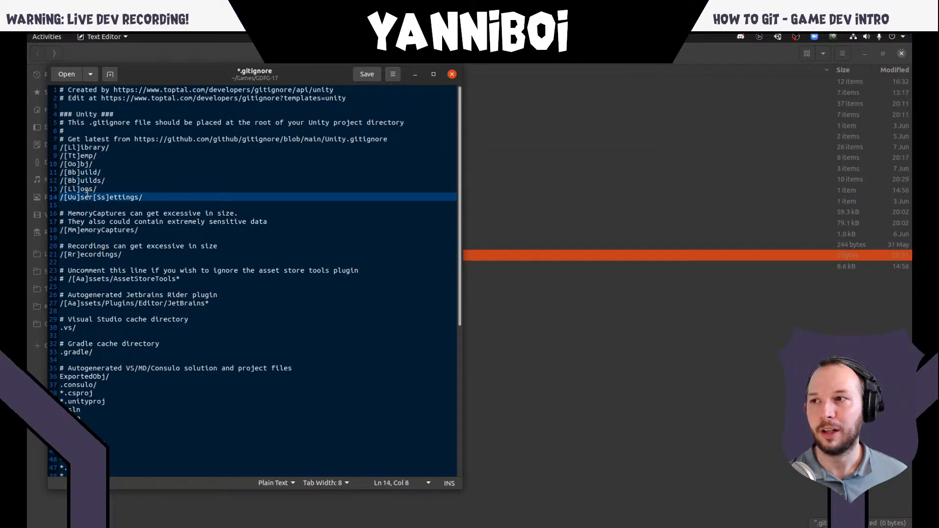
pyautogui.doubleClick(117, 195)
pyautogui.click(123, 179)
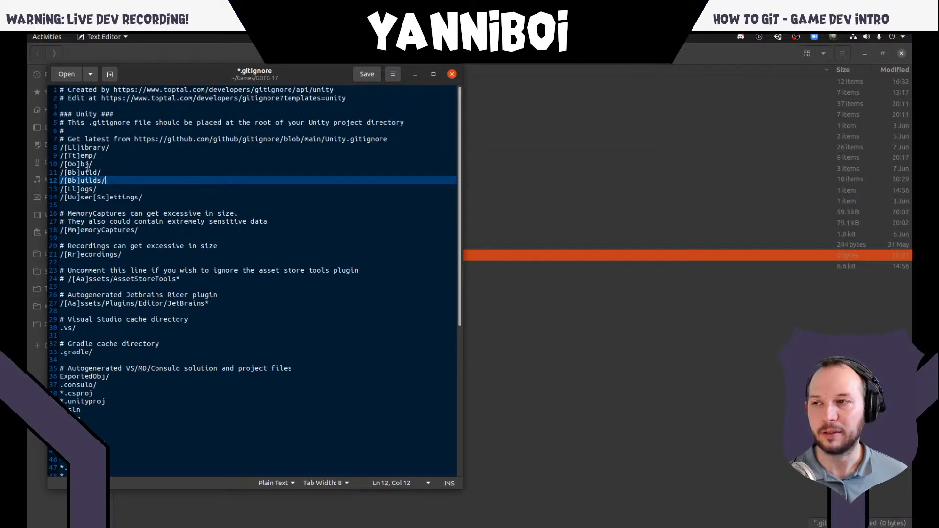
# - Review the remaining rules, from memory captures and recordings through the JetBrains, Visual Studio and Gradle entries to the build file types
pyautogui.click(94, 231)
pyautogui.moveTo(118, 254); pyautogui.dragTo(80, 254)
pyautogui.scroll(-3, 125, 267)
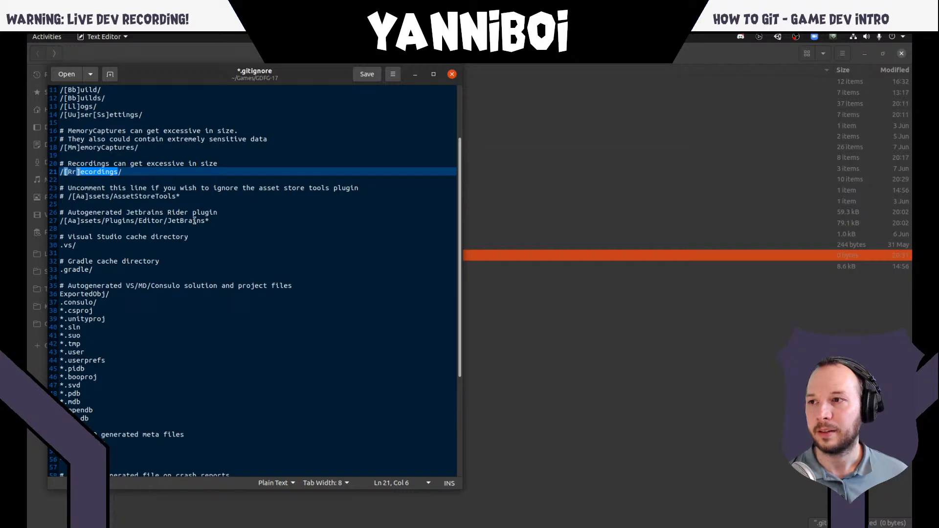
pyautogui.moveTo(205, 220); pyautogui.dragTo(167, 220)
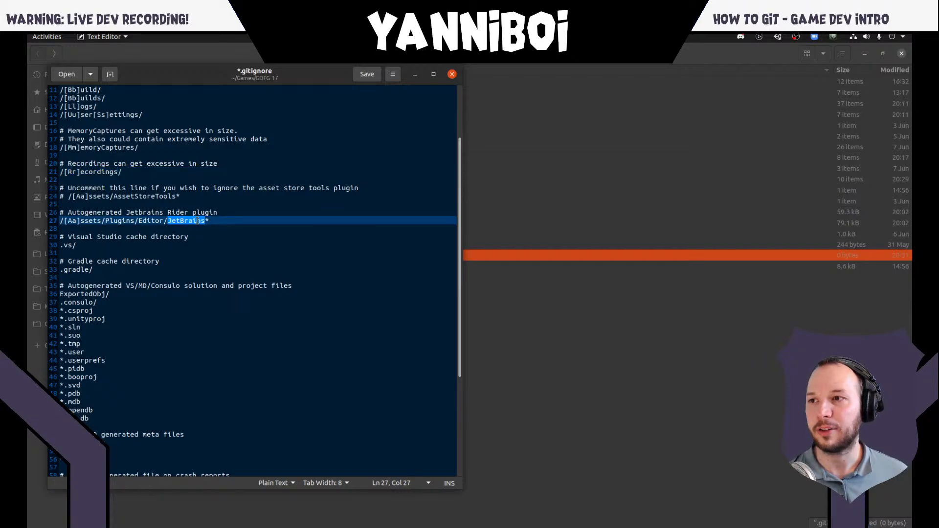
pyautogui.click(104, 244)
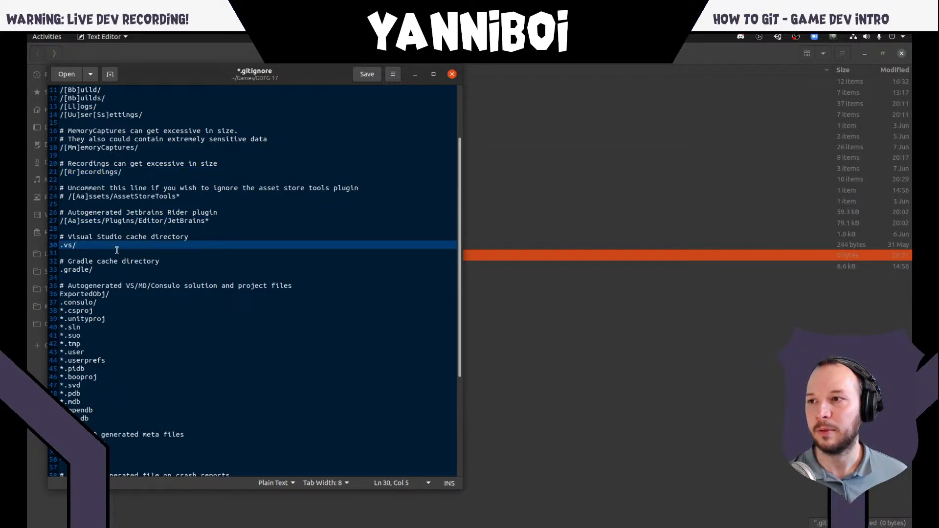
pyautogui.scroll(-2, 117, 251)
pyautogui.click(124, 228)
pyautogui.scroll(-5, 127, 270)
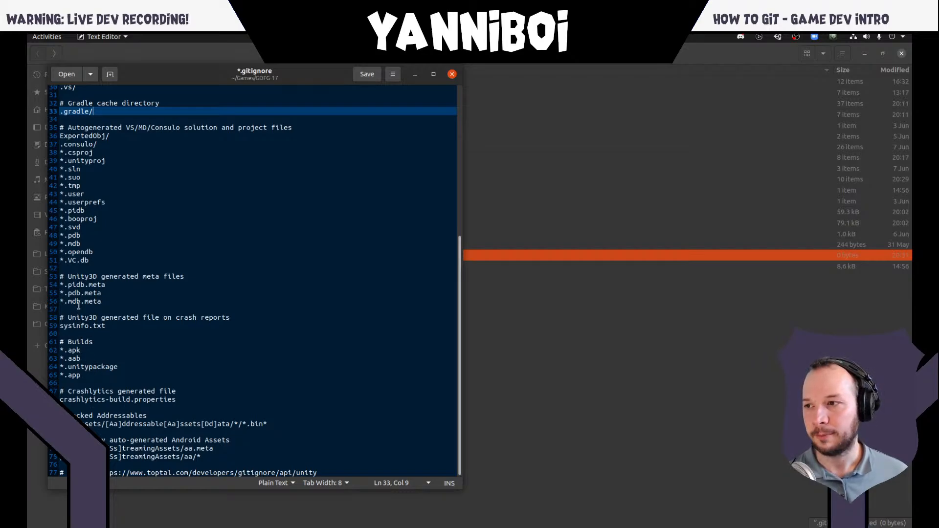
pyautogui.moveTo(83, 360); pyautogui.dragTo(81, 351)
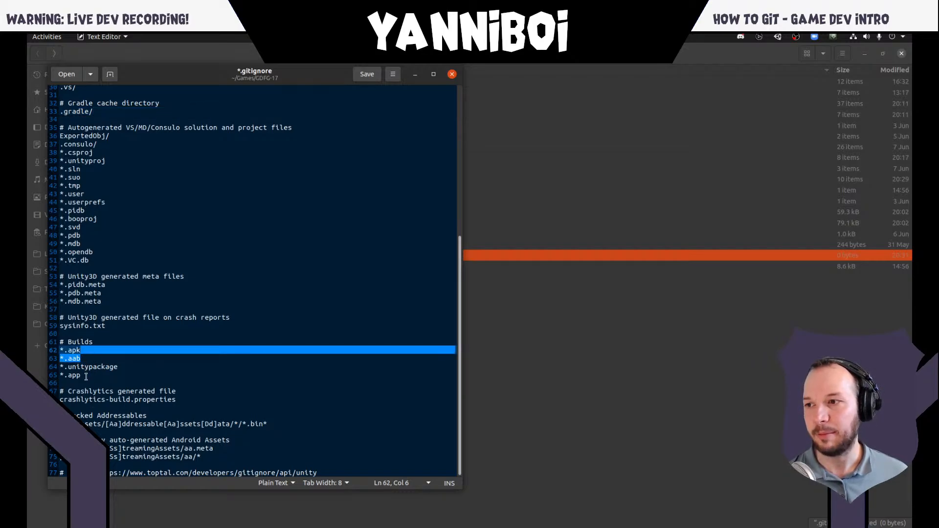
pyautogui.click(86, 377)
pyautogui.press('Up')
pyautogui.press('Up')
pyautogui.press('Up')
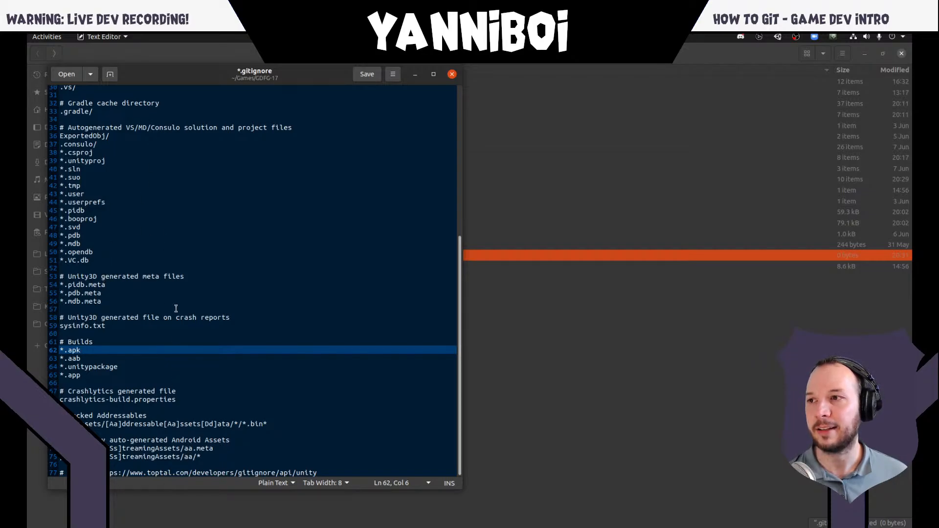
# - Save the .gitignore file with the pasted Unity rules
pyautogui.scroll(10, 176, 308)
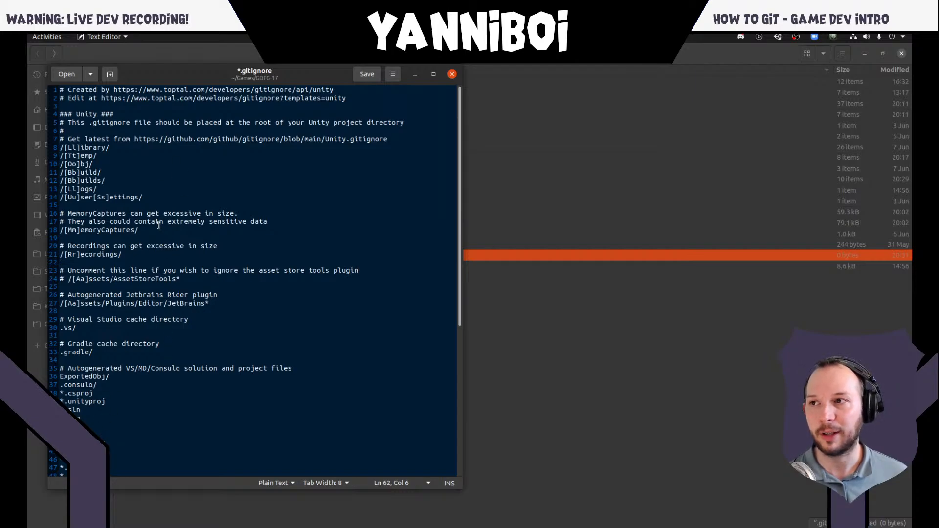
pyautogui.click(210, 180)
pyautogui.hotkey('ctrl', 's')
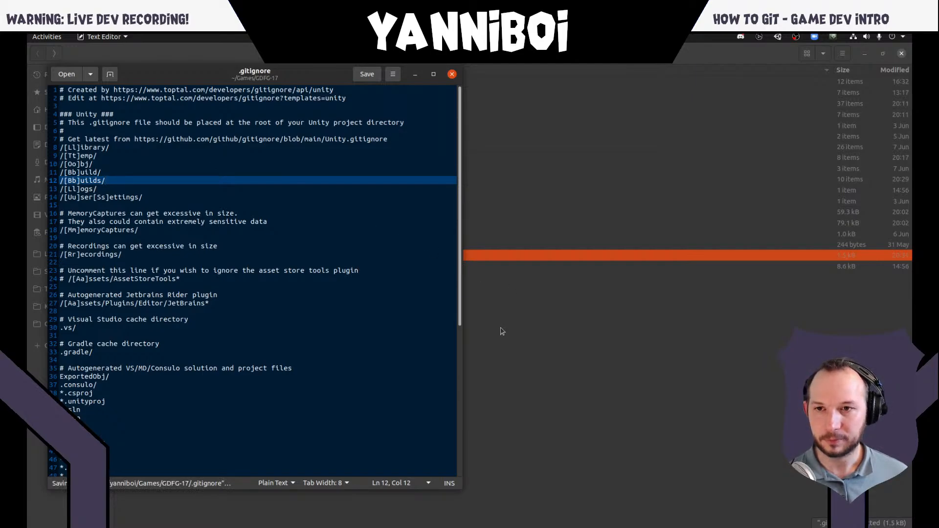
# - Switch to the terminal and run git status to check which files are untracked
pyautogui.press('super')
pyautogui.click(643, 376)
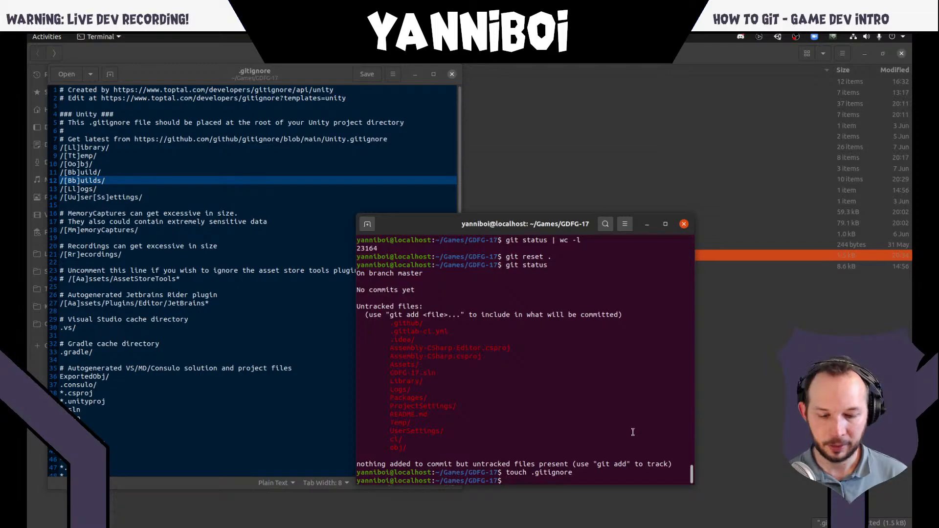
pyautogui.write('git status')
pyautogui.press('Return')
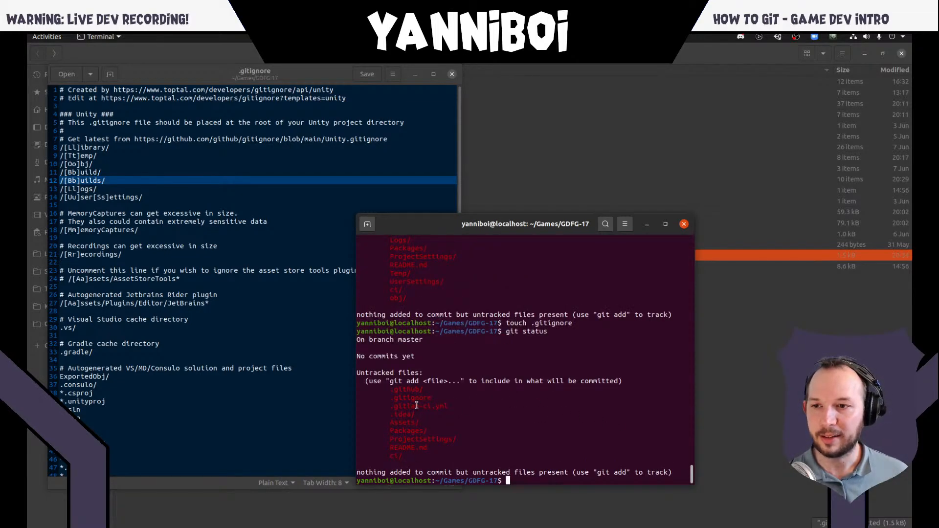
pyautogui.scroll(4, 463, 425)
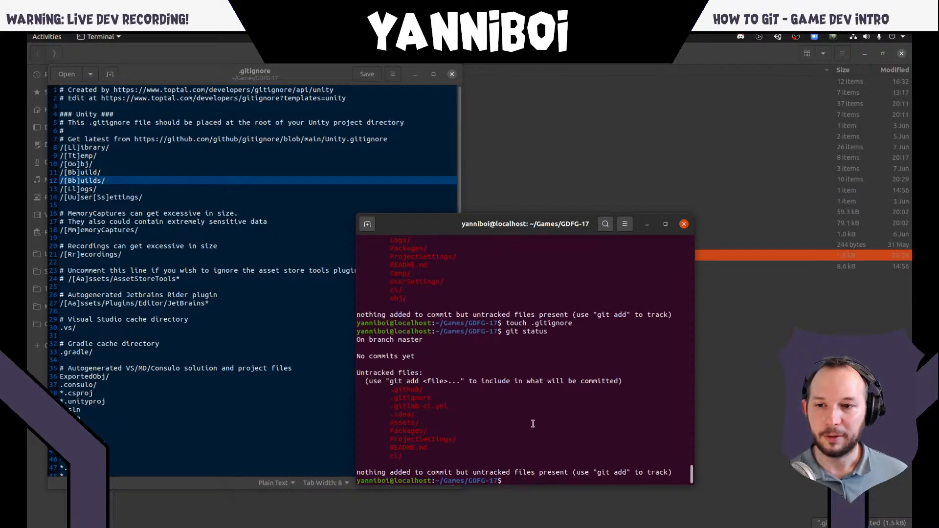
# - Stage all project files with git add . and list the staged files with git status
pyautogui.write('git add .')
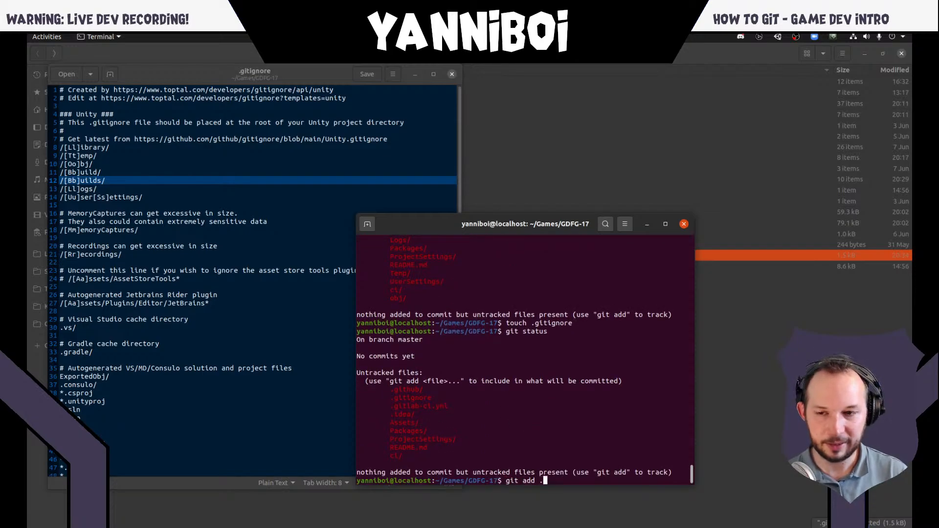
pyautogui.press('Return')
pyautogui.write('git status')
pyautogui.press('Return')
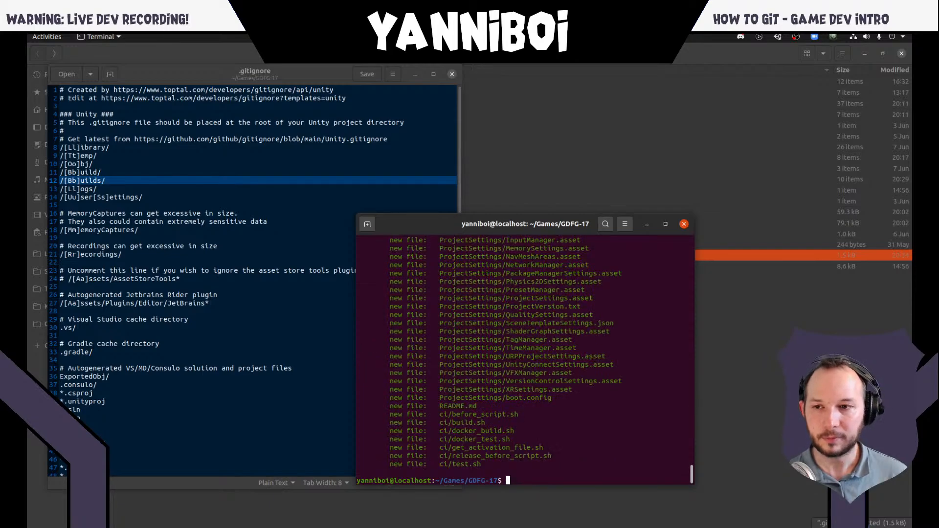
pyautogui.scroll(10, 478, 435)
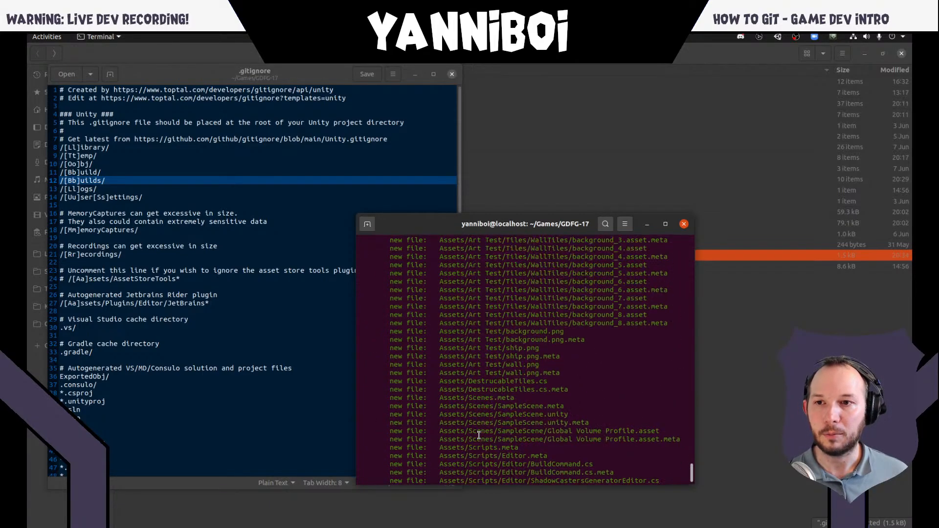
pyautogui.scroll(15, 479, 435)
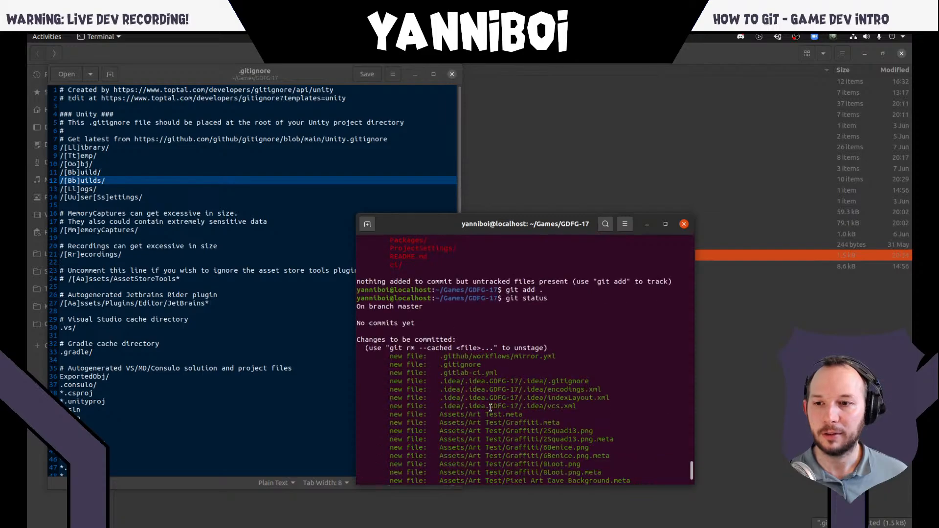
# - Count the lines of the status output with git status | wc -l
pyautogui.press('Up')
pyautogui.press('Up')
pyautogui.press('Up')
pyautogui.press('Up')
pyautogui.press('Up')
pyautogui.press('Up')
pyautogui.press('Up')
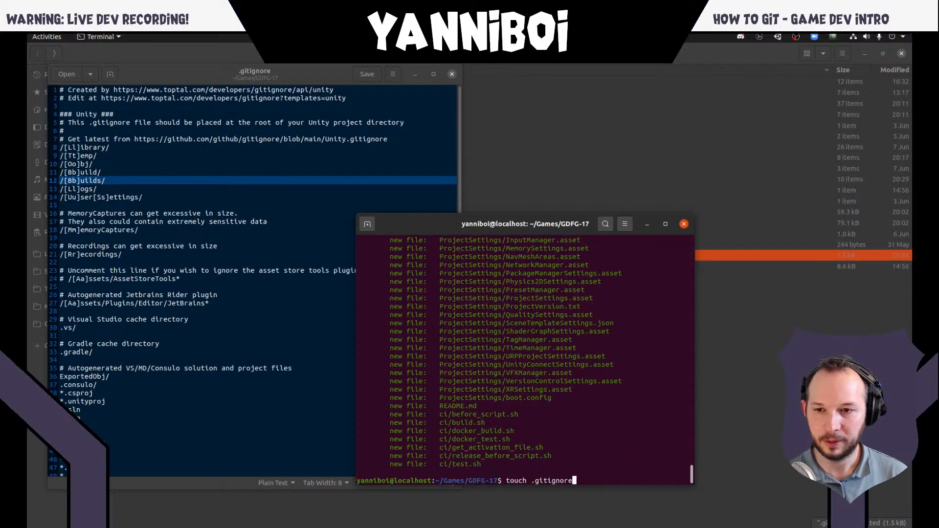
pyautogui.press('Return')
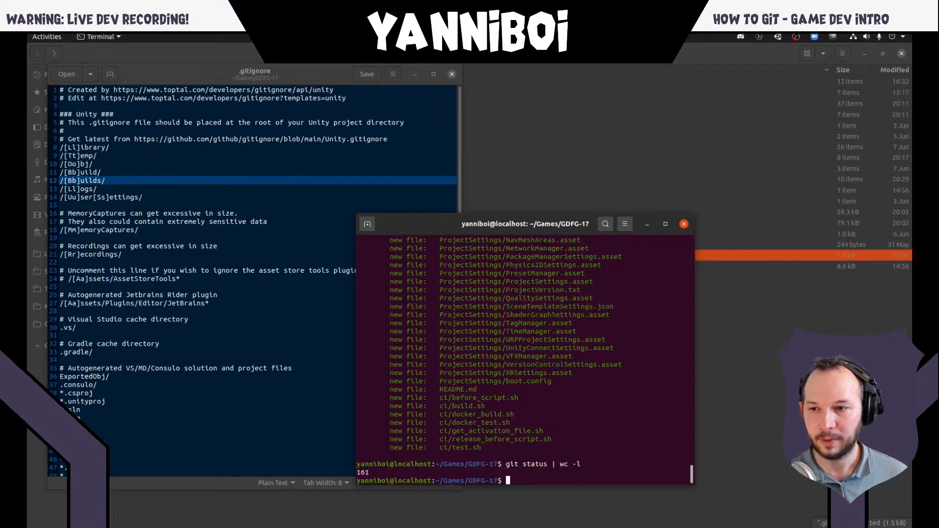
pyautogui.tripleClick(370, 474)
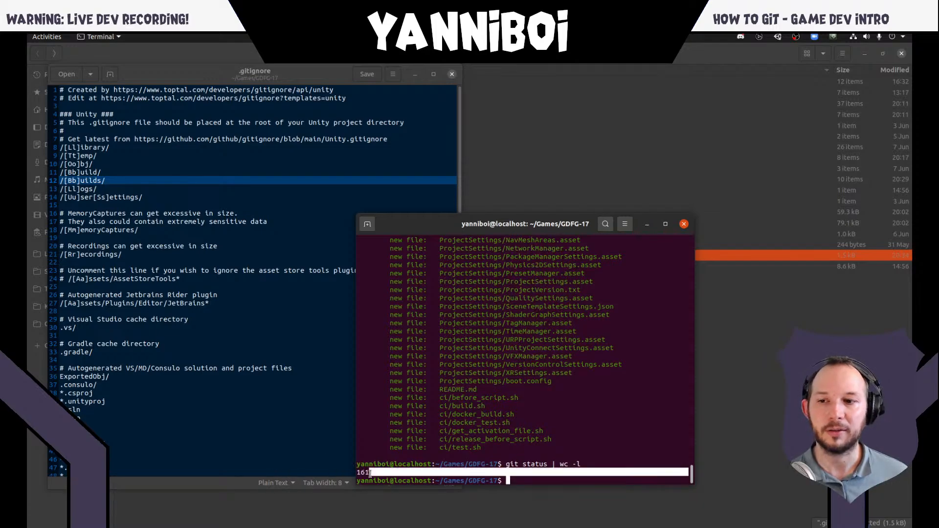
pyautogui.click(372, 473)
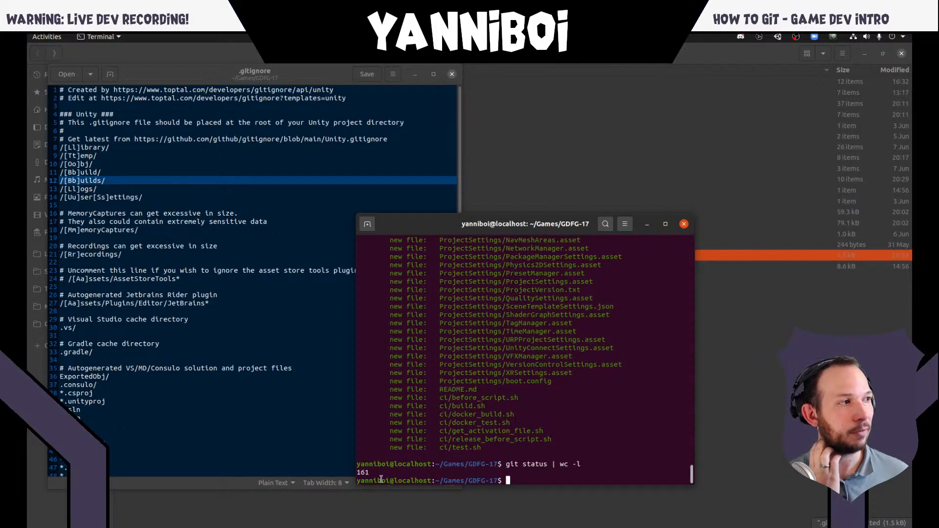
# - Review the list of staged files, from the .github and .idea entries through Assets and ProjectSettings to the ci scripts
pyautogui.scroll(5, 529, 357)
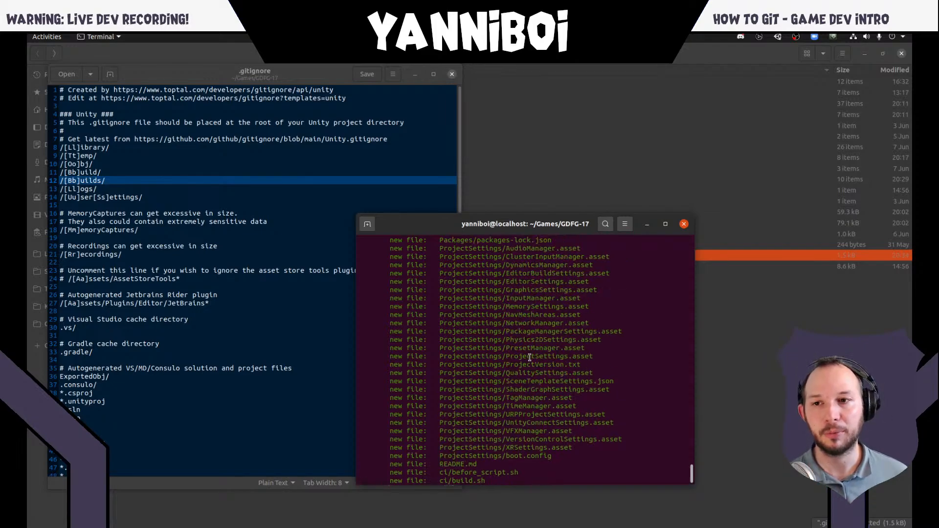
pyautogui.scroll(10, 529, 357)
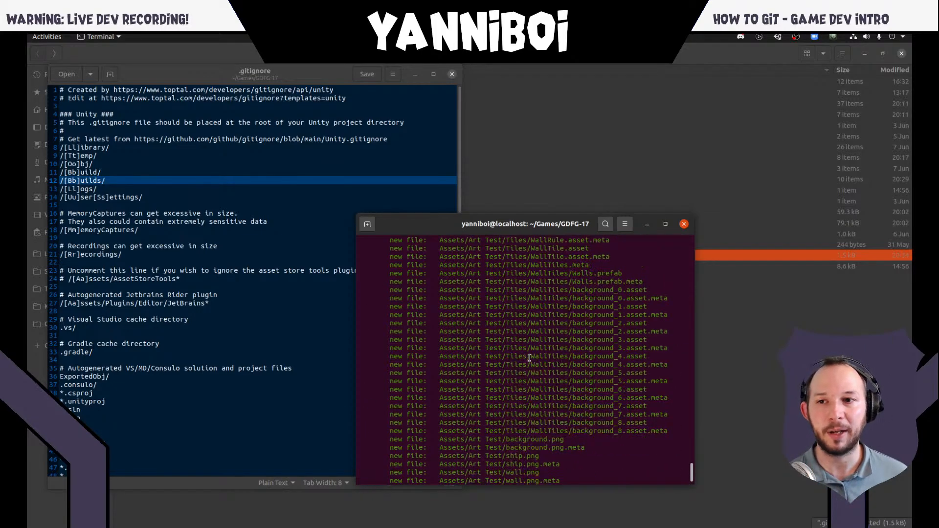
pyautogui.scroll(8, 529, 358)
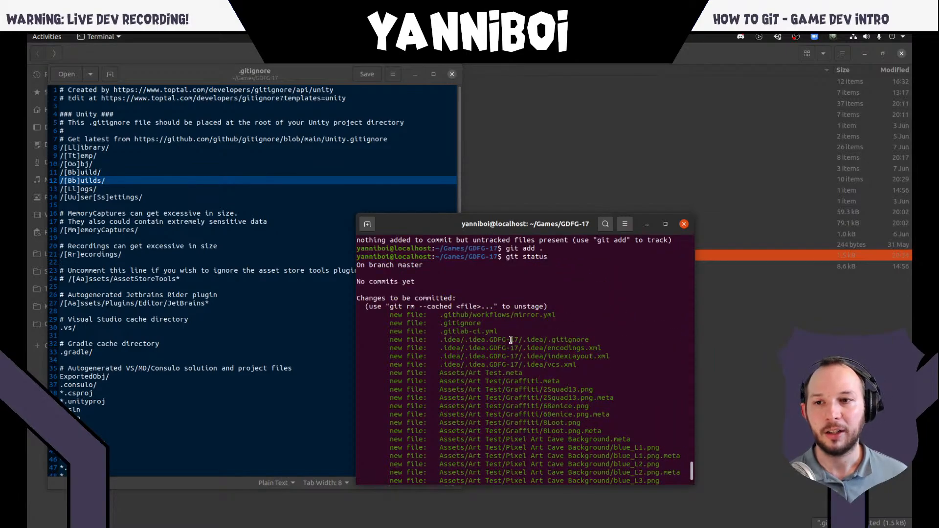
pyautogui.scroll(-12, 510, 339)
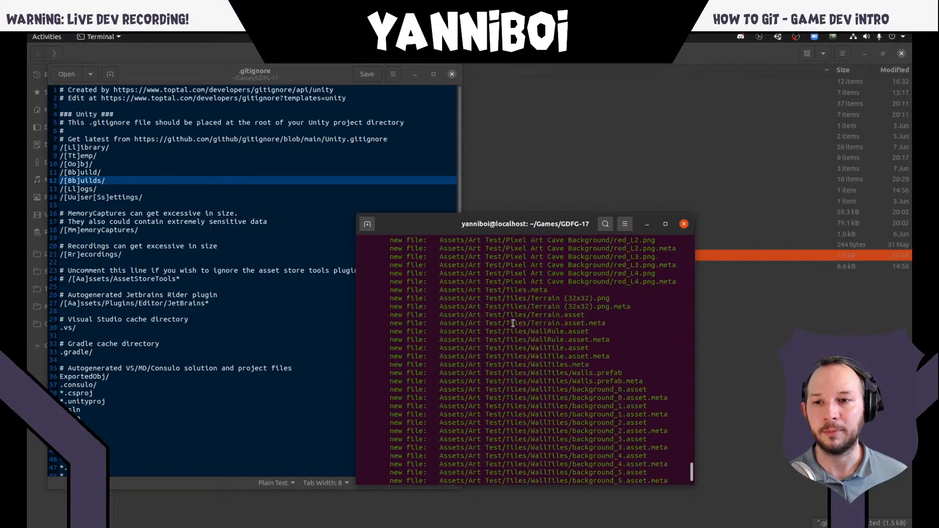
pyautogui.scroll(-15, 511, 323)
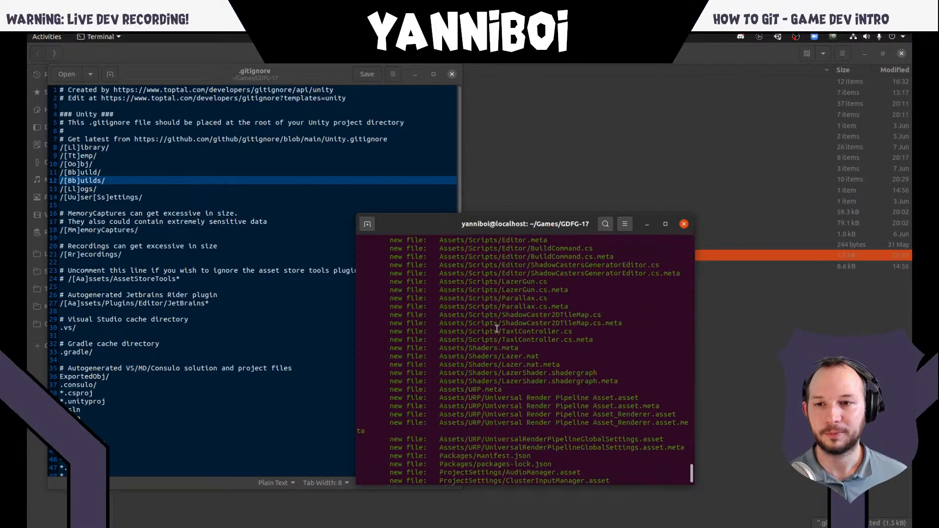
pyautogui.scroll(-2, 497, 366)
pyautogui.scroll(20, 489, 362)
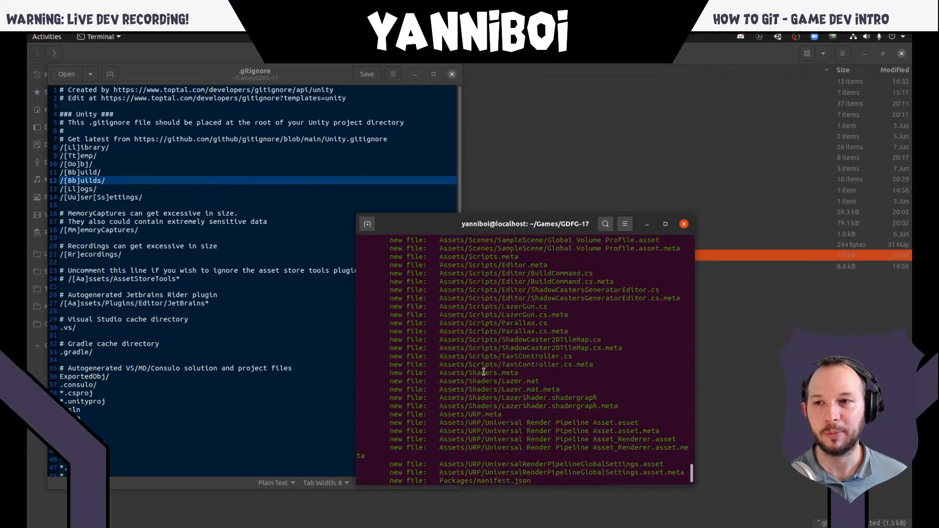
pyautogui.scroll(-12, 445, 371)
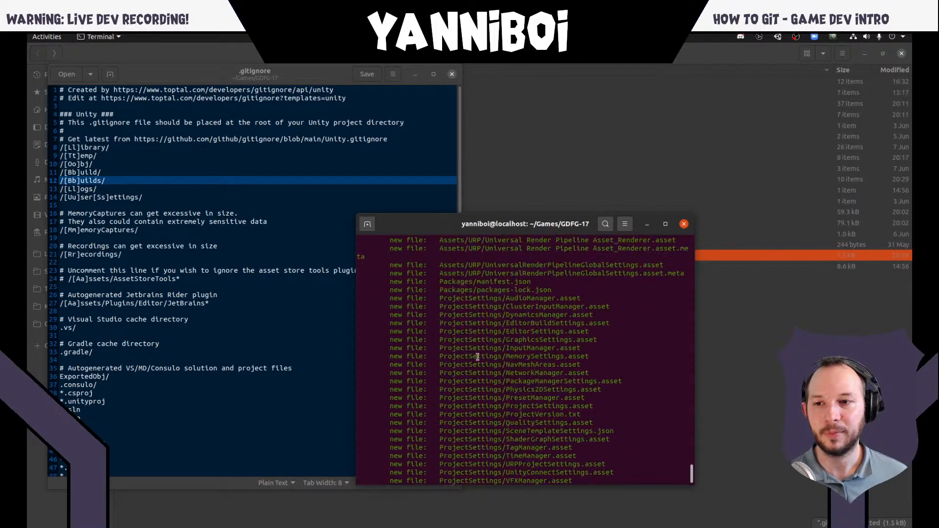
pyautogui.scroll(-5, 491, 369)
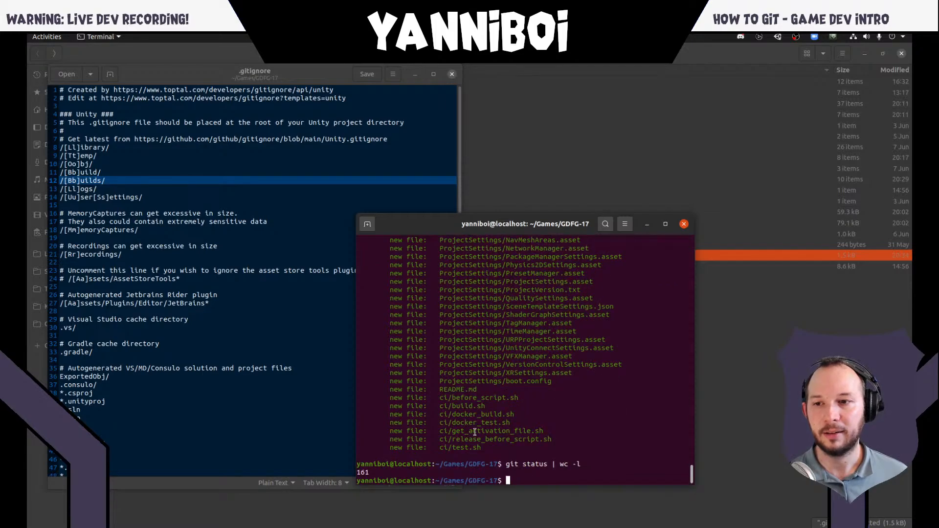
# - Examine the .idea folder entries among the staged files in the git status output
pyautogui.scroll(20, 473, 429)
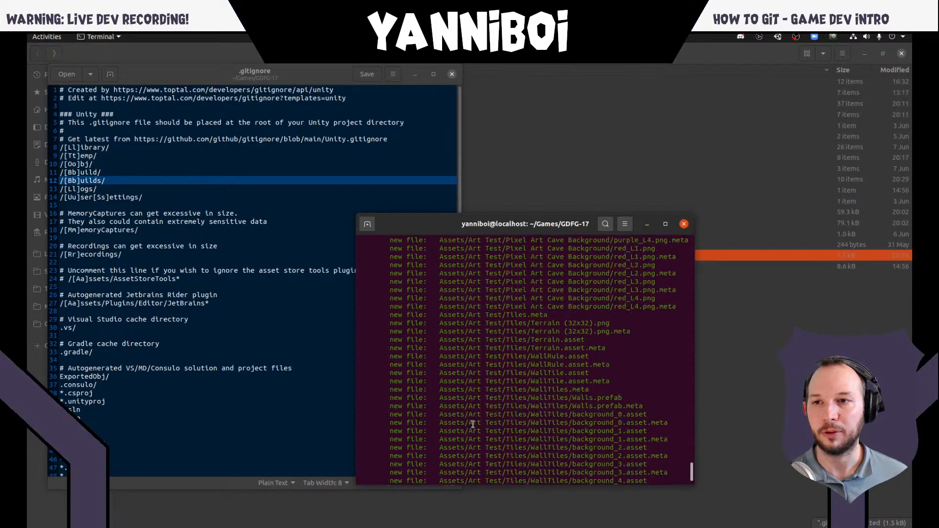
pyautogui.scroll(15, 473, 425)
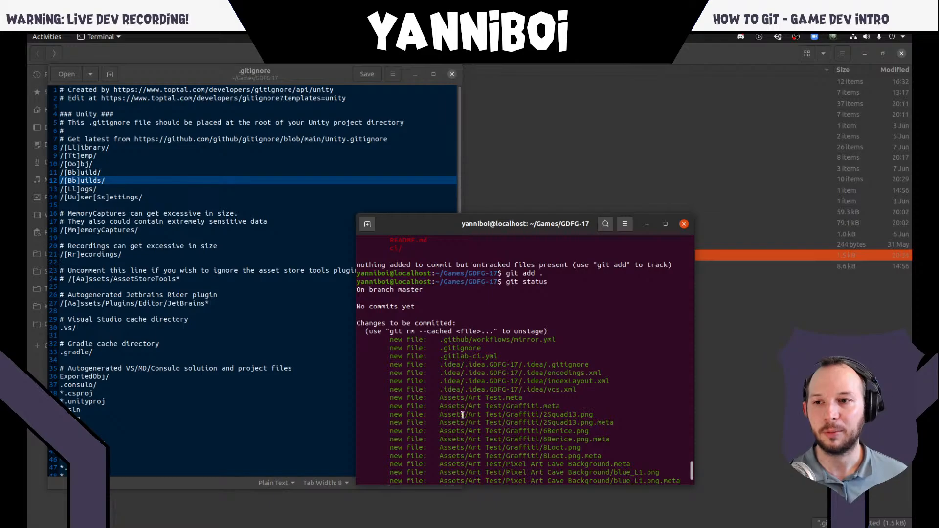
pyautogui.doubleClick(450, 365)
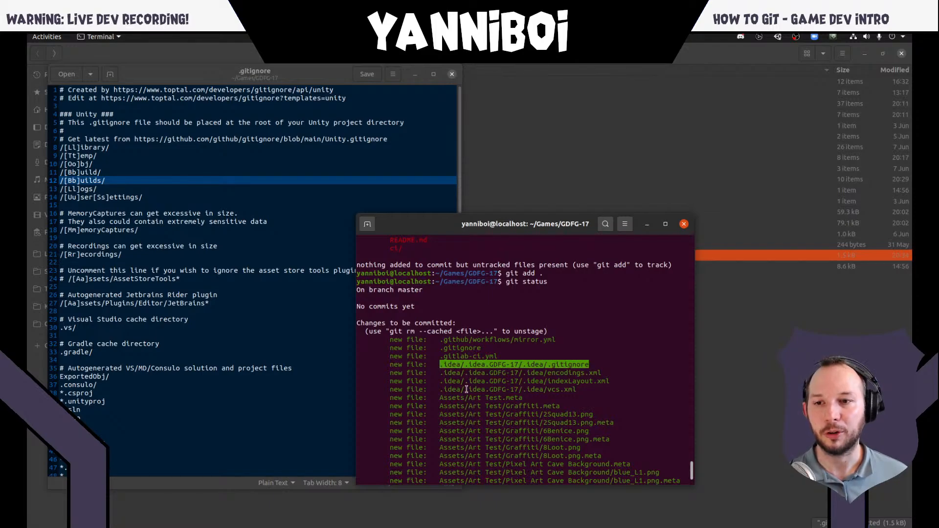
pyautogui.moveTo(440, 365); pyautogui.dragTo(460, 366)
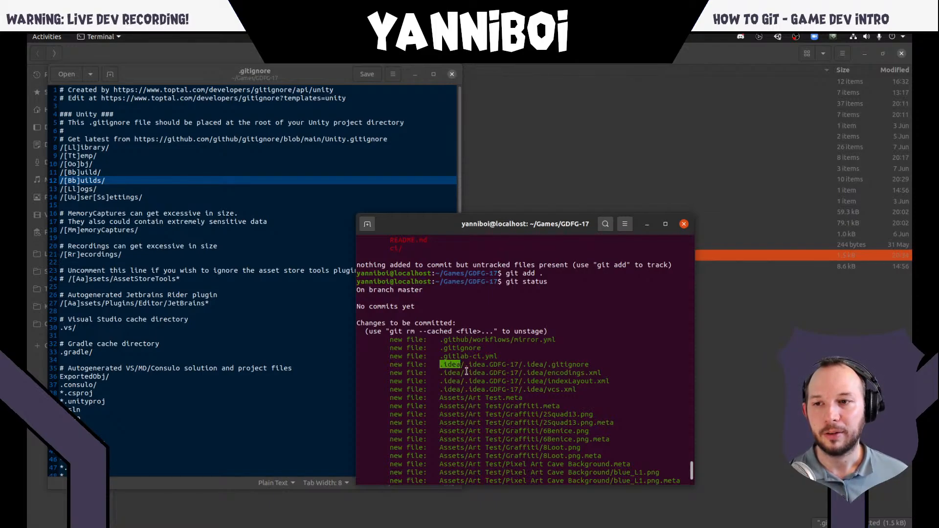
pyautogui.rightClick(452, 366)
pyautogui.click(464, 373)
pyautogui.scroll(-15, 474, 386)
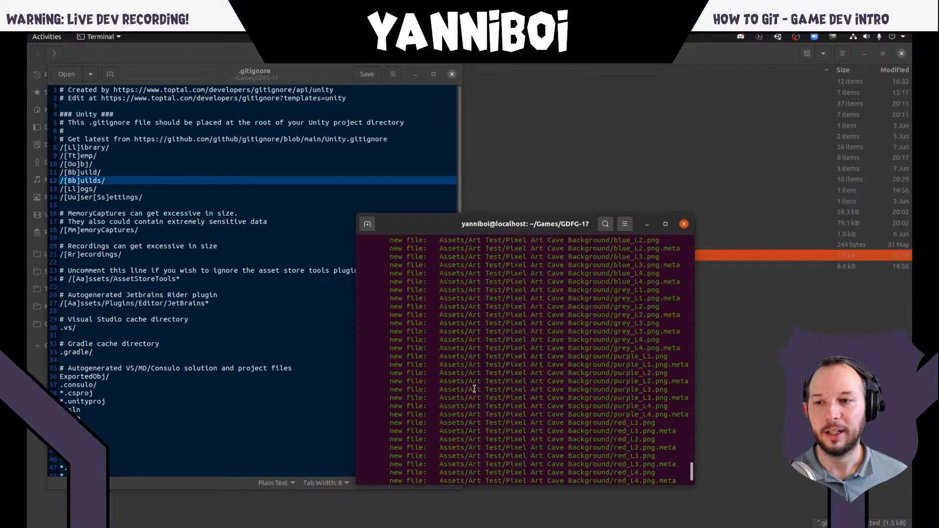
pyautogui.scroll(-15, 467, 396)
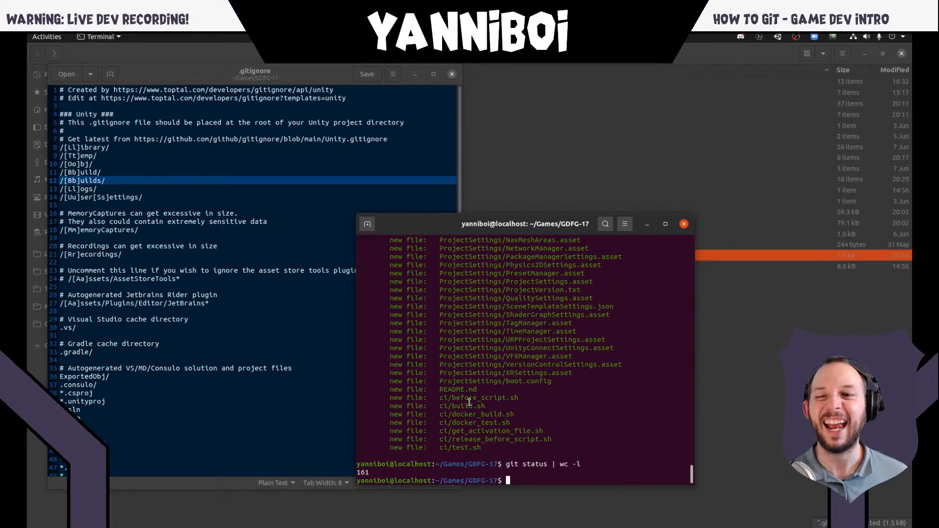
# - Unstage the .idea folder with git reset .idea
pyautogui.write('g')
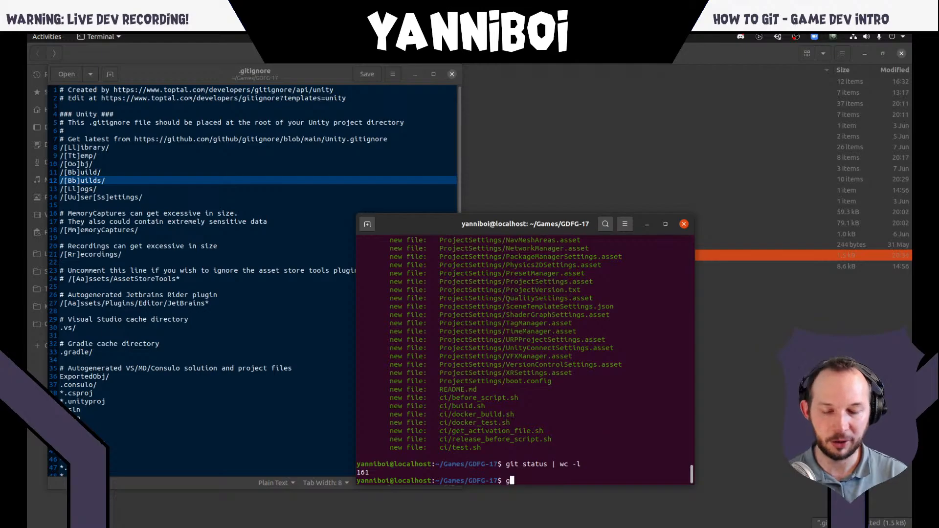
pyautogui.write('it reset ')
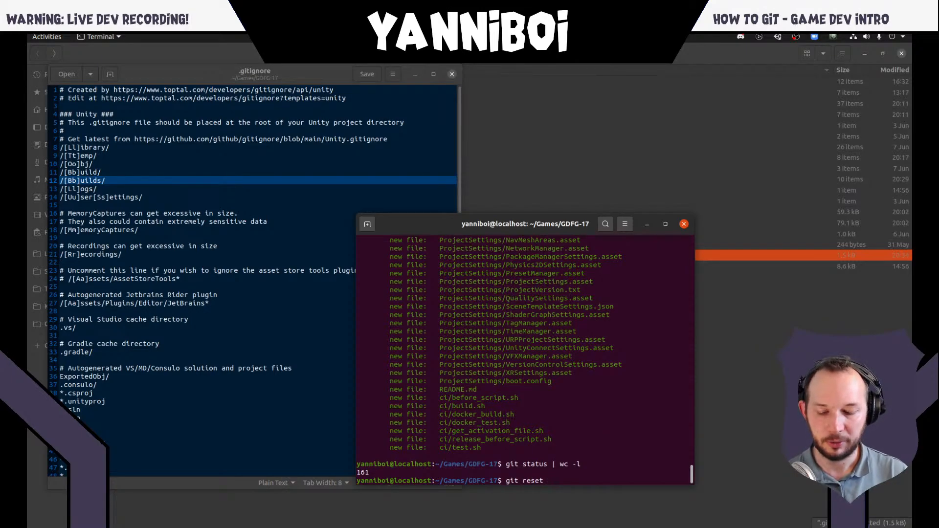
pyautogui.write('.idea')
pyautogui.press('Return')
# - Run git status again and check the .idea folder in both the staged and untracked file lists
pyautogui.write('git status')
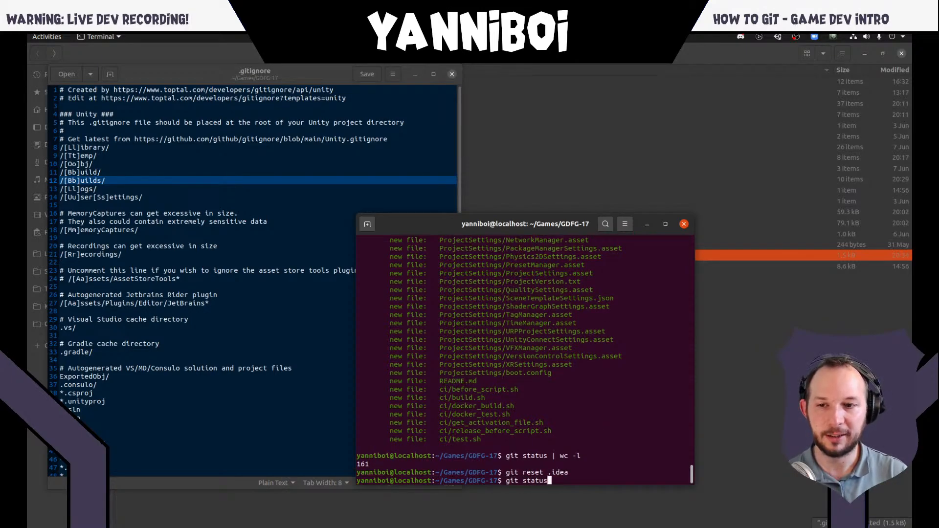
pyautogui.press('Return')
pyautogui.scroll(10, 536, 434)
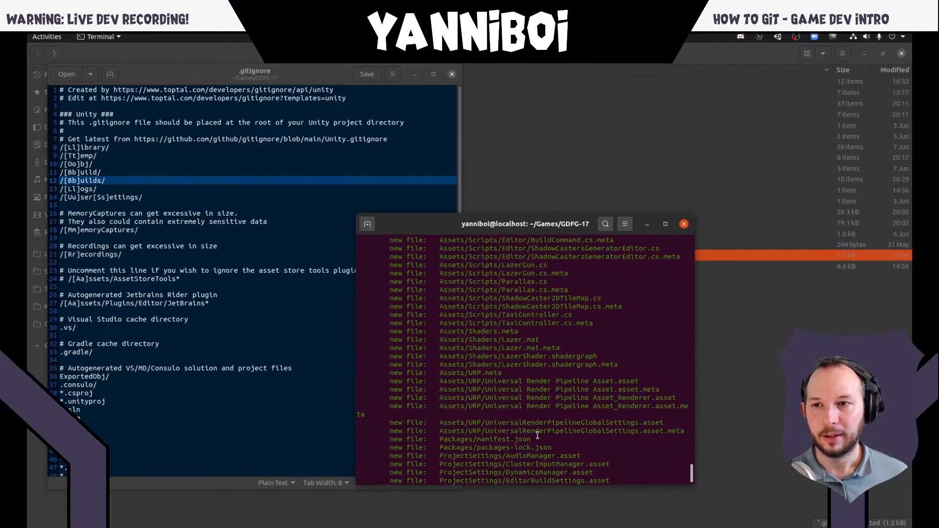
pyautogui.scroll(20, 536, 435)
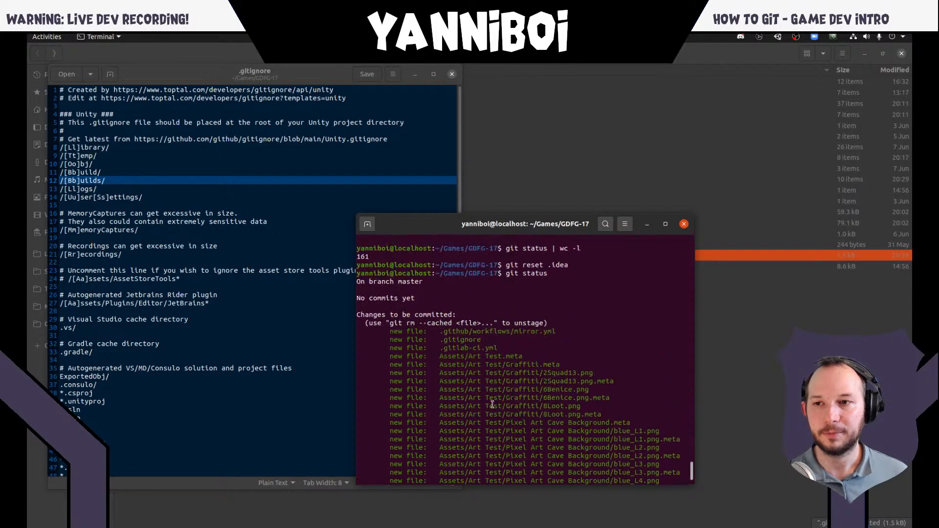
pyautogui.scroll(-20, 492, 404)
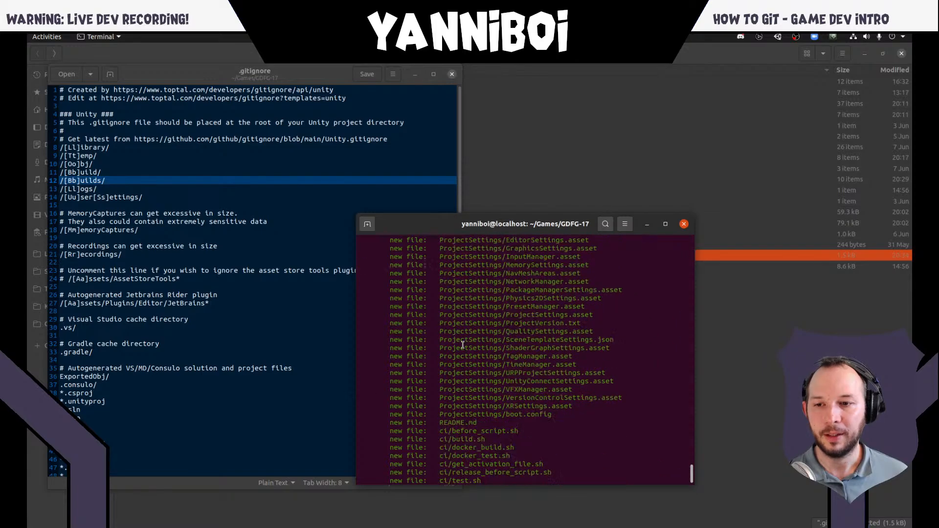
pyautogui.scroll(-2, 462, 345)
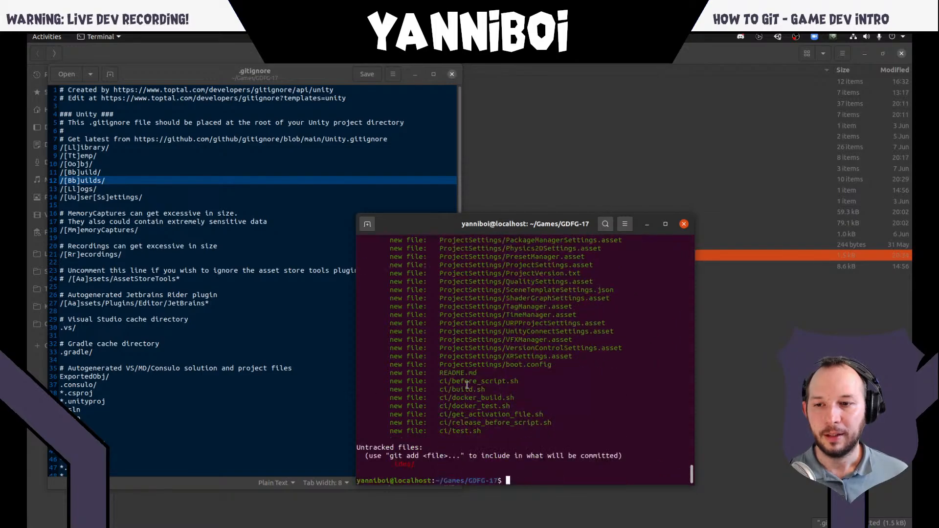
pyautogui.doubleClick(402, 465)
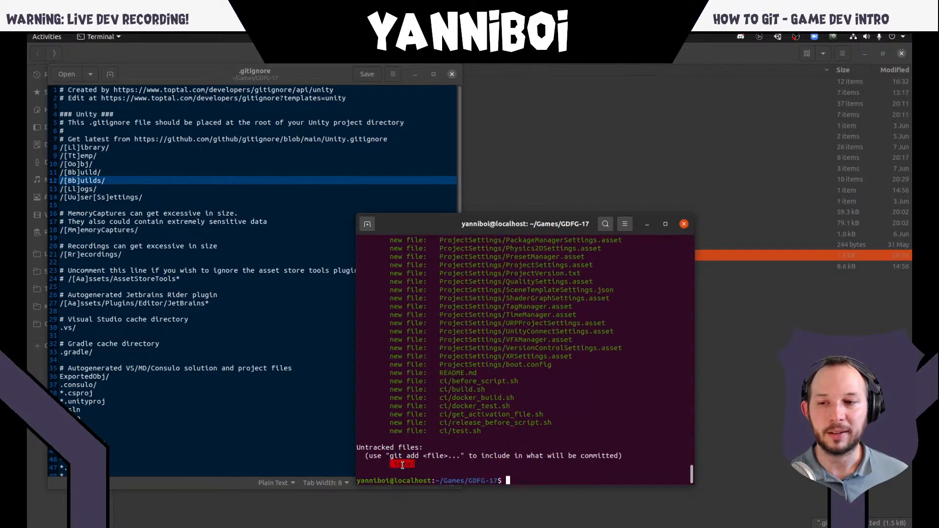
pyautogui.click(408, 464)
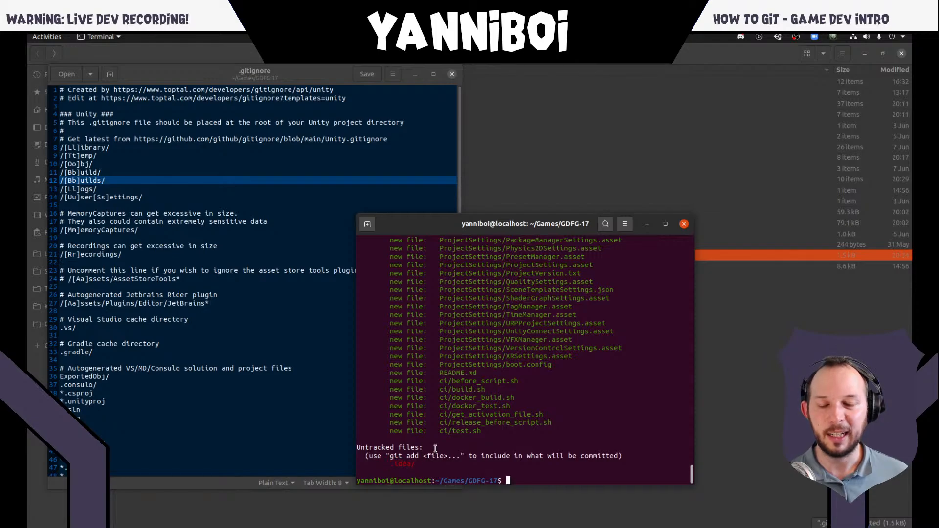
# - View the project's file tree in JetBrains Rider, and switch to the .gitignore file in Text Editor
pyautogui.press('super')
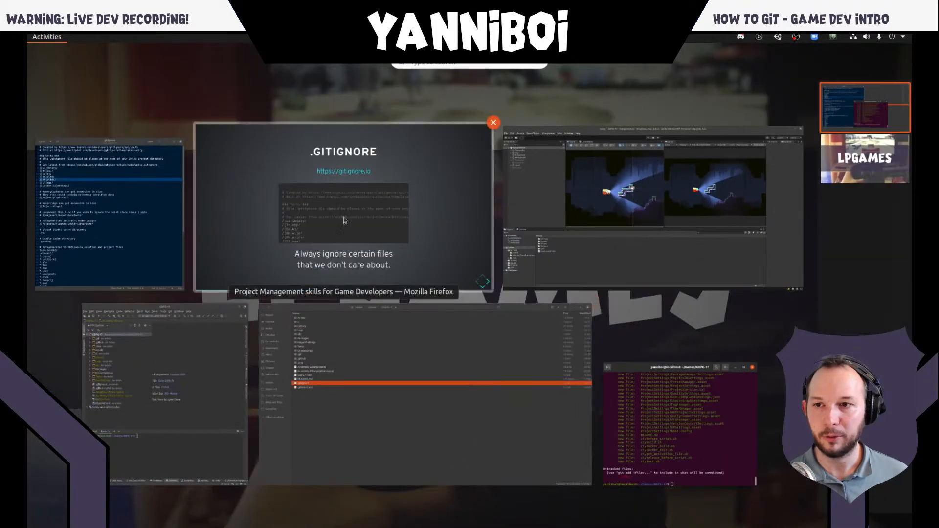
pyautogui.click(200, 359)
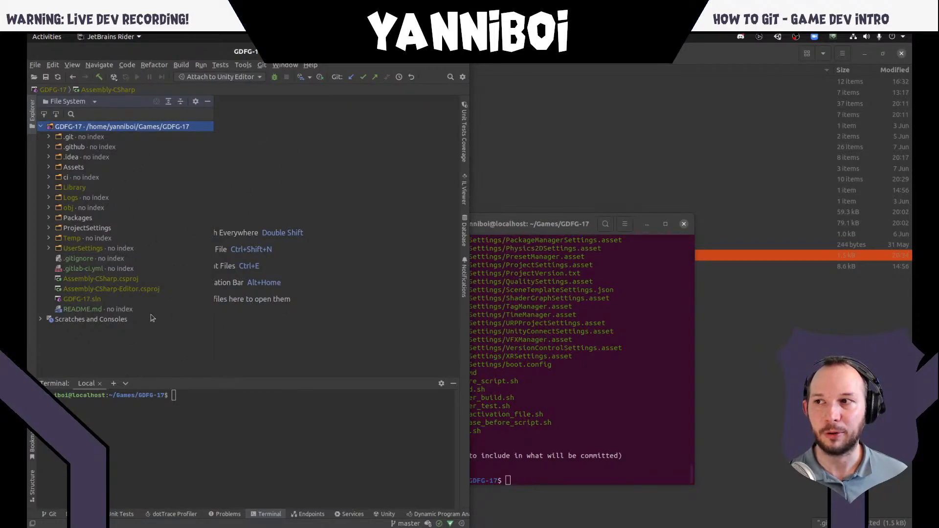
pyautogui.click(532, 407)
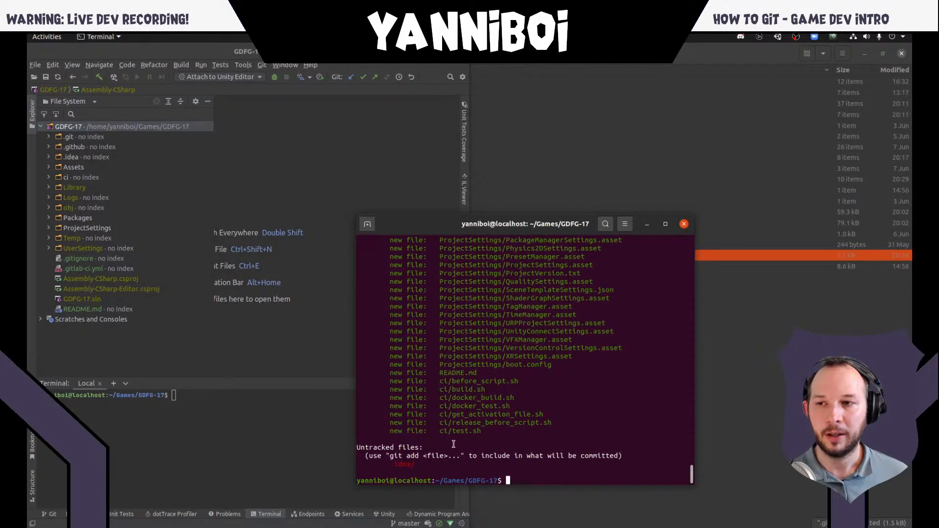
pyautogui.press('super')
pyautogui.click(147, 219)
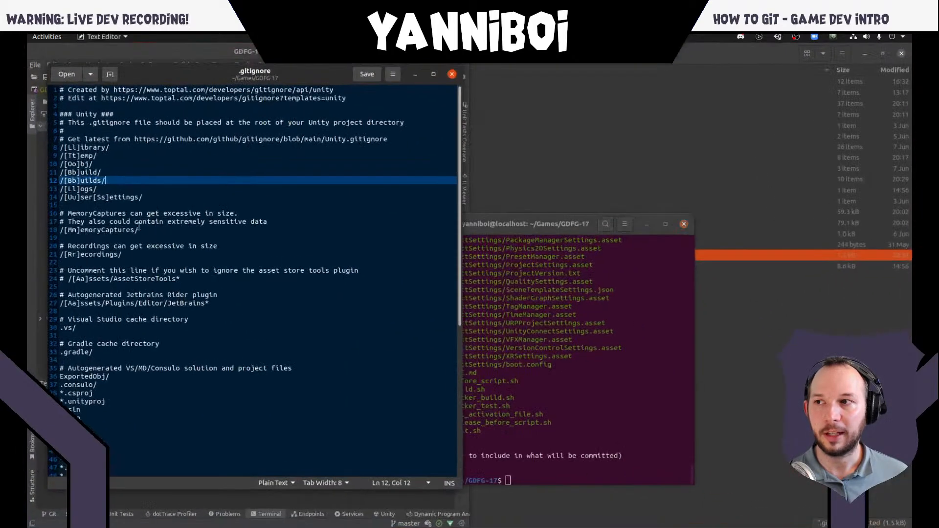
# - Add an ignore rule for the .idea folder below the auto-generated Android Assets rules in .gitignore and save the file
pyautogui.scroll(-10, 128, 184)
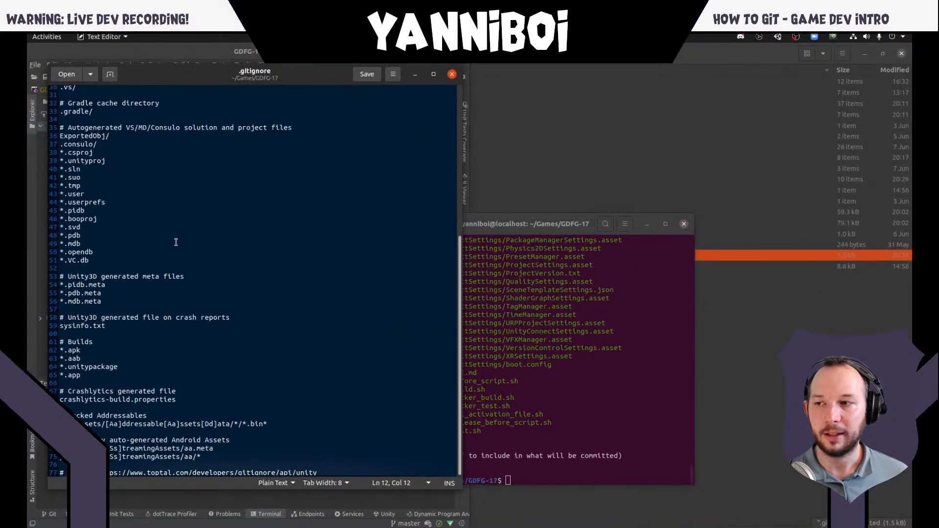
pyautogui.click(229, 454)
pyautogui.press('Return')
pyautogui.press('Return')
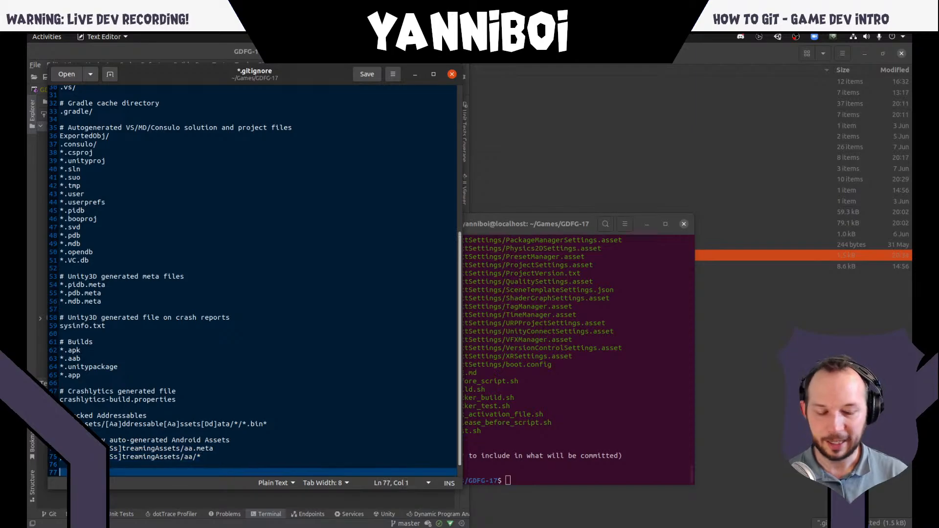
pyautogui.scroll(-1, 276, 447)
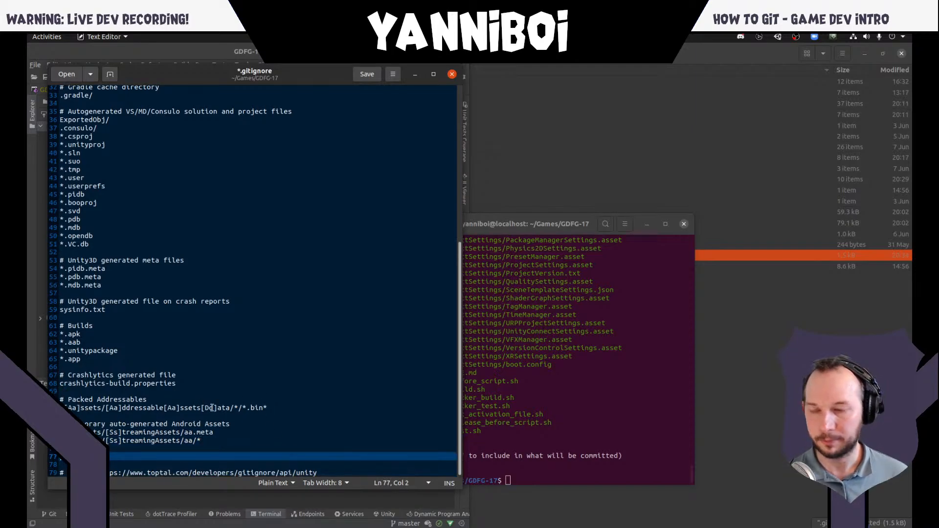
pyautogui.press('BackSpace')
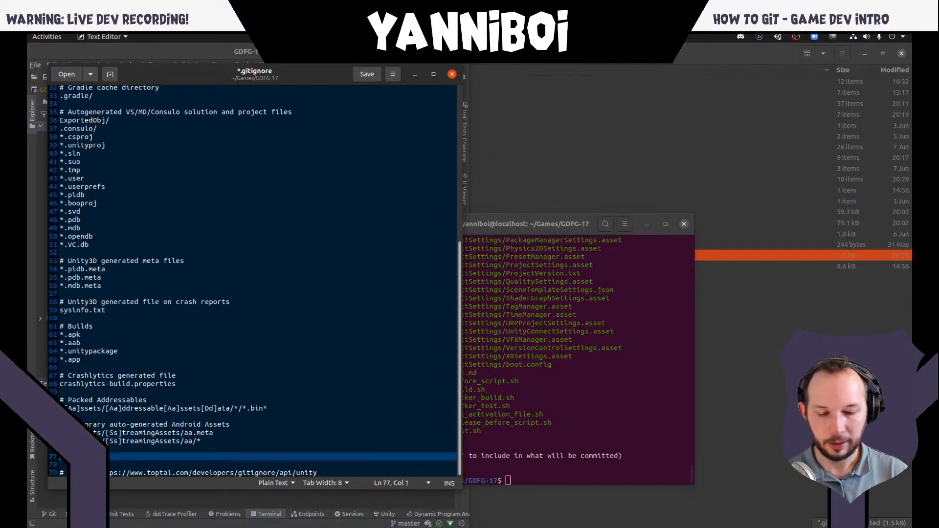
pyautogui.write('#')
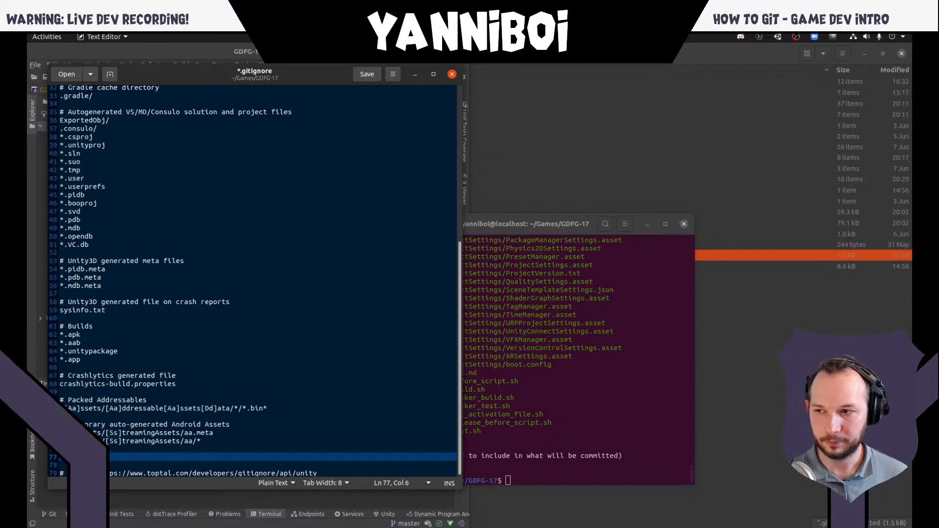
pyautogui.hotkey('ctrl', 's')
# - Run git status in the terminal and review the staged files and the changes not staged for commit
pyautogui.click(626, 446)
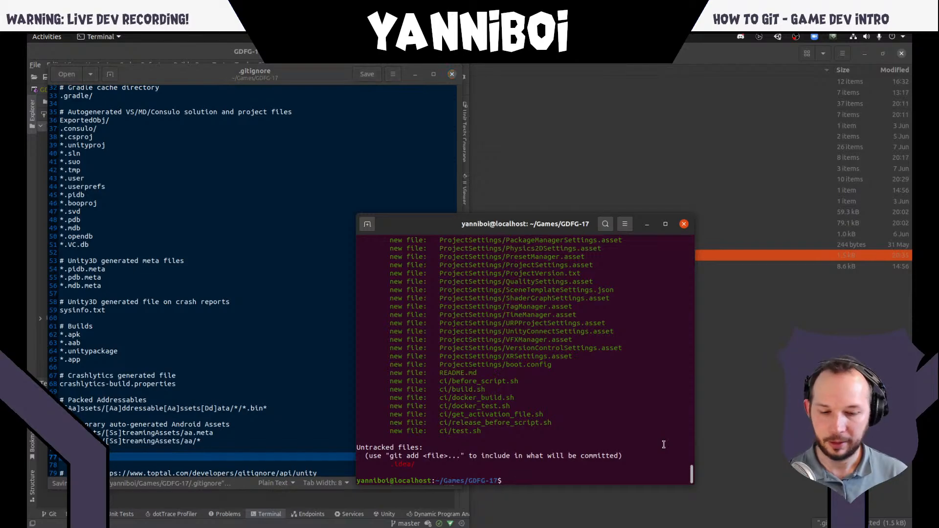
pyautogui.write('git status')
pyautogui.press('Return')
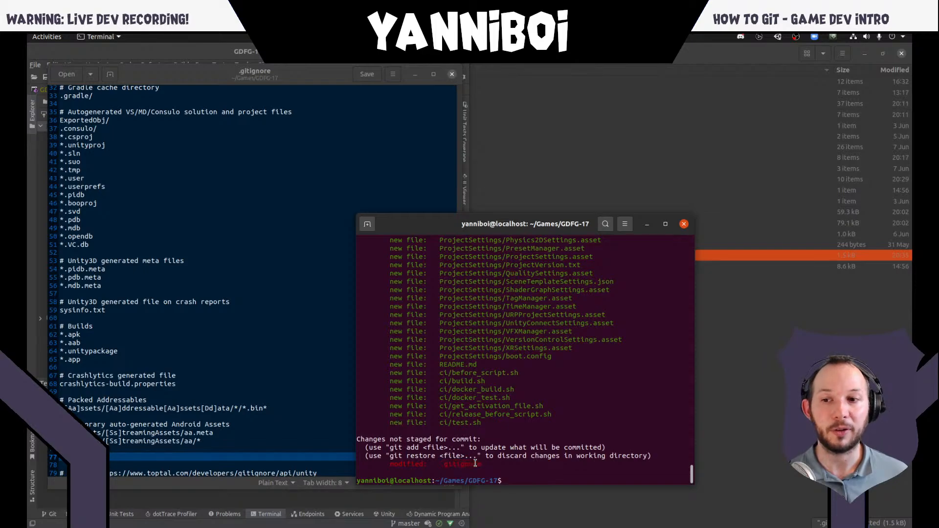
pyautogui.scroll(2, 470, 394)
pyautogui.scroll(-2, 465, 394)
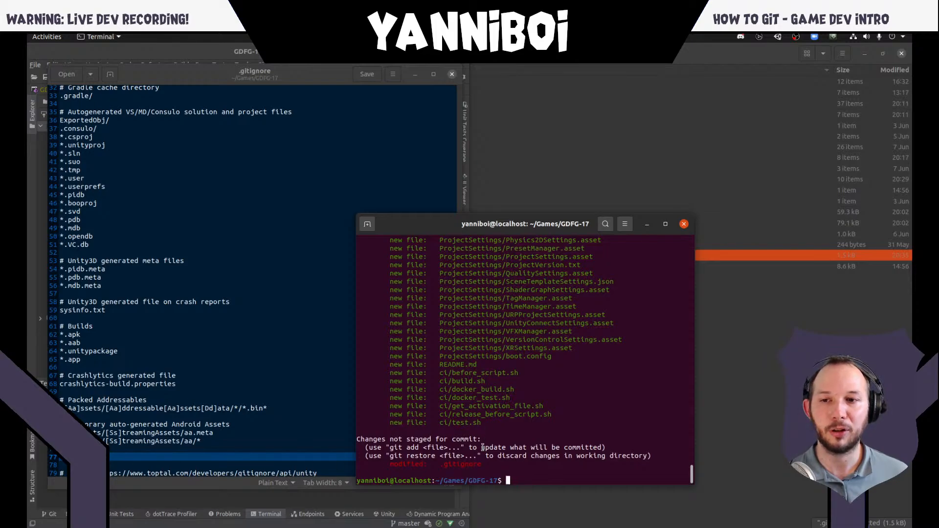
pyautogui.scroll(15, 482, 447)
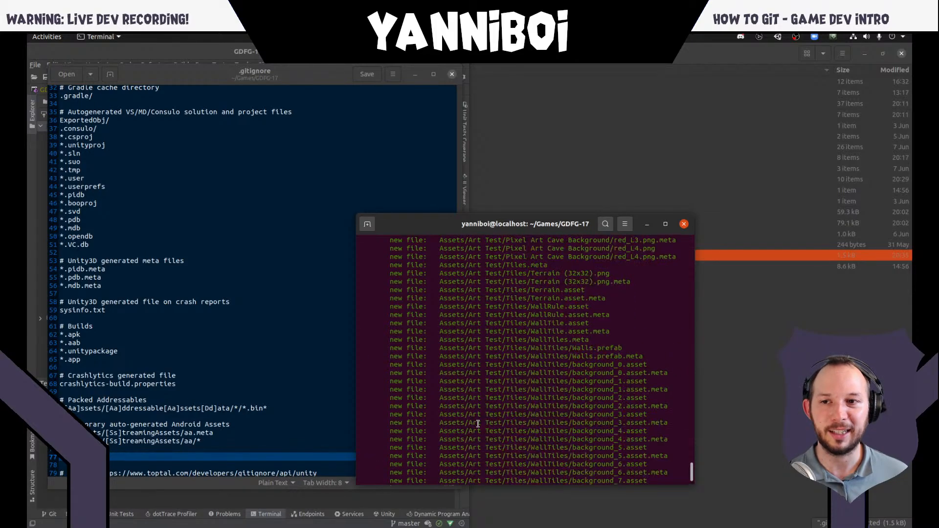
pyautogui.scroll(-15, 478, 423)
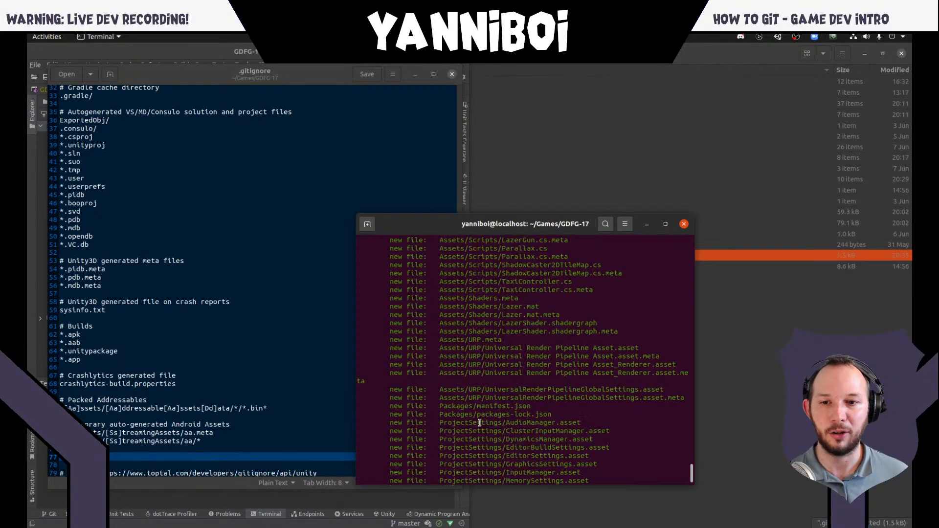
pyautogui.scroll(-10, 480, 423)
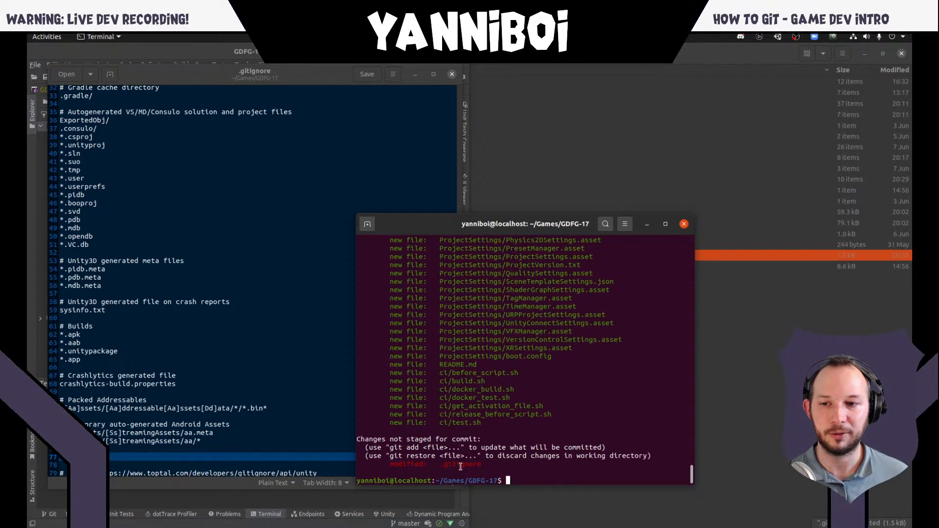
# - Unstage all files with git reset and check the result with git status
pyautogui.write('git reset')
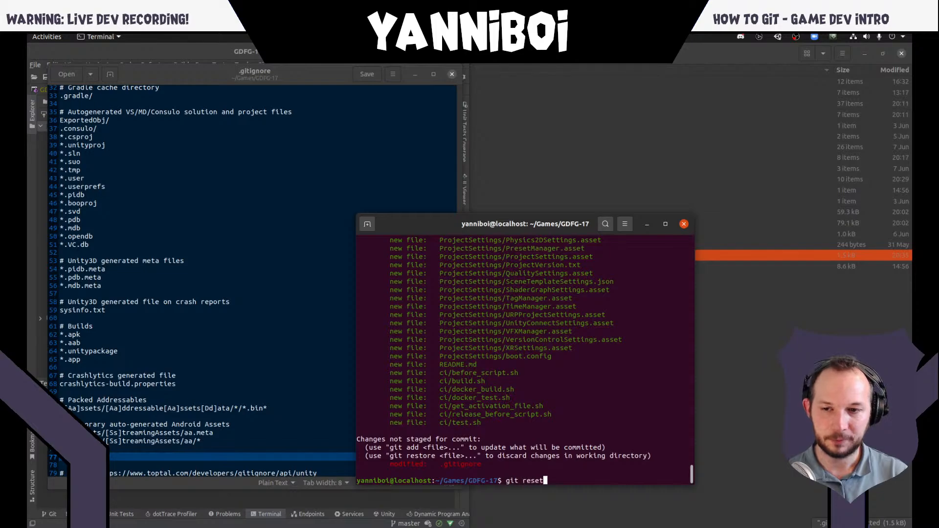
pyautogui.press('Return')
pyautogui.write('git status')
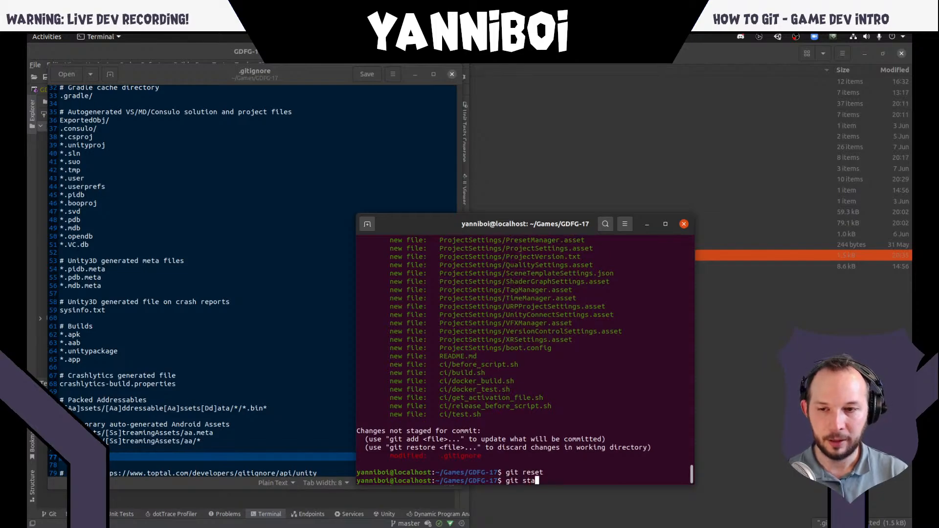
pyautogui.press('Return')
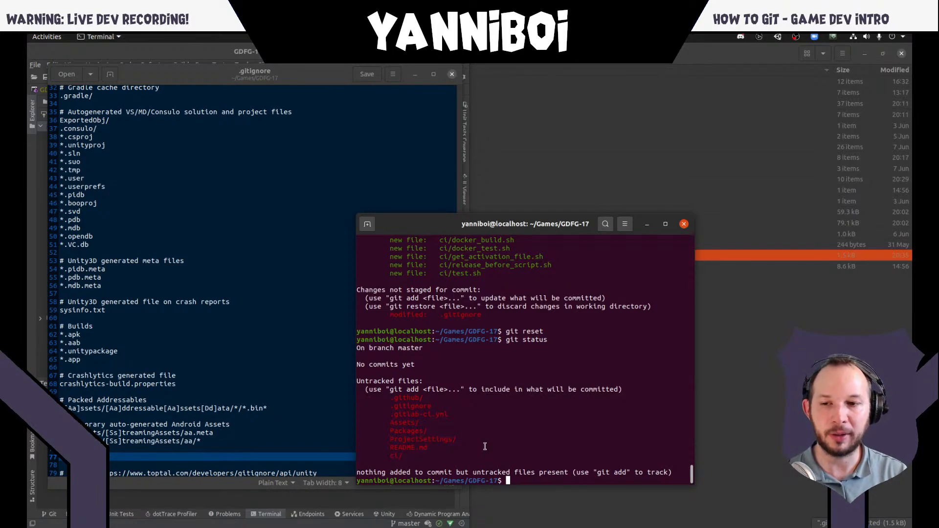
# - Try to commit with the message "Created a new unity project." without staging anything, and check with git status
pyautogui.write('git commit')
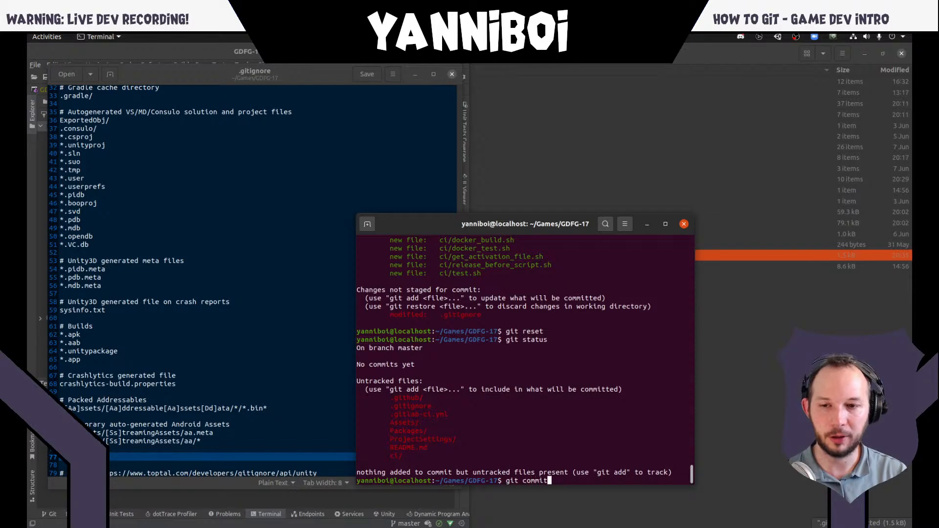
pyautogui.write(' -m ""')
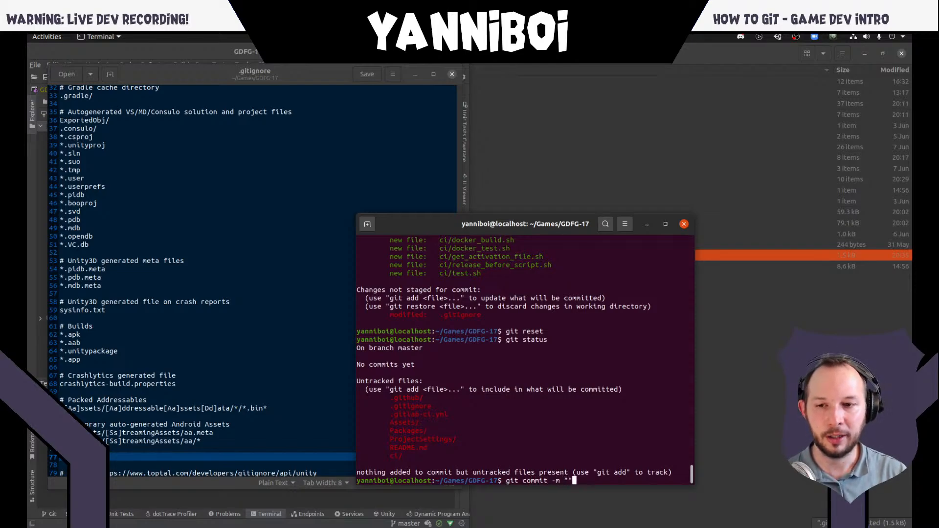
pyautogui.press('Left')
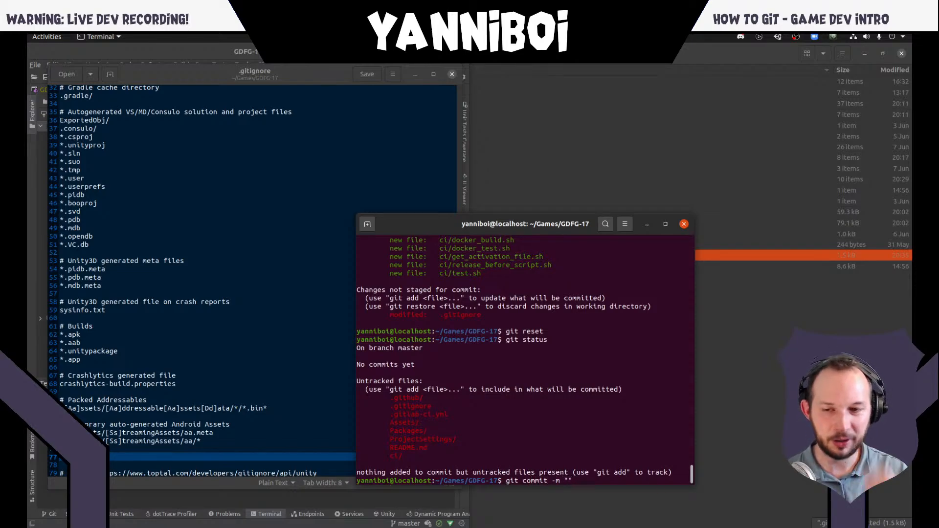
pyautogui.write('Created ')
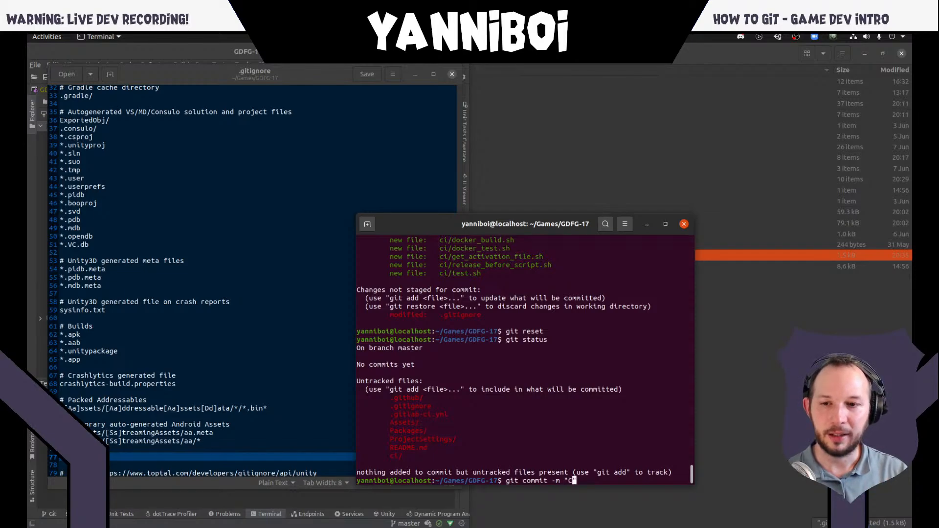
pyautogui.write('a new unity')
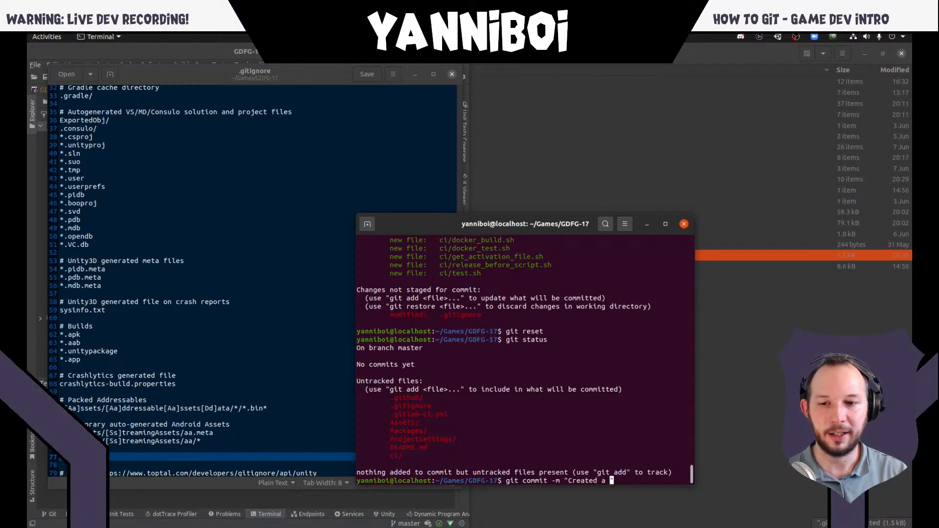
pyautogui.write(' project')
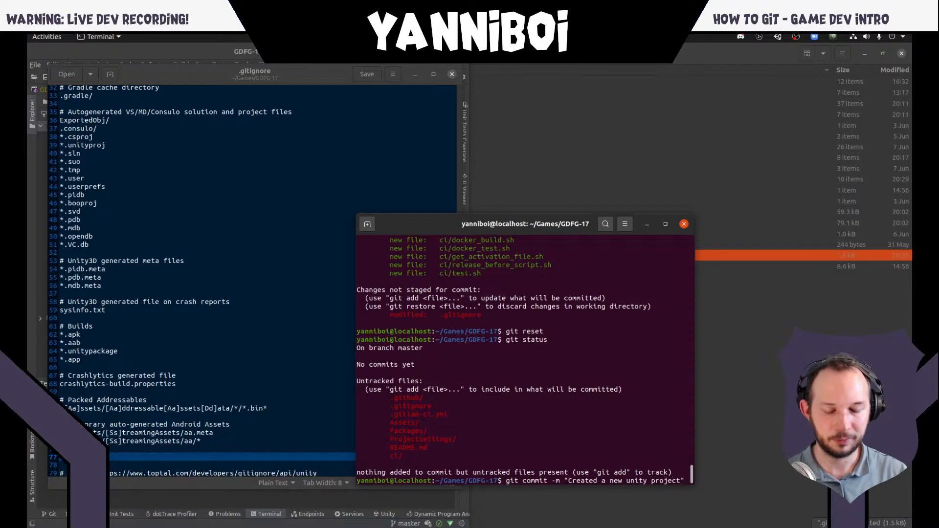
pyautogui.write('.')
pyautogui.press('Return')
pyautogui.write('git')
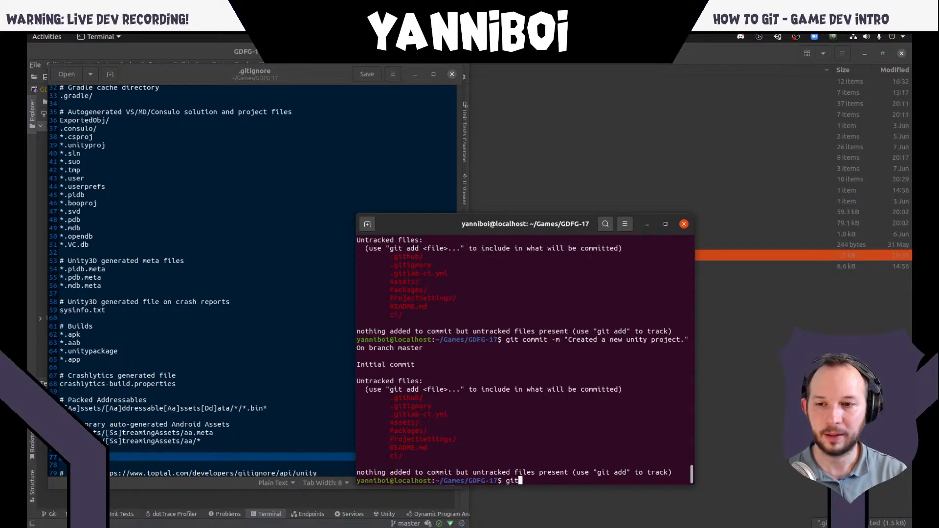
pyautogui.write(' status')
pyautogui.press('Return')
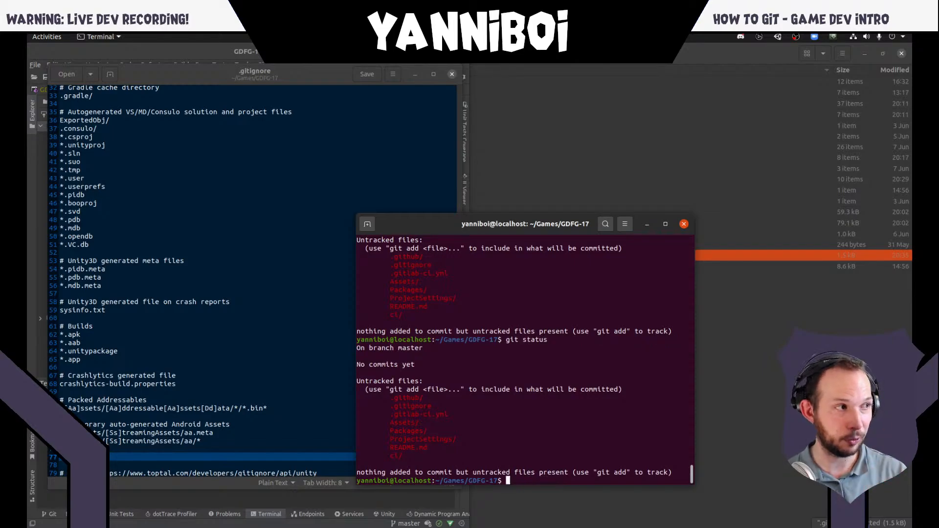
# - Clear the terminal and run git status again to view the untracked files
pyautogui.write('git')
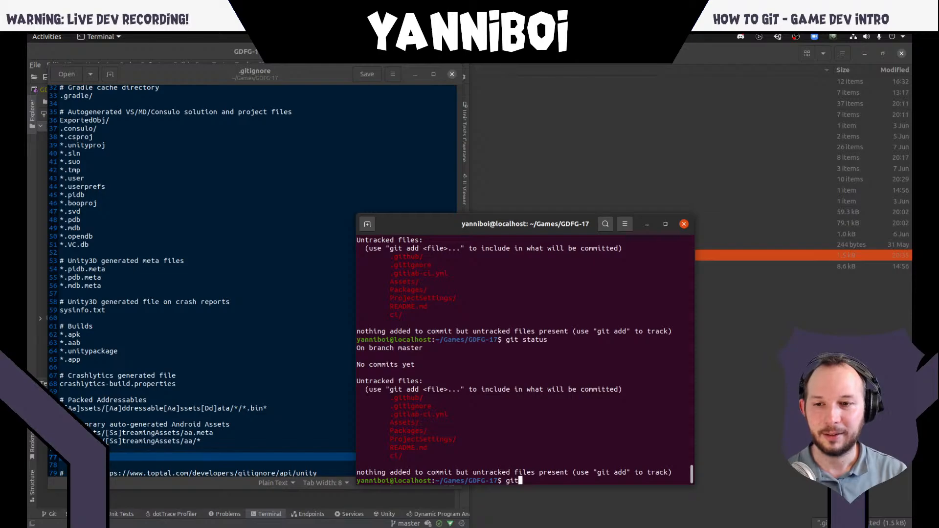
pyautogui.write(' ad')
pyautogui.press('BackSpace')
pyautogui.press('BackSpace')
pyautogui.press('BackSpace')
pyautogui.press('BackSpace')
pyautogui.press('BackSpace')
pyautogui.press('BackSpace')
pyautogui.write('c')
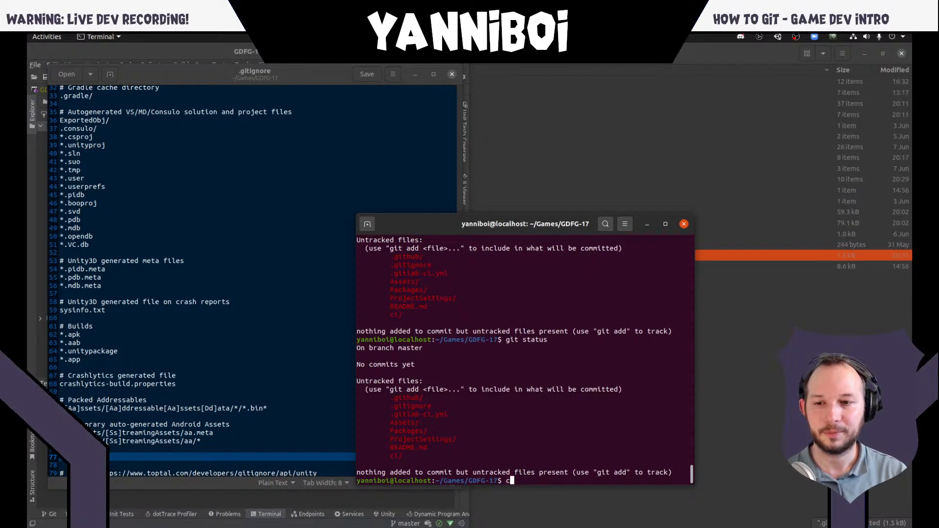
pyautogui.write('lear')
pyautogui.press('Return')
pyautogui.write('git sta')
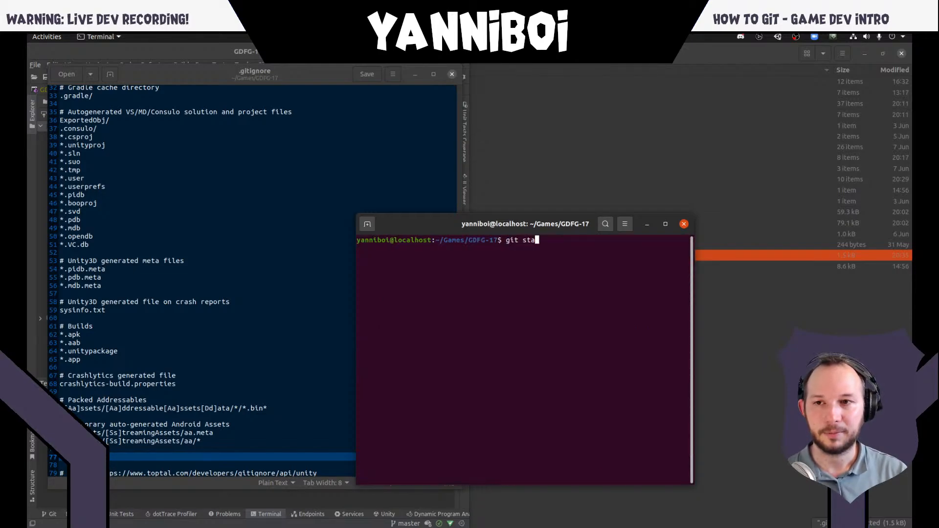
pyautogui.write('tus')
pyautogui.press('Return')
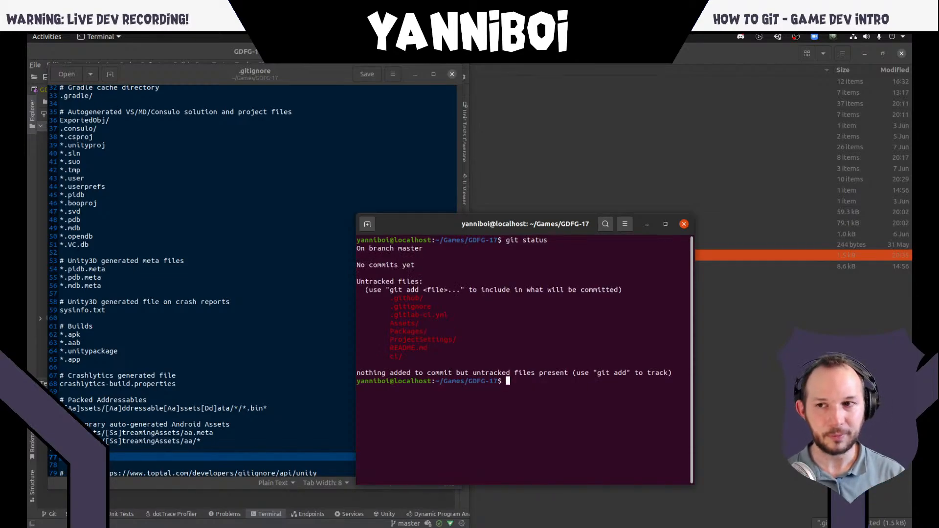
# - Try the "Created a new unity project." commit once more with no files staged
pyautogui.press('Up')
pyautogui.press('Up')
pyautogui.press('Up')
pyautogui.press('Up')
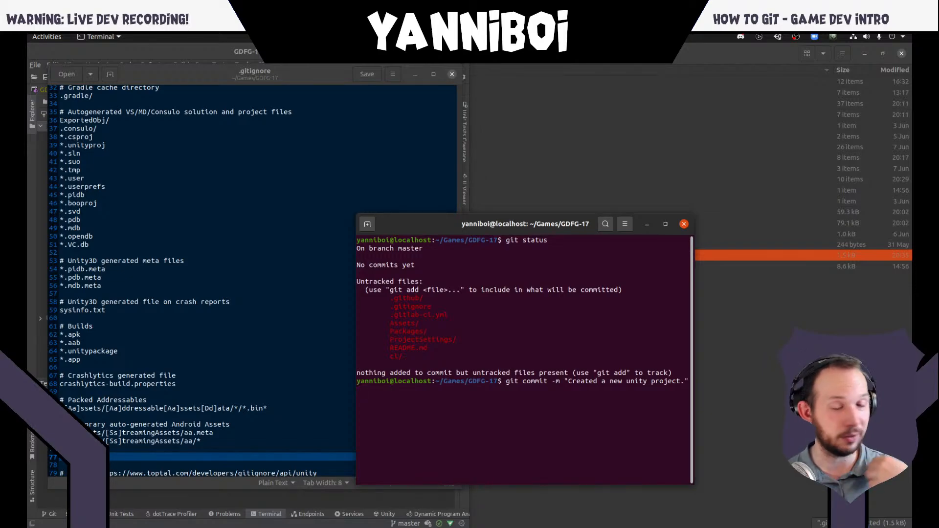
pyautogui.press('Return')
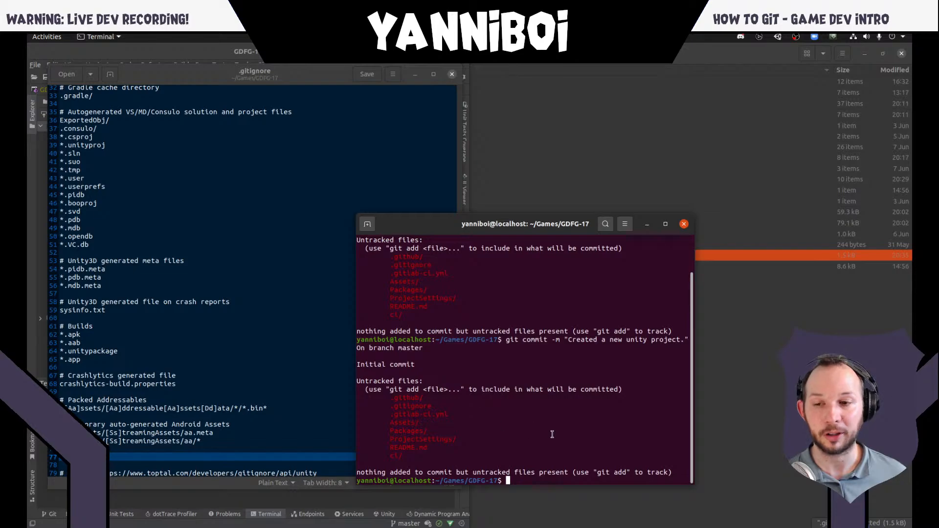
# - Stage all project files with git add . and review the staged list with git status
pyautogui.write('git add .')
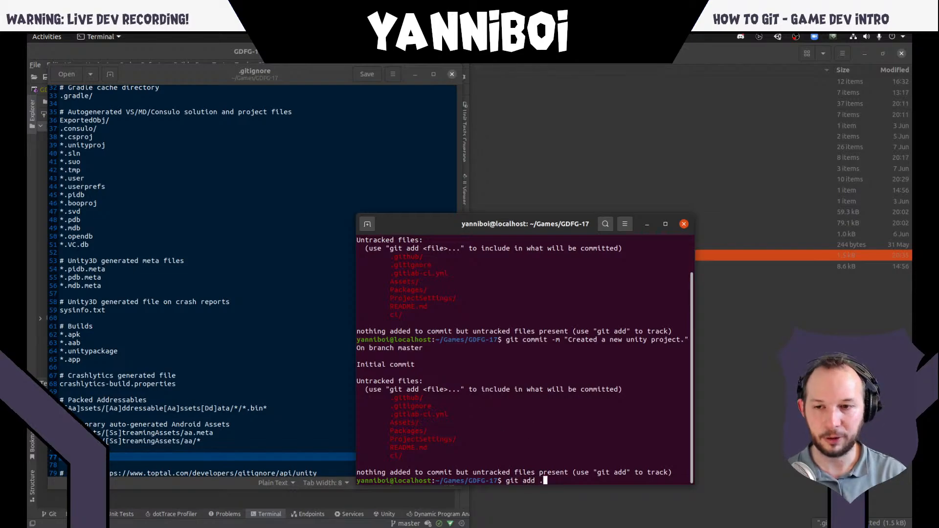
pyautogui.press('Return')
pyautogui.write('git status')
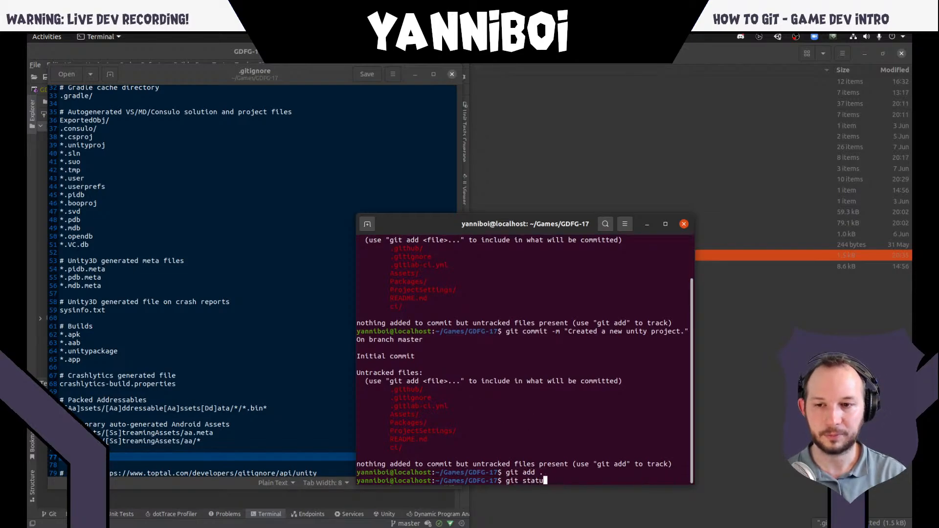
pyautogui.press('Return')
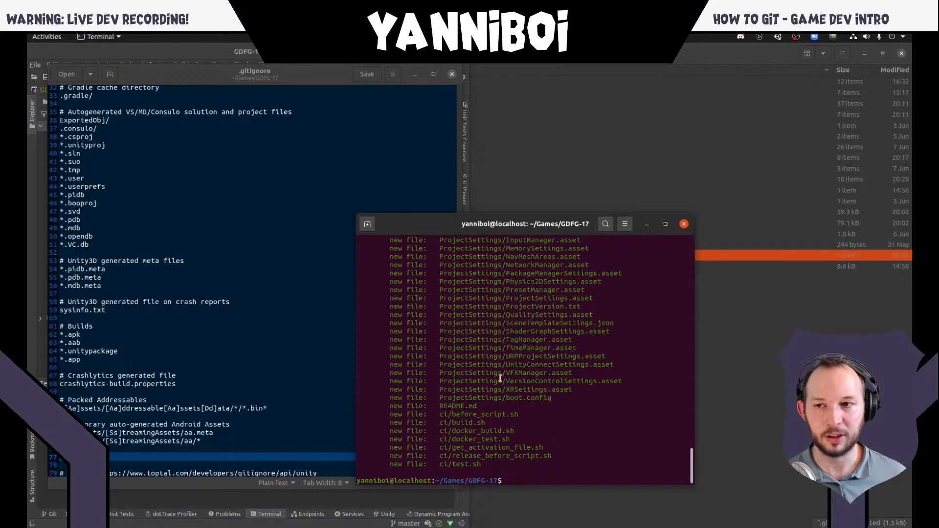
pyautogui.scroll(10, 462, 443)
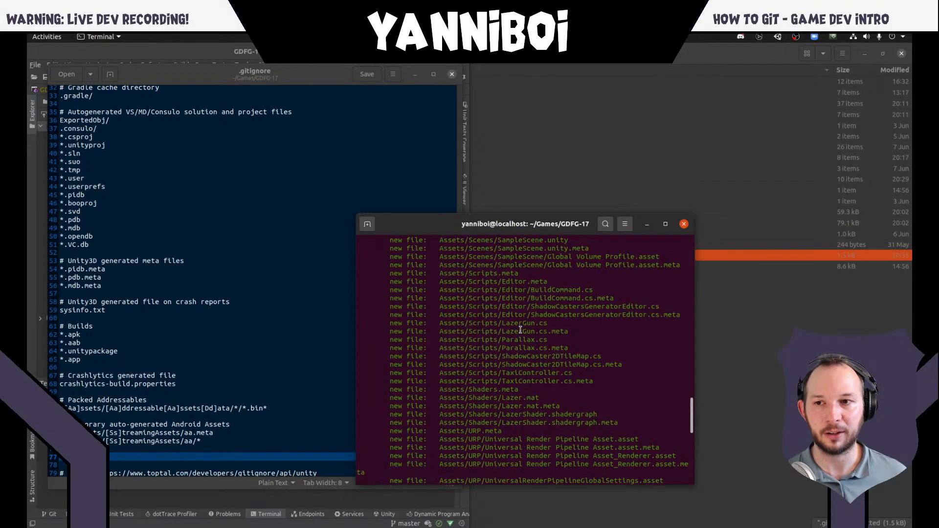
pyautogui.scroll(-8, 520, 329)
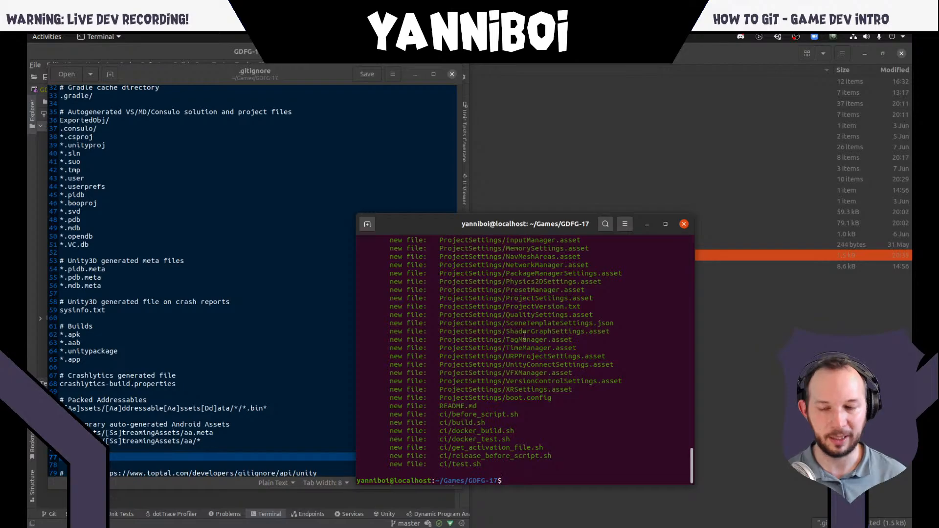
# - Commit the staged files with the message "Created a new unity project." and look through the commit's file list
pyautogui.press('Up')
pyautogui.press('Up')
pyautogui.press('Up')
pyautogui.press('Return')
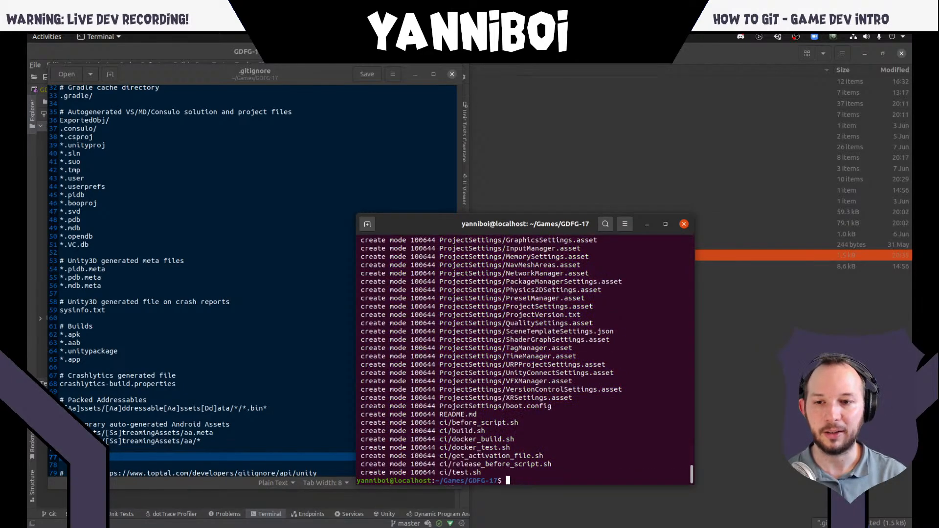
pyautogui.scroll(20, 523, 338)
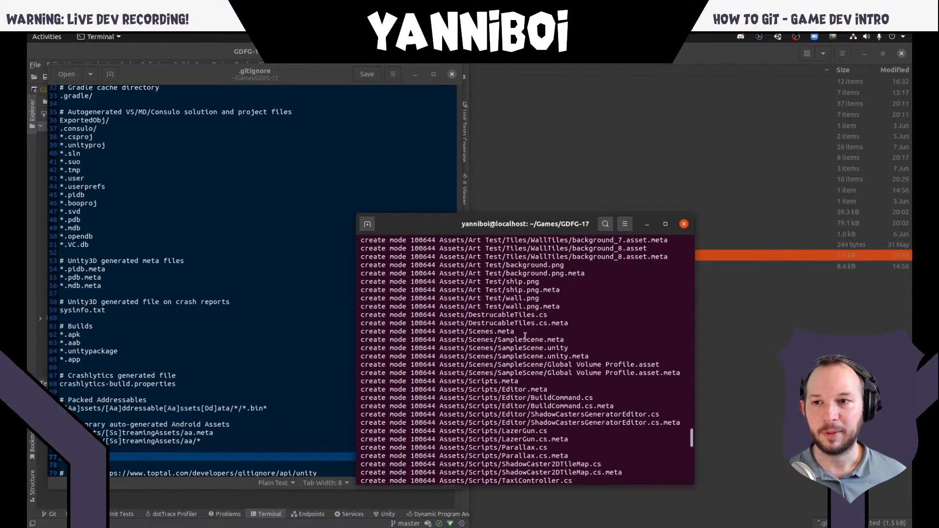
# - Review the commit's output from its summary to the end of the file list and check the repository with git status
pyautogui.scroll(12, 523, 339)
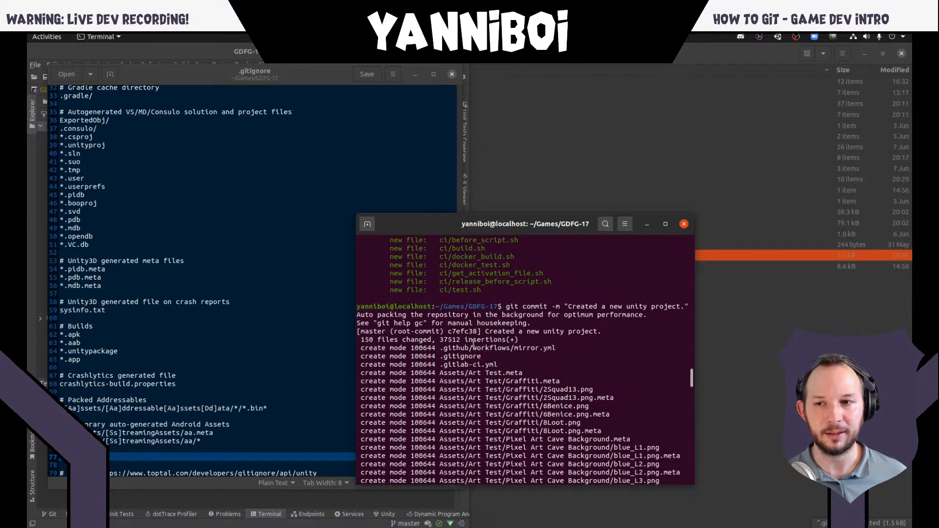
pyautogui.scroll(-1, 424, 348)
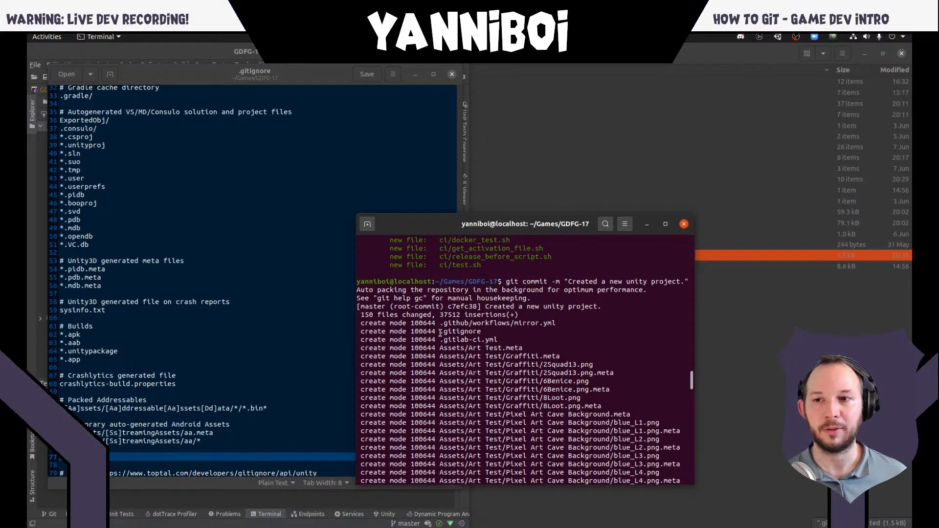
pyautogui.scroll(-20, 431, 333)
pyautogui.scroll(-15, 437, 328)
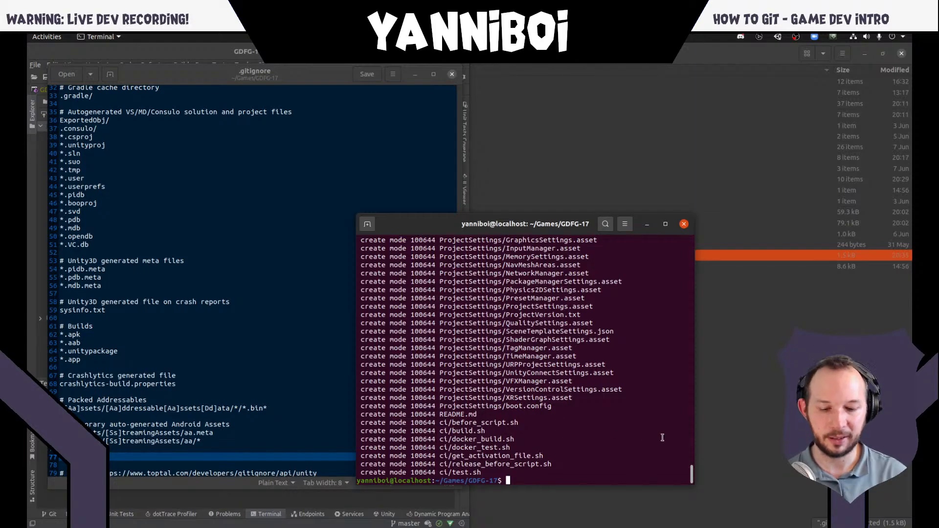
pyautogui.write('git status')
pyautogui.press('Return')
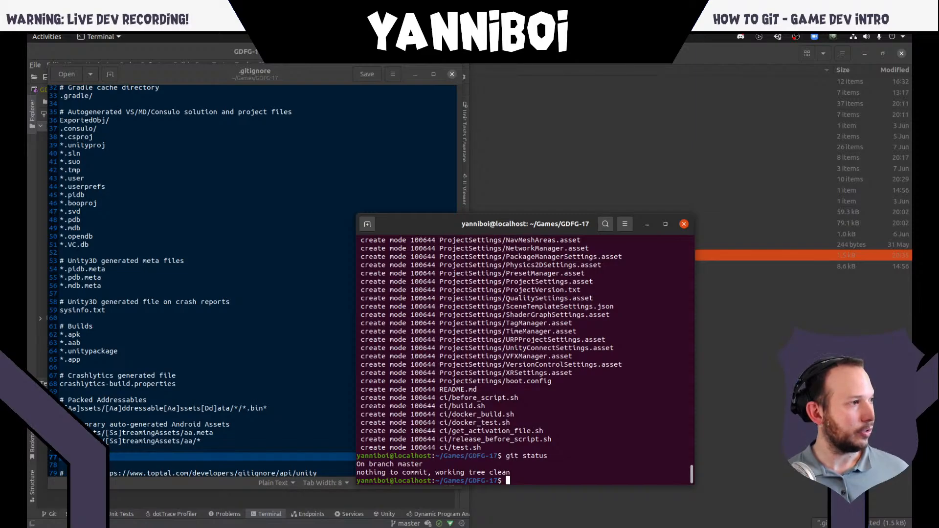
# - Switch to the file manager and open the project's Assets folder
pyautogui.hotkey('alt', 'Tab')
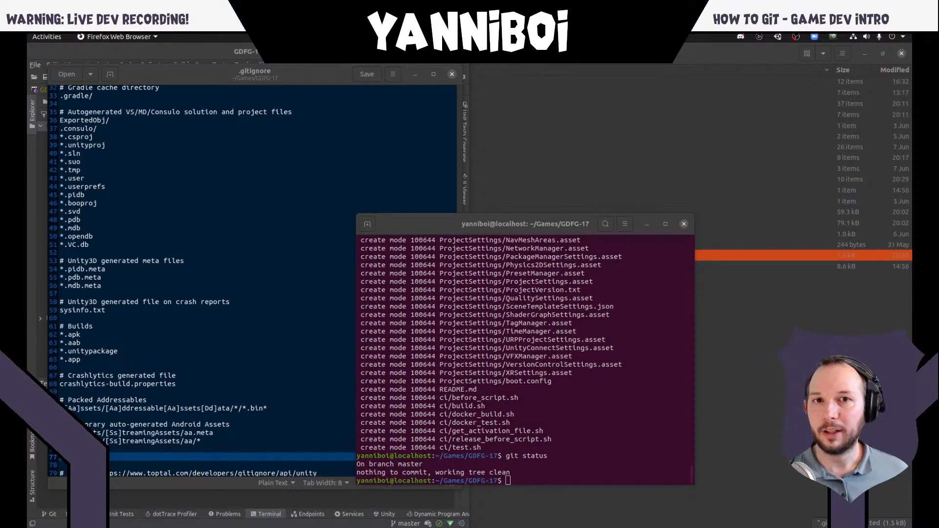
pyautogui.click(826, 391)
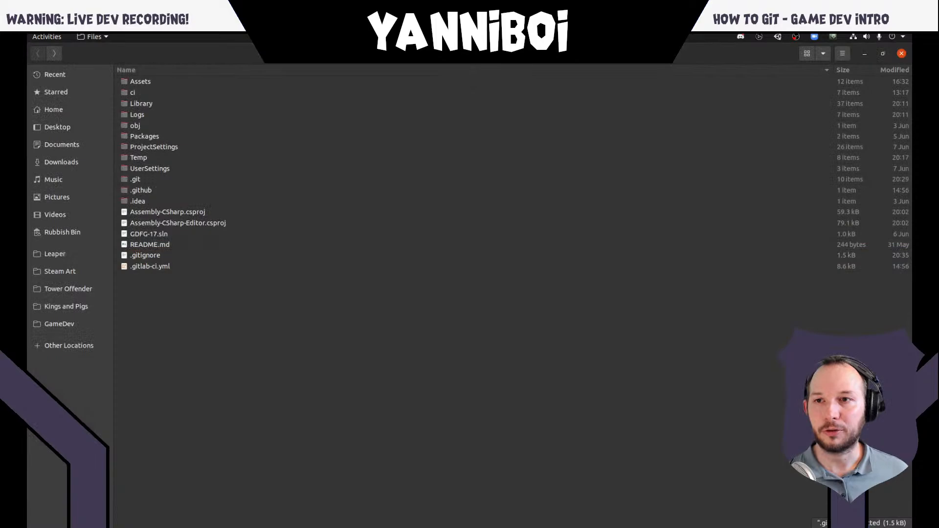
pyautogui.doubleClick(150, 85)
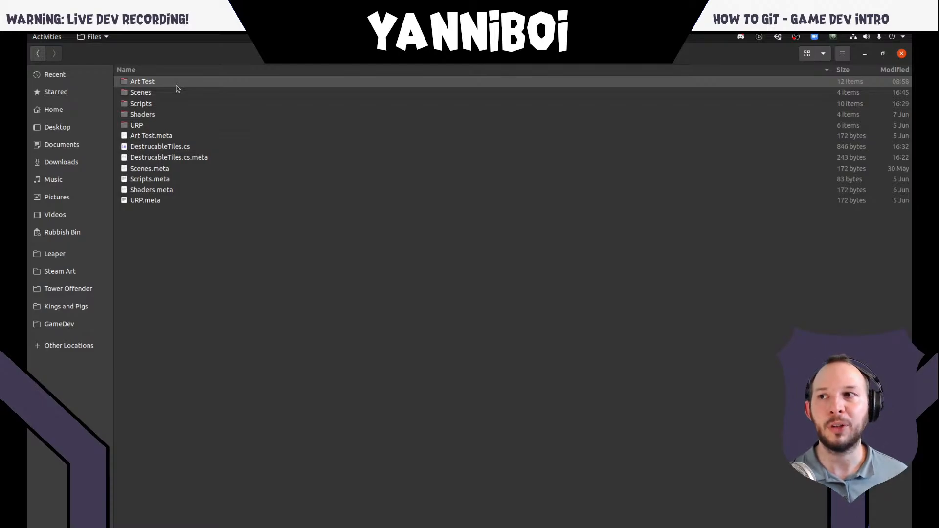
# - Switch to the Unity editor and select the Assets folder in the project browser
pyautogui.press('super')
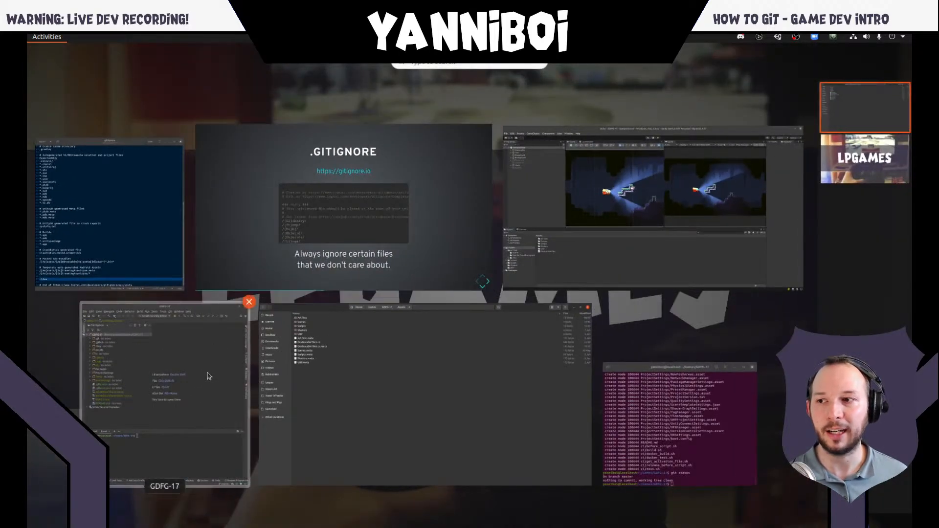
pyautogui.click(209, 375)
pyautogui.press('super')
pyautogui.click(518, 235)
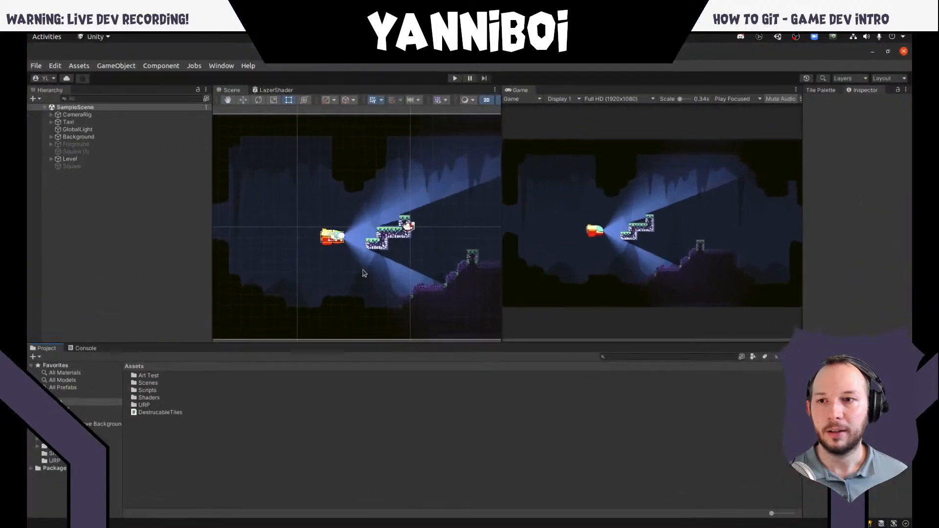
pyautogui.click(54, 402)
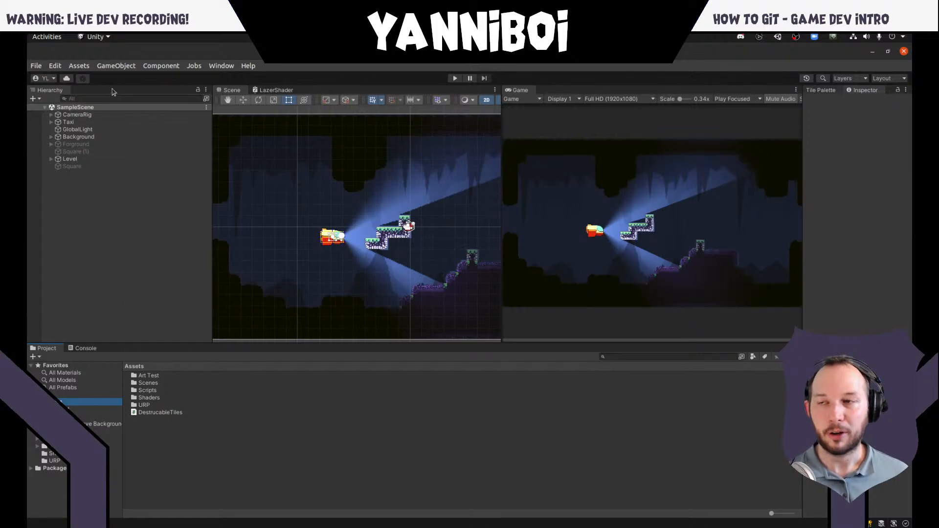
# - Open the Player settings from Build Settings, inspect the company name, product name and icon section, and close Project Settings
pyautogui.click(36, 65)
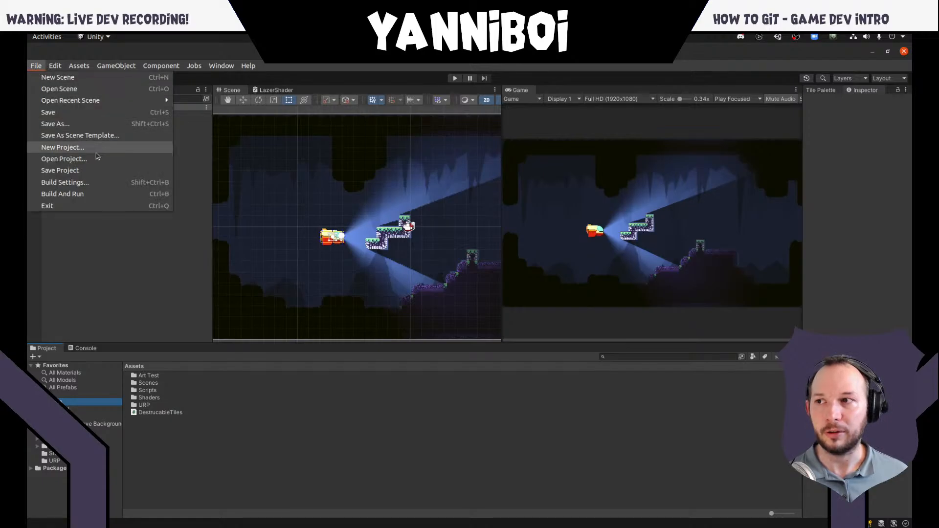
pyautogui.click(97, 184)
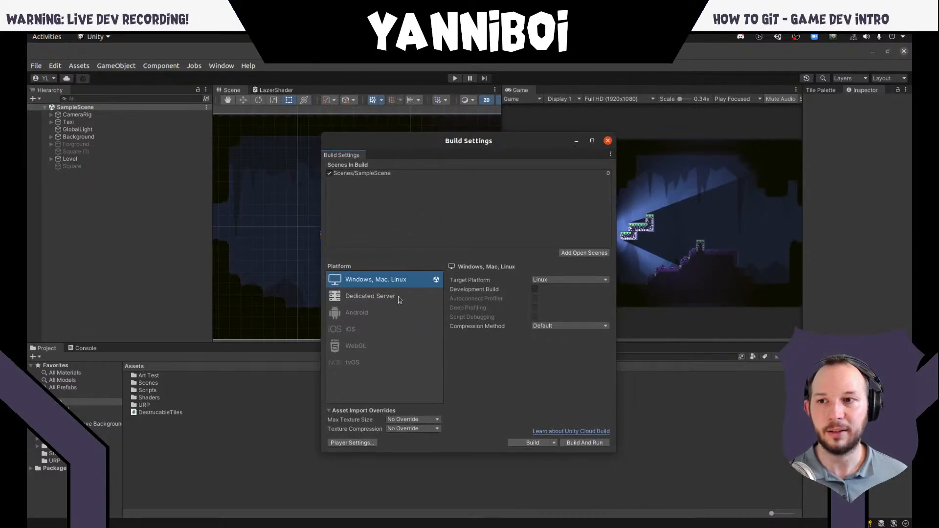
pyautogui.click(351, 443)
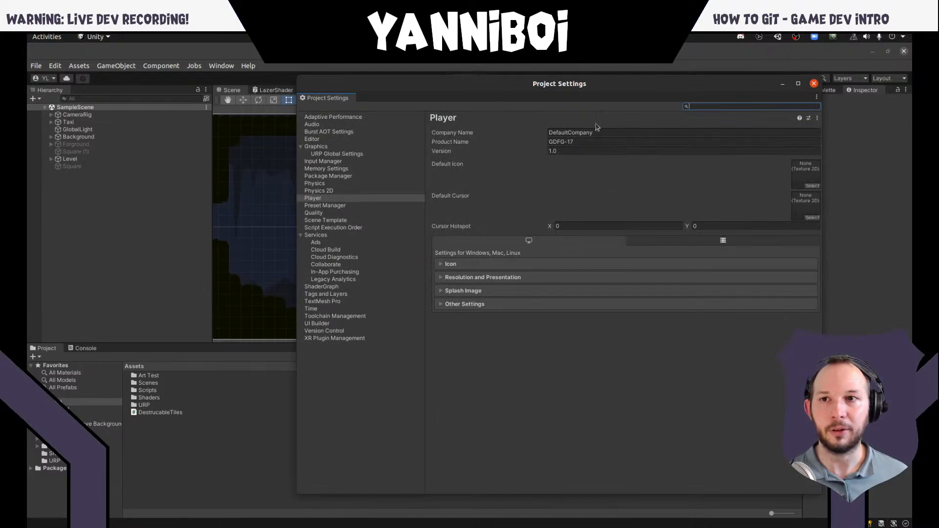
pyautogui.click(576, 132)
pyautogui.click(577, 141)
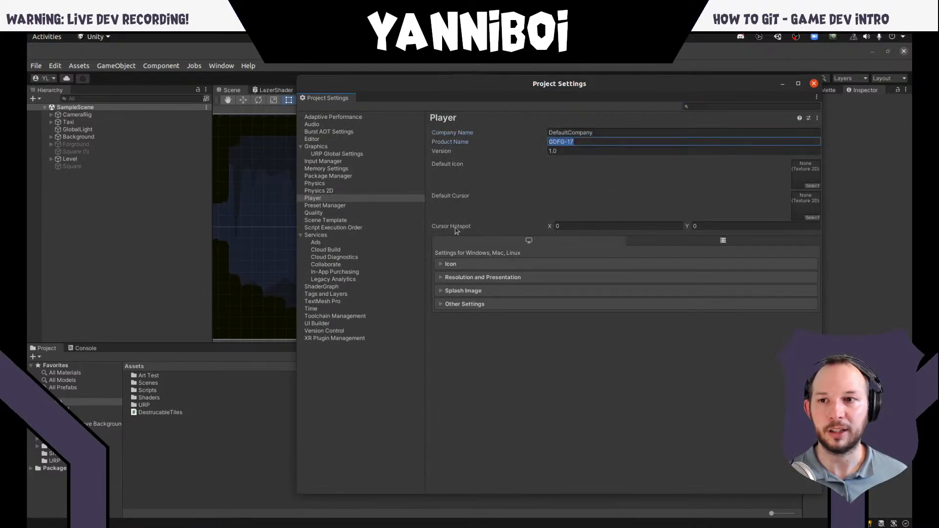
pyautogui.click(479, 264)
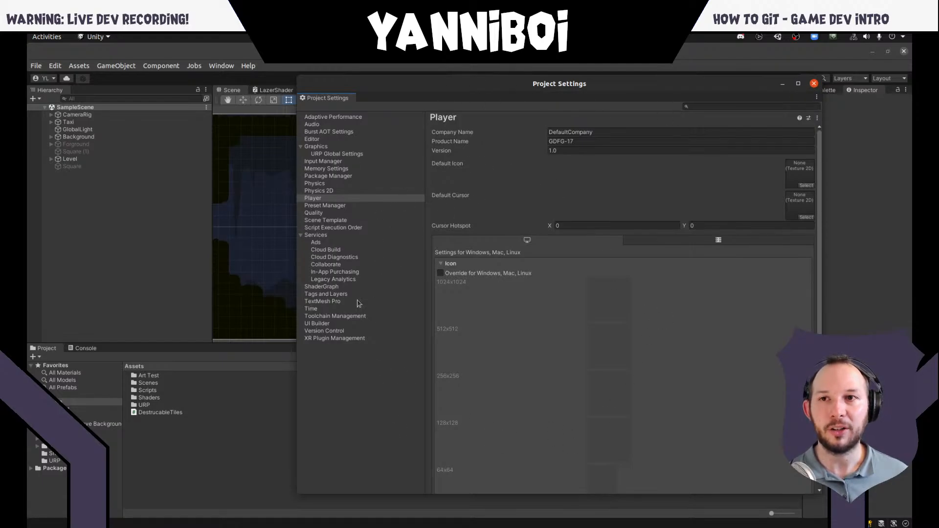
pyautogui.click(813, 83)
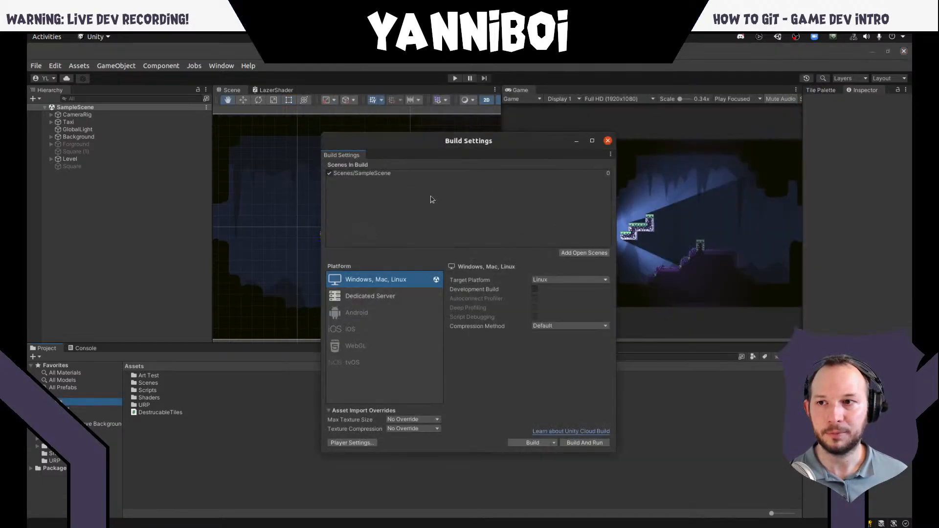
# - Switch to the file manager and open ProjectSettings.asset from the project's ProjectSettings folder in the text editor
pyautogui.press('super')
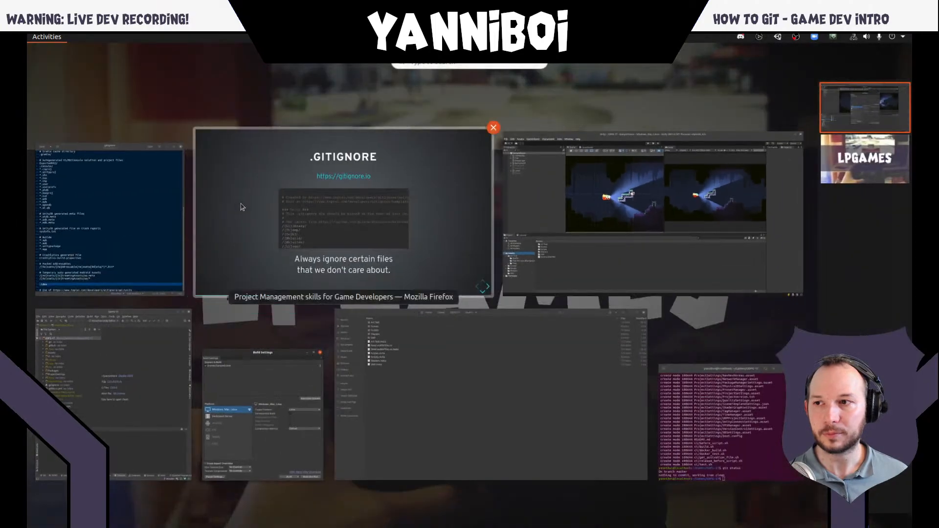
pyautogui.click(435, 385)
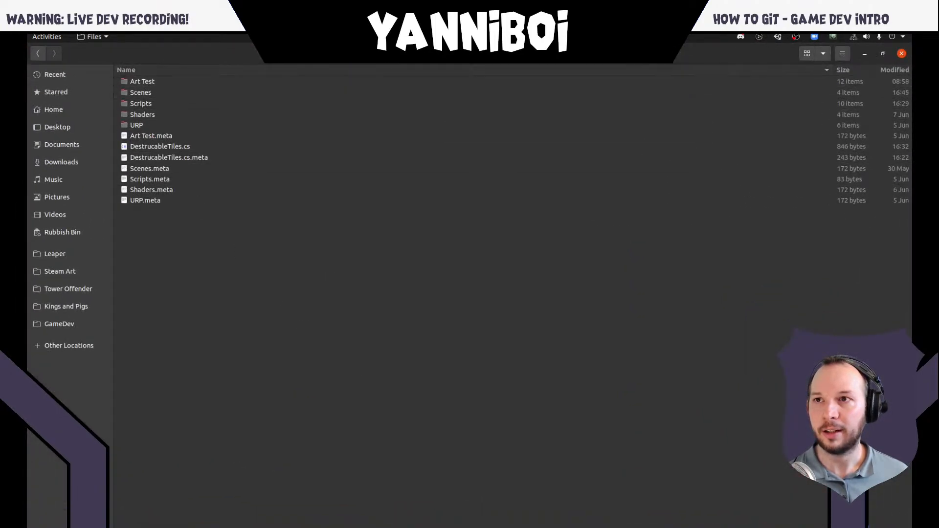
pyautogui.hotkey('alt', 'Up')
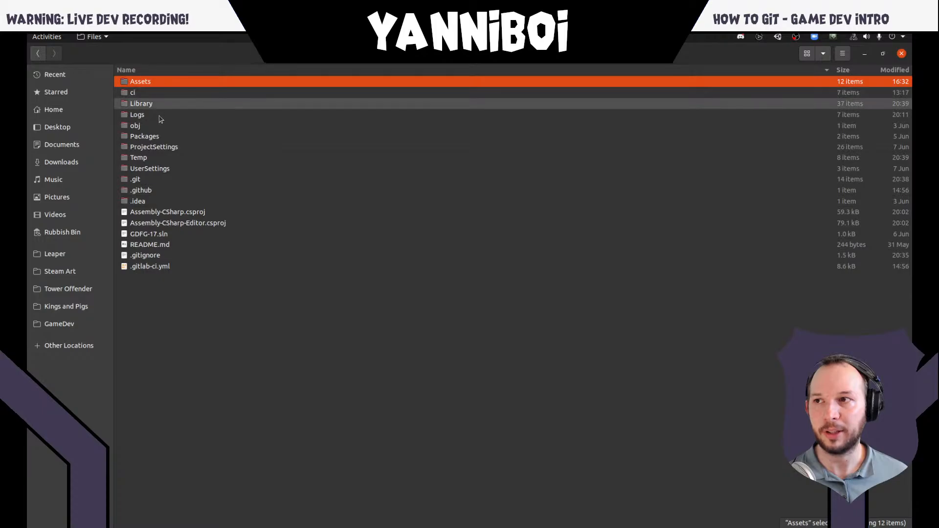
pyautogui.doubleClick(162, 148)
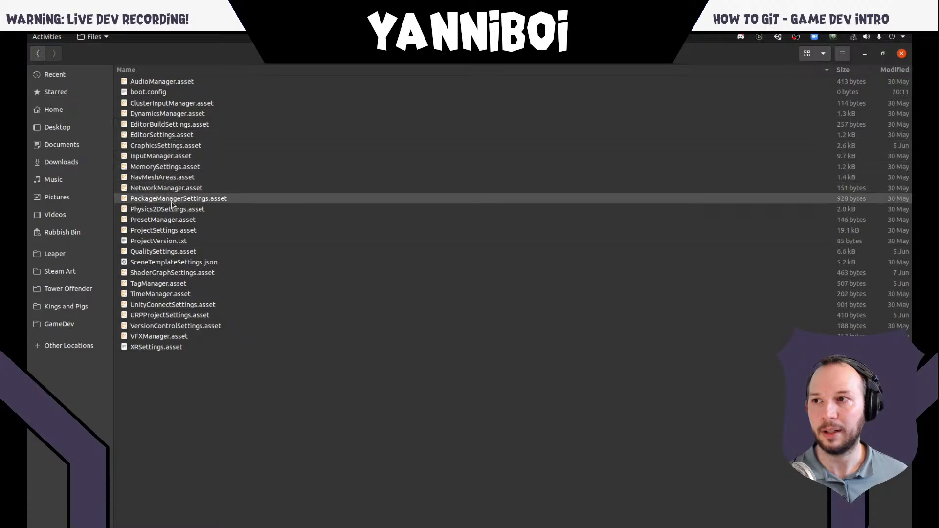
pyautogui.doubleClick(172, 230)
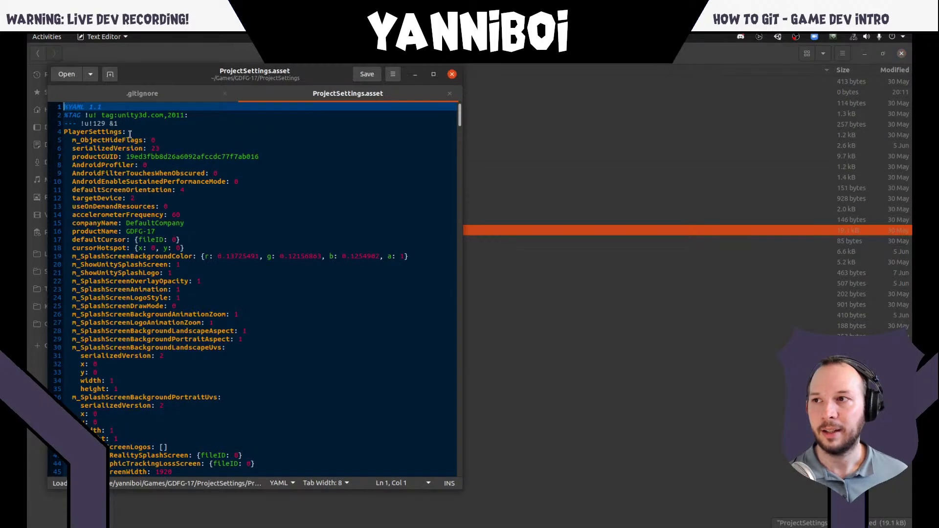
# - Examine the companyName and productName entries in ProjectSettings.asset and close the text editor
pyautogui.doubleClick(96, 225)
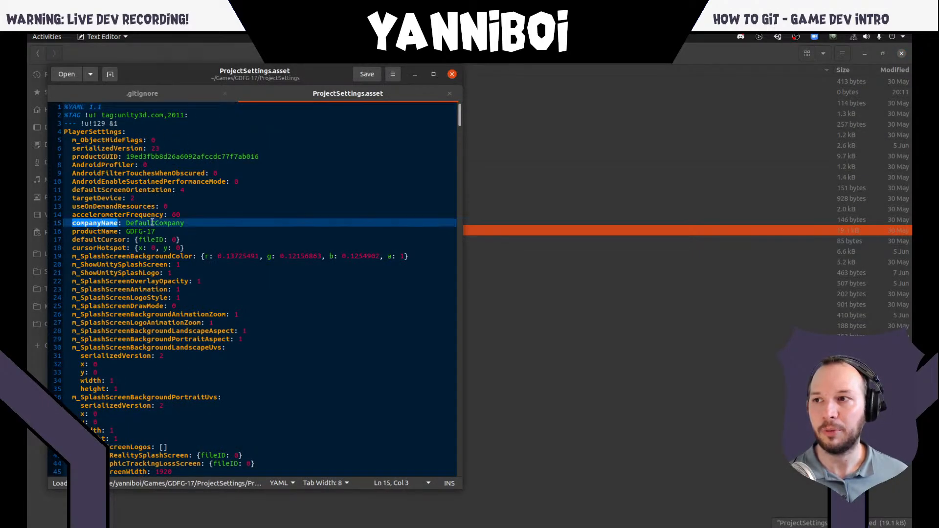
pyautogui.doubleClick(152, 223)
pyautogui.click(102, 233)
pyautogui.doubleClick(102, 233)
pyautogui.click(146, 230)
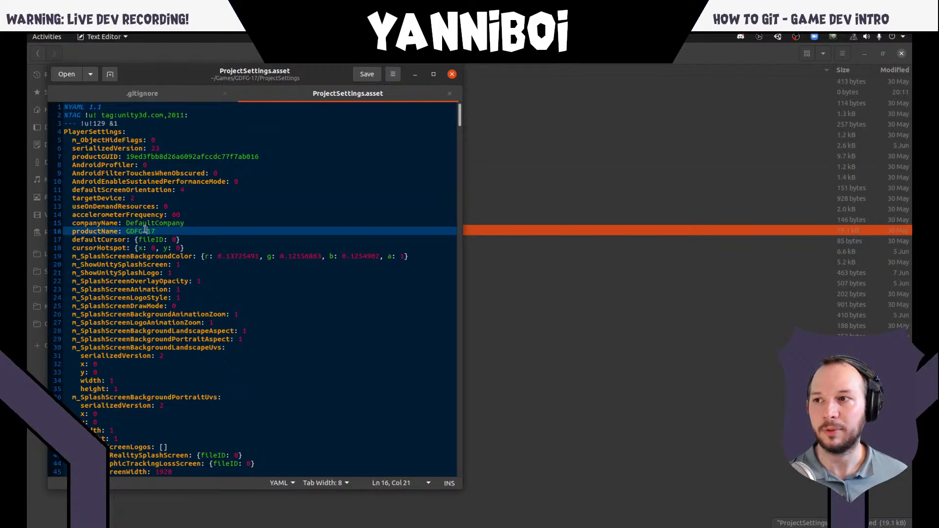
pyautogui.click(156, 233)
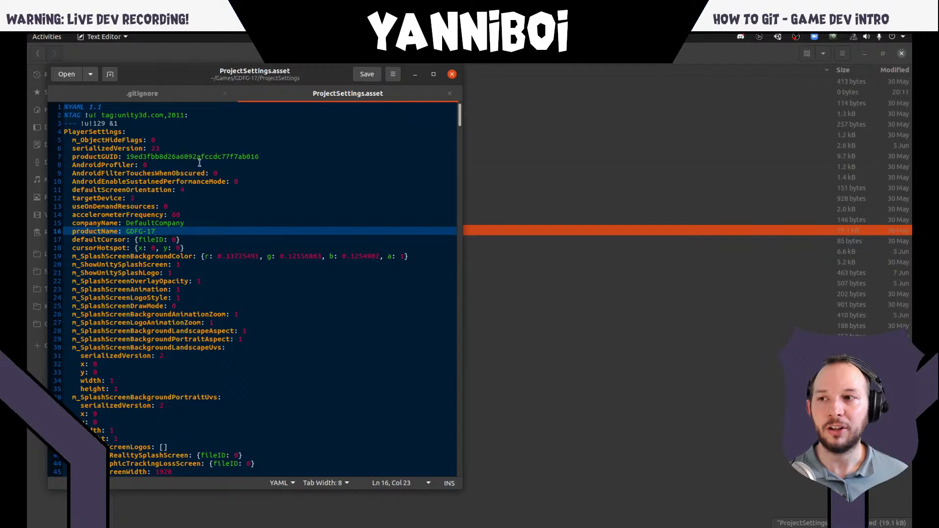
pyautogui.click(452, 74)
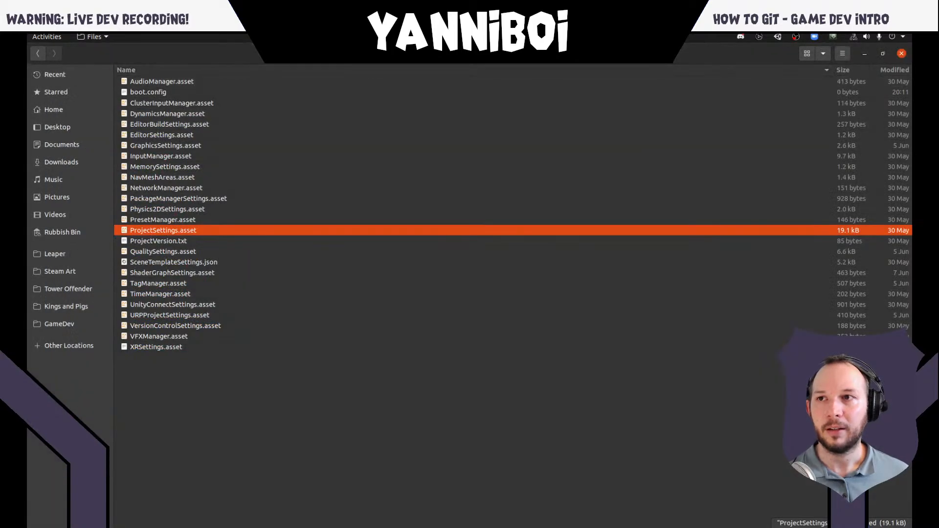
# - Return to the GDFG-17 folder and highlight the Assets and ProjectSettings folders together, followed by the GDFG-17.sln file alone
pyautogui.click(305, 54)
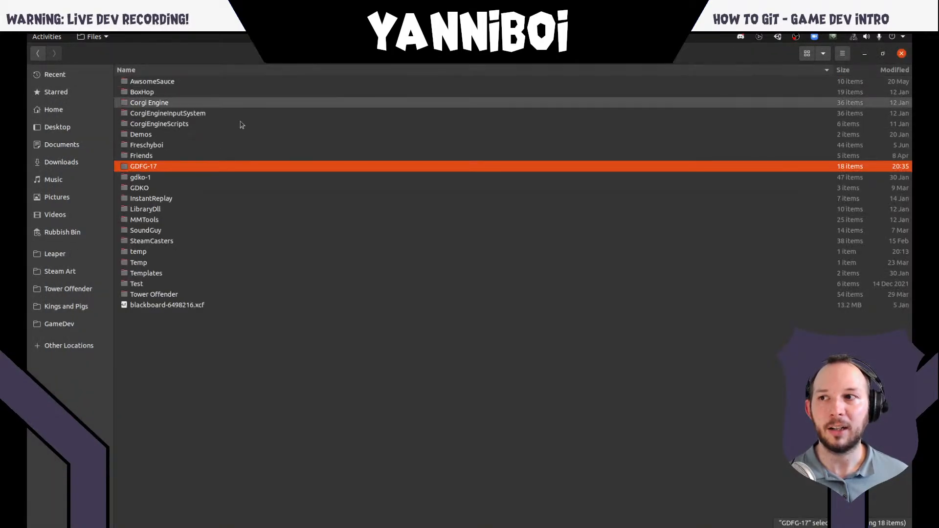
pyautogui.doubleClick(164, 168)
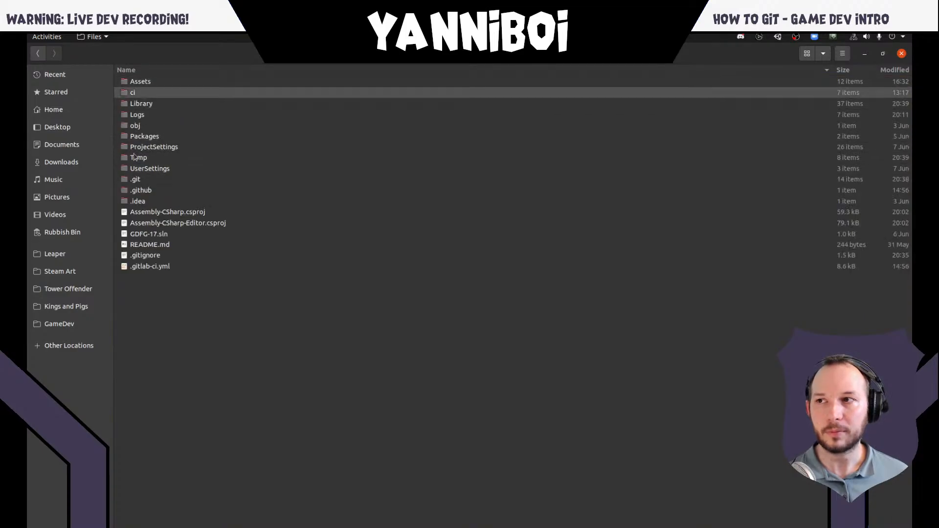
pyautogui.click(158, 84)
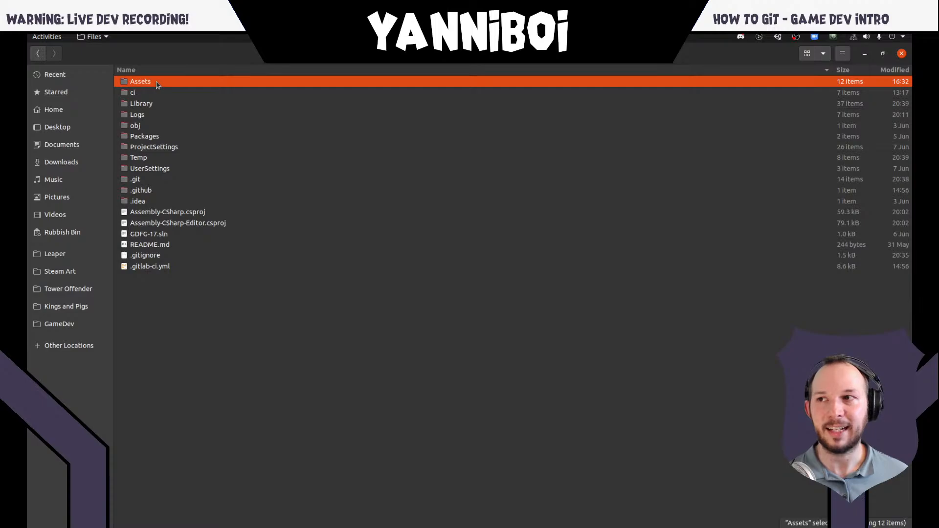
pyautogui.keyDown('ctrl'); pyautogui.click(175, 149); pyautogui.keyUp('ctrl')
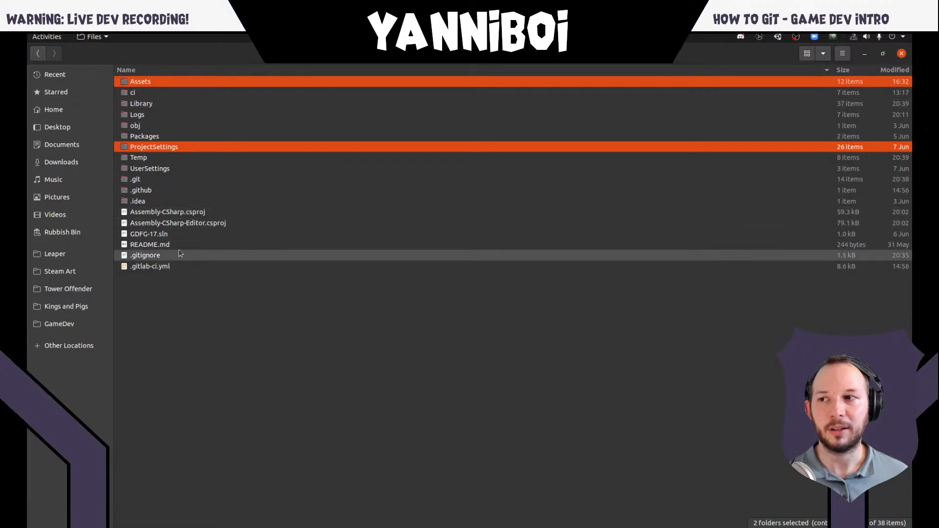
pyautogui.click(149, 236)
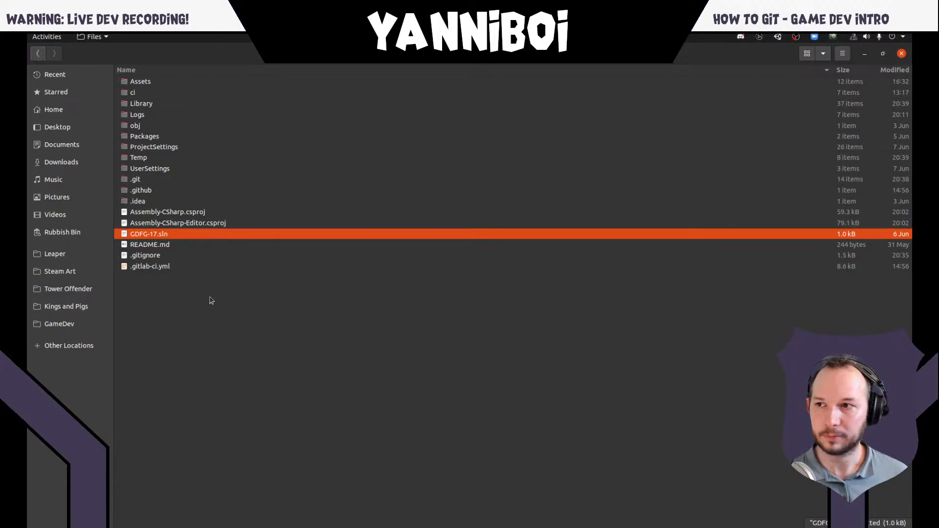
# - Switch to the terminal and look through the committed Assets, Packages and ProjectSettings files in the commit output
pyautogui.hotkey('alt', 'Tab')
pyautogui.press('super')
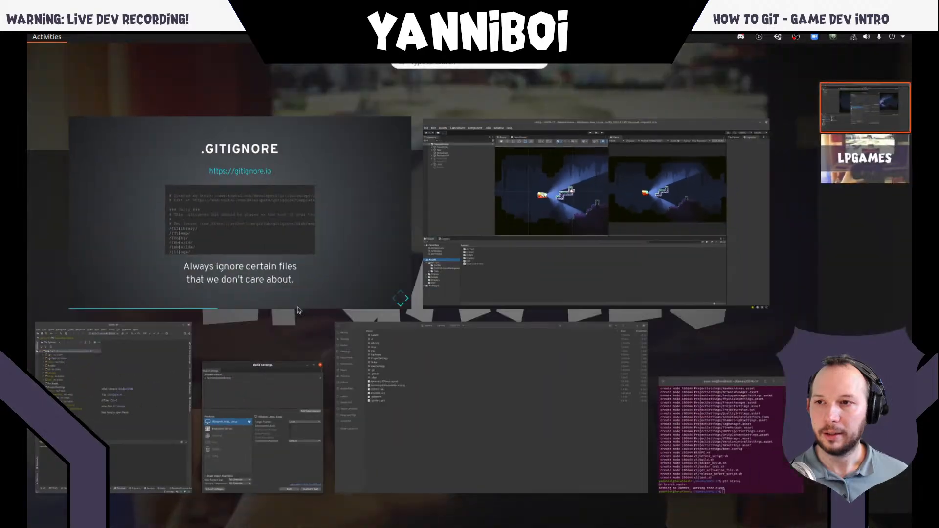
pyautogui.click(744, 460)
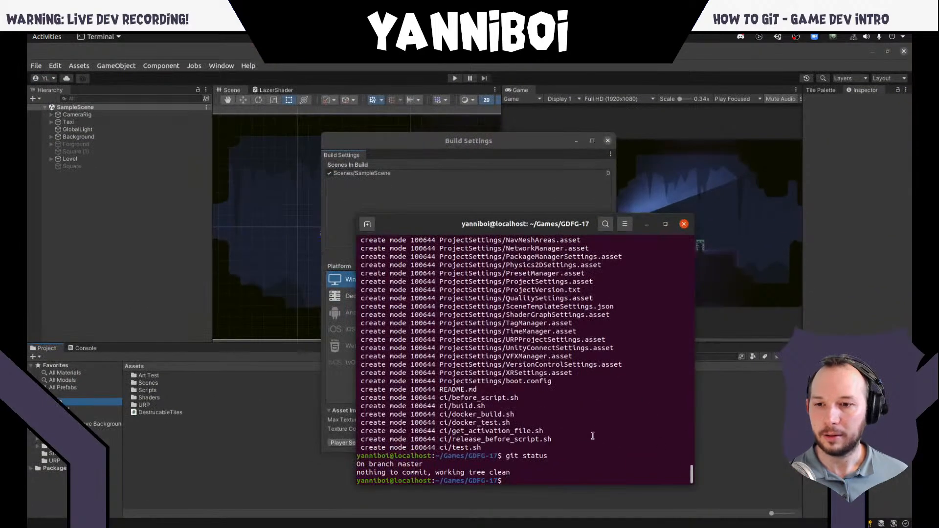
pyautogui.scroll(5, 504, 386)
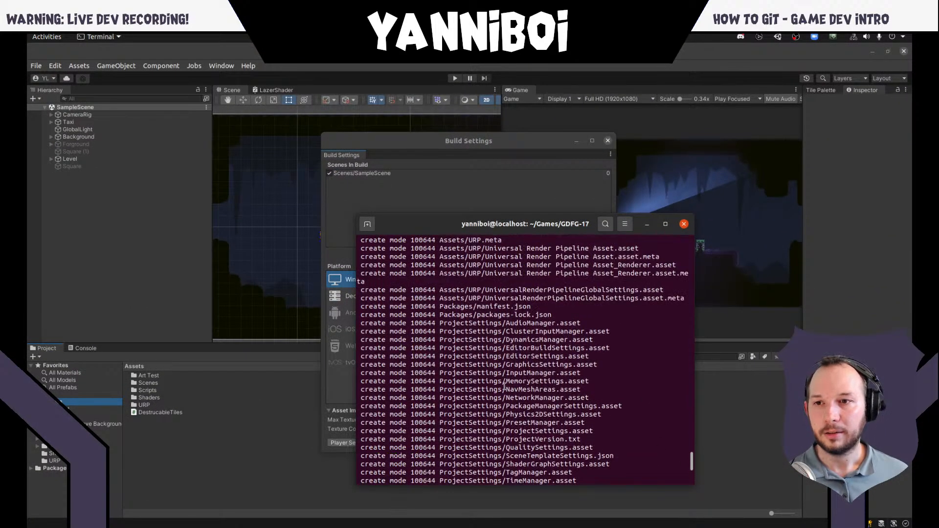
pyautogui.scroll(15, 533, 294)
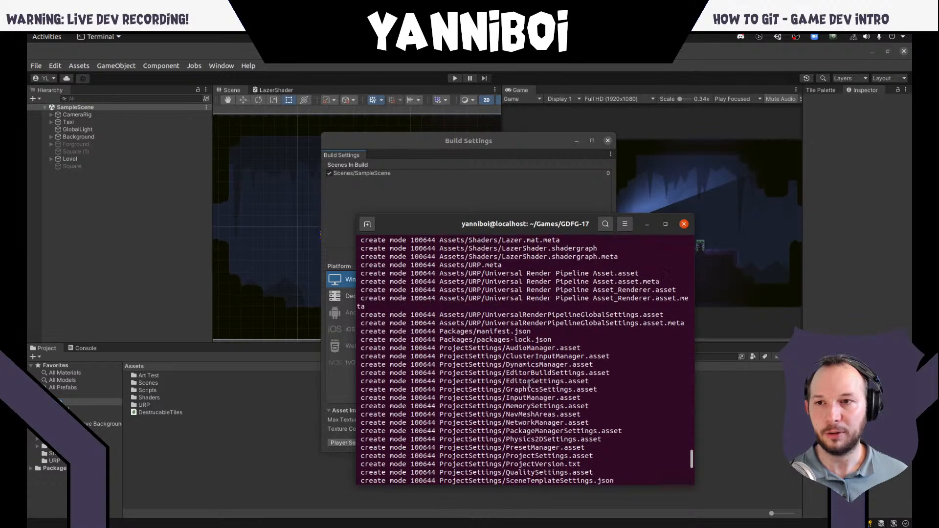
pyautogui.scroll(-20, 498, 316)
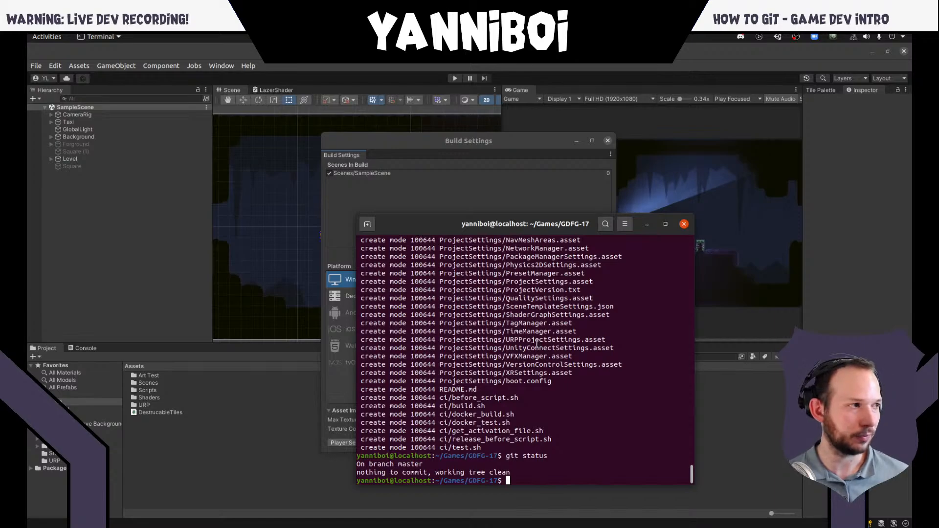
# - Close Unity's Build Settings window and switch to the terminal
pyautogui.click(488, 175)
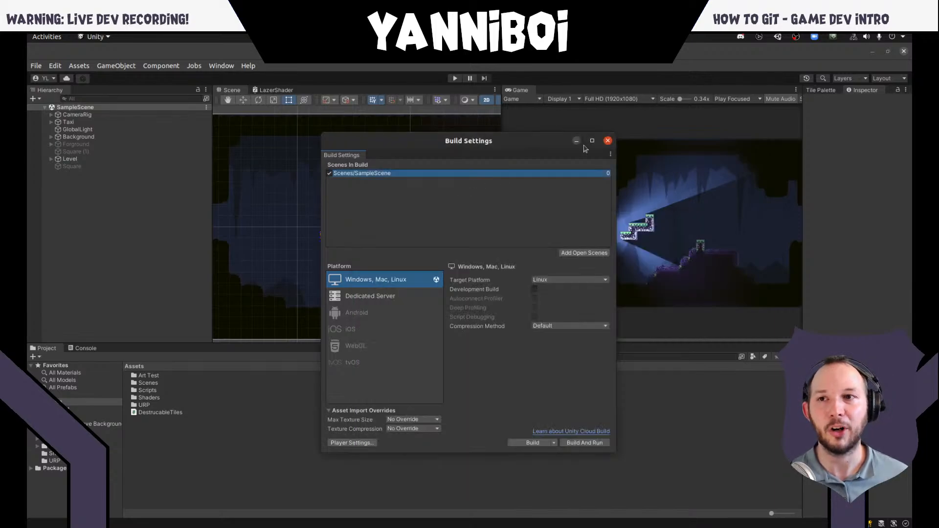
pyautogui.click(607, 141)
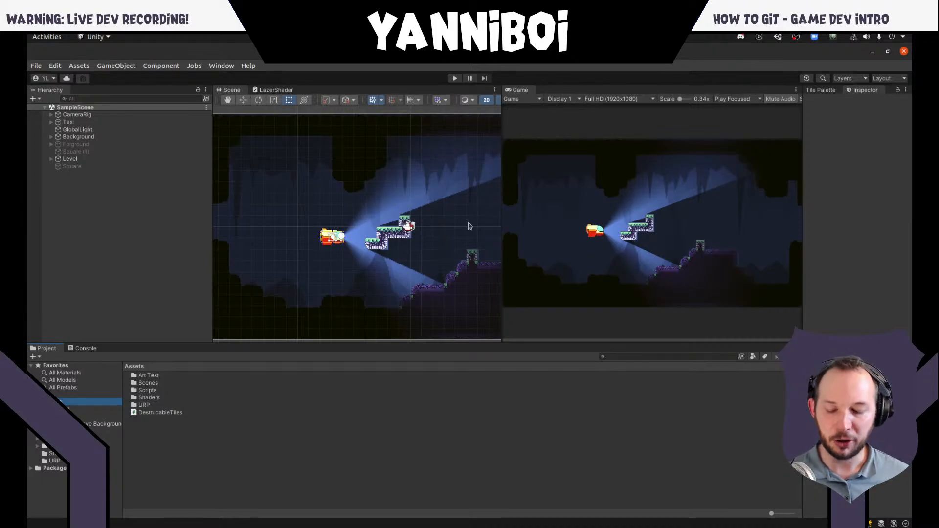
pyautogui.press('super')
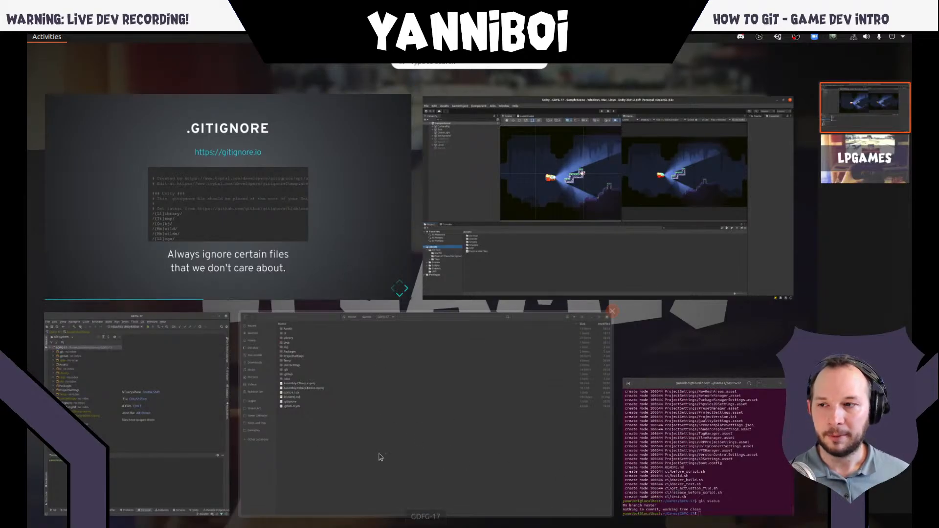
pyautogui.click(668, 493)
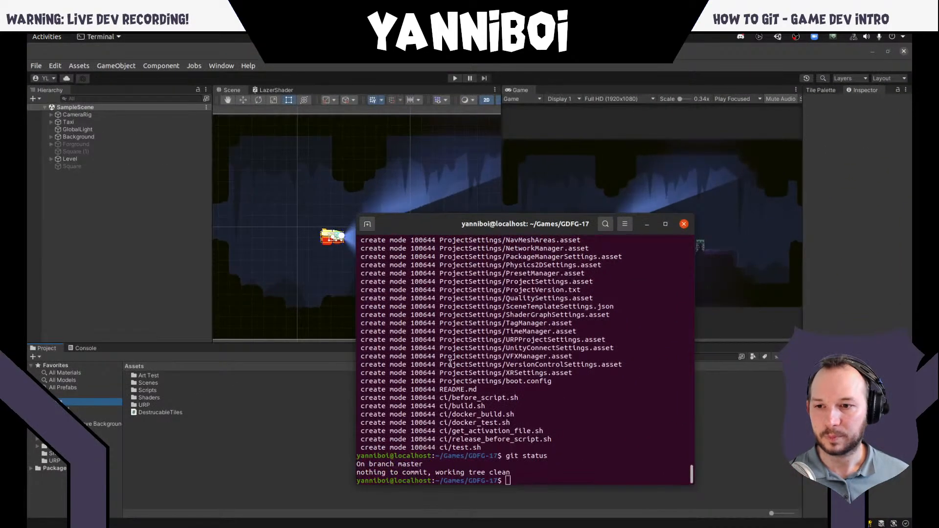
# - Bring up the .gitignore slide in the browser, return to the terminal and run git status
pyautogui.press('super')
pyautogui.click(317, 249)
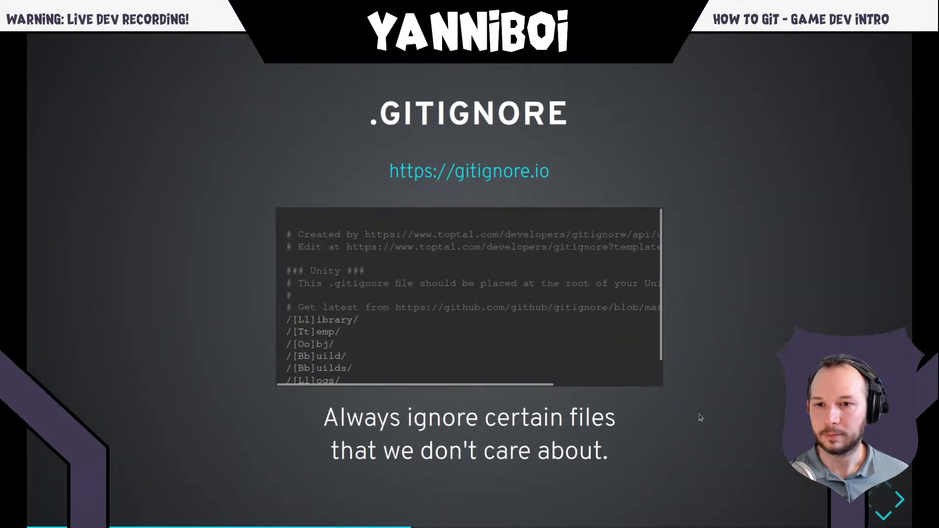
pyautogui.press('super')
pyautogui.click(719, 435)
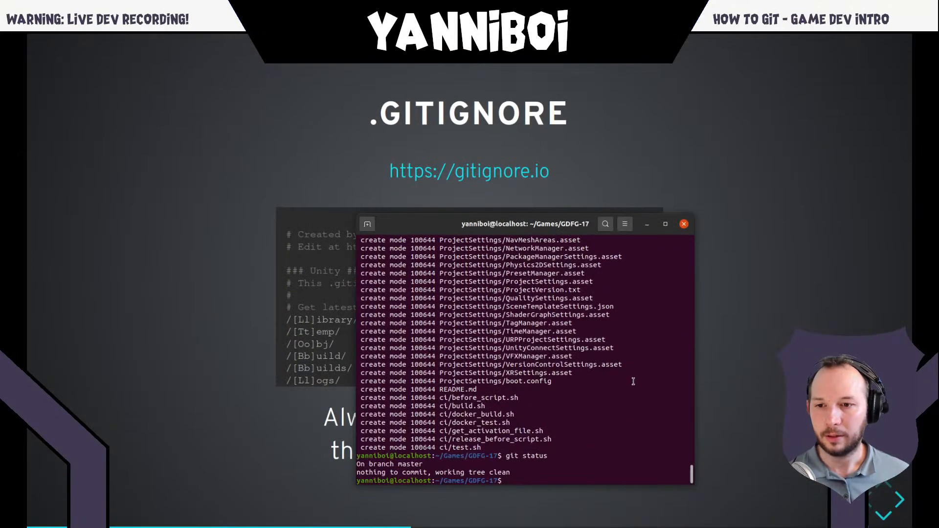
pyautogui.write('git status')
pyautogui.press('Return')
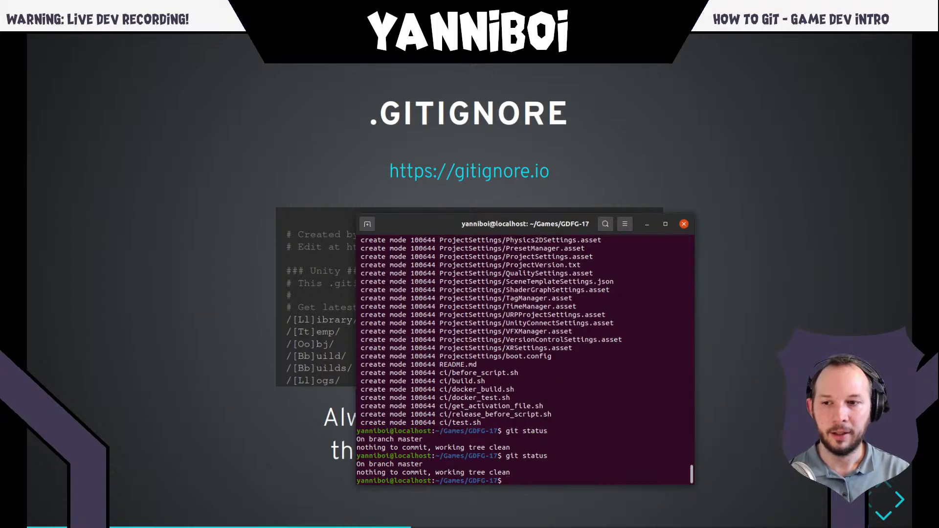
# - Switch to the "Git How To - Stream 1" issue in the browser and highlight the first three plan items one after another
pyautogui.press('super')
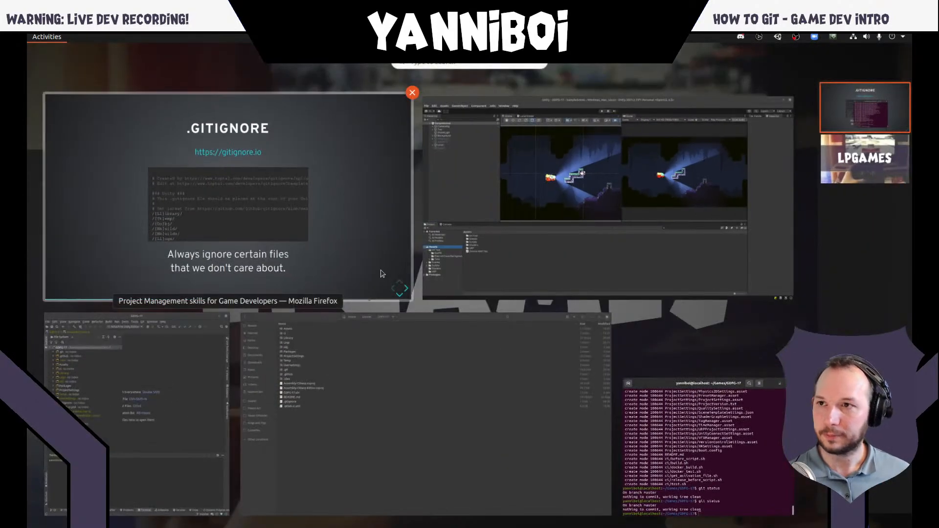
pyautogui.click(381, 272)
pyautogui.hotkey('ctrl', 'Tab')
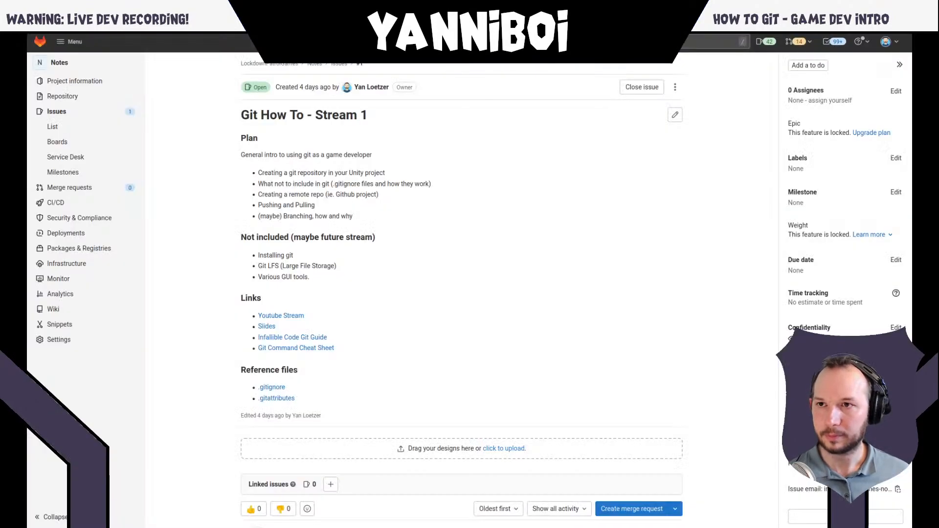
pyautogui.tripleClick(343, 174)
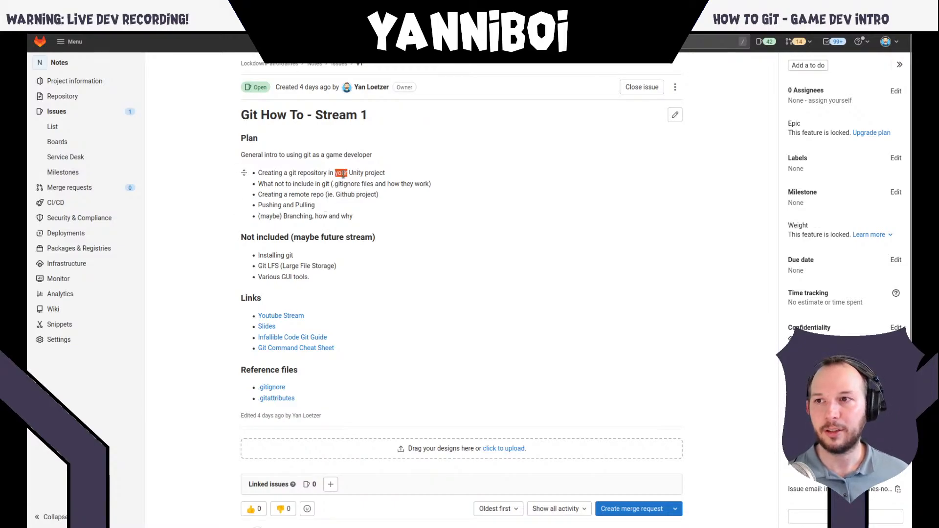
pyautogui.tripleClick(341, 184)
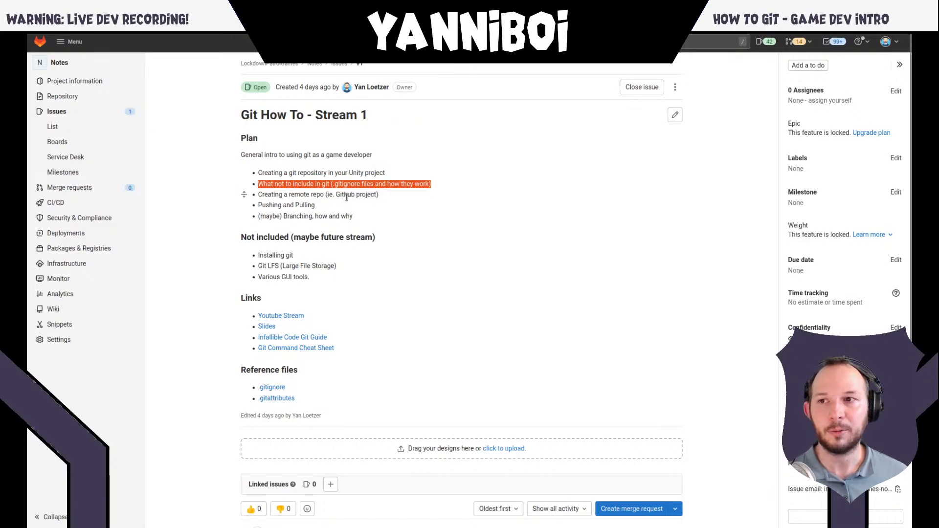
pyautogui.moveTo(259, 196); pyautogui.dragTo(383, 200)
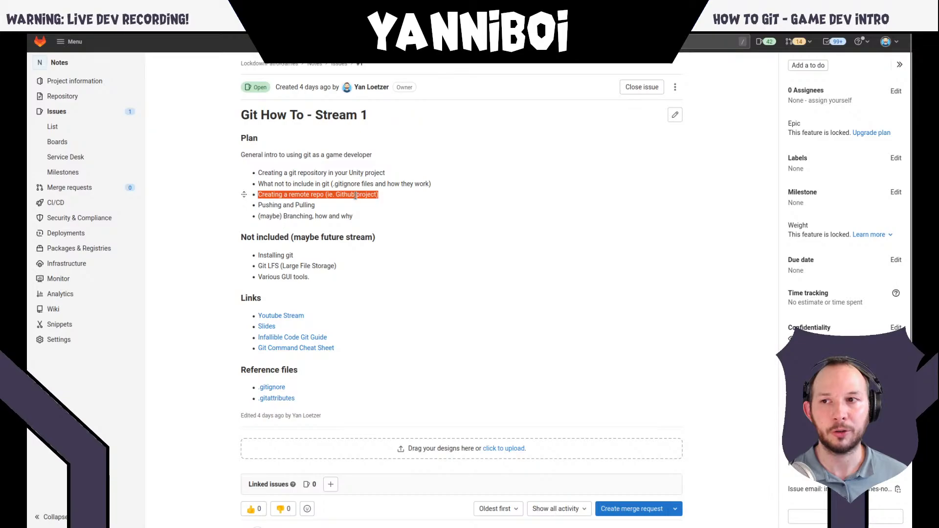
pyautogui.click(381, 200)
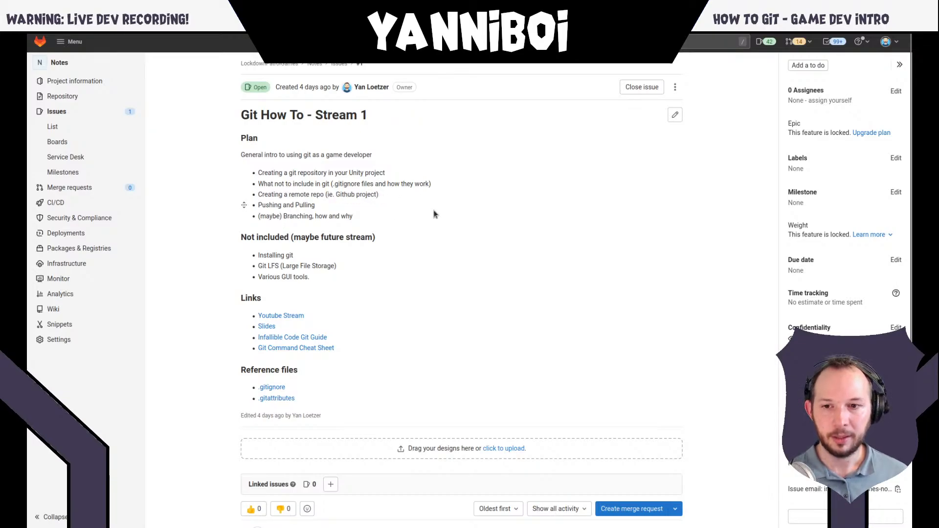
# - Switch from the browser to the Unity editor and clear the selection in the project's Assets view
pyautogui.hotkey('alt', 'Tab')
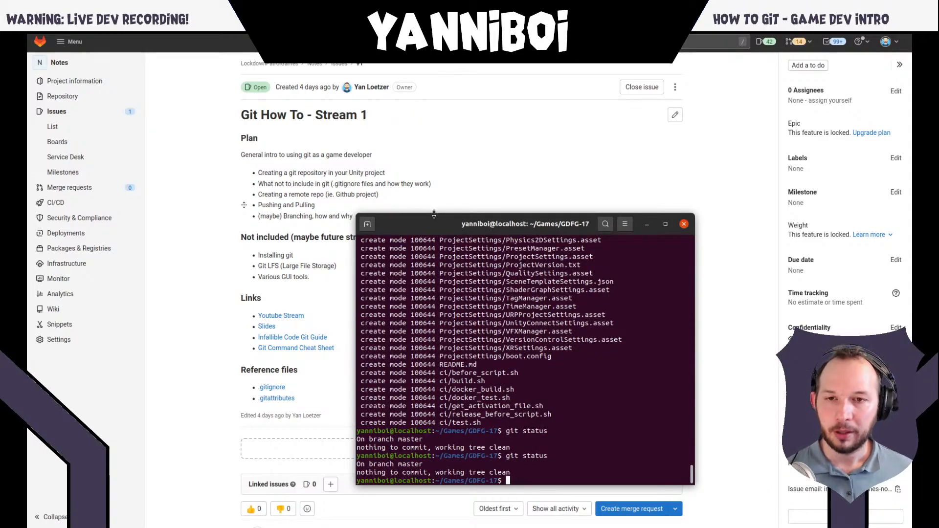
pyautogui.hotkey('alt', 'Tab')
pyautogui.press('super')
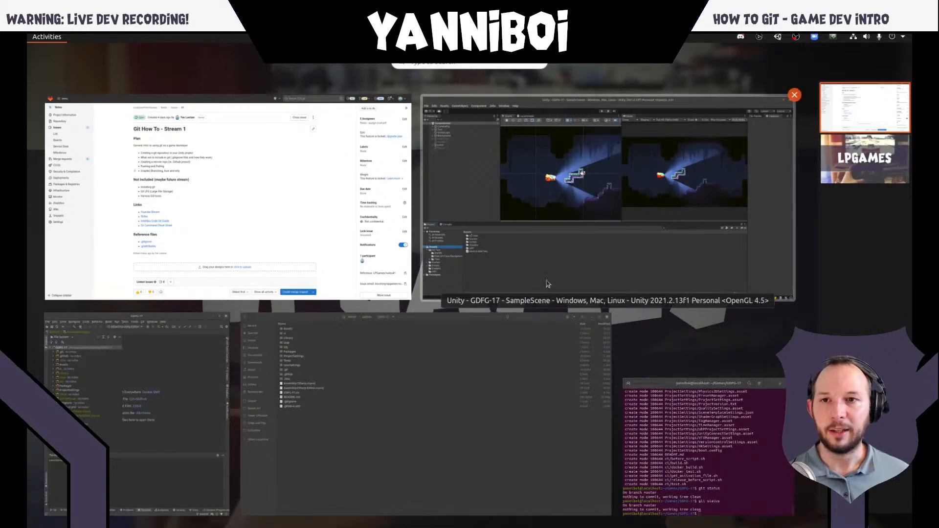
pyautogui.click(520, 266)
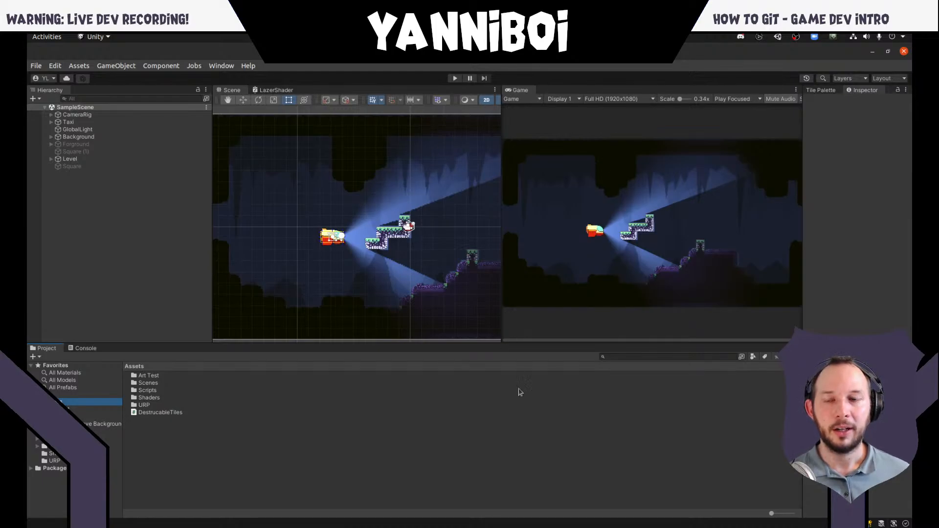
pyautogui.click(518, 446)
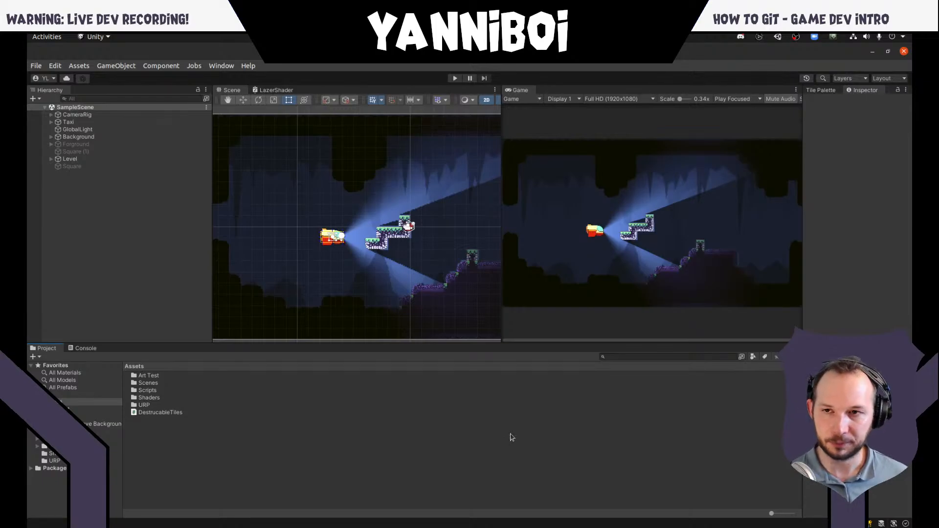
# - Switch to the browser, open github.com in a new tab and start creating a new repository
pyautogui.press('super')
pyautogui.click(313, 284)
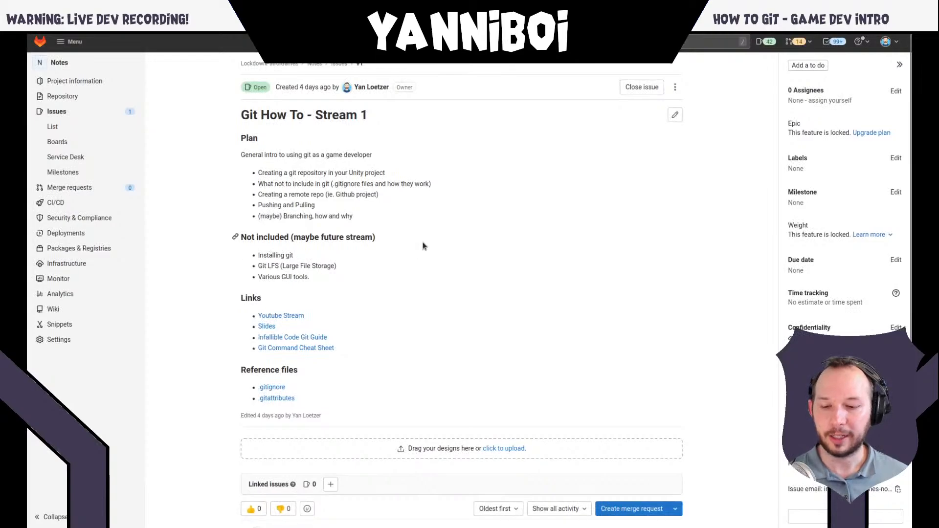
pyautogui.hotkey('ctrl', 't')
pyautogui.write('github.c')
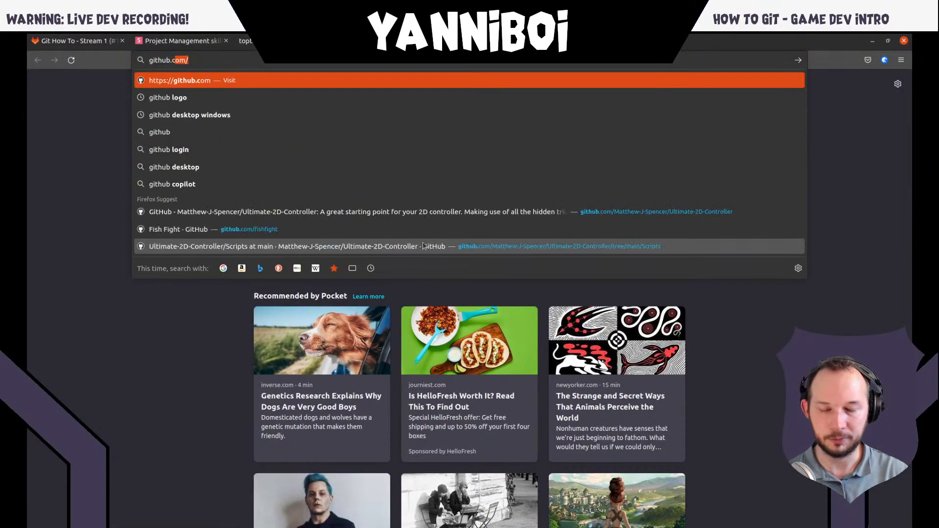
pyautogui.press('Return')
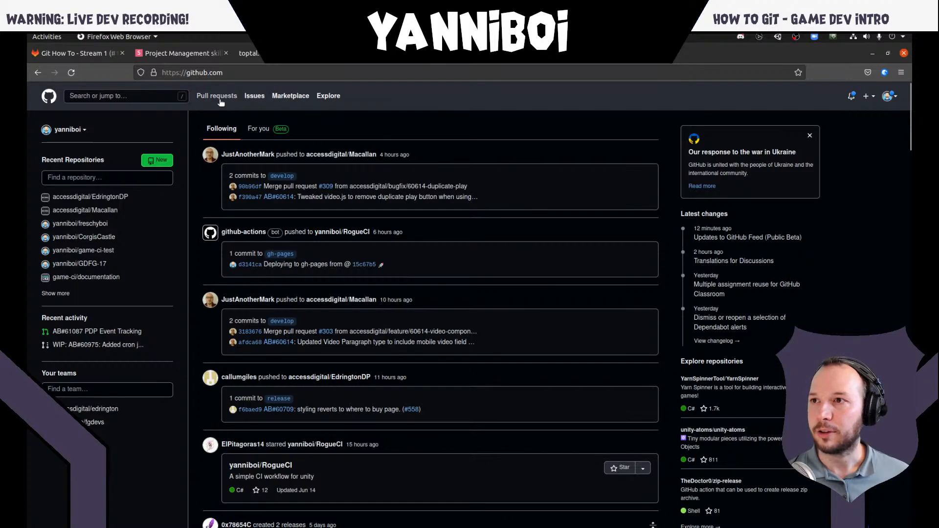
pyautogui.click(160, 161)
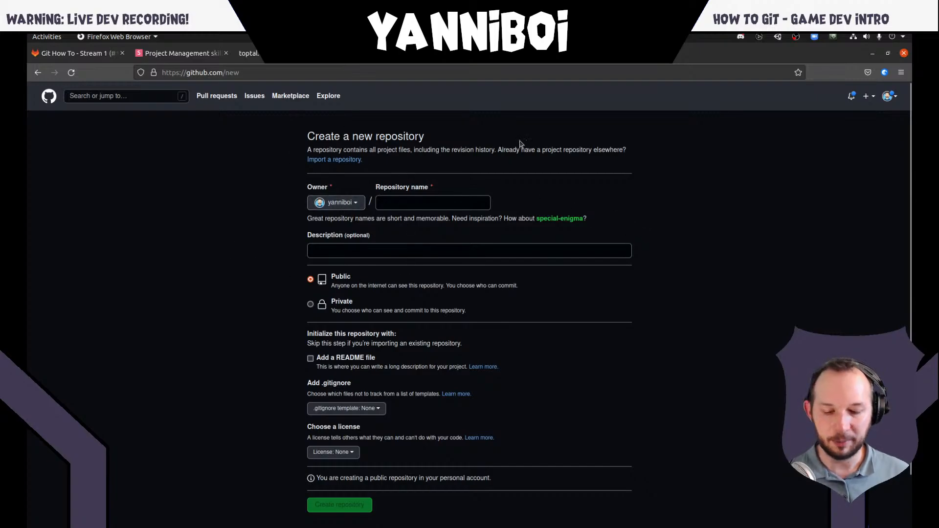
# - Open github.com in a private browser window, look at the sign-in page with its account creation option, and close the window
pyautogui.hotkey('ctrl', 'shift', 'n')
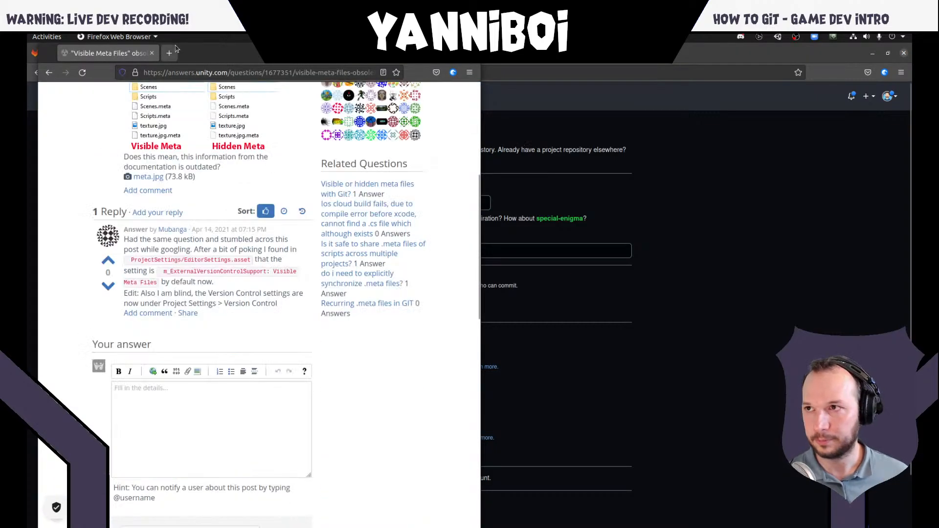
pyautogui.click(151, 53)
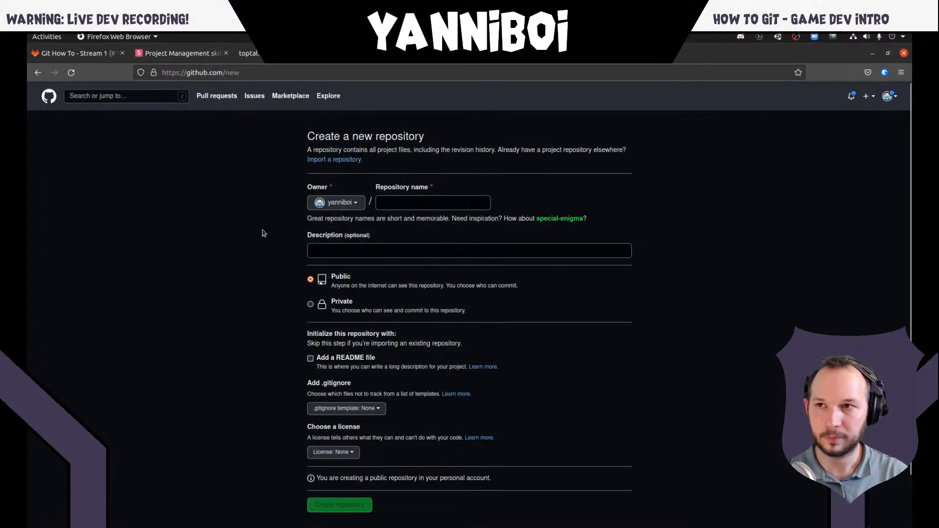
pyautogui.hotkey('ctrl', 'shift', 'p')
pyautogui.write('github.com/')
pyautogui.press('Return')
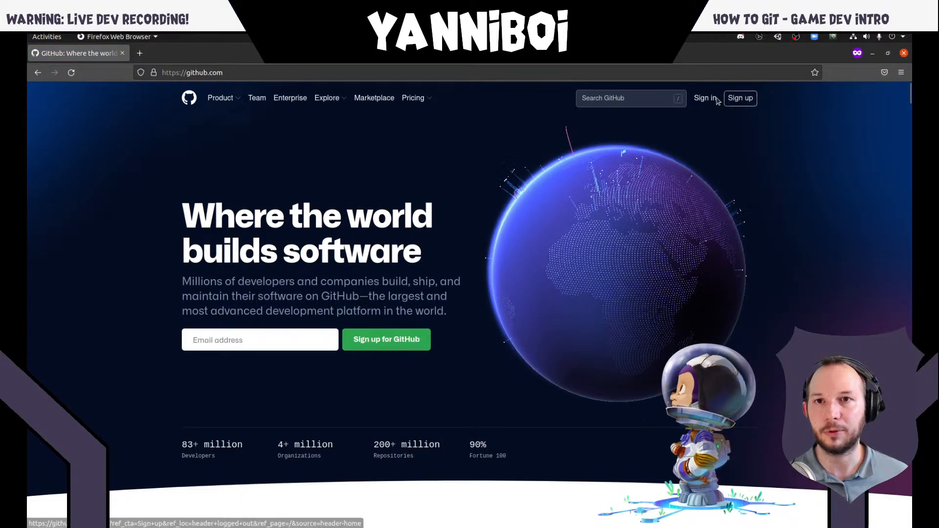
pyautogui.click(716, 99)
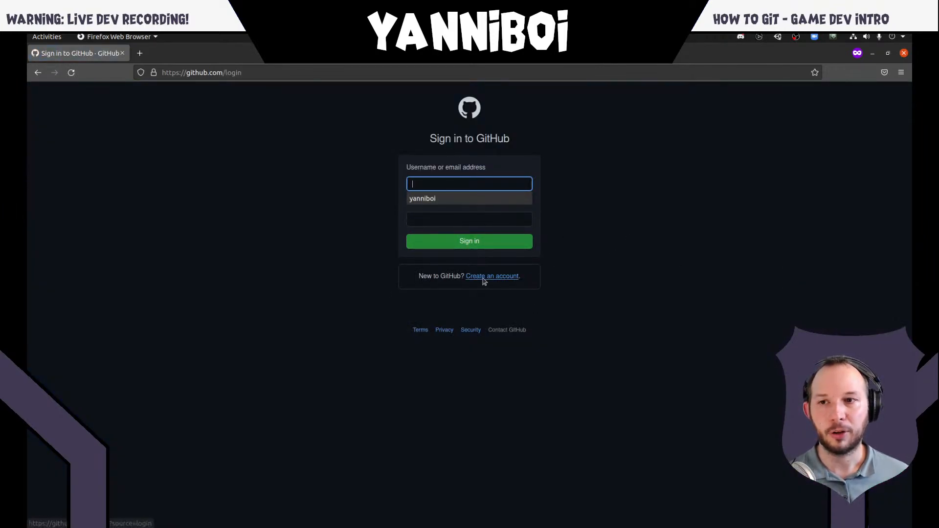
pyautogui.click(643, 262)
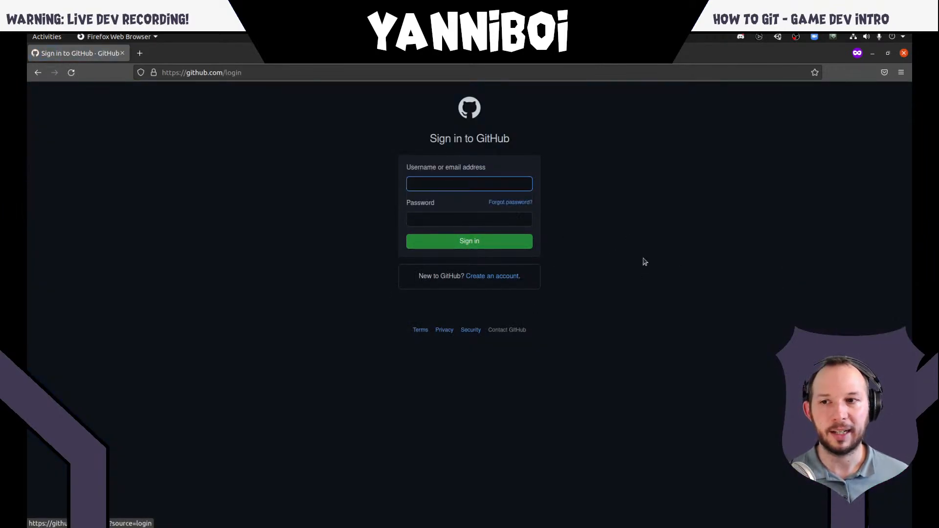
pyautogui.click(122, 53)
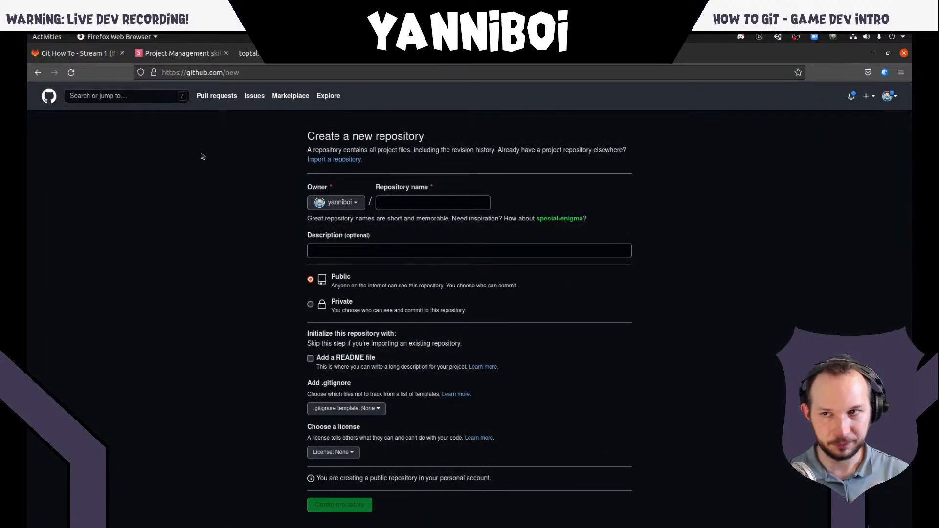
# - Name the new repository "How To Git"
pyautogui.click(410, 202)
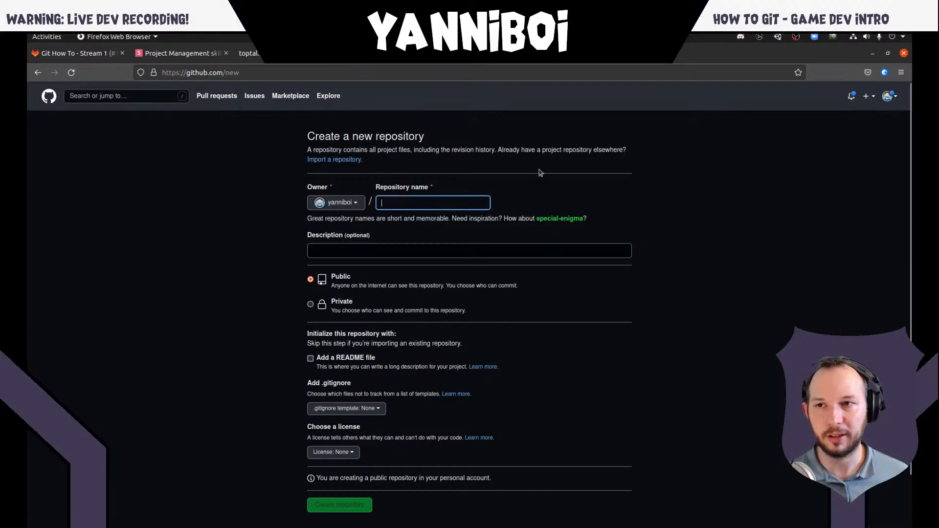
pyautogui.write('How')
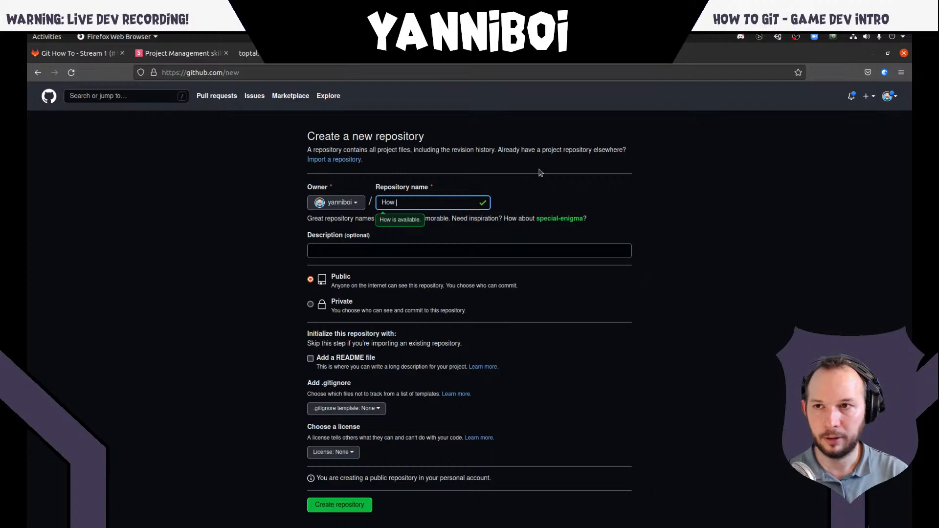
pyautogui.write(' To Git')
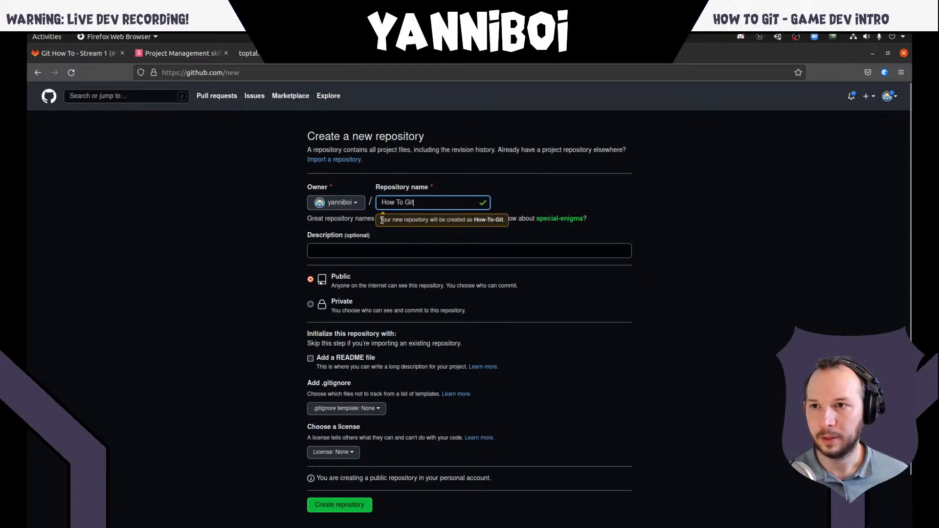
pyautogui.click(520, 203)
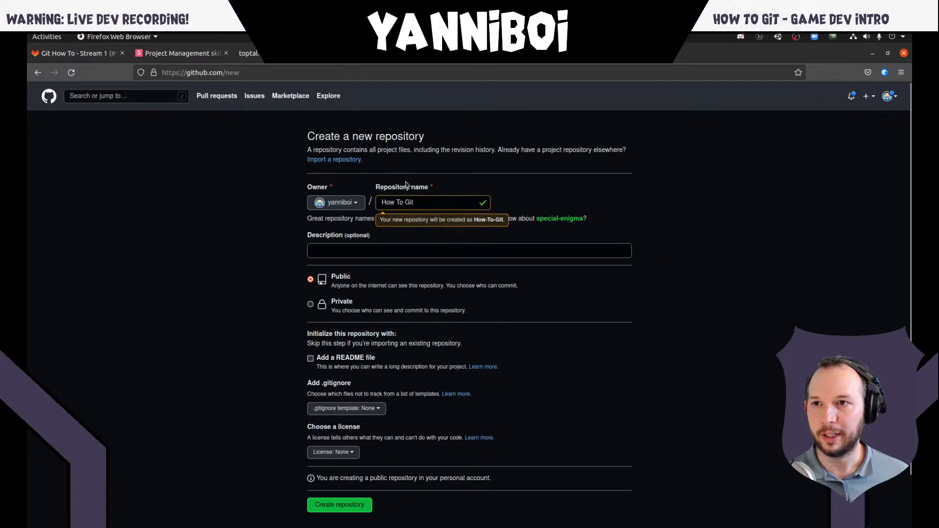
# - Describe the new repository as "A Unity project managed by Git."
pyautogui.click(351, 249)
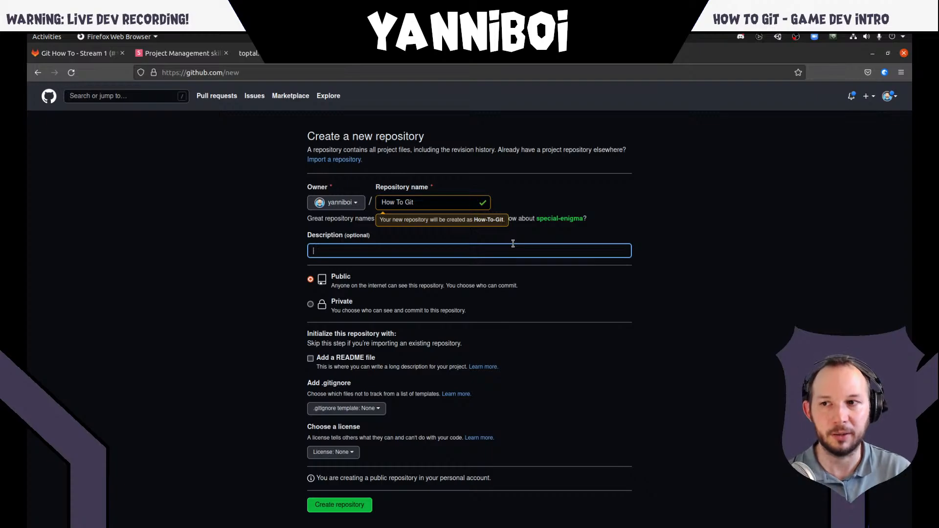
pyautogui.write('A')
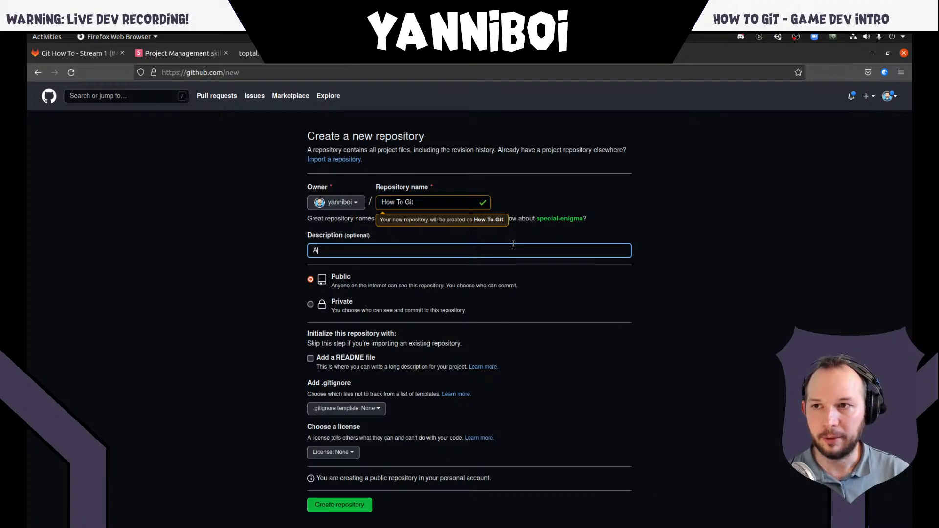
pyautogui.write(' Unity proje')
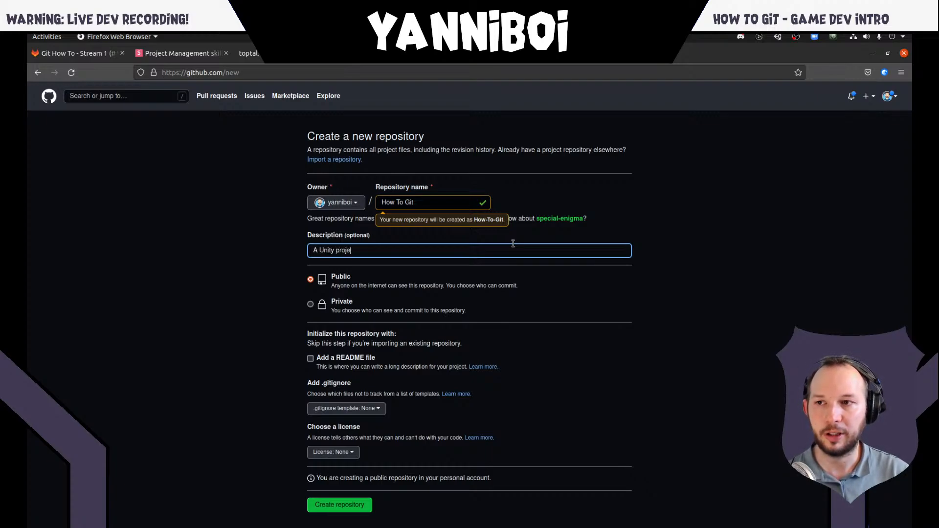
pyautogui.write('ct managed by Git.')
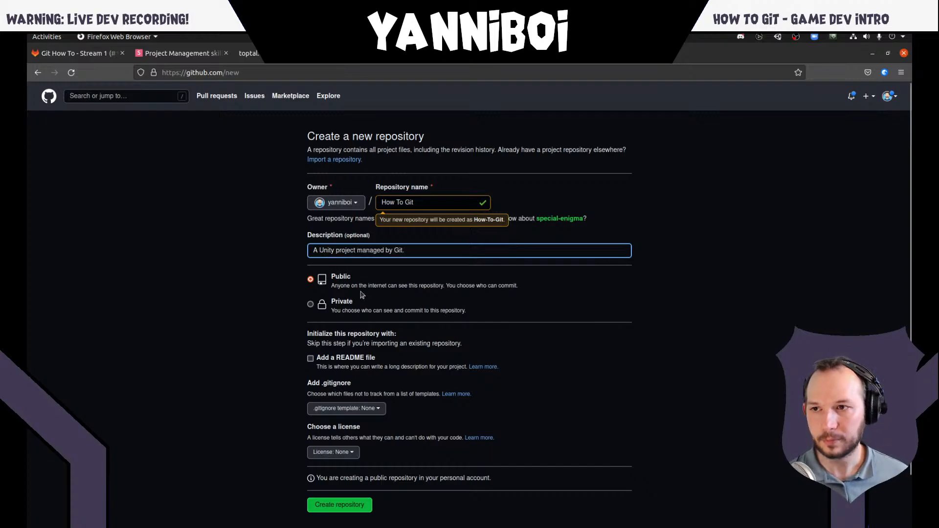
# - Switch the new repository's visibility to Private for comparison and set it back to Public
pyautogui.click(345, 281)
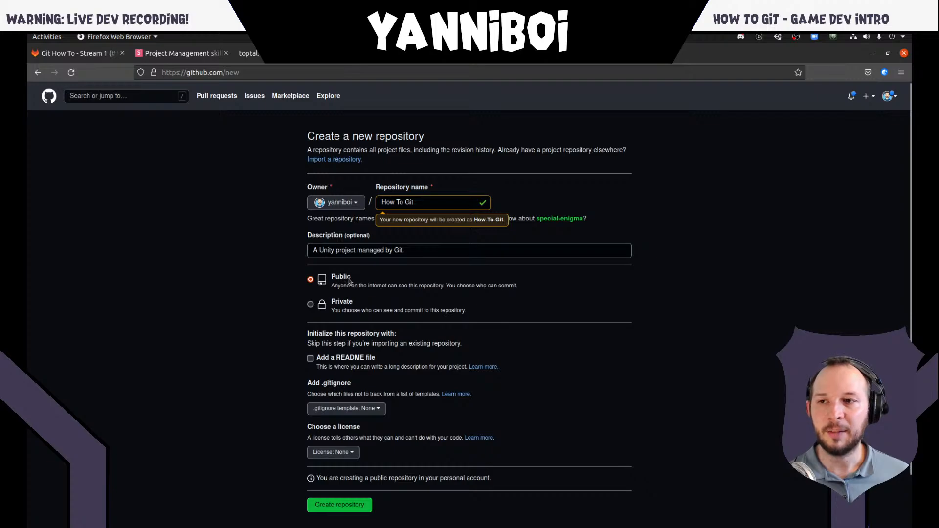
pyautogui.click(351, 303)
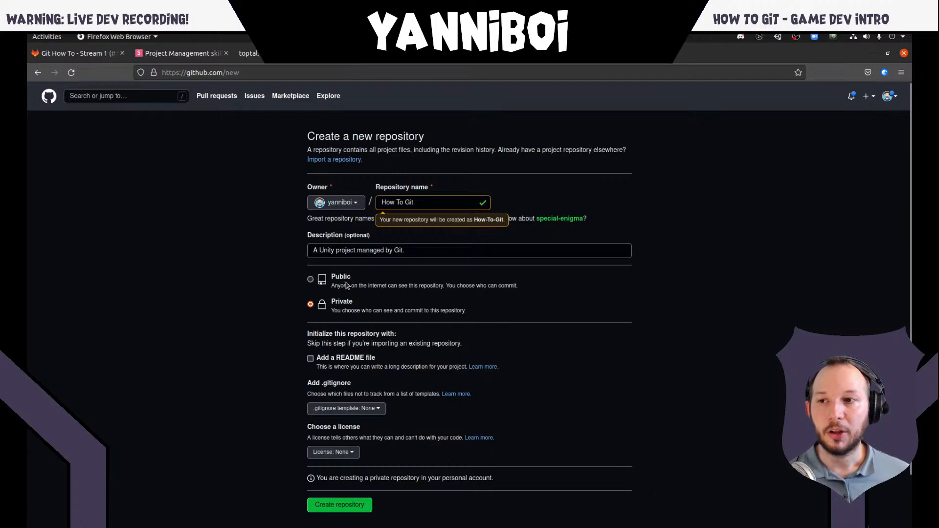
pyautogui.click(346, 281)
pyautogui.click(346, 303)
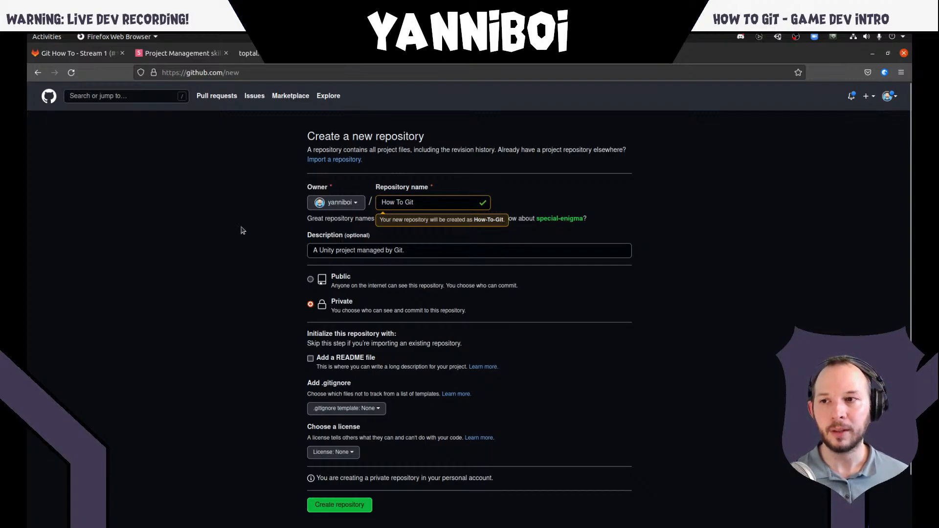
pyautogui.doubleClick(347, 304)
pyautogui.click(364, 305)
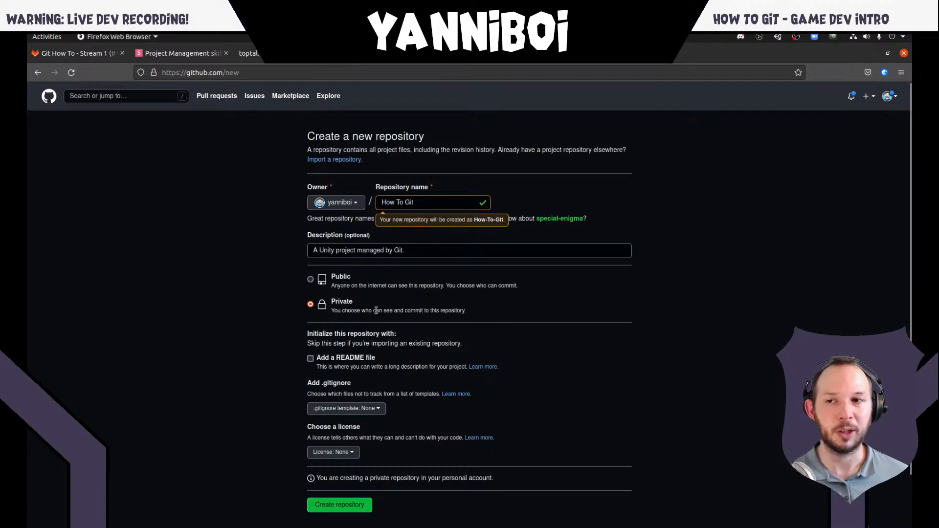
pyautogui.click(340, 277)
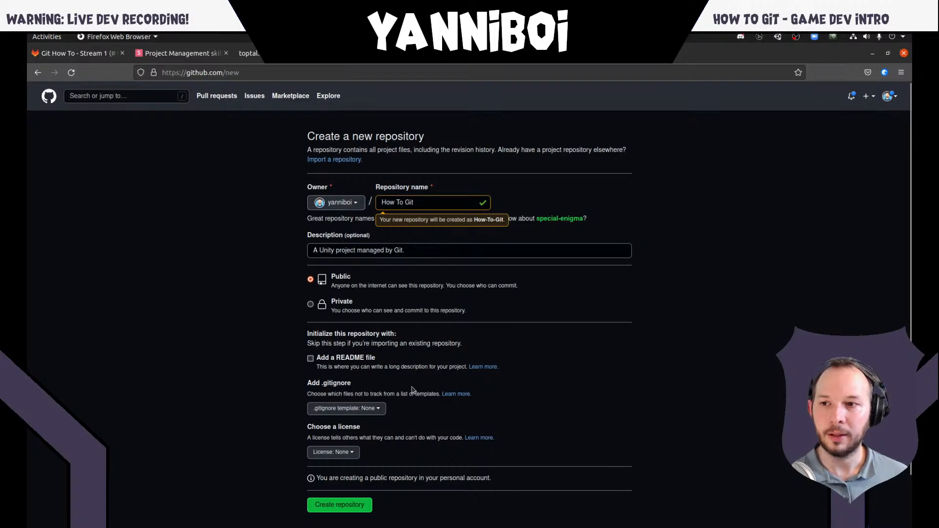
# - Try initializing with a README file, check the project's existing README.md in the file manager, and turn the option off again
pyautogui.click(337, 360)
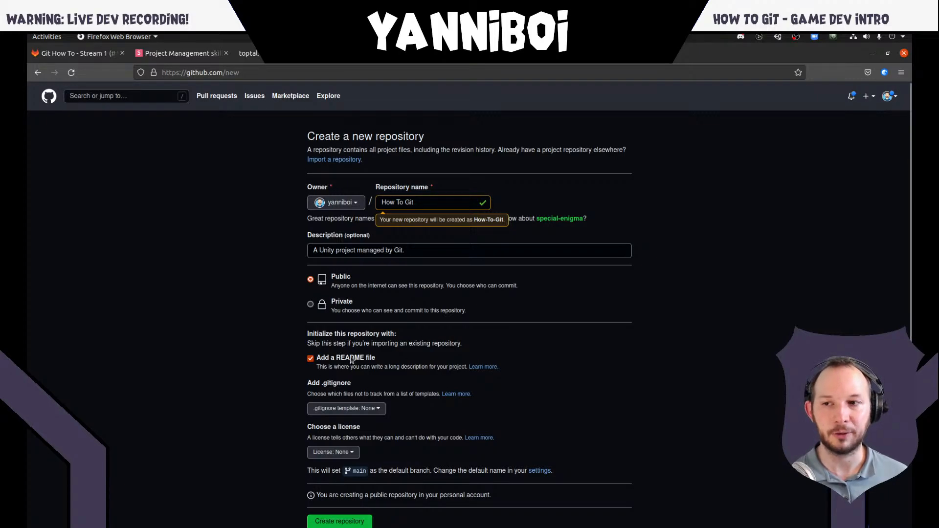
pyautogui.press('super')
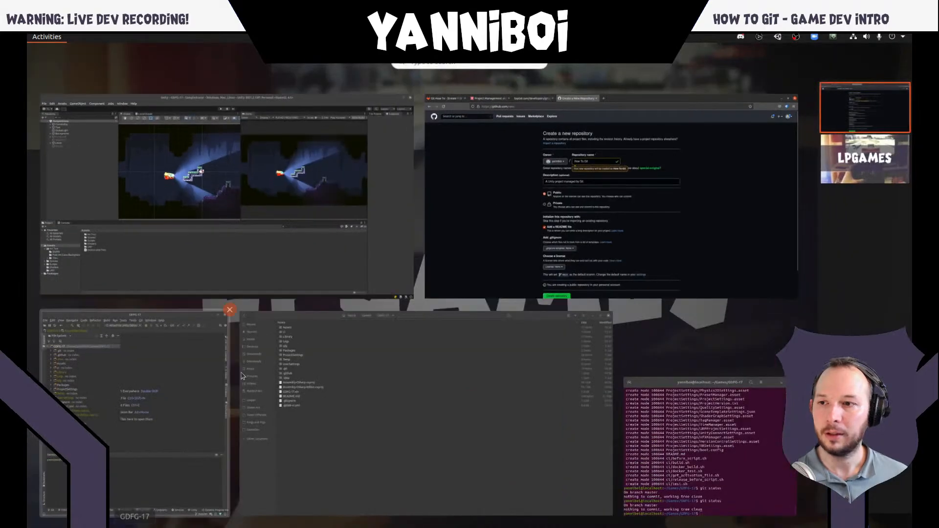
pyautogui.click(357, 398)
pyautogui.doubleClick(171, 245)
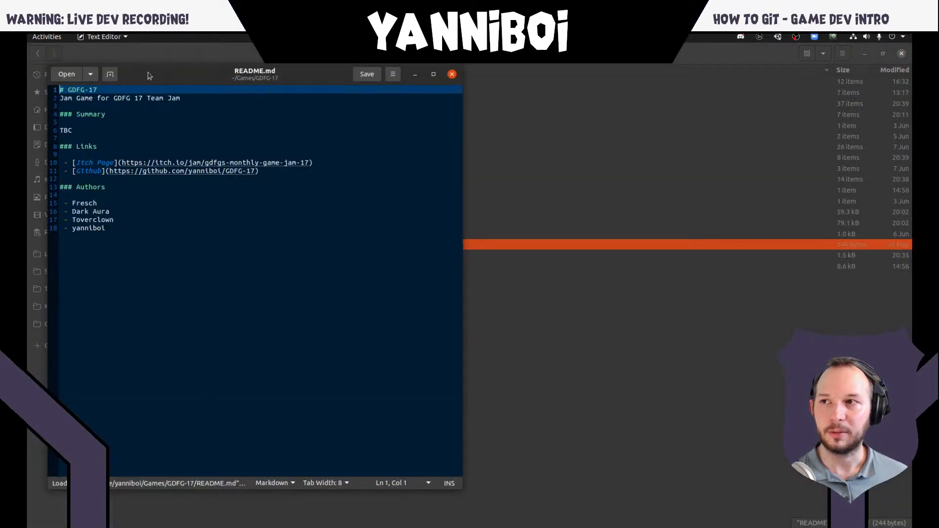
pyautogui.click(452, 74)
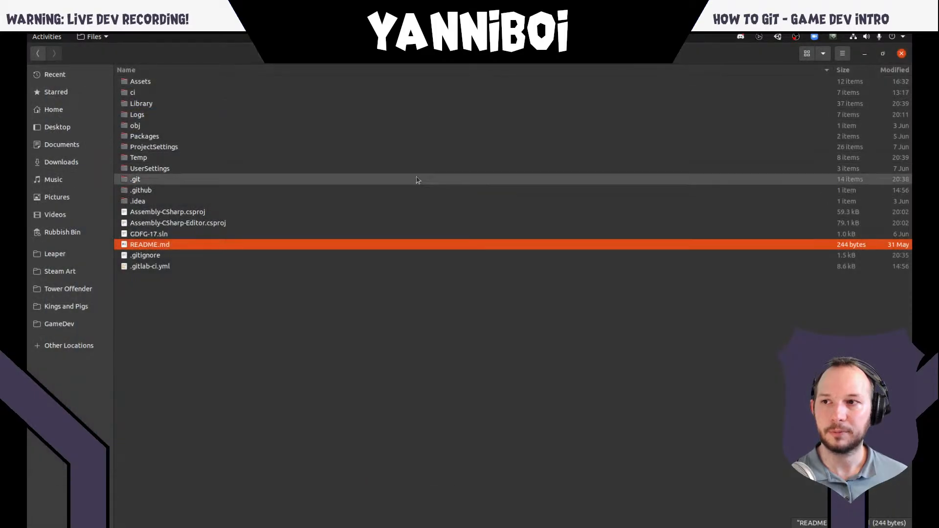
pyautogui.hotkey('alt', 'Tab')
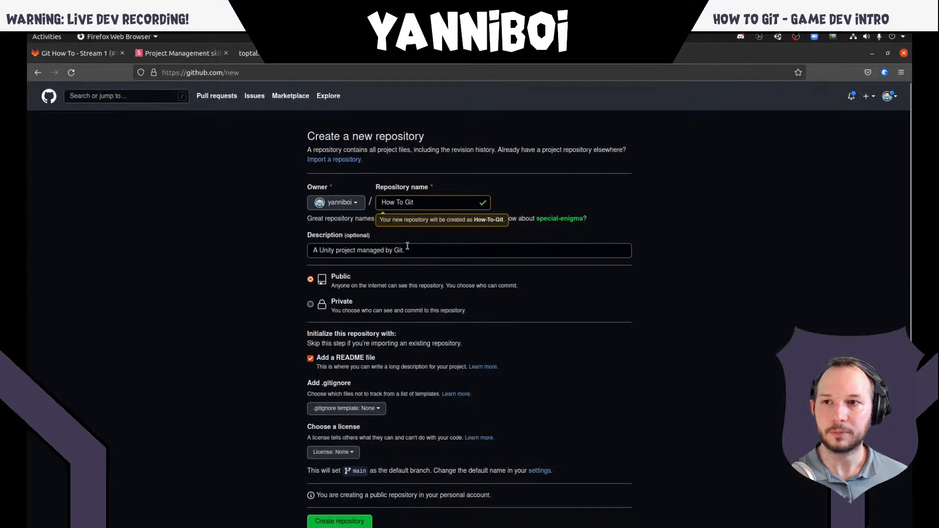
pyautogui.click(341, 361)
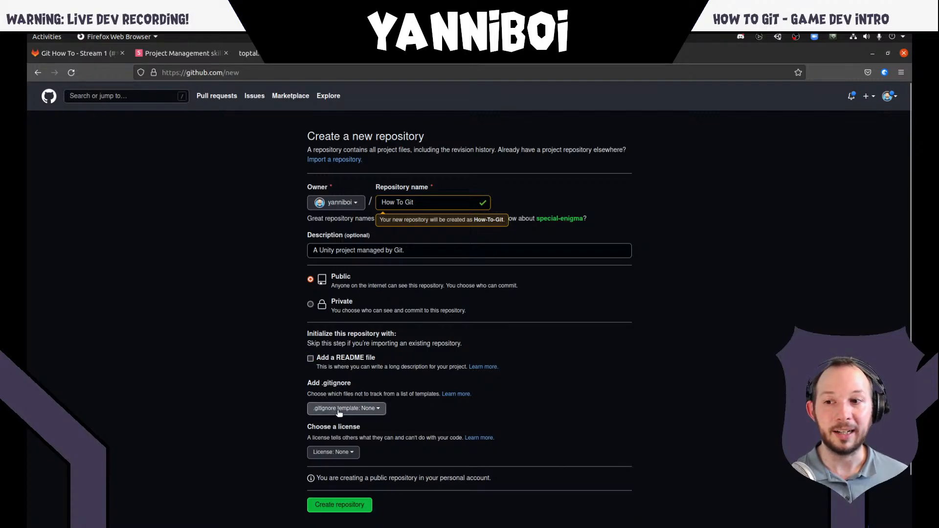
# - Try the Unity .gitignore template for the new repository and set the template back to None
pyautogui.click(359, 413)
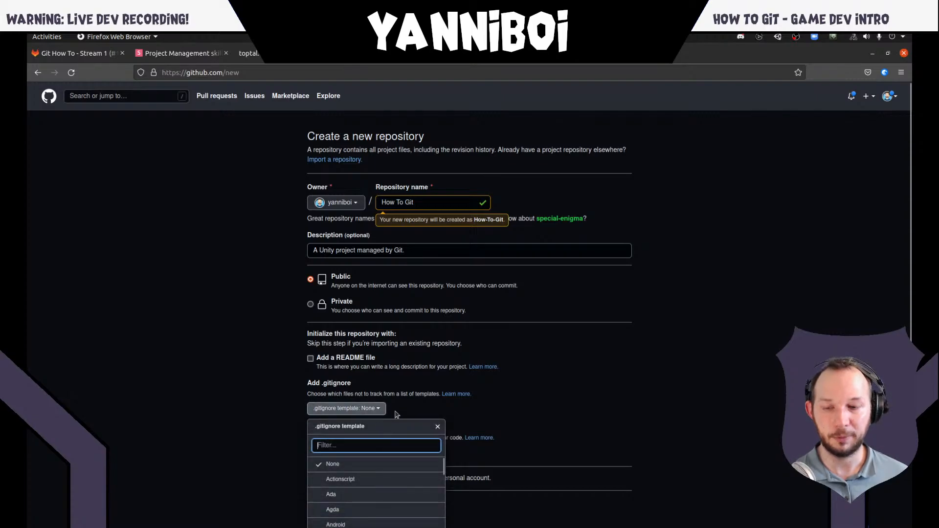
pyautogui.write('unity')
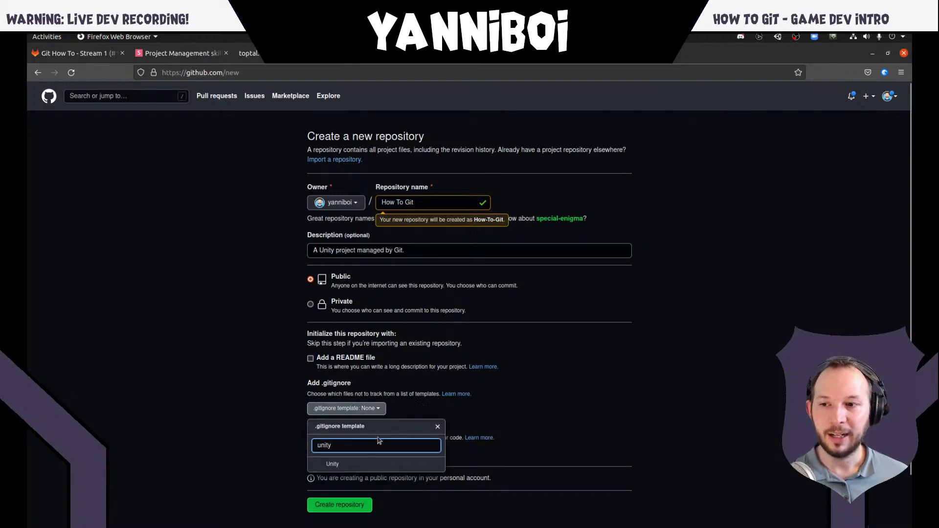
pyautogui.click(351, 467)
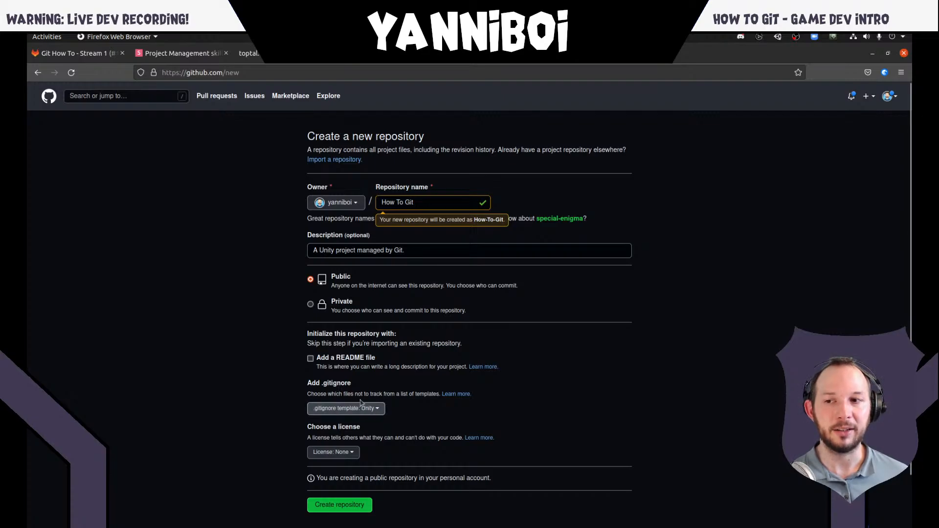
pyautogui.click(352, 412)
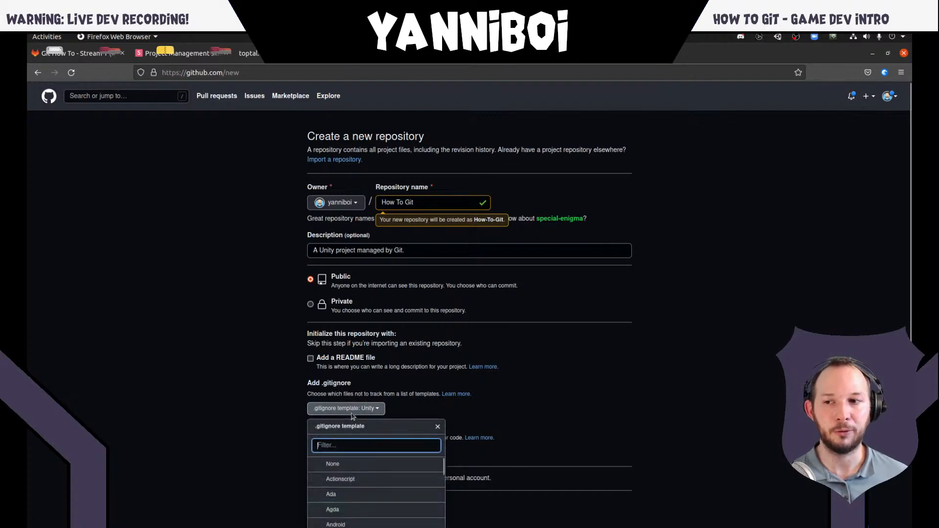
pyautogui.click(339, 462)
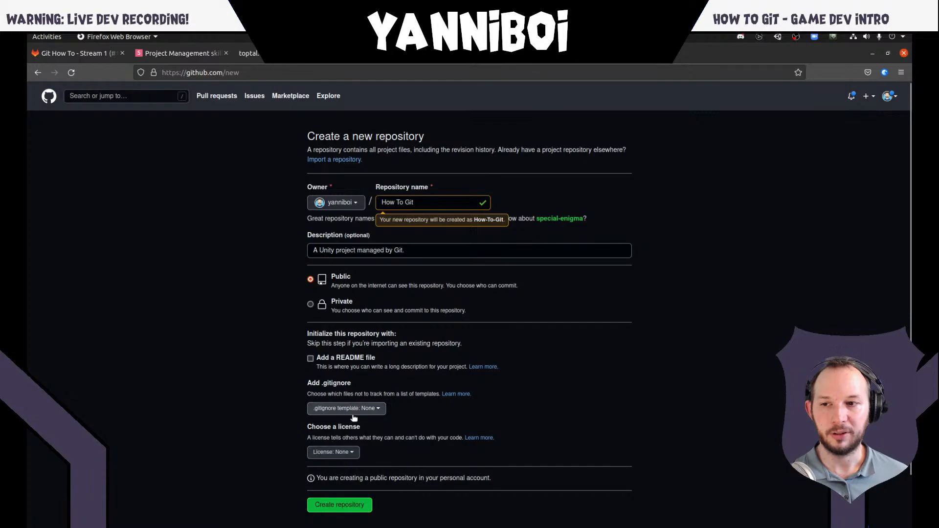
# - Look through the available licenses, keep the license at None, and create the repository
pyautogui.scroll(-2, 303, 423)
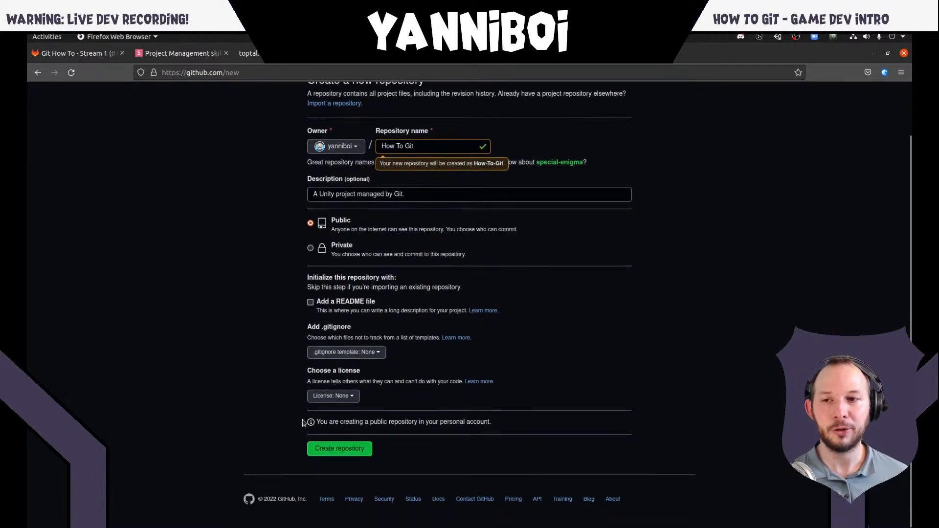
pyautogui.click(348, 397)
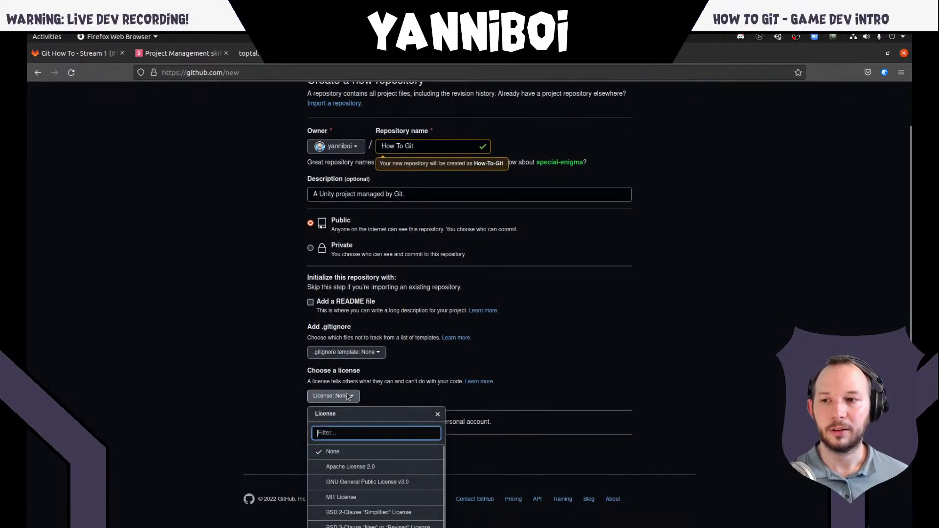
pyautogui.scroll(-4, 370, 403)
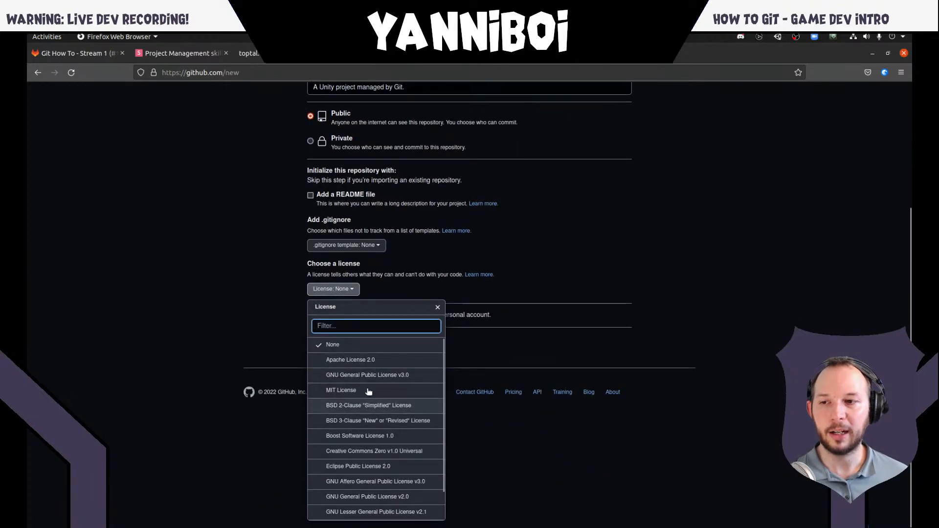
pyautogui.scroll(-2, 342, 413)
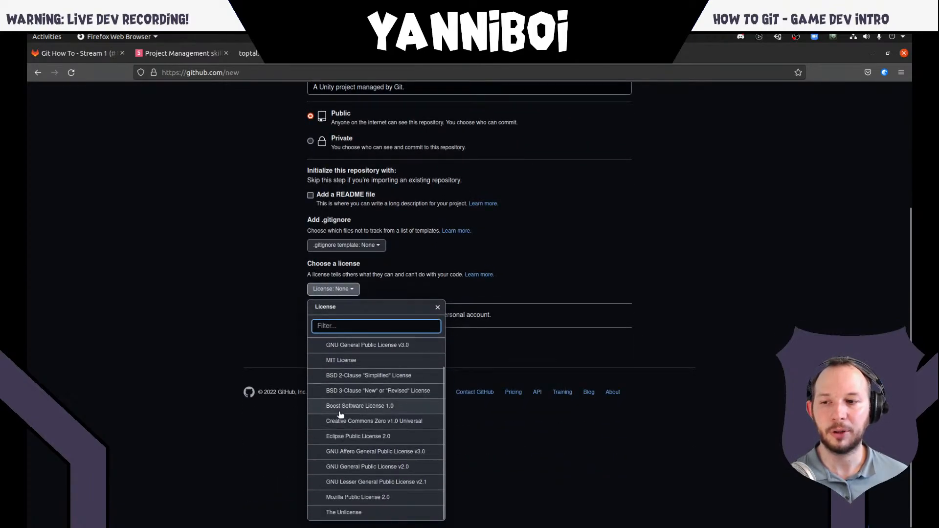
pyautogui.scroll(2, 341, 413)
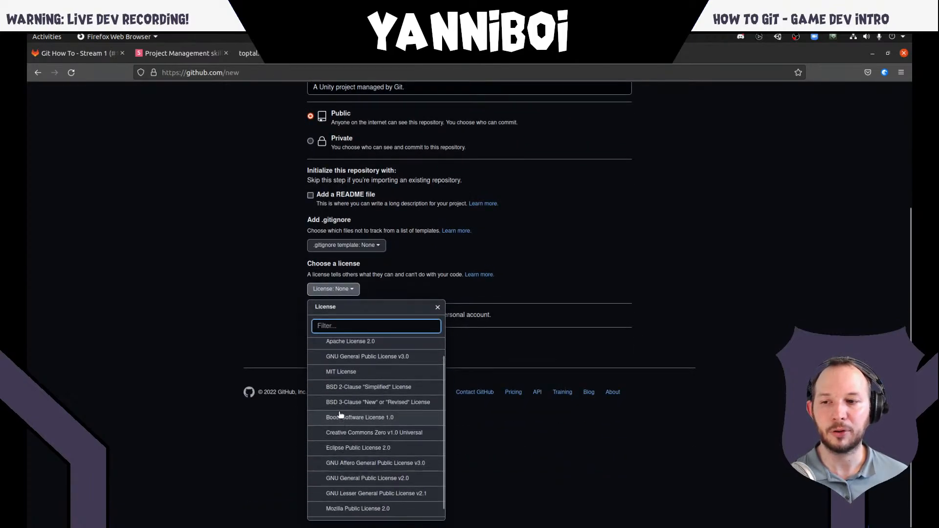
pyautogui.click(275, 316)
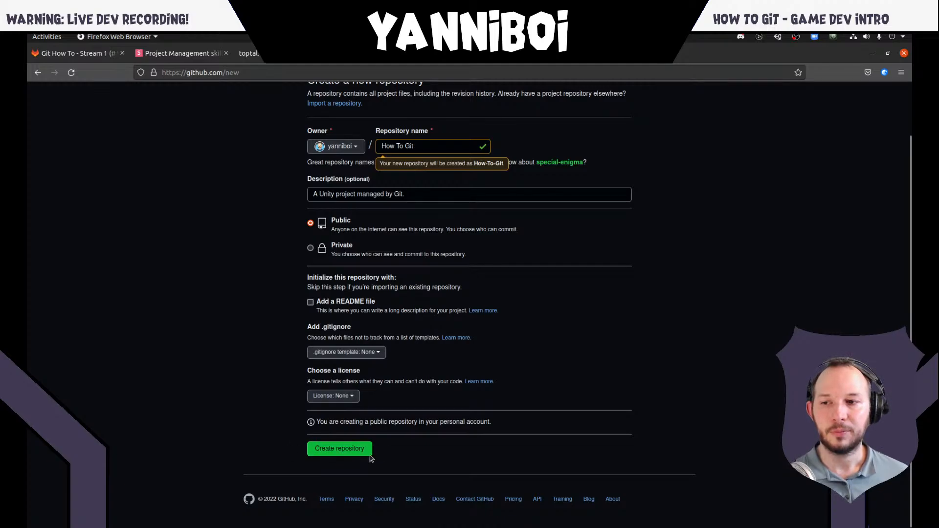
pyautogui.click(343, 450)
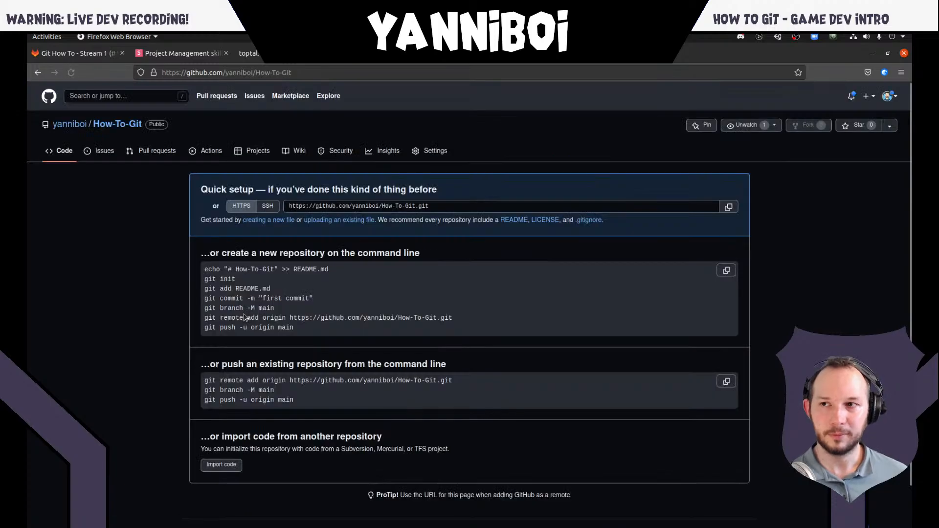
# - Examine the new repository's quick setup and its command-line instructions for creating a new repository or pushing an existing one
pyautogui.doubleClick(264, 189)
pyautogui.click(264, 189)
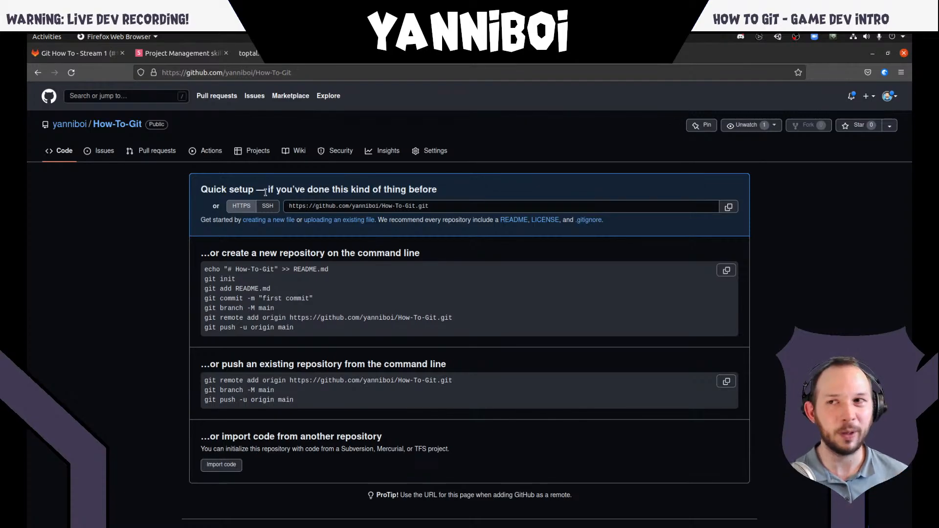
pyautogui.doubleClick(300, 189)
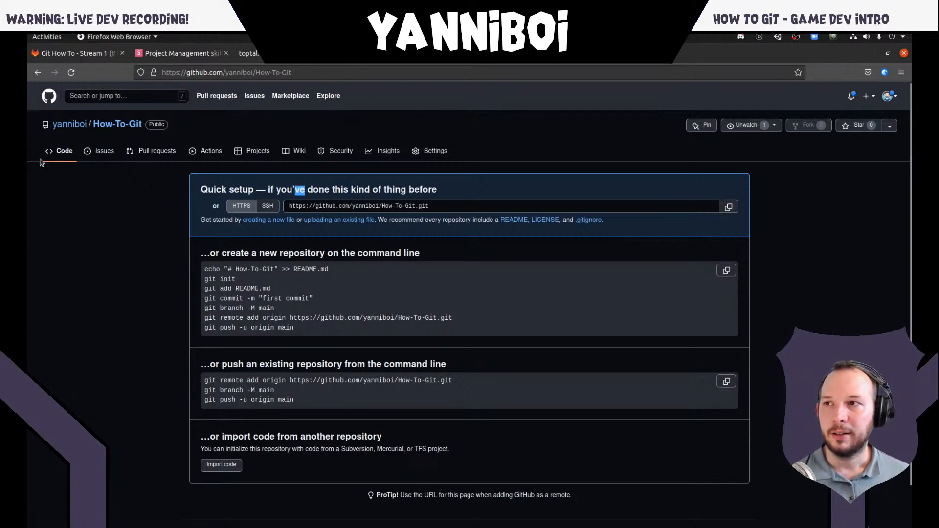
pyautogui.click(70, 252)
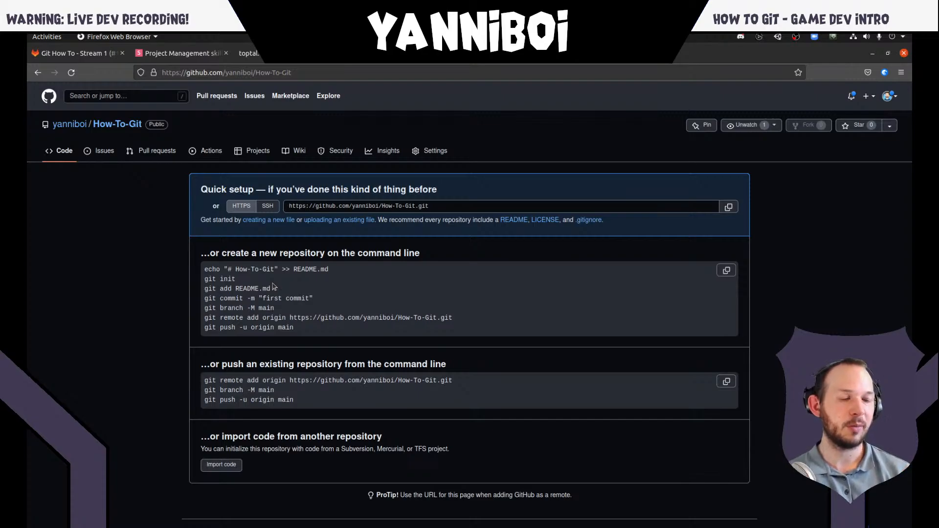
pyautogui.tripleClick(229, 278)
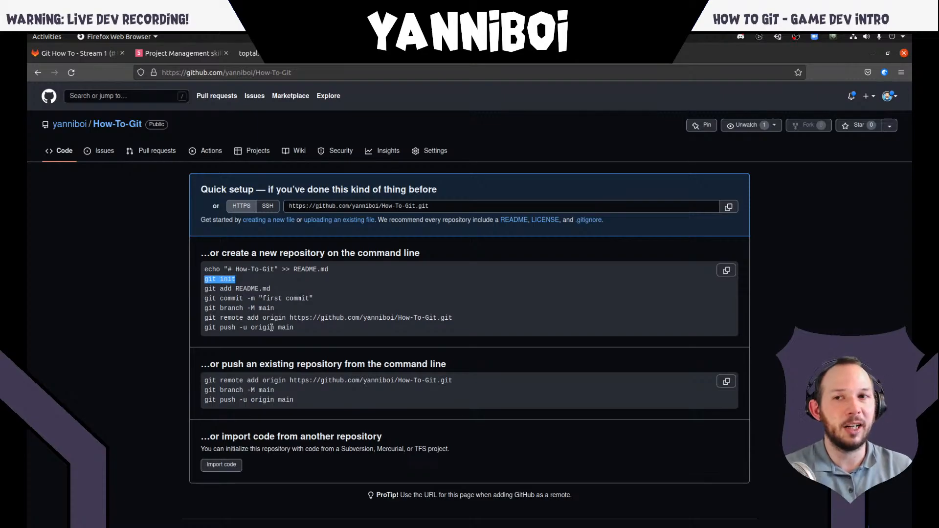
pyautogui.click(289, 292)
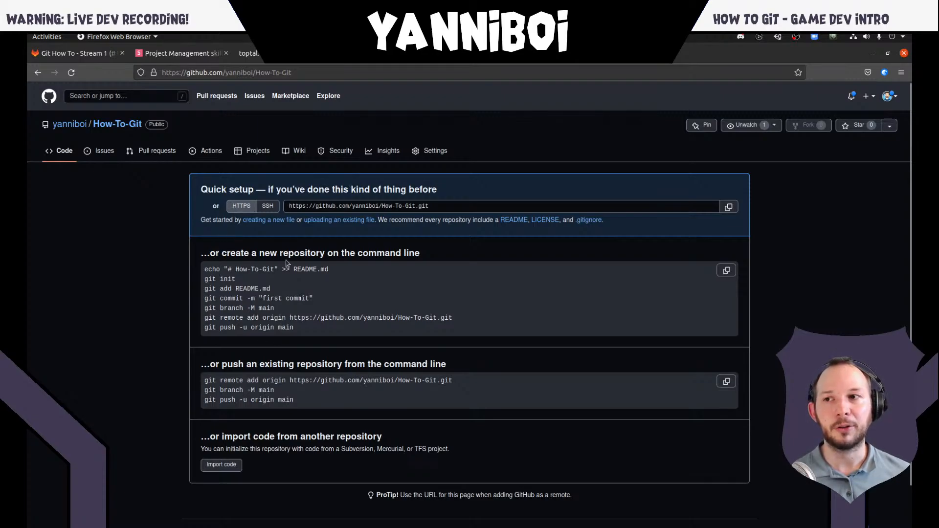
pyautogui.tripleClick(362, 255)
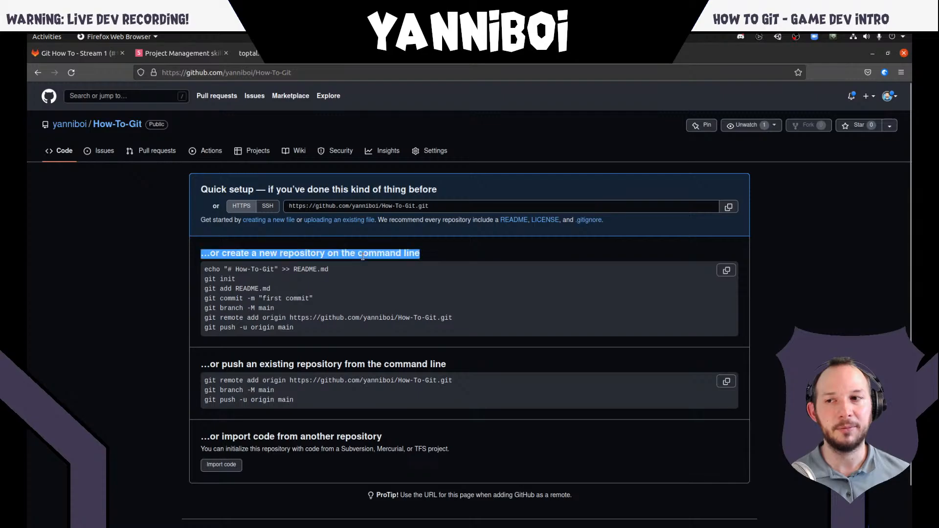
pyautogui.click(351, 253)
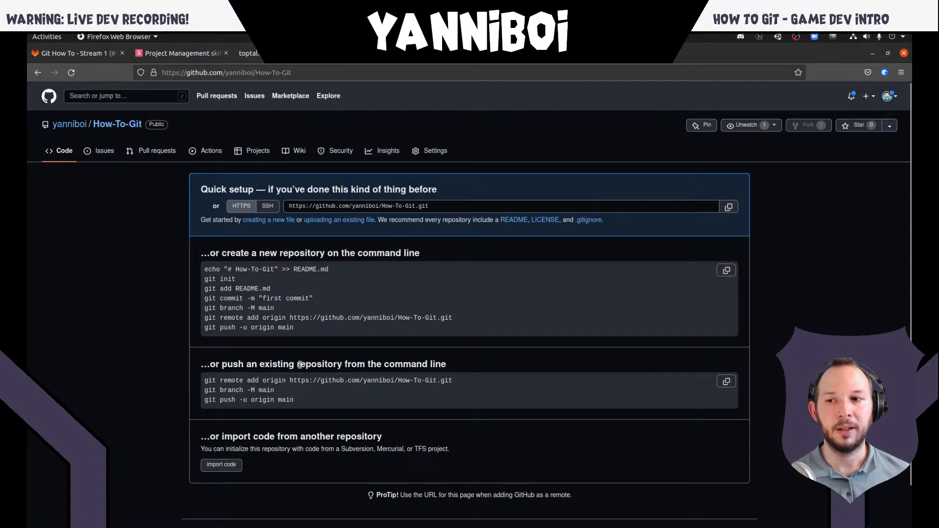
pyautogui.tripleClick(271, 362)
pyautogui.click(274, 361)
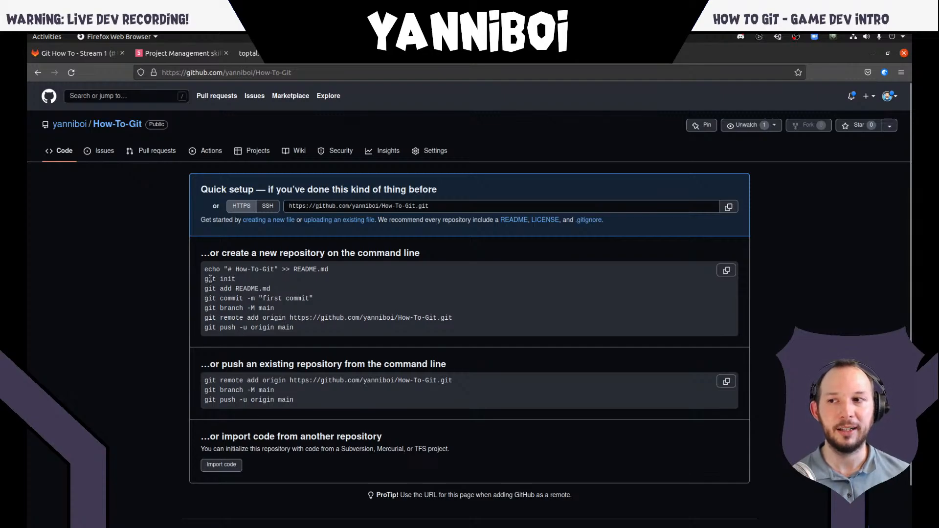
# - Examine the first commit and "git branch -M main" commands in the instructions for creating a new repository
pyautogui.moveTo(205, 279); pyautogui.dragTo(313, 298)
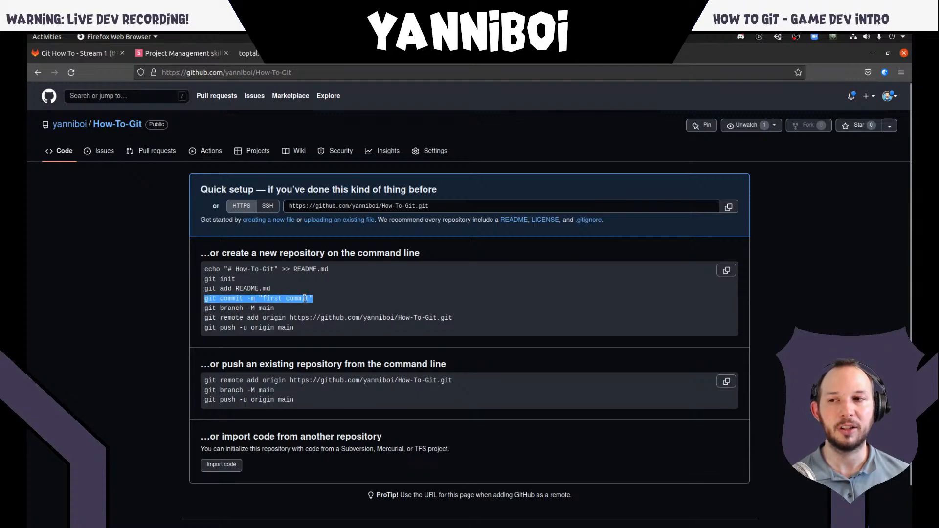
pyautogui.click(305, 299)
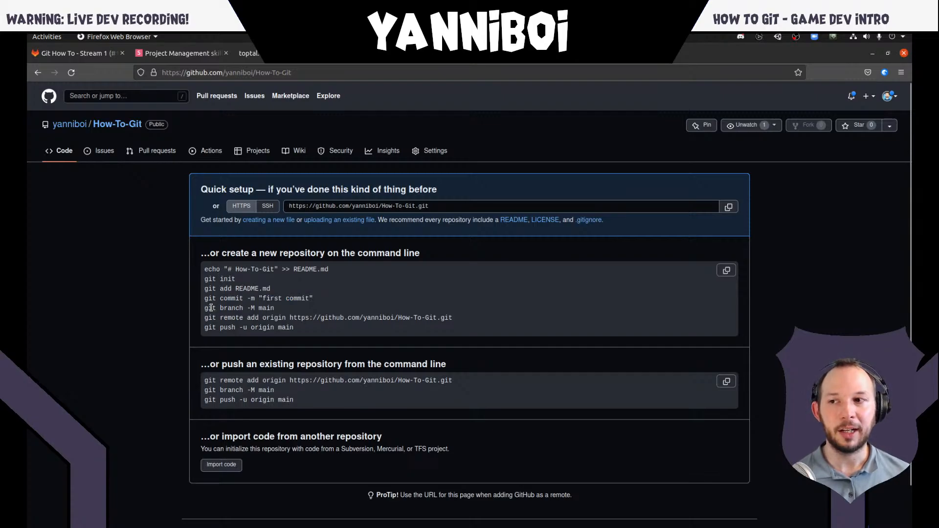
pyautogui.moveTo(204, 307); pyautogui.dragTo(274, 308)
pyautogui.click(285, 308)
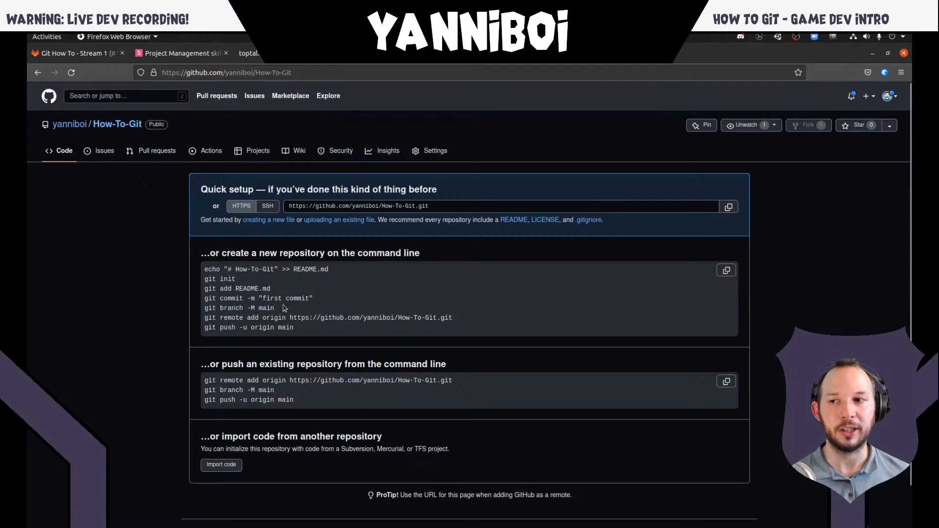
pyautogui.tripleClick(265, 308)
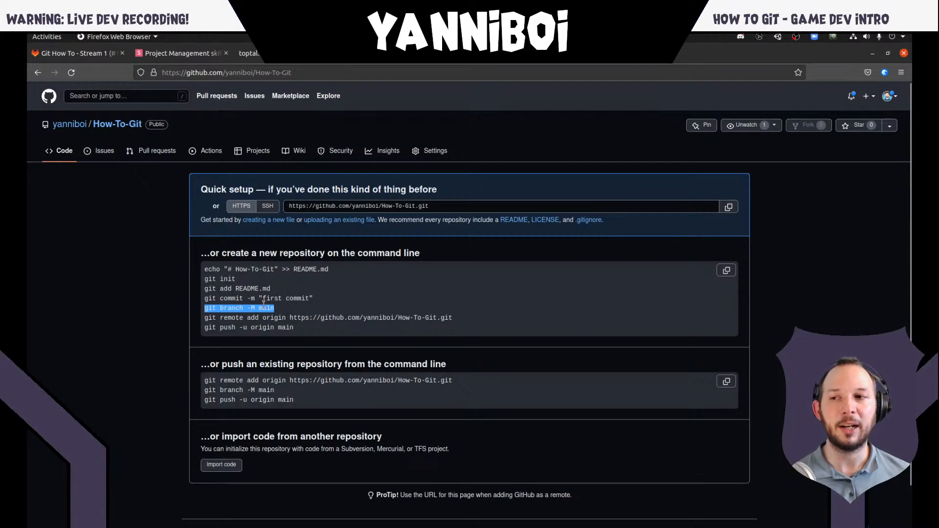
# - Examine the "git branch -M main" and "git remote add origin" commands in the instructions for creating a new repository
pyautogui.tripleClick(262, 308)
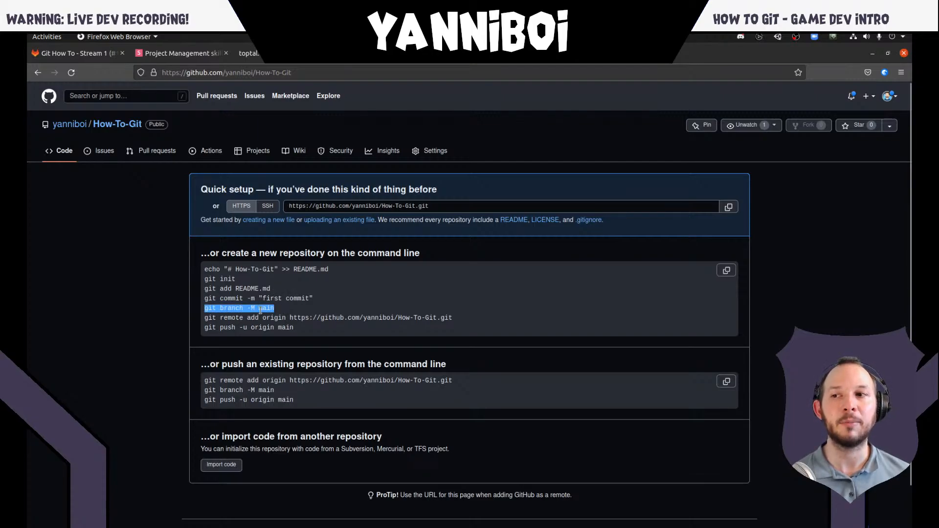
pyautogui.doubleClick(229, 307)
pyautogui.click(229, 307)
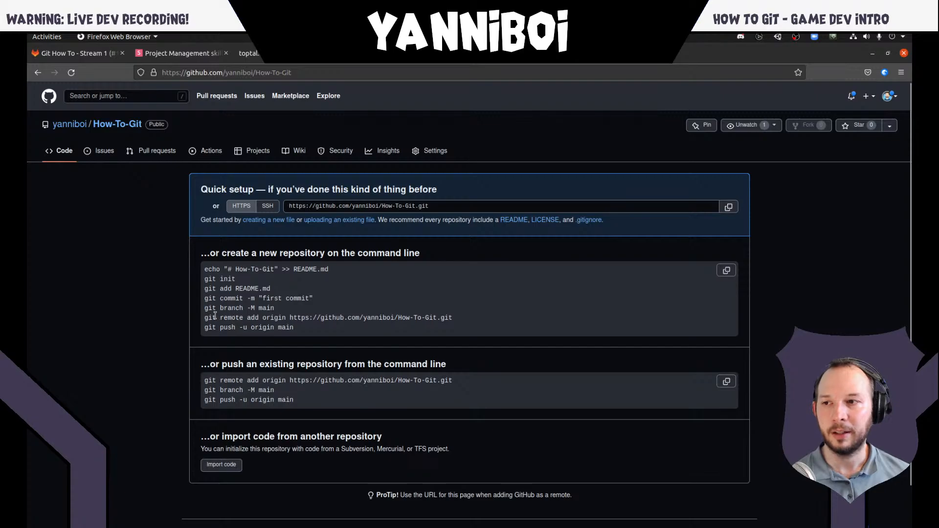
pyautogui.tripleClick(287, 315)
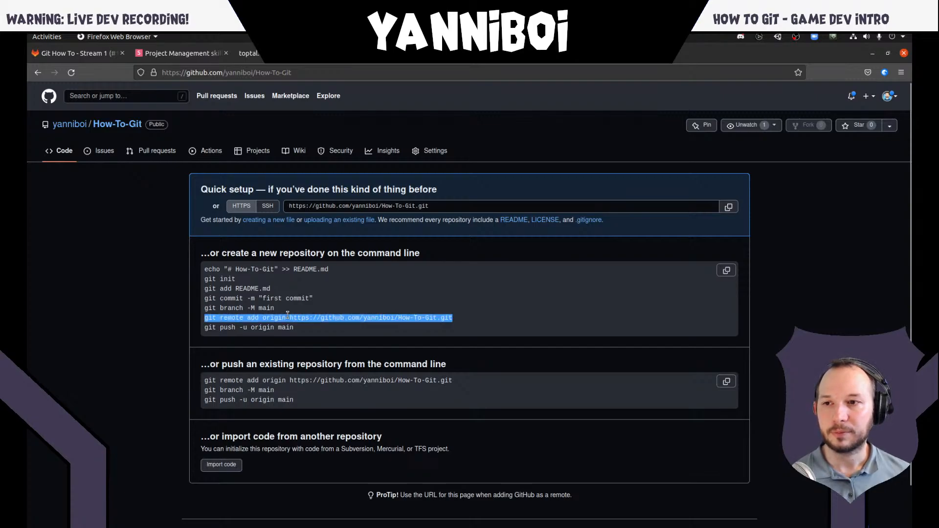
pyautogui.doubleClick(230, 318)
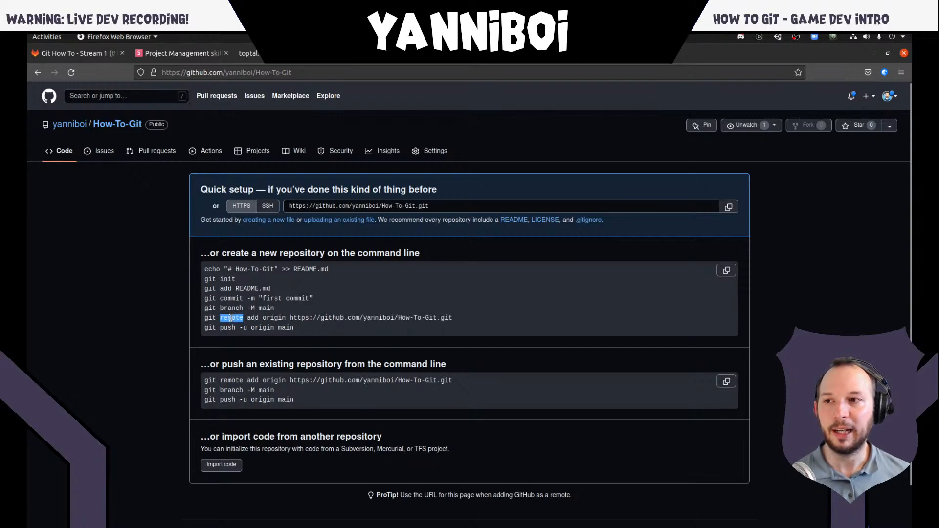
pyautogui.click(230, 318)
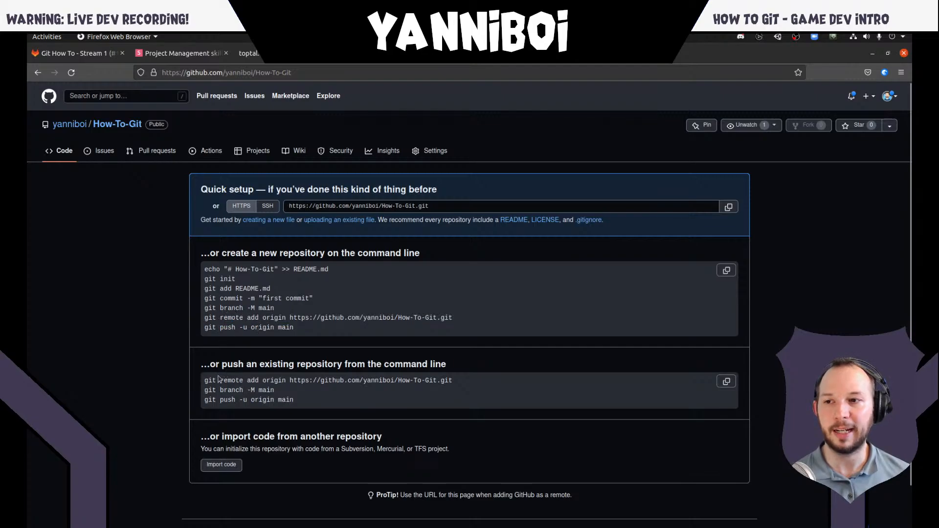
# - Examine the heading and remote command in the instructions for pushing an existing repository from the command line
pyautogui.tripleClick(257, 379)
pyautogui.tripleClick(231, 365)
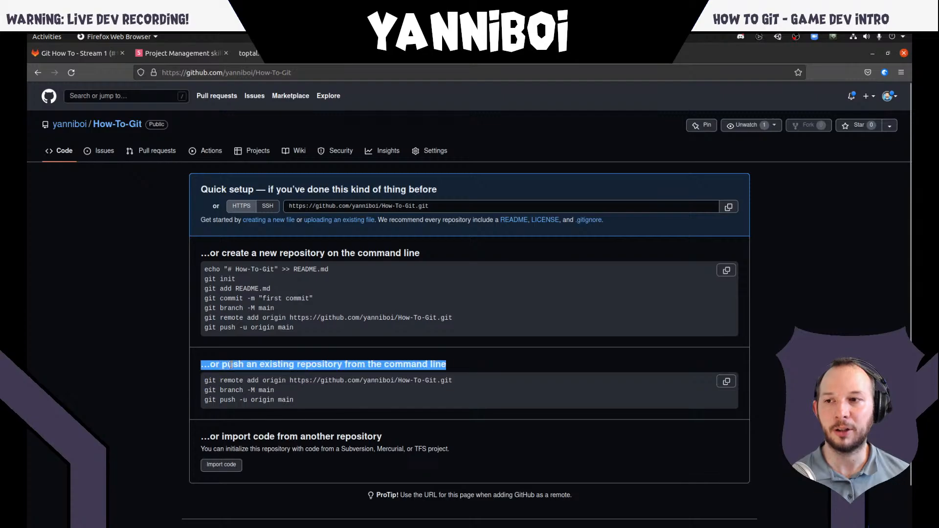
pyautogui.click(231, 365)
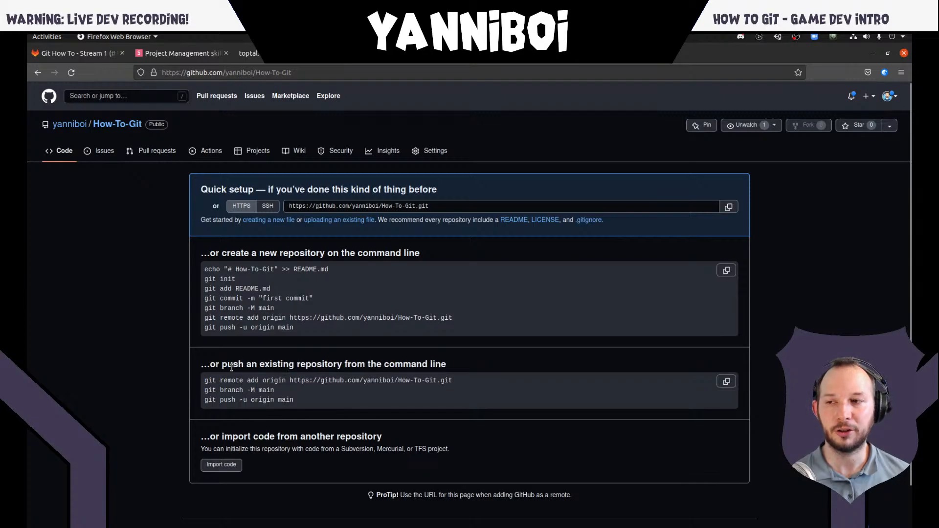
pyautogui.doubleClick(303, 364)
pyautogui.tripleClick(303, 365)
pyautogui.click(299, 380)
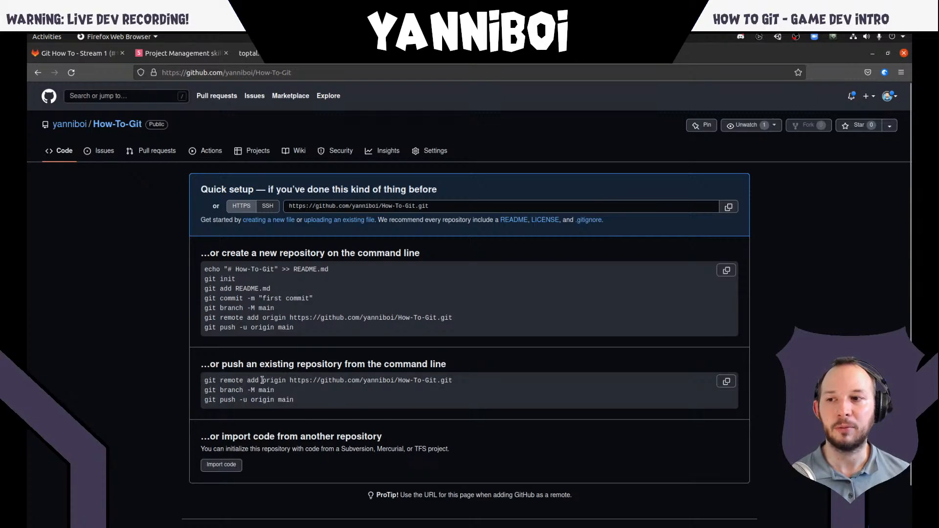
# - Switch to the presentation and look back through the Lecture 4 slides on git status, add and commit
pyautogui.click(176, 54)
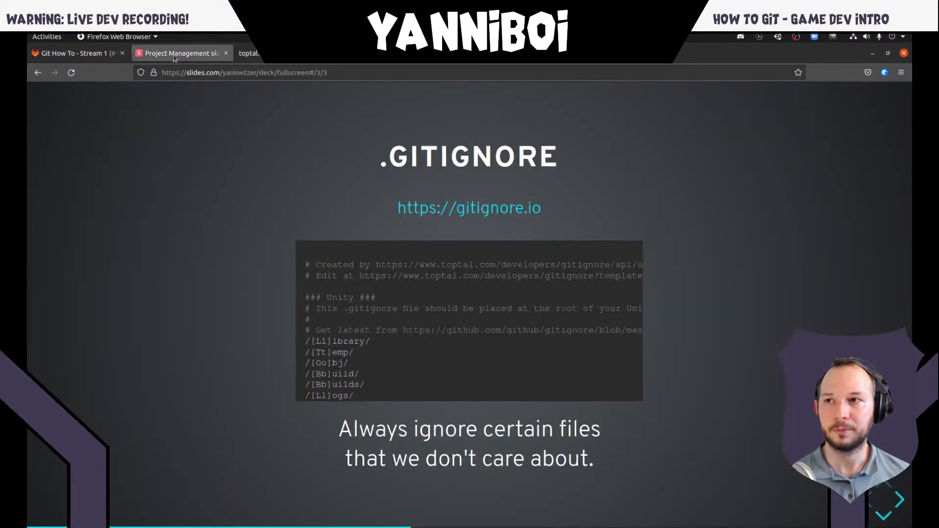
pyautogui.press('Down')
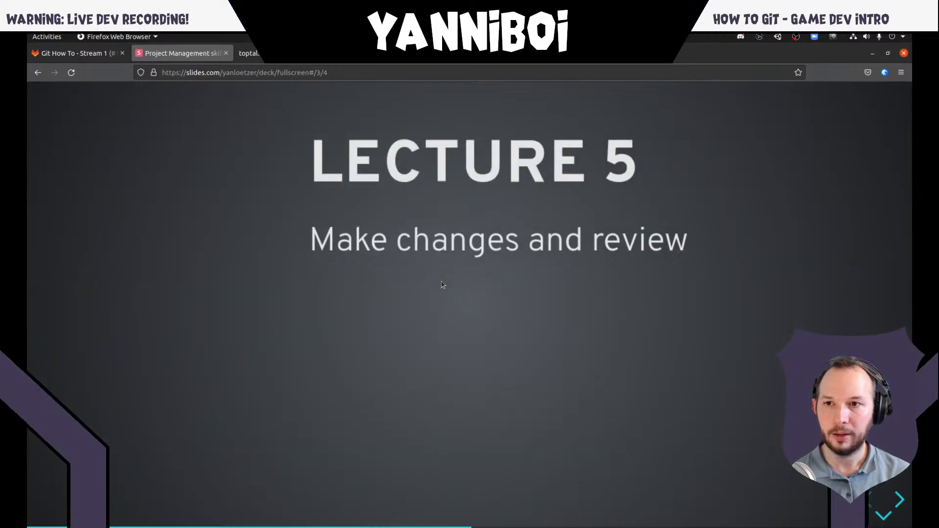
pyautogui.press('Down')
pyautogui.press('Down')
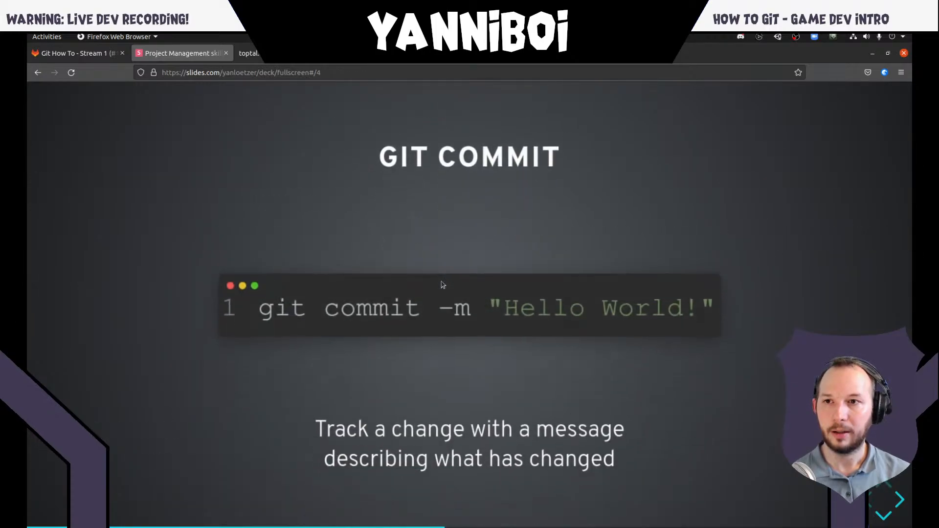
pyautogui.press('Up')
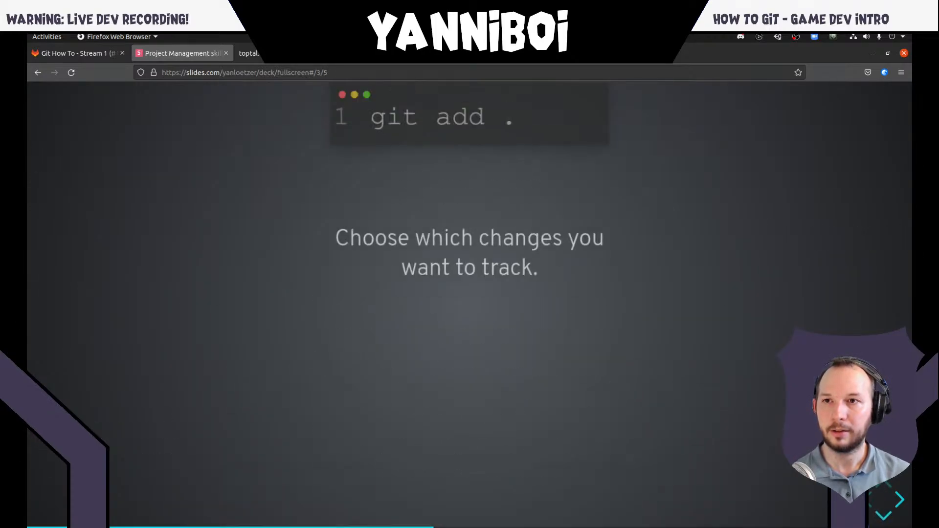
pyautogui.press('Up')
pyautogui.press('Up')
pyautogui.press('Up')
pyautogui.press('Up')
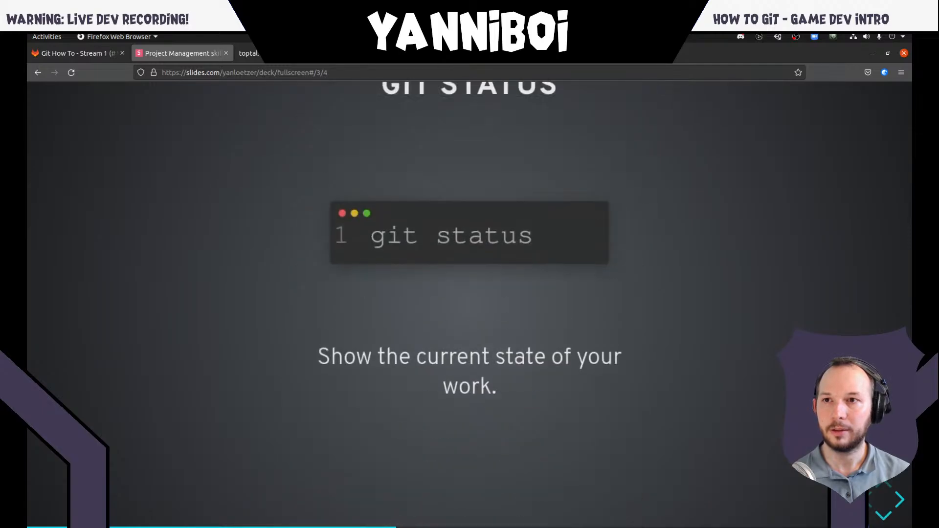
pyautogui.press('Up')
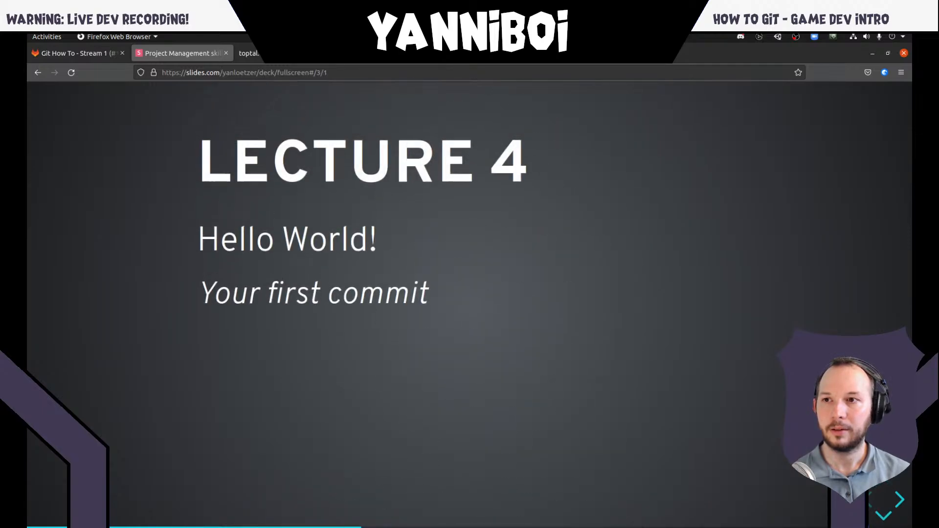
# - Go to Lecture 6 in the presentation, advance through its slides to Git Remote, and view that slide full screen
pyautogui.press('Right')
pyautogui.press('Right')
pyautogui.press('Right')
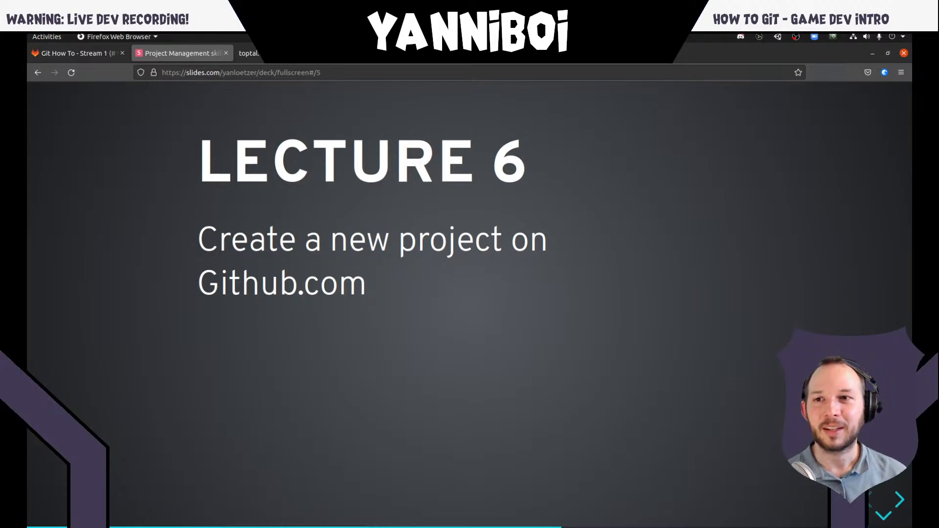
pyautogui.press('Down')
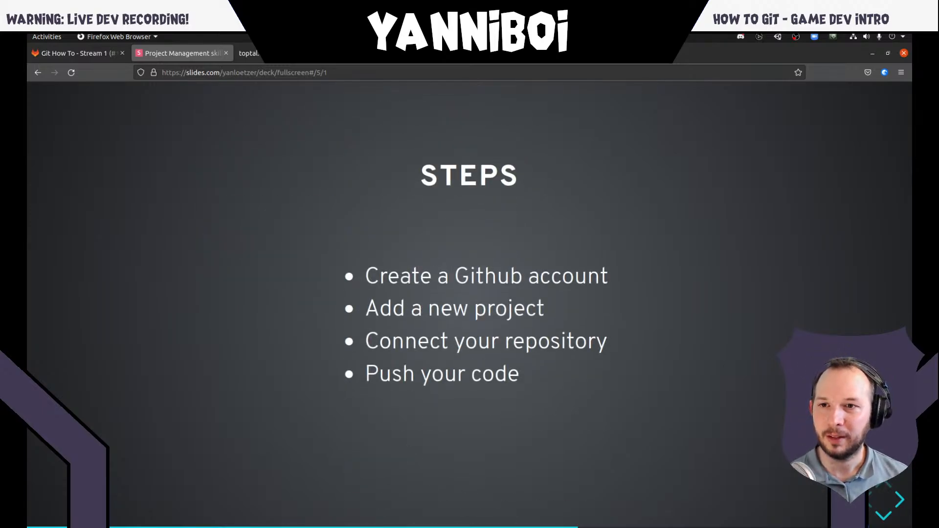
pyautogui.press('Down')
pyautogui.press('Down')
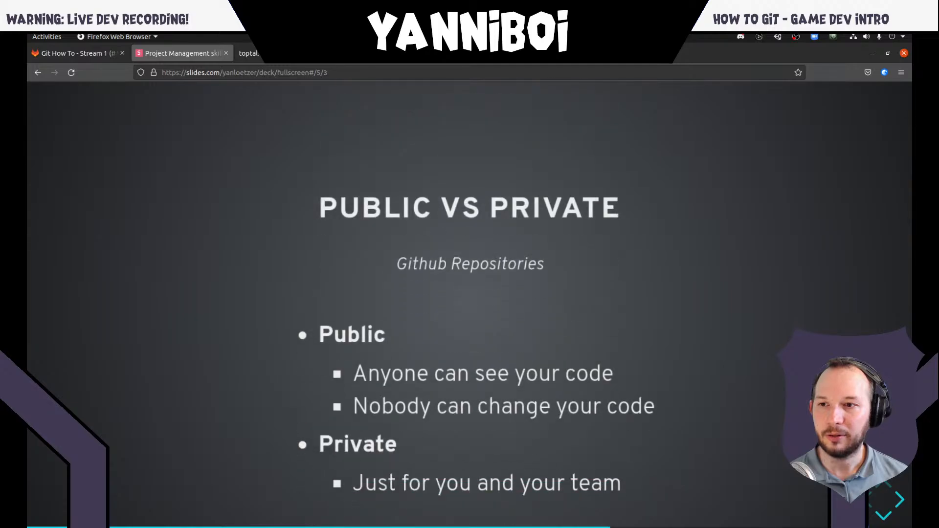
pyautogui.press('Down')
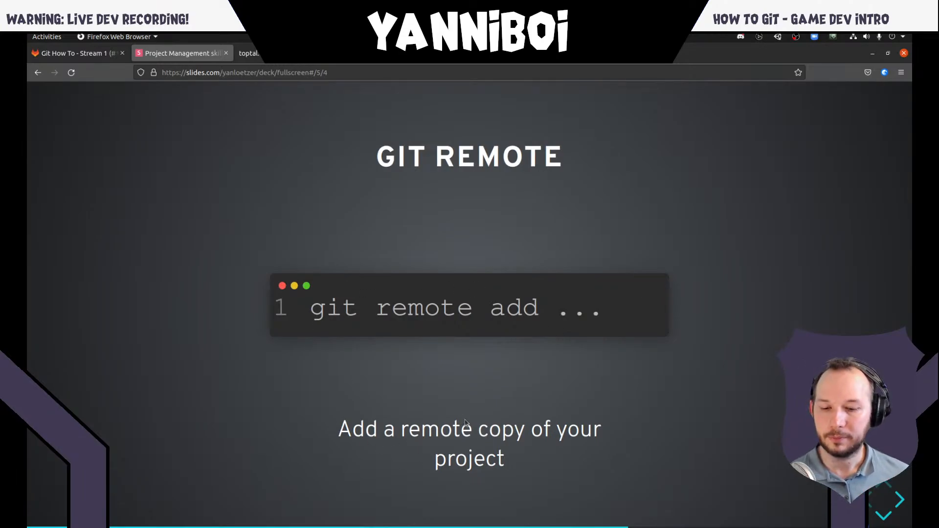
pyautogui.press('F11')
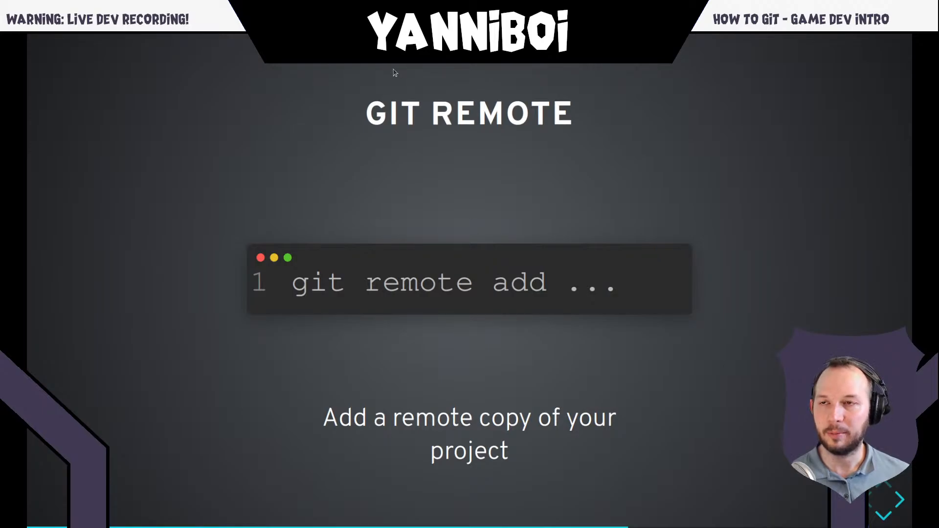
pyautogui.press('super')
pyautogui.press('super')
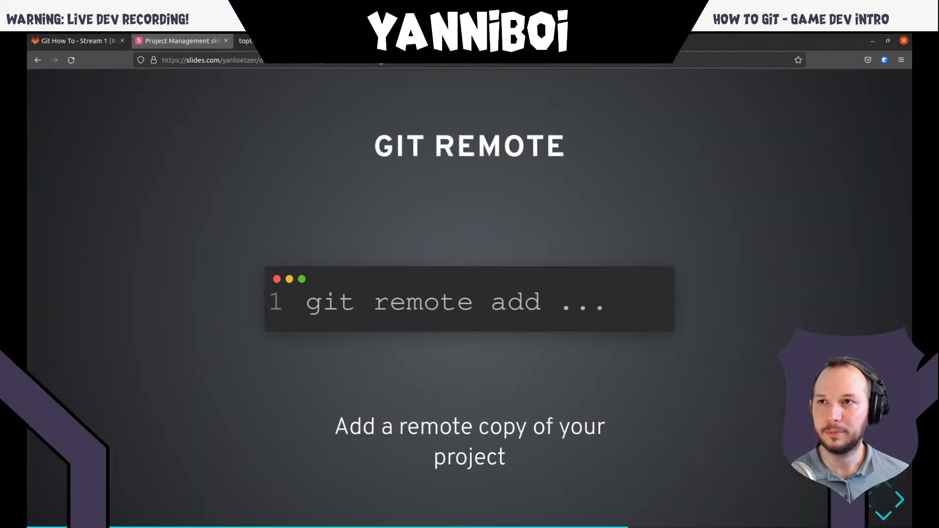
# - Copy the "git remote add origin" command for How-To-Git from GitHub and paste it at the terminal prompt
pyautogui.click(440, 41)
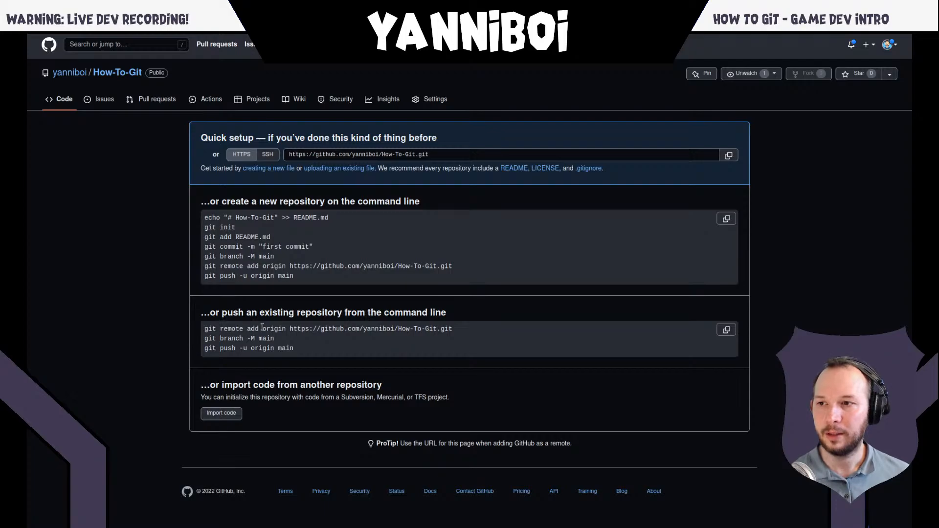
pyautogui.tripleClick(262, 327)
pyautogui.hotkey('ctrl', 'c')
pyautogui.hotkey('alt', 'Tab')
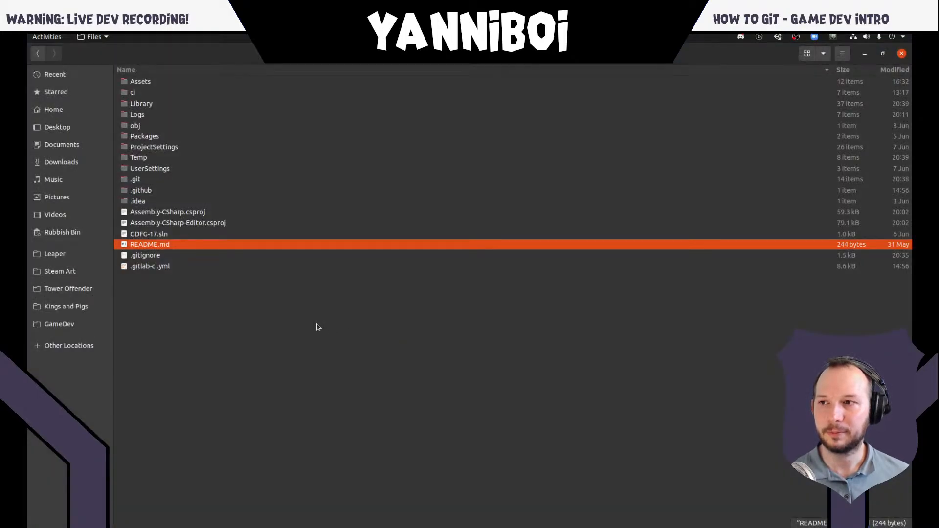
pyautogui.hotkey('alt', 'Tab')
pyautogui.hotkey('alt', 'Tab')
pyautogui.hotkey('alt', 'Tab')
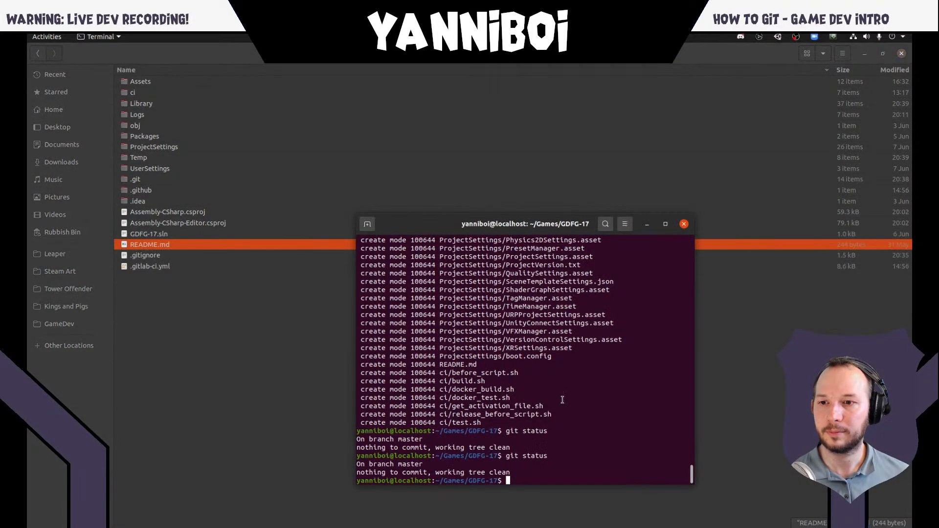
pyautogui.hotkey('ctrl', 'shift', 'v')
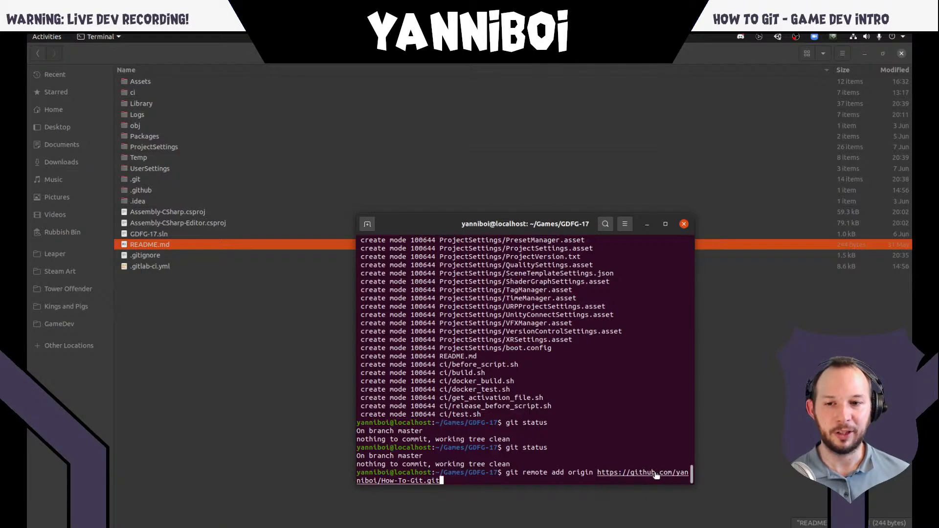
# - Return to the GitHub quick setup and compare the SSH and HTTPS repository addresses, leaving HTTPS selected
pyautogui.click(291, 357)
pyautogui.hotkey('alt', 'Tab')
pyautogui.hotkey('alt', 'Tab')
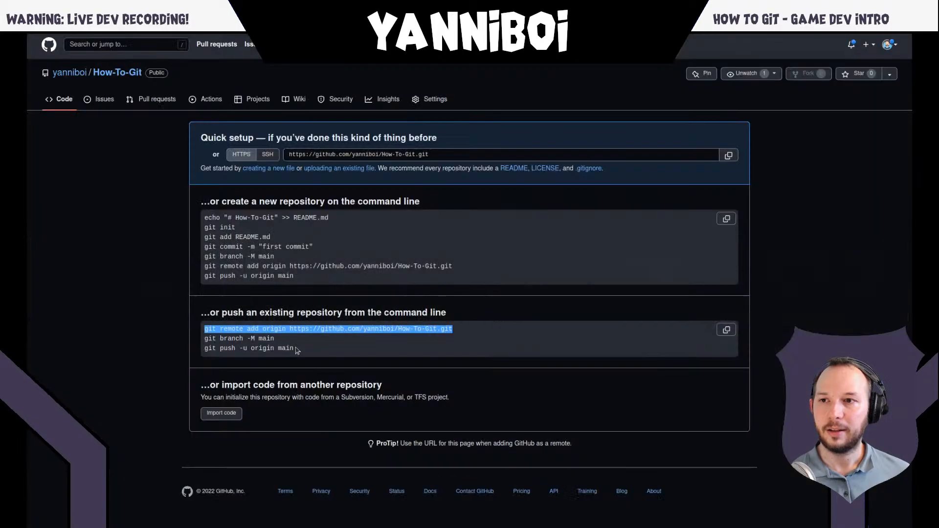
pyautogui.click(391, 269)
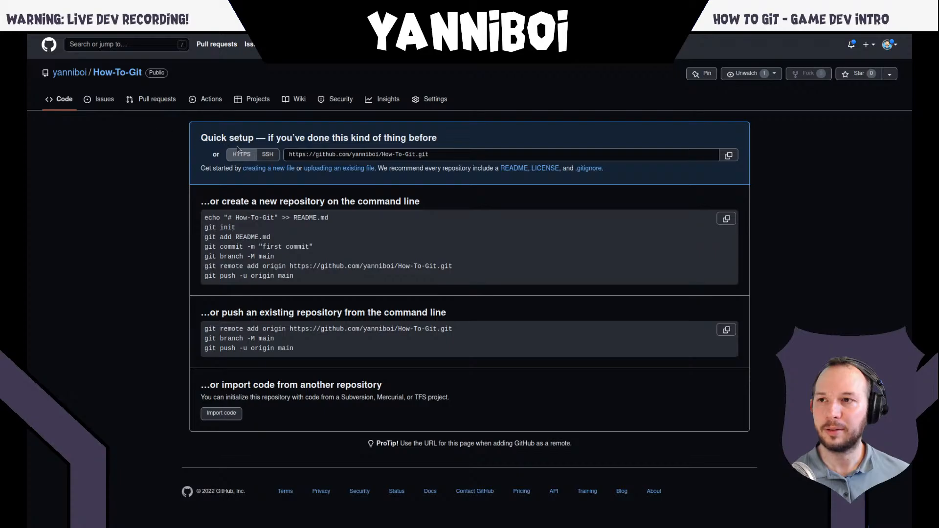
pyautogui.click(268, 157)
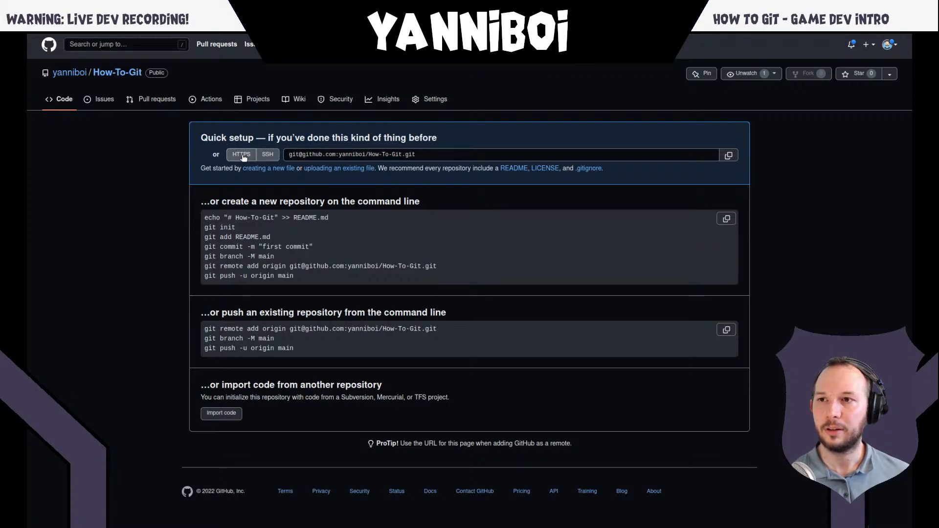
pyautogui.click(243, 155)
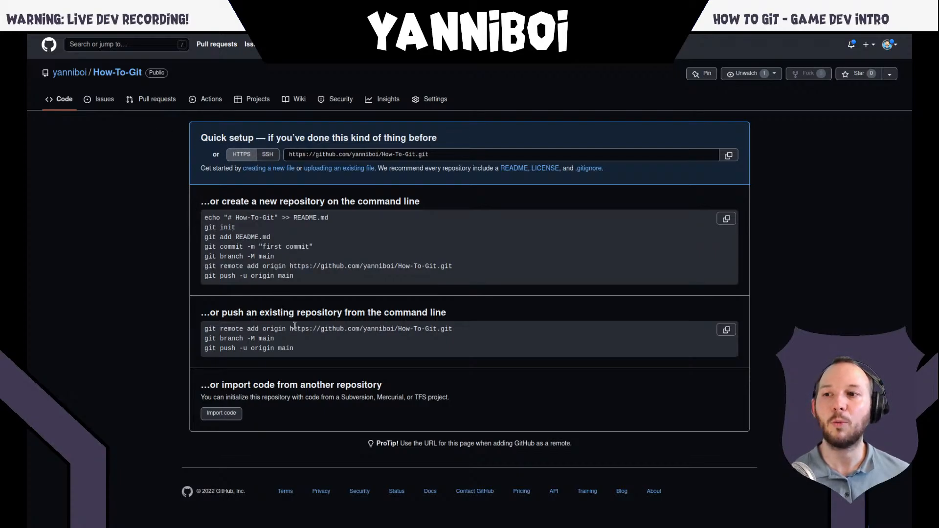
# - Switch to the terminal and examine the "remote" and "origin" parts of the pasted command
pyautogui.hotkey('alt', 'Tab')
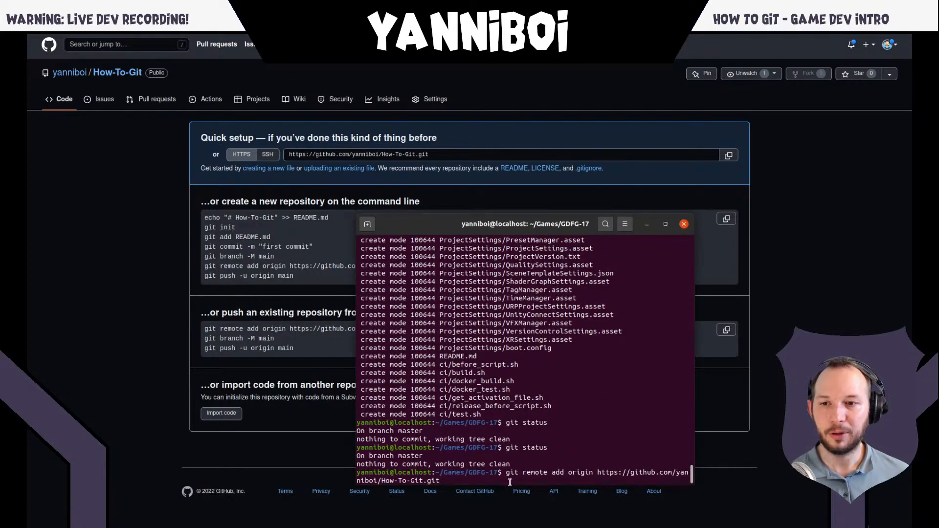
pyautogui.doubleClick(524, 472)
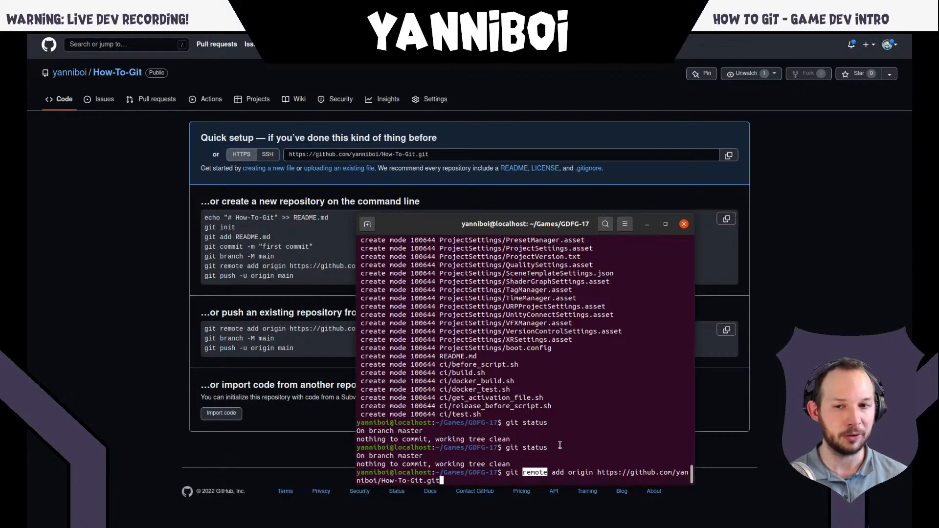
pyautogui.doubleClick(575, 470)
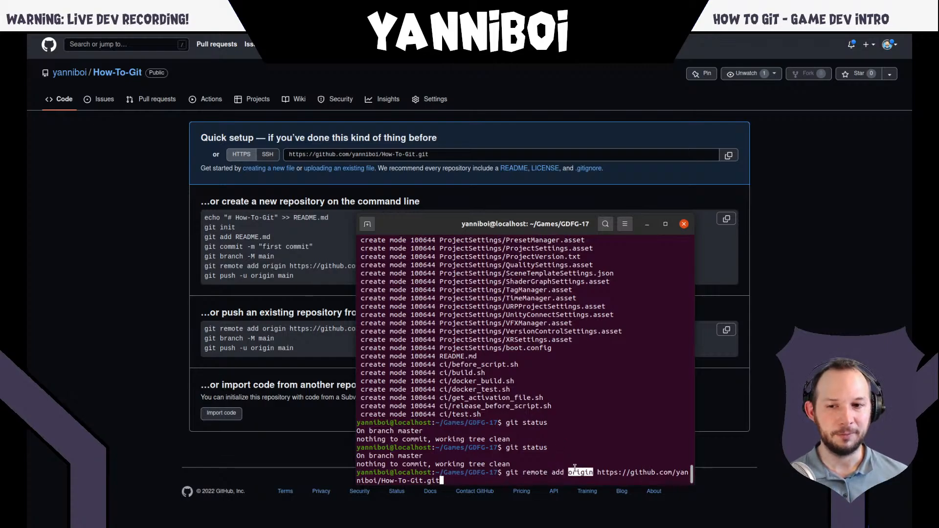
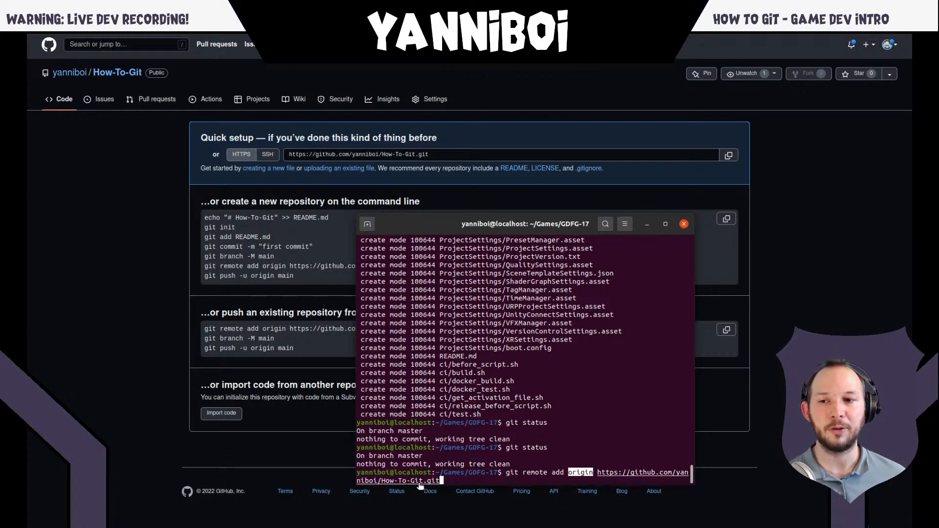
# - Run the pasted "git remote add origin" command, and list the configured remotes with "git remote -v"
pyautogui.moveTo(294, 36)
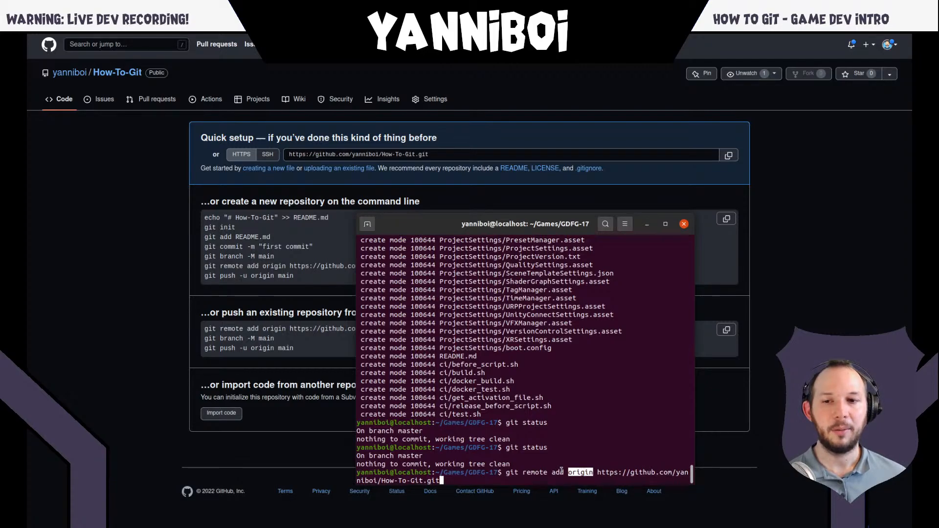
pyautogui.click(582, 456)
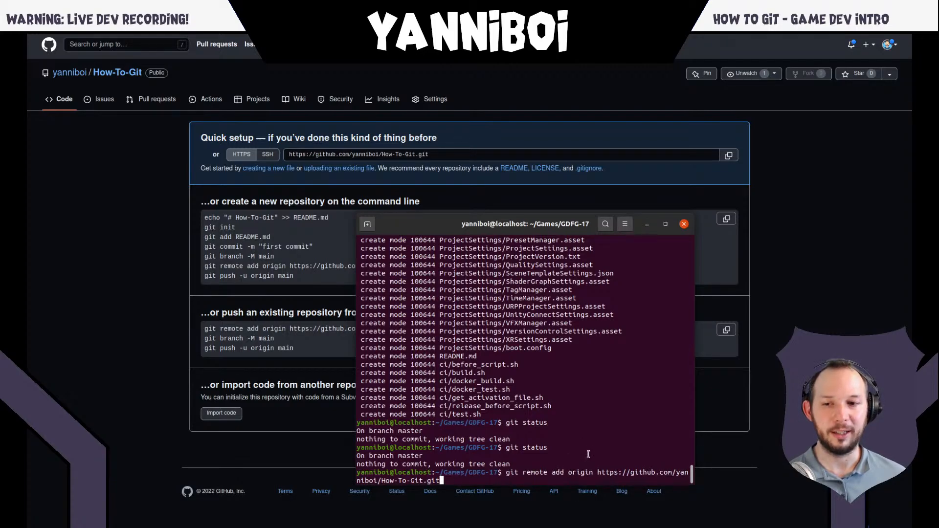
pyautogui.press('Return')
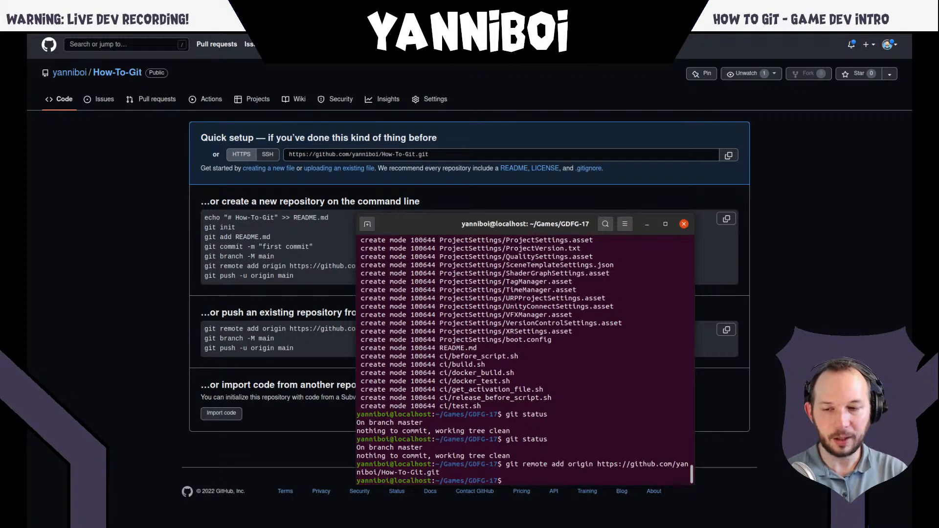
pyautogui.write('git r')
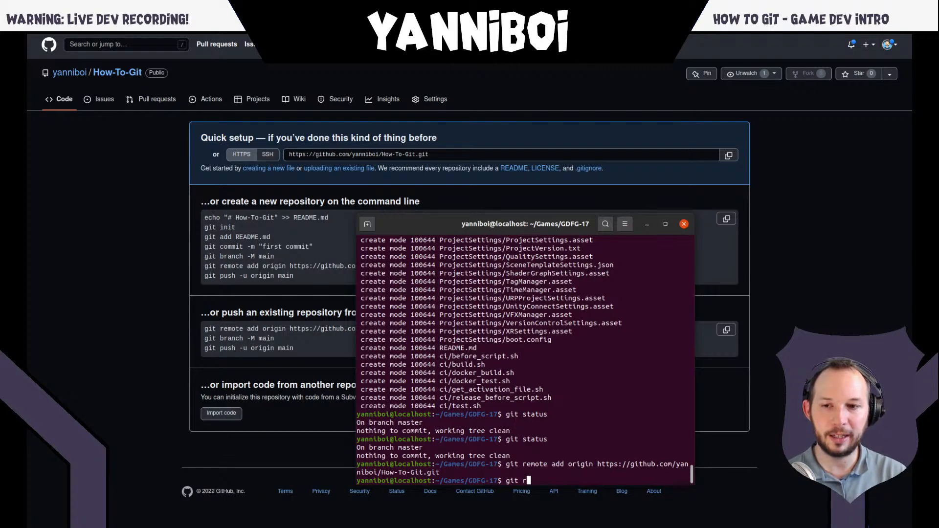
pyautogui.write('emote -v')
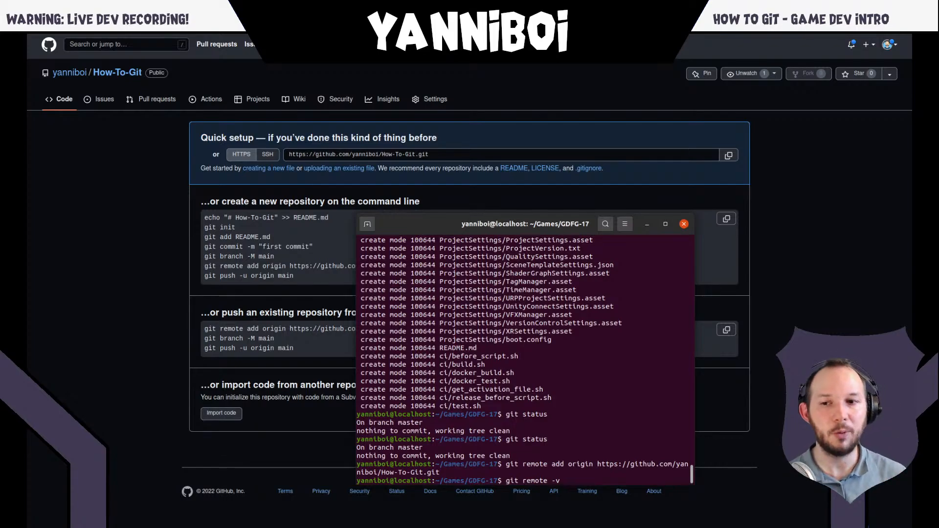
pyautogui.press('Return')
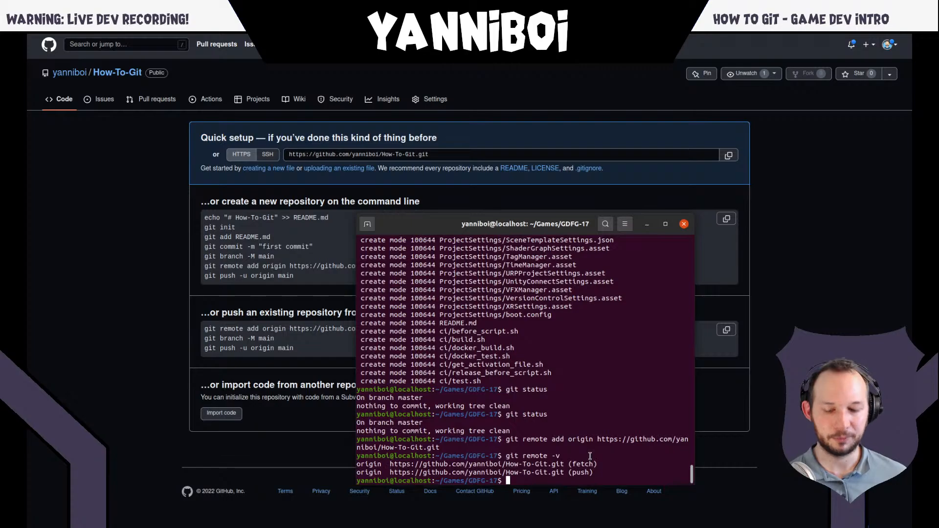
# - Clear the terminal and check the repository's state with "git status"
pyautogui.write('clear')
pyautogui.press('Return')
pyautogui.write('git st')
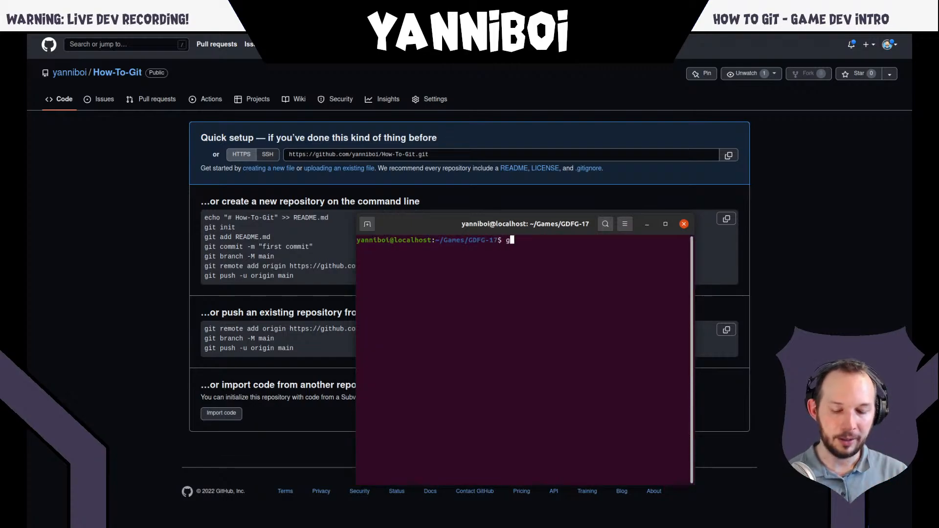
pyautogui.write('atus')
pyautogui.press('Return')
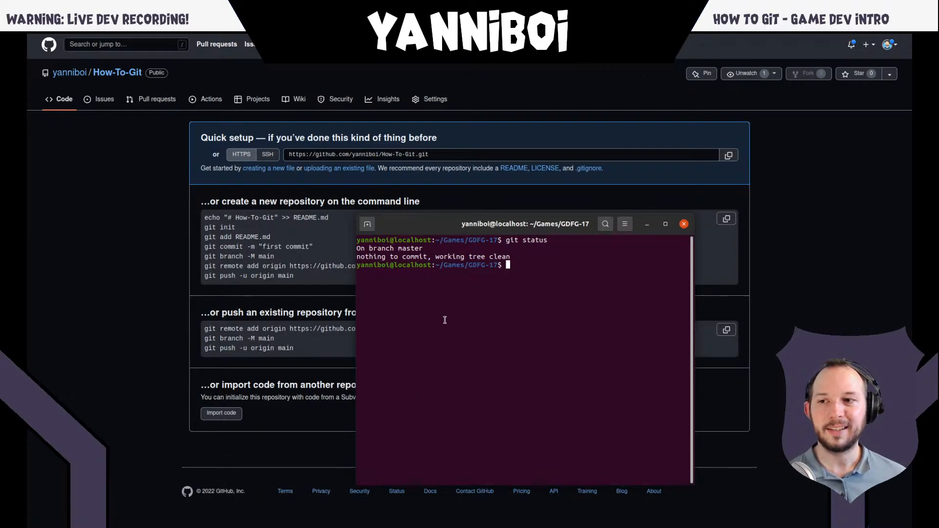
# - Highlight GitHub's "git push -u origin main" command, and switch to the presentation and advance to the Git Push slide
pyautogui.click(252, 349)
pyautogui.tripleClick(251, 348)
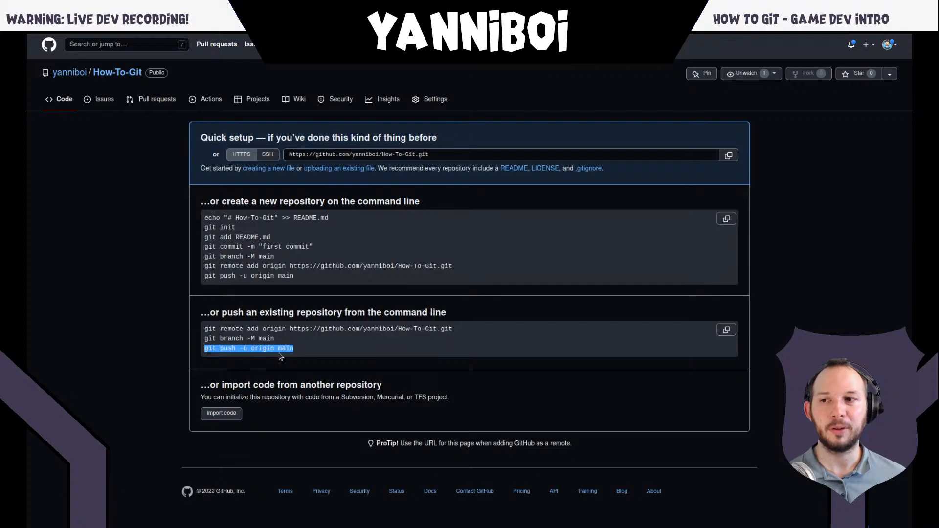
pyautogui.click(306, 347)
pyautogui.press('super')
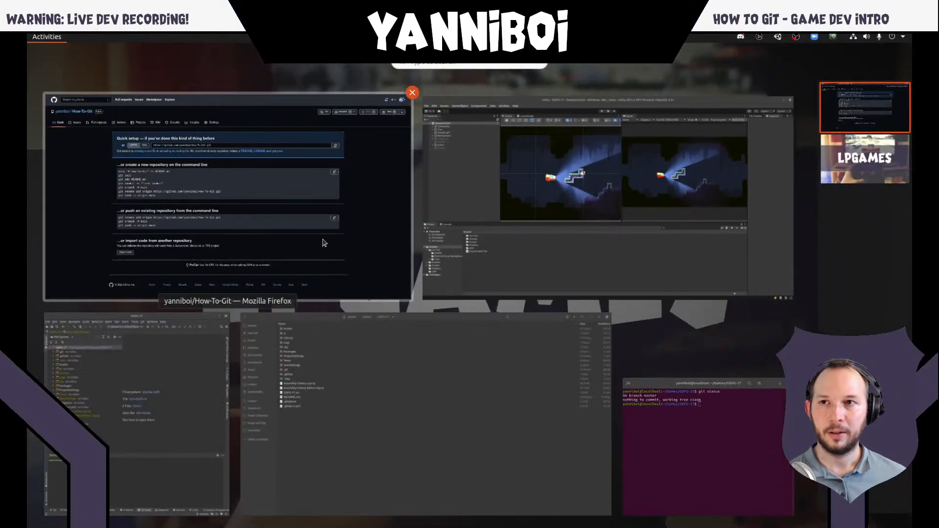
pyautogui.click(259, 115)
pyautogui.moveTo(215, 34)
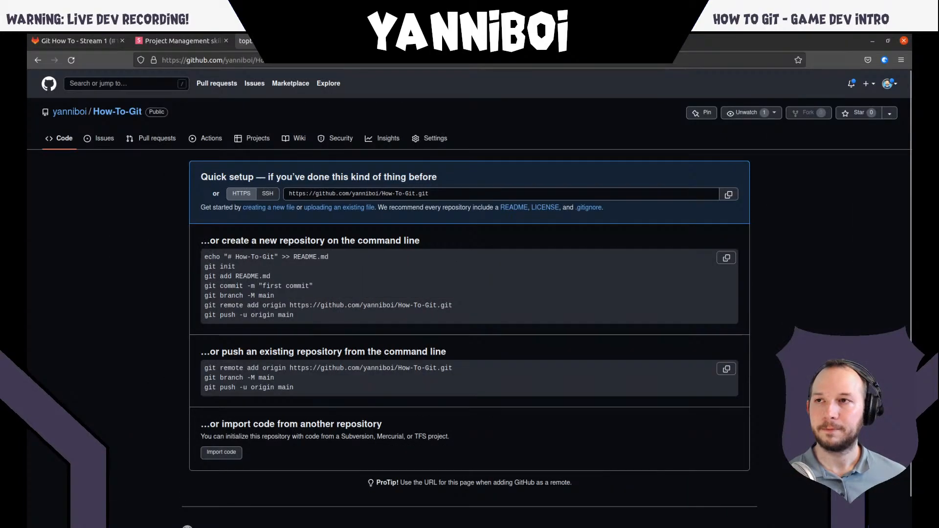
pyautogui.click(180, 43)
pyautogui.press('Down')
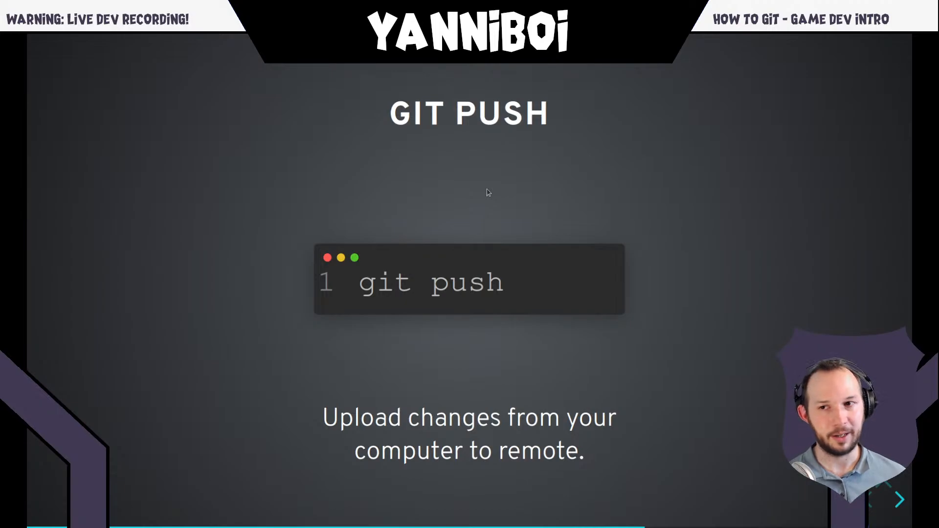
# - Switch to the terminal and try to upload the commit with a plain "git push"
pyautogui.hotkey('alt', 'Tab')
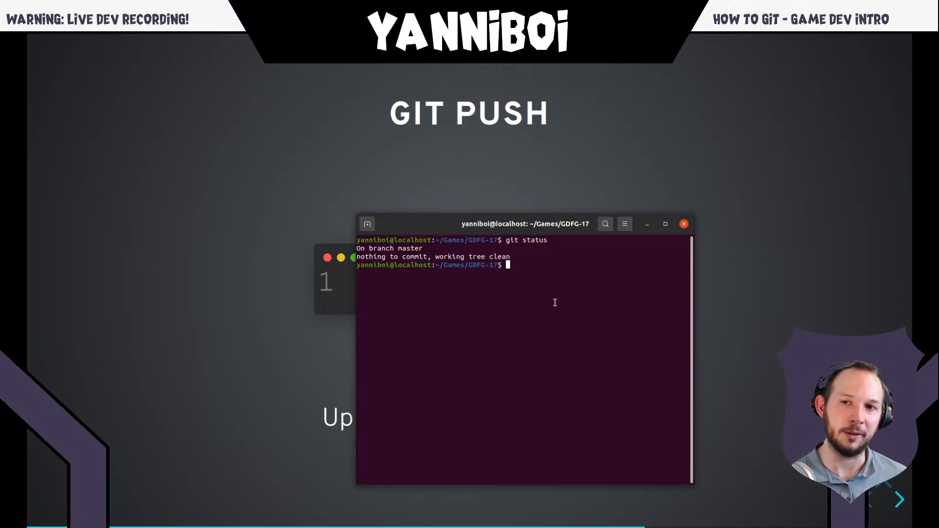
pyautogui.write('git push')
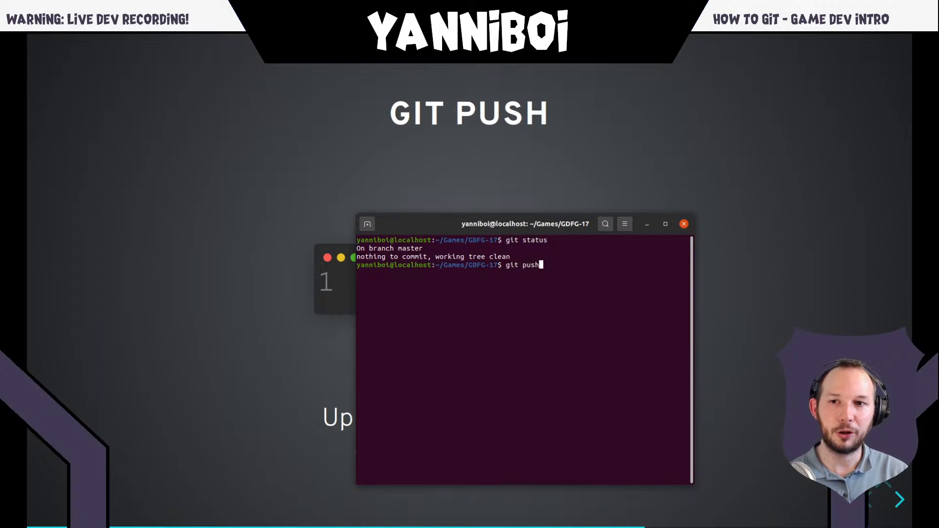
pyautogui.press('Return')
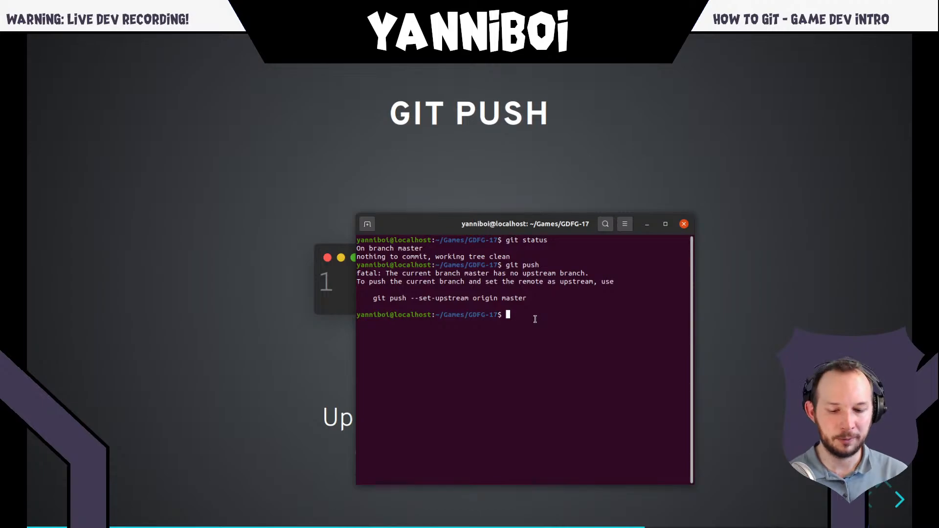
pyautogui.write('git push origin master')
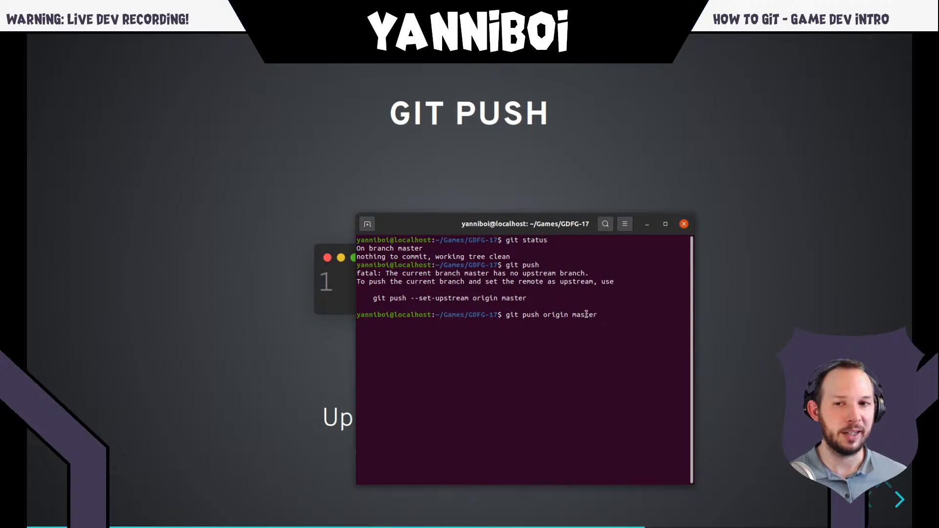
pyautogui.hotkey('ctrl', 'c')
# - Run "git status" and highlight the current branch name in its output
pyautogui.write('git sta')
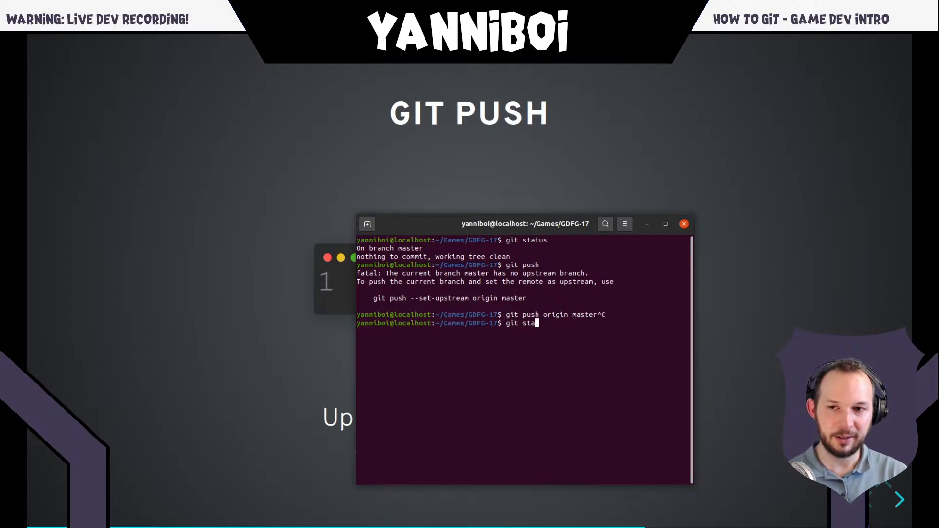
pyautogui.write('tusw')
pyautogui.press('Return')
pyautogui.press('Up')
pyautogui.press('BackSpace')
pyautogui.press('Return')
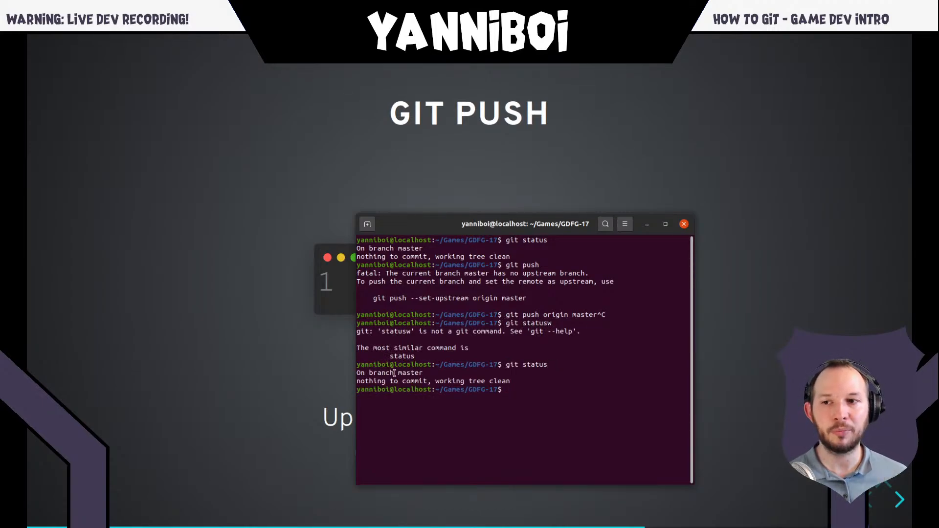
pyautogui.tripleClick(411, 374)
pyautogui.doubleClick(411, 374)
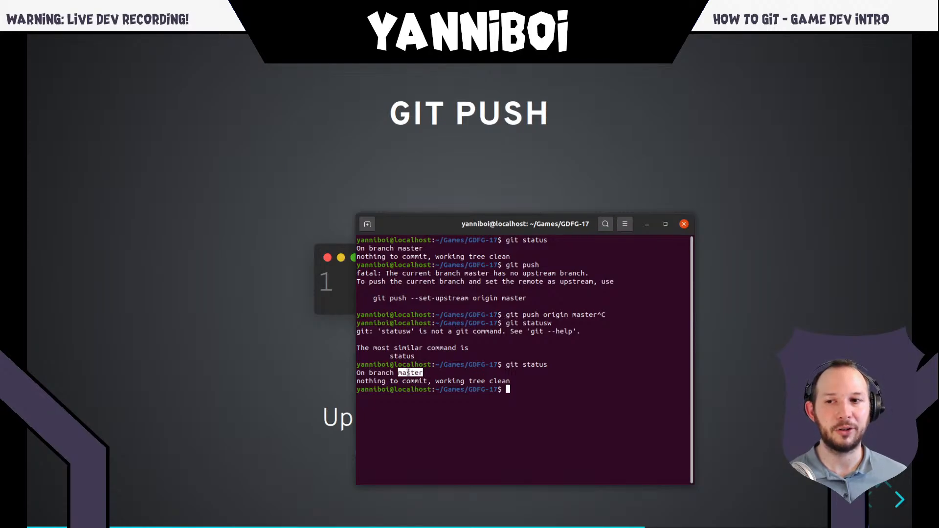
pyautogui.click(418, 375)
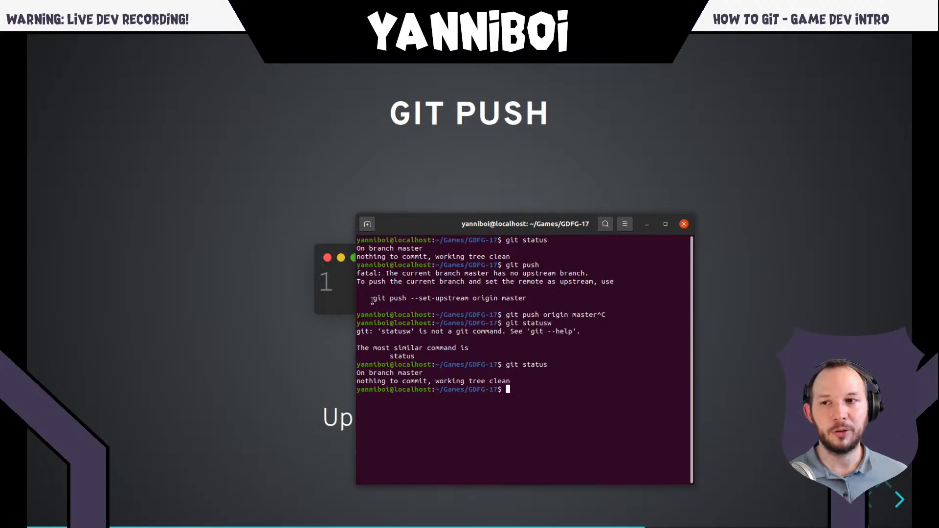
# - Copy the suggested "git push --set-upstream origin master" command from the terminal output and run it at the prompt
pyautogui.moveTo(375, 300); pyautogui.dragTo(525, 296)
pyautogui.rightClick(515, 297)
pyautogui.click(524, 304)
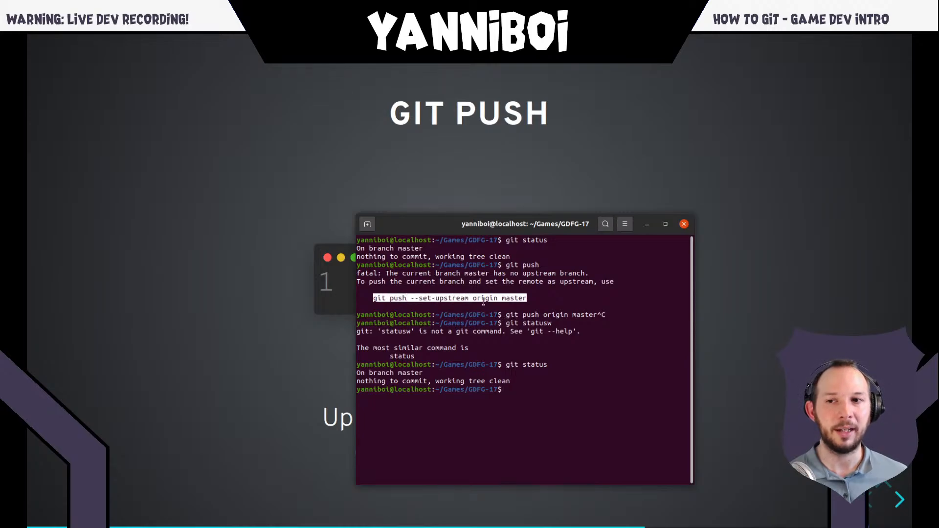
pyautogui.click(568, 398)
pyautogui.middleClick(577, 391)
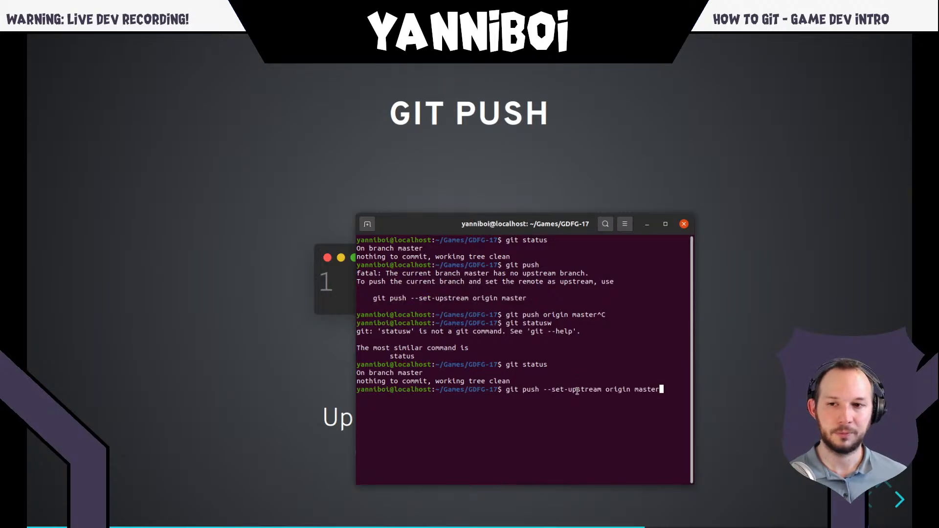
pyautogui.press('Return')
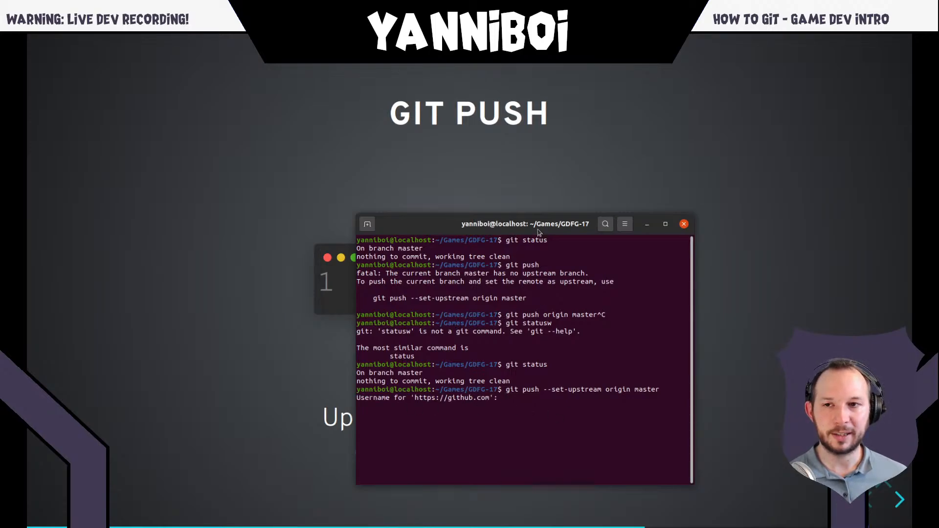
# - Try to authenticate the push by entering the GitHub username and account password
pyautogui.write('yanni')
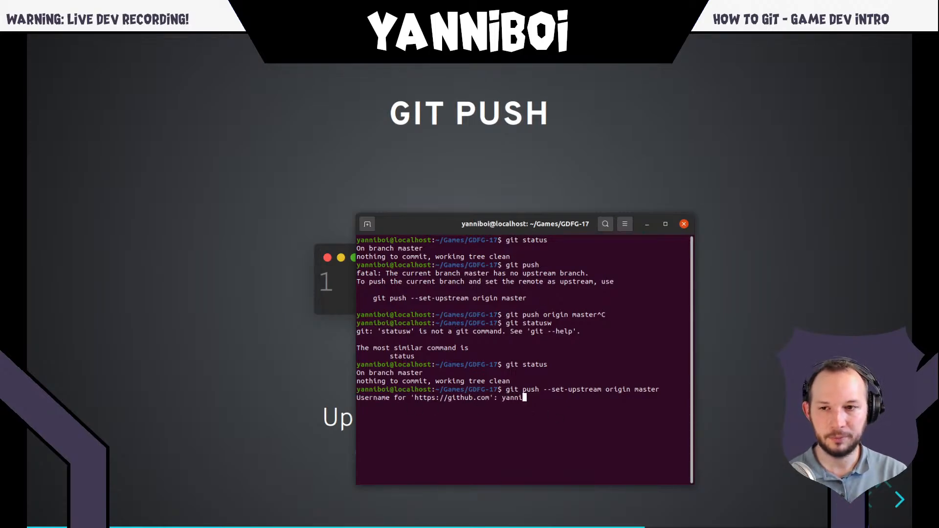
pyautogui.write('boi')
pyautogui.press('Return')
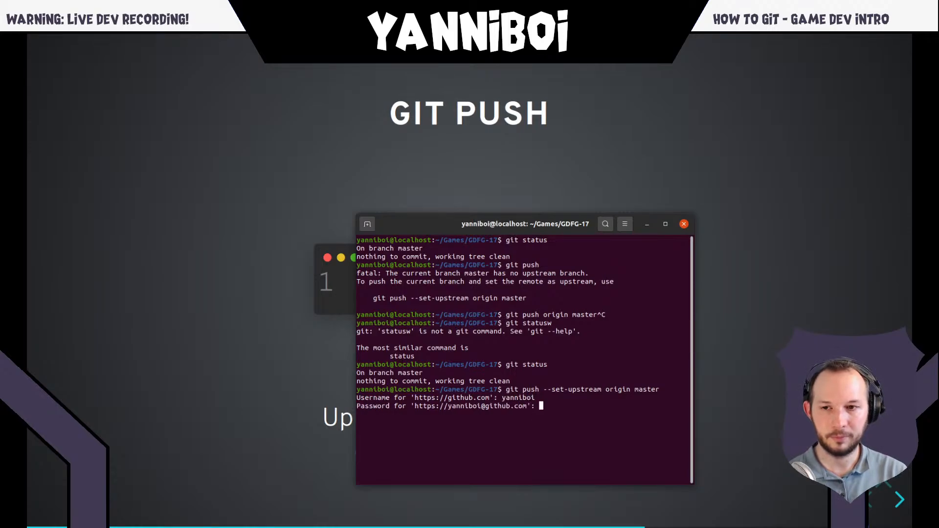
pyautogui.press('Return')
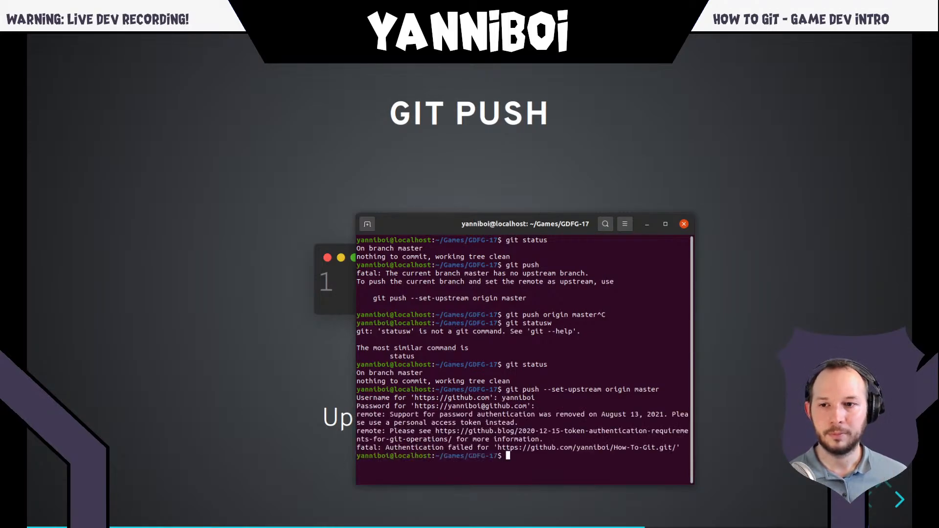
# - Clear the terminal and retry "git push --set-upstream origin master", entering the GitHub username and account password
pyautogui.write('clear')
pyautogui.press('Return')
pyautogui.press('Up')
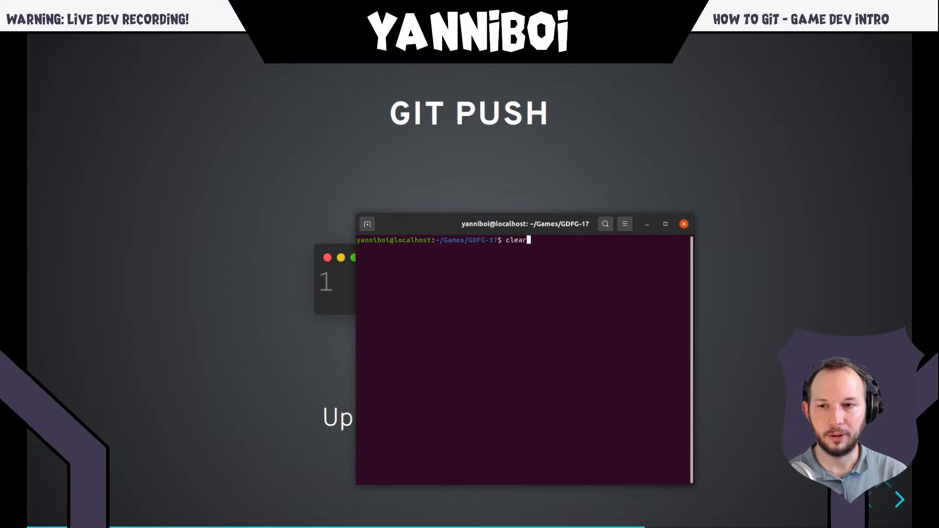
pyautogui.press('Up')
pyautogui.press('Return')
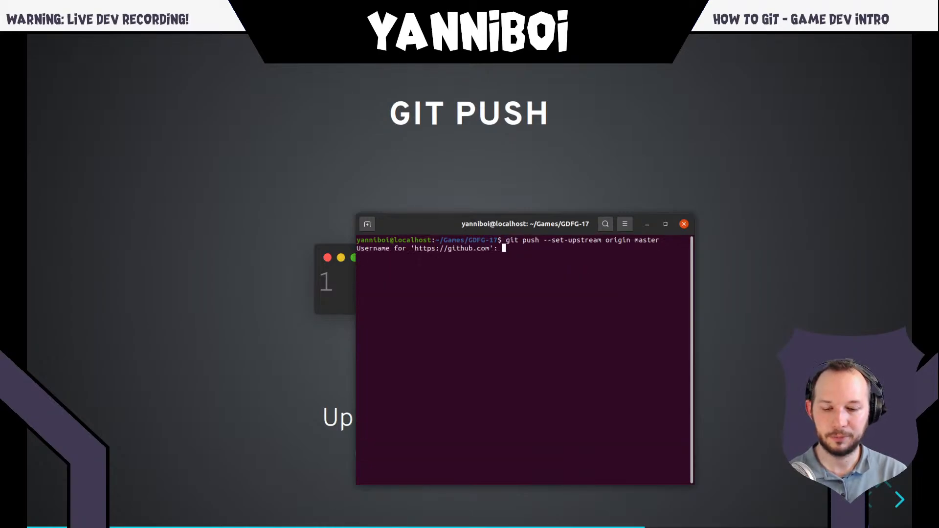
pyautogui.write('yanniboi')
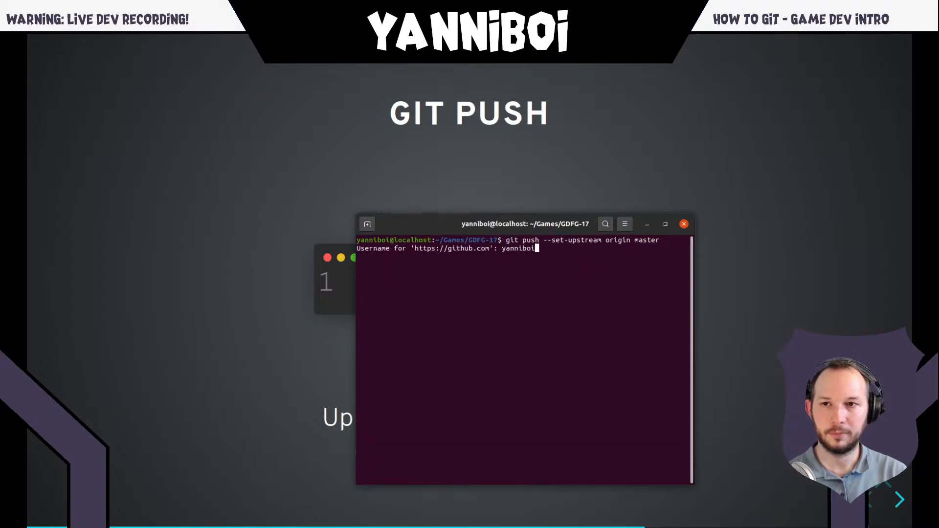
pyautogui.press('Return')
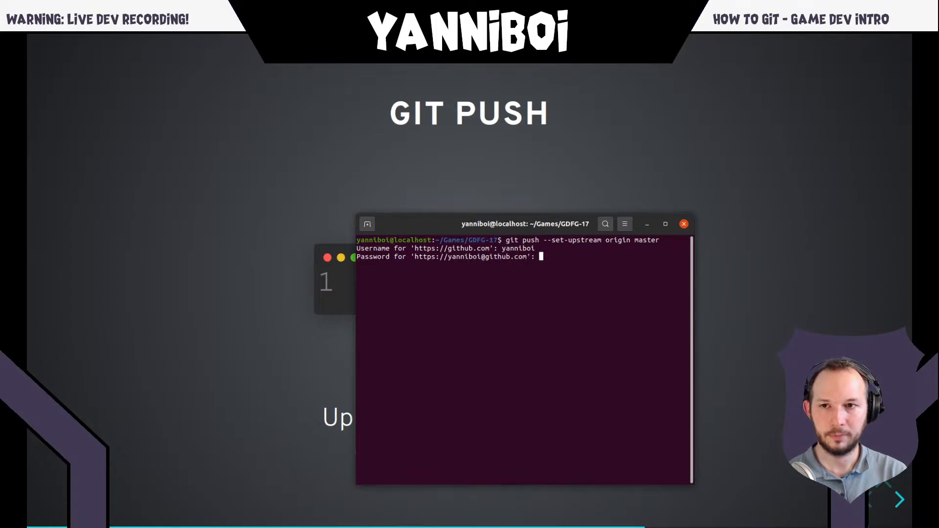
pyautogui.press('Return')
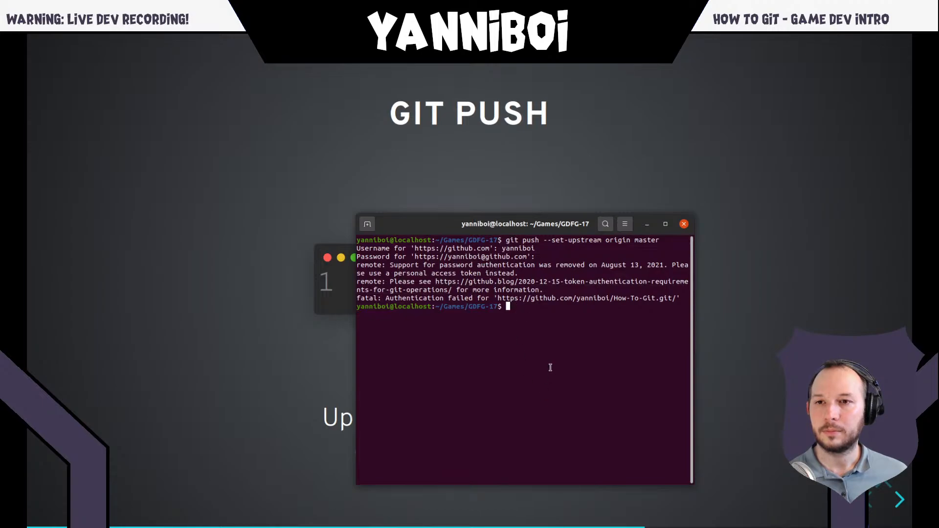
# - Clear the terminal and switch back to the presentation's Git Push slide
pyautogui.write('clear')
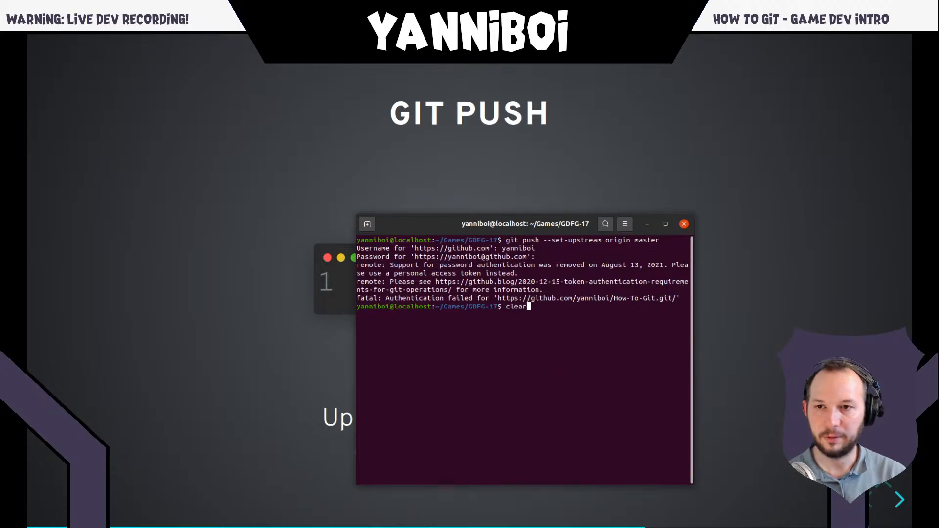
pyautogui.press('Return')
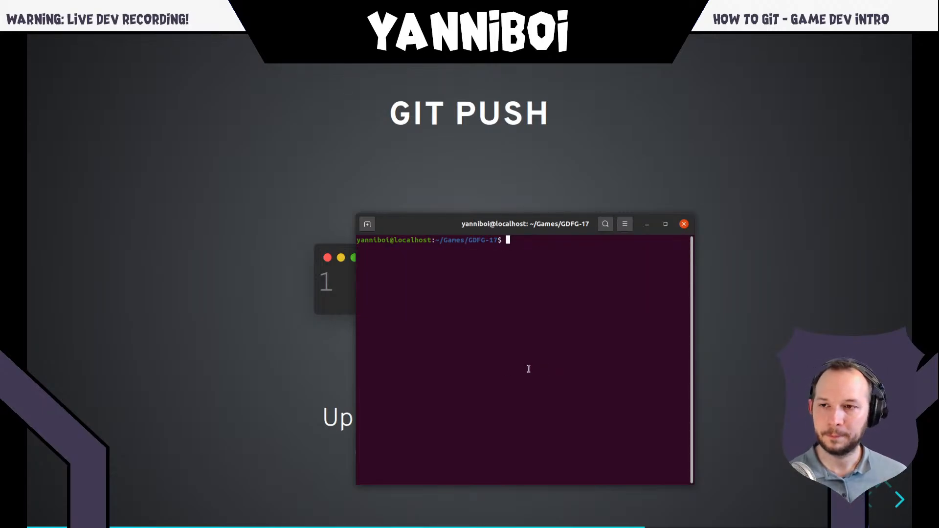
pyautogui.press('super')
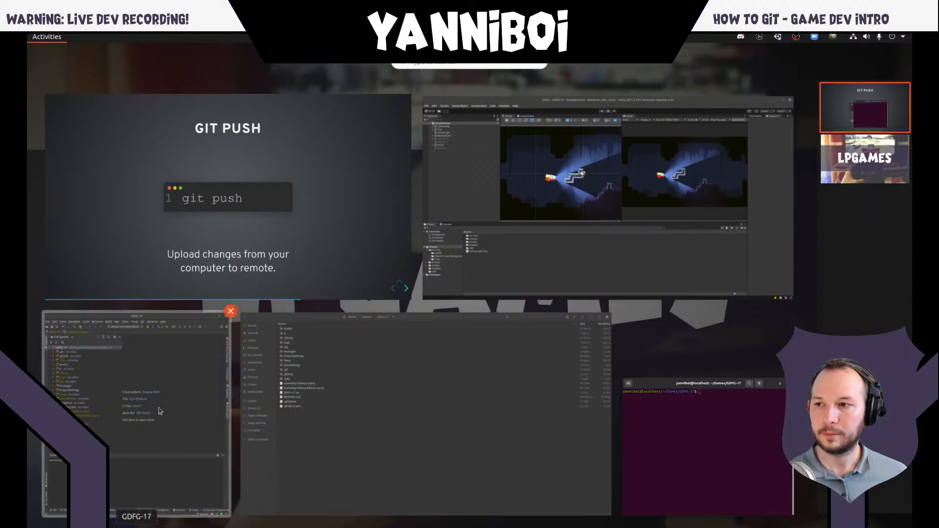
pyautogui.click(342, 203)
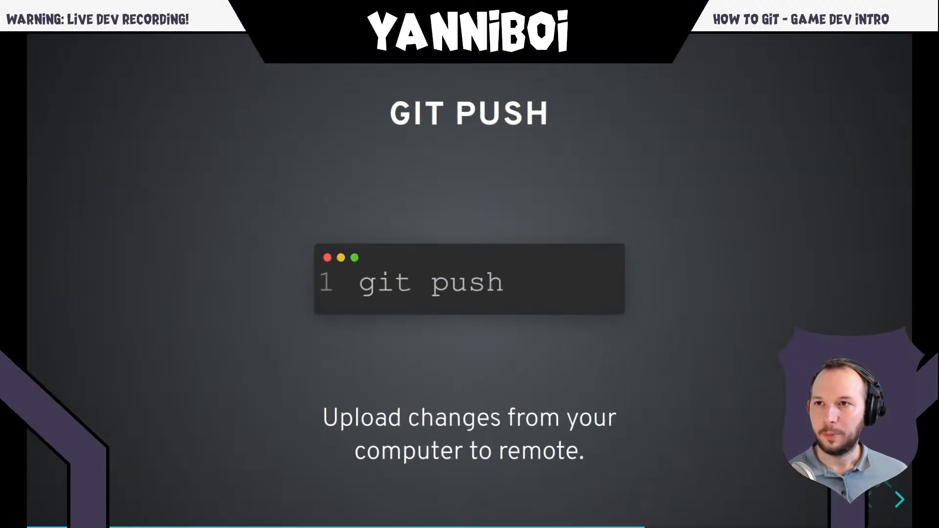
# - Switch to the How-To-Git repository page on GitHub and inspect its SSH address in the quick setup
pyautogui.hotkey('alt', 'Tab')
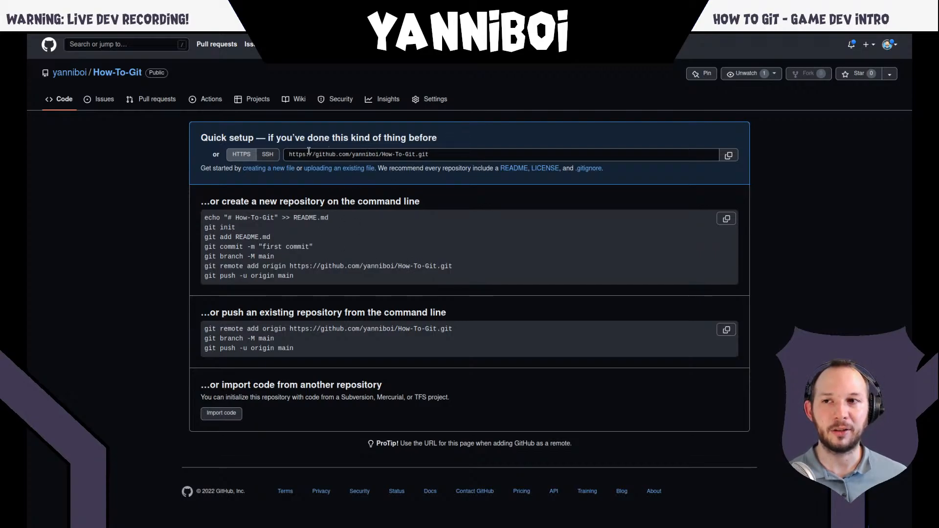
pyautogui.click(268, 155)
pyautogui.click(393, 154)
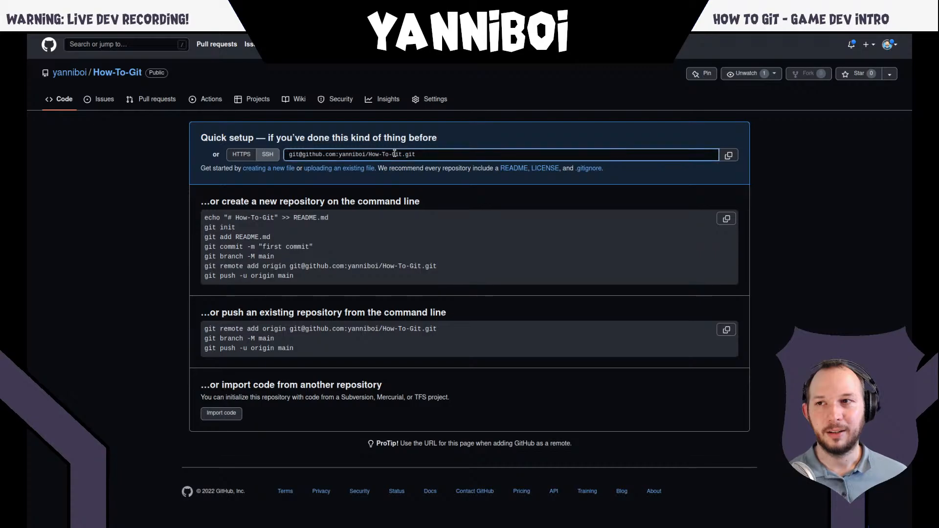
pyautogui.tripleClick(394, 154)
pyautogui.click(373, 227)
pyautogui.moveTo(186, 39)
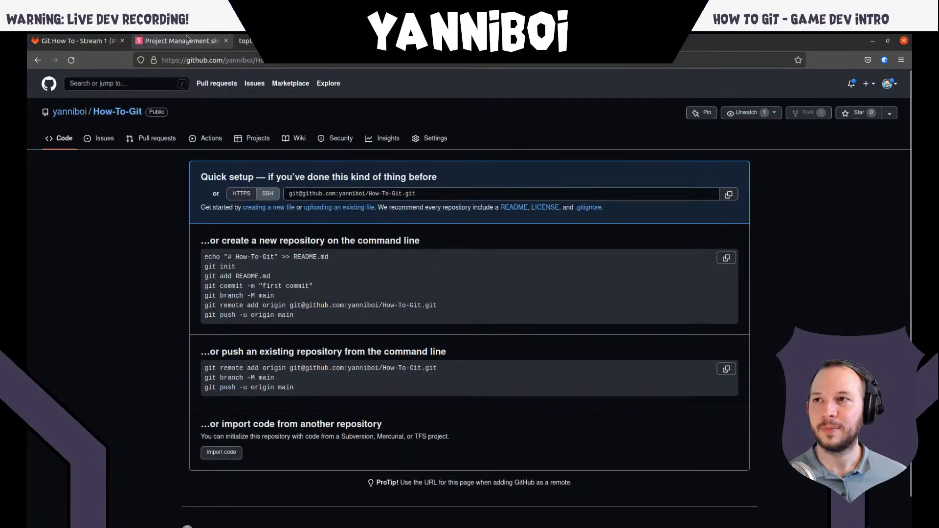
pyautogui.click(245, 40)
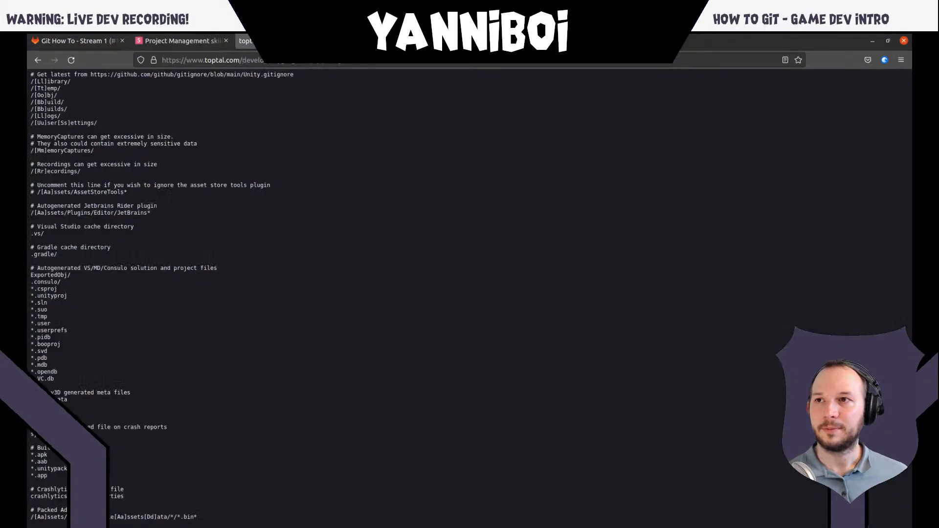
pyautogui.click(199, 39)
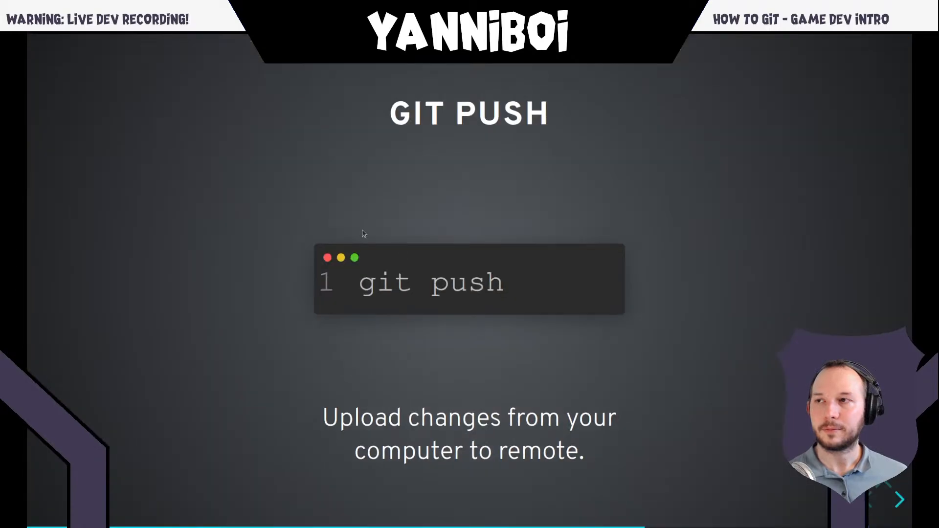
pyautogui.press('super')
pyautogui.click(702, 418)
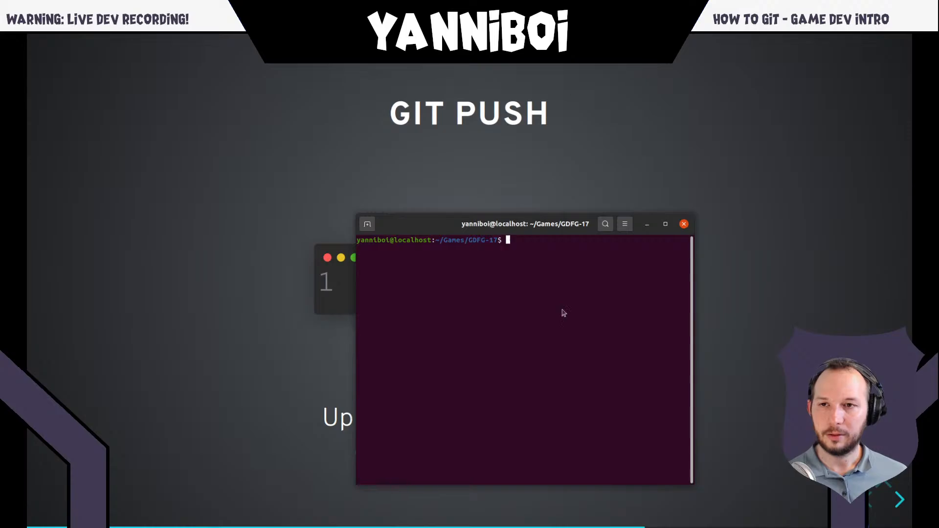
pyautogui.hotkey('alt', 'Tab')
pyautogui.hotkey('alt', 'Tab')
pyautogui.hotkey('alt', 'Tab')
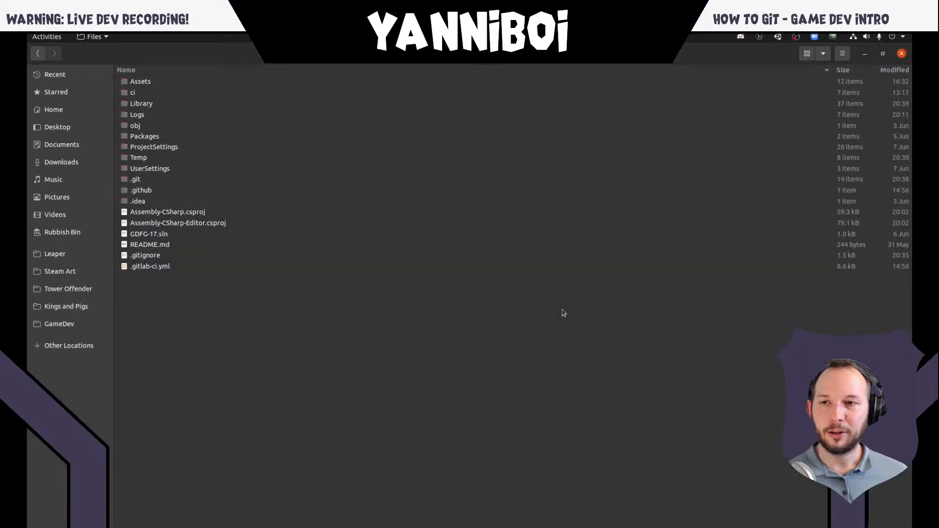
pyautogui.hotkey('alt', 'Tab')
pyautogui.hotkey('alt', 'Tab')
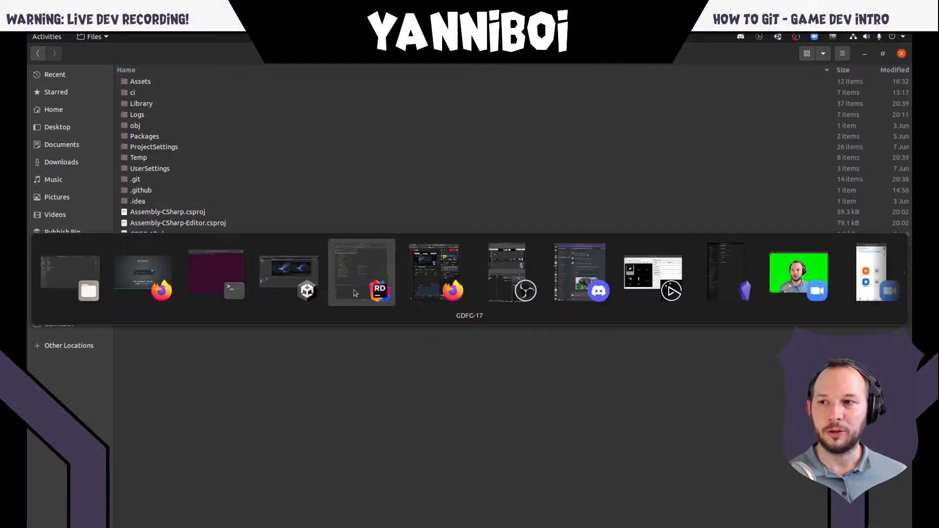
pyautogui.click(172, 277)
pyautogui.hotkey('alt', 'Tab')
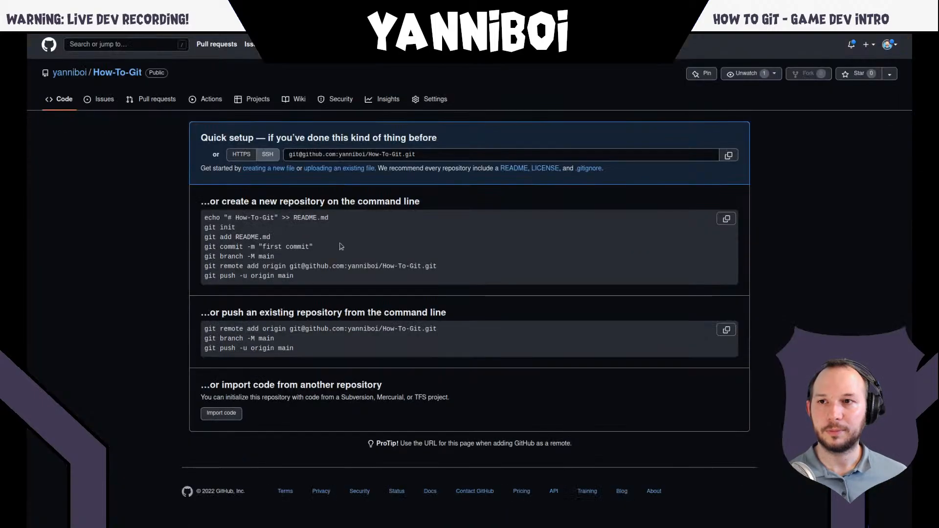
# - Compare the HTTPS and SSH versions of the repository address in the quick setup, leaving SSH selected
pyautogui.click(247, 159)
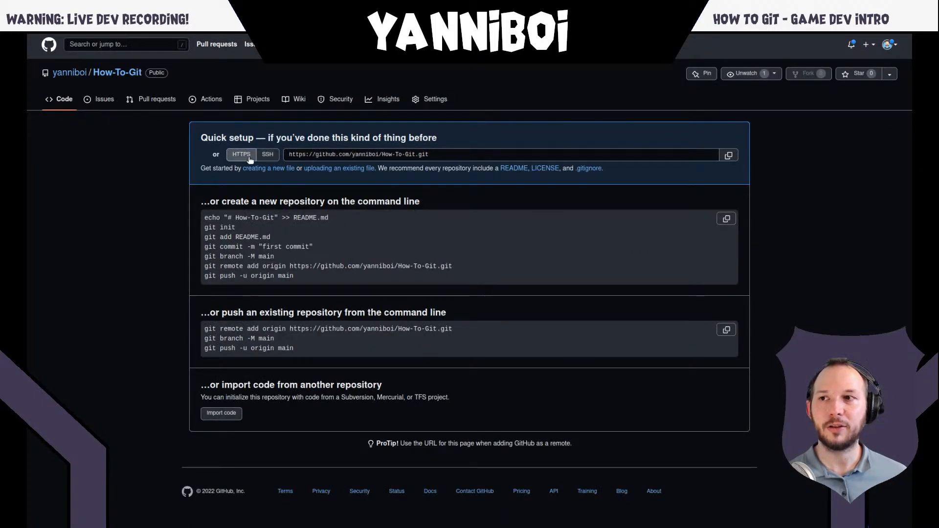
pyautogui.click(262, 157)
pyautogui.click(245, 159)
pyautogui.click(262, 158)
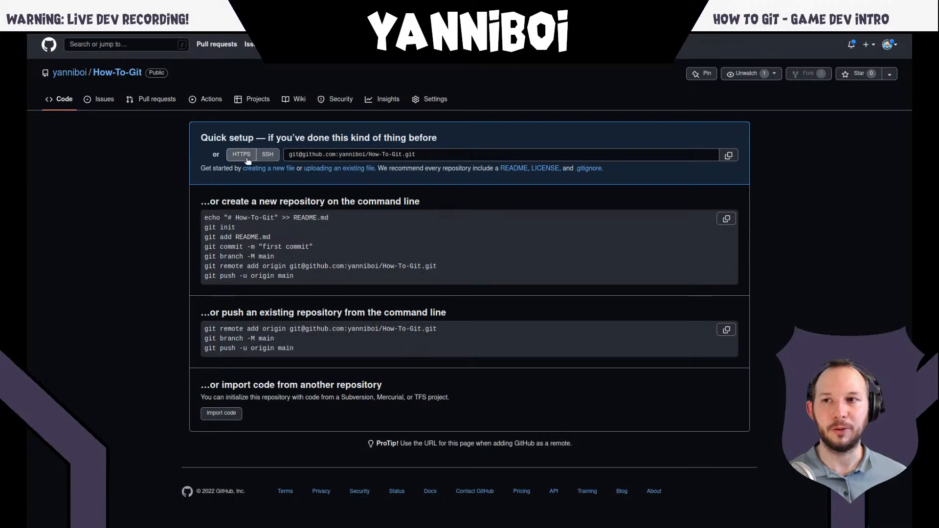
pyautogui.click(244, 157)
pyautogui.click(264, 158)
pyautogui.click(247, 160)
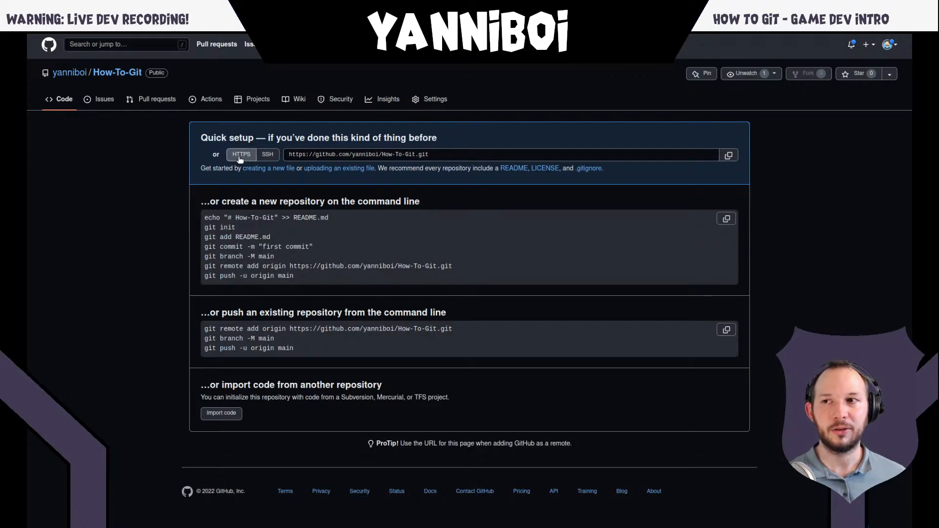
pyautogui.click(268, 157)
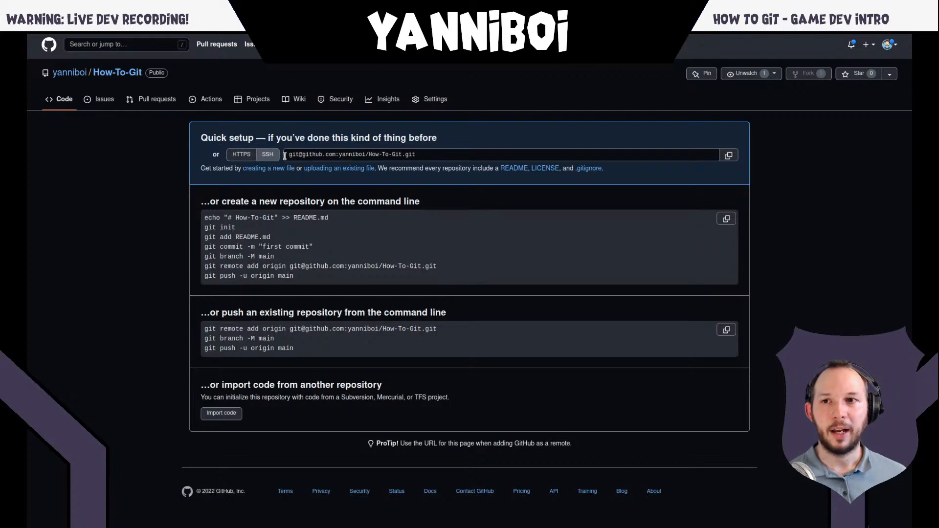
pyautogui.click(242, 157)
pyautogui.click(266, 157)
pyautogui.click(247, 157)
pyautogui.click(267, 156)
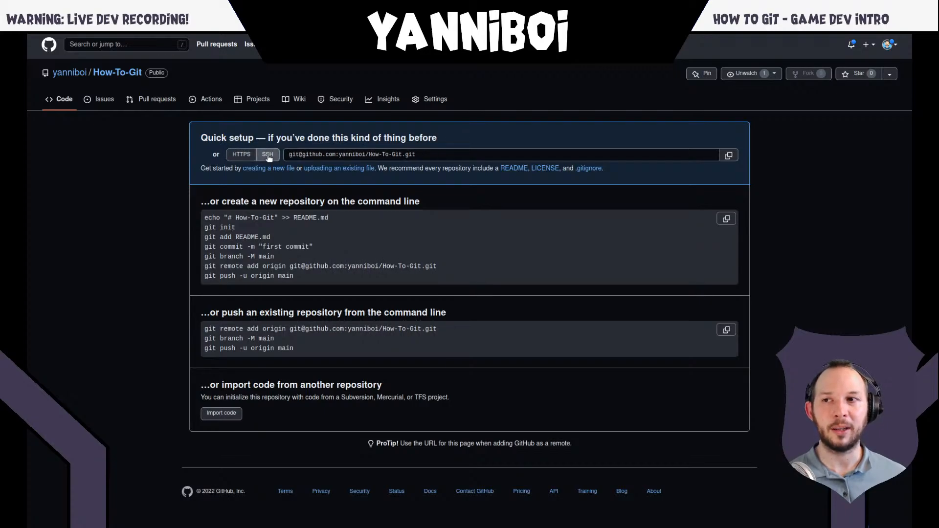
pyautogui.click(245, 157)
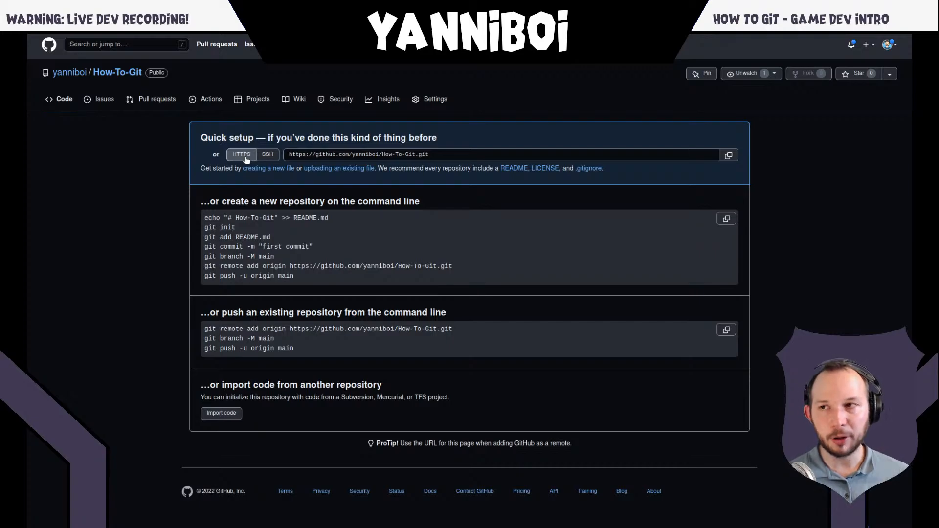
pyautogui.click(269, 156)
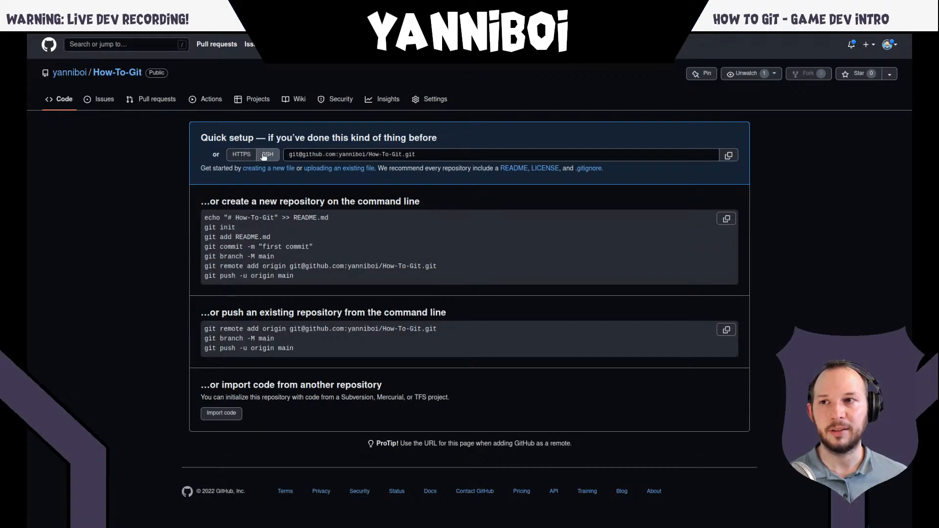
pyautogui.tripleClick(342, 156)
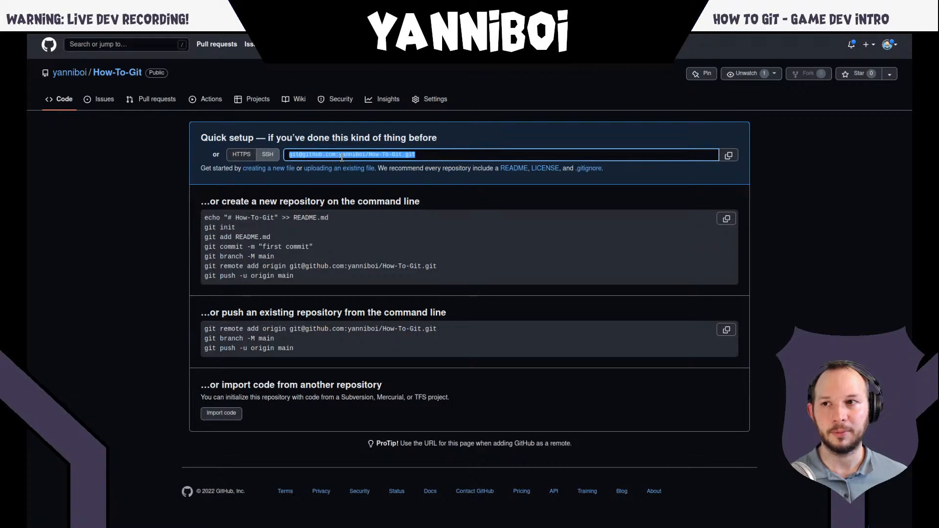
pyautogui.click(362, 141)
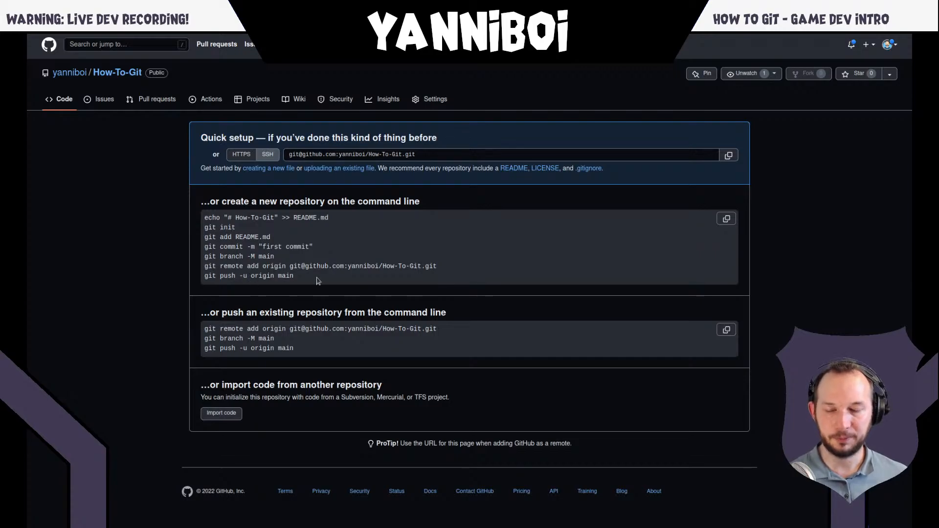
# - Switch to the terminal and remove the existing remote by running "git remote remove origin" in the GDFG-17 project
pyautogui.press('super')
pyautogui.click(656, 405)
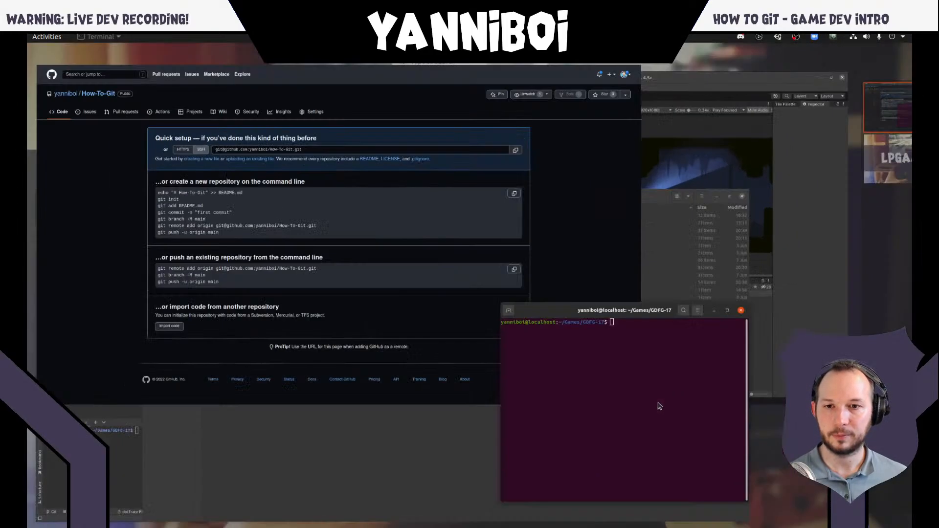
pyautogui.write('git remote ')
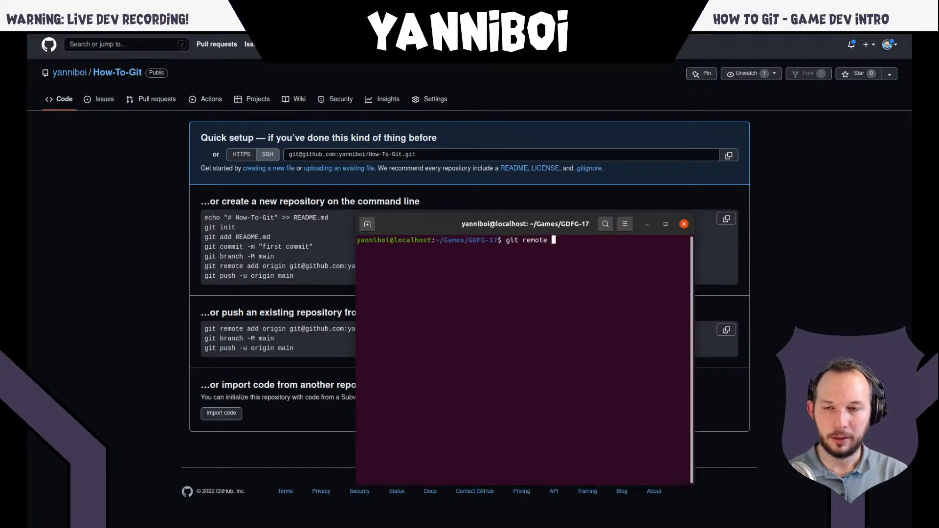
pyautogui.write('remove origin')
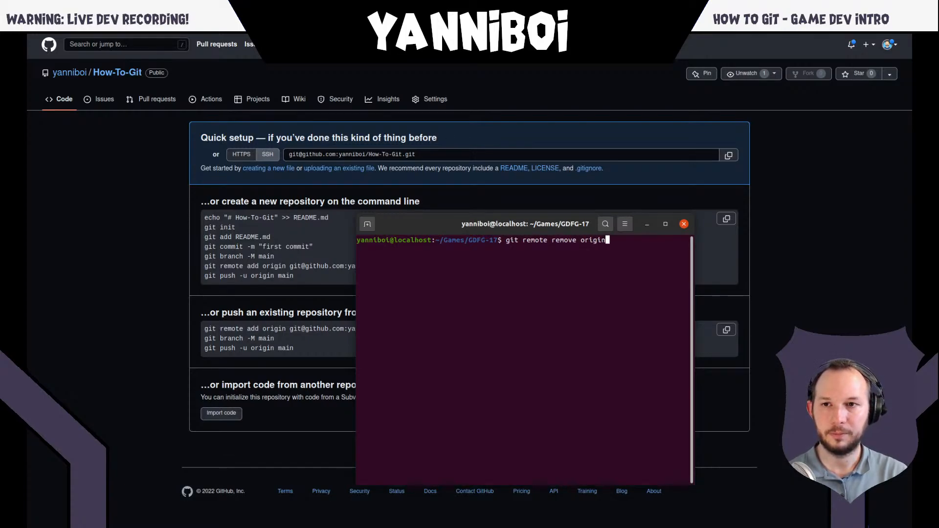
pyautogui.press('Return')
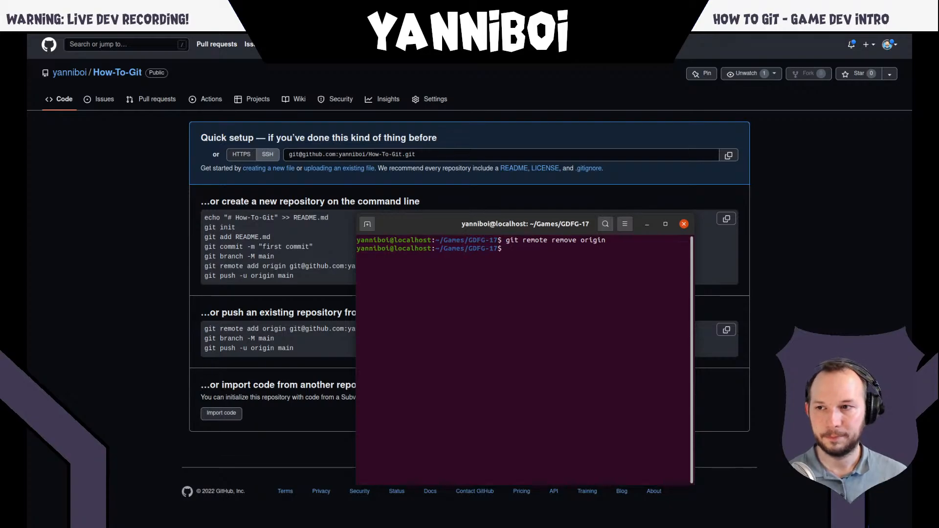
# - Copy the SSH "git remote add origin" command for How-To-Git from GitHub and run it in the terminal
pyautogui.tripleClick(292, 328)
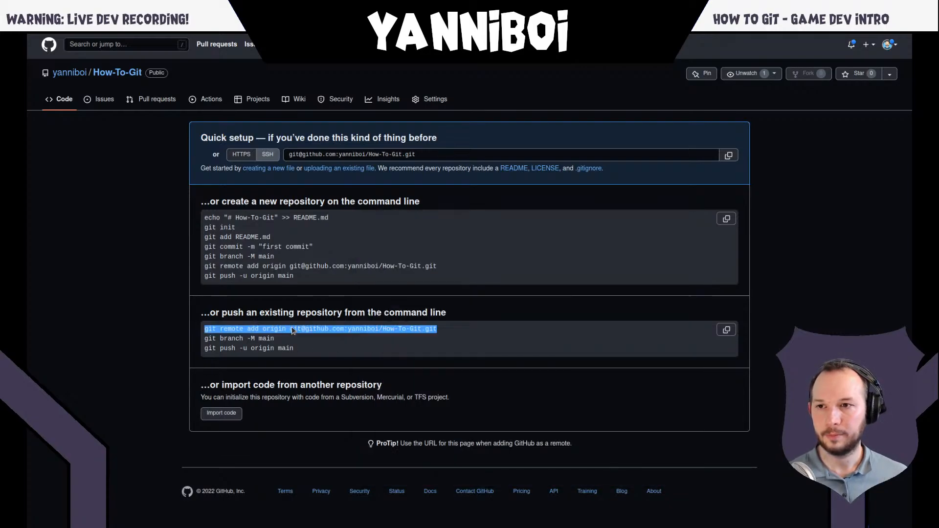
pyautogui.hotkey('alt', 'Tab')
pyautogui.hotkey('ctrl', 'shift', 'v')
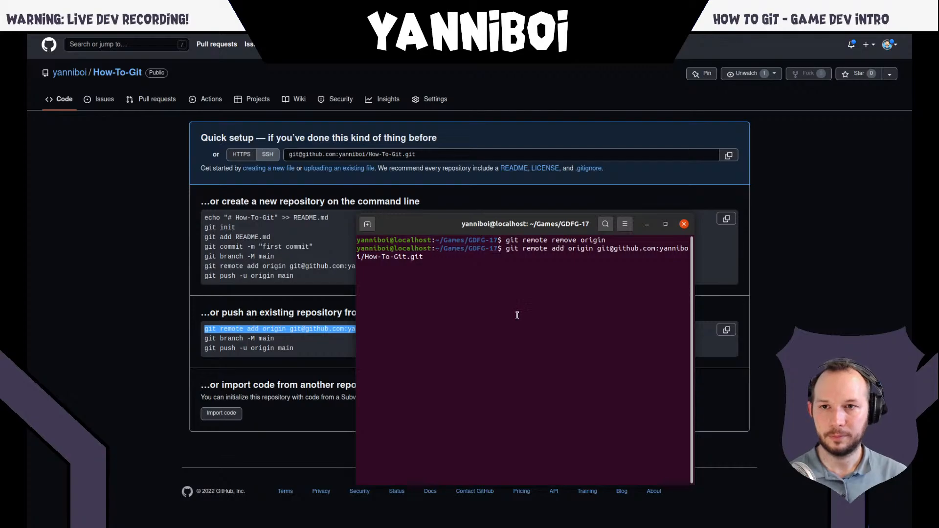
pyautogui.press('Return')
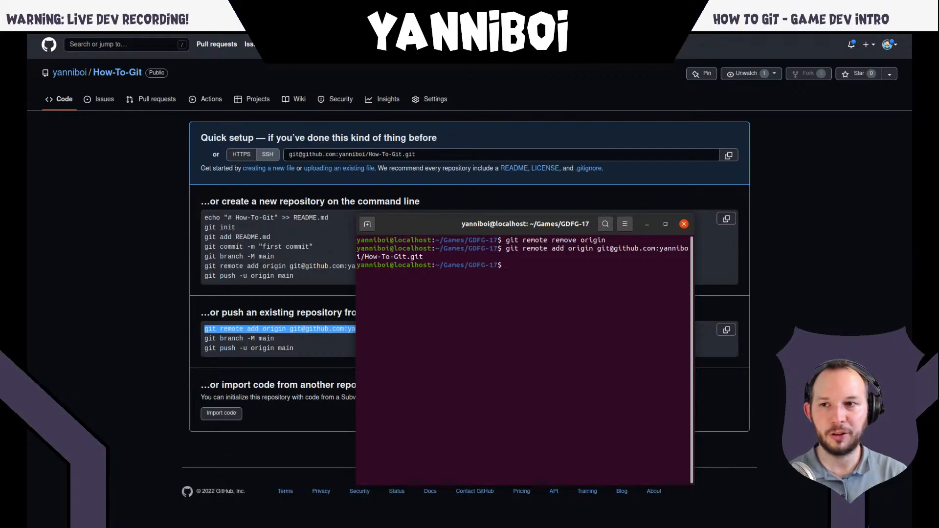
# - List the configured remotes with their addresses by running "git remote -v"
pyautogui.write('git')
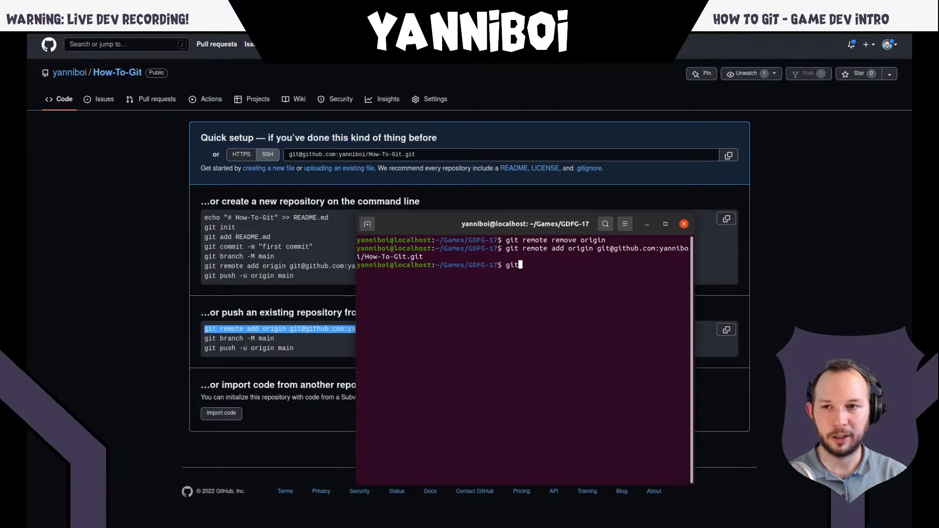
pyautogui.write(' remote')
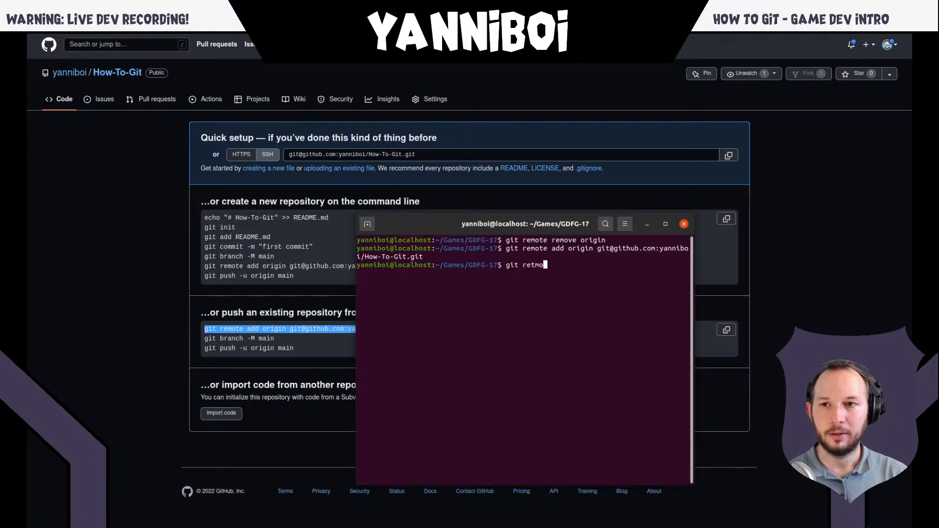
pyautogui.write(' -v')
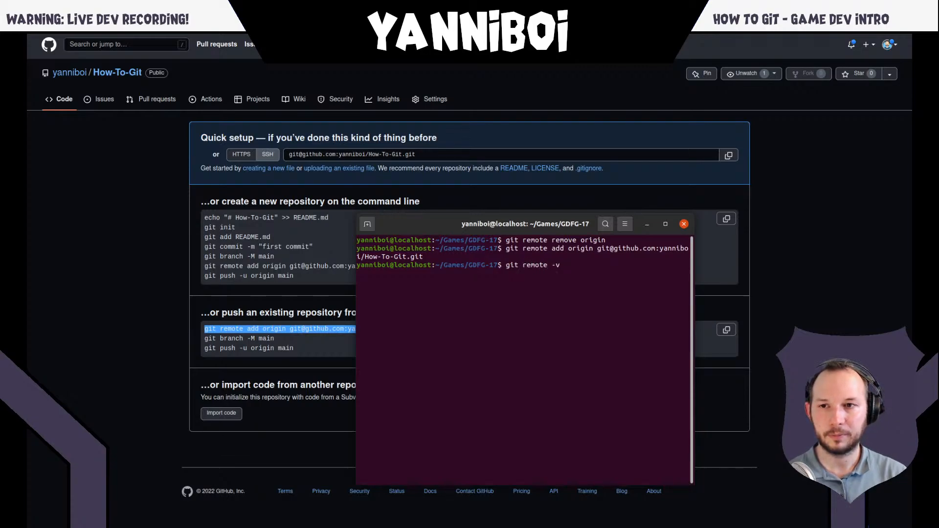
pyautogui.press('Return')
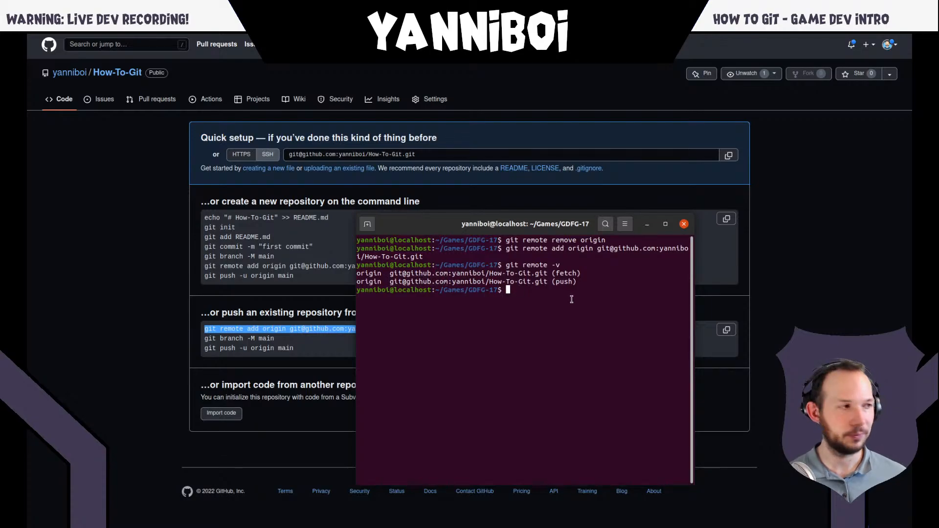
# - Clear the terminal, rerun "git push --set-upstream origin master" from the command history, and unlock the private key with its password
pyautogui.write('clear')
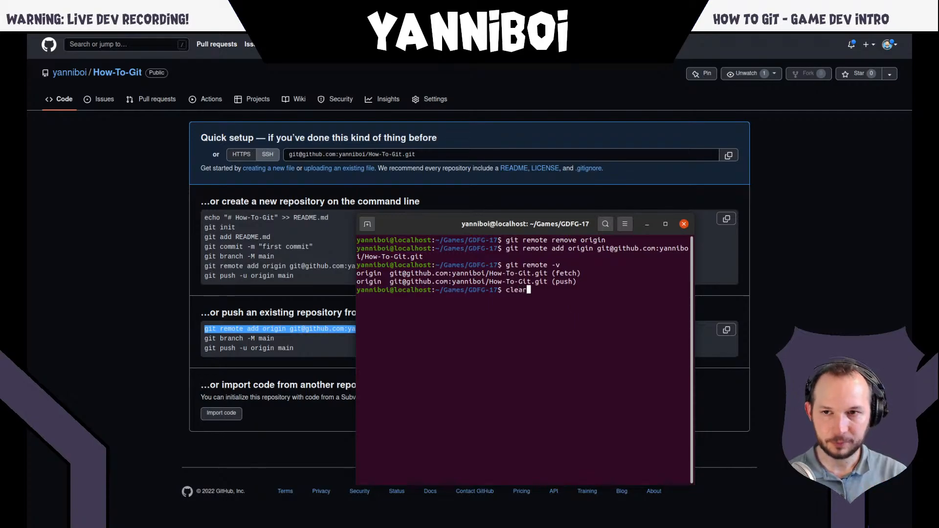
pyautogui.press('Return')
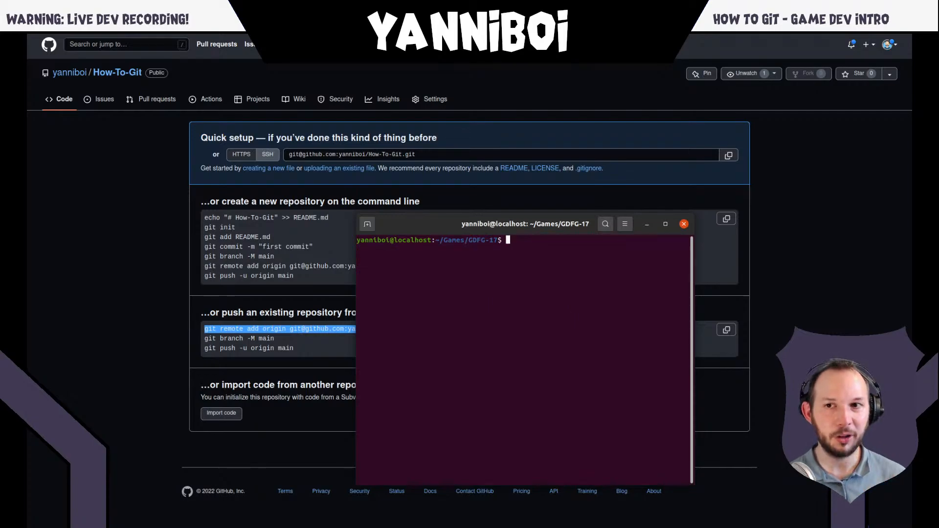
pyautogui.hotkey('ctrl', 'r')
pyautogui.write('push')
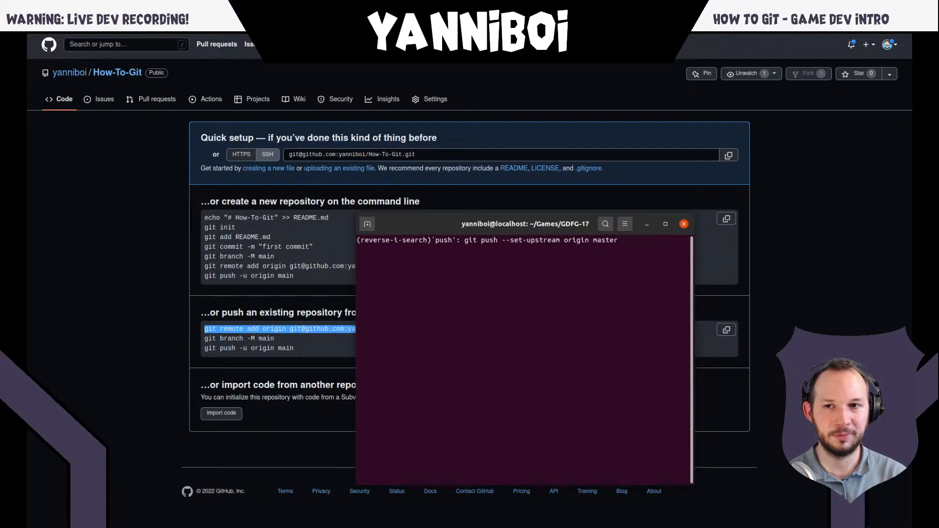
pyautogui.press('Return')
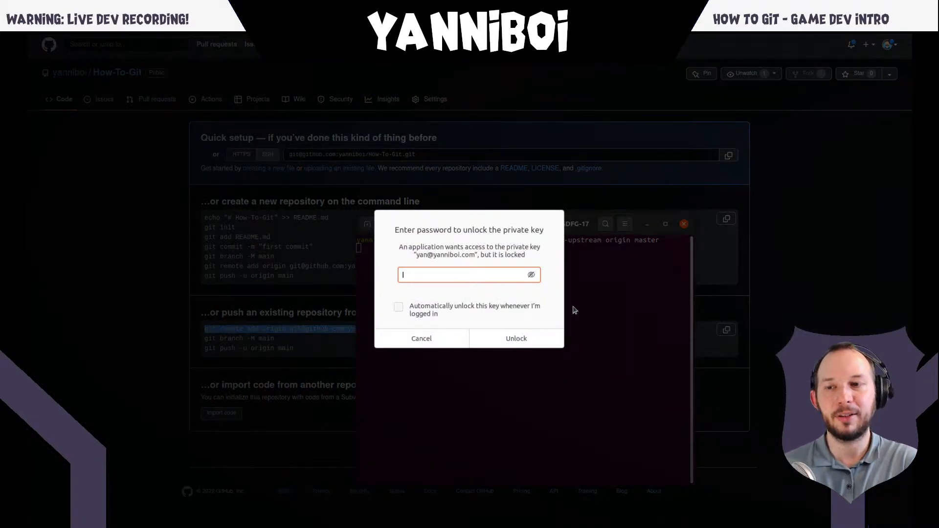
pyautogui.write('*********')
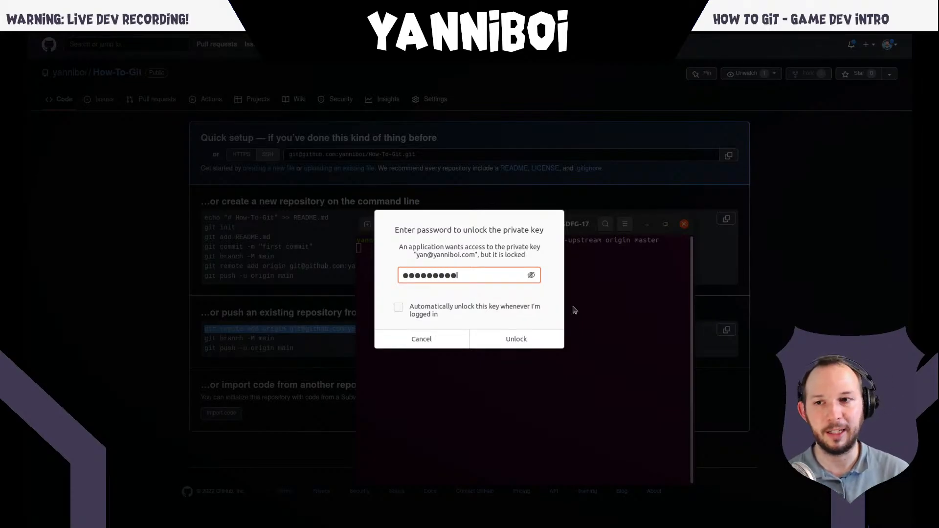
pyautogui.press('Return')
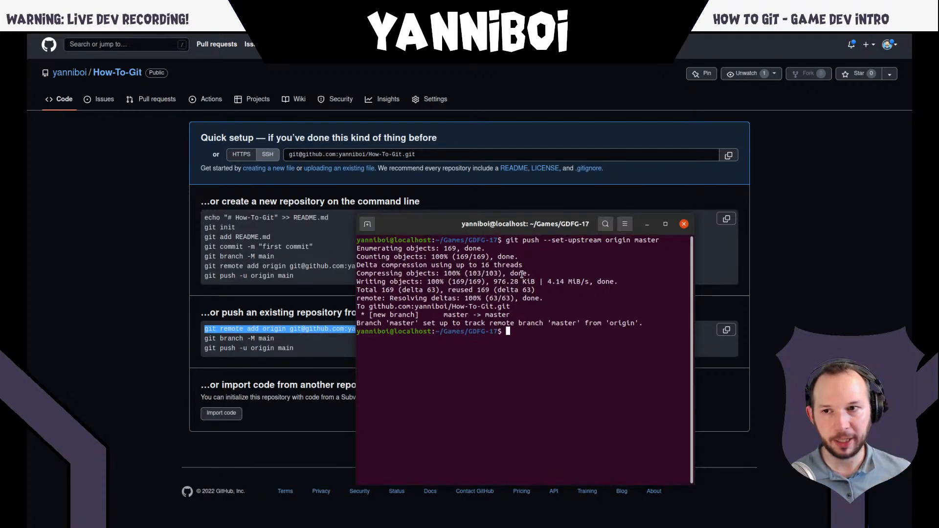
# - Run "git status" in the GDFG-17 project and check how the branch compares with origin/master
pyautogui.write('git status')
pyautogui.press('Return')
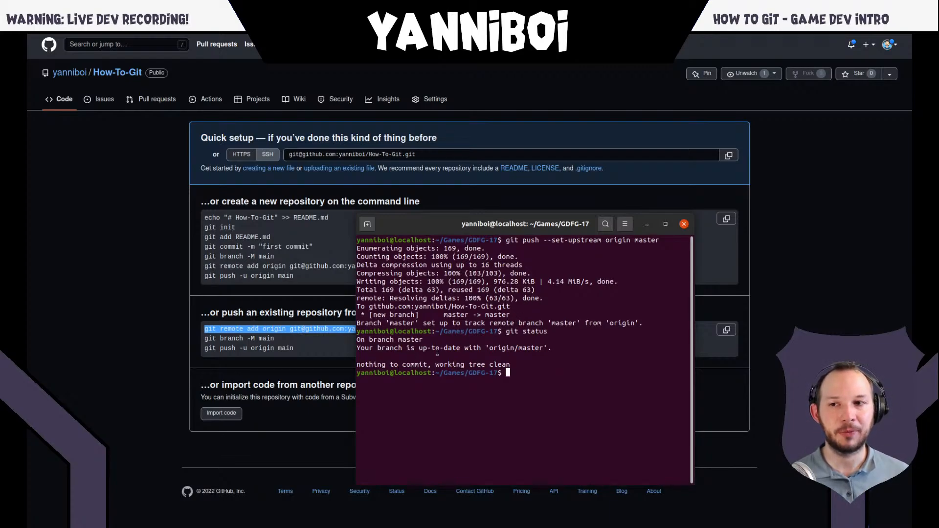
pyautogui.doubleClick(508, 349)
pyautogui.tripleClick(508, 350)
pyautogui.click(532, 350)
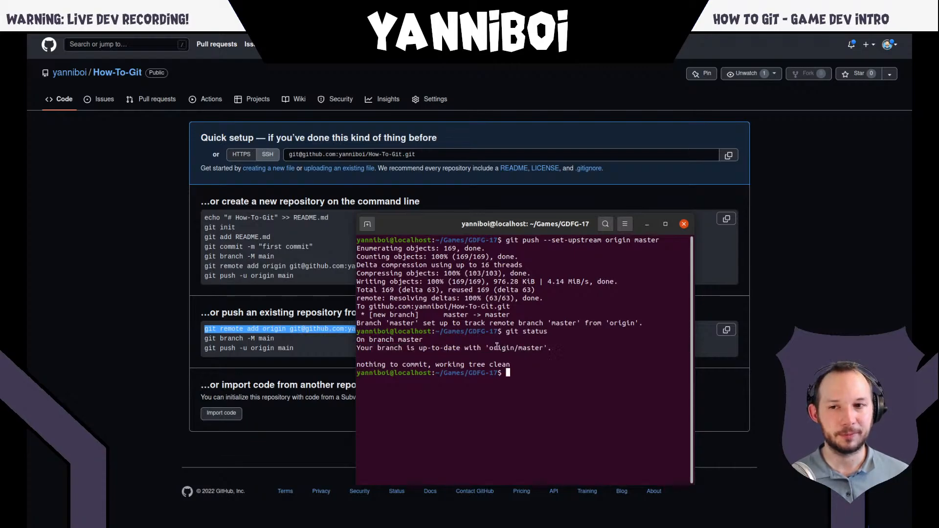
pyautogui.moveTo(489, 347); pyautogui.dragTo(541, 348)
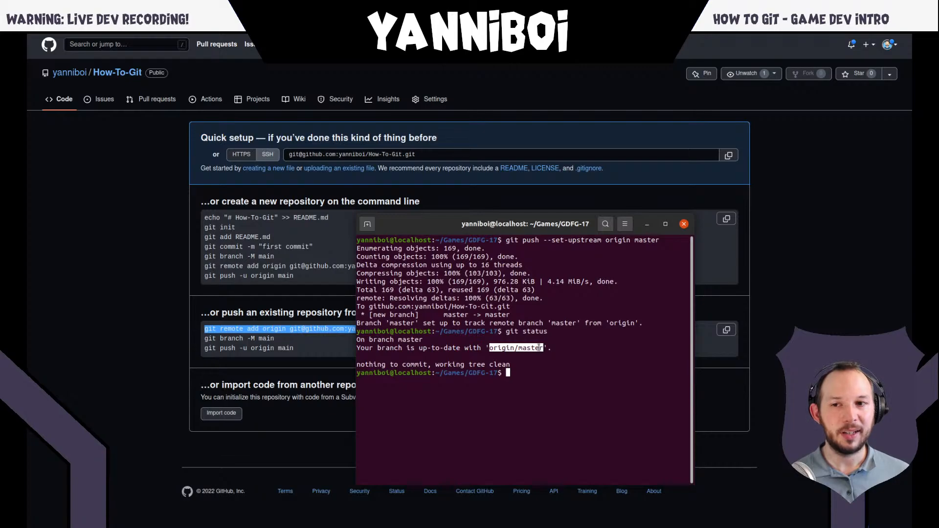
pyautogui.click(539, 347)
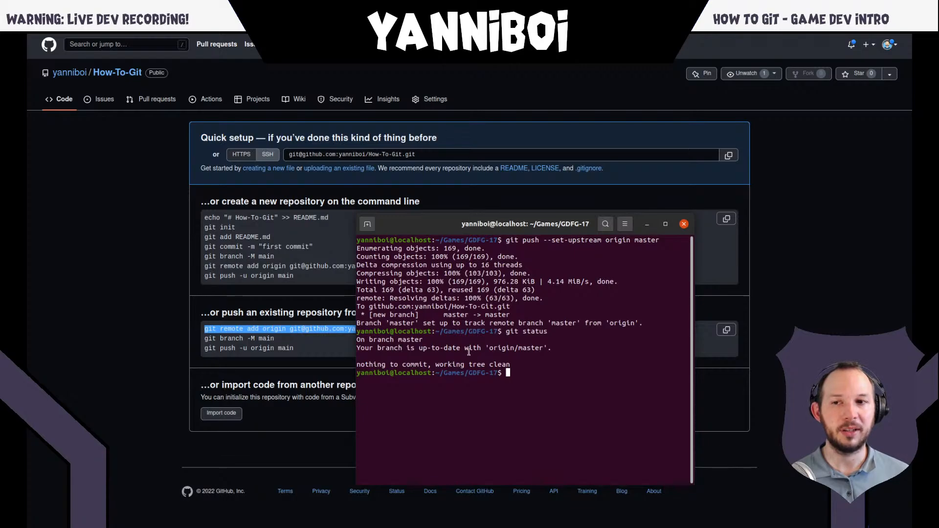
# - Switch to the refreshed How-To-Git page on GitHub and inspect the pushed Assets folder, ProjectSettings folder and .gitignore file
pyautogui.click(172, 221)
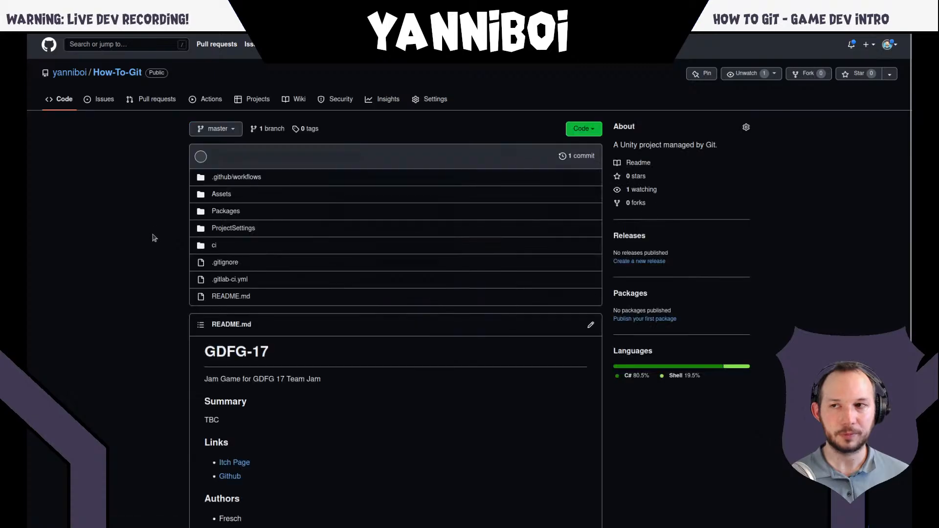
pyautogui.moveTo(245, 39)
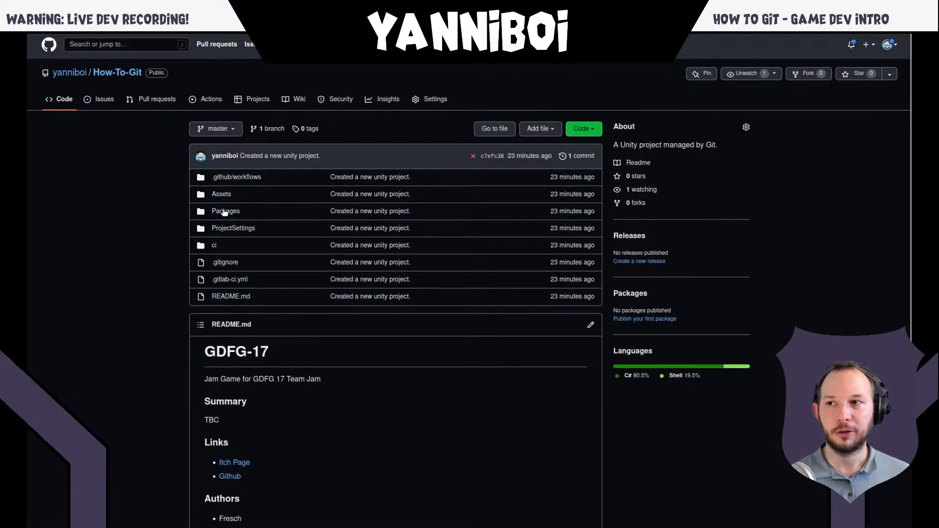
pyautogui.click(221, 194)
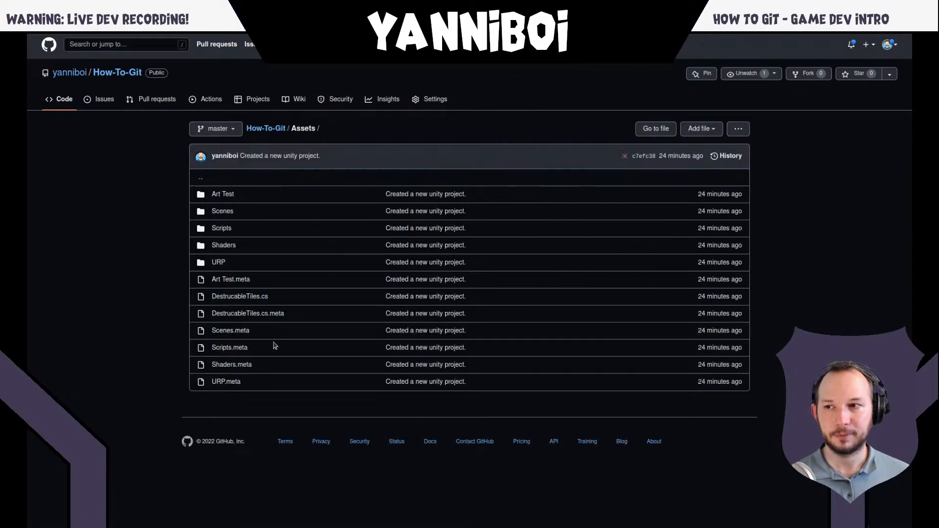
pyautogui.hotkey('alt', 'Left')
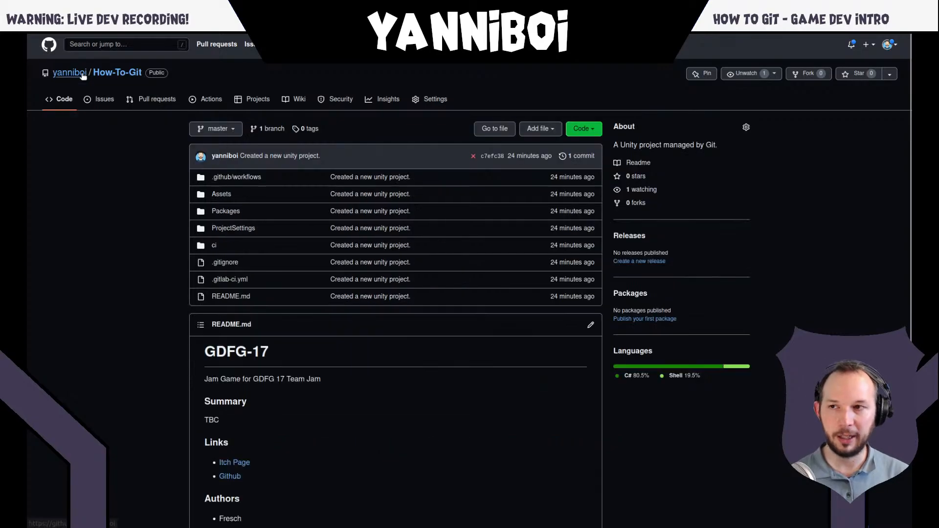
pyautogui.click(250, 229)
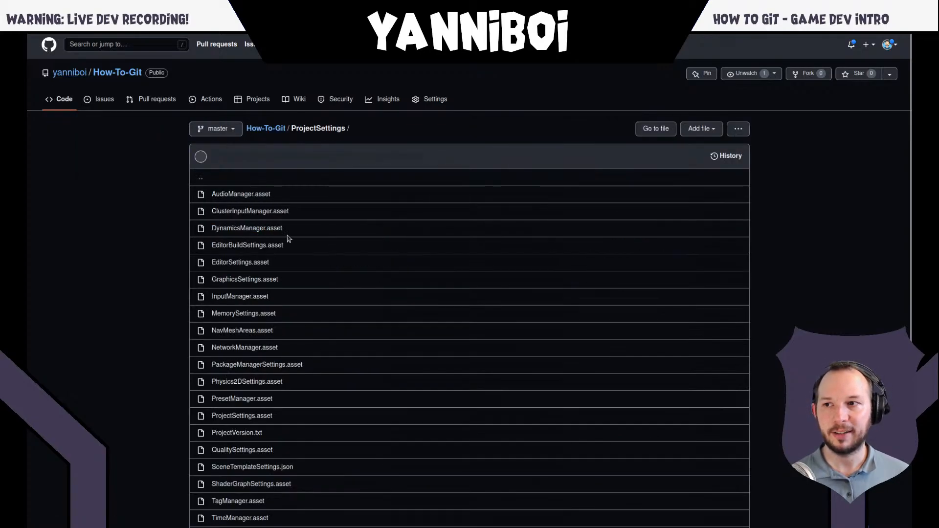
pyautogui.hotkey('alt', 'Left')
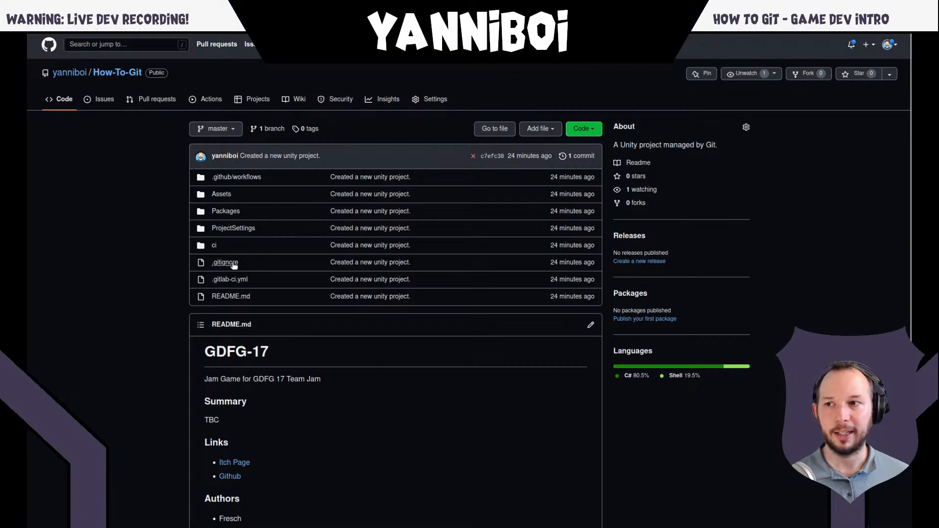
pyautogui.click(277, 256)
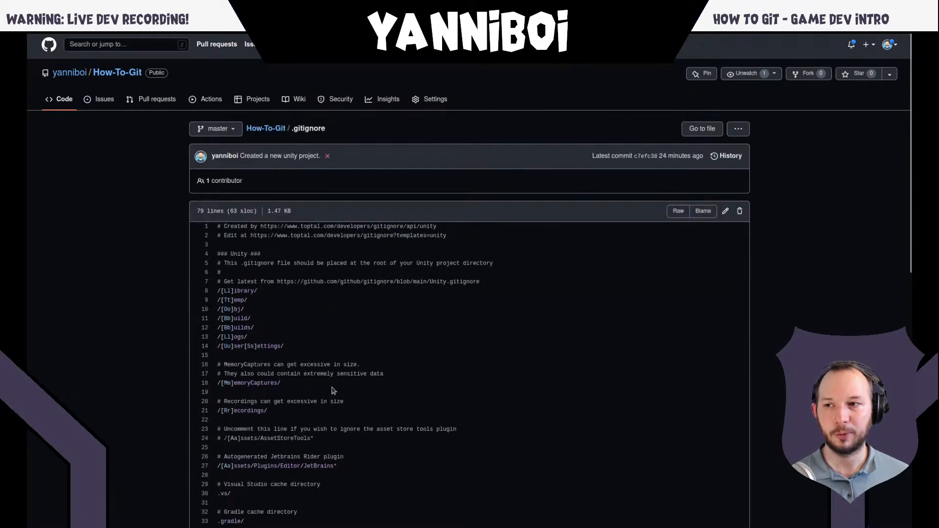
pyautogui.hotkey('alt', 'Left')
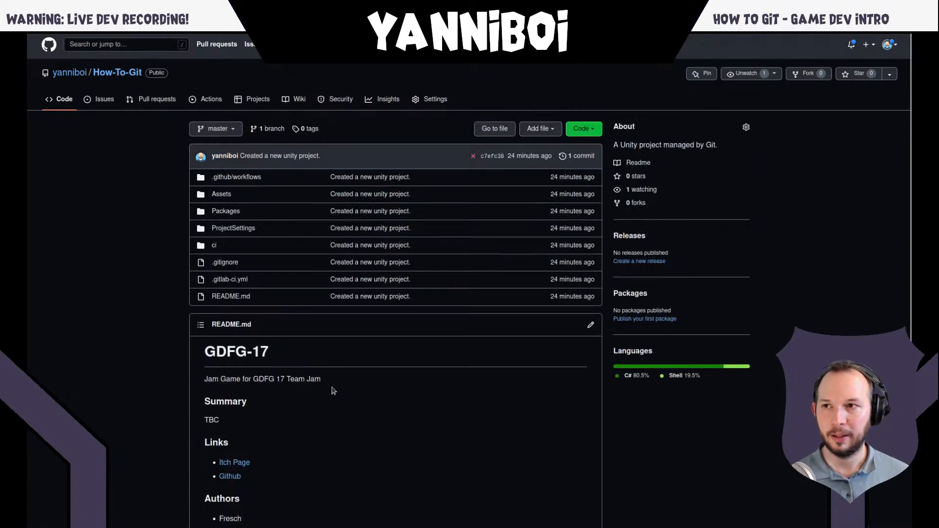
# - View the ship.png image in the repository's Assets/Art Test folder, and return to the folder listing
pyautogui.click(221, 194)
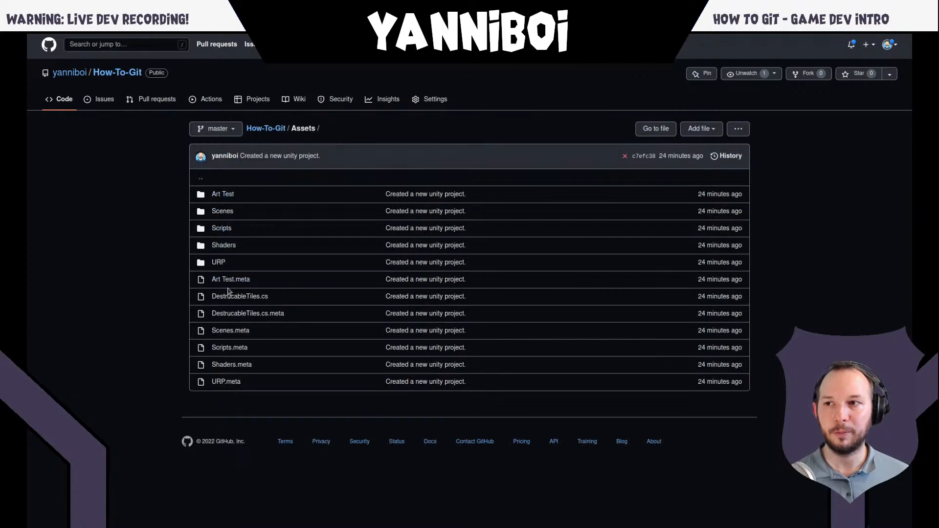
pyautogui.click(224, 195)
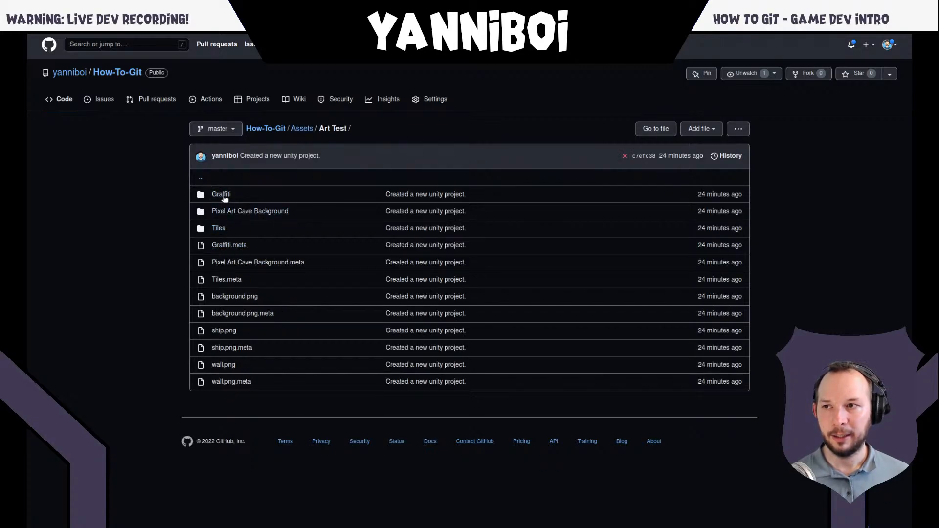
pyautogui.click(236, 332)
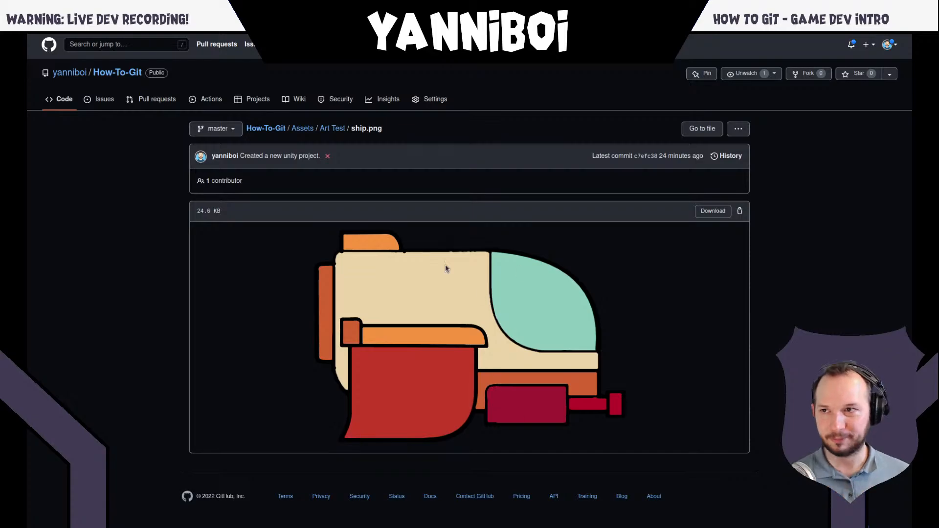
pyautogui.hotkey('alt', 'Left')
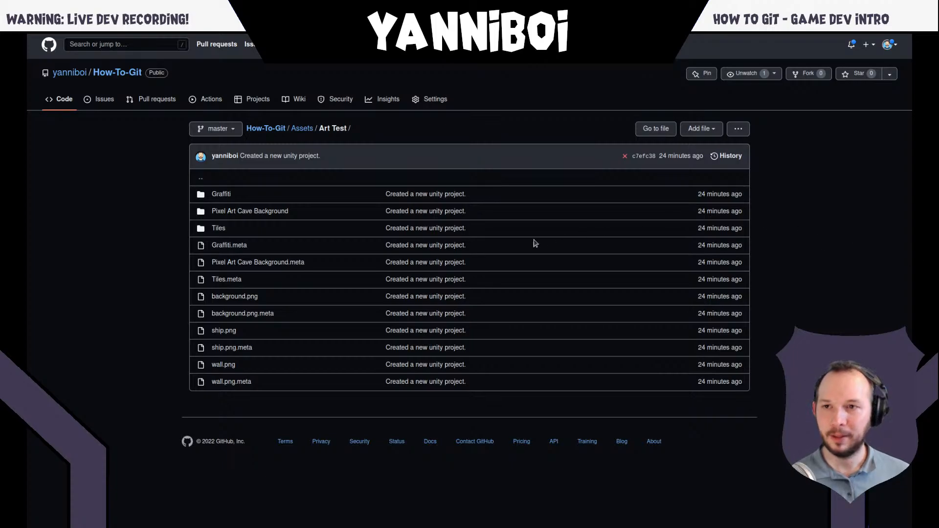
# - Bring the terminal forward briefly, and switch to the Git Push slide of the presentation
pyautogui.press('super')
pyautogui.click(636, 398)
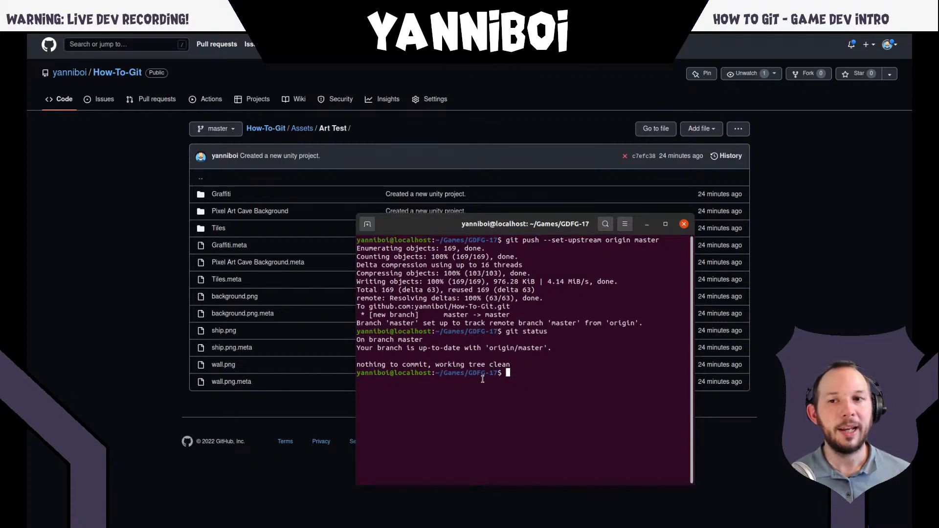
pyautogui.moveTo(231, 37)
pyautogui.click(196, 45)
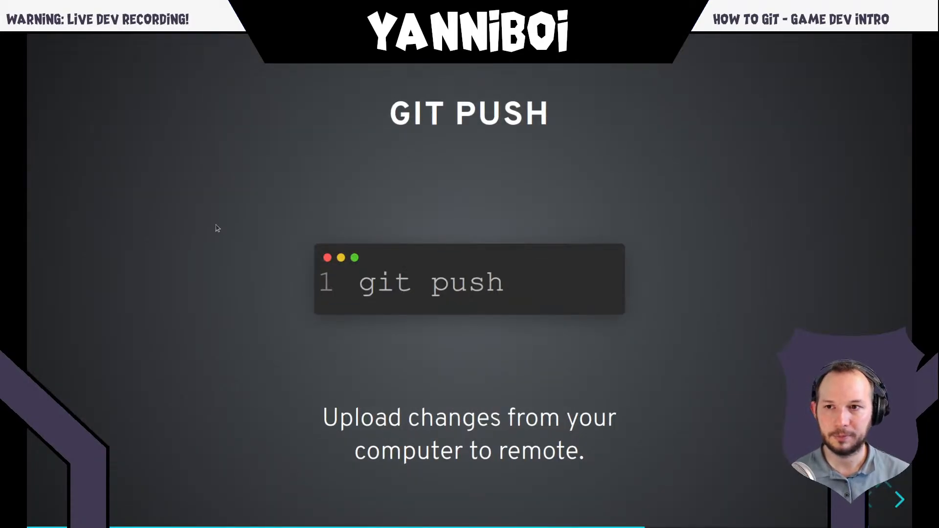
pyautogui.press('Left')
pyautogui.press('Right')
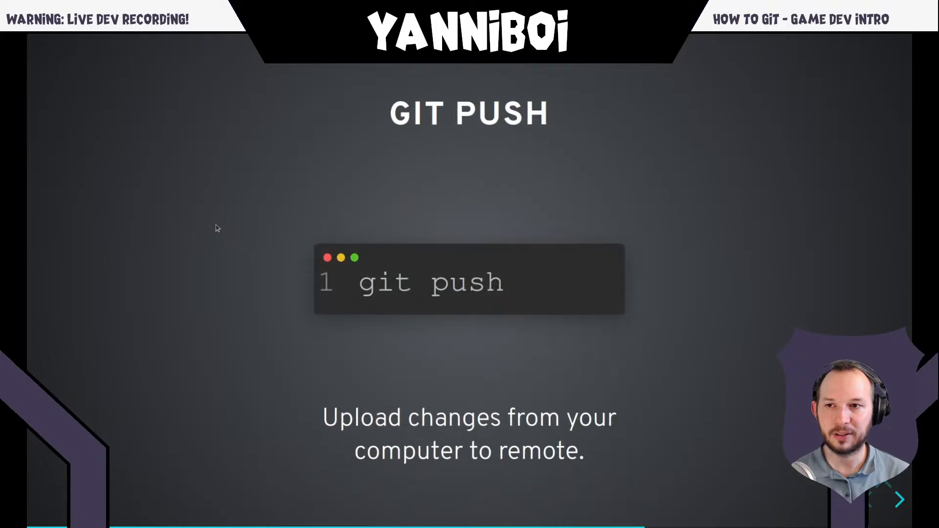
# - Look through the slide overview around Lectures 6 to 8, including Public vs Private, and return to the Git Push slide
pyautogui.press('Escape')
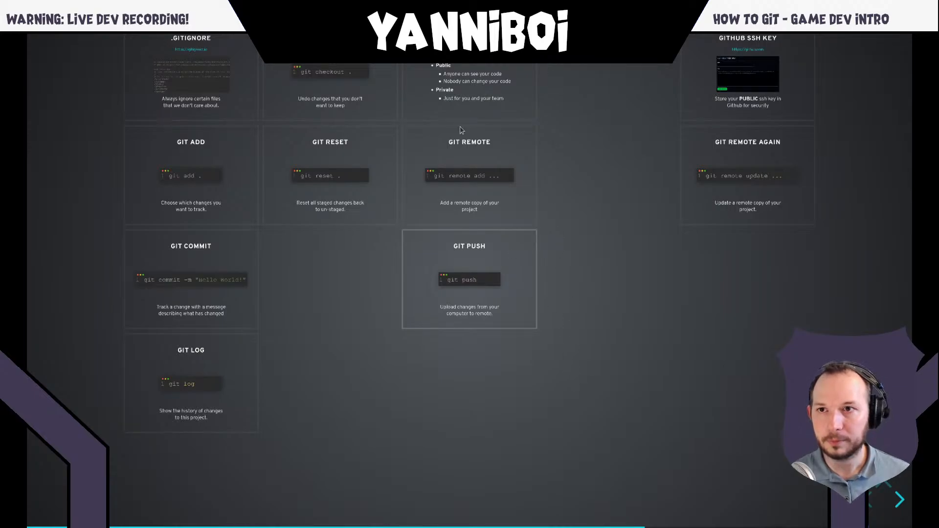
pyautogui.click(485, 84)
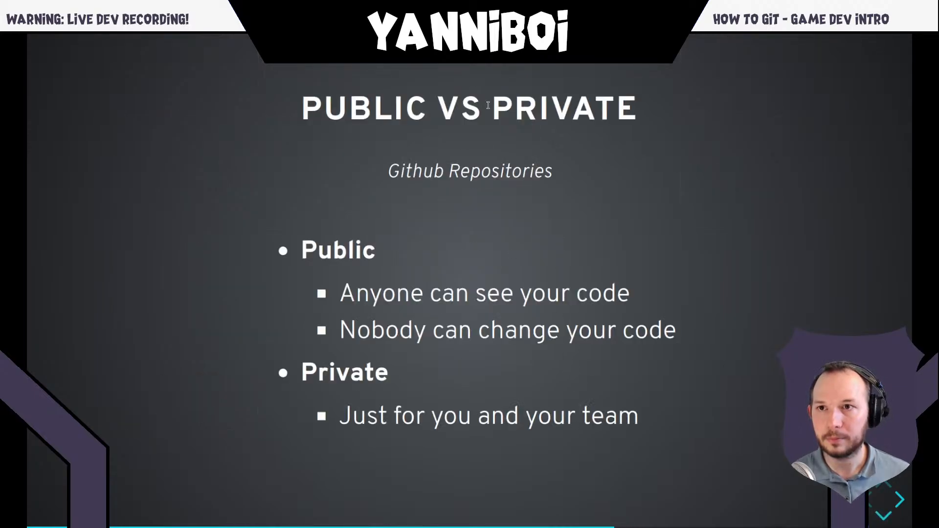
pyautogui.press('Escape')
pyautogui.press('Up')
pyautogui.press('Up')
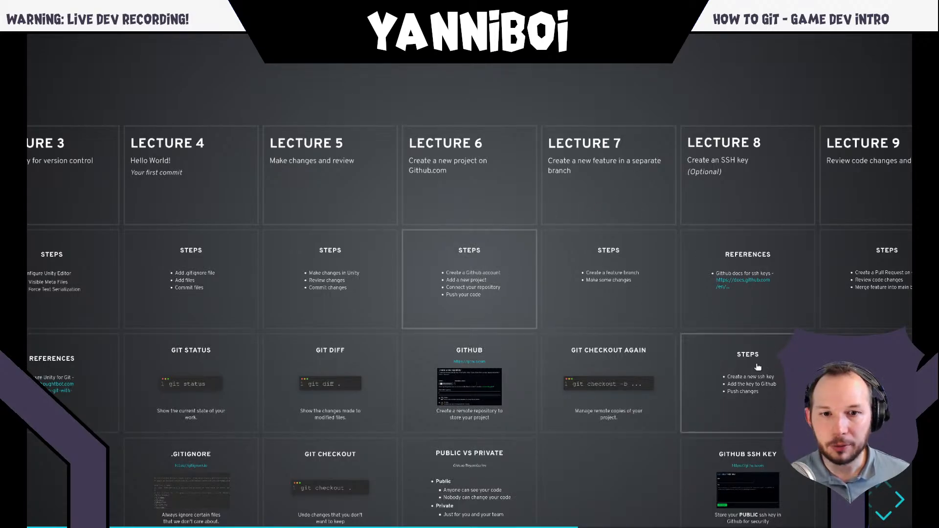
pyautogui.press('Right')
pyautogui.press('Right')
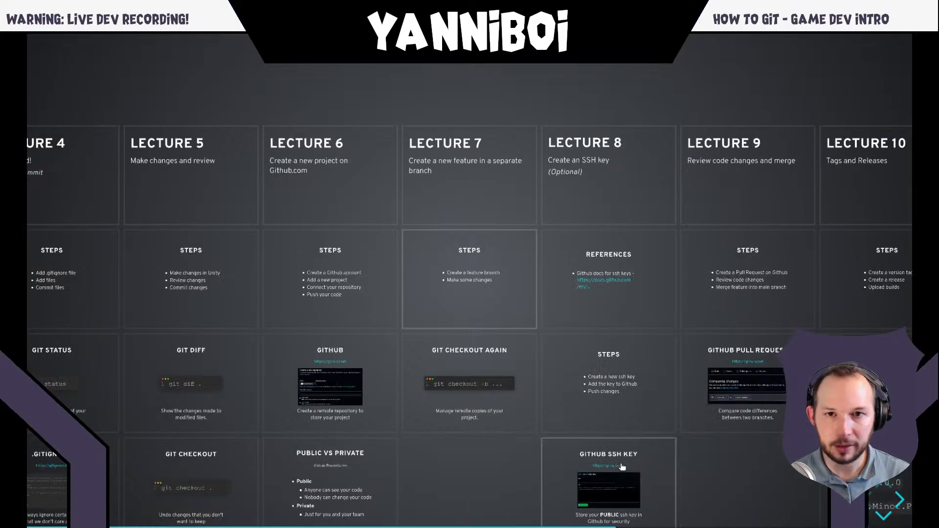
pyautogui.press('Left')
pyautogui.press('Left')
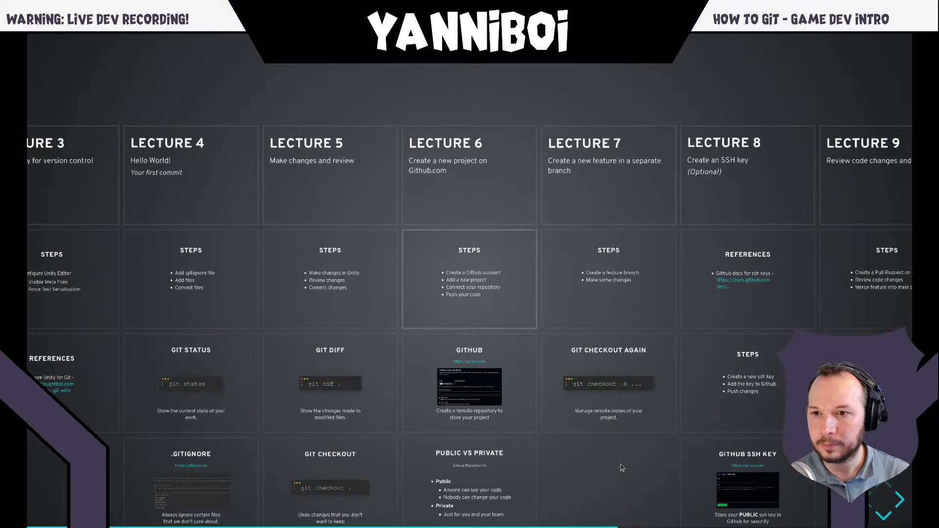
pyautogui.press('Down')
pyautogui.press('Down')
pyautogui.press('Down')
pyautogui.press('Down')
pyautogui.click(497, 255)
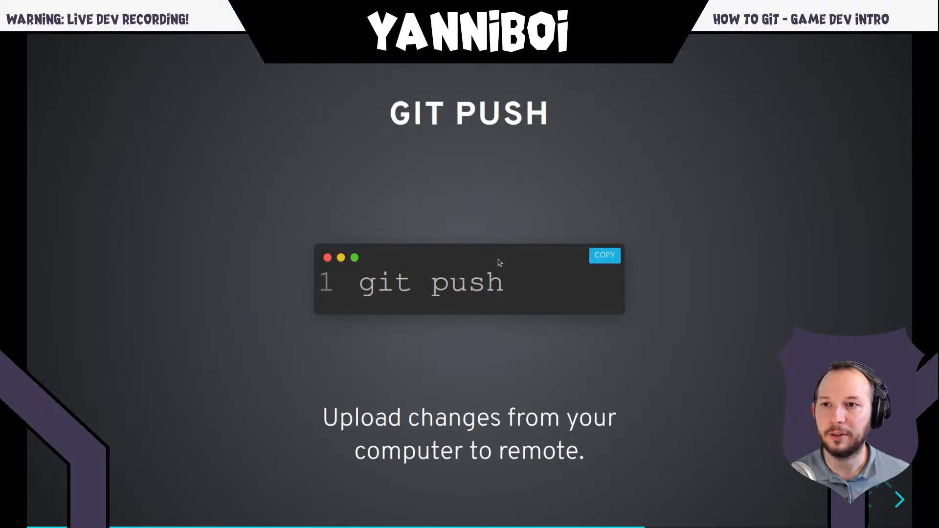
# - Switch to the terminal and fetch remote changes by running "git pull" in the GDFG-17 project
pyautogui.hotkey('alt', 'Tab')
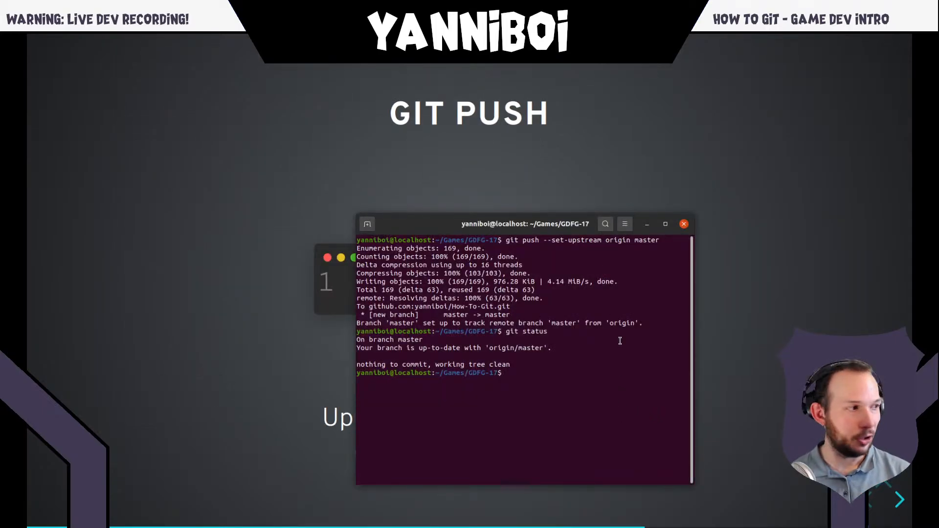
pyautogui.write('git pull')
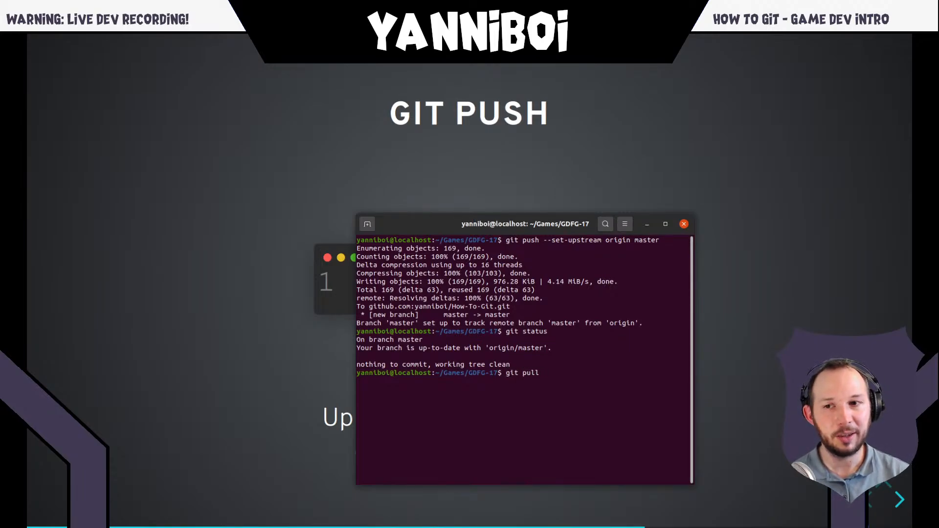
pyautogui.press('Return')
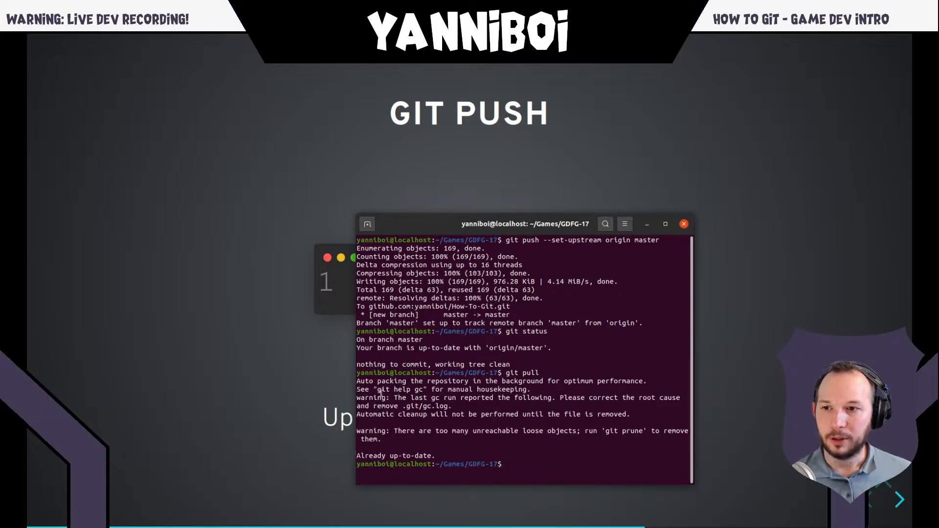
# - Clear the terminal, run "git pull" again, and review its output
pyautogui.write('clear')
pyautogui.press('Return')
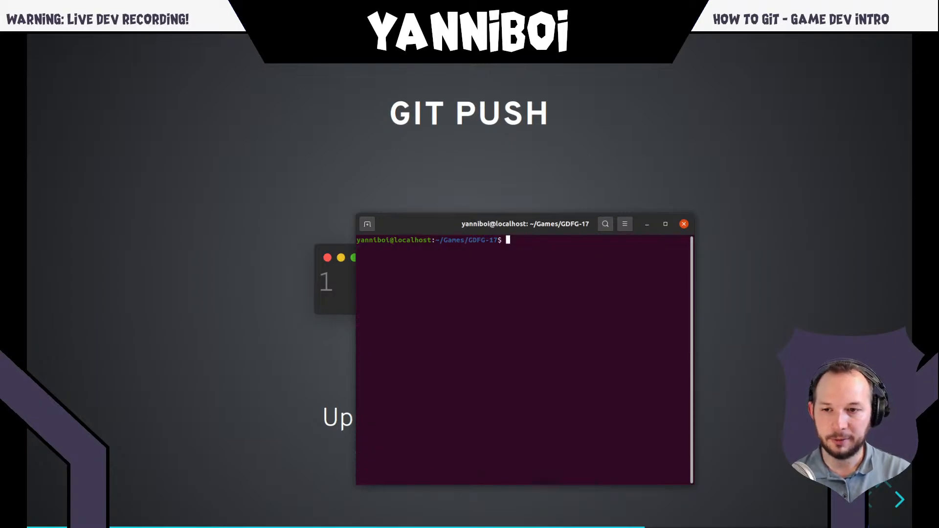
pyautogui.write('git pull')
pyautogui.press('Return')
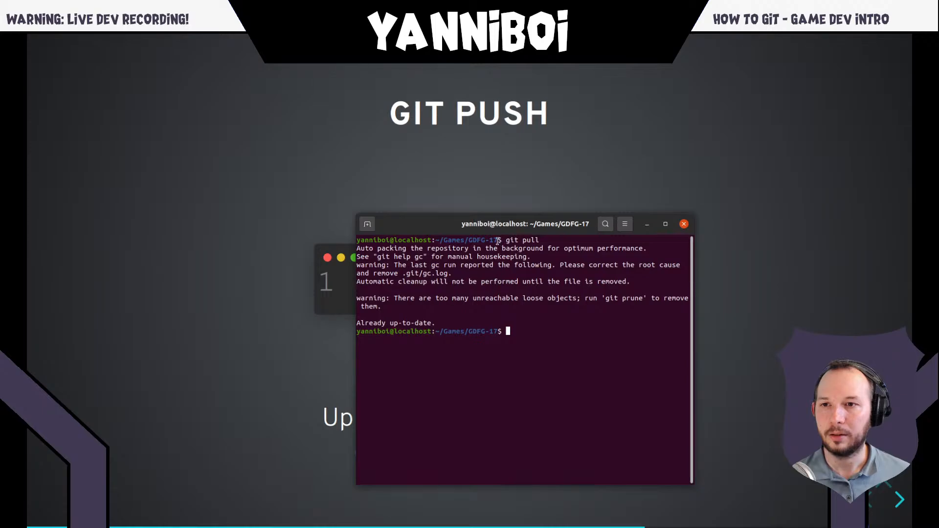
pyautogui.moveTo(403, 307); pyautogui.dragTo(356, 248)
pyautogui.click(547, 258)
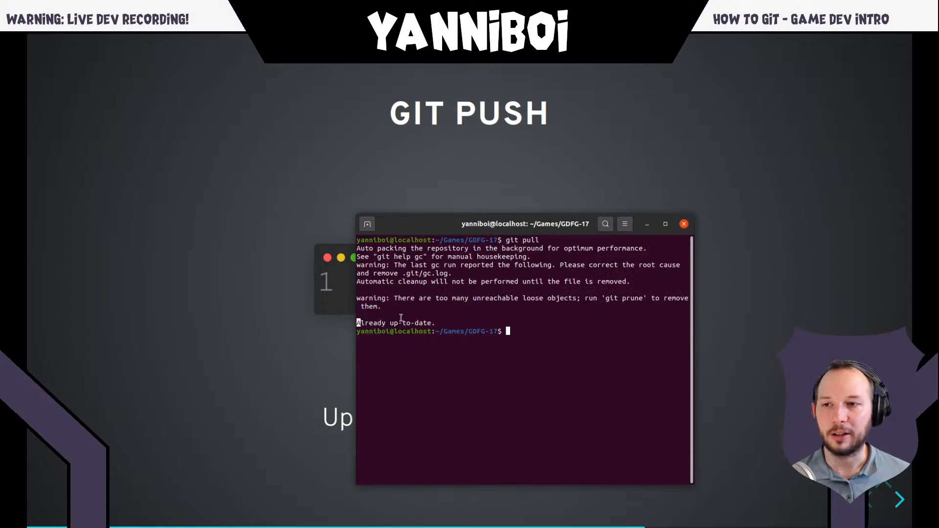
pyautogui.moveTo(358, 324); pyautogui.dragTo(361, 323)
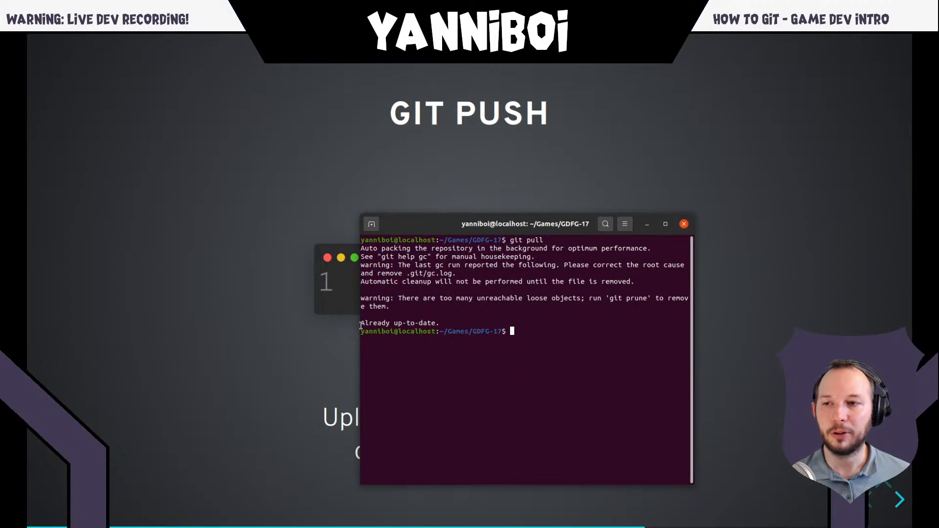
pyautogui.moveTo(361, 323); pyautogui.dragTo(358, 324)
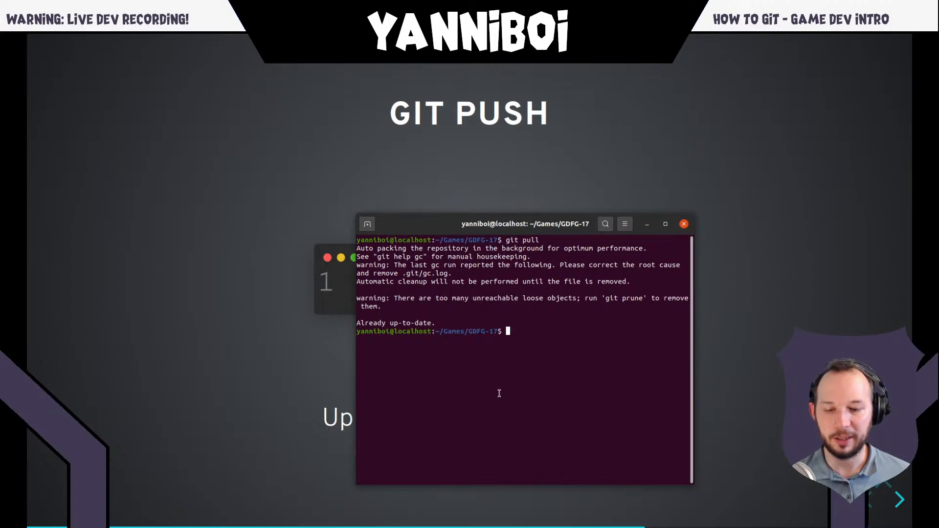
# - Run "git status" after the pull and check the branch against origin/master
pyautogui.write('git status')
pyautogui.press('Return')
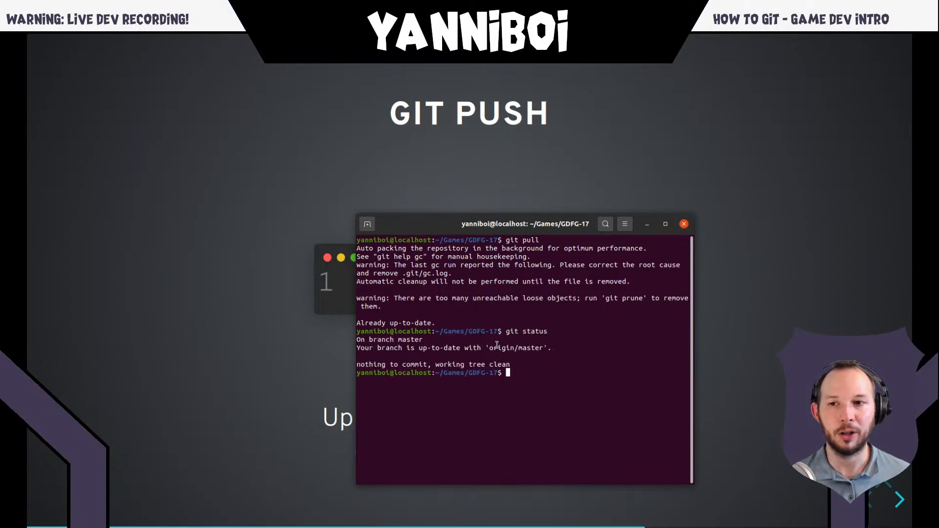
pyautogui.doubleClick(518, 349)
pyautogui.click(594, 369)
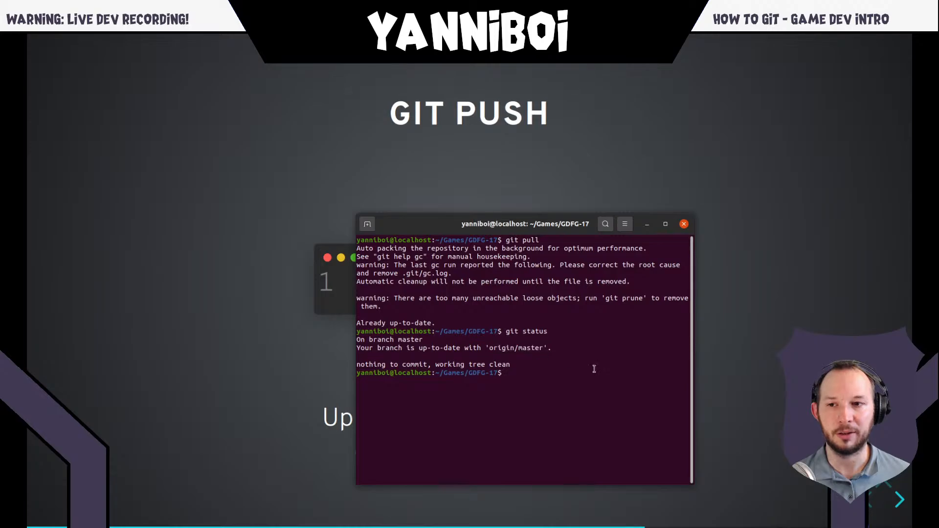
# - Switch to the How-To-Git repository on GitHub and add the line "The game is about cats driving taxis." above the Summary in README.md
pyautogui.moveTo(210, 55)
pyautogui.click(381, 41)
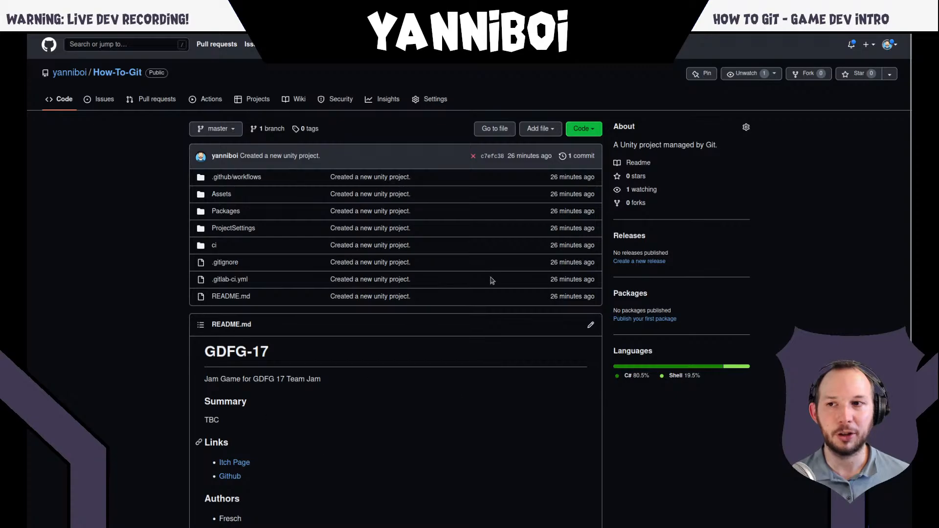
pyautogui.scroll(-3, 270, 469)
pyautogui.scroll(3, 308, 440)
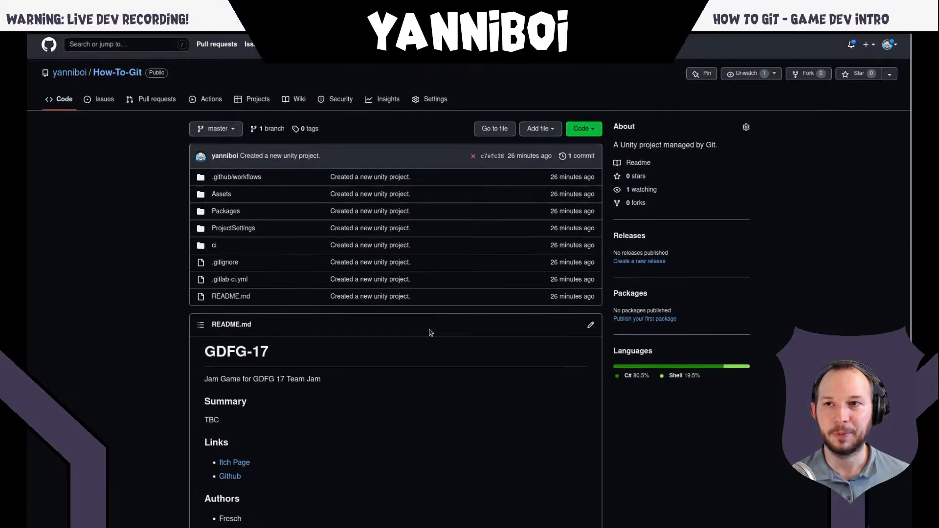
pyautogui.click(591, 325)
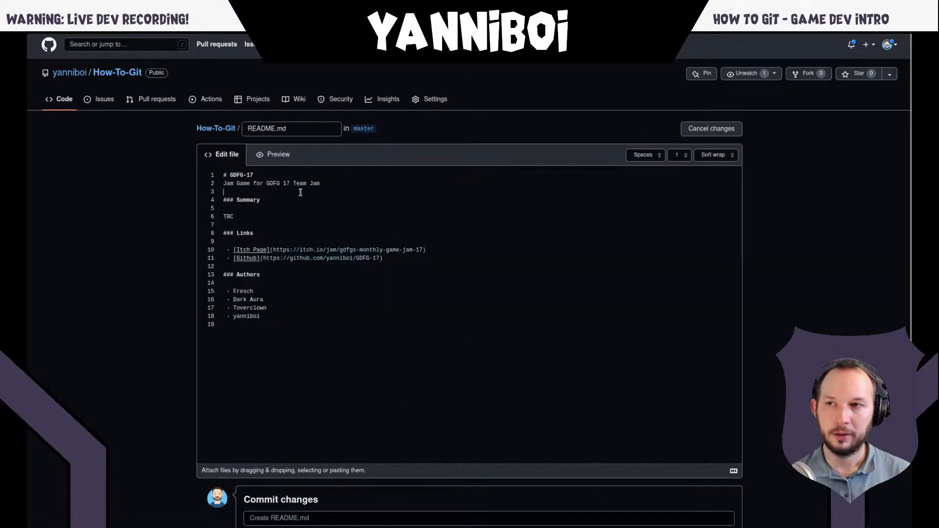
pyautogui.press('Return')
pyautogui.press('Return')
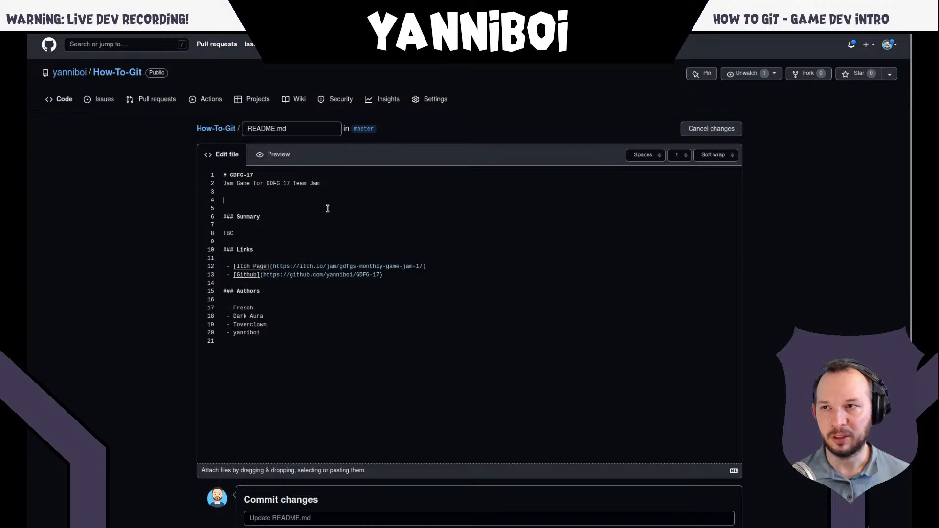
pyautogui.write('The game is ')
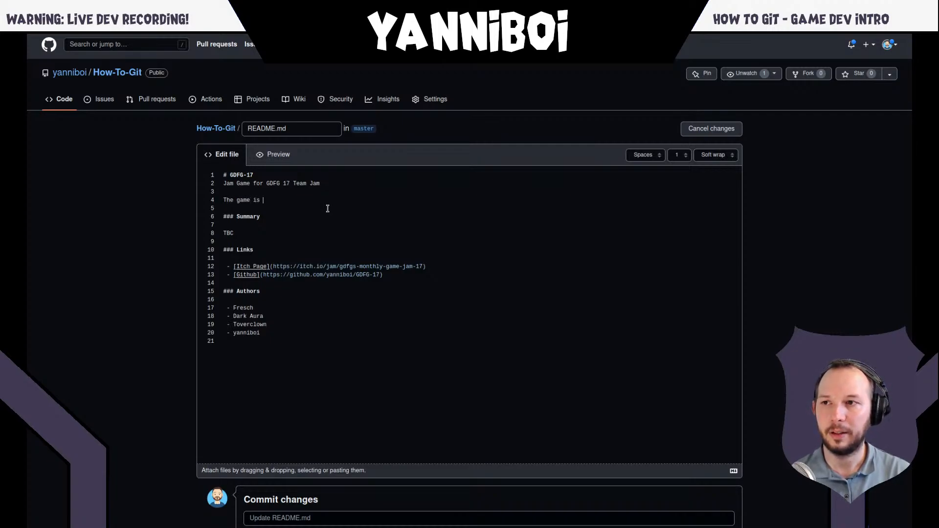
pyautogui.write('about cats driving taxis.')
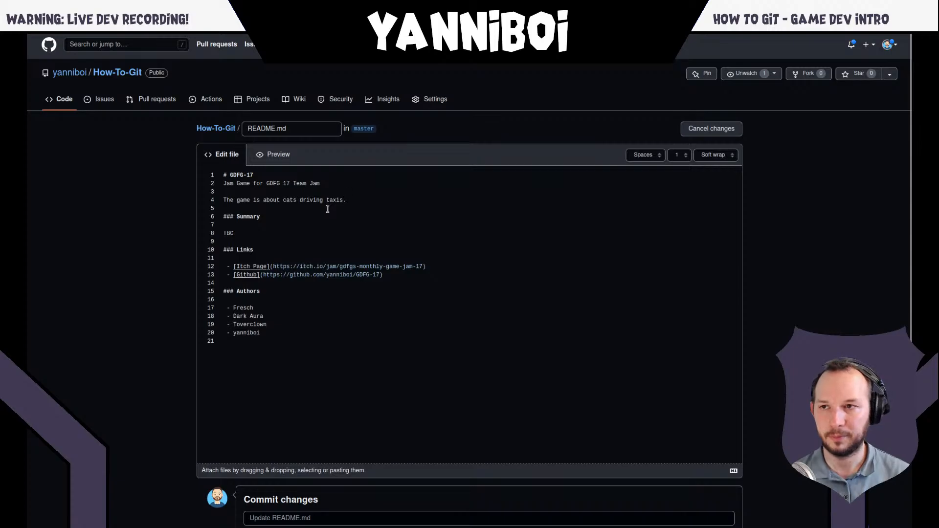
# - Enter "Added game description to readme file." as the commit message for the README change
pyautogui.scroll(-3, 313, 217)
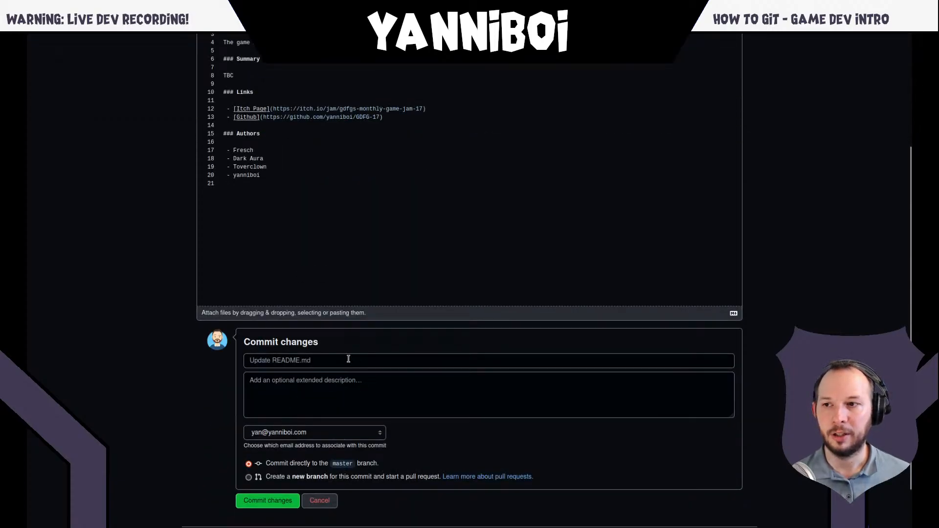
pyautogui.click(302, 363)
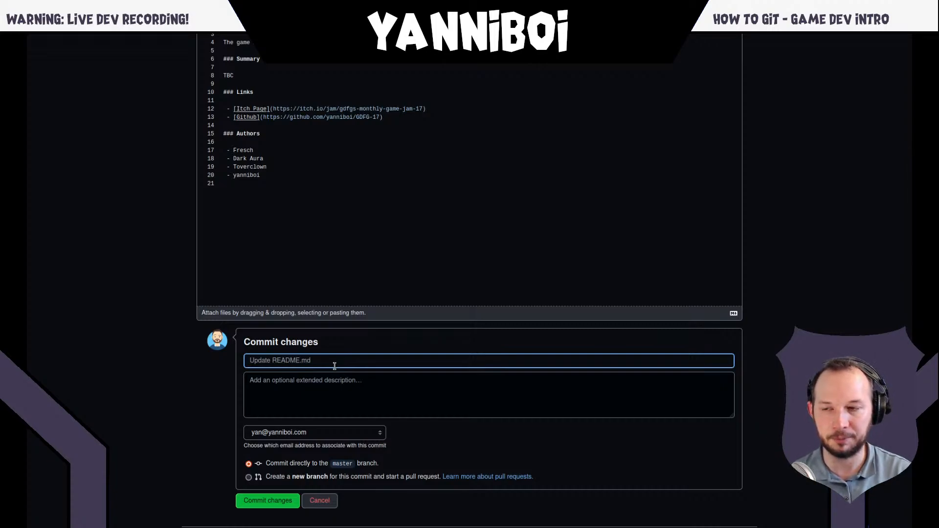
pyautogui.write('Added gan')
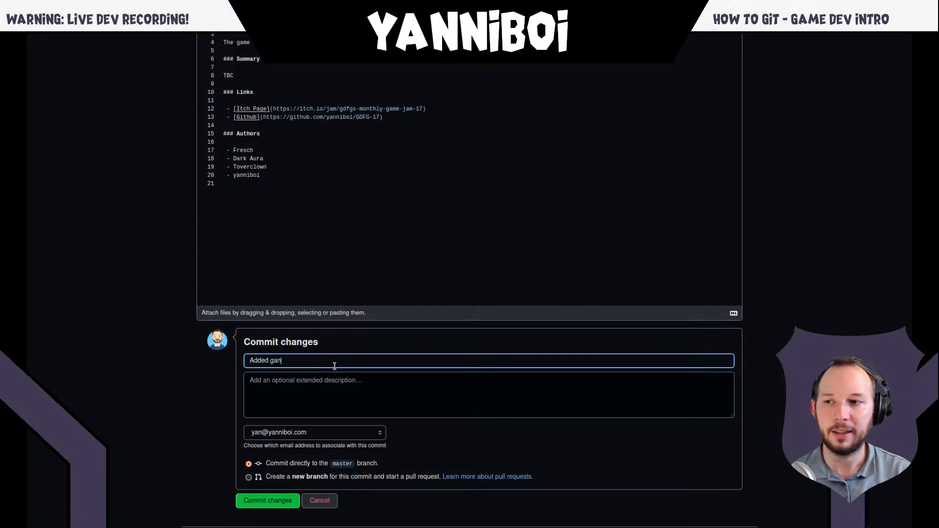
pyautogui.write('e')
pyautogui.press('BackSpace')
pyautogui.press('BackSpace')
pyautogui.press('BackSpace')
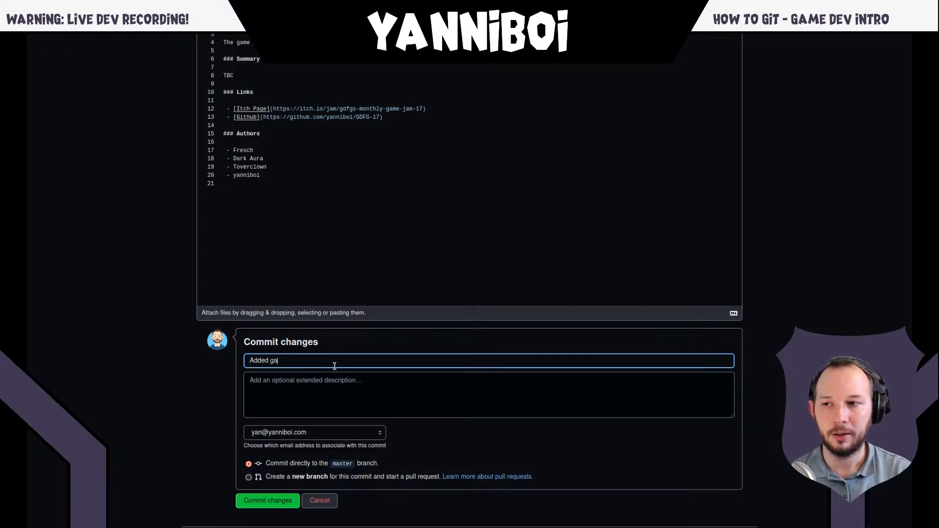
pyautogui.write('me description')
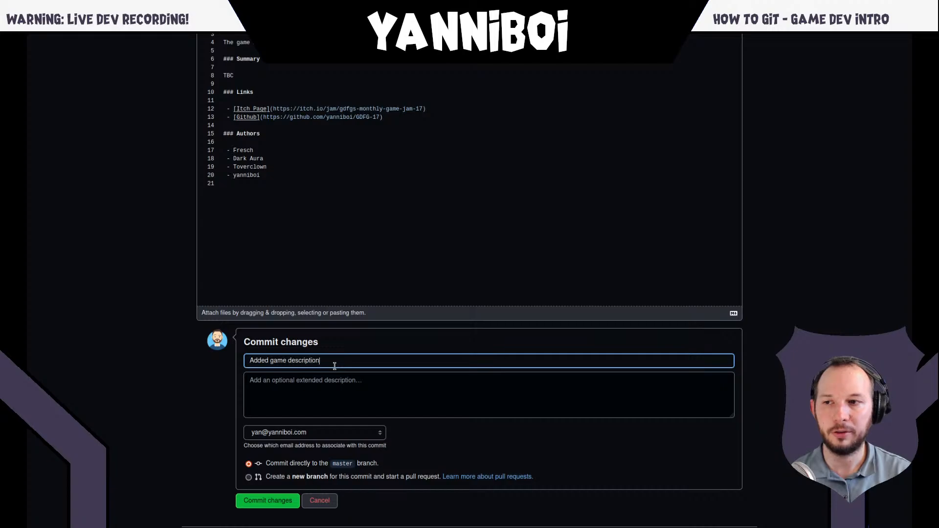
pyautogui.write(' to readme')
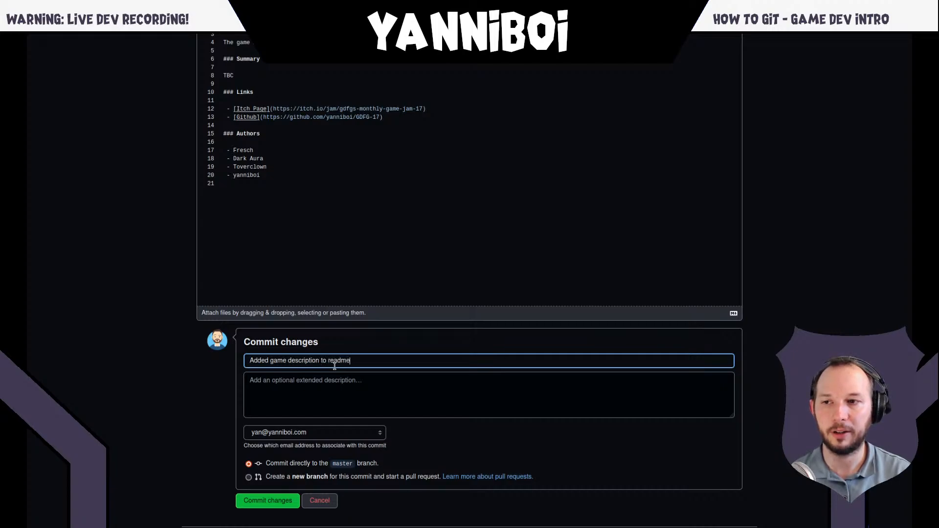
pyautogui.write(' file.')
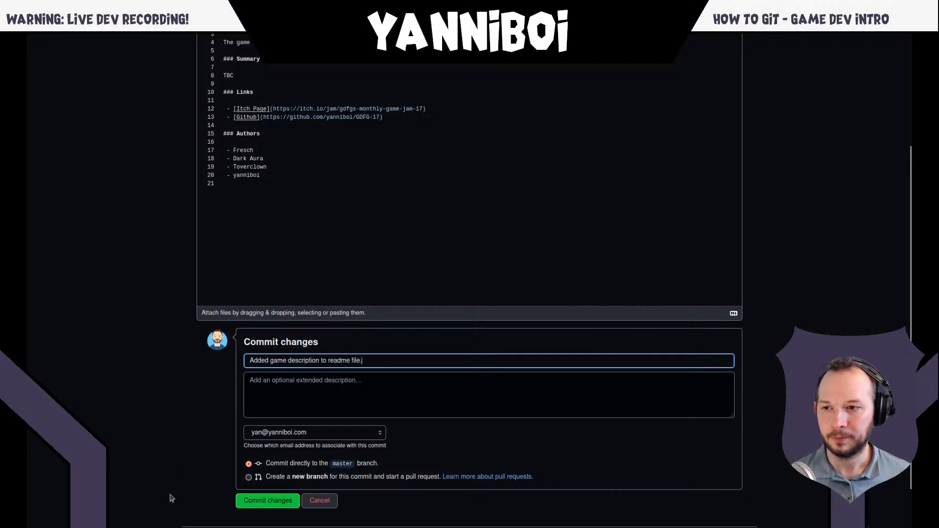
# - Look at the new-branch option, keep committing directly to the master branch, and commit the README change
pyautogui.scroll(-1, 249, 383)
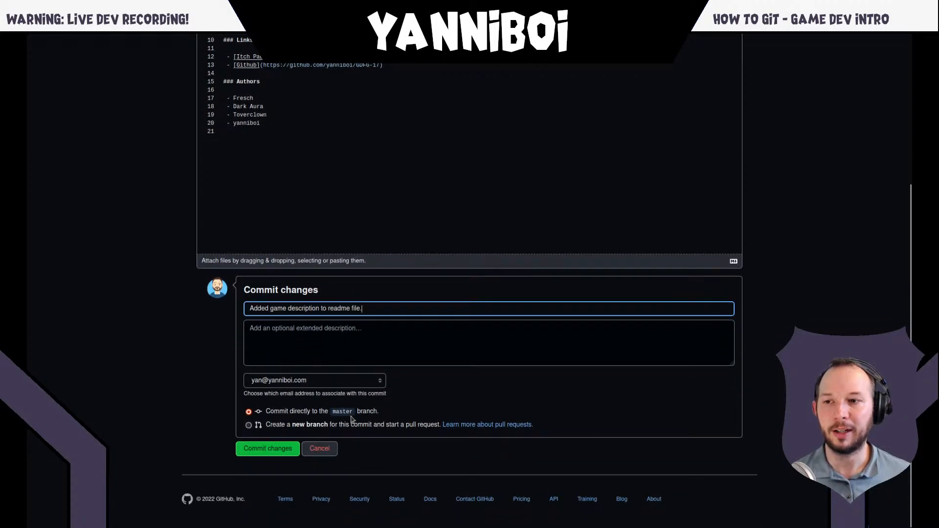
pyautogui.click(277, 428)
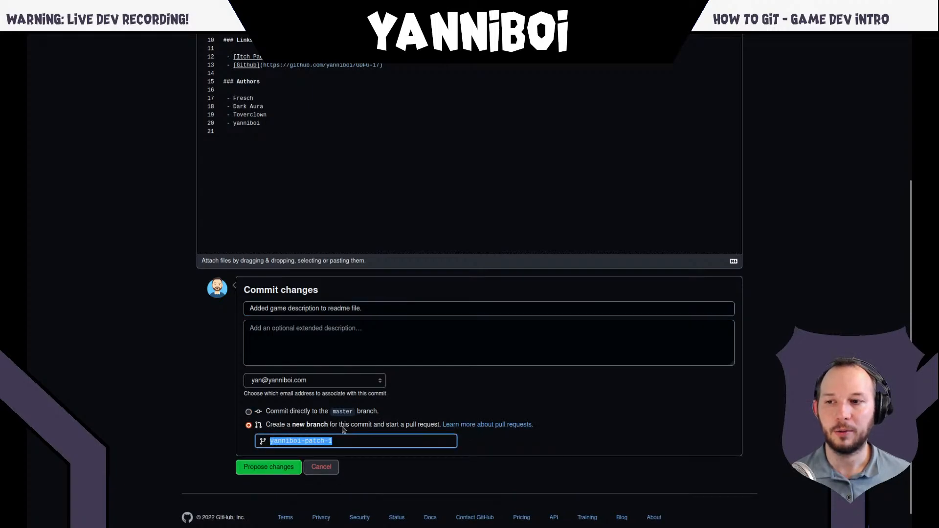
pyautogui.click(316, 414)
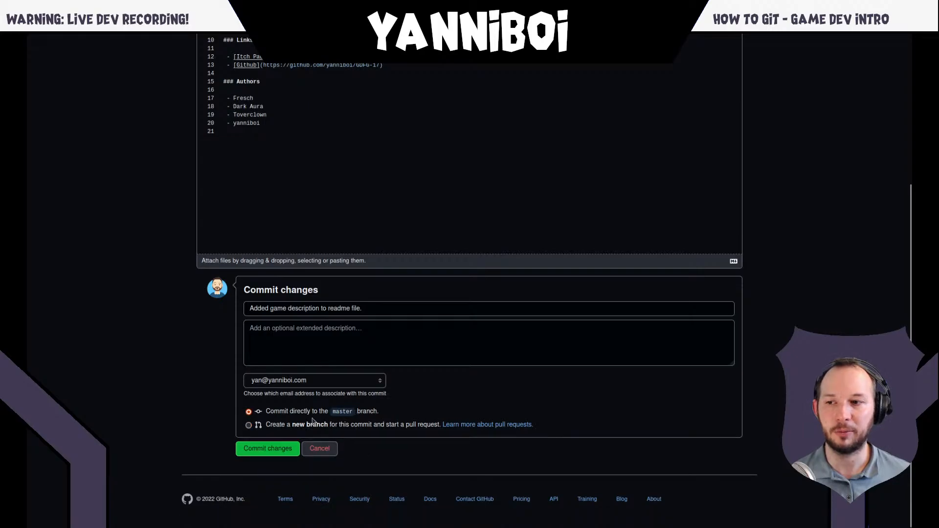
pyautogui.click(262, 448)
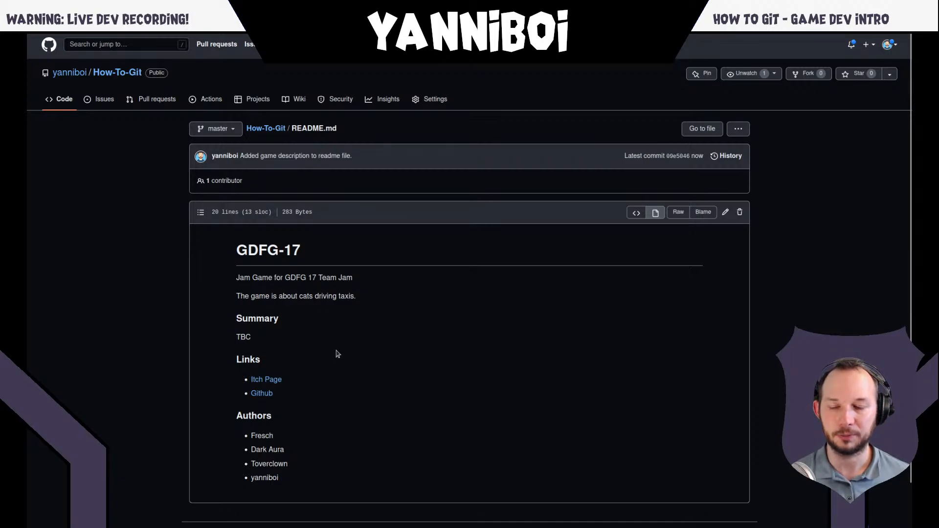
# - Switch to the terminal, check the local branch with "git status", and retrieve the remote commits with "git fetch"
pyautogui.press('super')
pyautogui.click(663, 443)
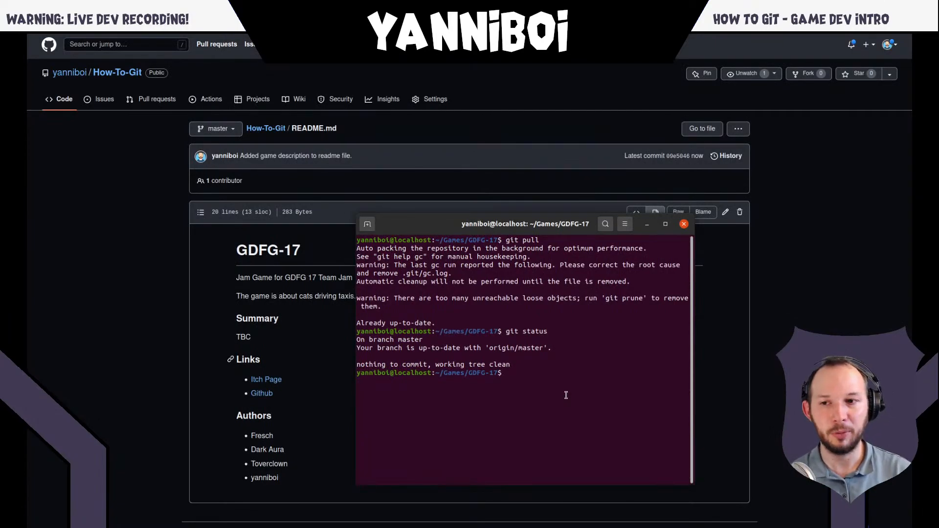
pyautogui.write('git')
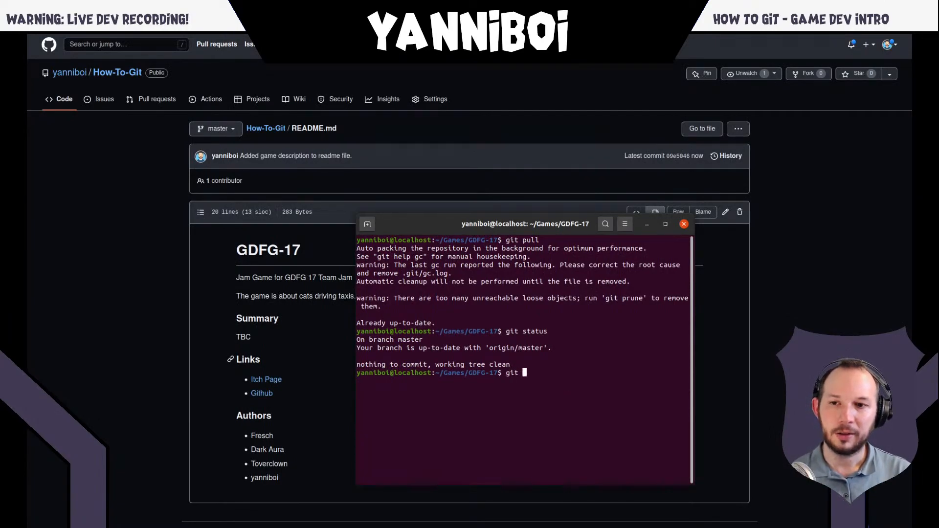
pyautogui.write(' status')
pyautogui.press('Return')
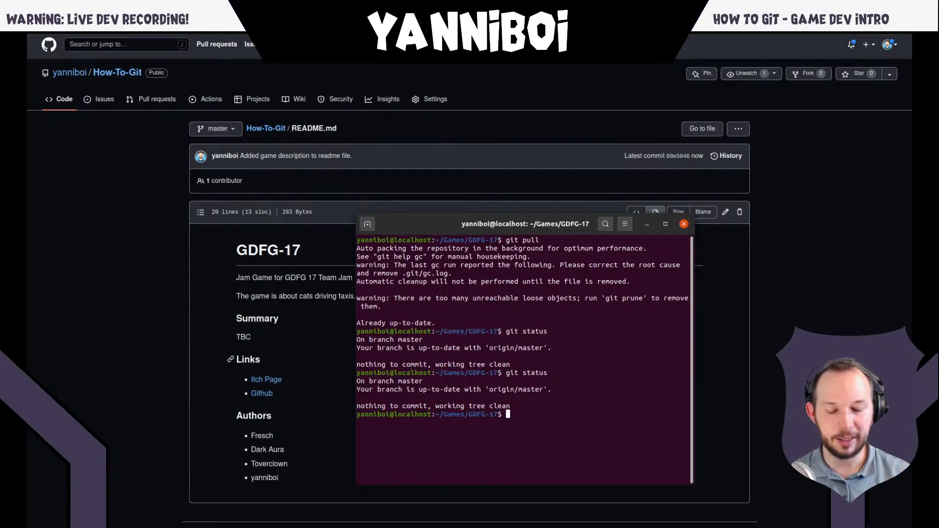
pyautogui.write('git fetch')
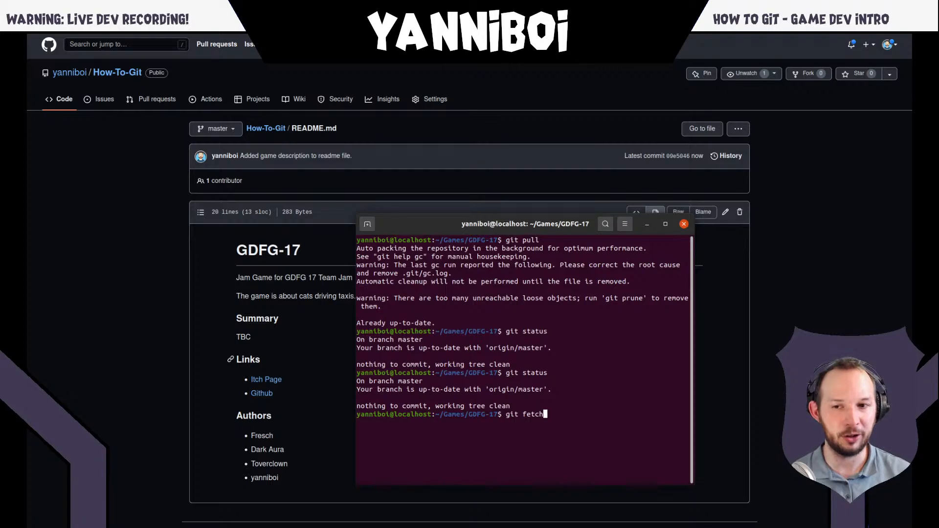
pyautogui.press('Return')
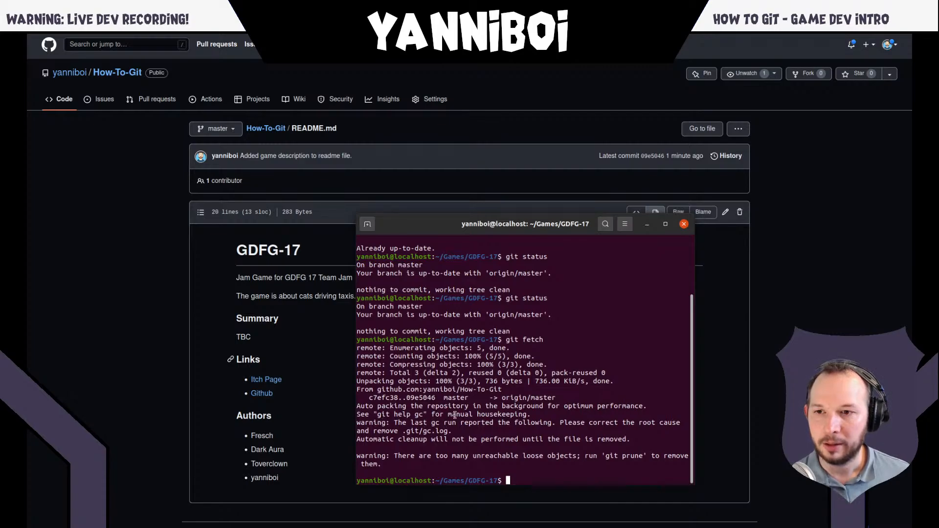
# - Run the suggested "git help gc" command to view the garbage-collection manual page, and quit the manual
pyautogui.moveTo(378, 415); pyautogui.dragTo(418, 419)
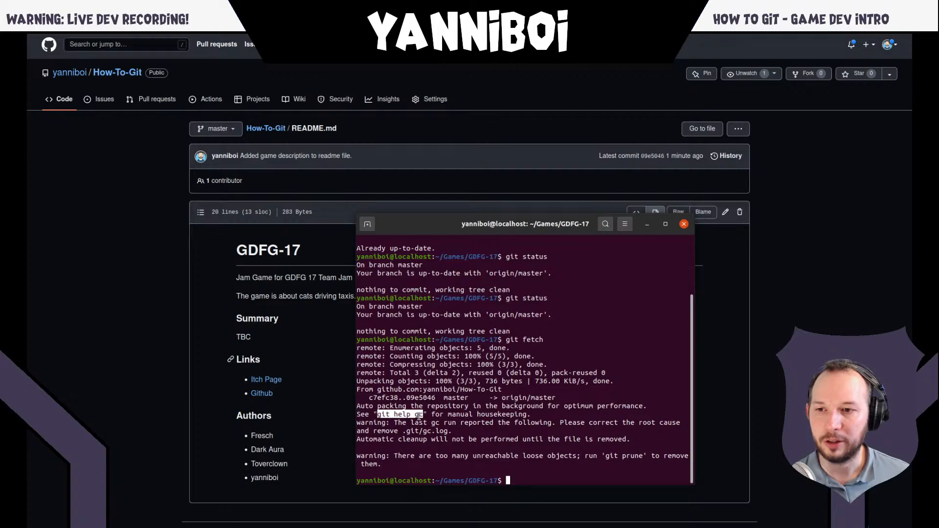
pyautogui.middleClick(594, 470)
pyautogui.press('Return')
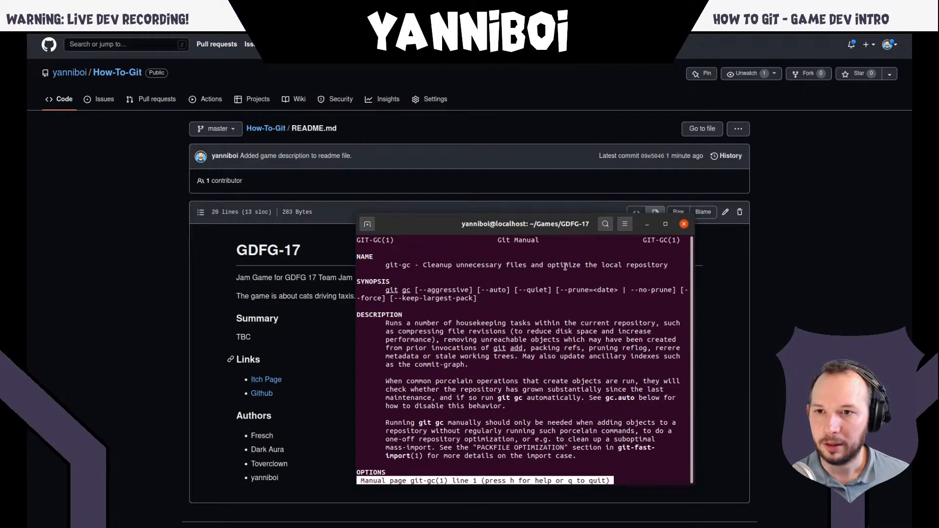
pyautogui.press('q')
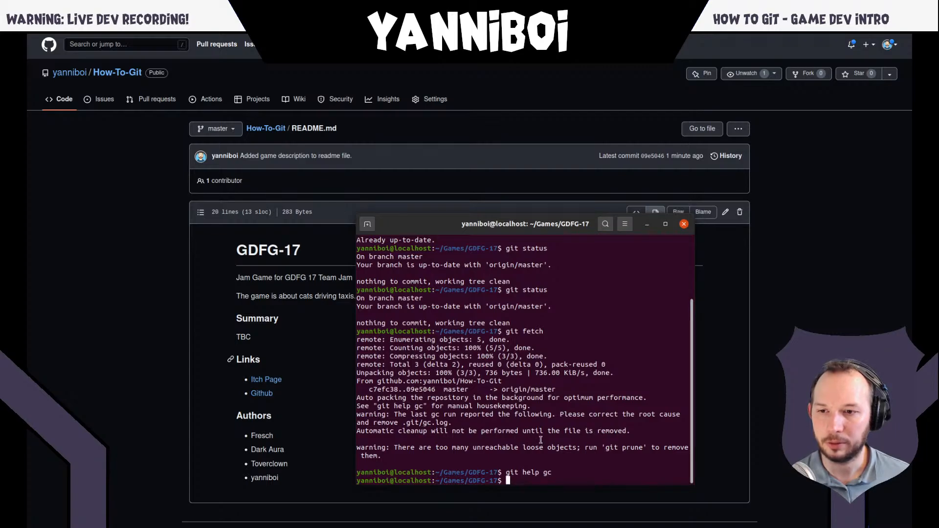
# - Delete the garbage-collection log by running "rm .git/gc.log"
pyautogui.write('rm git help gc')
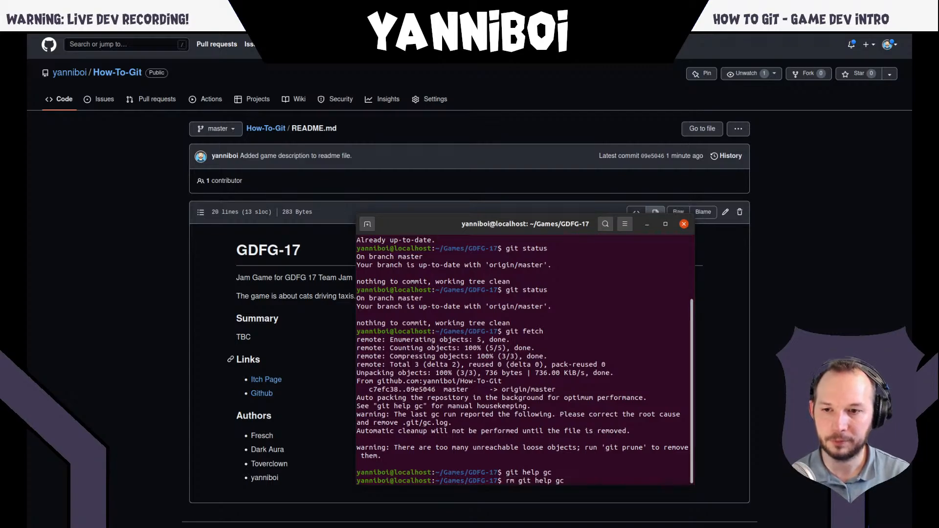
pyautogui.press('BackSpace')
pyautogui.press('BackSpace')
pyautogui.press('BackSpace')
pyautogui.press('BackSpace')
pyautogui.press('BackSpace')
pyautogui.press('BackSpace')
pyautogui.press('BackSpace')
pyautogui.press('BackSpace')
pyautogui.press('BackSpace')
pyautogui.press('BackSpace')
pyautogui.press('BackSpace')
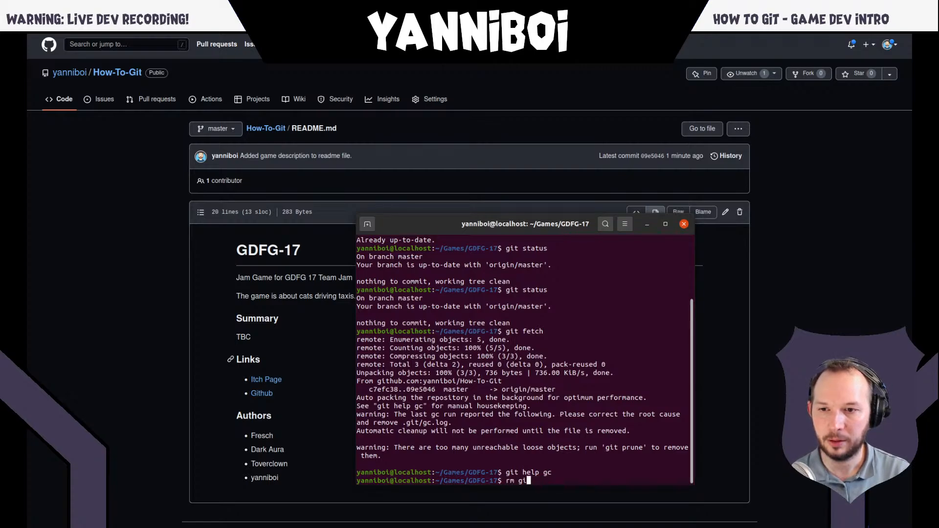
pyautogui.write('.git')
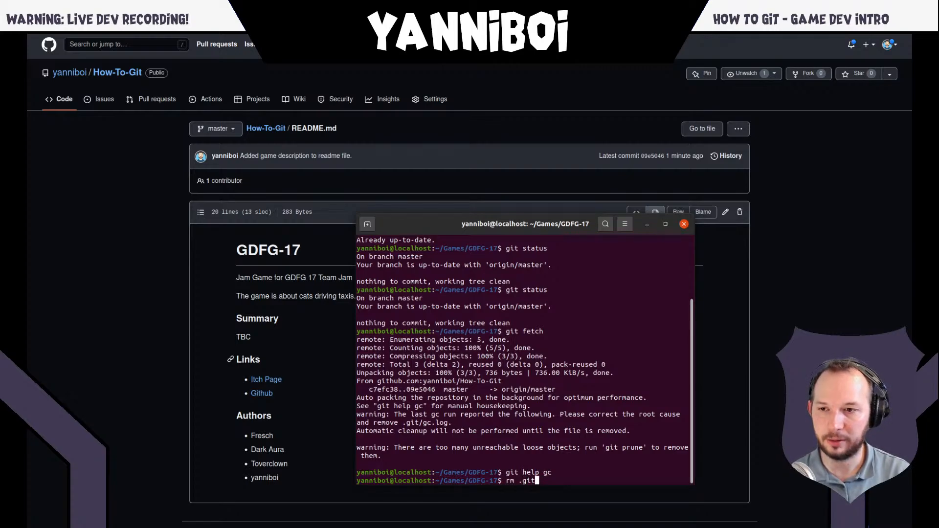
pyautogui.write('/gc.')
pyautogui.press('Tab')
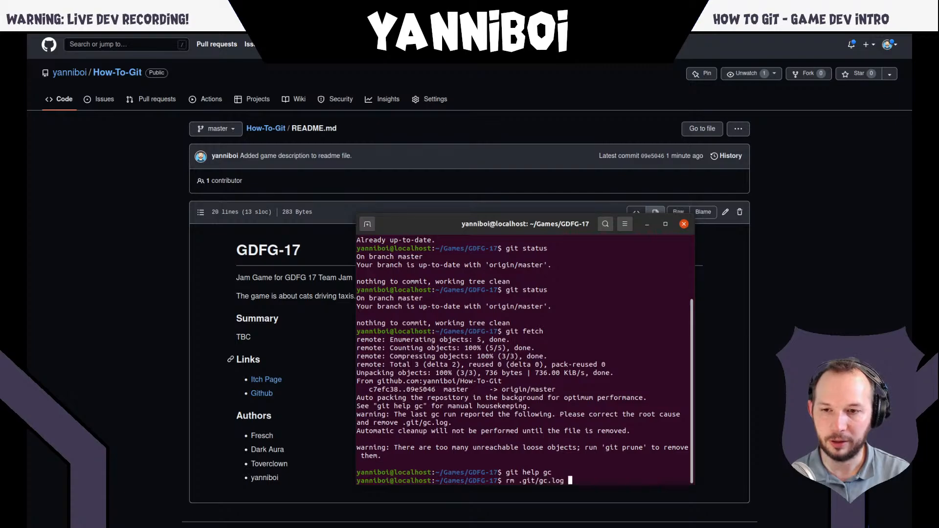
pyautogui.press('Return')
# - Run "git status" to compare the local master branch with the fetched origin/master
pyautogui.write('git stat')
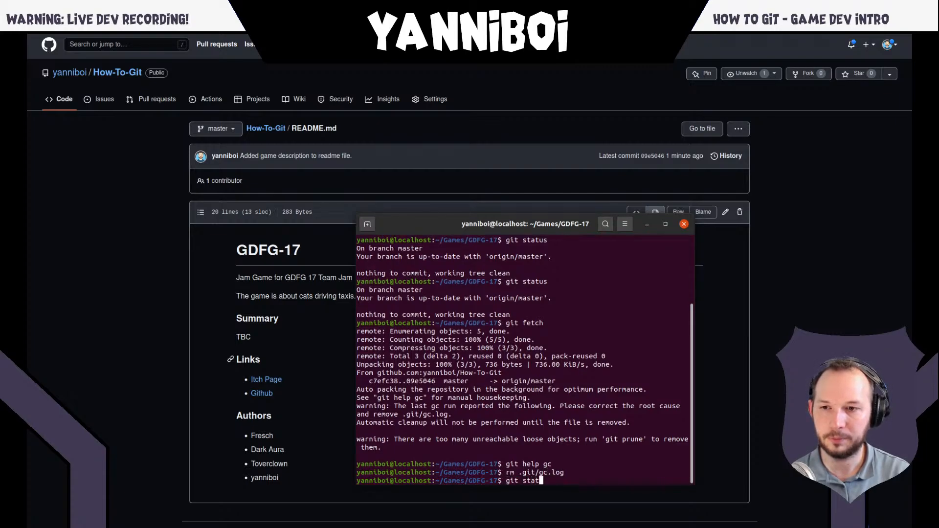
pyautogui.press('BackSpace')
pyautogui.press('BackSpace')
pyautogui.press('BackSpace')
pyautogui.press('BackSpace')
pyautogui.press('BackSpace')
pyautogui.press('BackSpace')
pyautogui.press('BackSpace')
pyautogui.press('BackSpace')
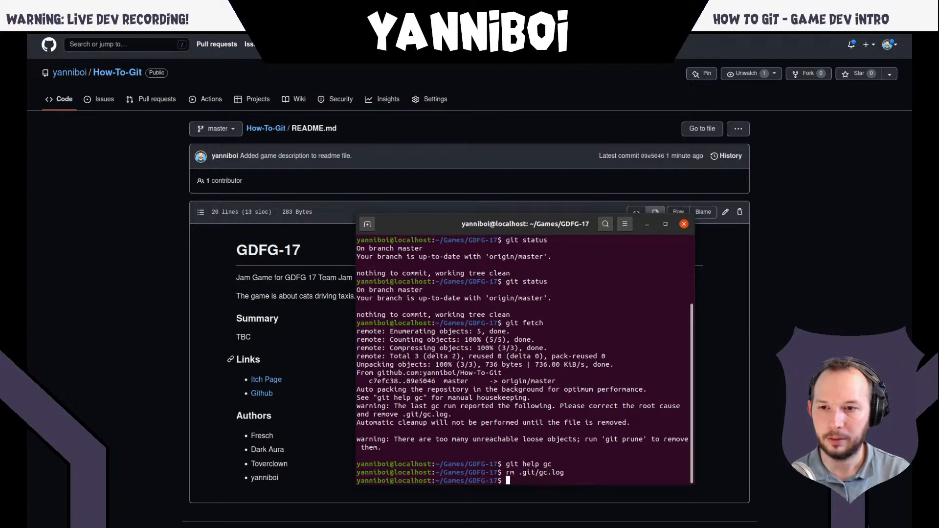
pyautogui.write('git status')
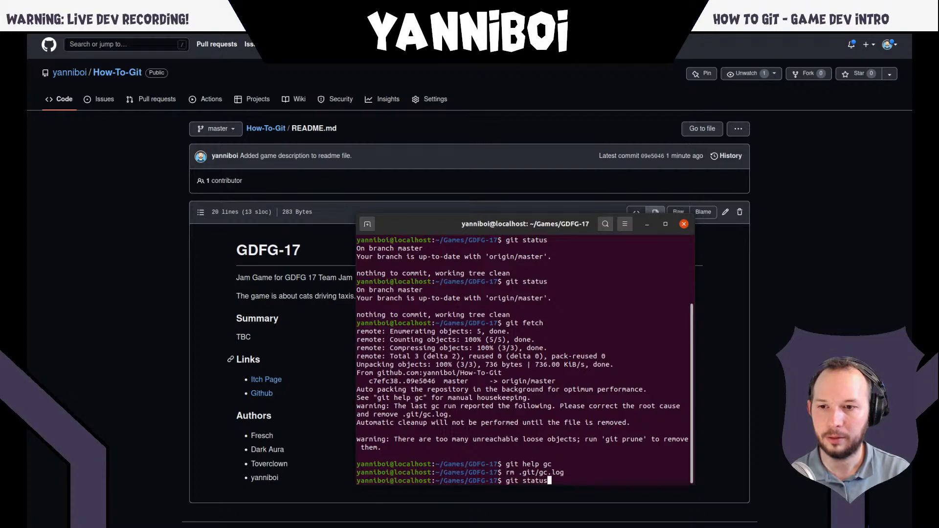
pyautogui.press('Return')
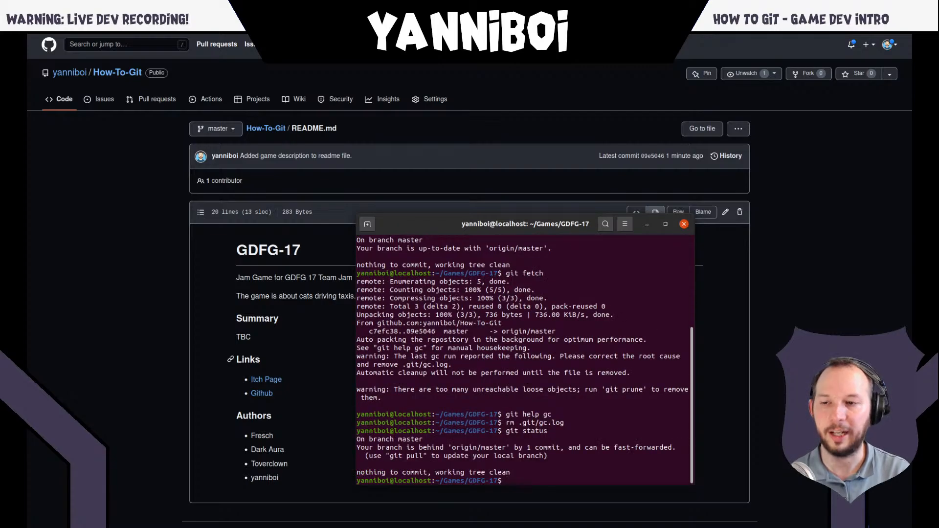
# - Clear the terminal and rerun "git fetch" to check the remote repository for new commits
pyautogui.write('clear')
pyautogui.press('Return')
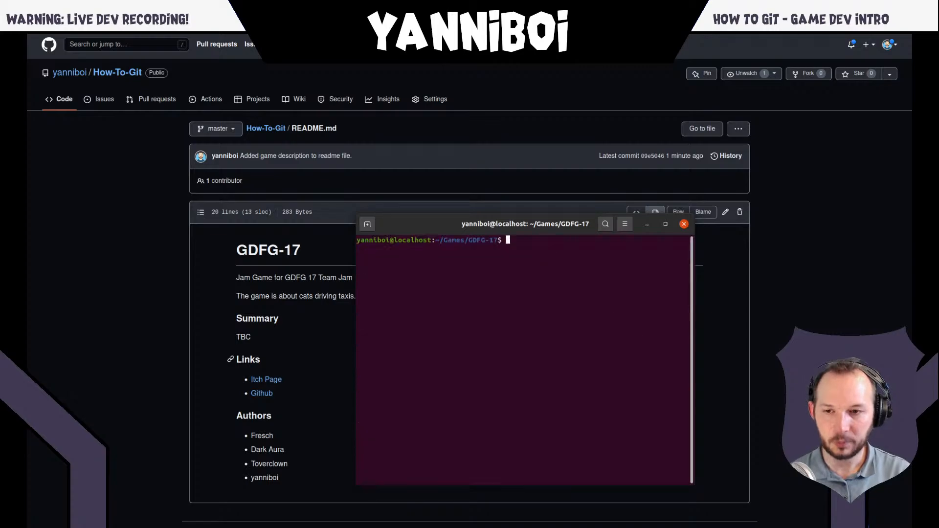
pyautogui.press('Up')
pyautogui.press('Up')
pyautogui.press('Up')
pyautogui.press('Up')
pyautogui.press('Up')
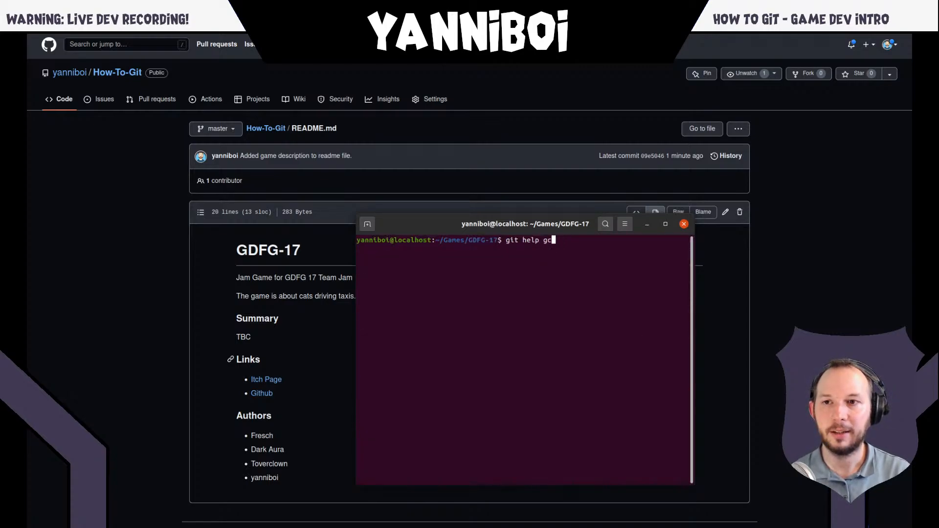
pyautogui.press('Return')
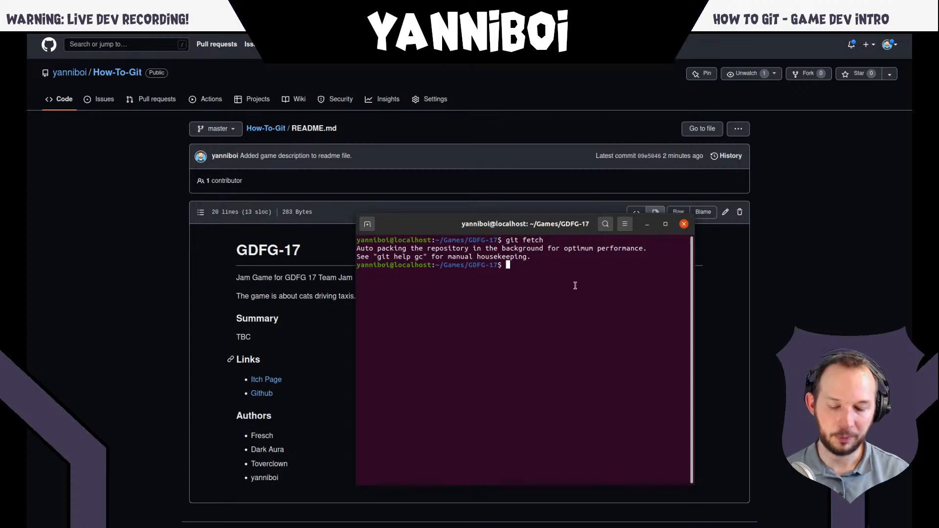
# - Check how the local branch compares with origin/master using "git status", highlighting the branch comparison line
pyautogui.write('git status')
pyautogui.press('Return')
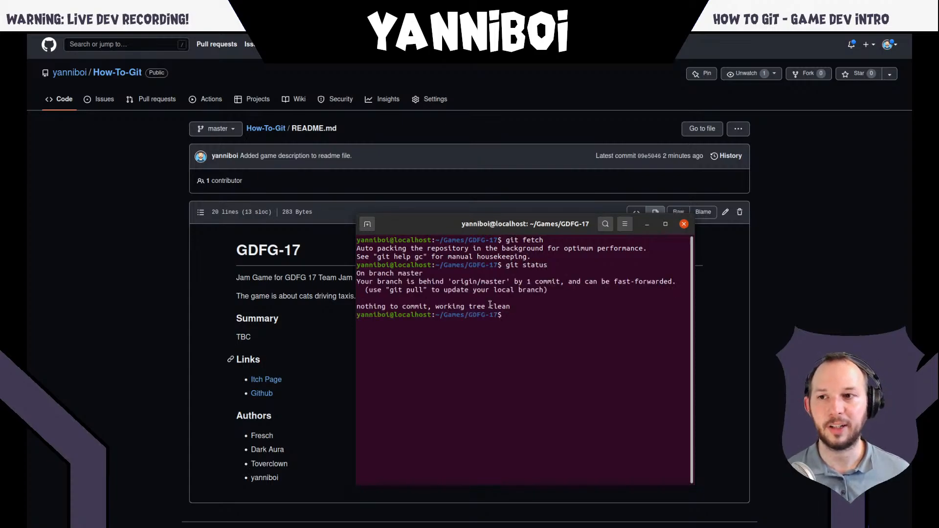
pyautogui.tripleClick(463, 282)
pyautogui.click(545, 283)
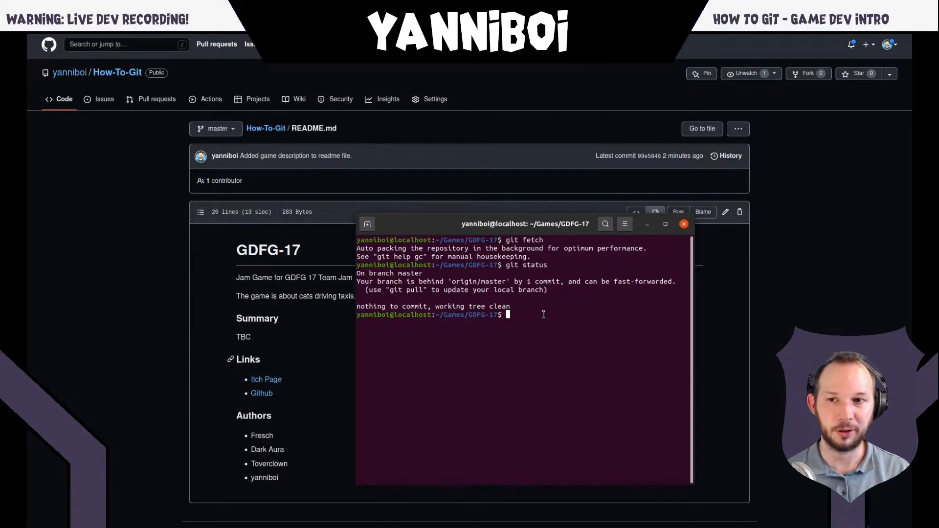
# - Compare the local and remote commit histories by running "git log" and "git log origin/master"
pyautogui.write('git log')
pyautogui.press('Return')
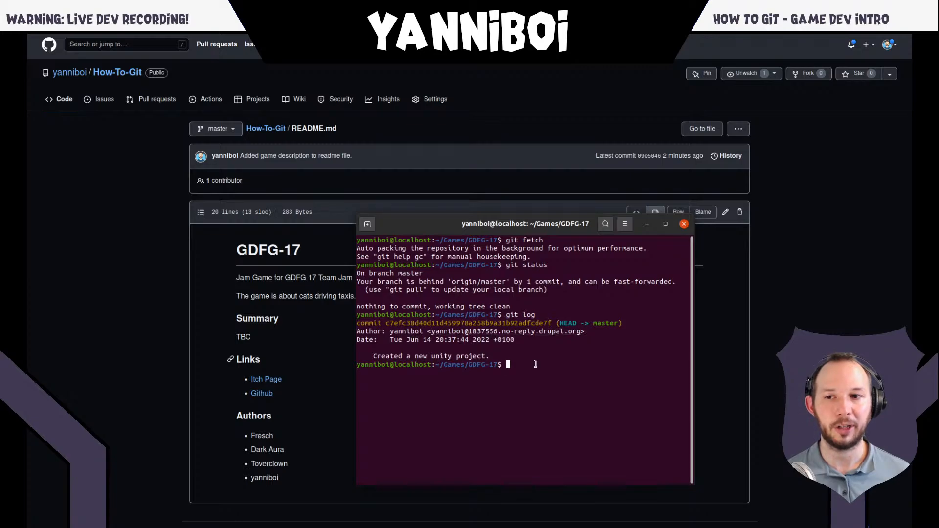
pyautogui.write('git log ')
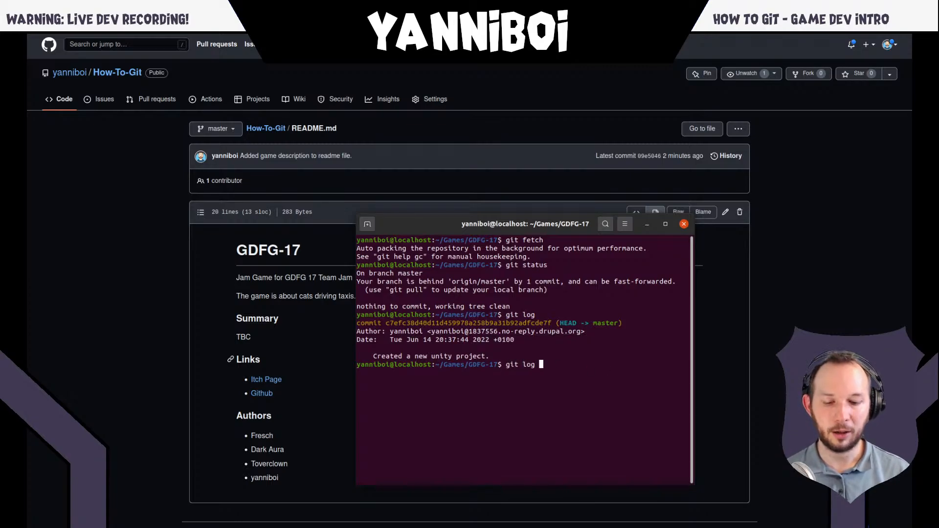
pyautogui.write('origin/')
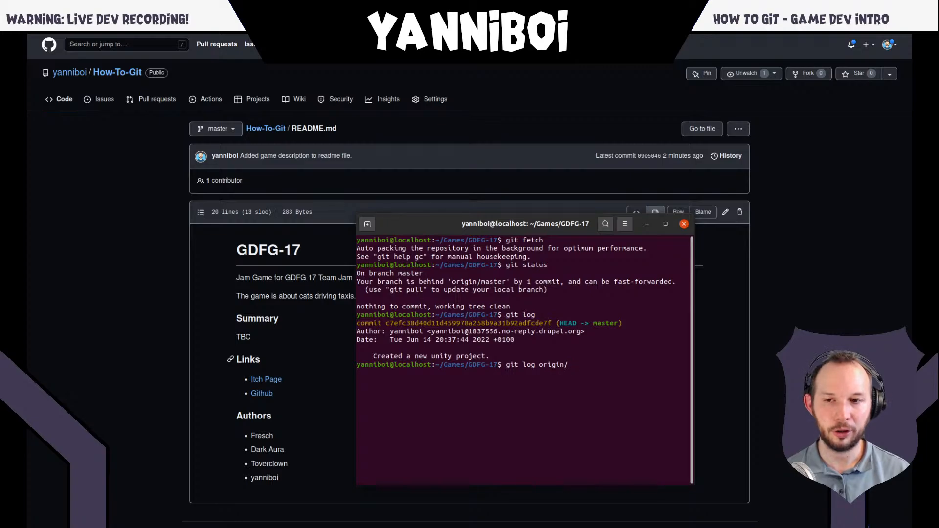
pyautogui.write('master')
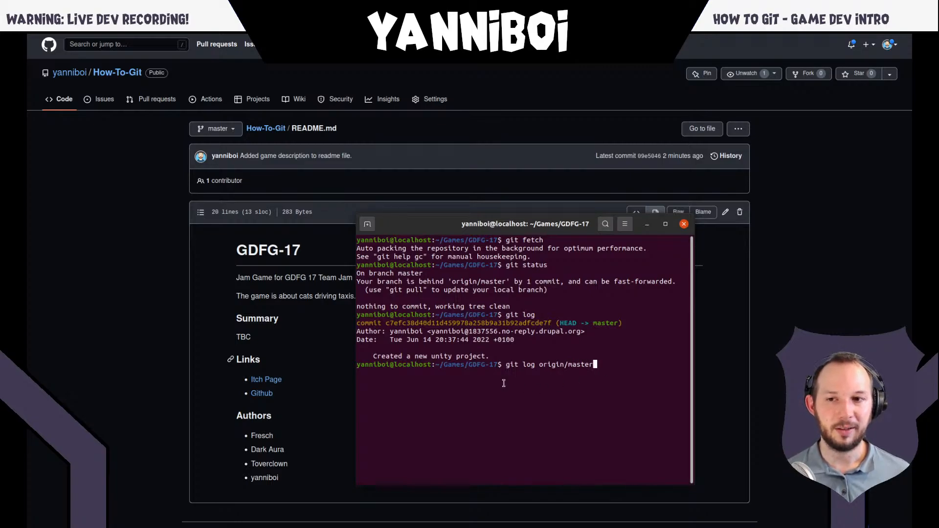
pyautogui.doubleClick(560, 366)
pyautogui.click(561, 366)
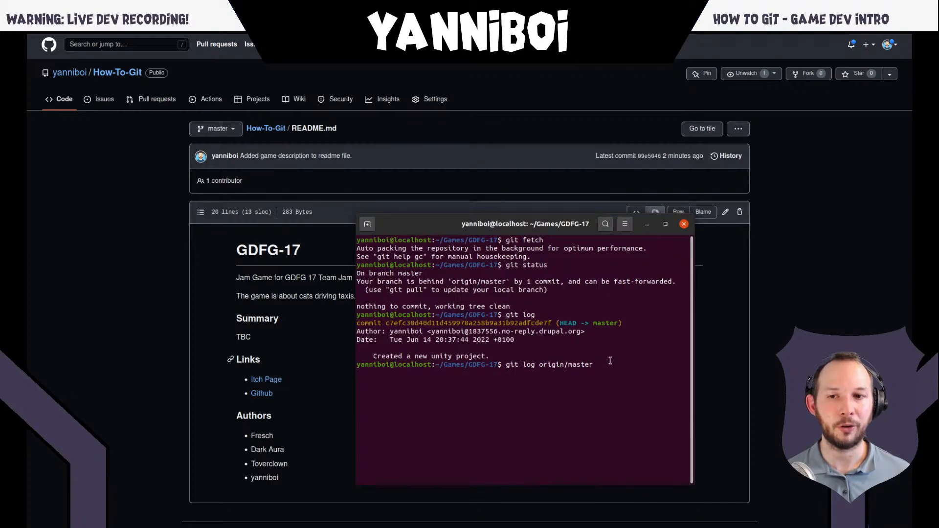
pyautogui.press('Return')
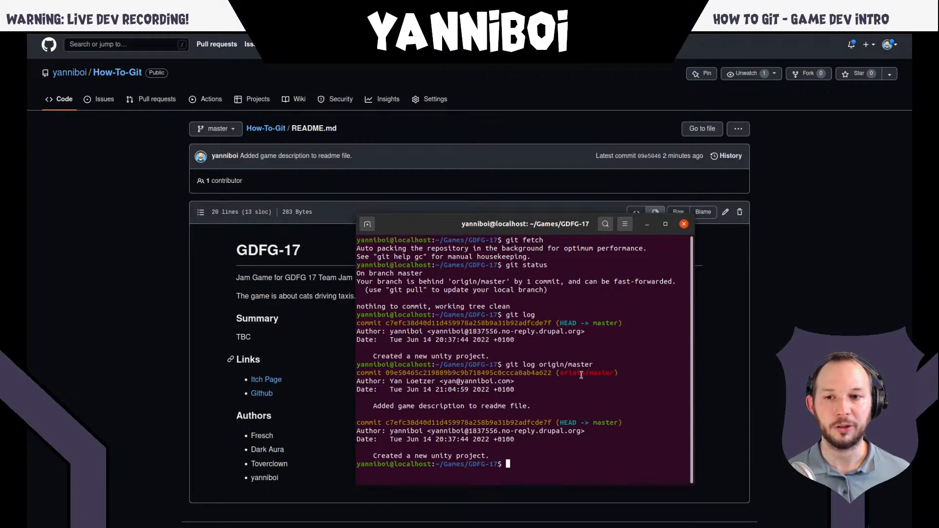
# - Clear the terminal and run "git status" again to review the branch state before updating
pyautogui.write('c')
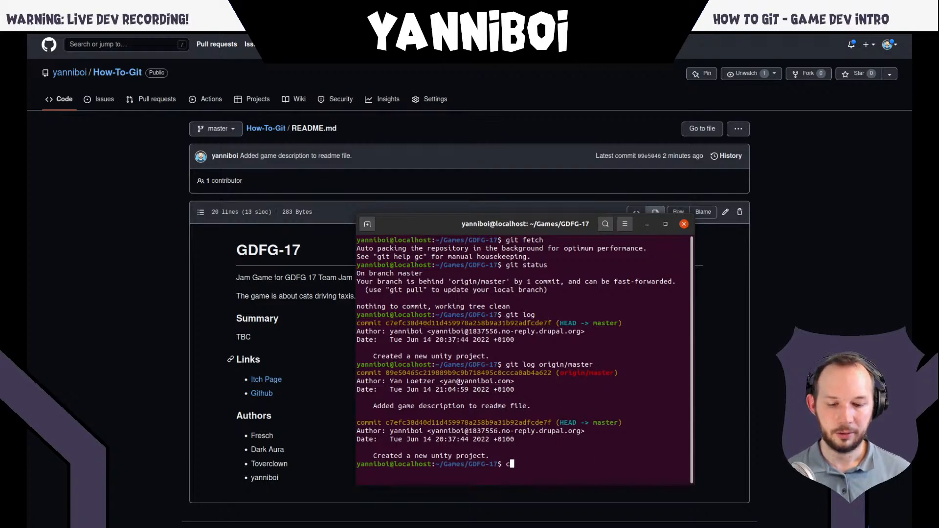
pyautogui.write('lear')
pyautogui.press('Return')
pyautogui.press('Up')
pyautogui.press('Up')
pyautogui.press('Up')
pyautogui.press('Up')
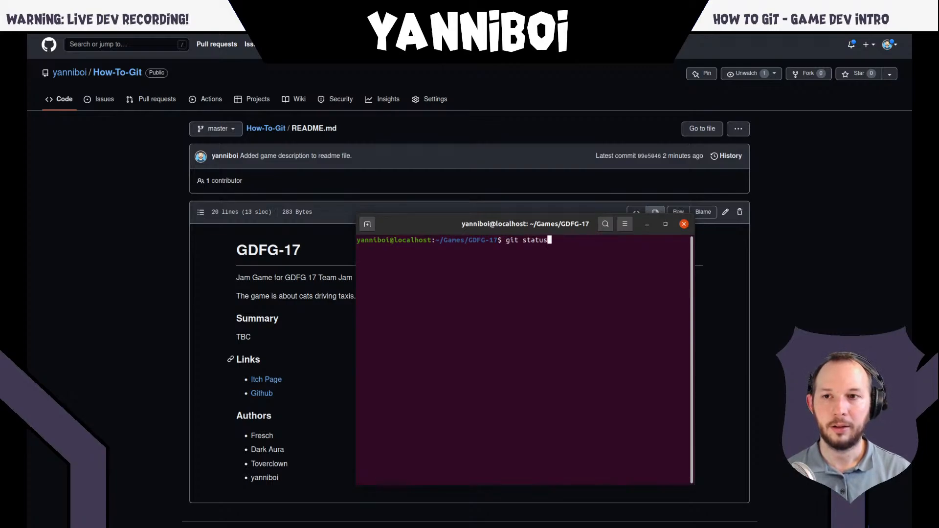
pyautogui.press('Return')
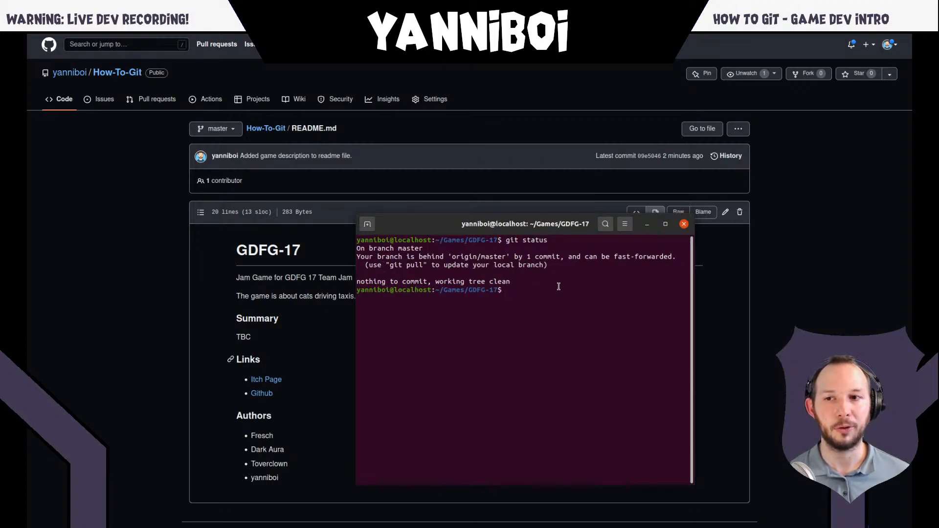
# - Update the local branch from the remote with "git pull" and highlight the README.md line in its change summary
pyautogui.write('git pull')
pyautogui.press('Return')
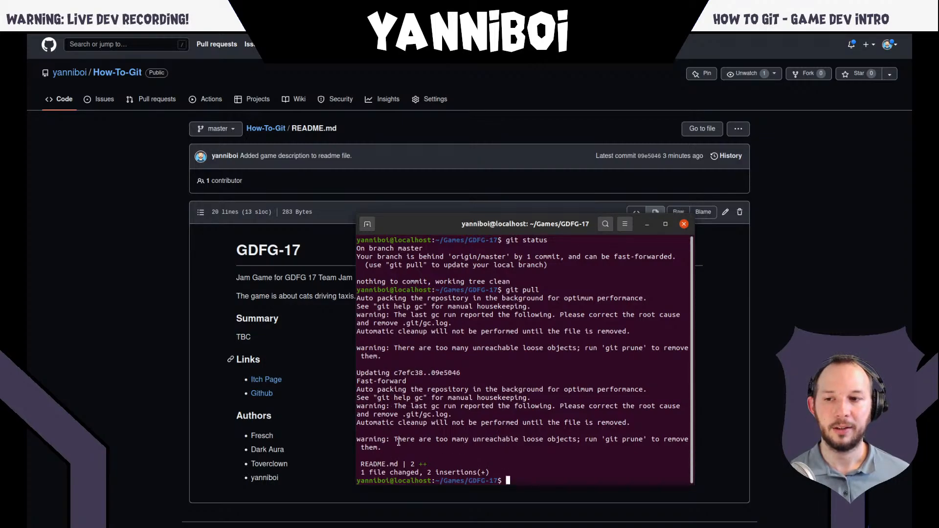
pyautogui.doubleClick(375, 465)
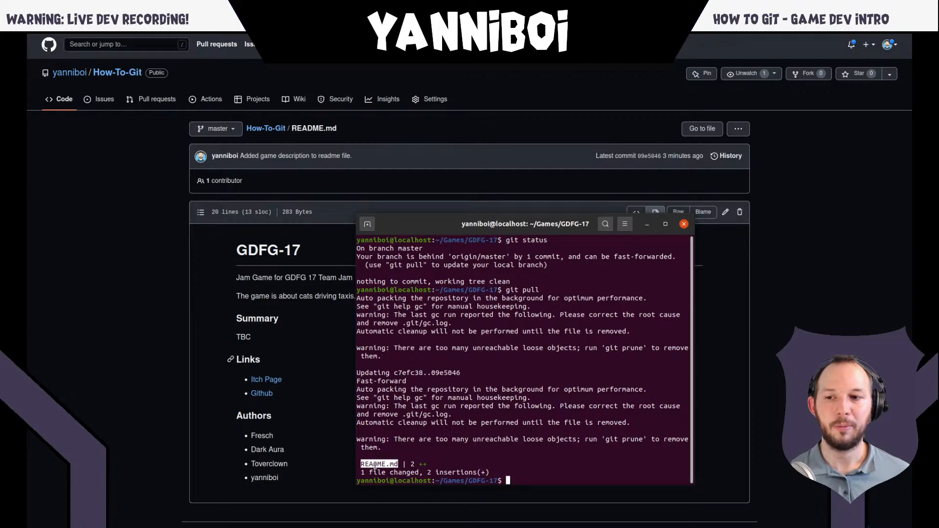
pyautogui.click(414, 466)
pyautogui.click(423, 465)
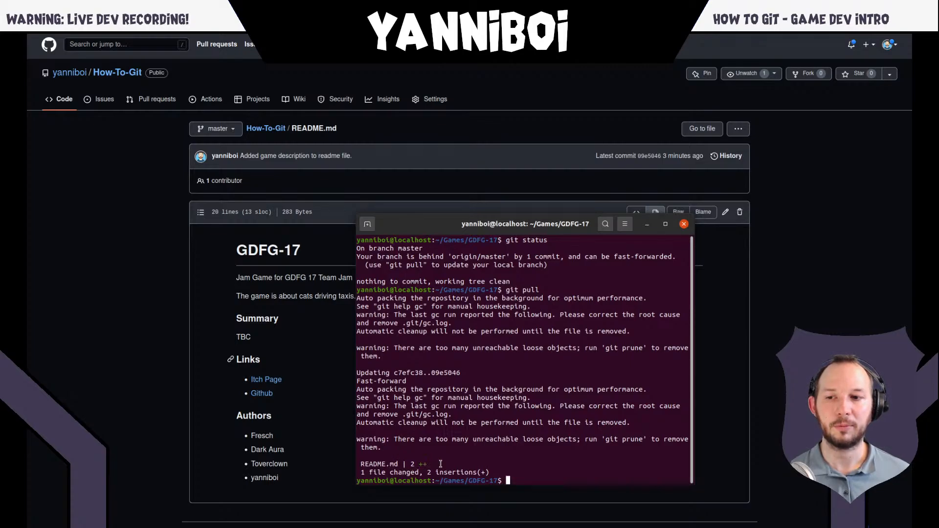
pyautogui.moveTo(357, 464); pyautogui.dragTo(431, 464)
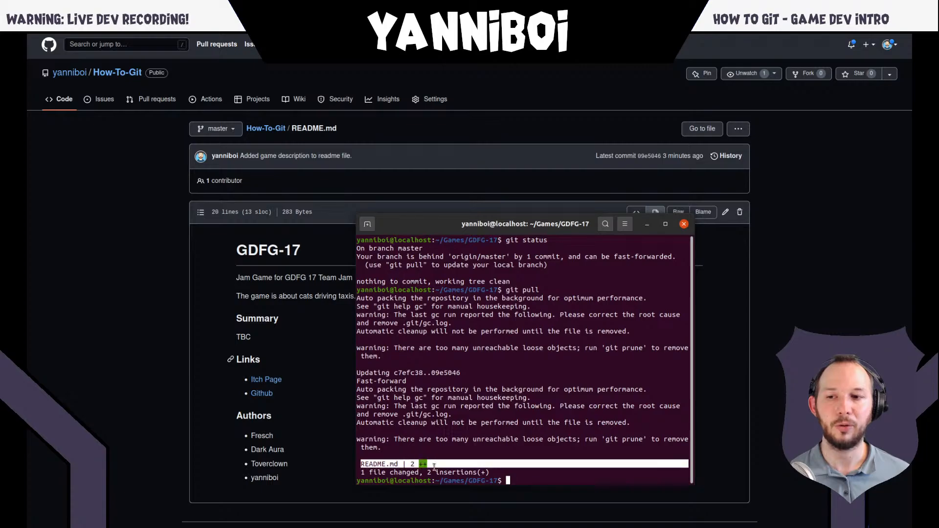
pyautogui.click(435, 465)
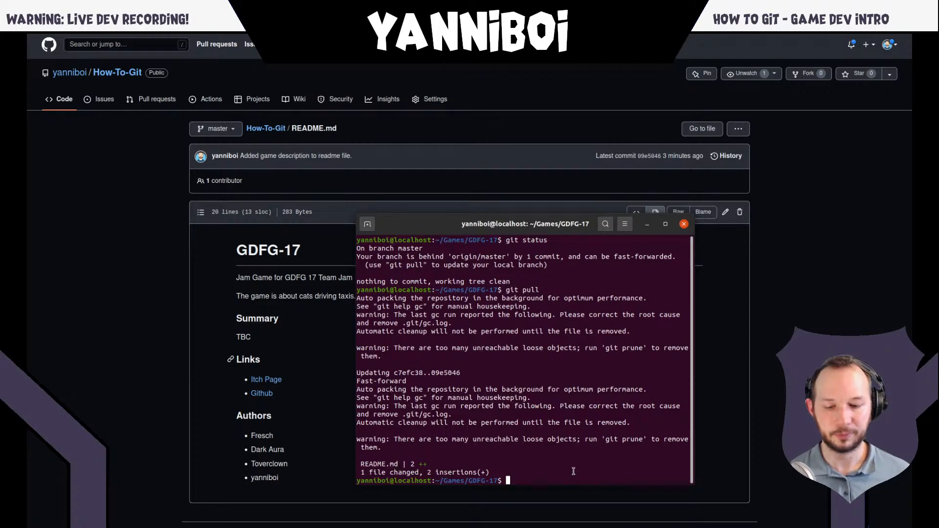
# - Review the updated history with "git log", print README.md with "cat README.md", and highlight the game description line
pyautogui.write('git log')
pyautogui.press('Return')
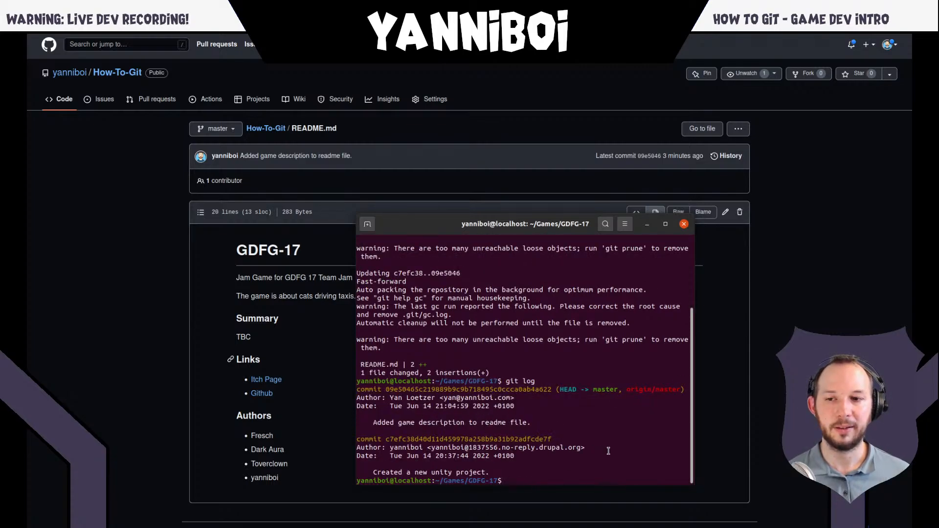
pyautogui.write('cat ')
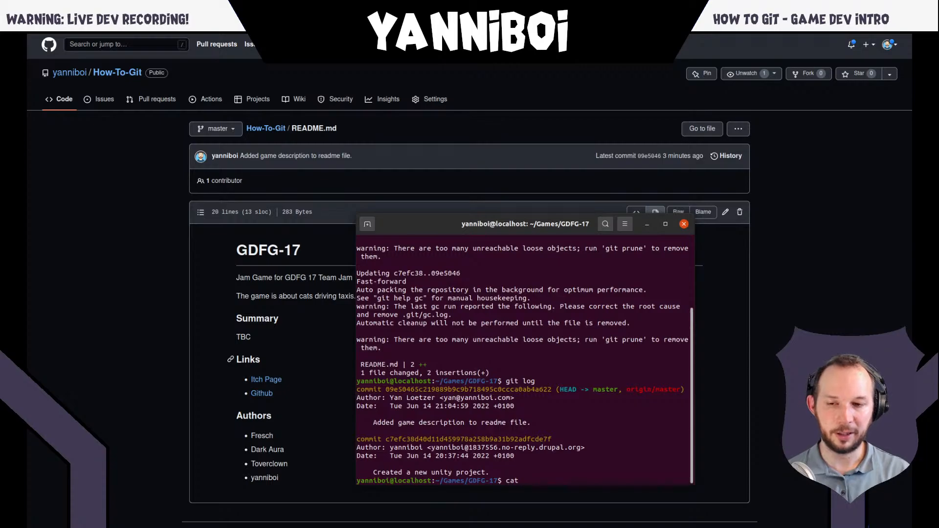
pyautogui.write('R')
pyautogui.press('Tab')
pyautogui.press('Return')
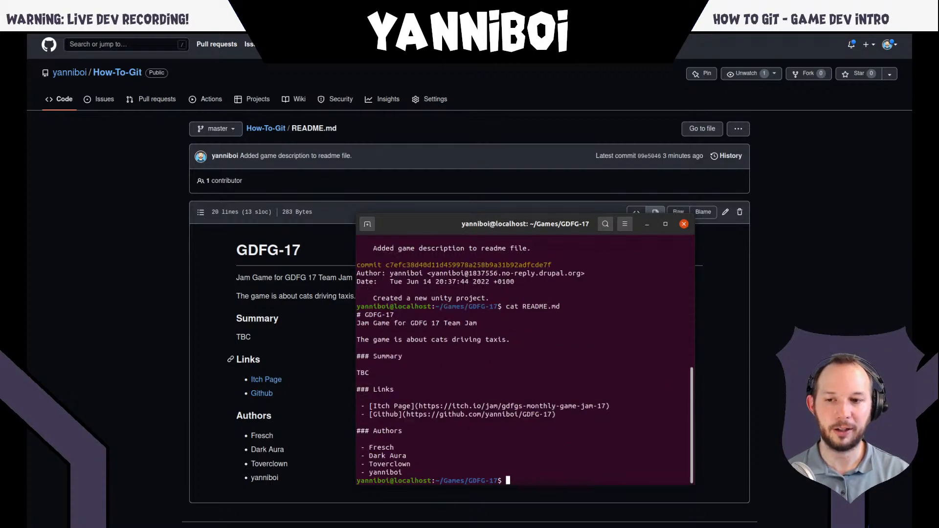
pyautogui.tripleClick(384, 339)
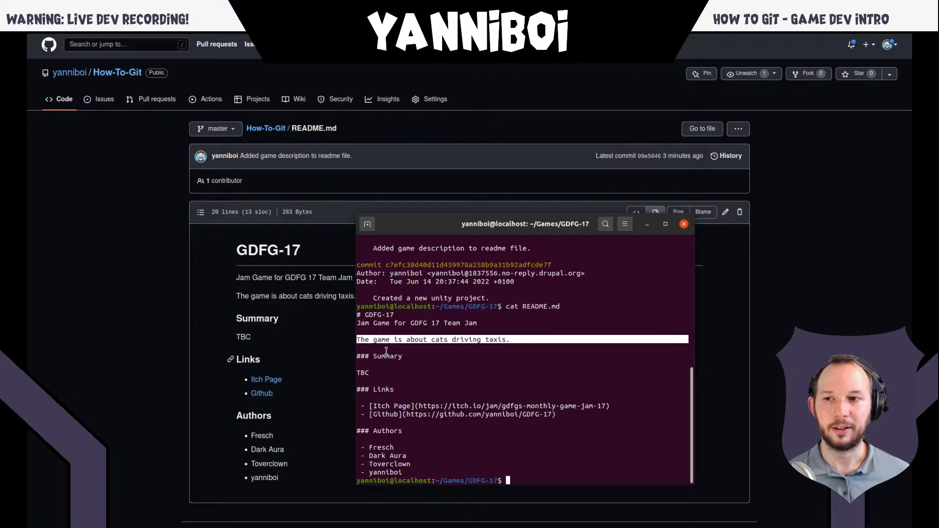
pyautogui.click(455, 351)
pyautogui.tripleClick(408, 339)
pyautogui.click(471, 360)
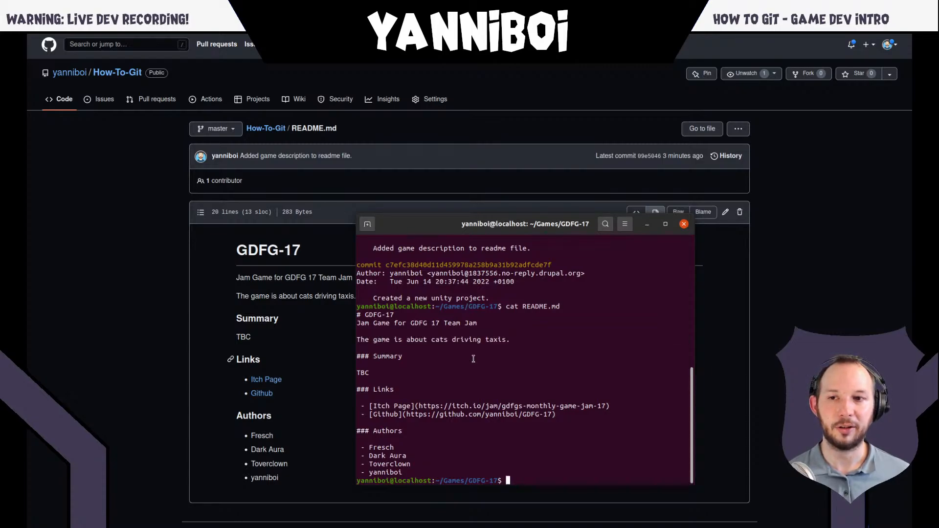
# - Run "git status" to check the local branch against origin/master after the pull, correcting the mistyped "git tatus"
pyautogui.write('git tatus')
pyautogui.press('Return')
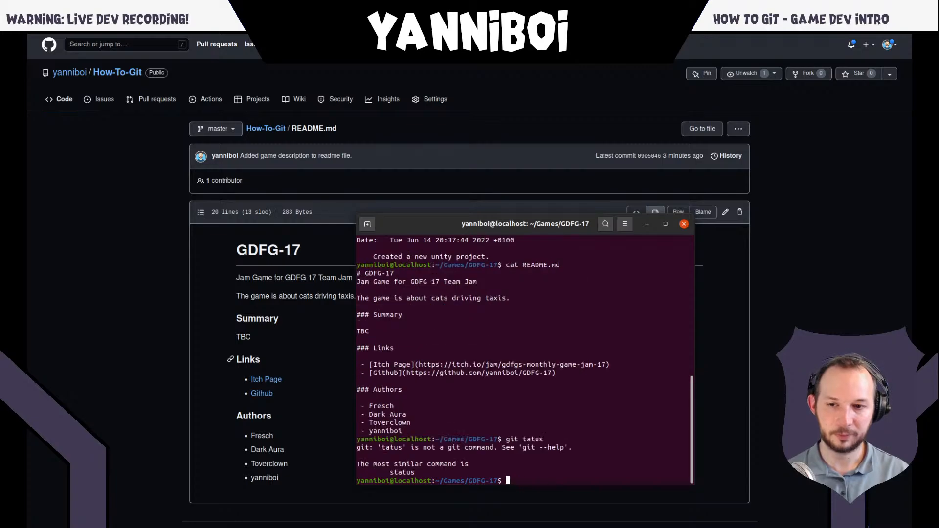
pyautogui.press('Up')
pyautogui.press('Left')
pyautogui.press('Left')
pyautogui.press('Left')
pyautogui.press('Left')
pyautogui.write('s')
pyautogui.press('Return')
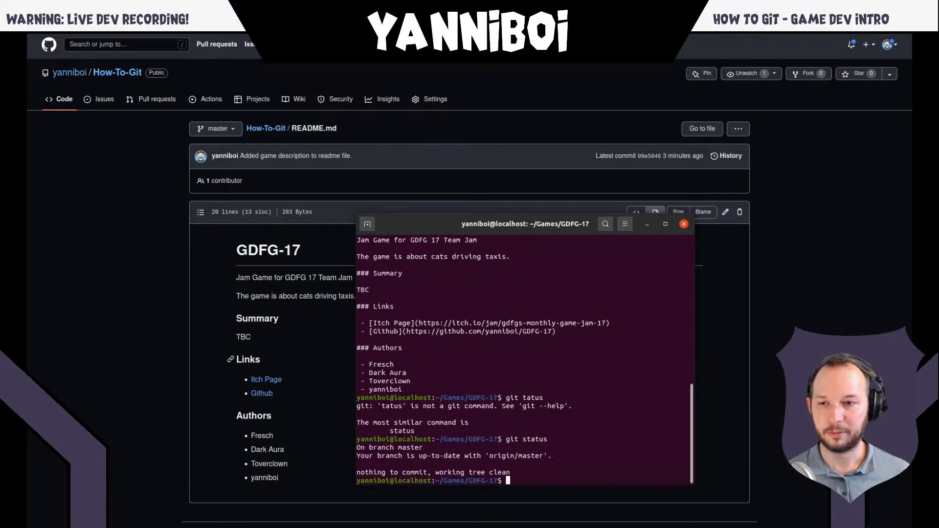
# - Switch to the file manager, open README.md to inspect the game description line, and close the text editor
pyautogui.press('super')
pyautogui.click(342, 395)
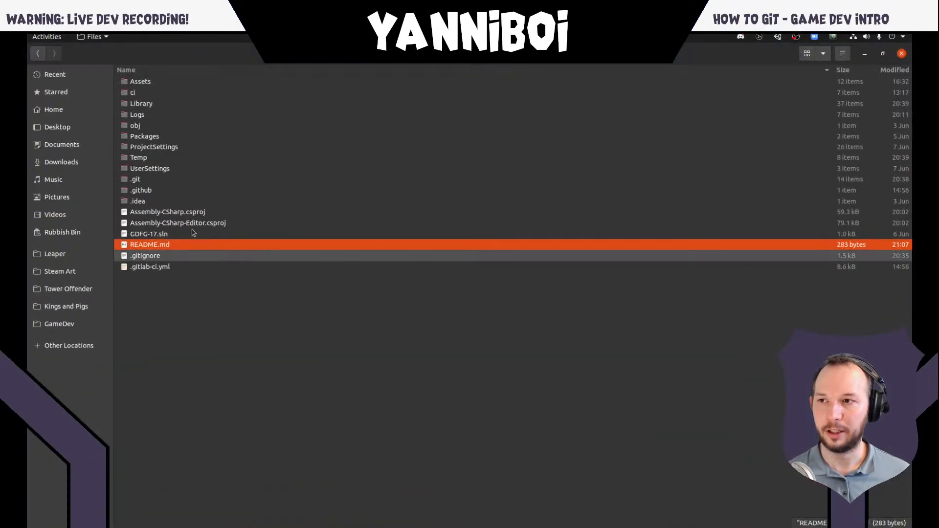
pyautogui.doubleClick(157, 243)
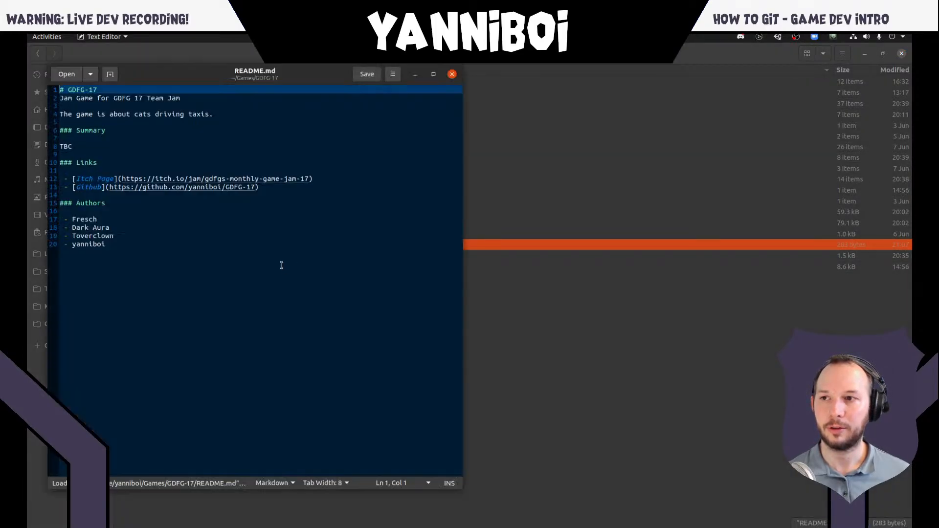
pyautogui.tripleClick(95, 114)
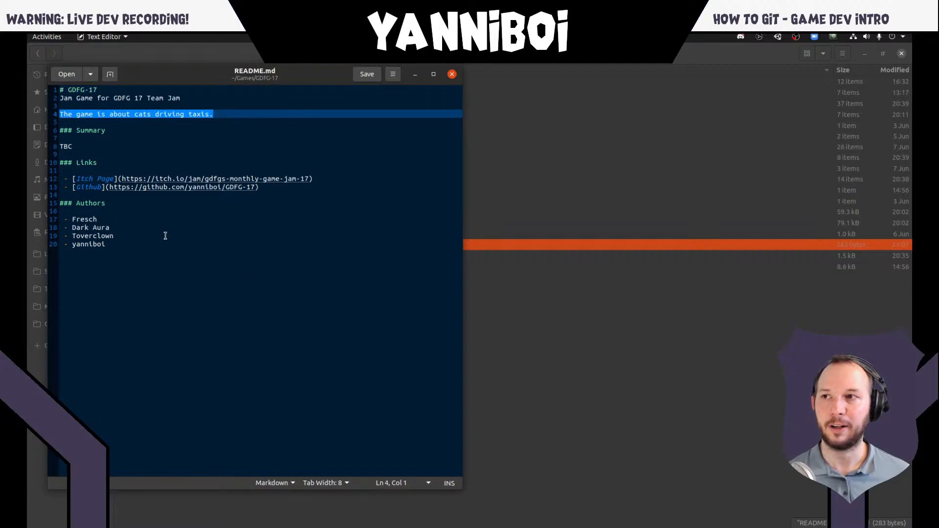
pyautogui.click(452, 75)
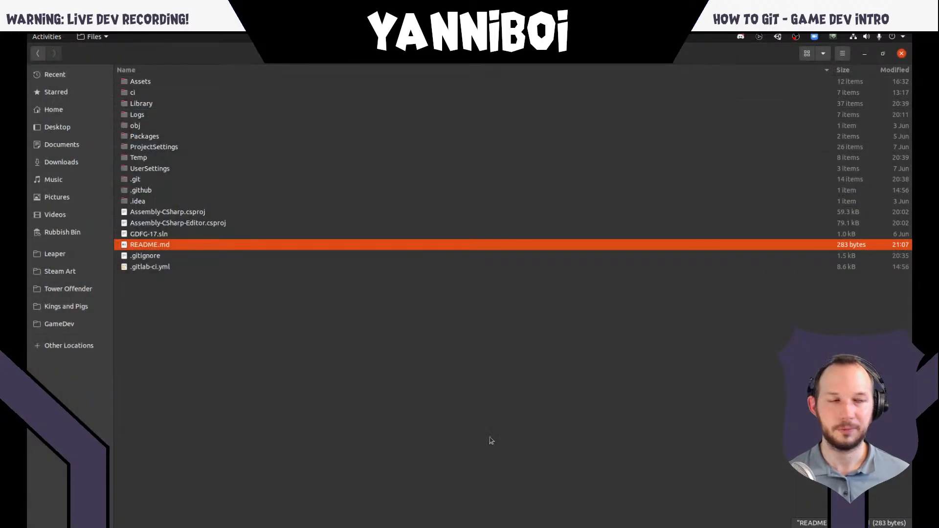
pyautogui.click(493, 455)
# - Switch to the Unity project, open the DestrucableTiles script from Assets in Rider, and review its DestroyTile method
pyautogui.press('super')
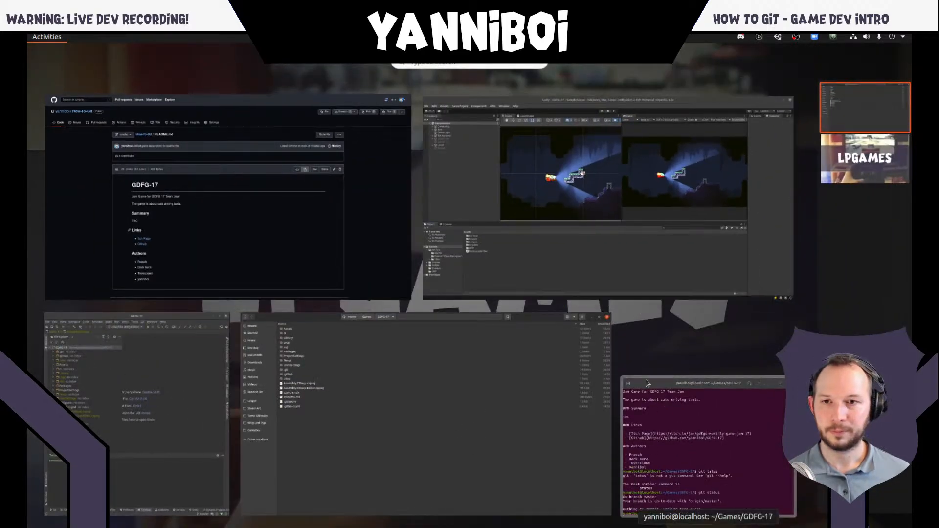
pyautogui.click(231, 225)
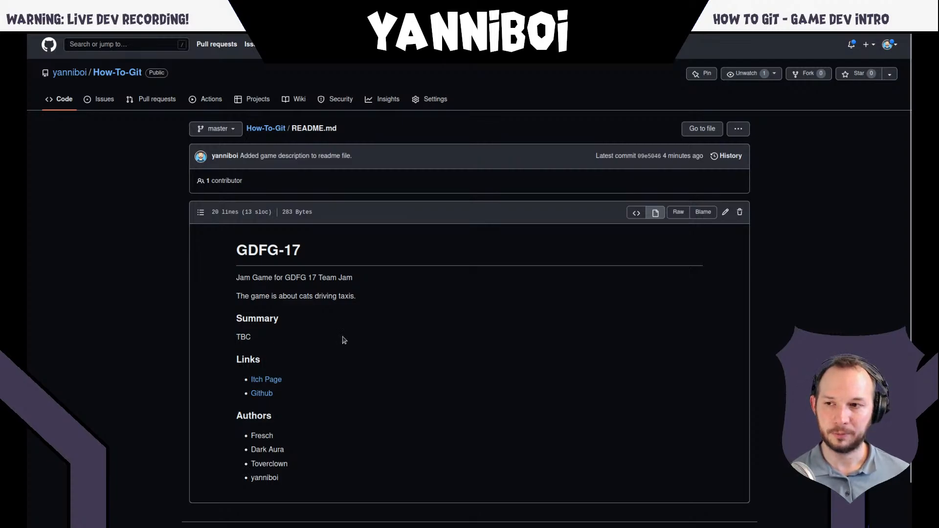
pyautogui.press('super')
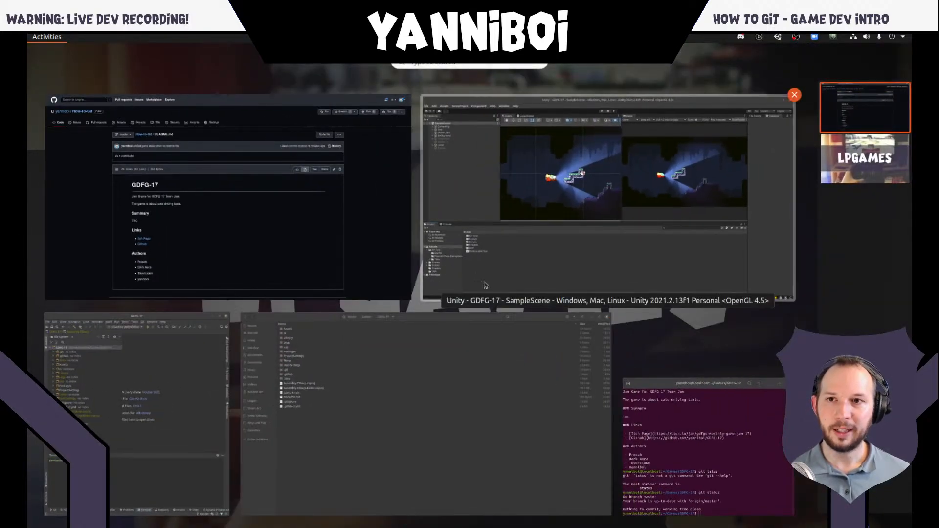
pyautogui.click(566, 260)
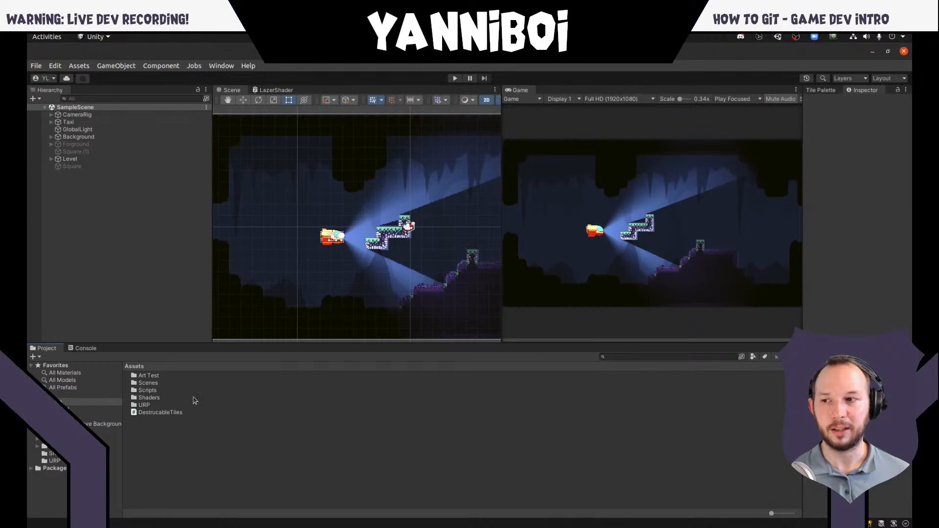
pyautogui.click(159, 414)
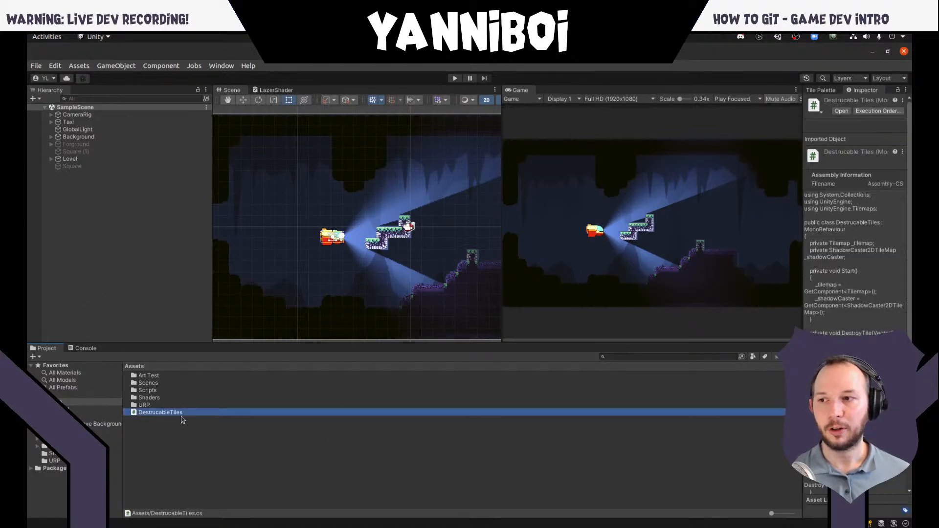
pyautogui.doubleClick(170, 417)
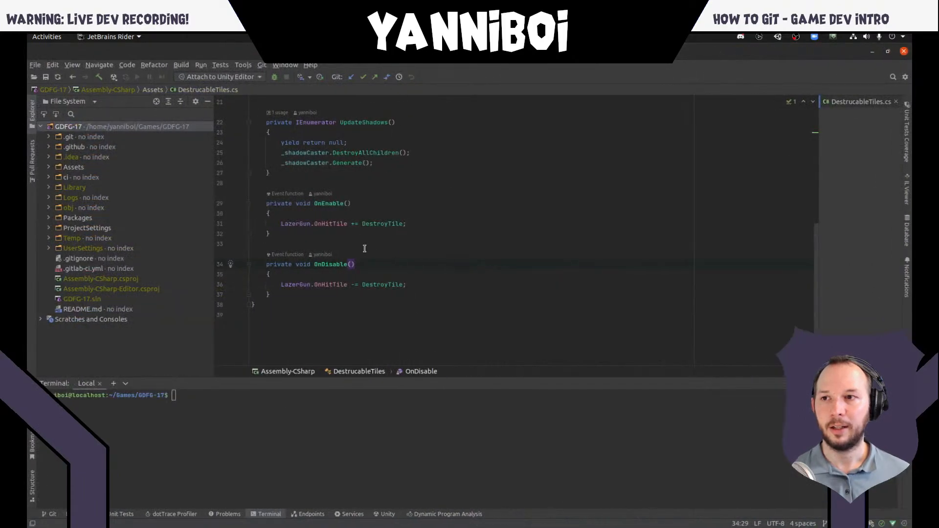
pyautogui.scroll(5, 388, 203)
pyautogui.scroll(-3, 387, 203)
pyautogui.scroll(3, 342, 216)
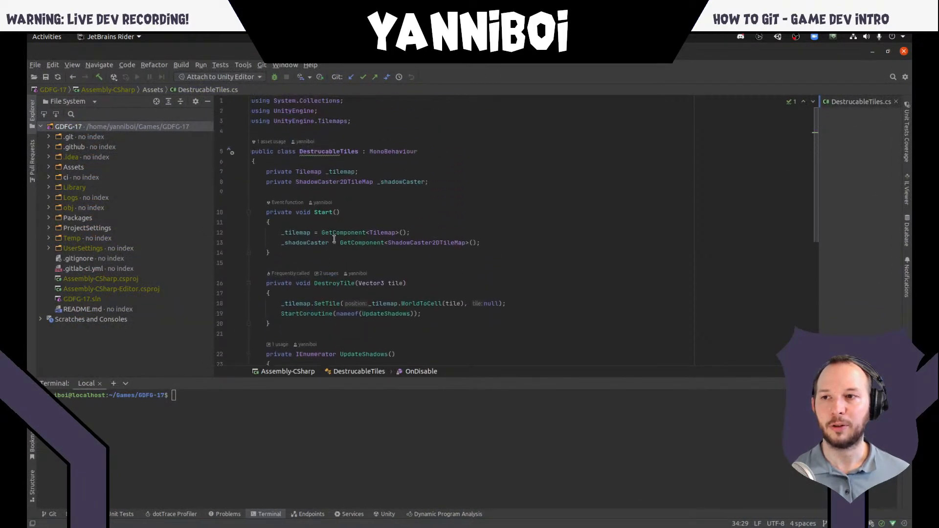
pyautogui.scroll(-3, 411, 189)
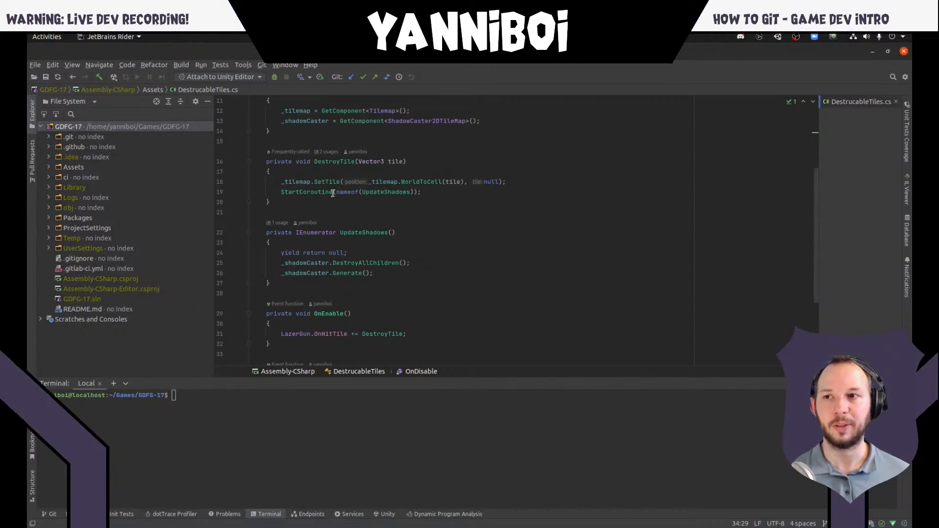
pyautogui.click(377, 205)
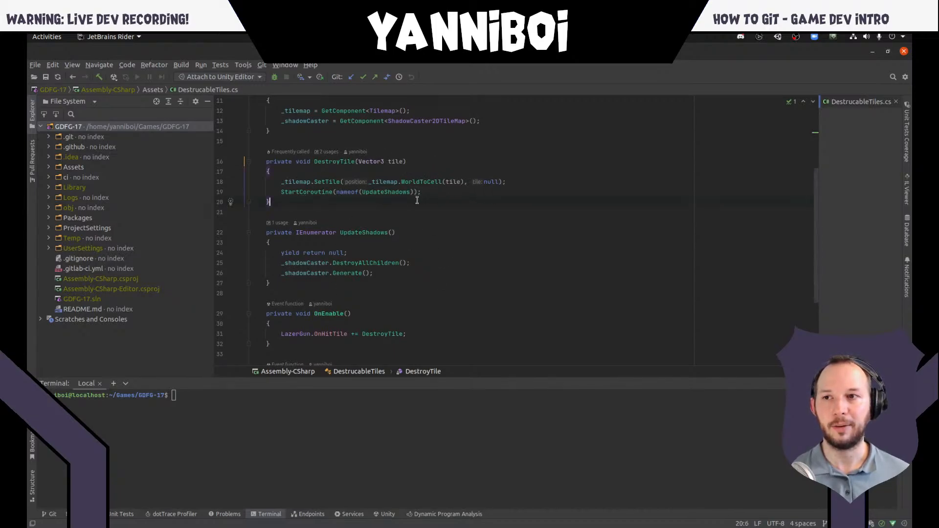
# - Switch to Unity, run the game, fly the taxi while shooting tiles with the laser, and stop play mode
pyautogui.hotkey('alt', 'Tab')
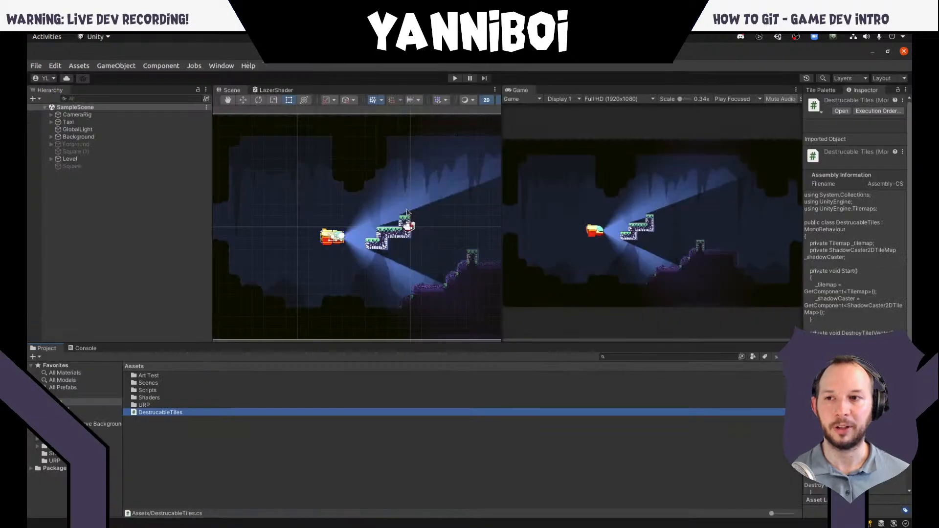
pyautogui.click(454, 79)
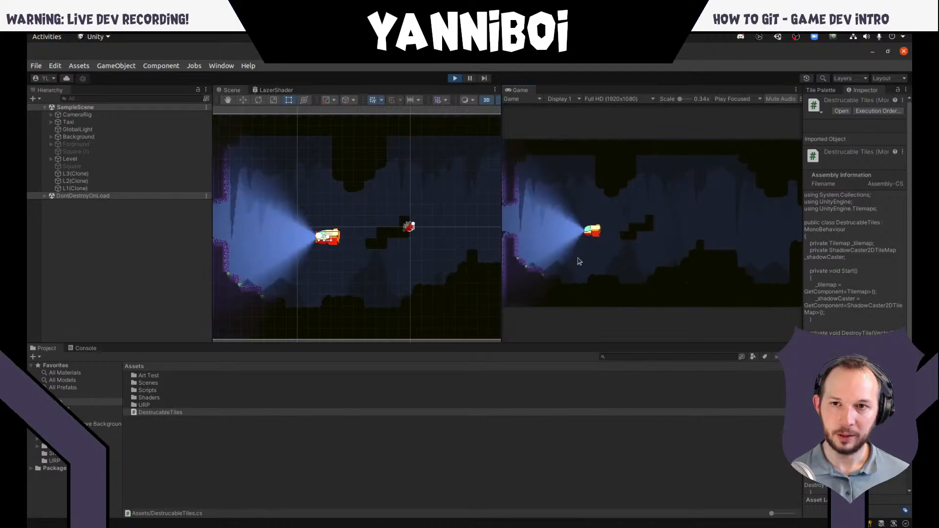
pyautogui.press('d')
pyautogui.press('space')
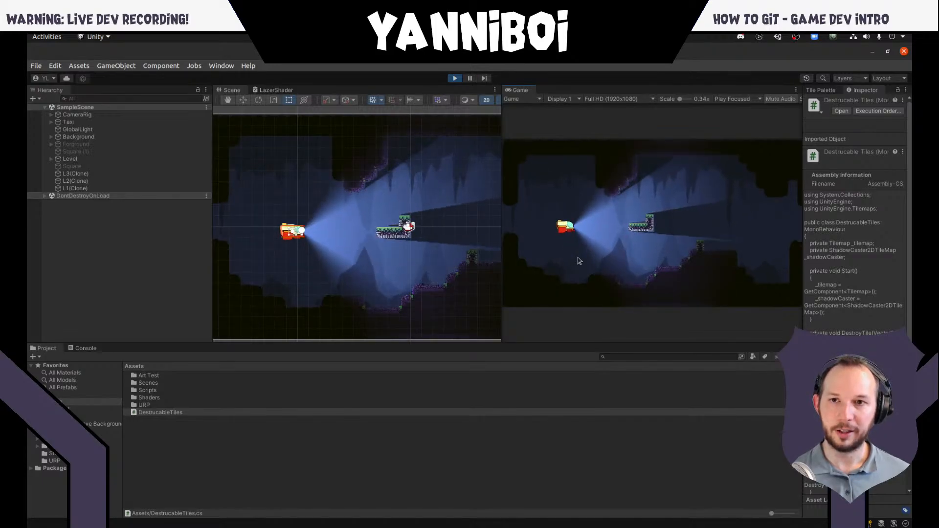
pyautogui.press('space')
pyautogui.press('s')
pyautogui.press('d')
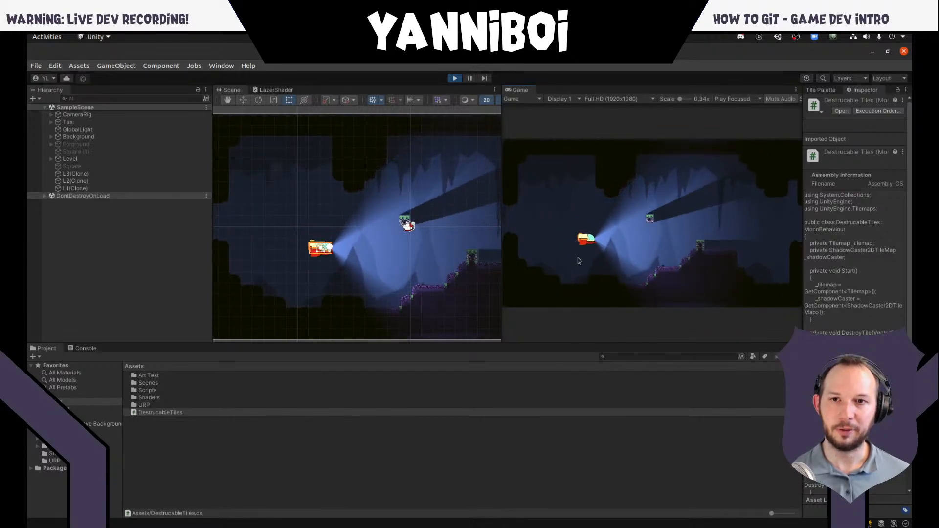
pyautogui.press('d')
pyautogui.press('space')
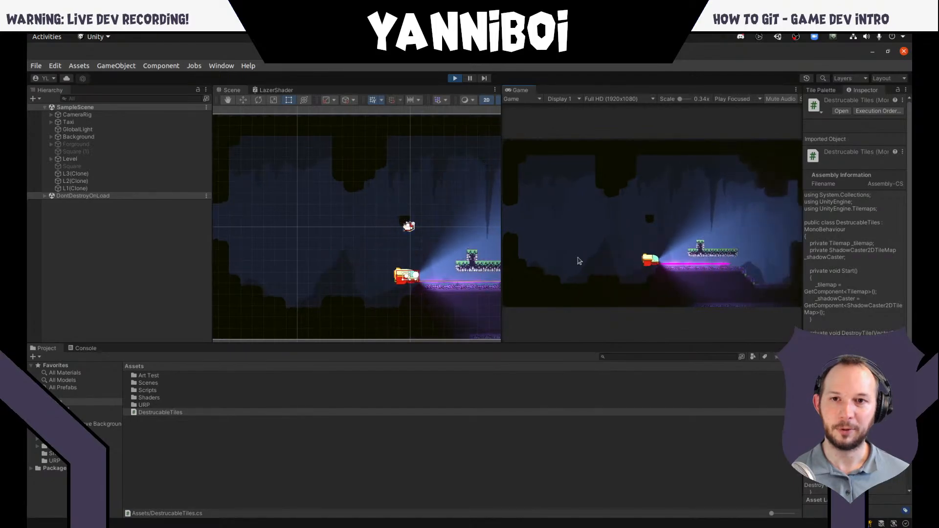
pyautogui.press('w')
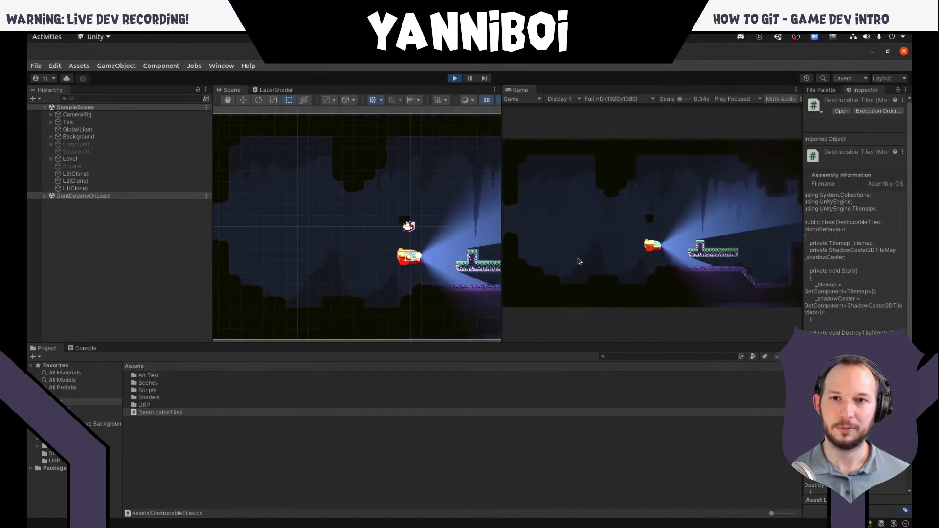
pyautogui.click(454, 79)
# - Return to Rider and examine the DestroyTile method in DestrucableTiles.cs, placing the cursor at its opening brace
pyautogui.press('super')
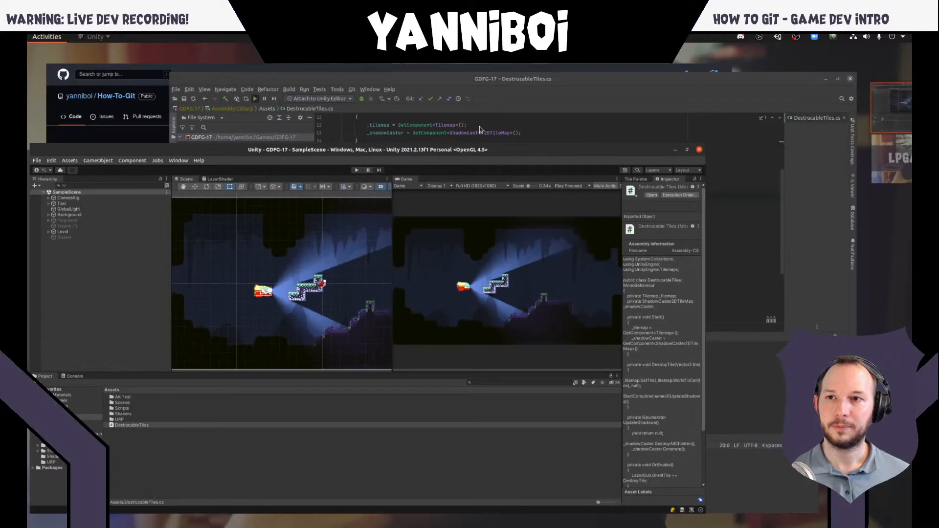
pyautogui.click(621, 213)
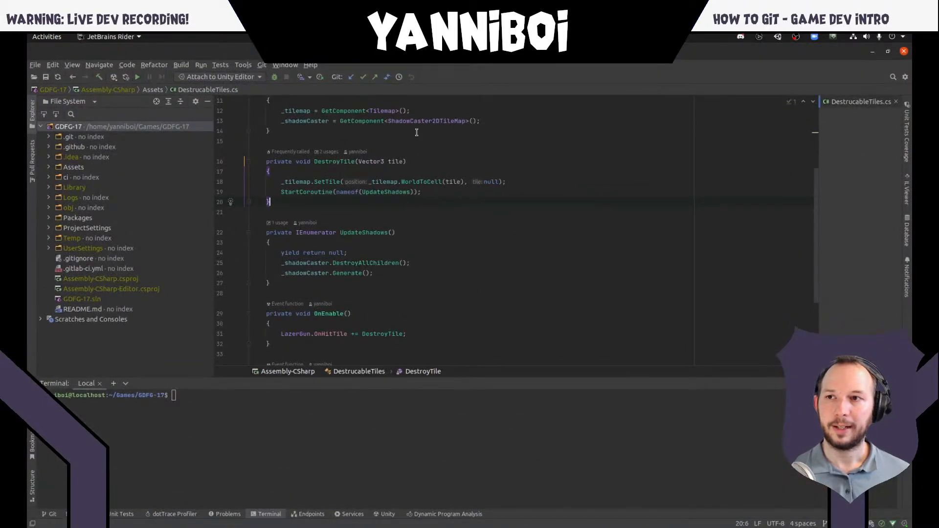
pyautogui.scroll(3, 371, 171)
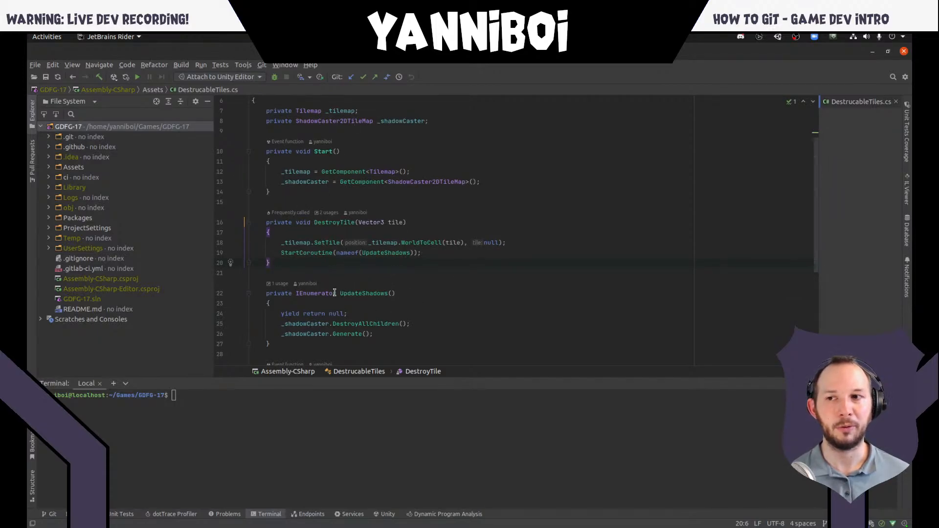
pyautogui.press('Up')
pyautogui.press('Up')
pyautogui.press('Up')
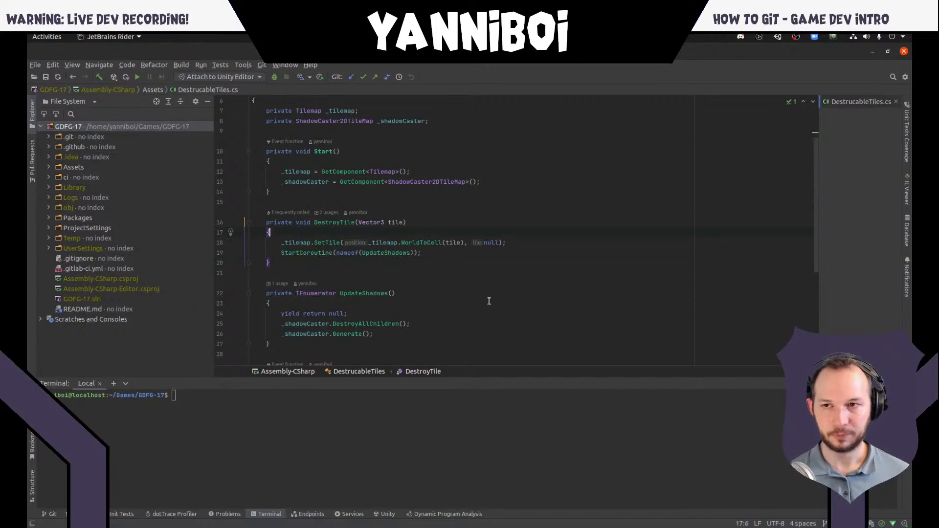
# - Switch to the How-To-Git repository on GitHub and open DestrucableTiles.cs in its Assets folder to view the code
pyautogui.hotkey('alt', 'Tab')
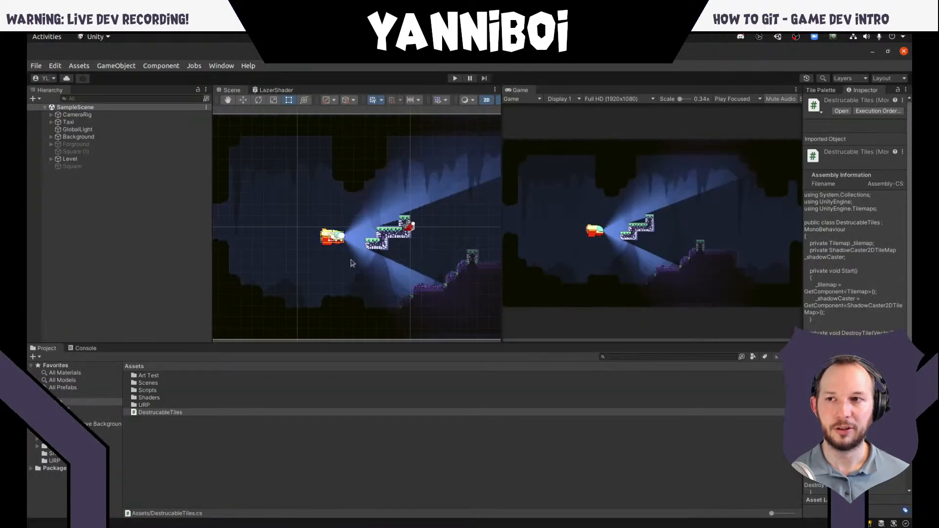
pyautogui.hotkey('alt', 'Tab')
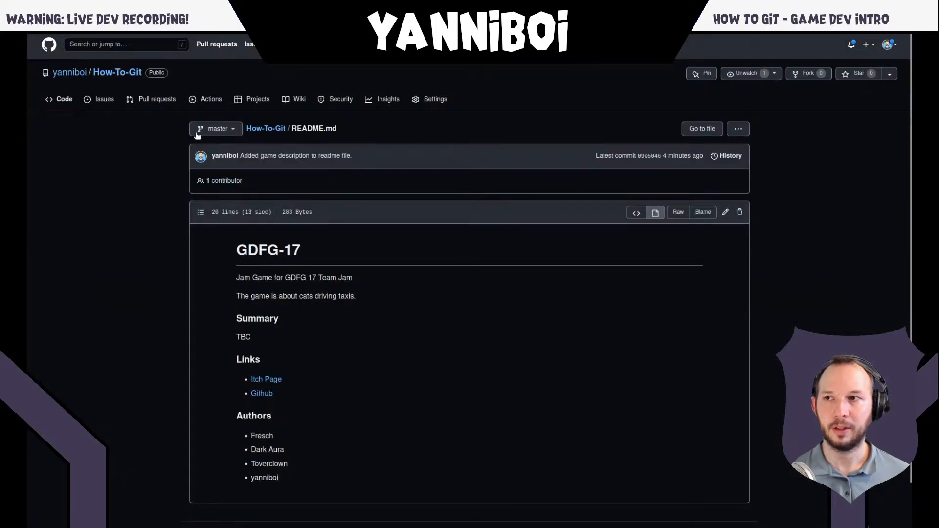
pyautogui.click(281, 131)
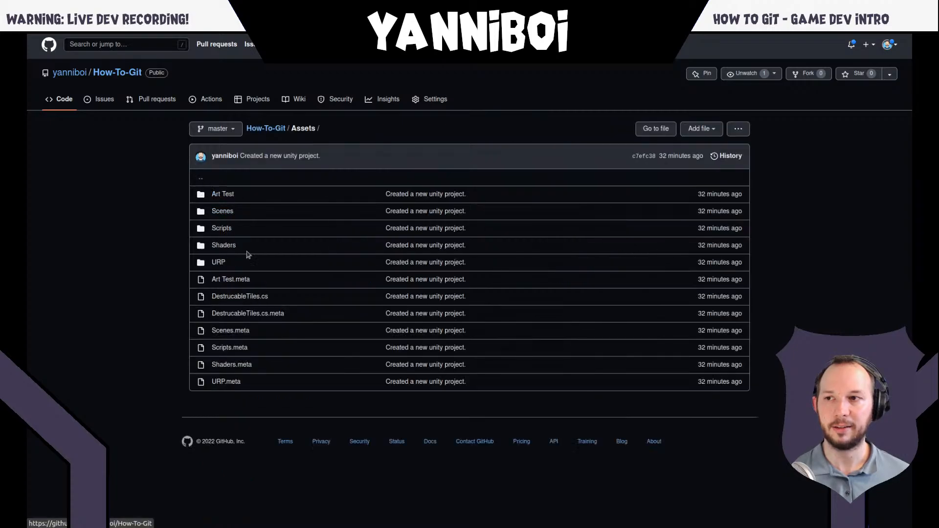
pyautogui.click(304, 298)
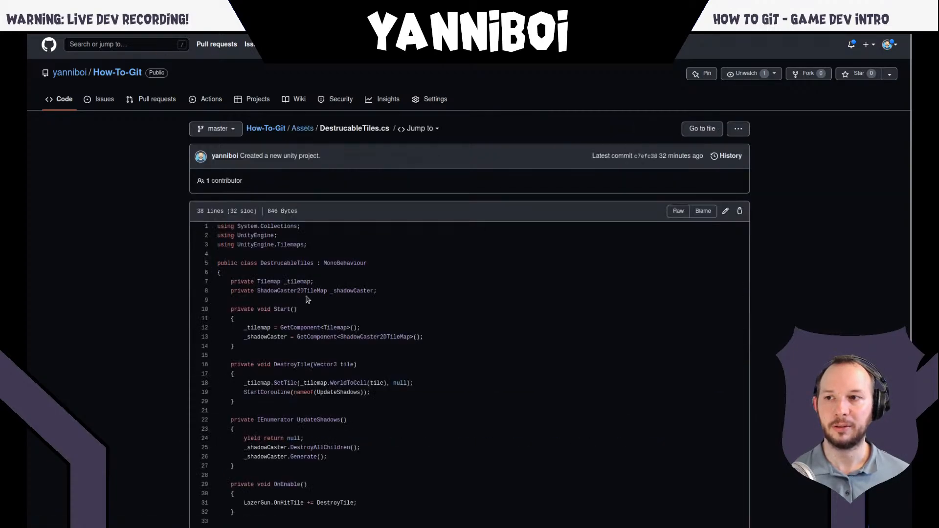
pyautogui.scroll(-3, 415, 310)
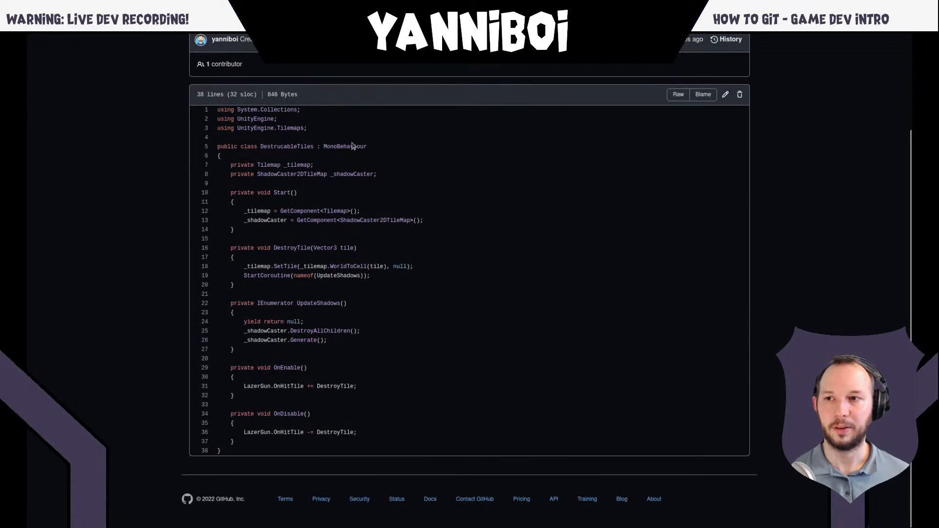
# - Back in Rider, add the block comment "This will clear tiles from the tilemap and then update the shadows." above DestroyTile and save
pyautogui.hotkey('alt', 'Tab')
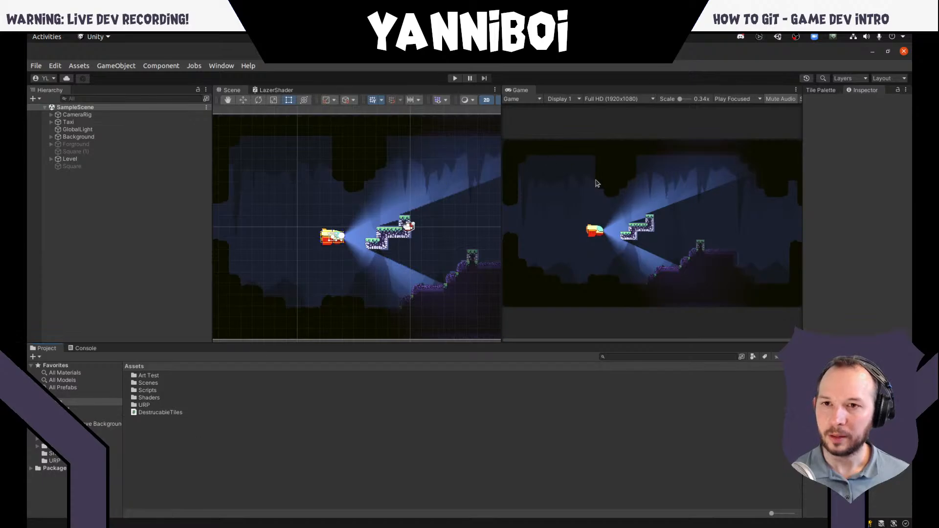
pyautogui.hotkey('alt', 'Tab')
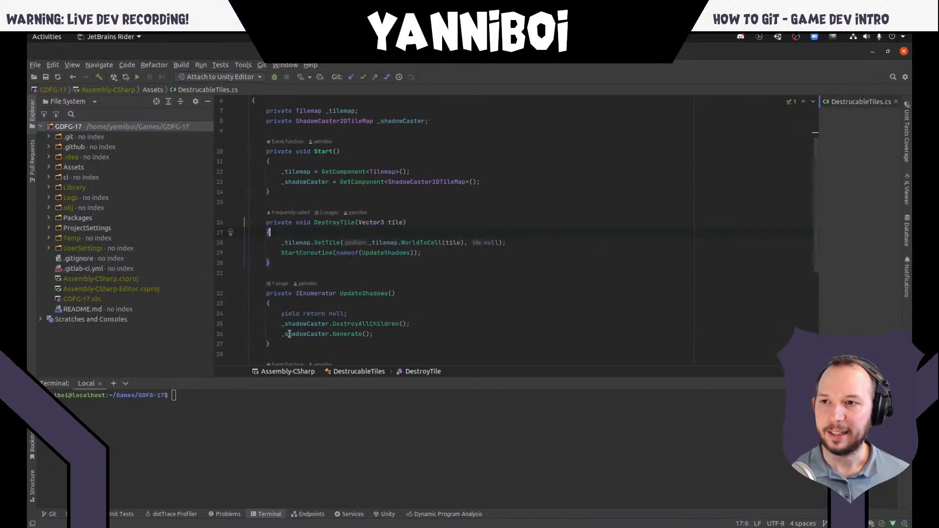
pyautogui.click(314, 202)
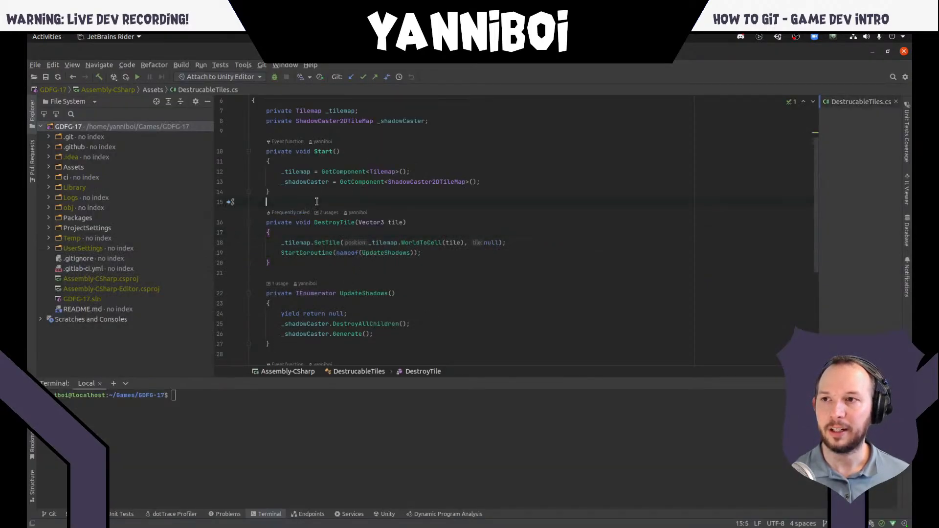
pyautogui.press('Return')
pyautogui.write('/**')
pyautogui.press('Return')
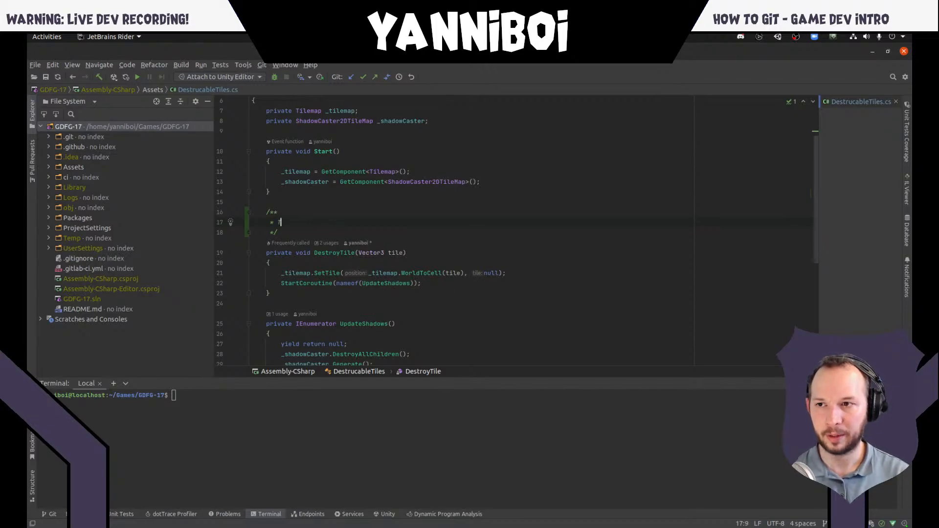
pyautogui.write('s will')
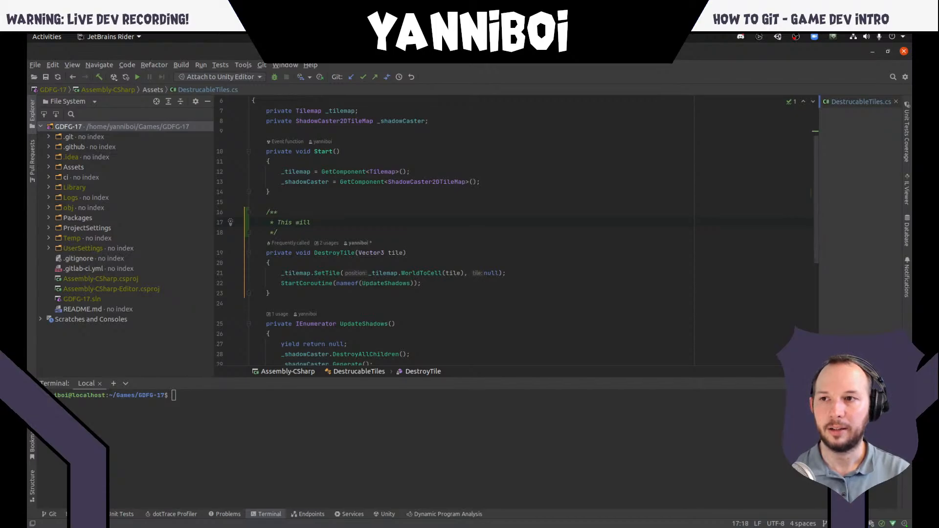
pyautogui.write(' clear t')
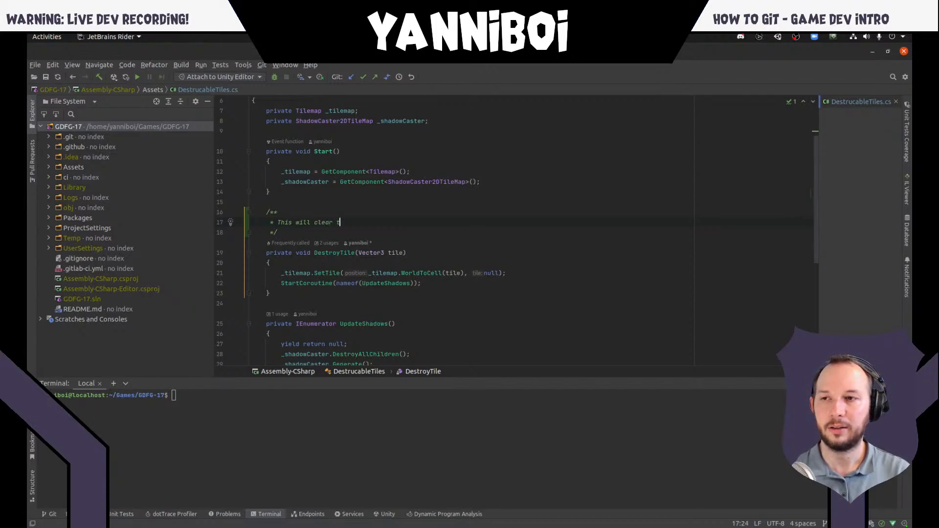
pyautogui.write('iles from the til')
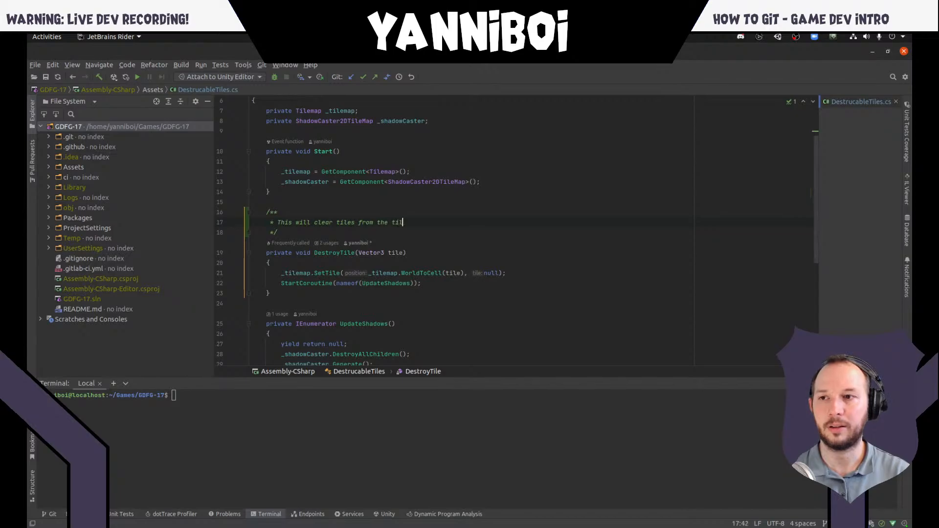
pyautogui.write('emap and then')
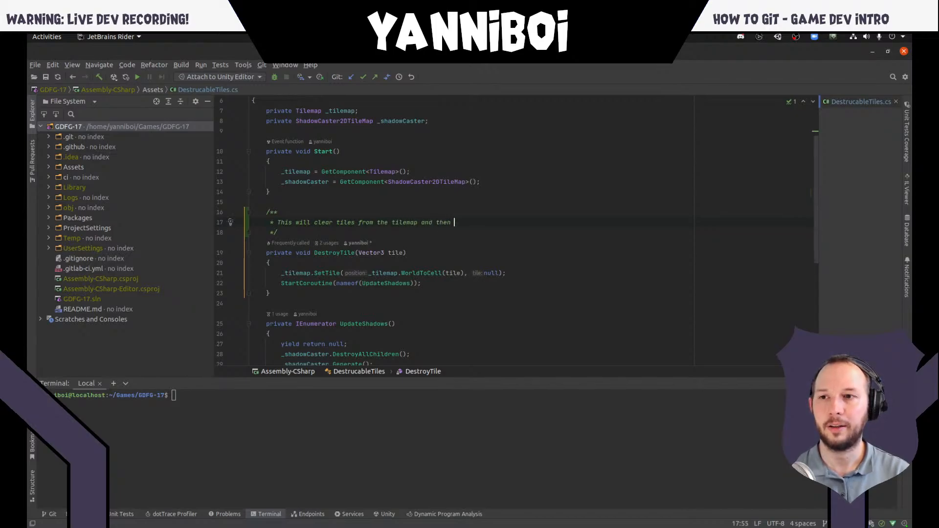
pyautogui.write(' update the sh')
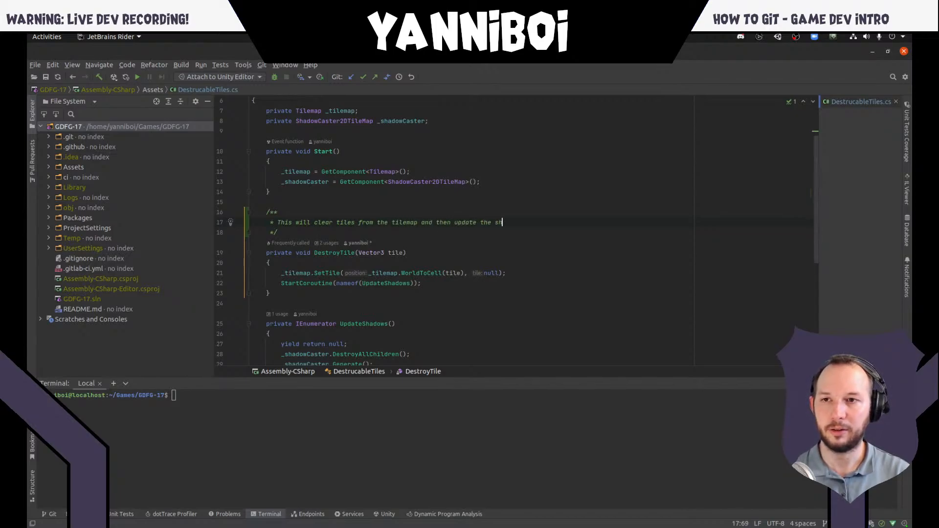
pyautogui.write('adows.')
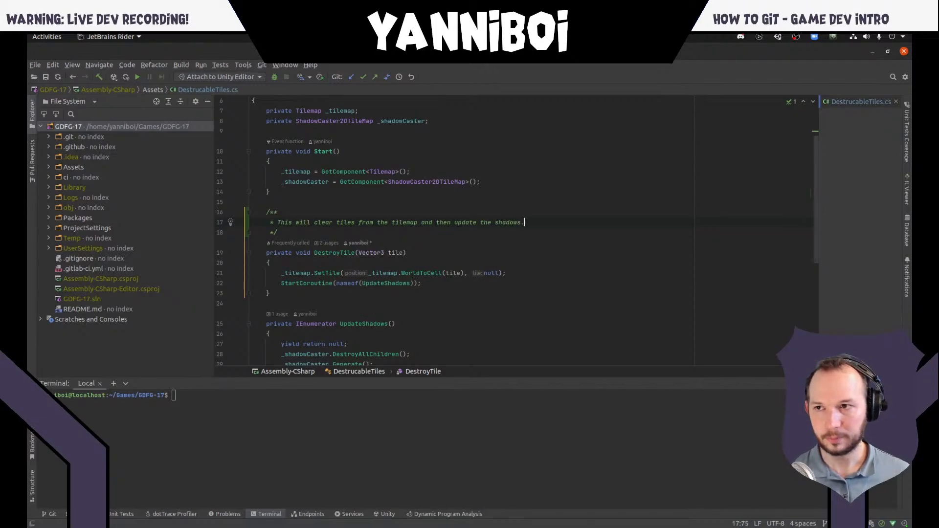
pyautogui.hotkey('ctrl', 's')
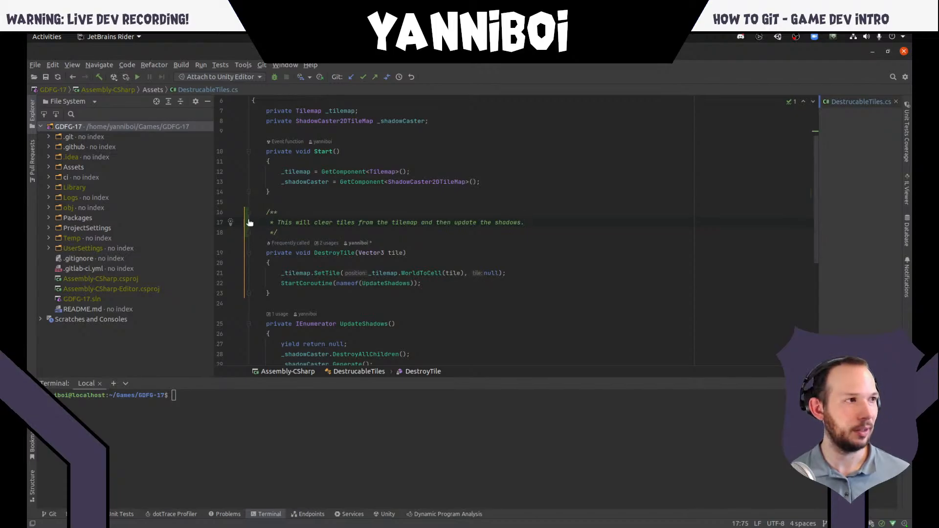
# - Find the Enter Presentation Mode action by searching for "presentation mode" and switch the editor into that mode
pyautogui.press('shift')
pyautogui.press('shift')
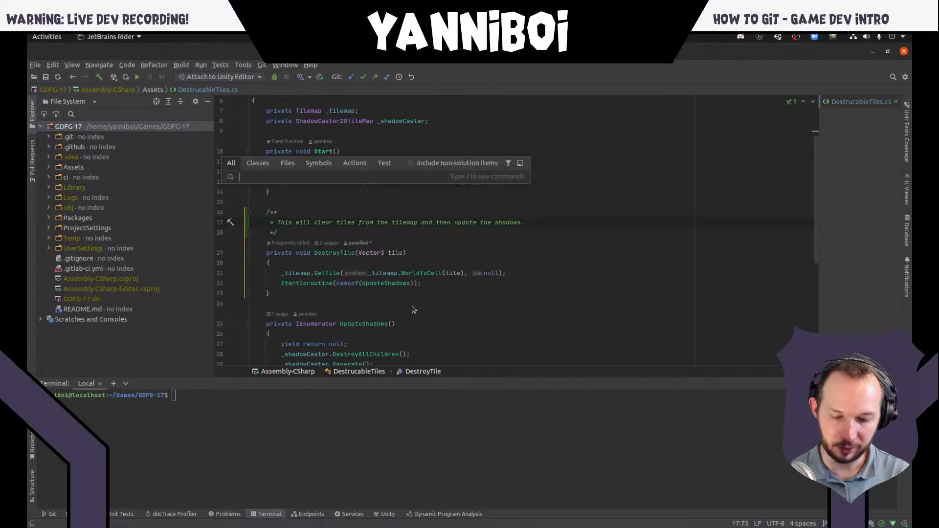
pyautogui.write('pre')
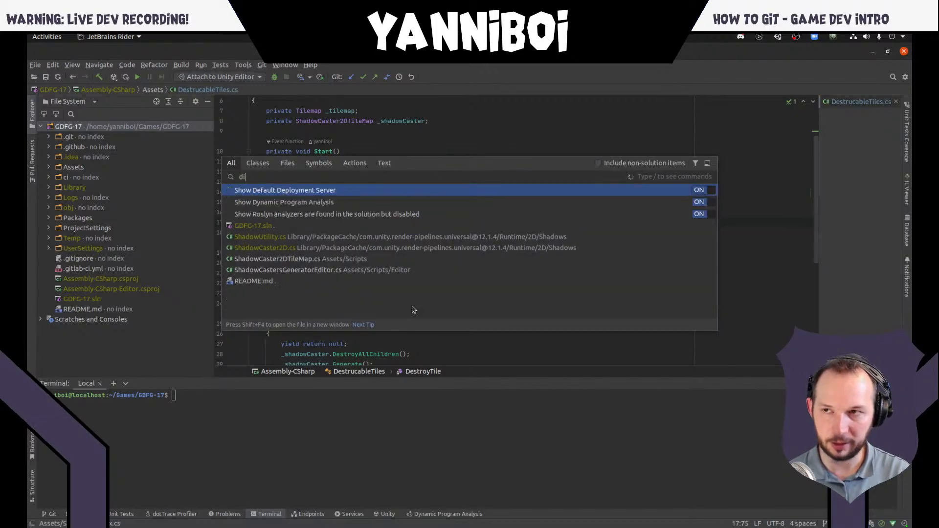
pyautogui.write('sentation mode')
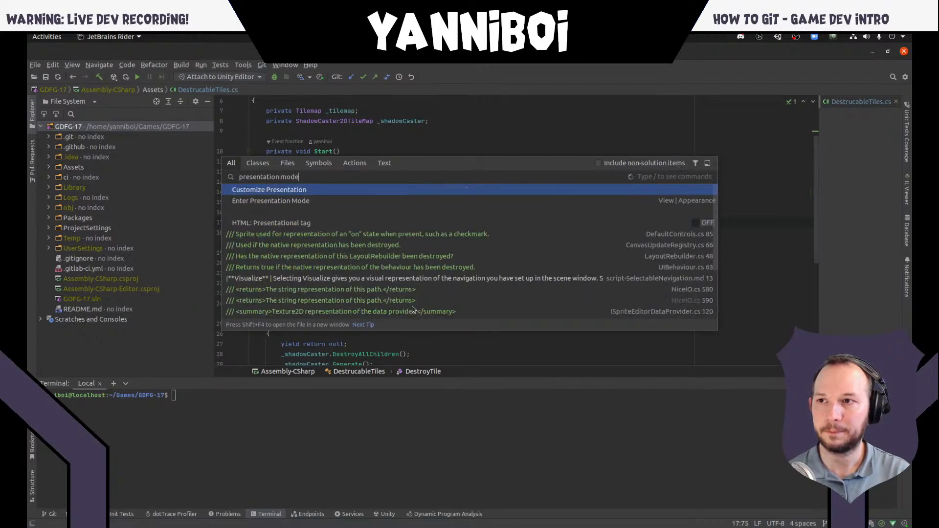
pyautogui.press('Return')
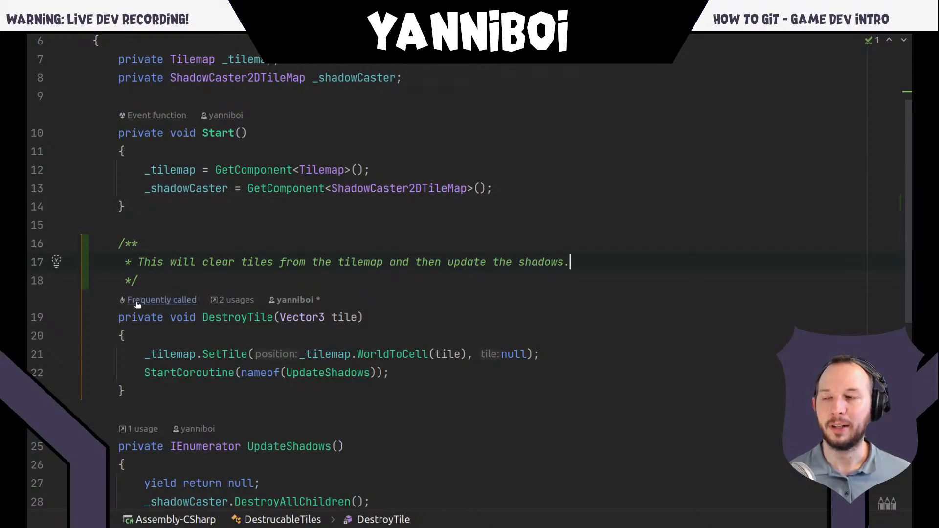
# - Roll back the added comment lines above DestroyTile from their change marker, and undo the rollback
pyautogui.click(88, 264)
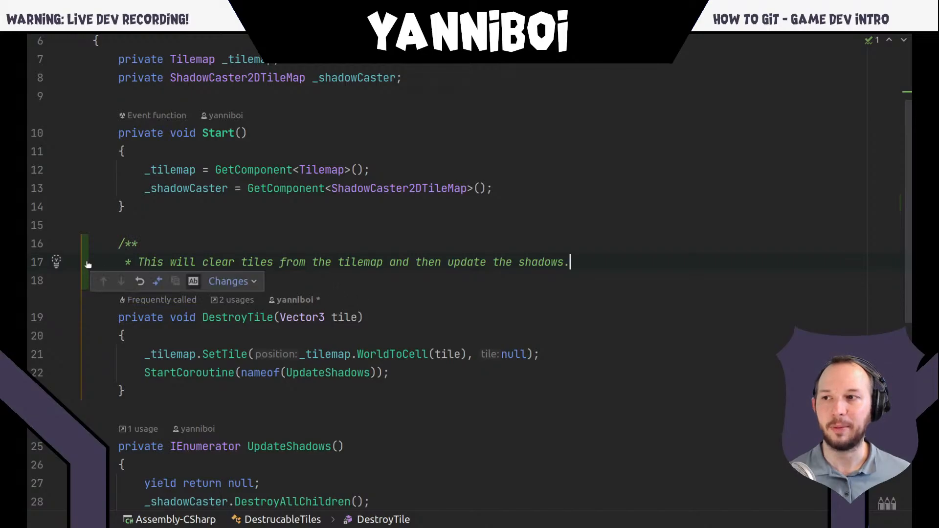
pyautogui.click(157, 238)
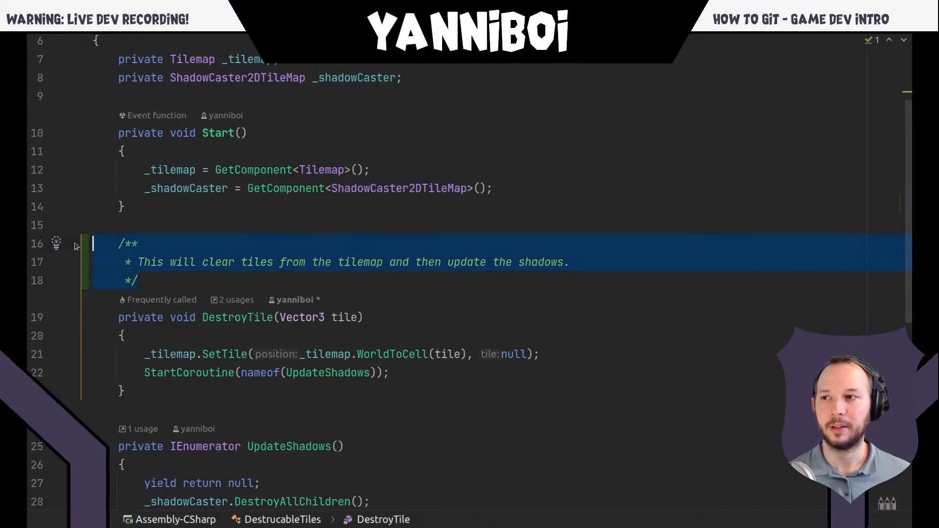
pyautogui.click(85, 264)
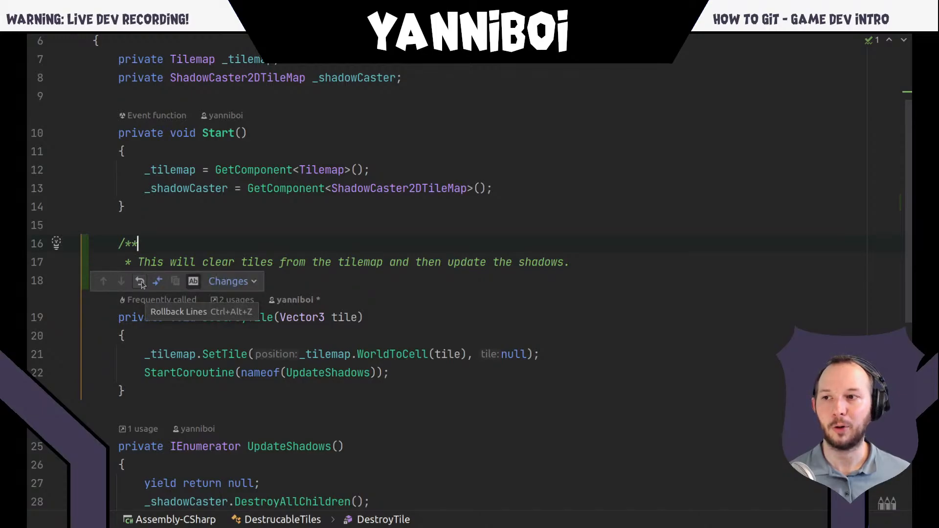
pyautogui.click(140, 282)
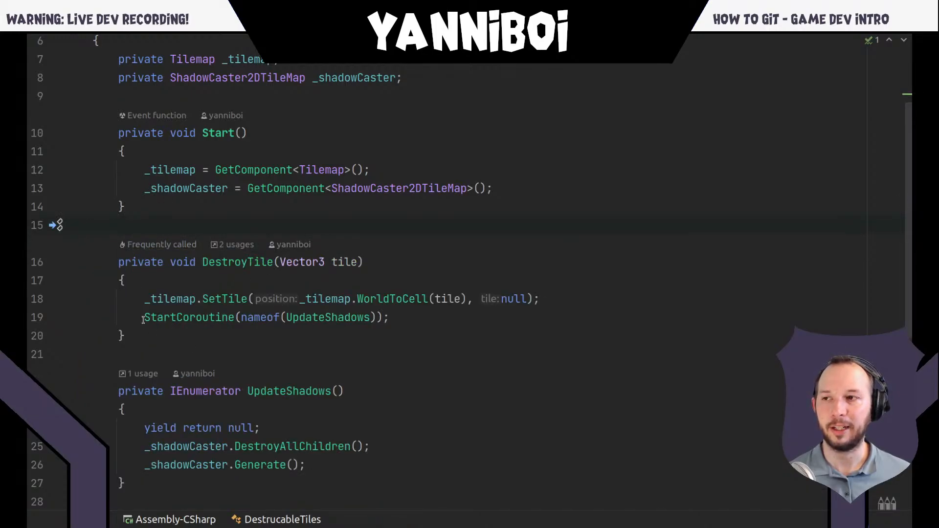
pyautogui.hotkey('ctrl', 'z')
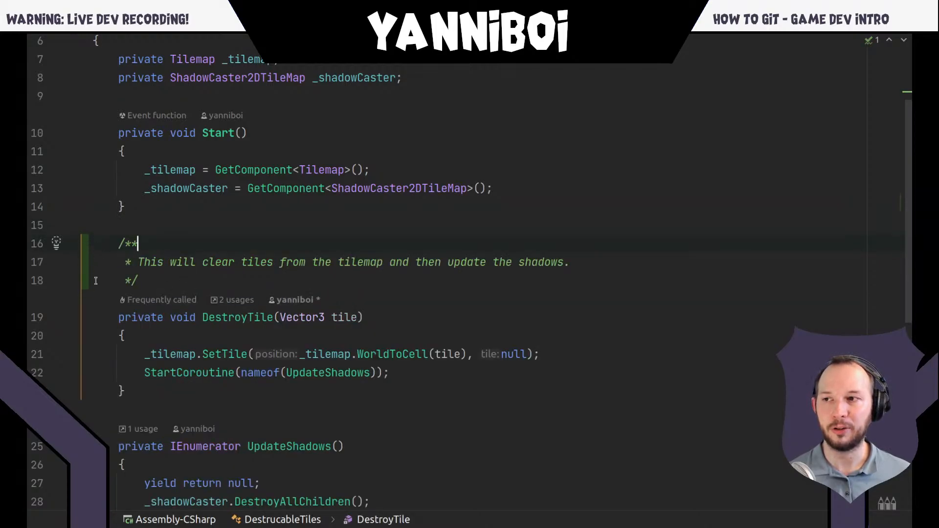
# - Rename the DestroyTile method declaration to DestroyTileAndShadow and compare the changed lines with their original version
pyautogui.click(262, 317)
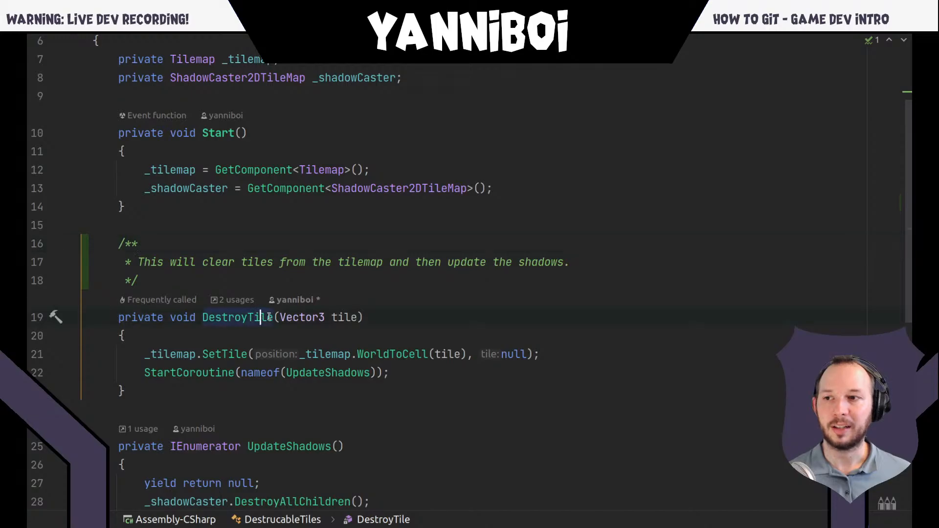
pyautogui.click(272, 317)
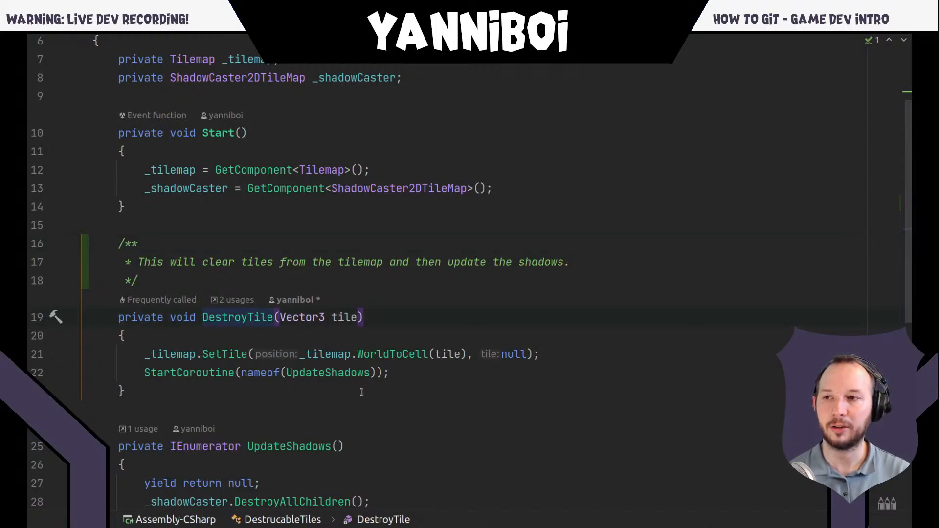
pyautogui.write('AndSha')
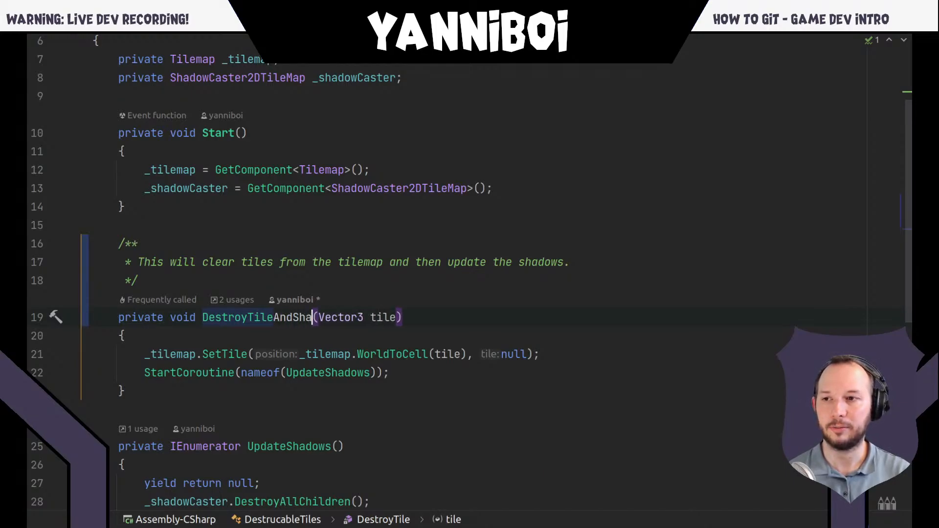
pyautogui.write('dow')
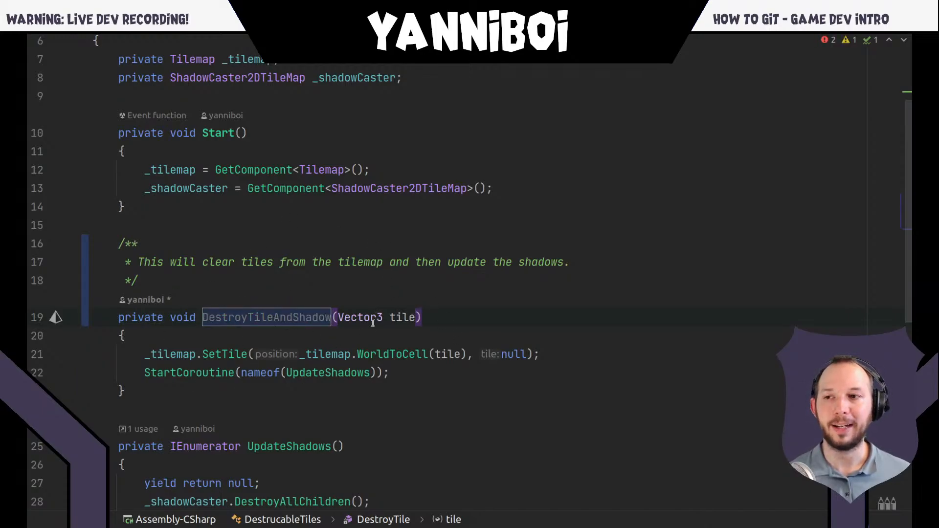
pyautogui.click(85, 285)
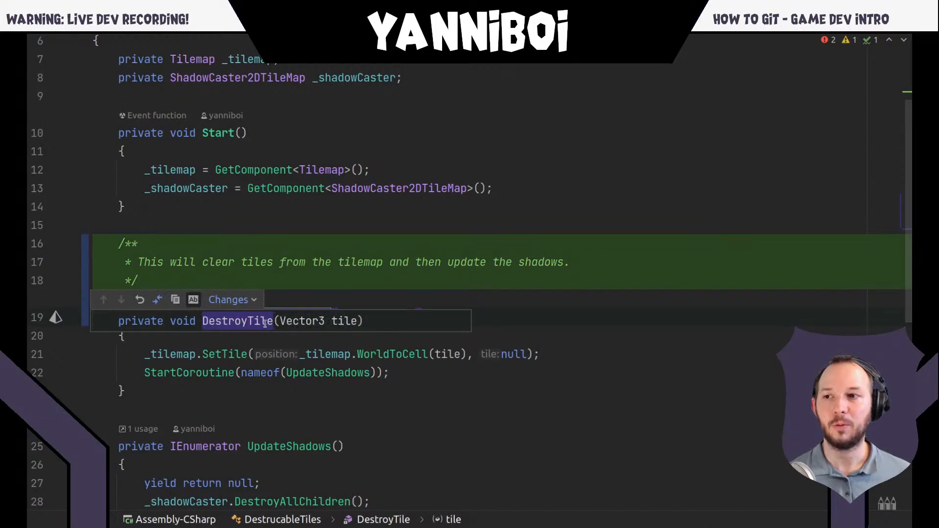
pyautogui.click(282, 288)
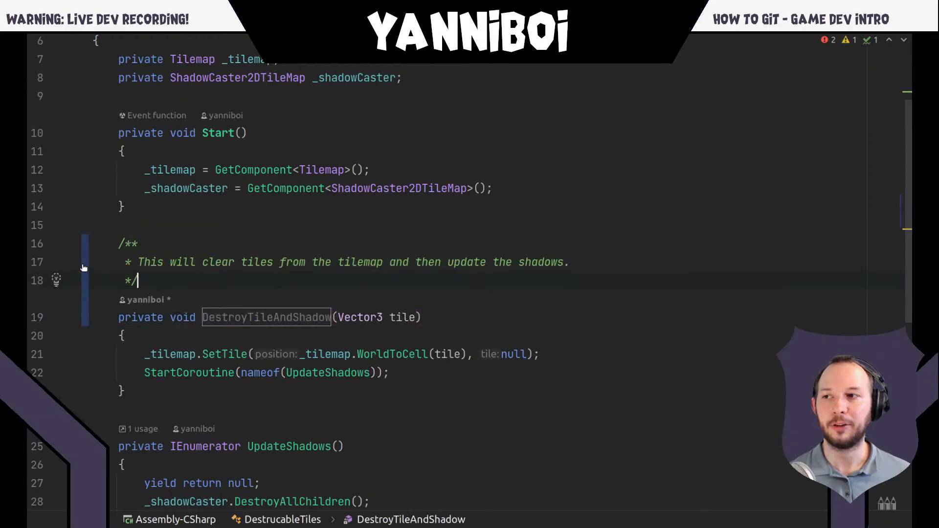
pyautogui.click(84, 268)
pyautogui.click(354, 284)
# - Rename the UpdateShadows method declaration to UpdateShadowsInGame and preview its original line from the change marker
pyautogui.scroll(-4, 352, 279)
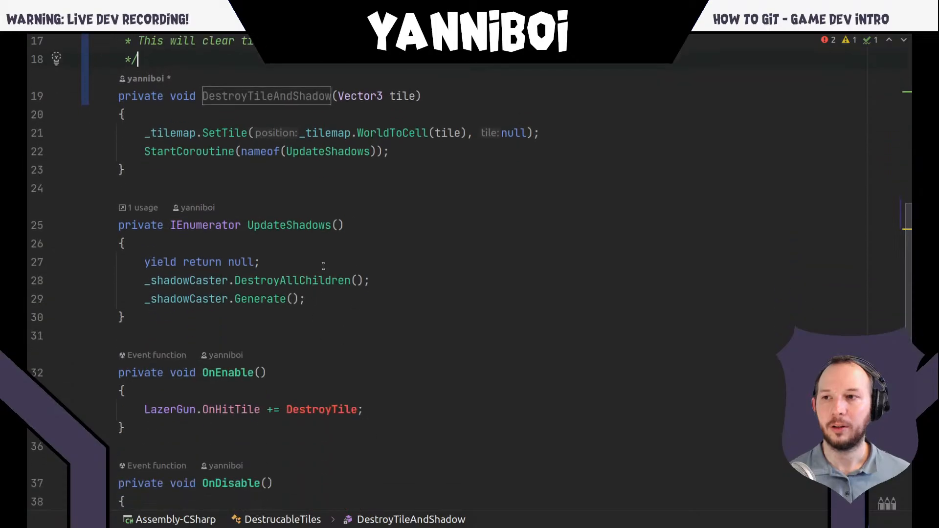
pyautogui.click(328, 225)
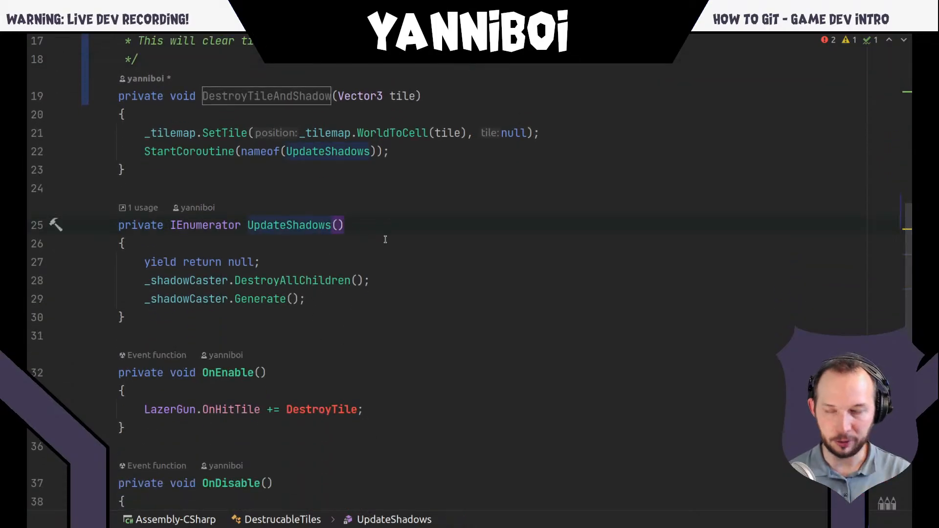
pyautogui.write('InGame')
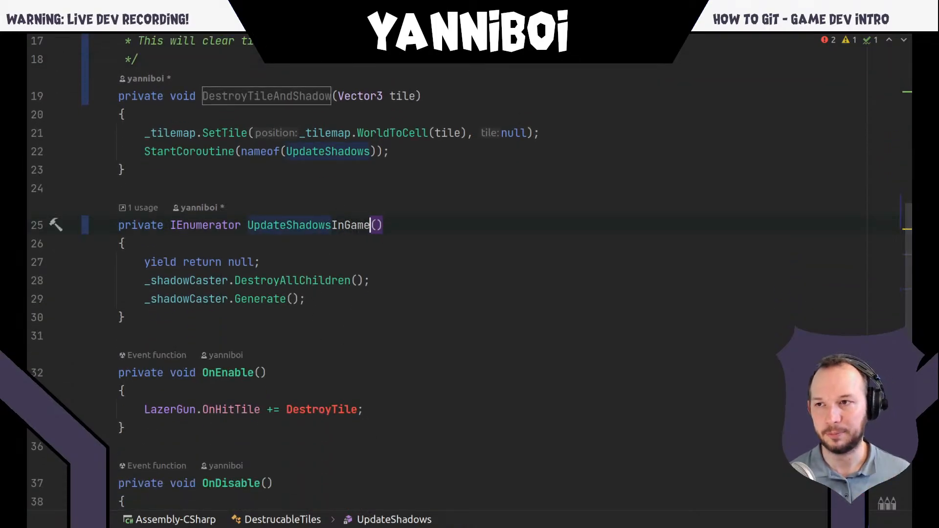
pyautogui.click(85, 230)
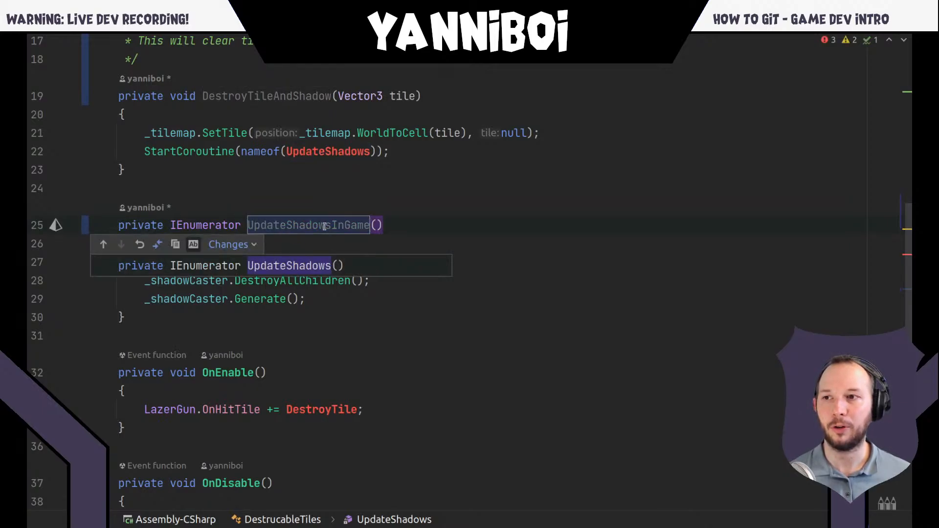
pyautogui.click(314, 246)
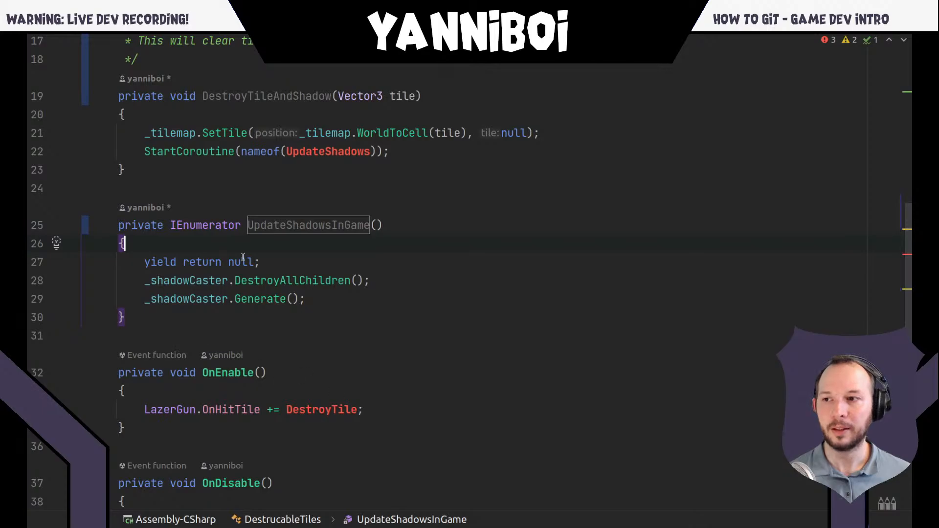
# - Remove the line "LazerGun.OnHitTile += DestroyTile;" from OnEnable and preview the deleted code at its change marker
pyautogui.click(214, 409)
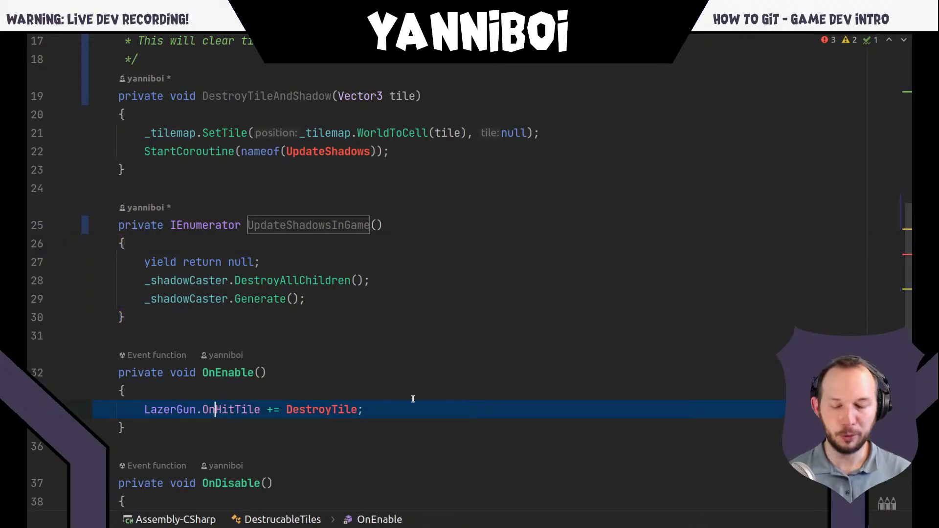
pyautogui.hotkey('ctrl', 'x')
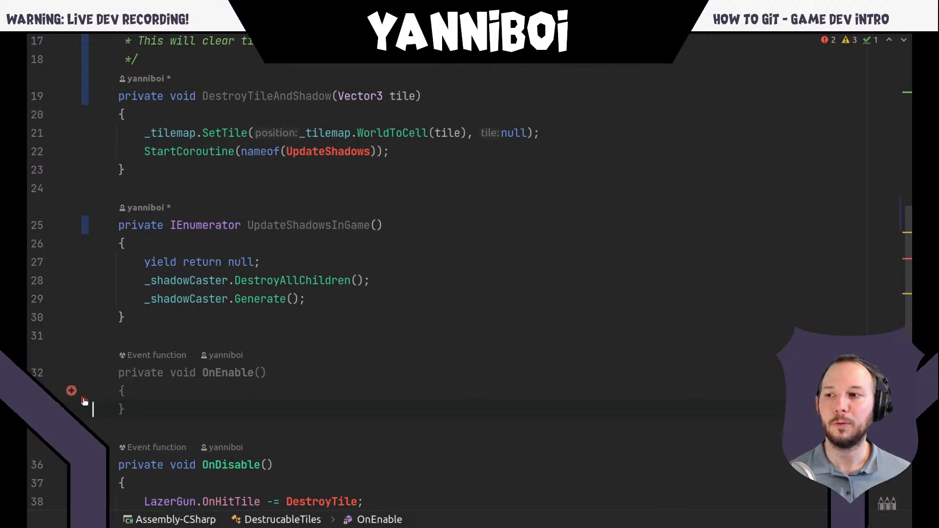
pyautogui.click(84, 402)
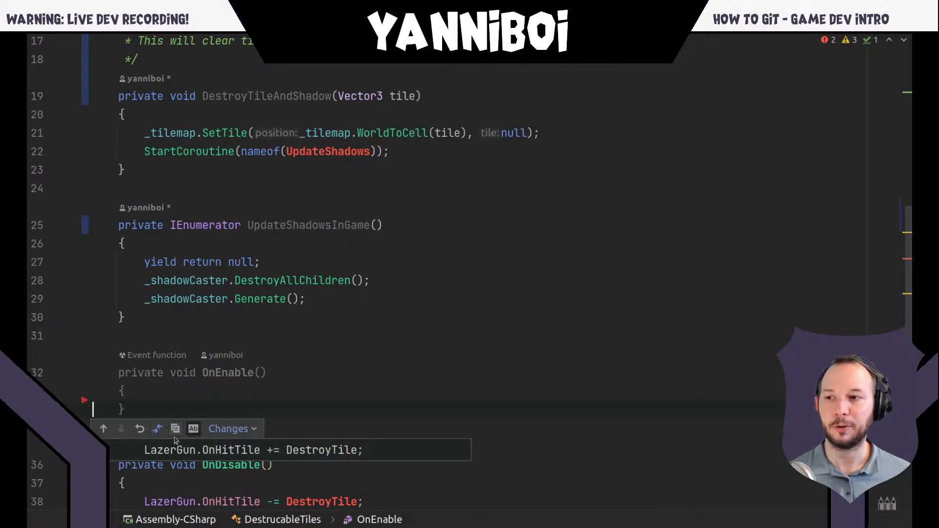
pyautogui.click(248, 373)
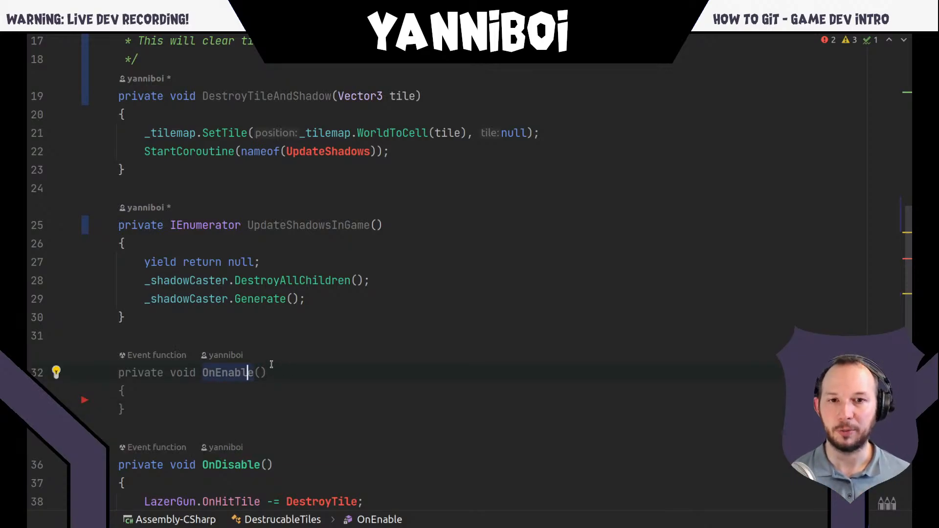
# - Switch to the terminal, run git status in the GDFG-17 folder, and highlight the modified file's path
pyautogui.scroll(4, 275, 205)
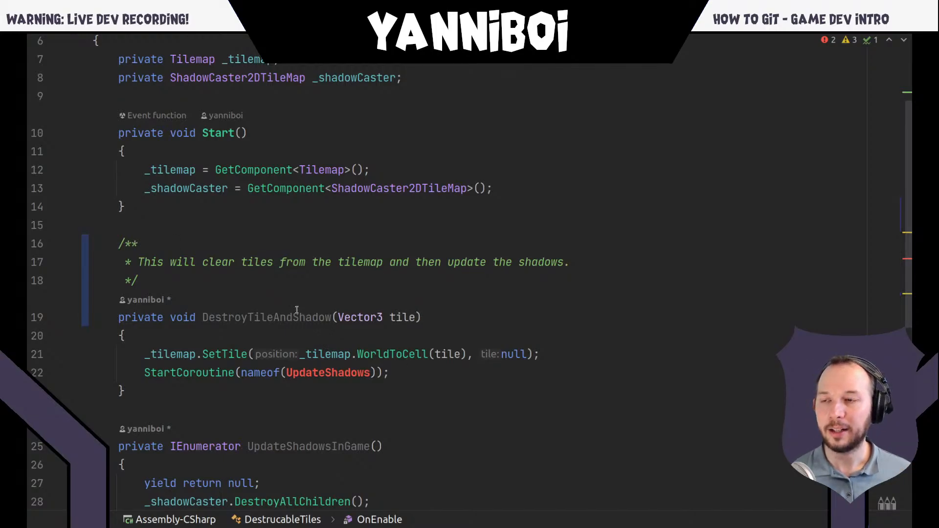
pyautogui.press('super')
pyautogui.click(748, 438)
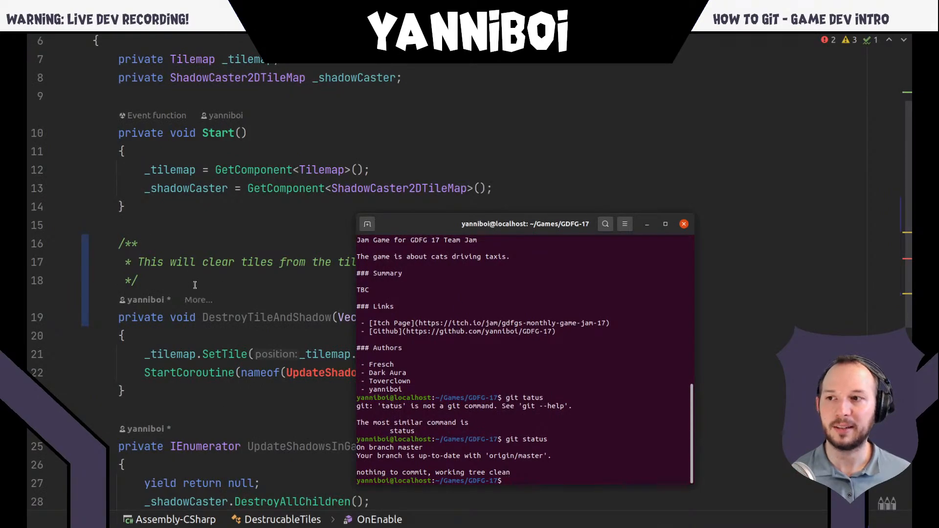
pyautogui.write('git stat')
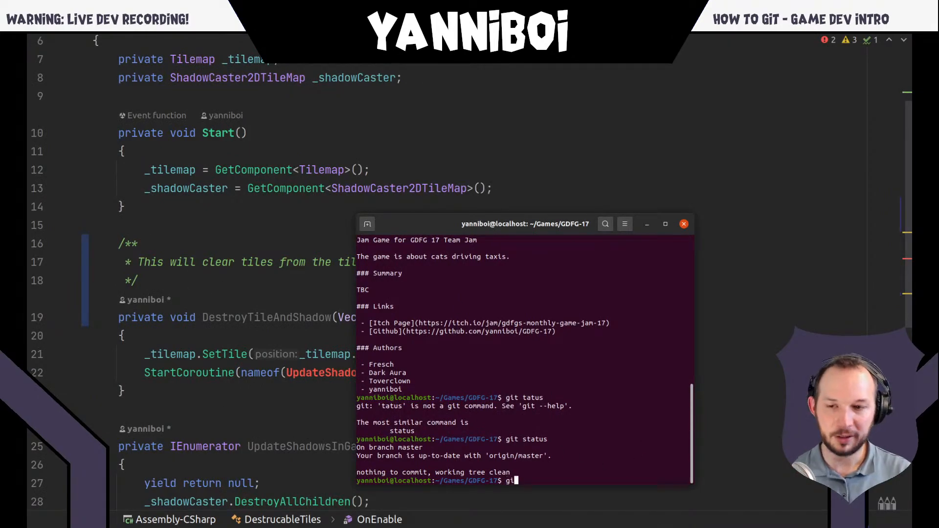
pyautogui.write('us')
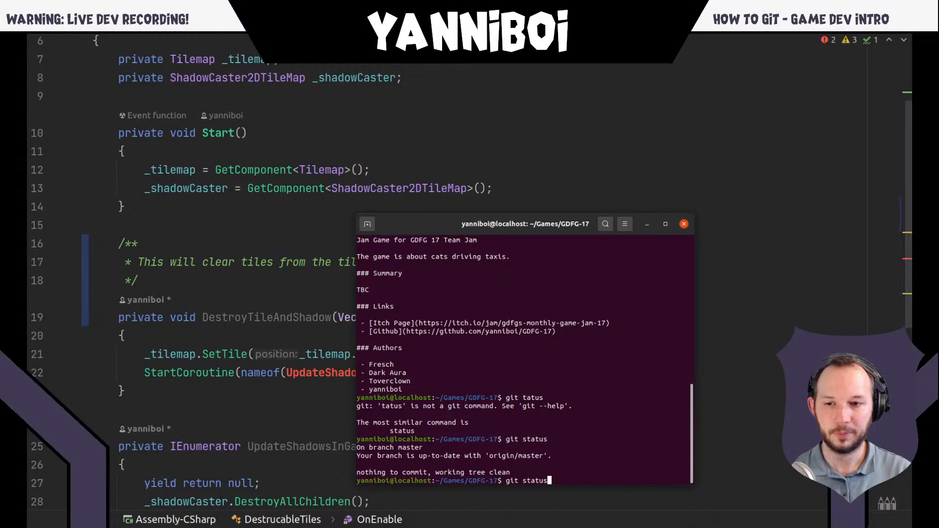
pyautogui.press('Return')
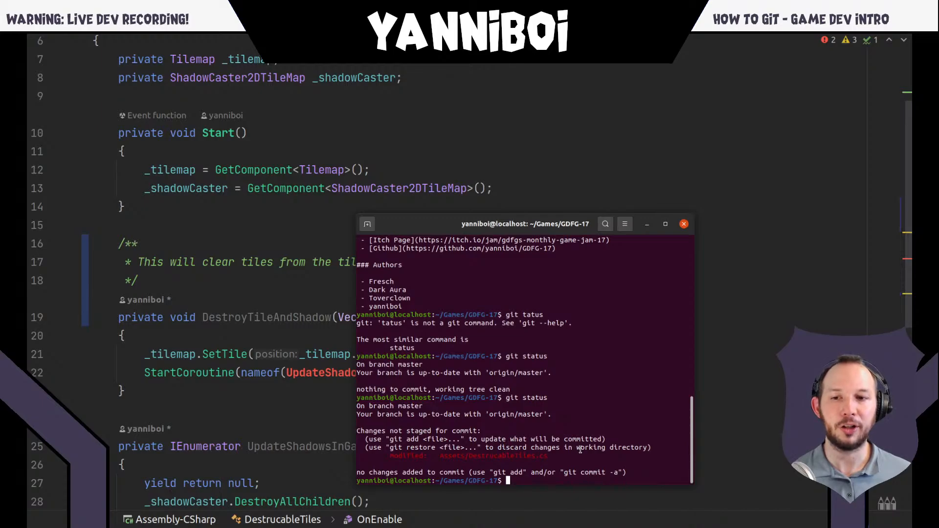
pyautogui.doubleClick(488, 455)
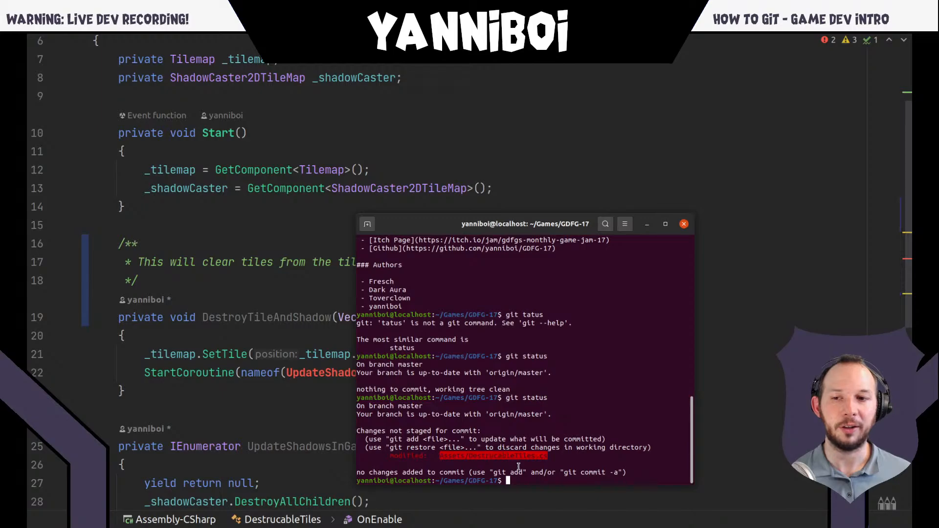
pyautogui.click(504, 460)
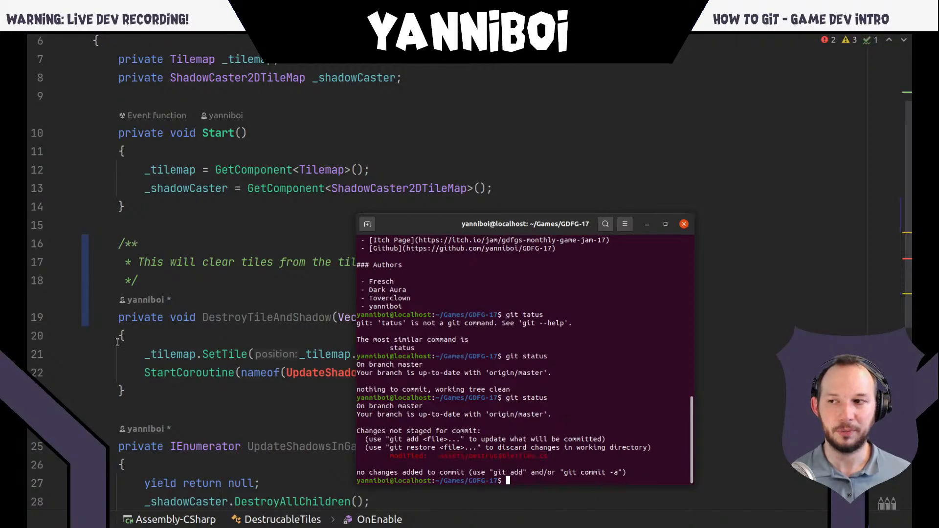
# - Return to Rider, show the git blame annotations beside the DestrucableTiles.cs code, and close them again
pyautogui.click(87, 296)
pyautogui.click(145, 300)
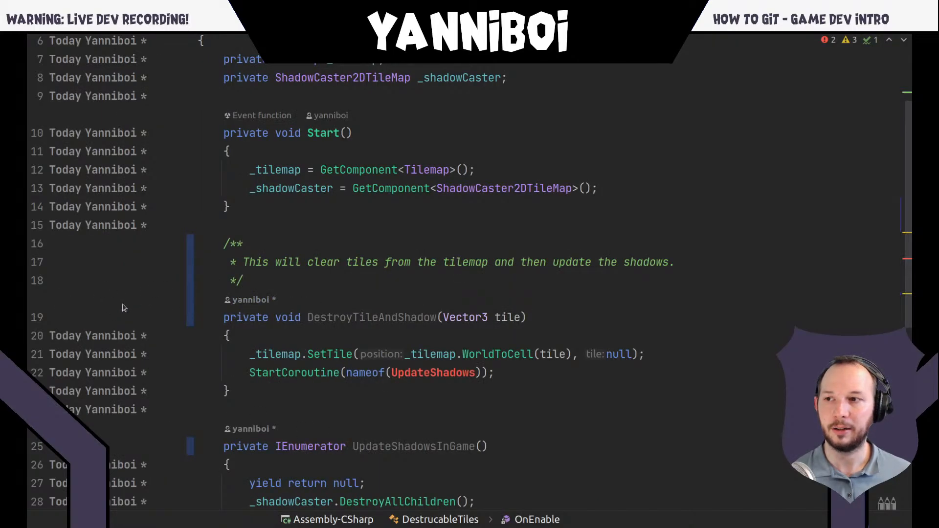
pyautogui.rightClick(123, 301)
pyautogui.click(161, 312)
pyautogui.click(140, 299)
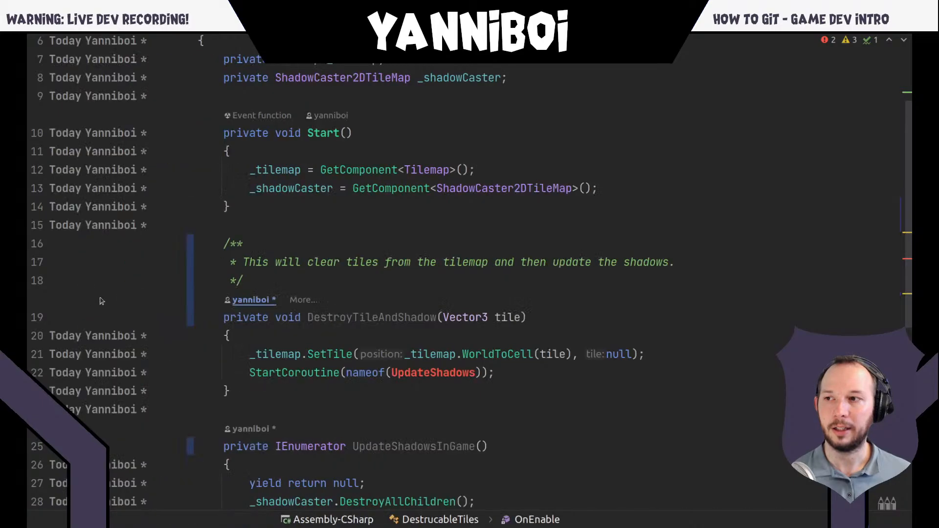
pyautogui.rightClick(88, 302)
pyautogui.click(91, 329)
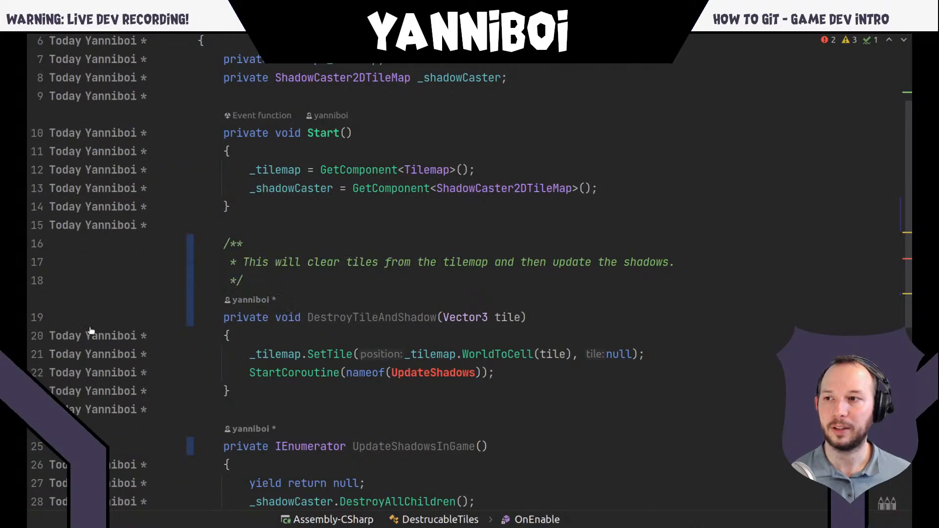
pyautogui.rightClick(90, 331)
pyautogui.click(97, 334)
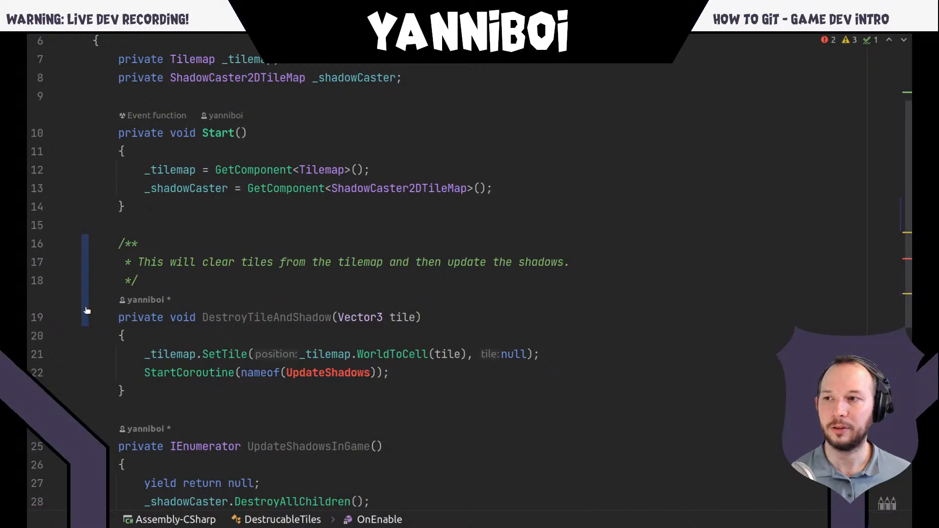
# - Collapse the UpdateShadowsInGame method body and preview the declaration's original line from its change marker
pyautogui.click(86, 446)
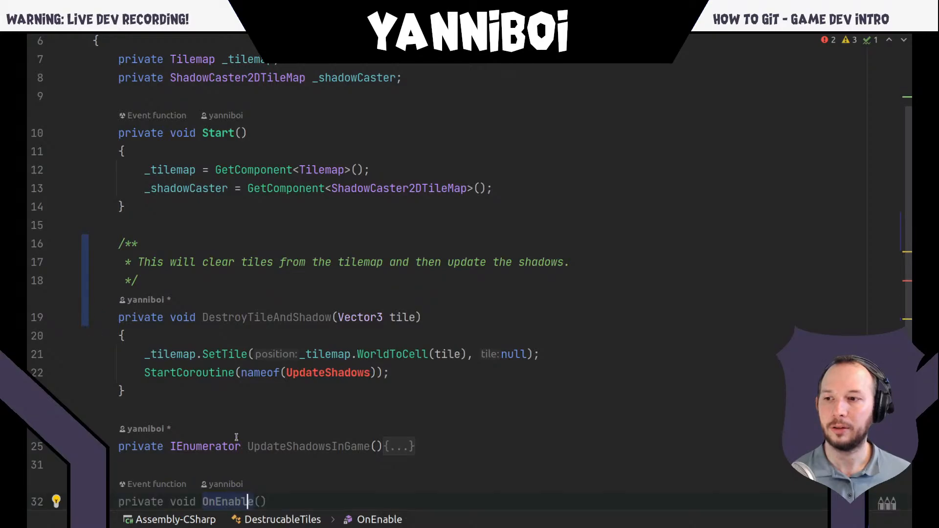
pyautogui.scroll(-3, 236, 436)
pyautogui.click(86, 283)
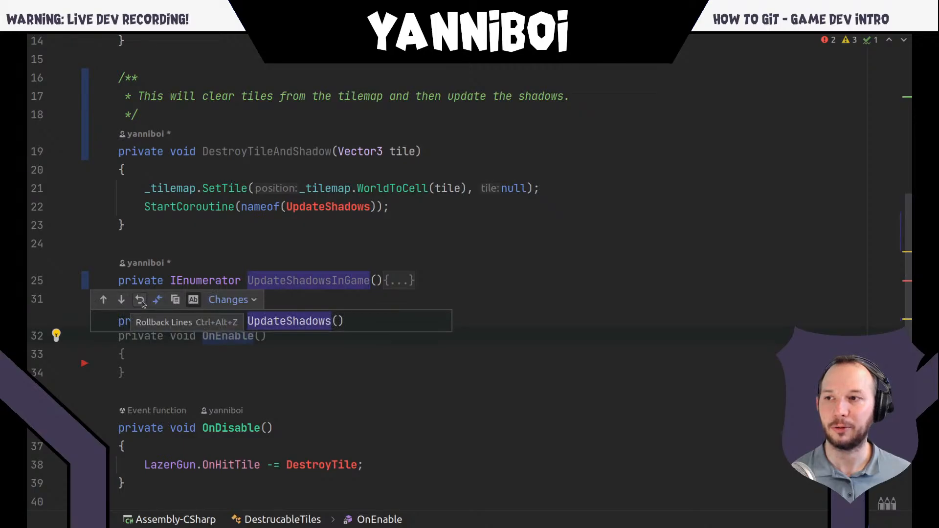
# - Switch to the terminal, run git diff in the GDFG-17 folder, and look through the changes to DestrucableTiles.cs
pyautogui.hotkey('alt', 'Tab')
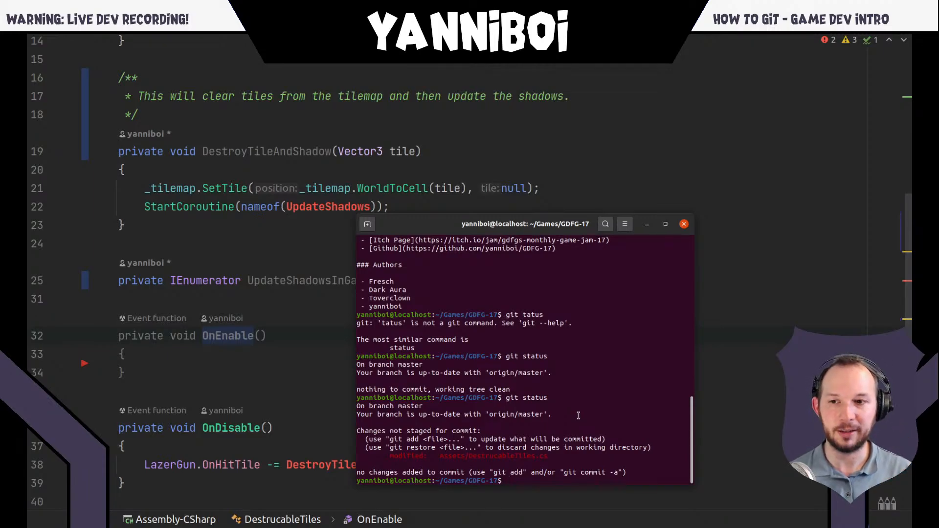
pyautogui.write('git diff')
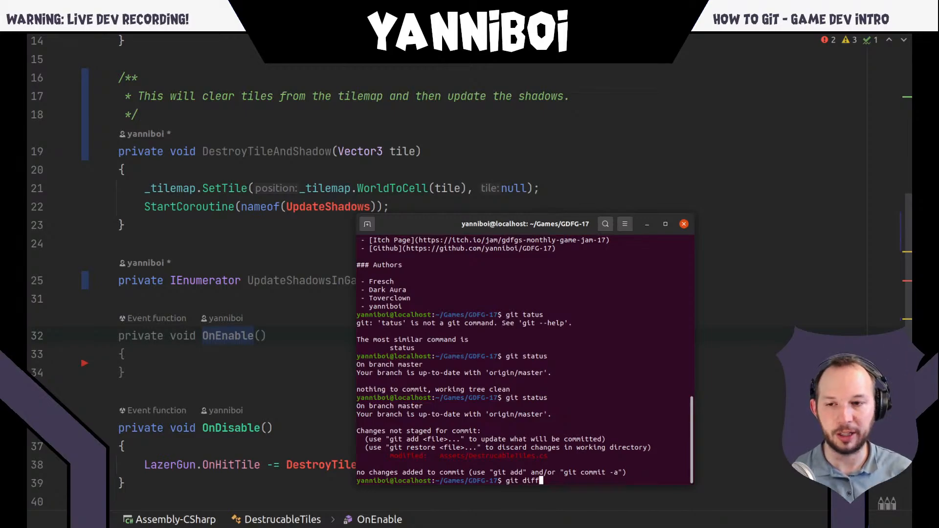
pyautogui.press('Return')
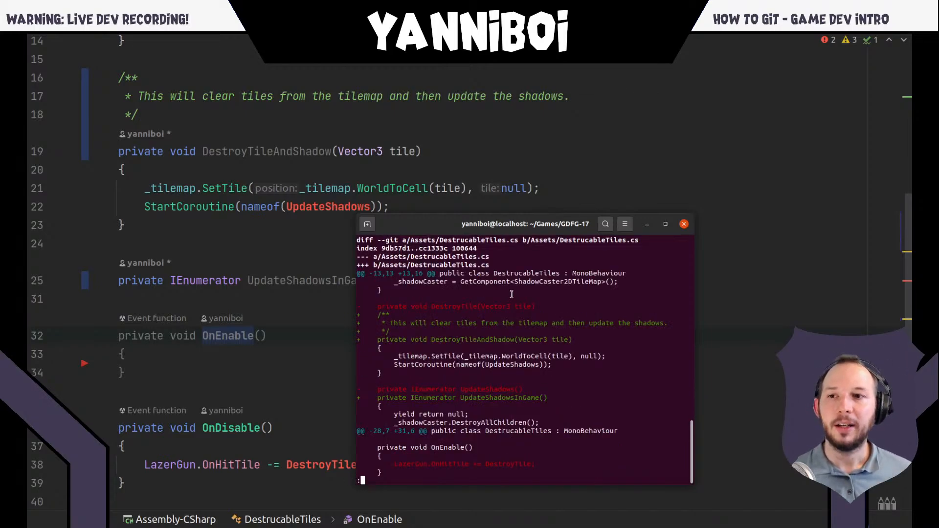
pyautogui.scroll(2, 492, 320)
pyautogui.scroll(-2, 481, 323)
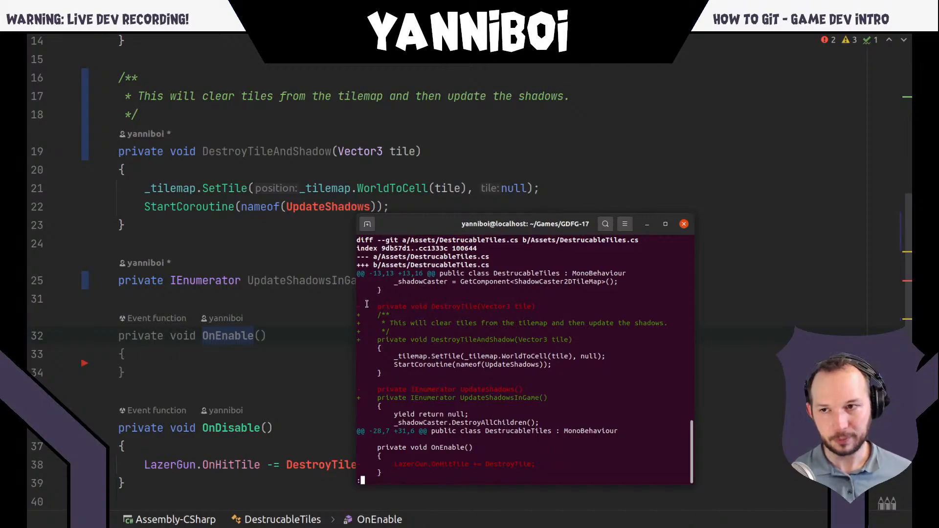
# - Return to Rider and rename the DestroyTileAndShadow method declaration to DestroyTile by removing "AndShadow"
pyautogui.click(333, 301)
pyautogui.click(233, 152)
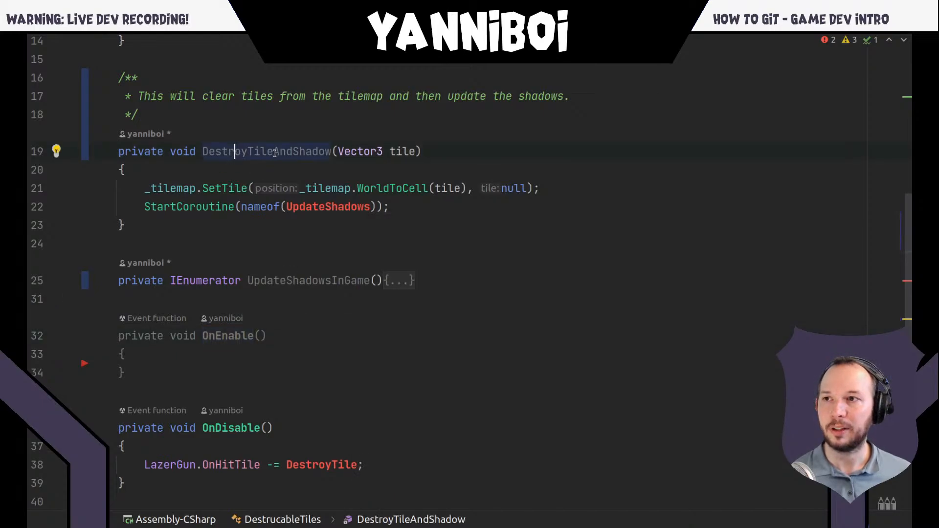
pyautogui.click(334, 153)
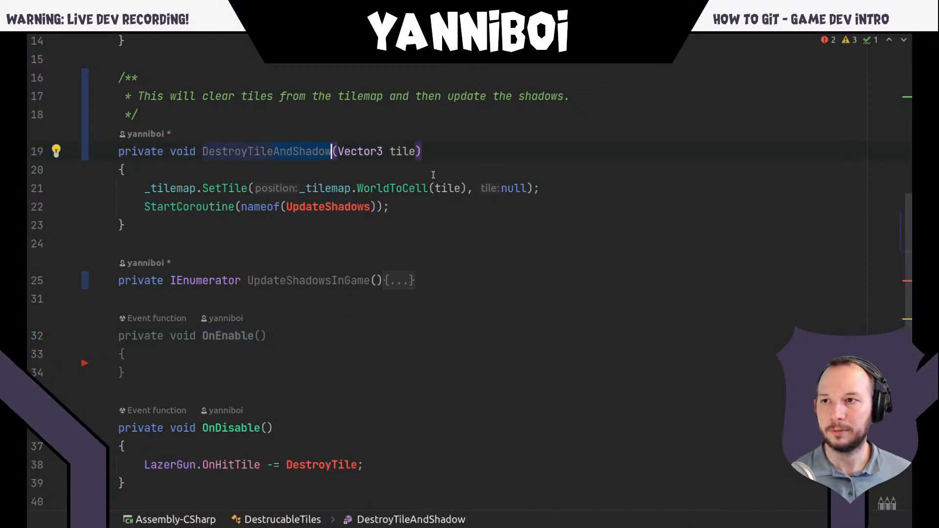
pyautogui.press('BackSpace')
pyautogui.click(390, 167)
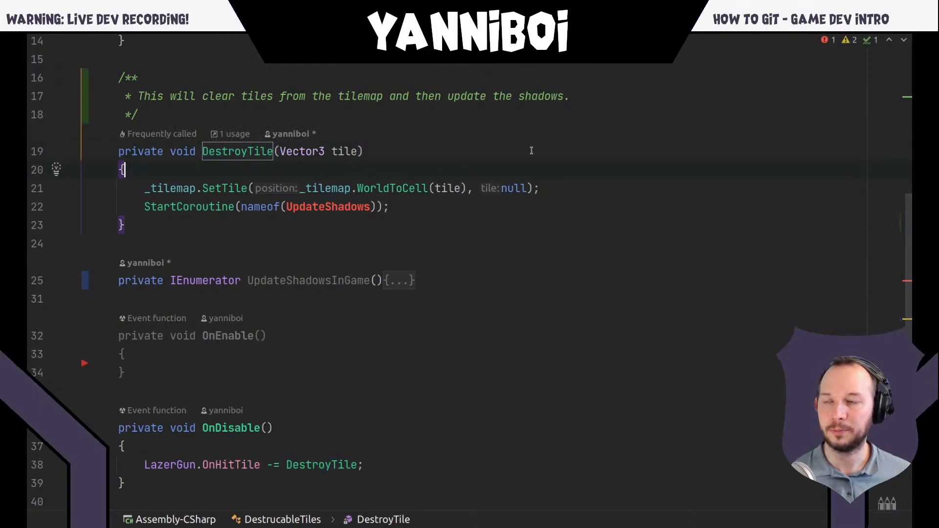
# - Switch back to the terminal, quit the open diff, clear the screen, and run git diff again
pyautogui.press('super')
pyautogui.click(753, 422)
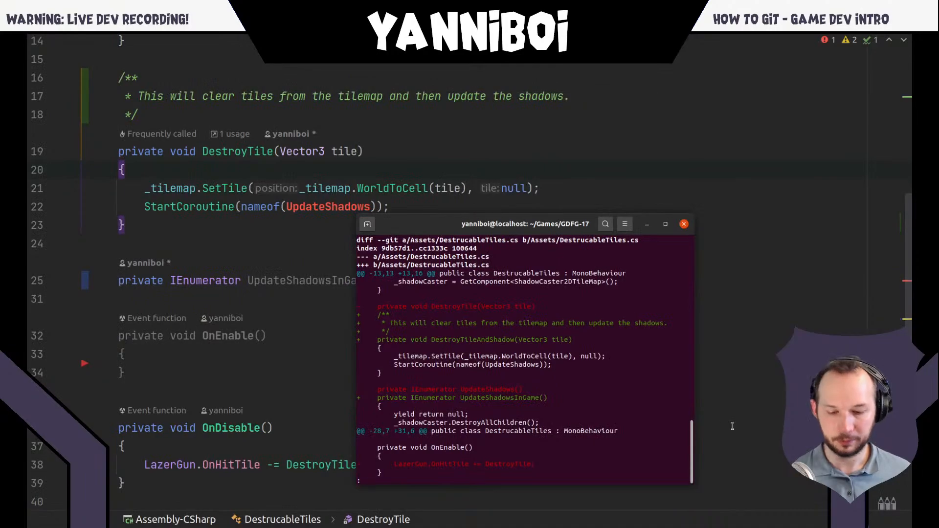
pyautogui.write('qclear')
pyautogui.press('Return')
pyautogui.write('git diff')
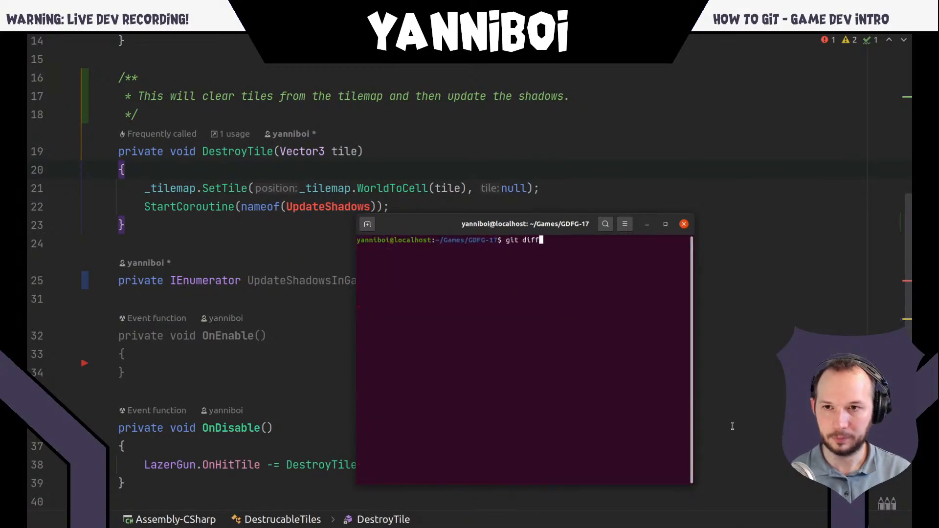
pyautogui.press('Return')
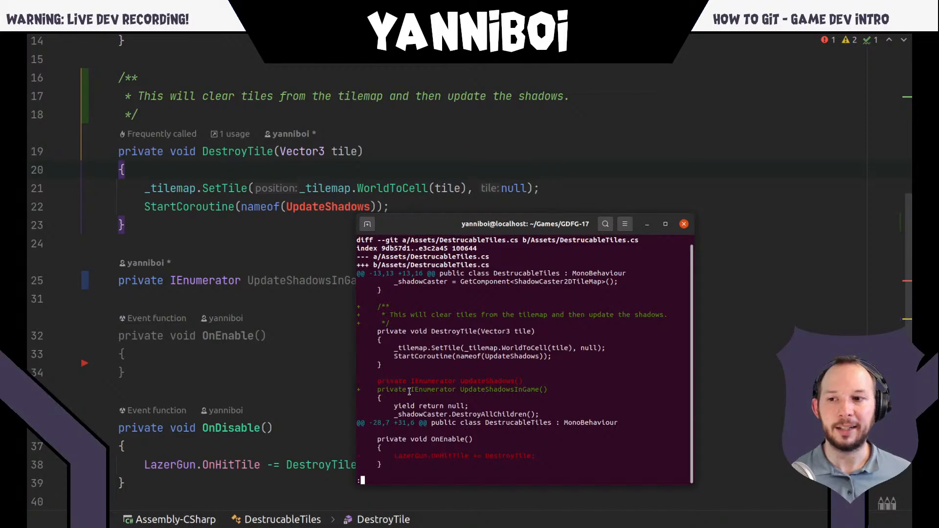
# - Examine the diff by highlighting the replaced UpdateShadows declaration, the added "InGame" and the removed LazerGun line, then quit it
pyautogui.tripleClick(386, 382)
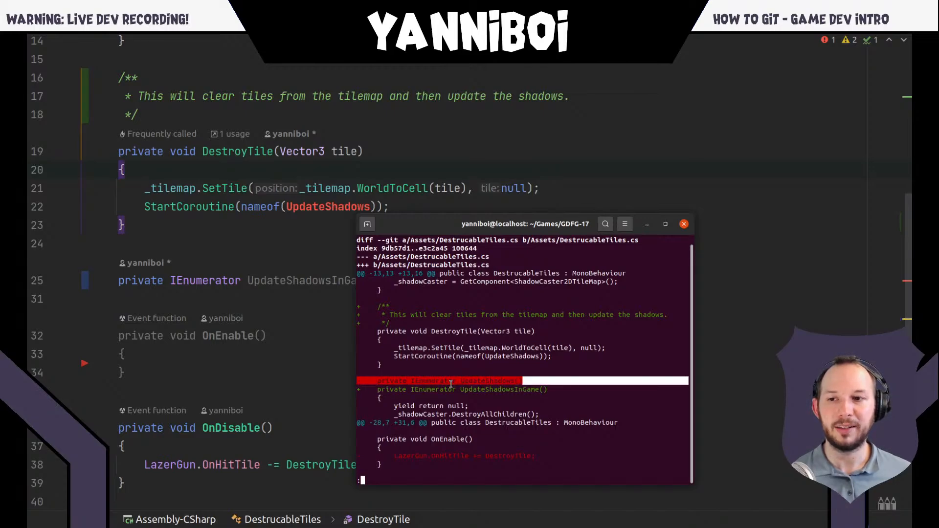
pyautogui.tripleClick(436, 390)
pyautogui.click(474, 405)
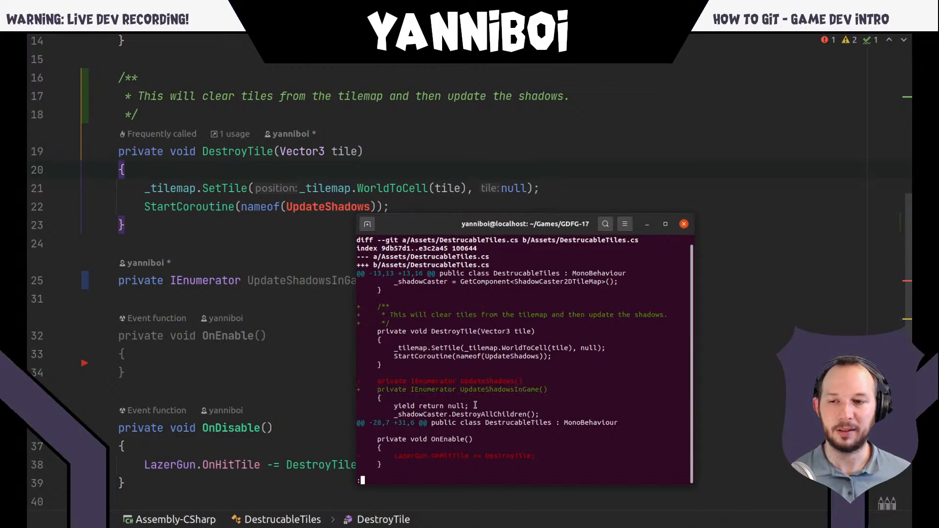
pyautogui.moveTo(513, 390); pyautogui.dragTo(539, 391)
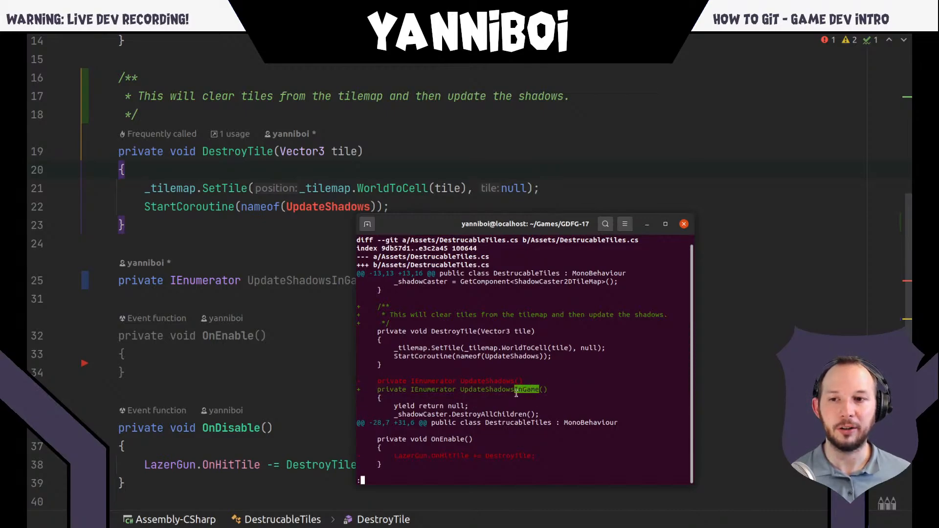
pyautogui.click(458, 393)
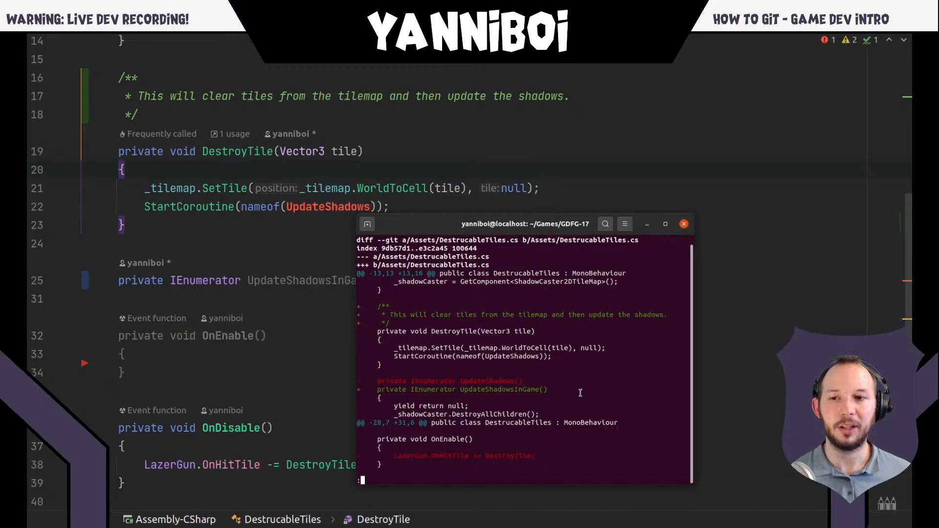
pyautogui.moveTo(367, 382); pyautogui.dragTo(556, 386)
pyautogui.click(471, 396)
pyautogui.click(446, 388)
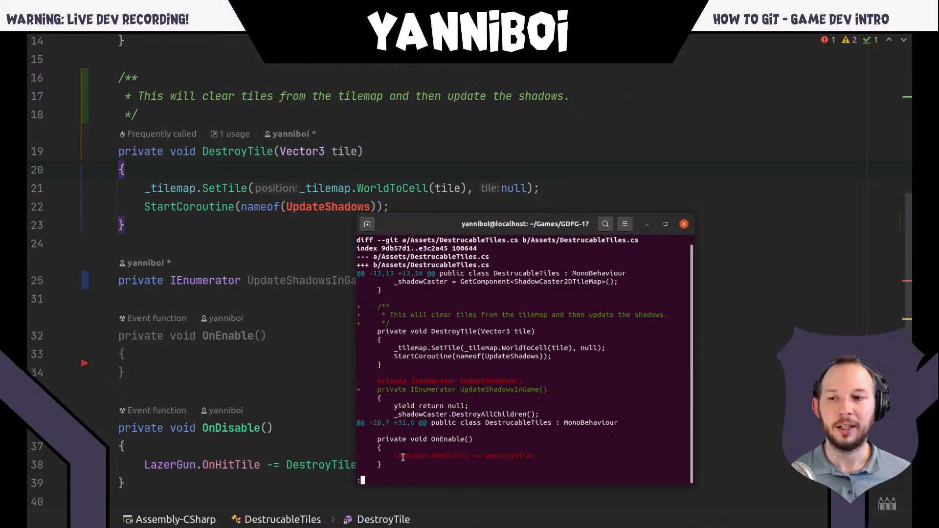
pyautogui.moveTo(389, 455); pyautogui.dragTo(536, 454)
pyautogui.click(510, 455)
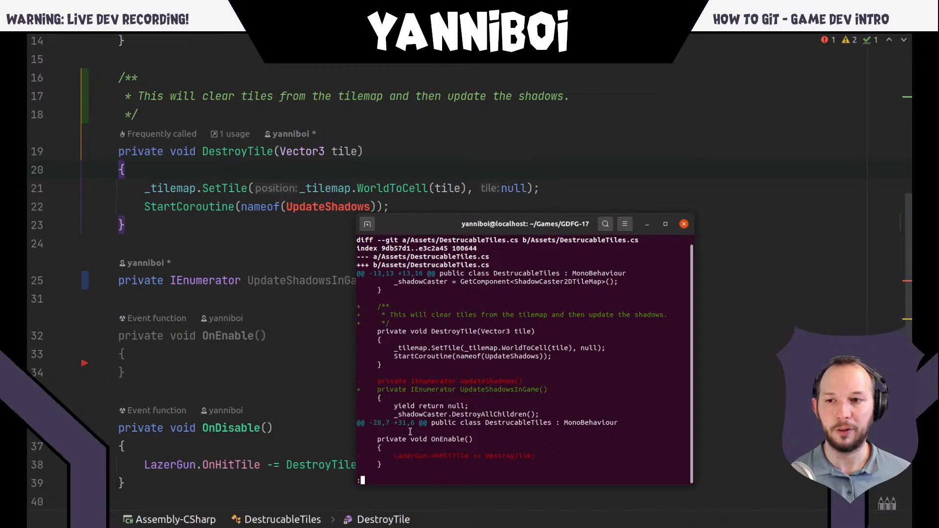
pyautogui.press('q')
# - Return to Rider and roll back the deleted OnEnable line and the UpdateShadowsInGame rename from their change markers
pyautogui.click(234, 320)
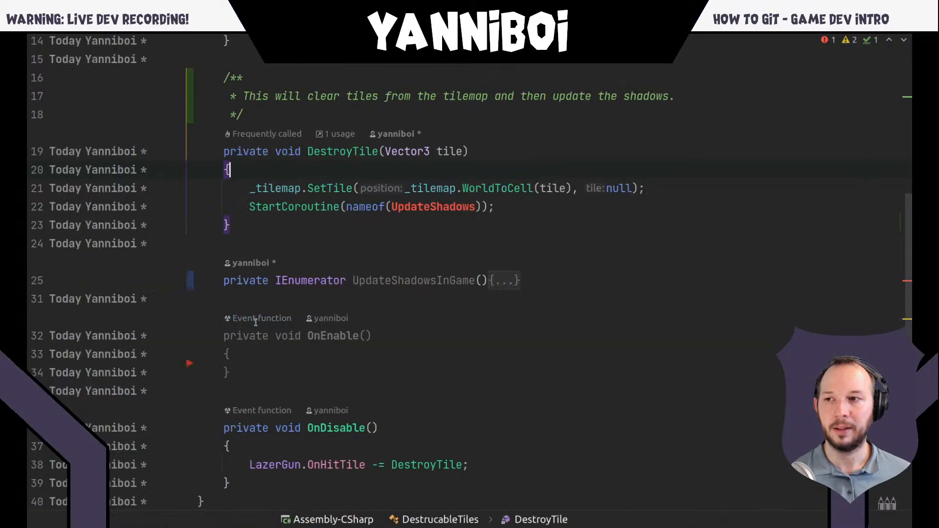
pyautogui.click(280, 353)
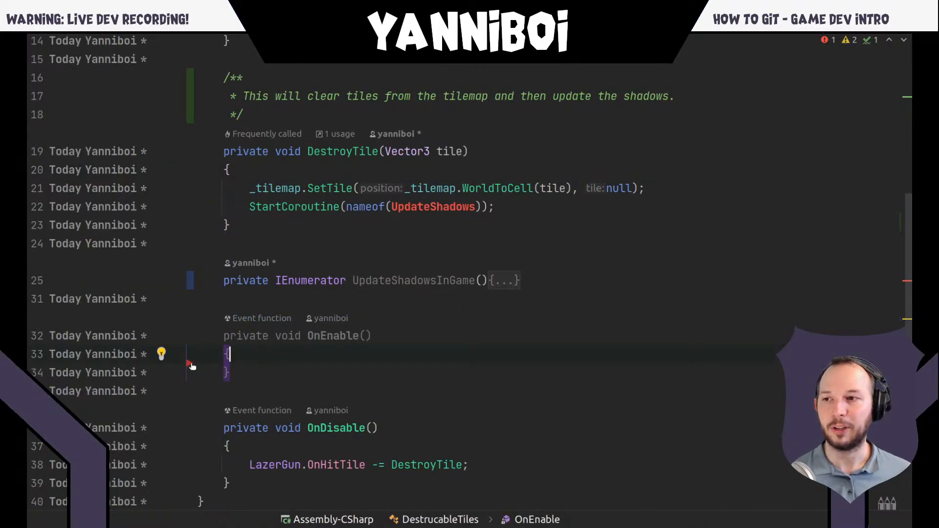
pyautogui.click(190, 364)
pyautogui.click(245, 373)
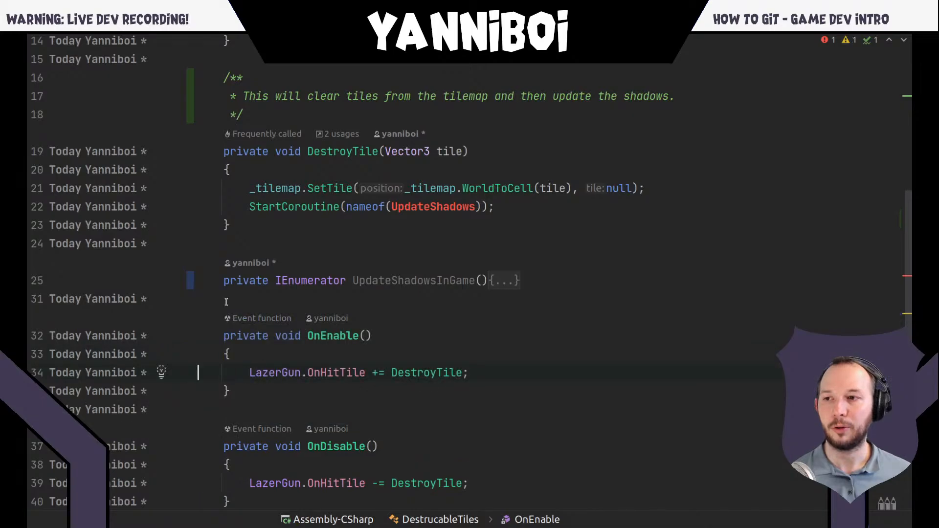
pyautogui.click(192, 284)
pyautogui.click(244, 299)
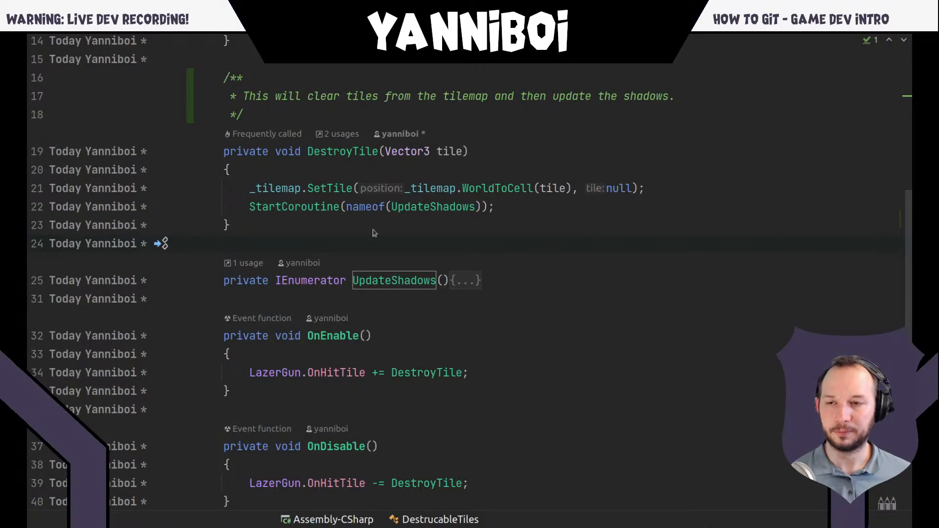
# - Switch to the terminal, run git diff, and rerun it on a cleared screen to show the remaining comment change
pyautogui.hotkey('alt', 'Tab')
pyautogui.write('git diff')
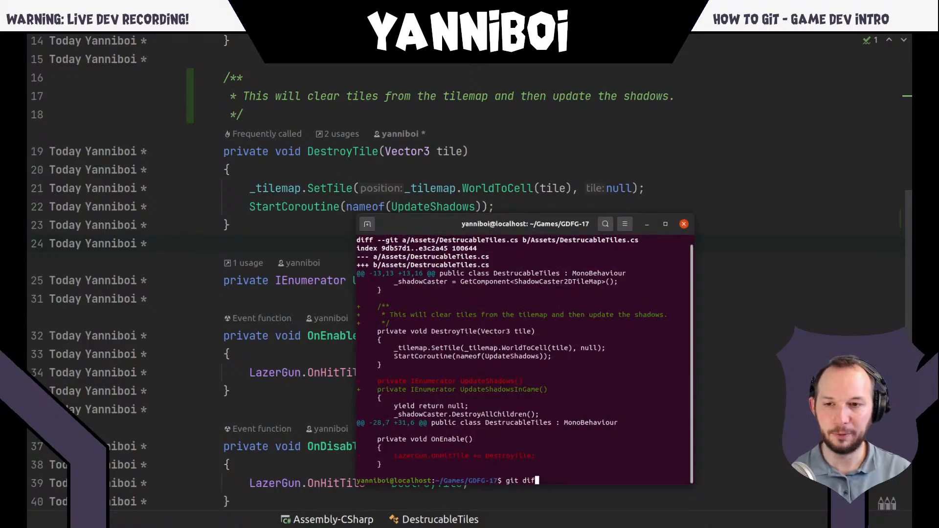
pyautogui.press('Return')
pyautogui.write('clea')
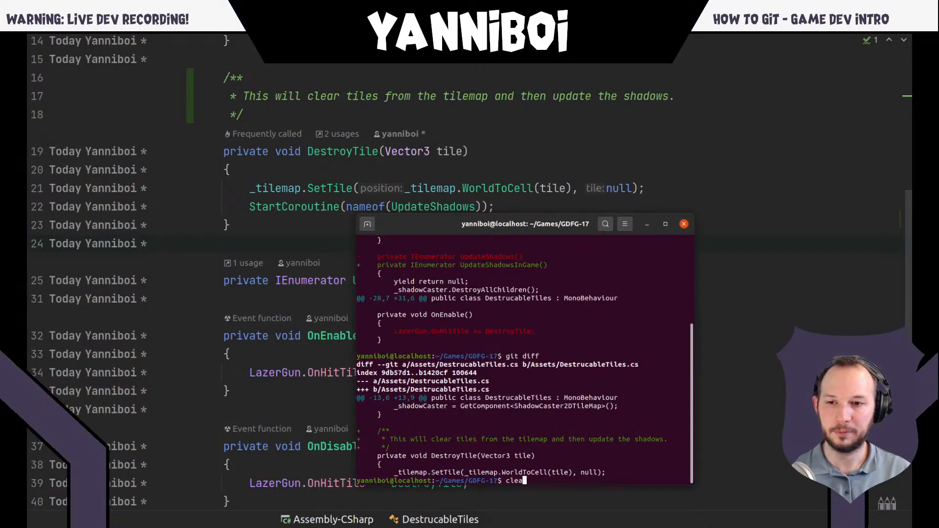
pyautogui.write('r')
pyautogui.press('Return')
pyautogui.press('Up')
pyautogui.press('Up')
pyautogui.press('Return')
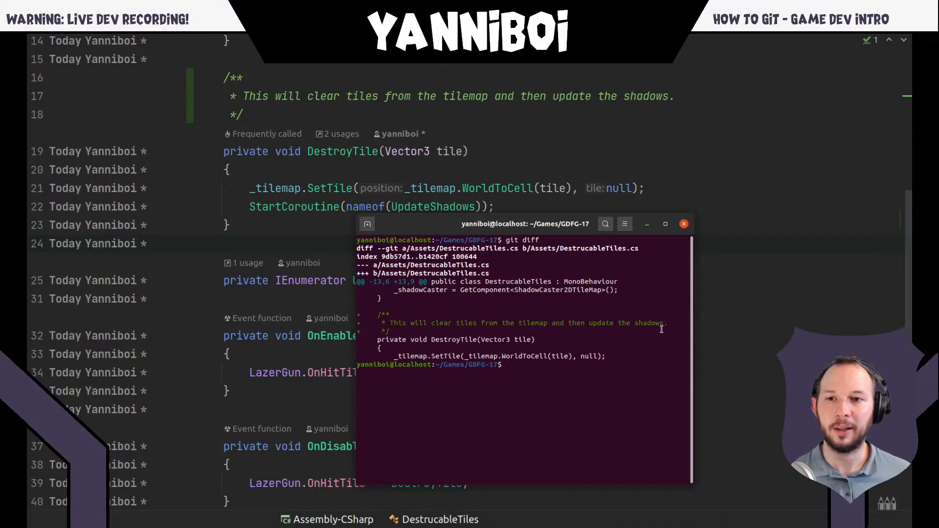
# - Run git status to check the unstaged changes, and stage everything with "git add ."
pyautogui.write('git st')
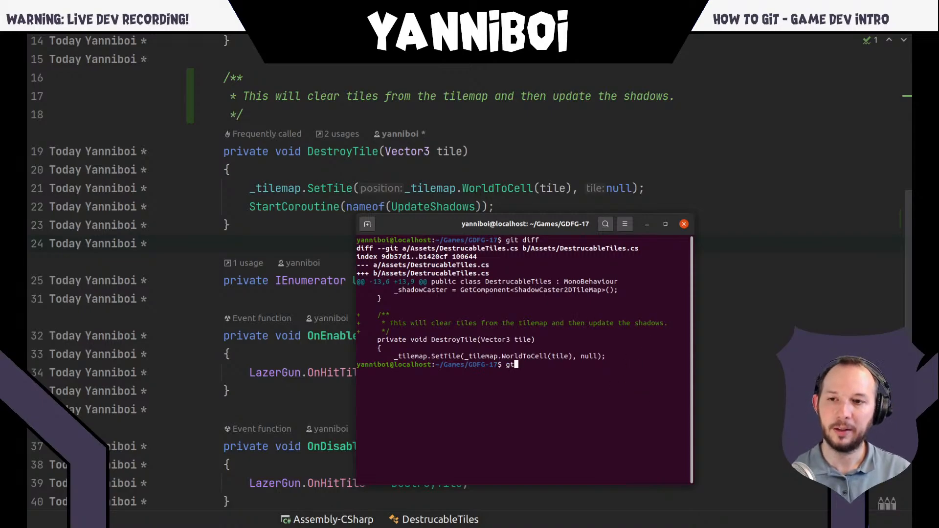
pyautogui.write('atus')
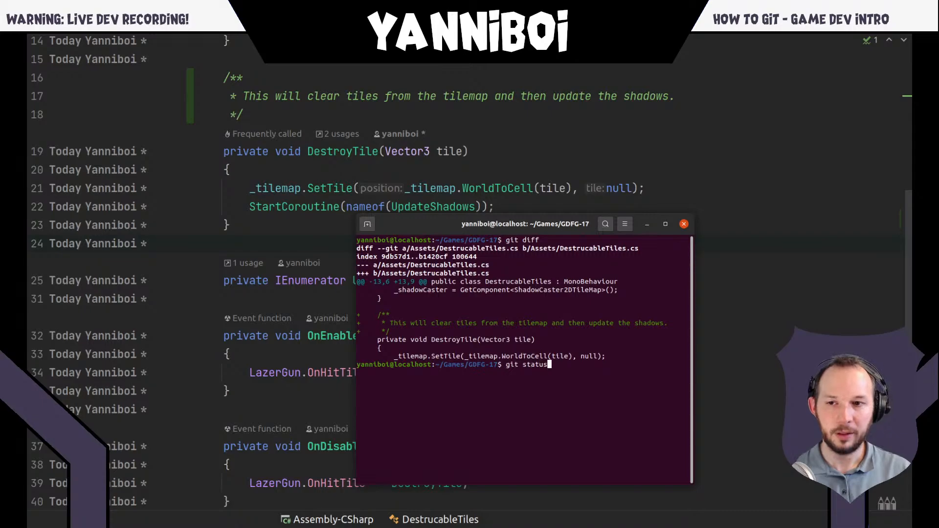
pyautogui.press('Return')
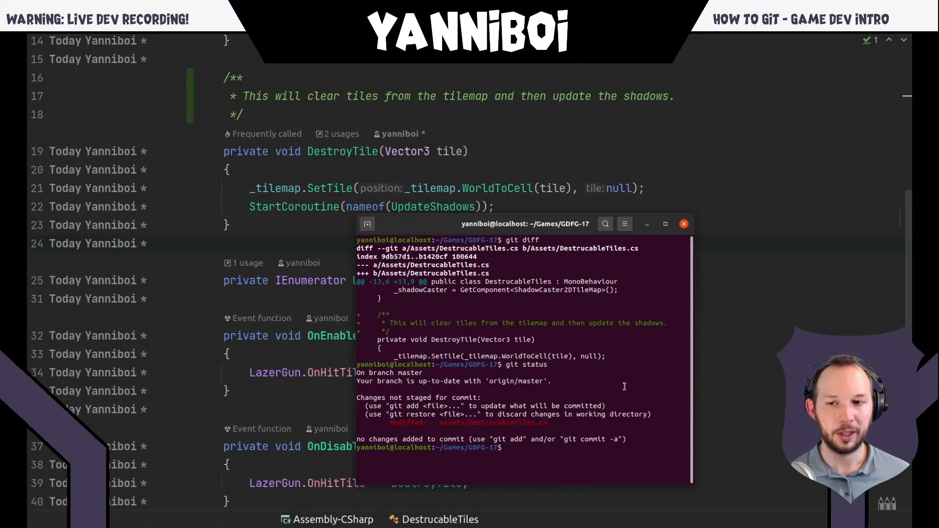
pyautogui.write('git add .')
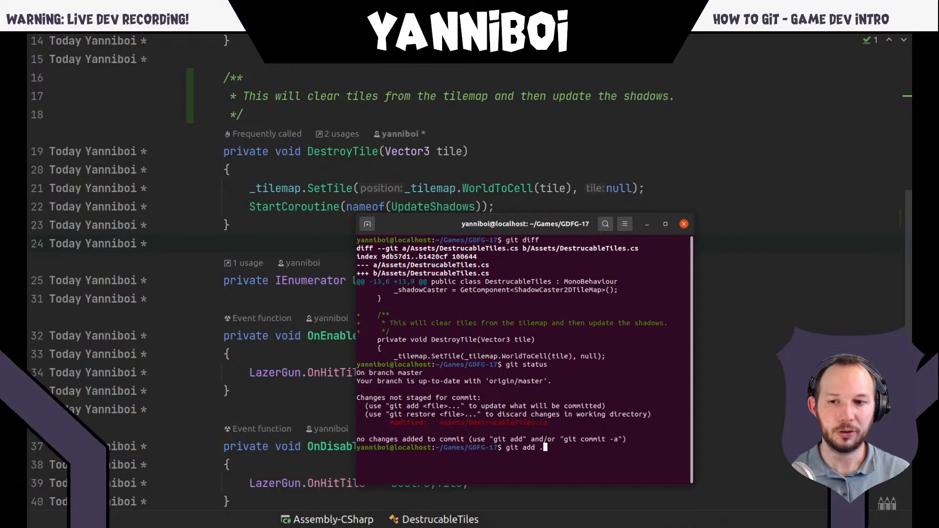
pyautogui.press('Return')
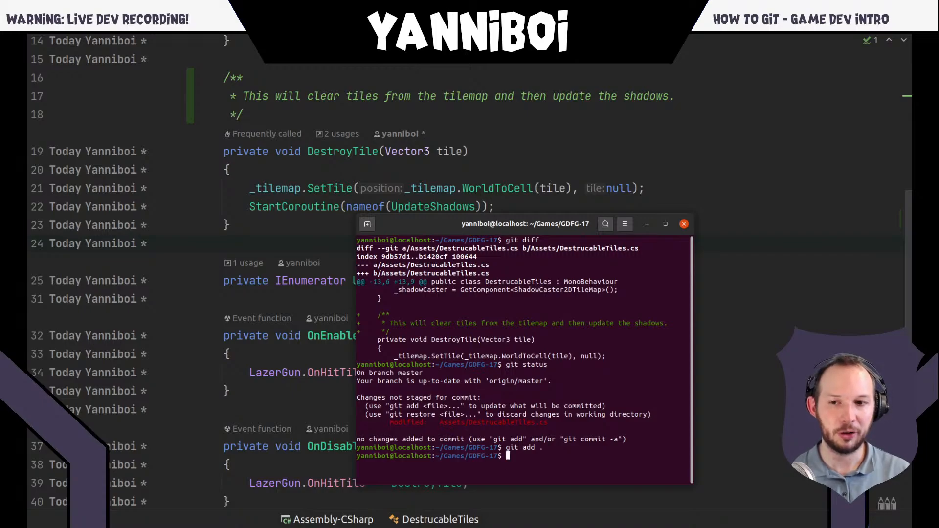
# - Run git status again and highlight the staged file's path and its "modified" label
pyautogui.write('git status')
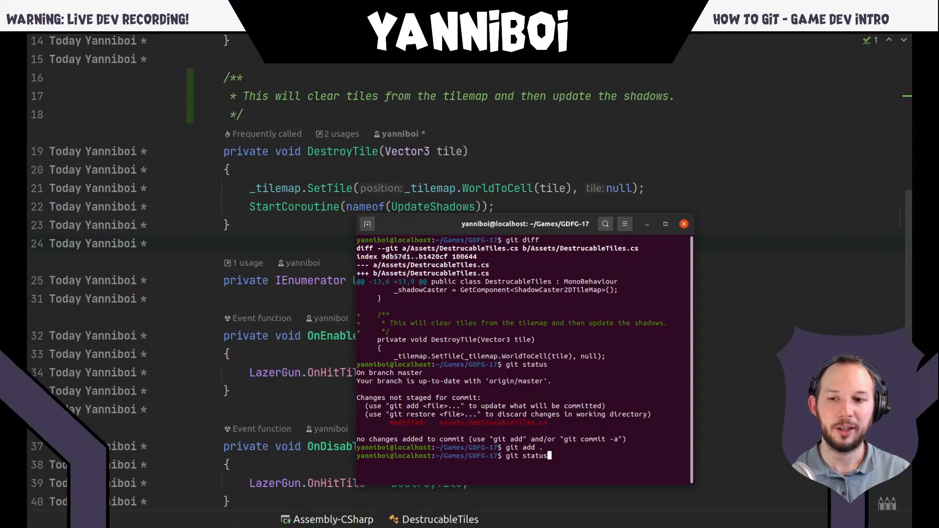
pyautogui.press('Return')
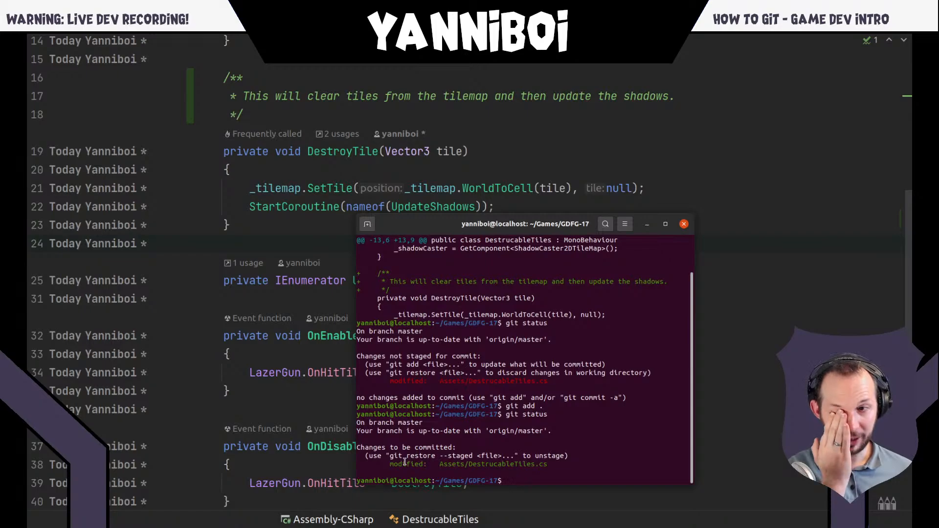
pyautogui.doubleClick(461, 463)
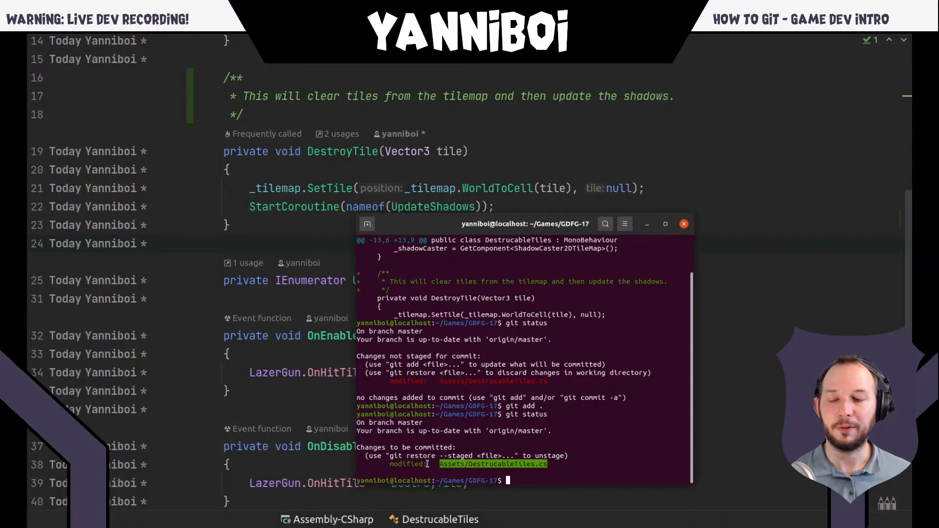
pyautogui.click(414, 465)
pyautogui.doubleClick(411, 464)
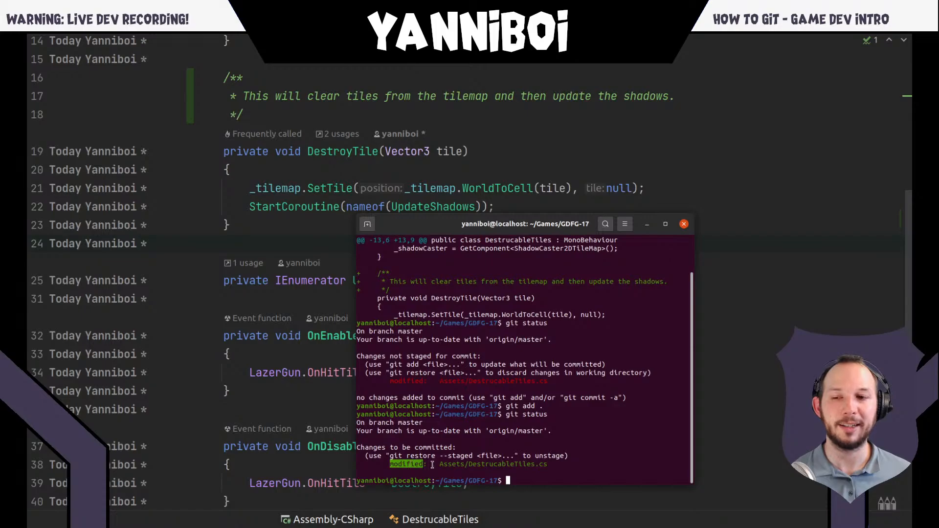
pyautogui.click(400, 464)
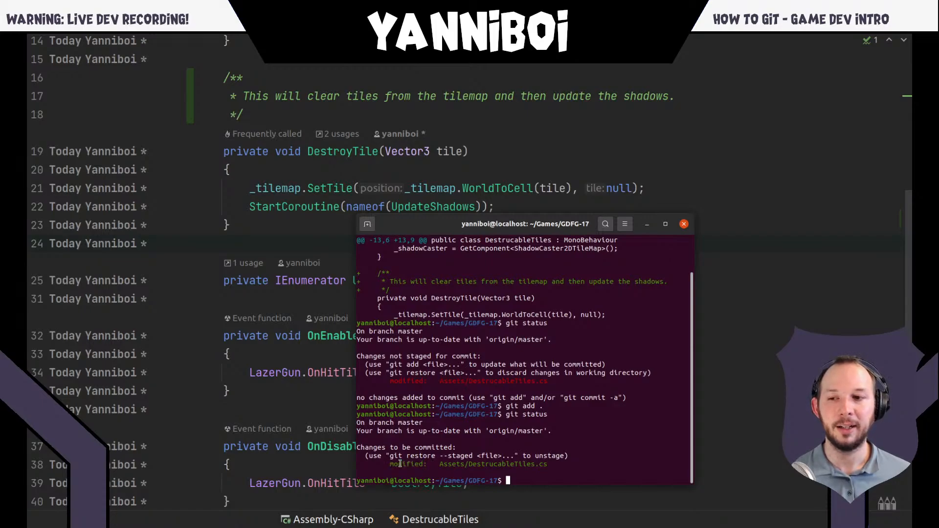
# - Commit the staged change in the terminal with git commit -m and the message "Added comment to script"
pyautogui.doubleClick(397, 462)
pyautogui.click(405, 464)
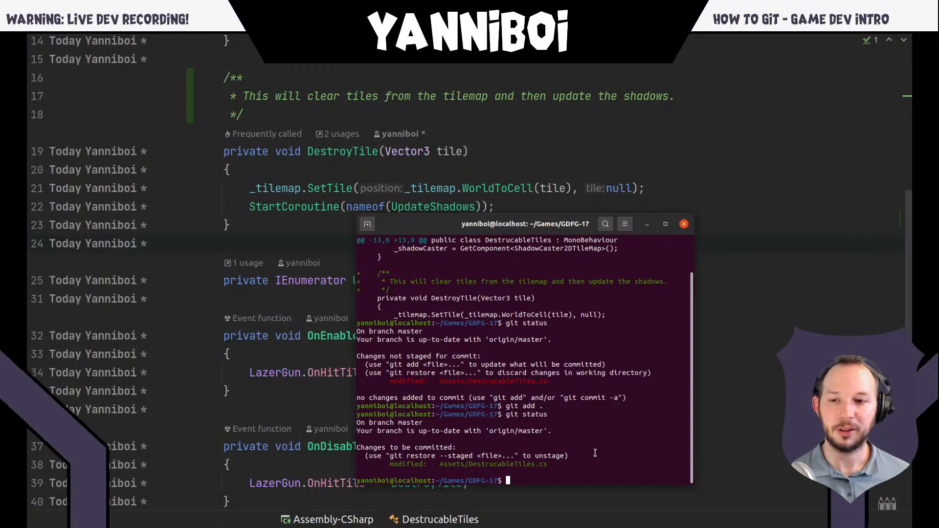
pyautogui.write('git ')
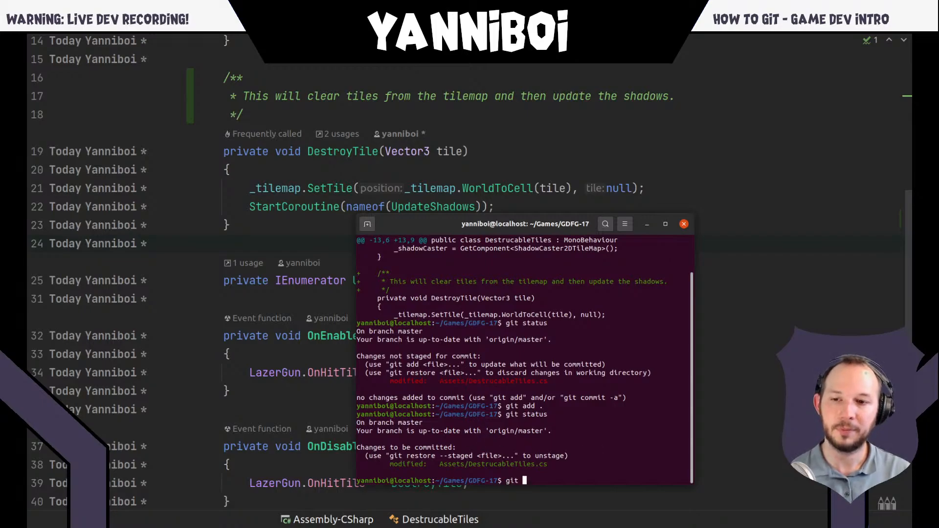
pyautogui.write('commit -m "')
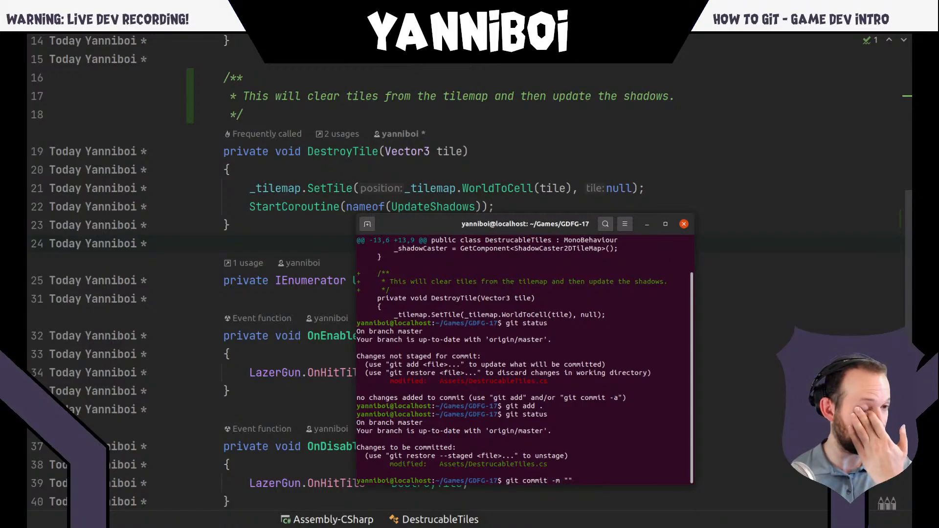
pyautogui.write('Added commen')
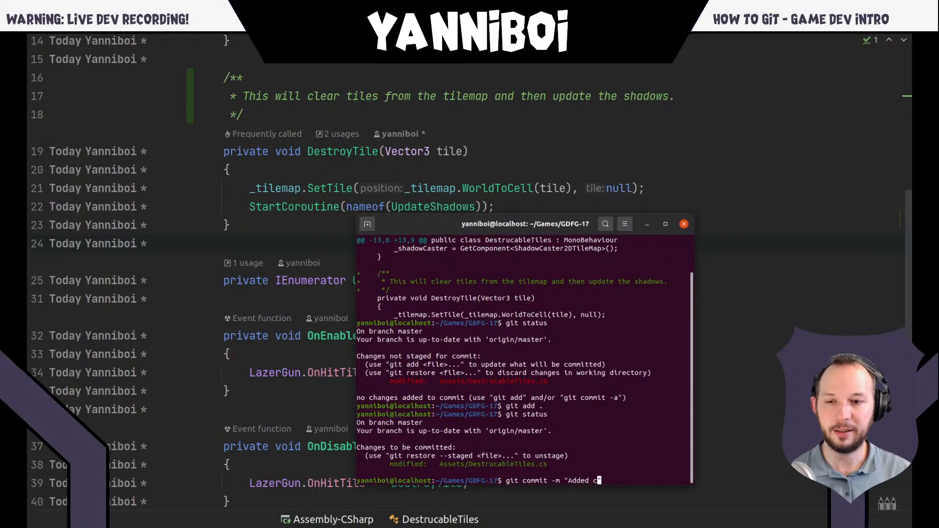
pyautogui.write('t to script')
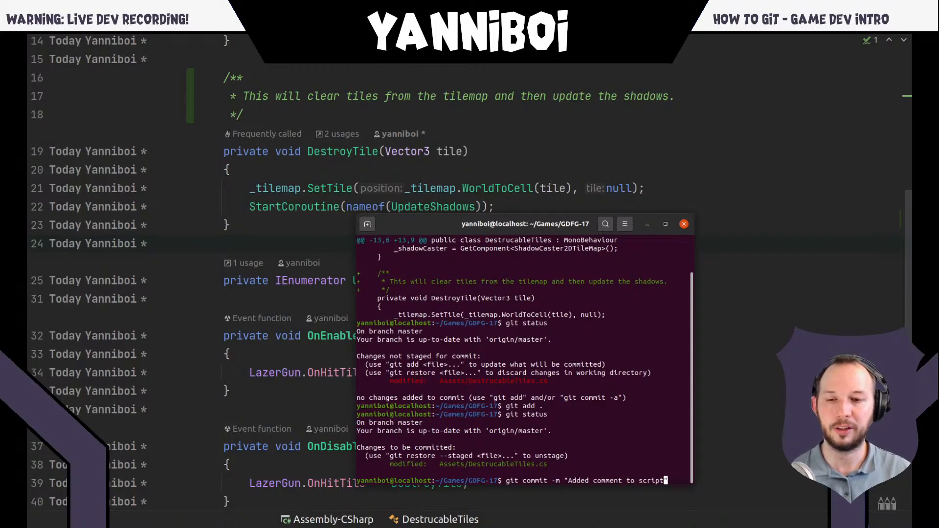
pyautogui.write('"')
pyautogui.press('Return')
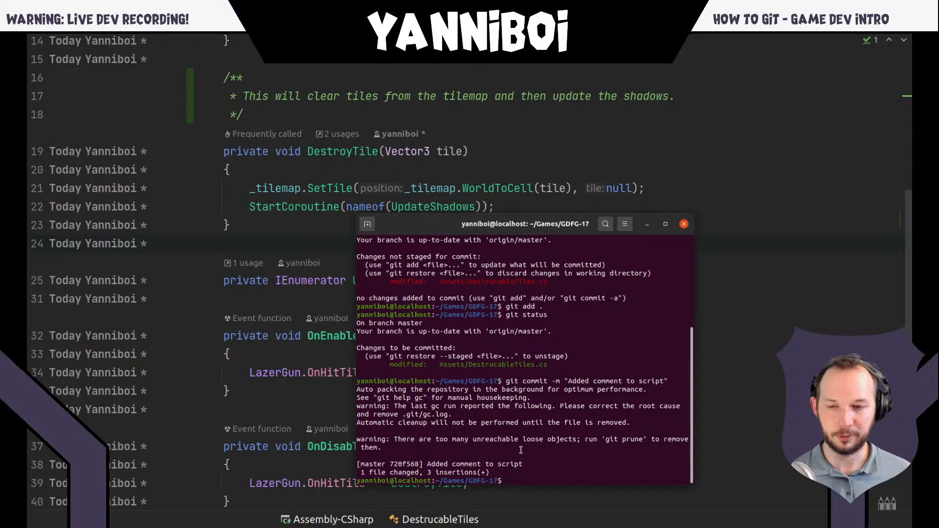
# - Run git status after the commit and highlight "origin/master" in the branch comparison line
pyautogui.write('git status')
pyautogui.press('Return')
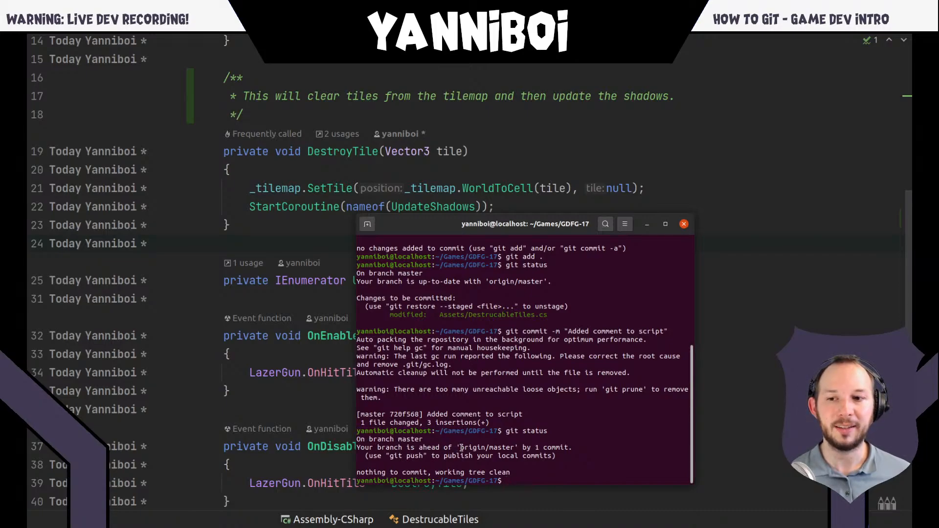
pyautogui.doubleClick(479, 447)
pyautogui.click(554, 453)
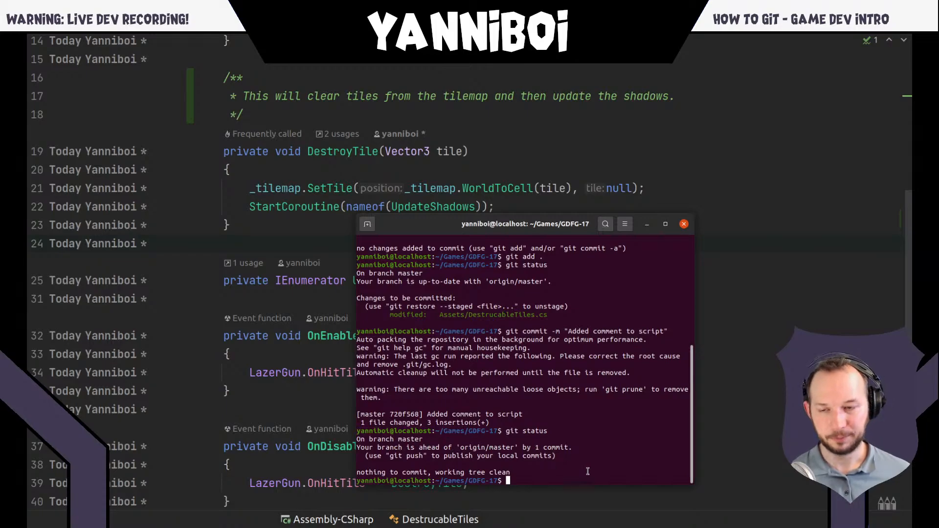
# - Switch to the browser's GitHub page for DestrucableTiles.cs and reload it to check the code above DestroyTile
pyautogui.hotkey('alt', 'Tab')
pyautogui.hotkey('alt', 'Tab')
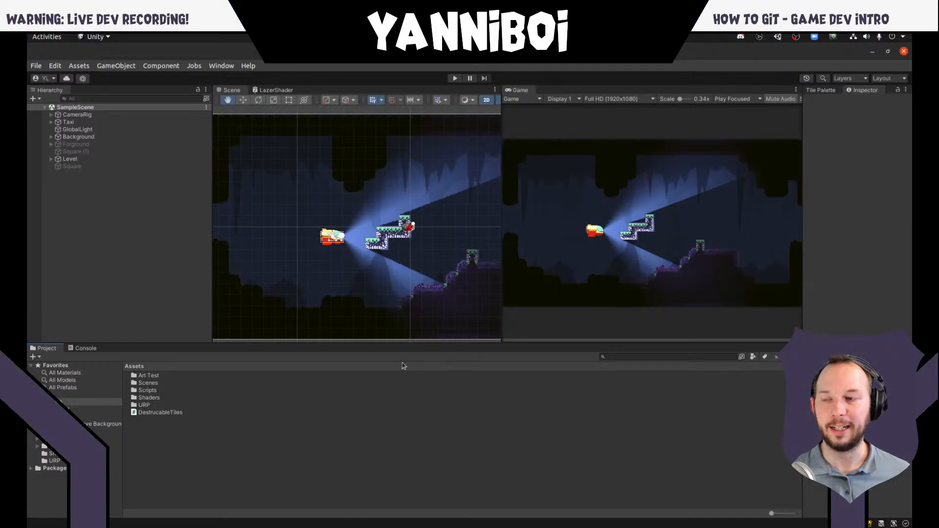
pyautogui.press('super')
pyautogui.click(233, 246)
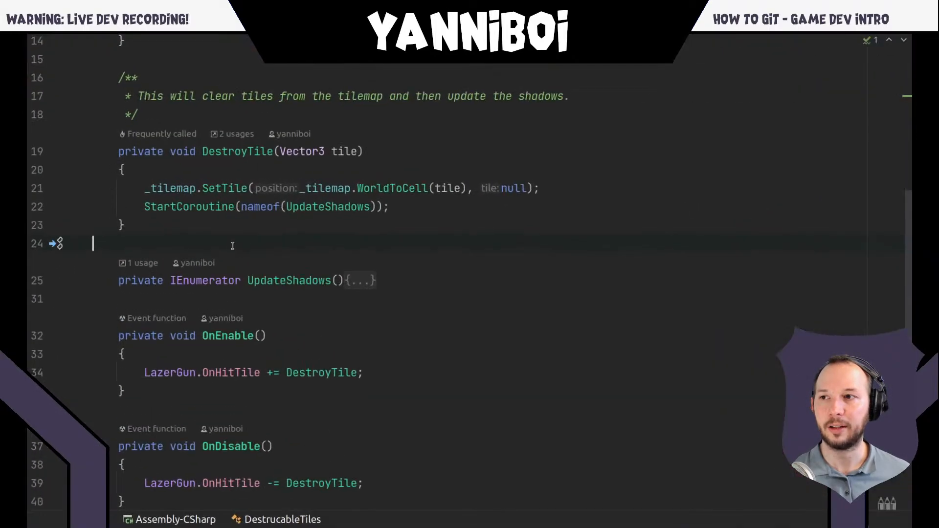
pyautogui.press('super')
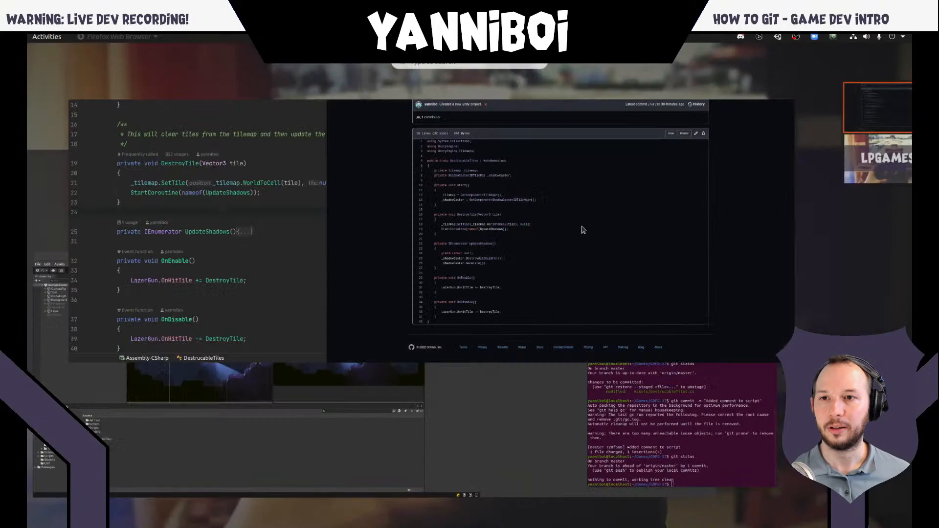
pyautogui.click(582, 230)
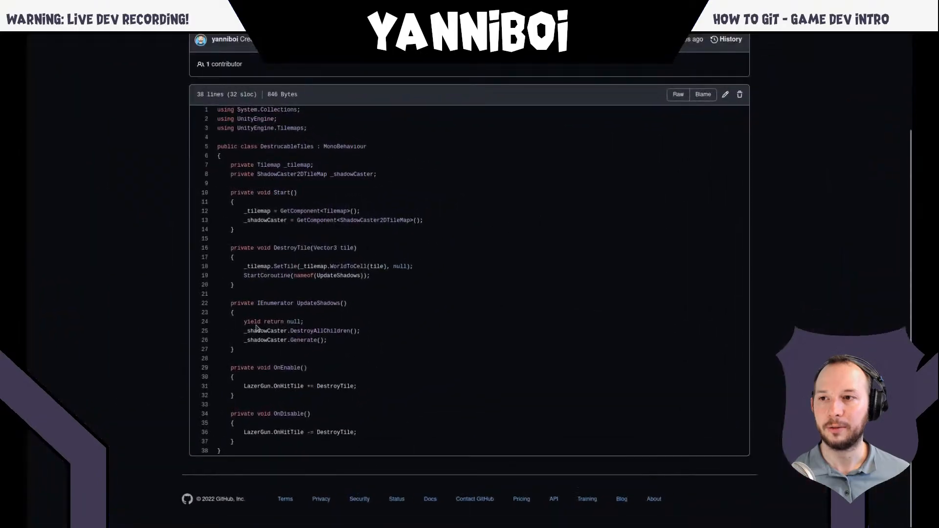
pyautogui.doubleClick(274, 243)
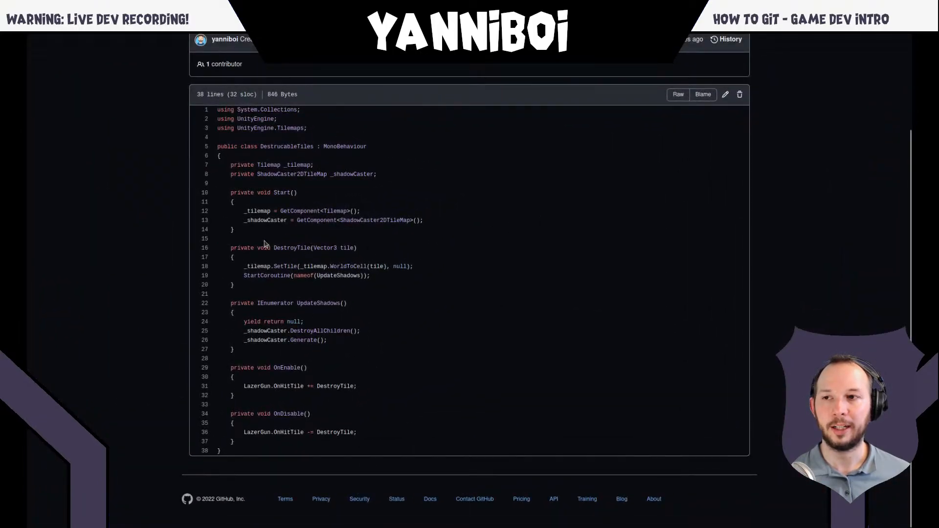
pyautogui.click(265, 242)
pyautogui.press('F5')
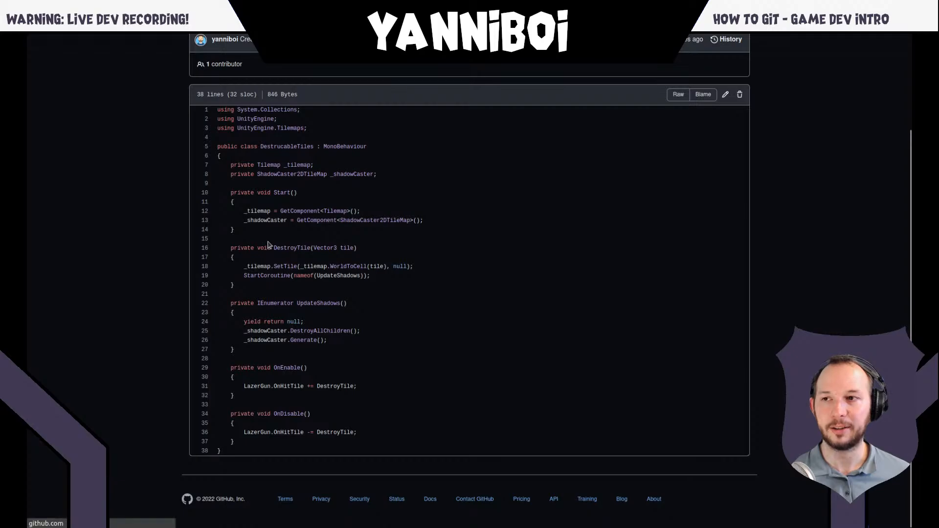
# - Switch back to the terminal and publish the local commit to the remote repository with "git push"
pyautogui.hotkey('alt', 'Tab')
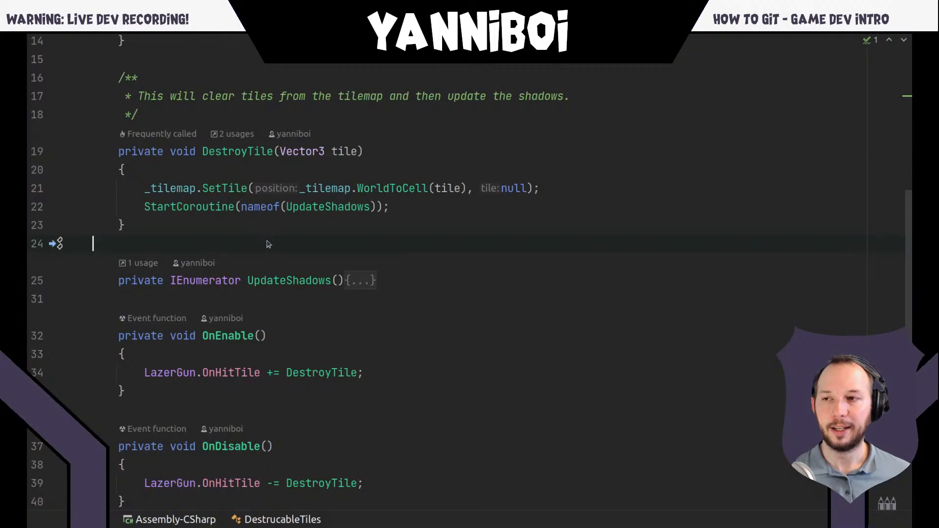
pyautogui.hotkey('alt', 'Tab')
pyautogui.hotkey('alt', 'Tab')
pyautogui.hotkey('alt', 'Tab')
pyautogui.click(289, 283)
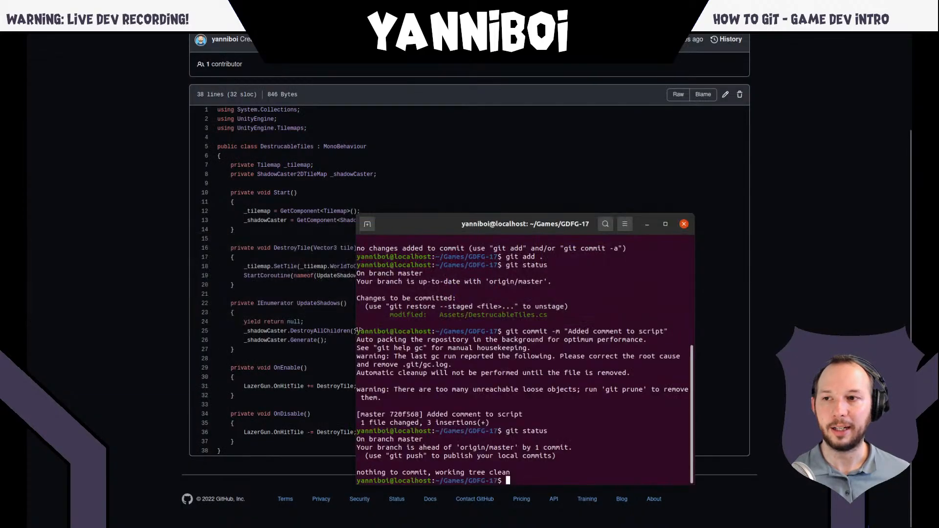
pyautogui.write('git ')
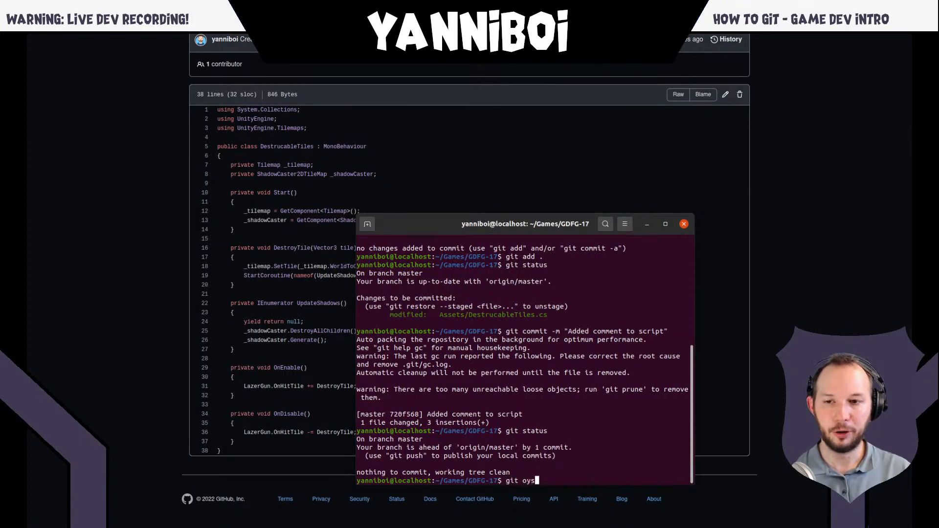
pyautogui.write('push')
pyautogui.press('Return')
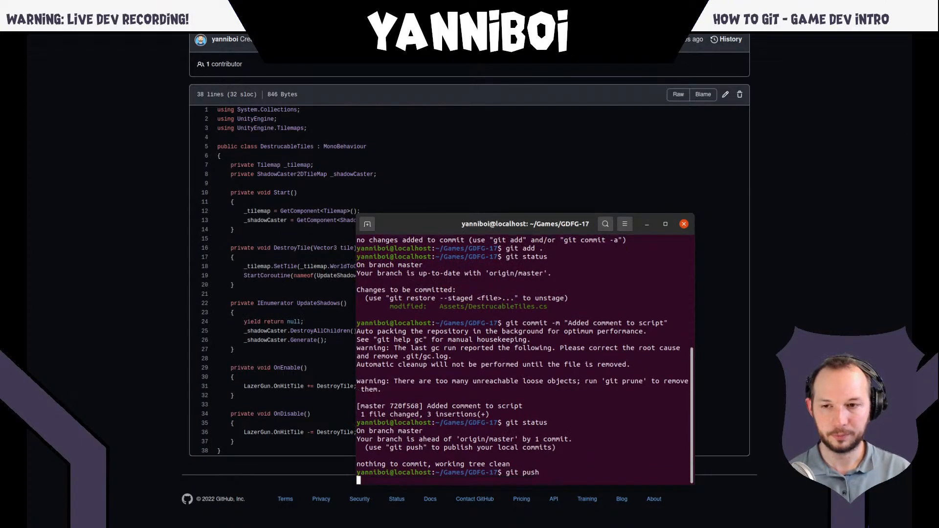
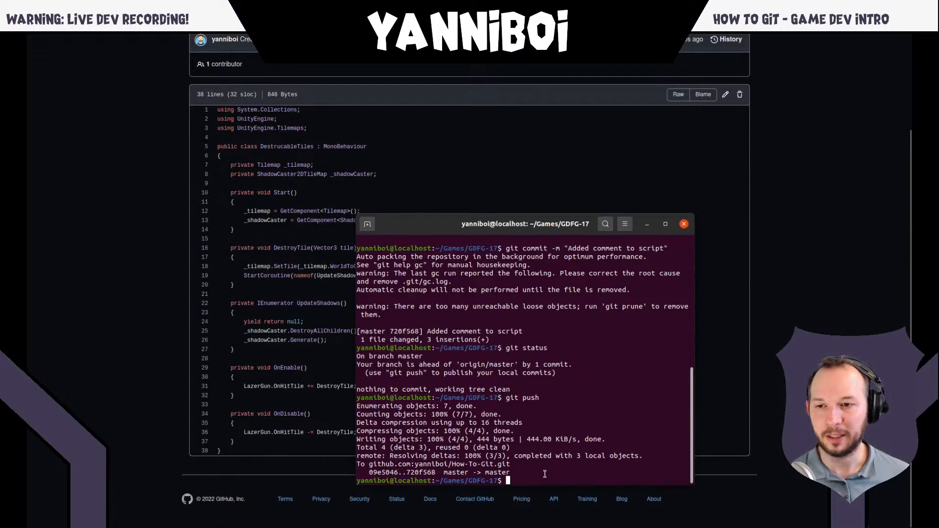
# - Reload the DestrucableTiles.cs page on GitHub to check the pushed comment, and return to the Assets folder
pyautogui.click(351, 363)
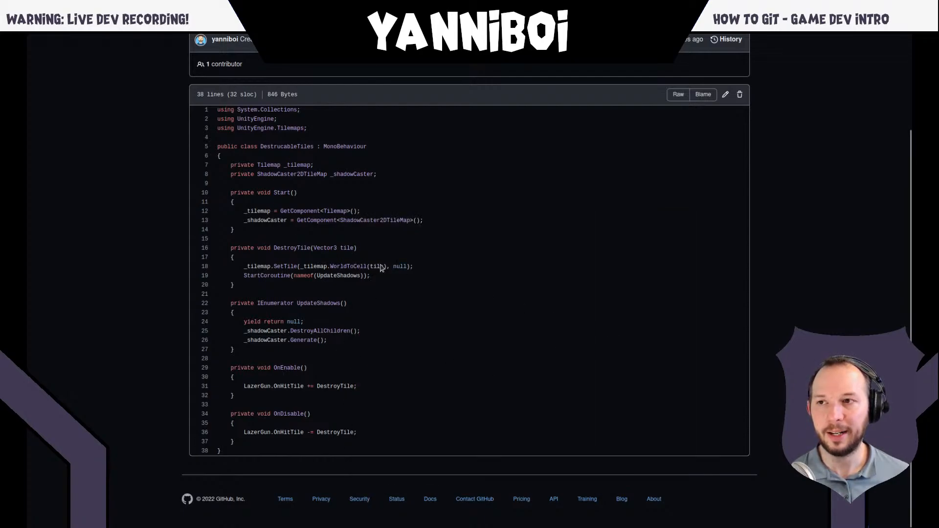
pyautogui.press('F5')
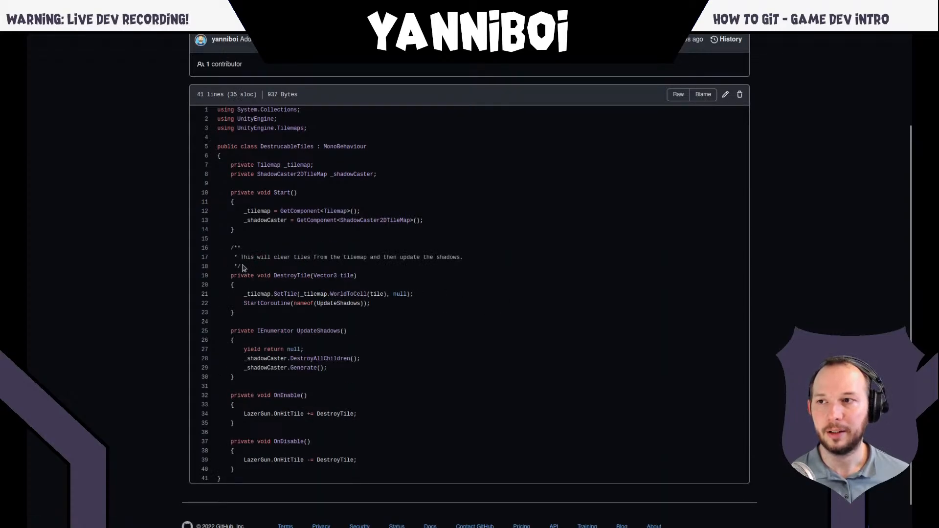
pyautogui.moveTo(242, 267); pyautogui.dragTo(218, 253)
pyautogui.click(265, 255)
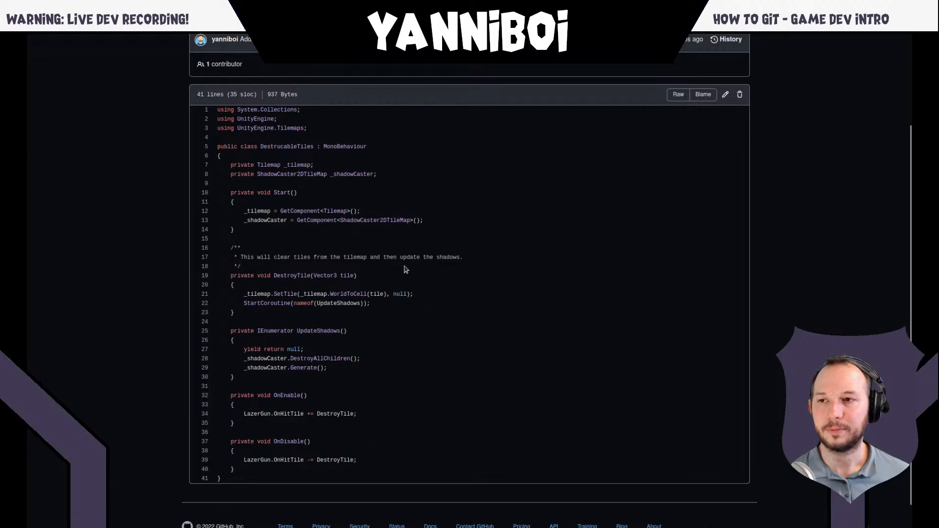
pyautogui.hotkey('alt', 'Left')
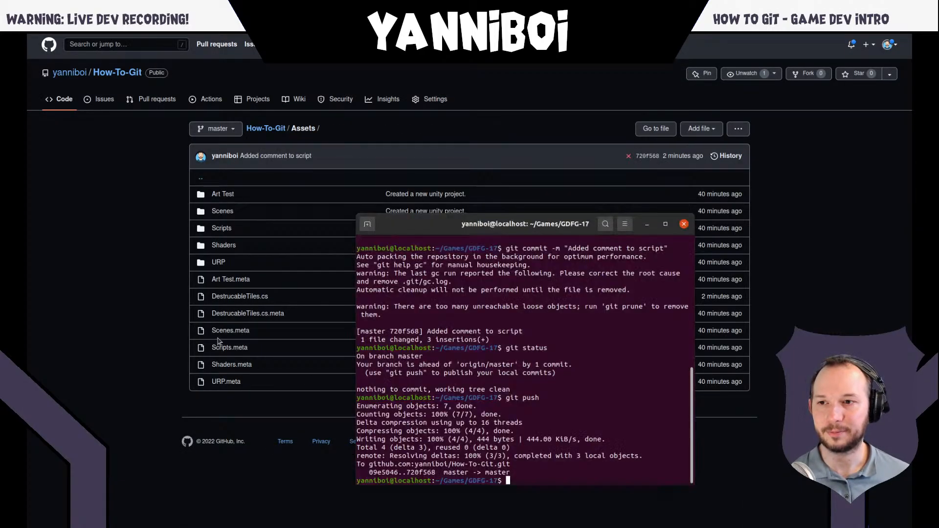
# - Switch to the terminal and run git status to check the GDFG-17 repository against origin/master
pyautogui.hotkey('alt', 'Tab')
pyautogui.write('git status')
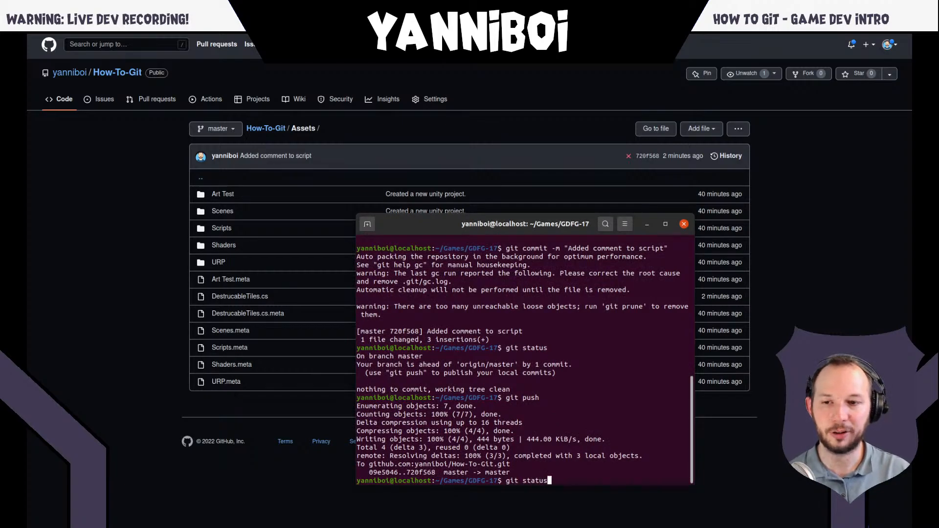
pyautogui.press('Return')
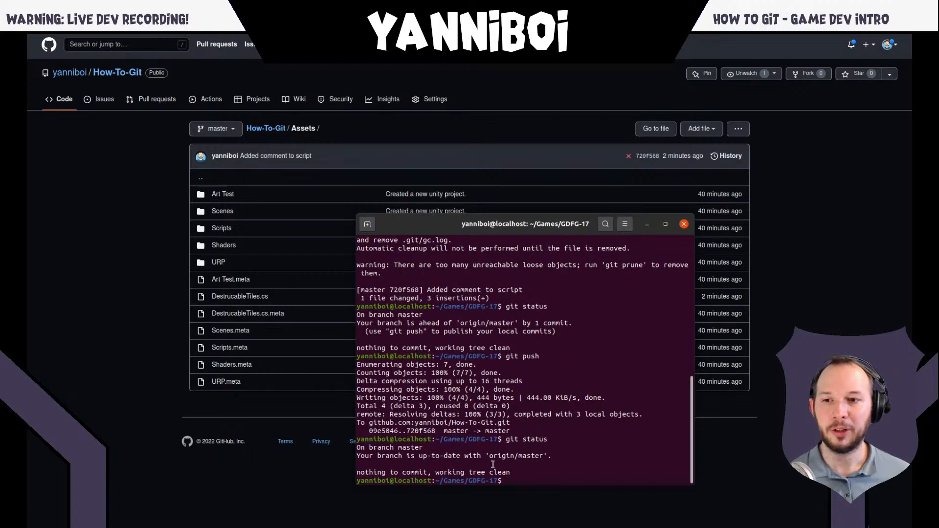
pyautogui.tripleClick(521, 455)
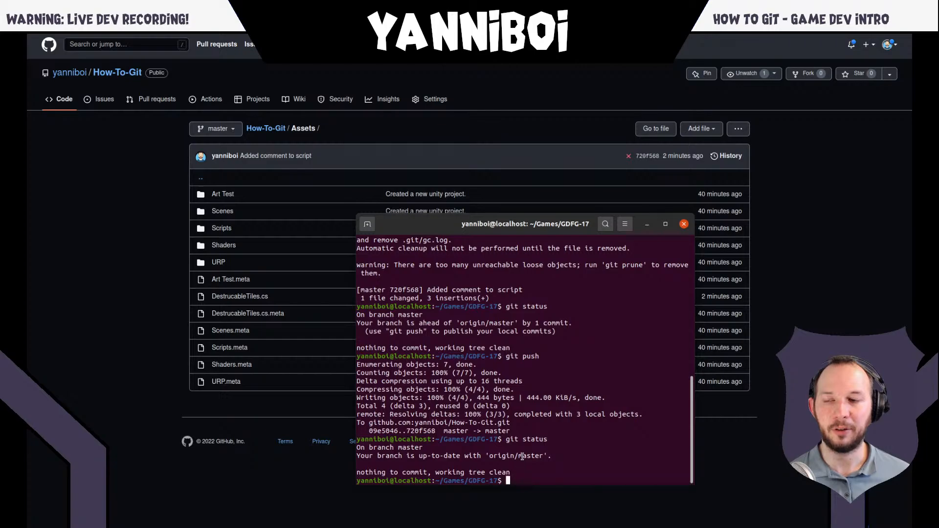
pyautogui.click(161, 406)
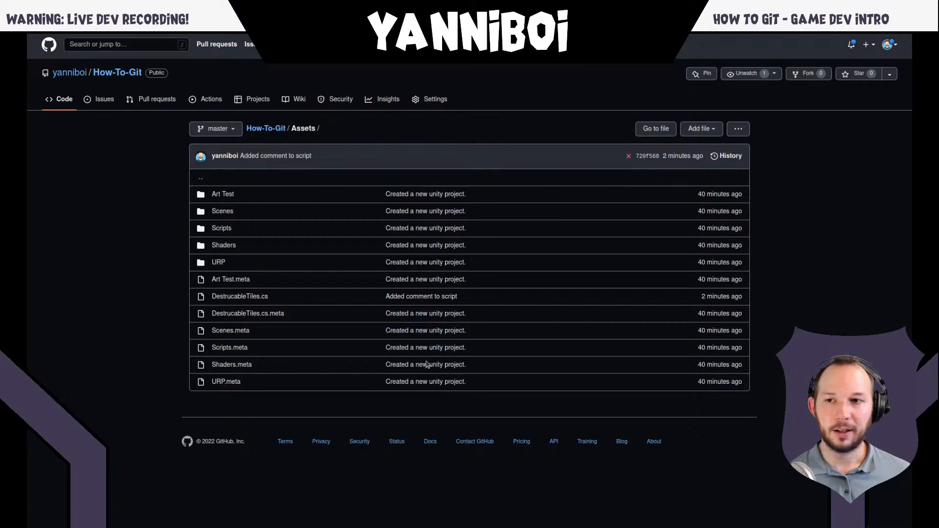
pyautogui.press('super')
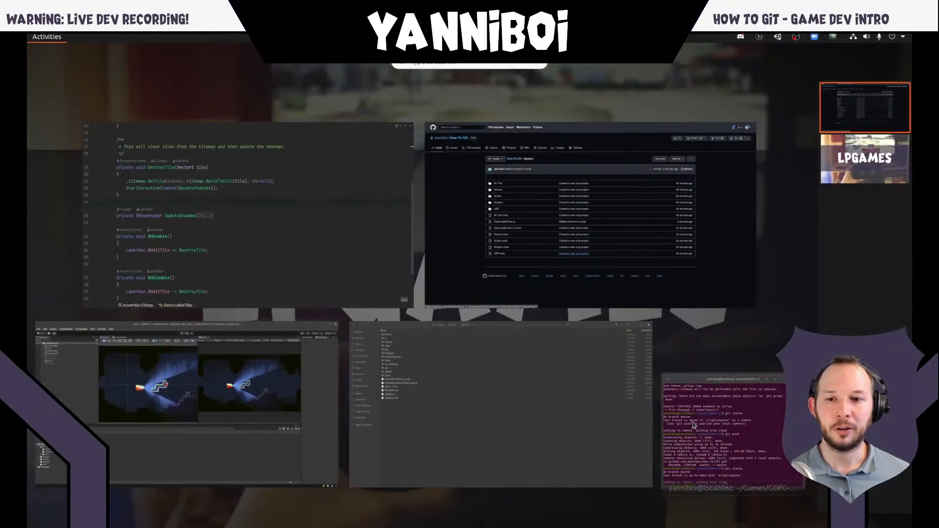
pyautogui.click(694, 425)
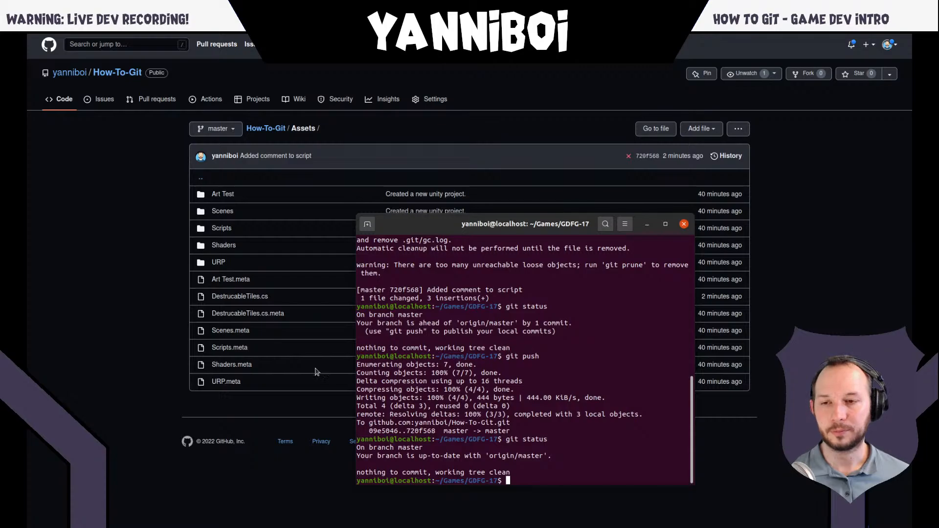
pyautogui.click(177, 393)
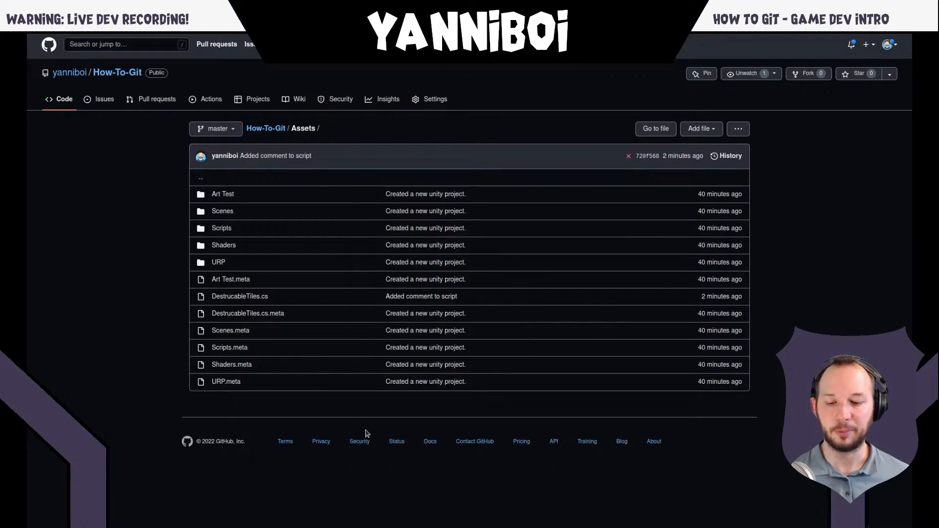
# - Search the web for "github desktop" in a new browser tab and open the official desktop.github.com page
pyautogui.hotkey('ctrl', 't')
pyautogui.write('git')
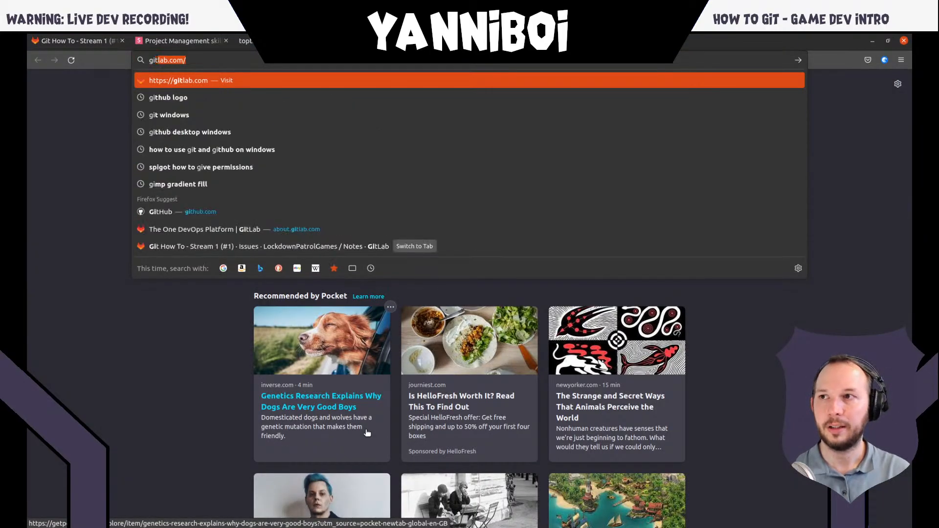
pyautogui.write('hub desktop')
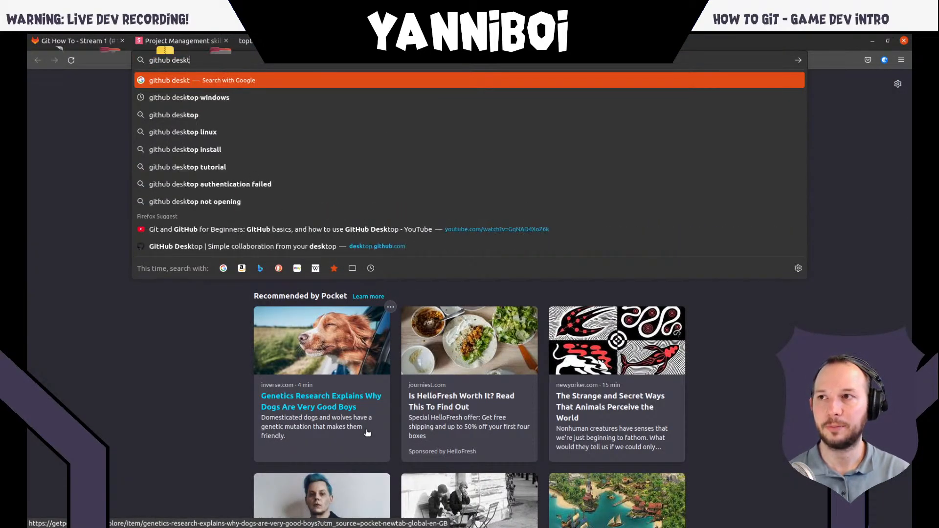
pyautogui.press('Return')
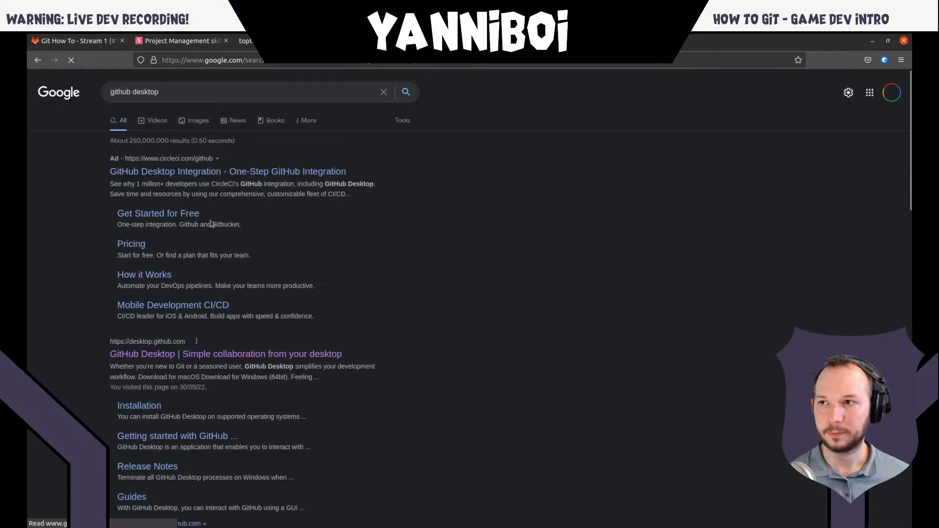
pyautogui.click(151, 354)
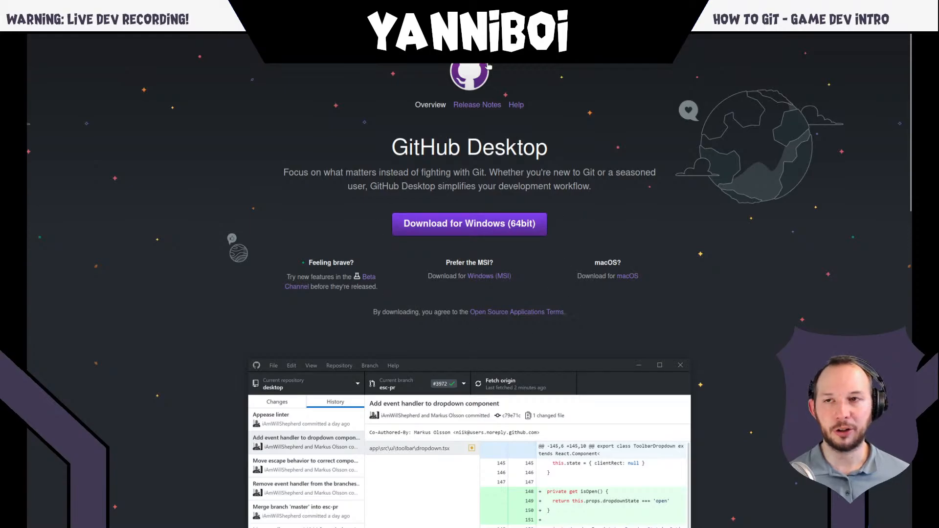
# - Find the installed GitHub Desktop application by searching for "github" and launch it
pyautogui.press('super')
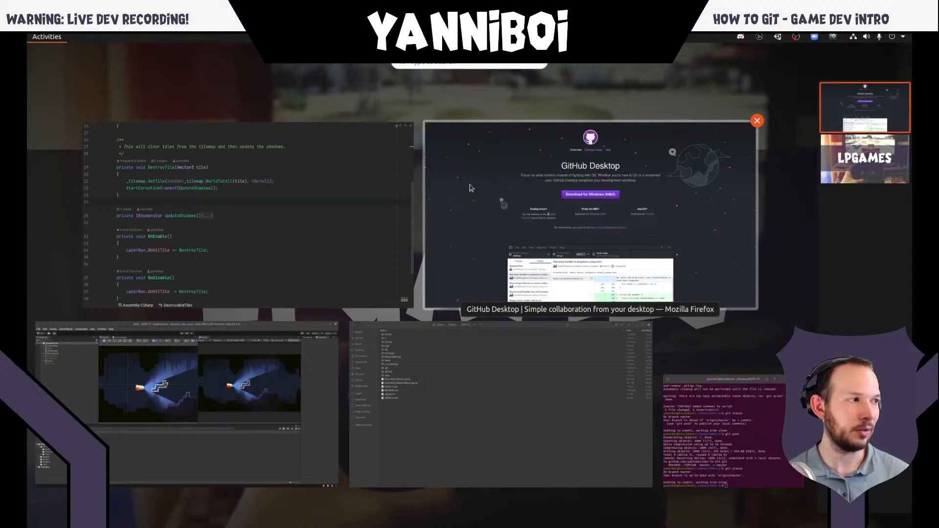
pyautogui.write('github')
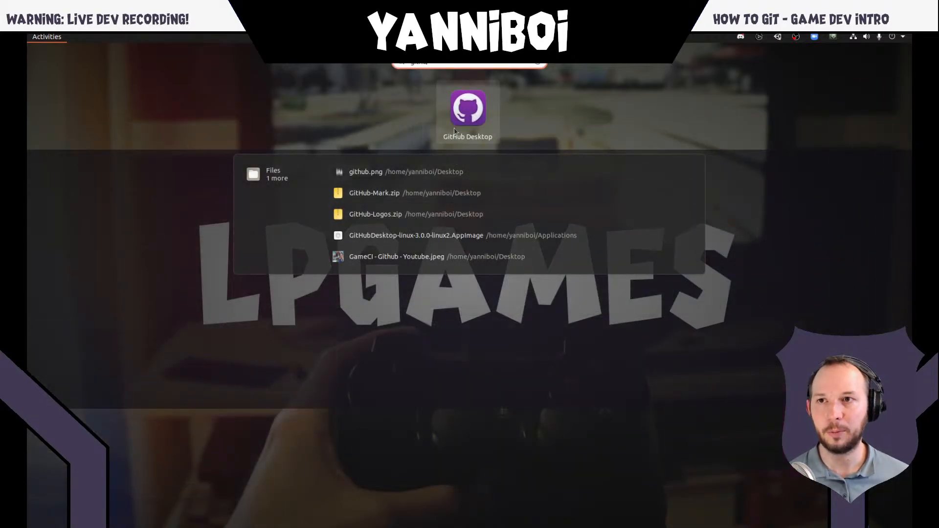
pyautogui.click(454, 131)
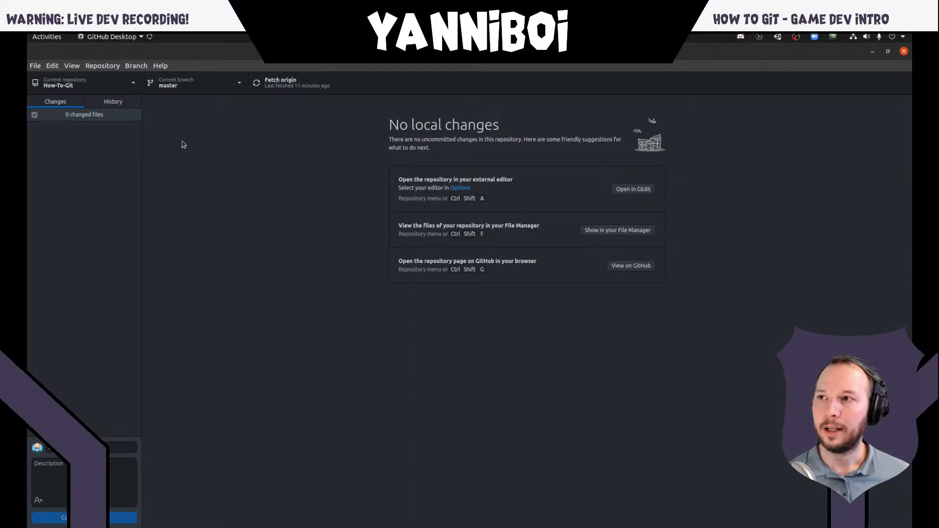
pyautogui.click(134, 89)
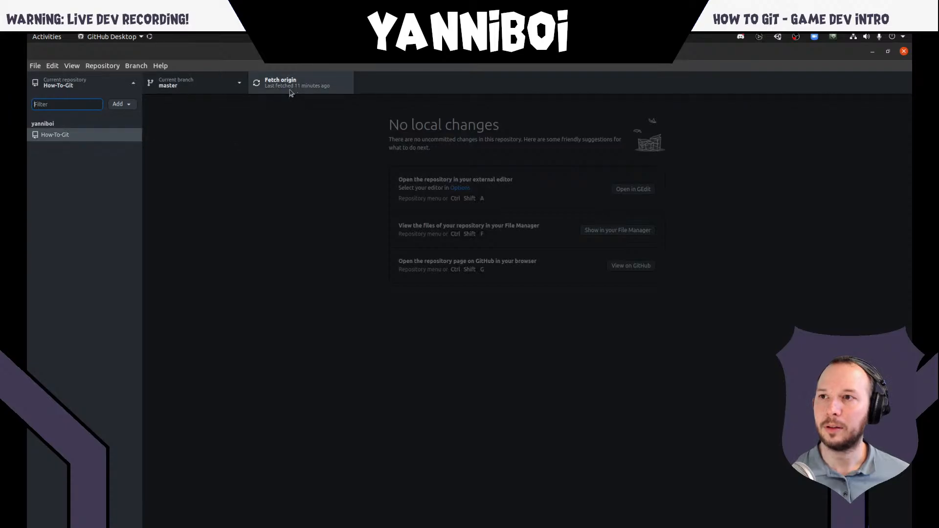
pyautogui.click(257, 129)
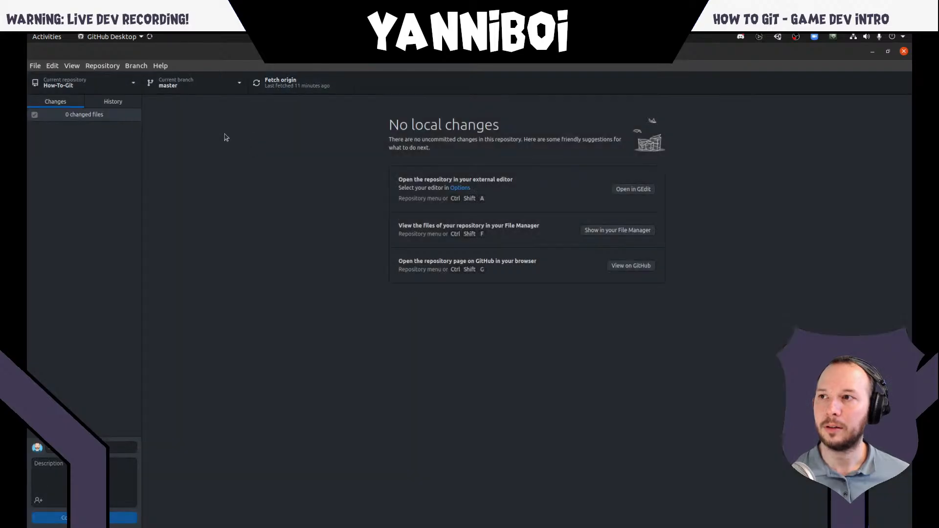
pyautogui.click(132, 92)
pyautogui.click(38, 69)
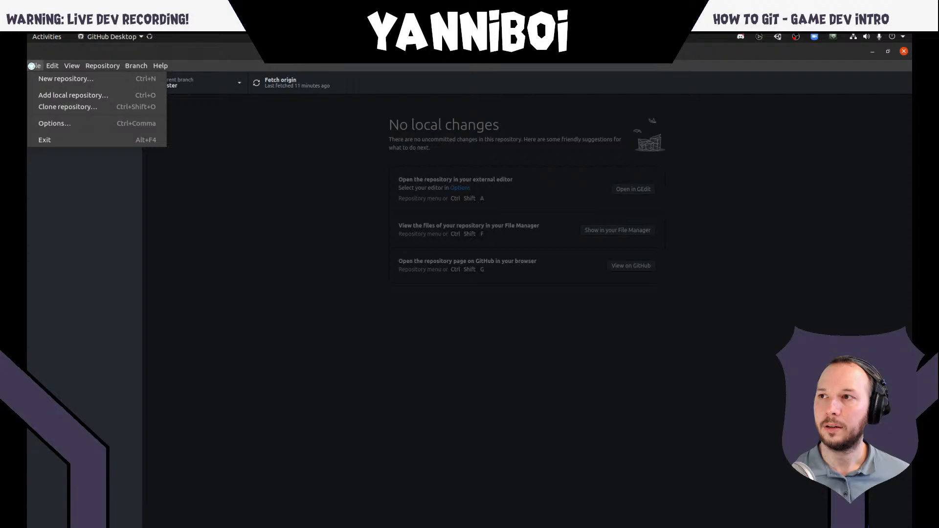
pyautogui.click(70, 96)
pyautogui.click(523, 332)
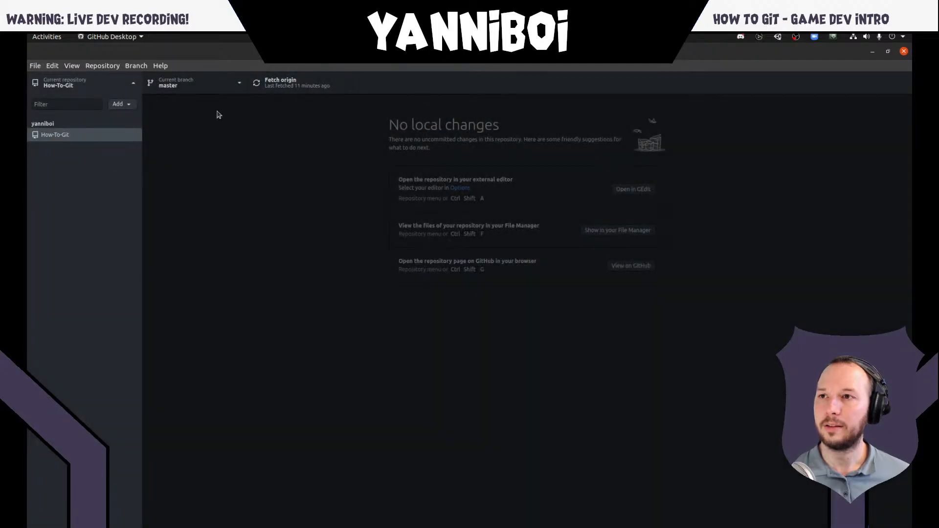
pyautogui.click(235, 89)
pyautogui.click(235, 89)
# - Fetch origin for How-To-Git and show the DestrucableTiles.cs changes in the "Added comment to script" commit
pyautogui.click(291, 91)
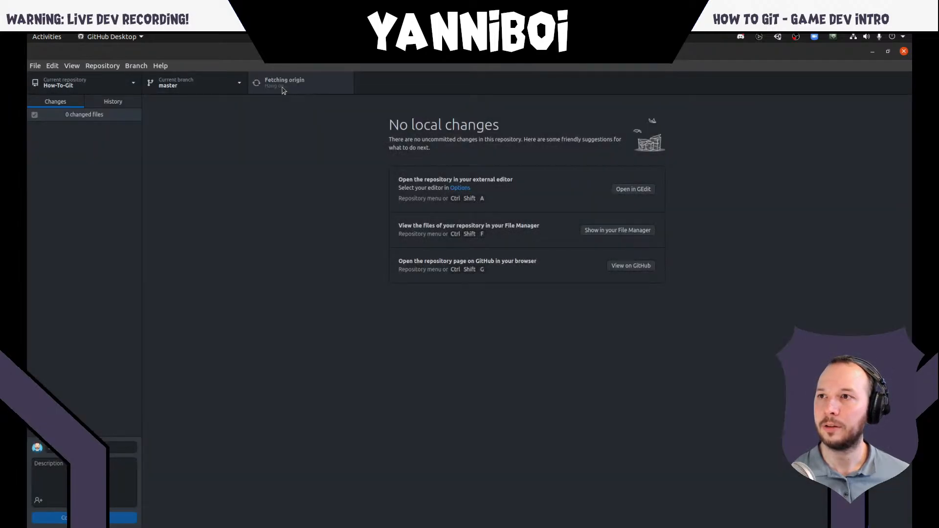
pyautogui.click(130, 102)
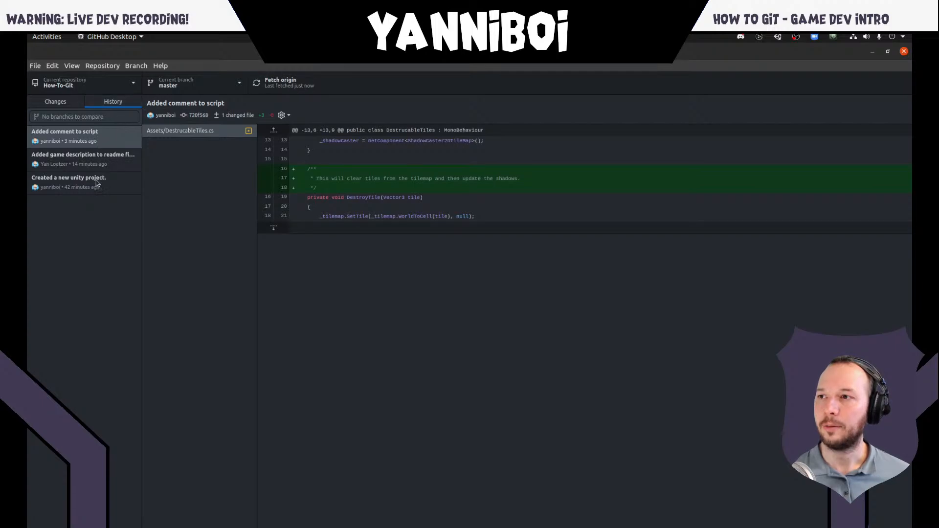
pyautogui.click(169, 183)
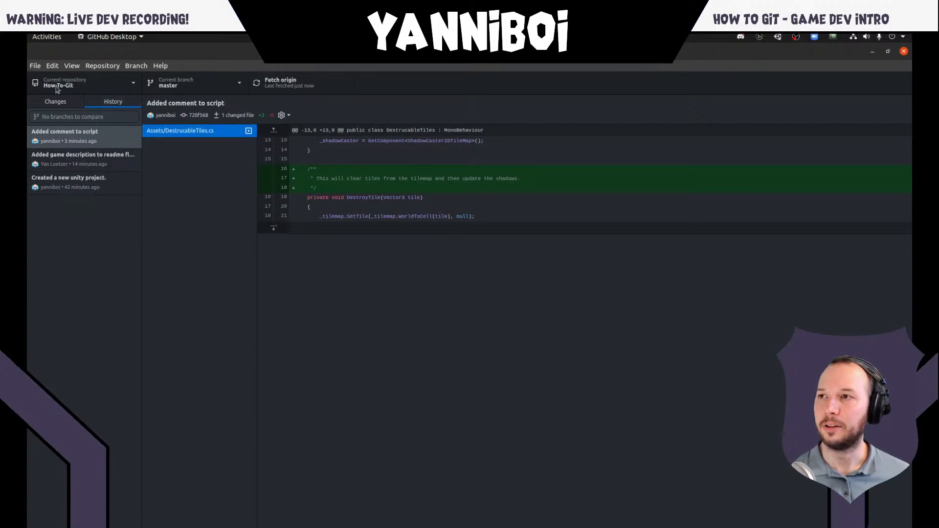
pyautogui.click(41, 67)
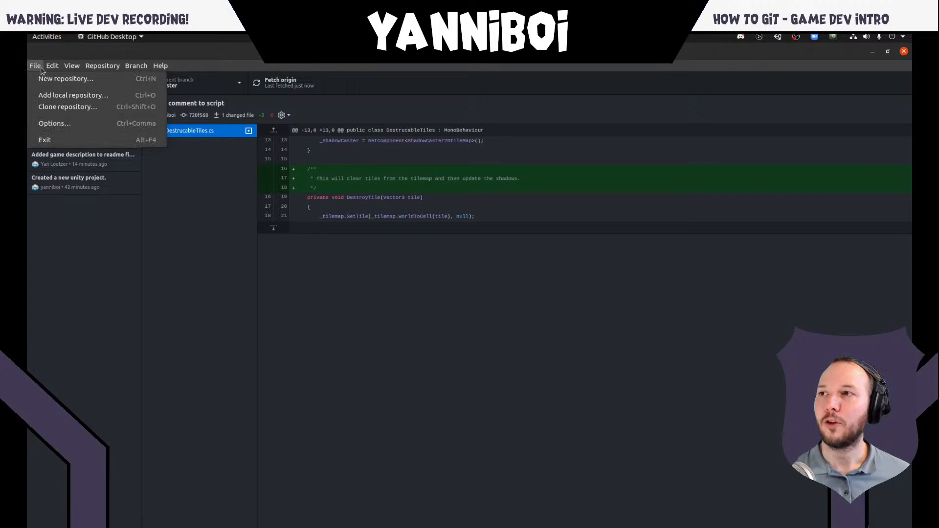
pyautogui.click(77, 97)
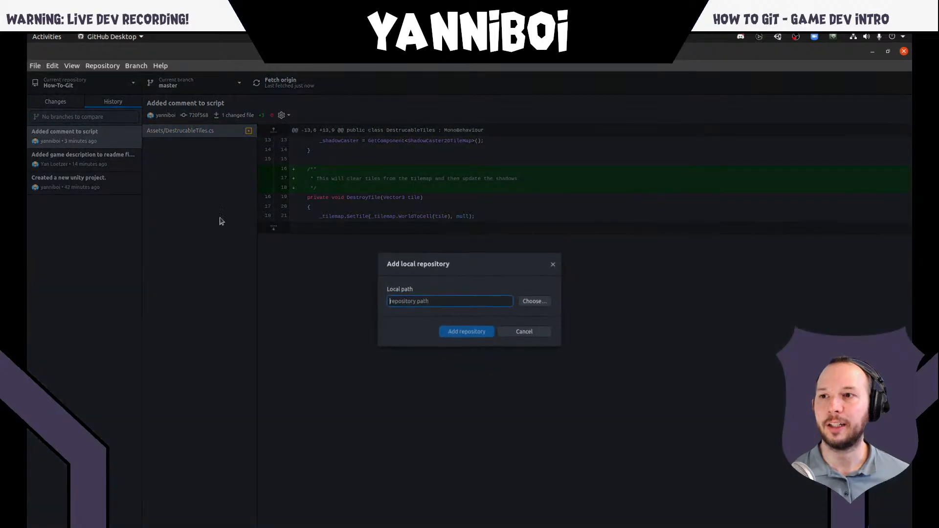
pyautogui.click(534, 302)
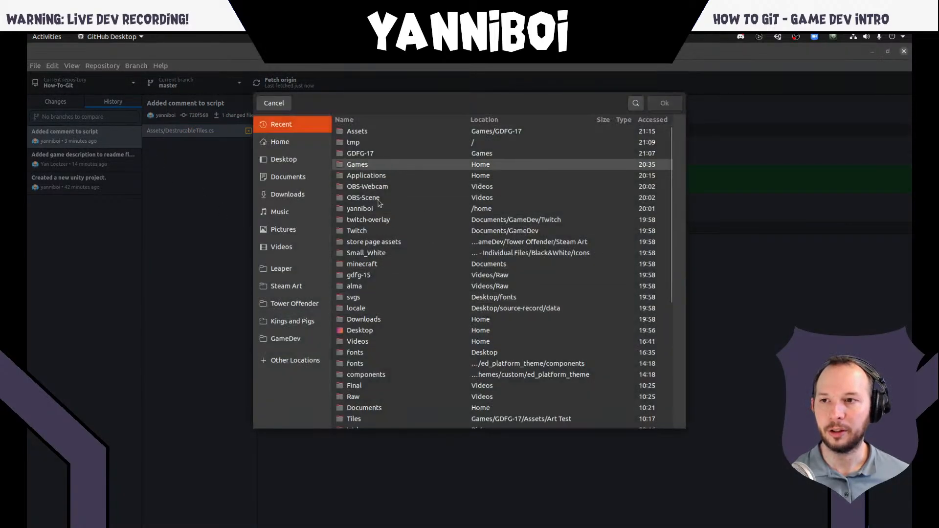
pyautogui.click(274, 103)
pyautogui.click(524, 331)
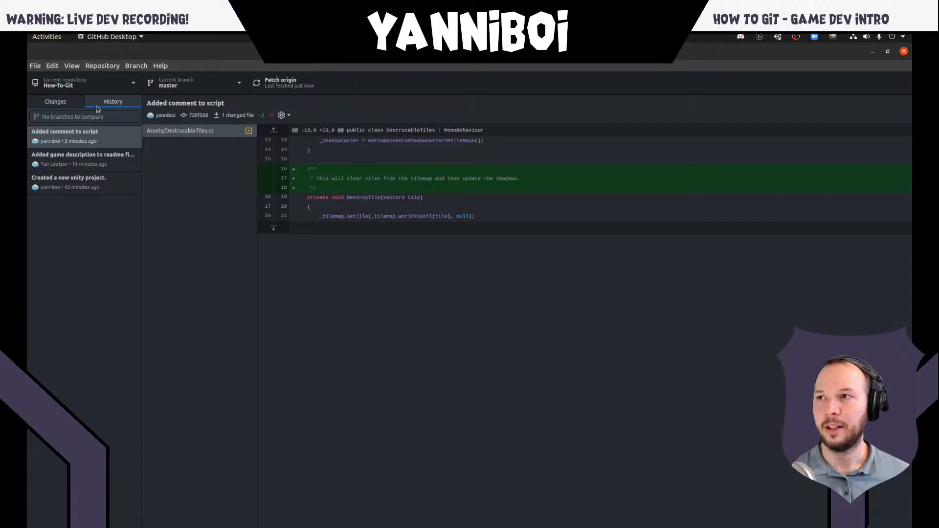
pyautogui.click(107, 91)
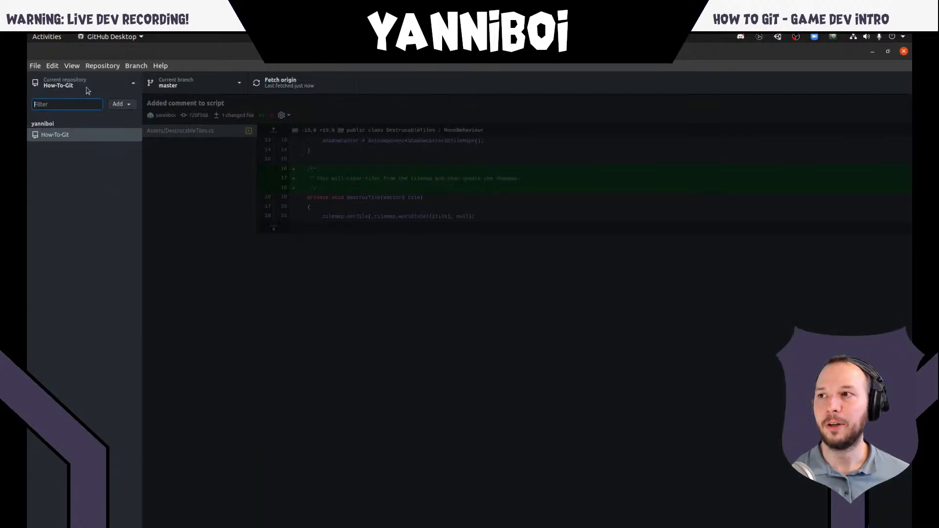
pyautogui.click(106, 88)
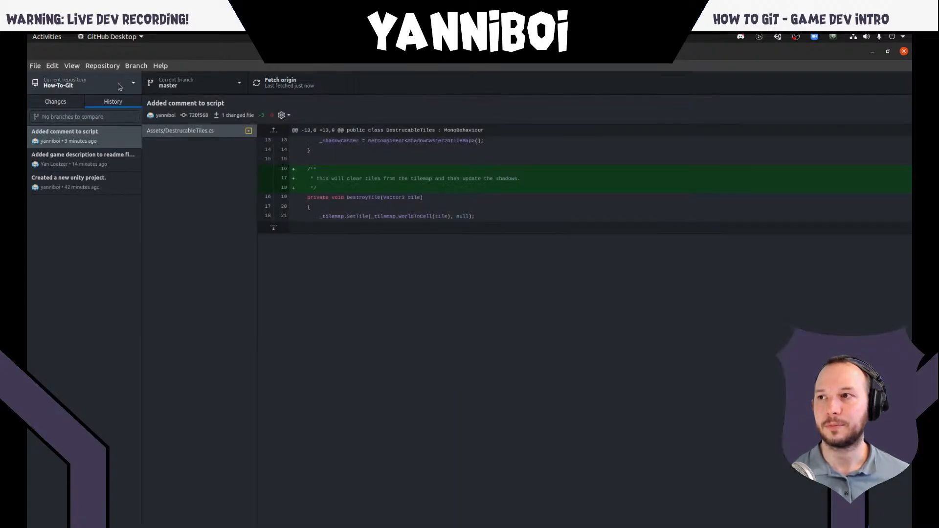
# - Add the existing local repository from the Freschyboi folder inside Games
pyautogui.click(120, 87)
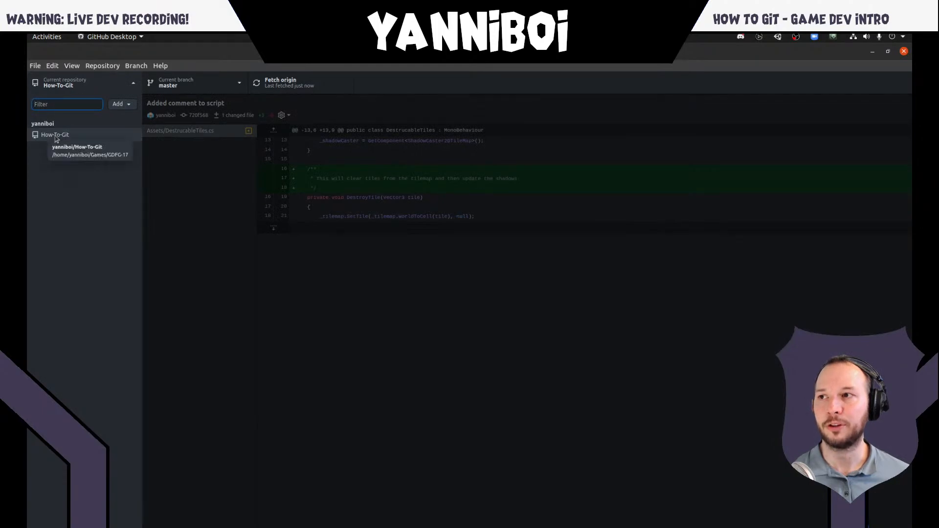
pyautogui.click(119, 106)
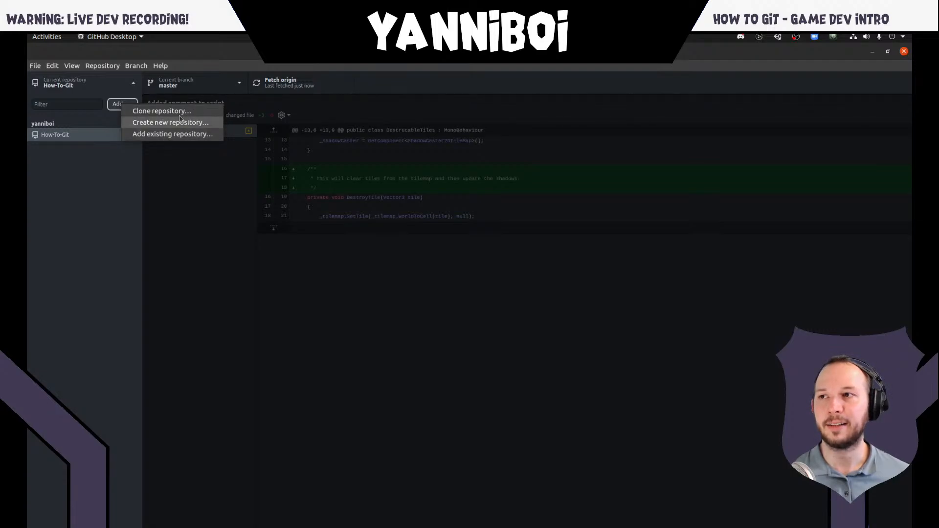
pyautogui.click(182, 134)
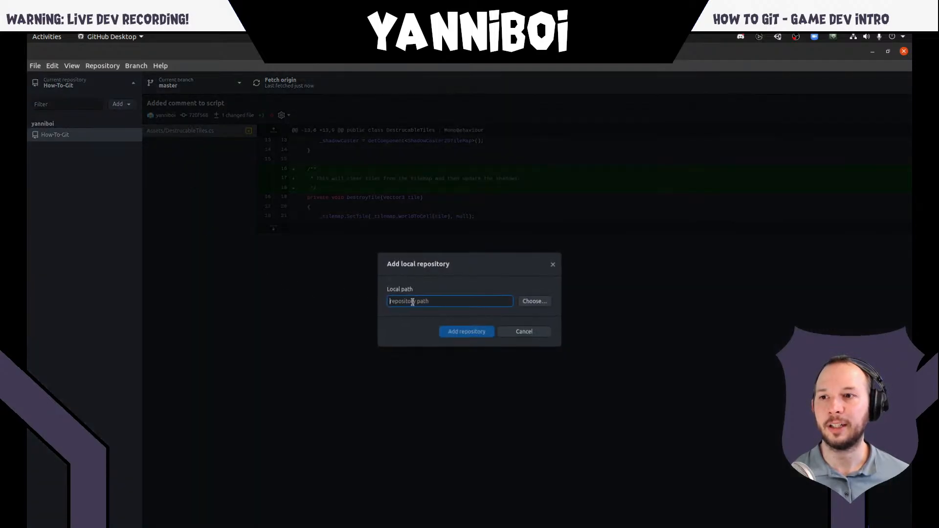
pyautogui.click(534, 300)
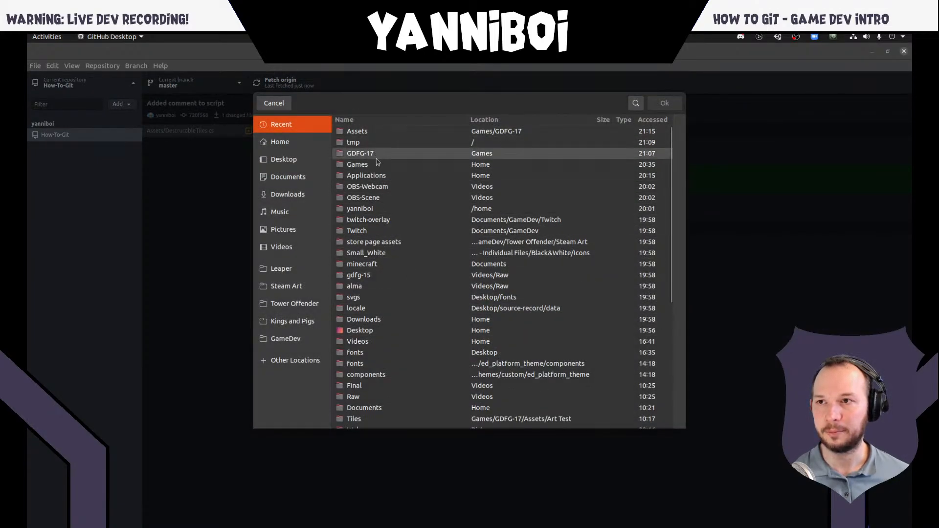
pyautogui.doubleClick(364, 164)
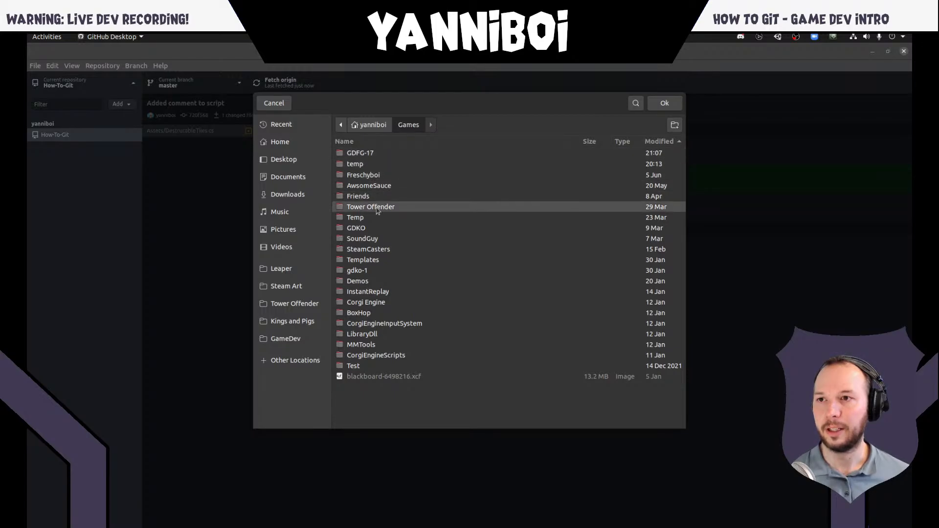
pyautogui.click(376, 176)
pyautogui.click(663, 104)
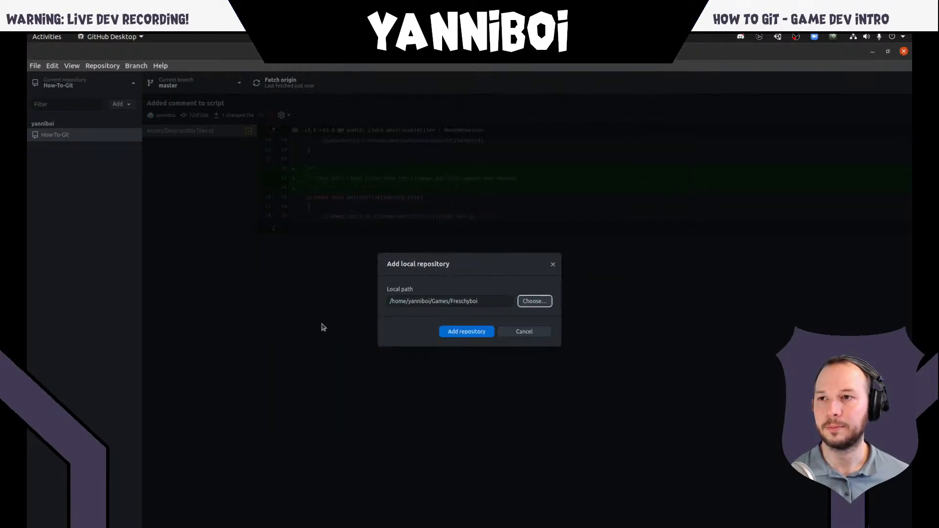
pyautogui.click(484, 333)
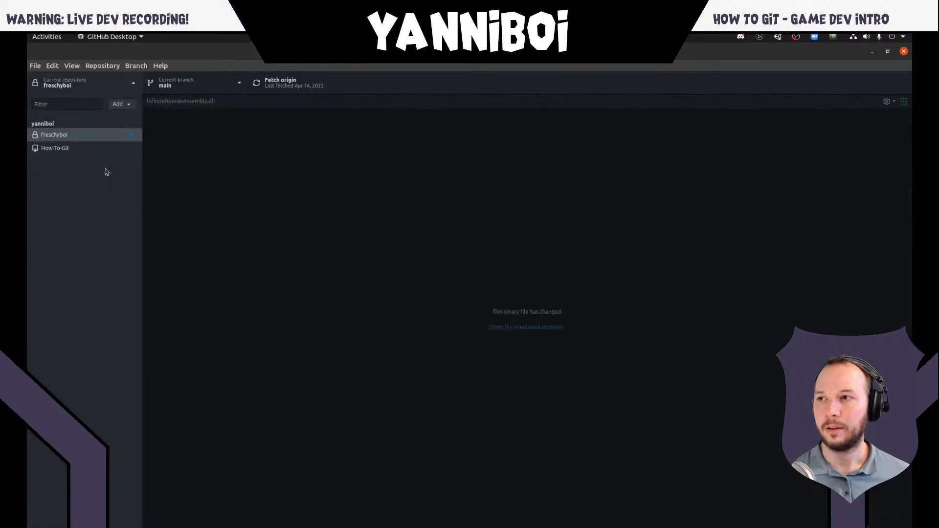
# - View the commit history of the freschyboi repository and switch back to the How-To-Git repository
pyautogui.click(73, 135)
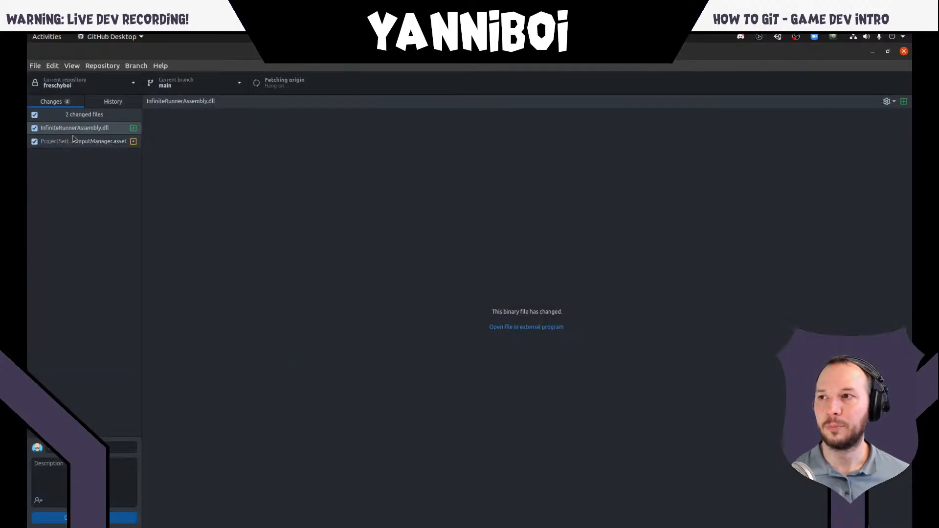
pyautogui.click(113, 102)
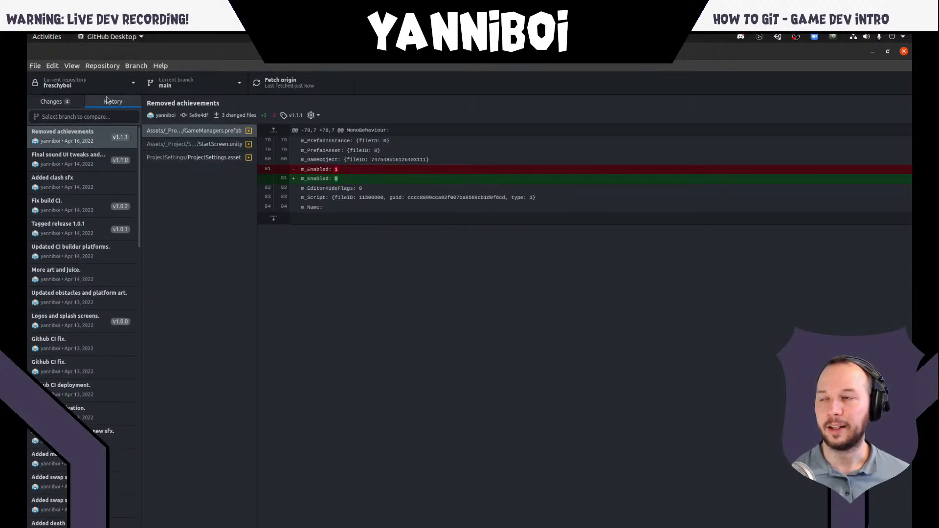
pyautogui.click(130, 86)
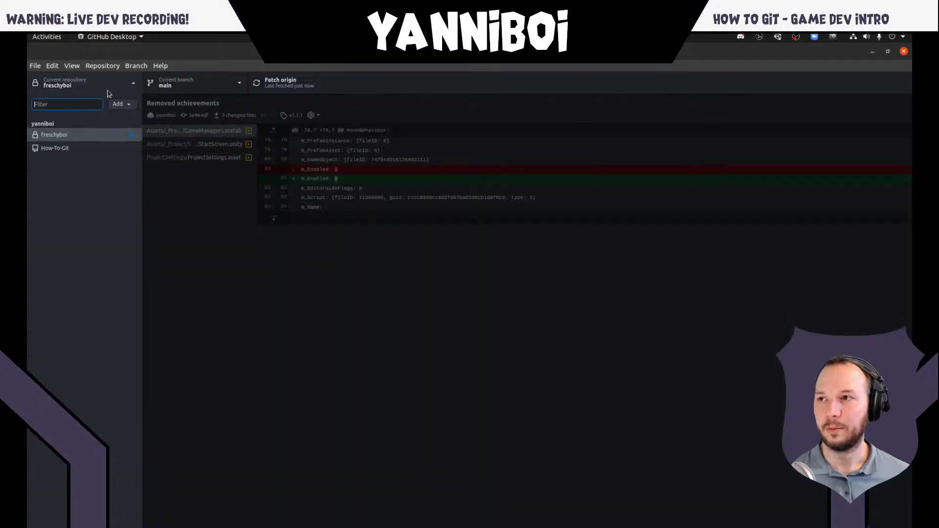
pyautogui.click(53, 149)
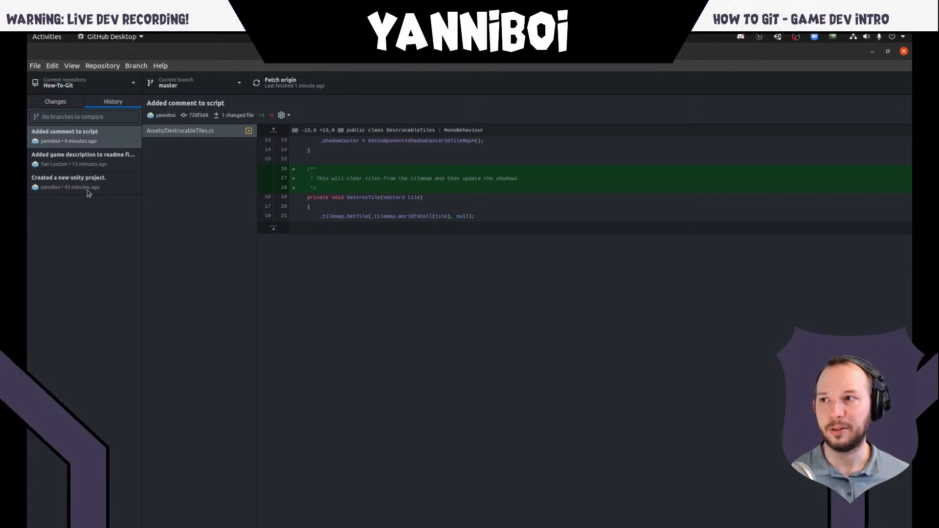
# - Review the readme description, new Unity project and script comment commits of How-To-Git, and show its uncommitted changes
pyautogui.click(102, 163)
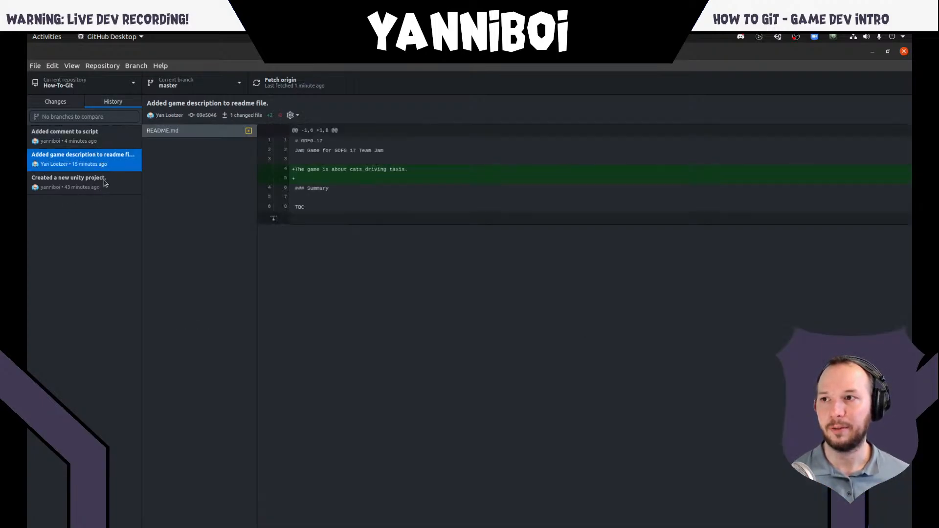
pyautogui.click(108, 185)
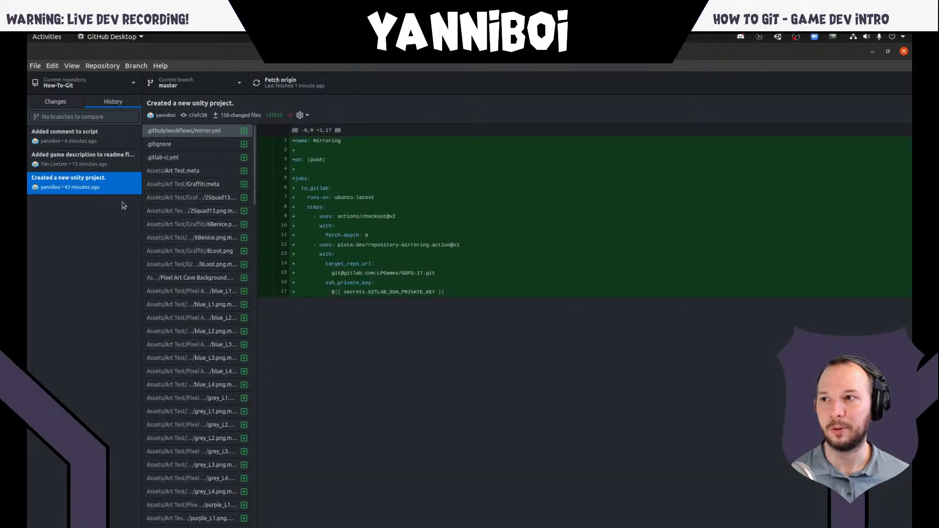
pyautogui.click(99, 161)
pyautogui.click(106, 141)
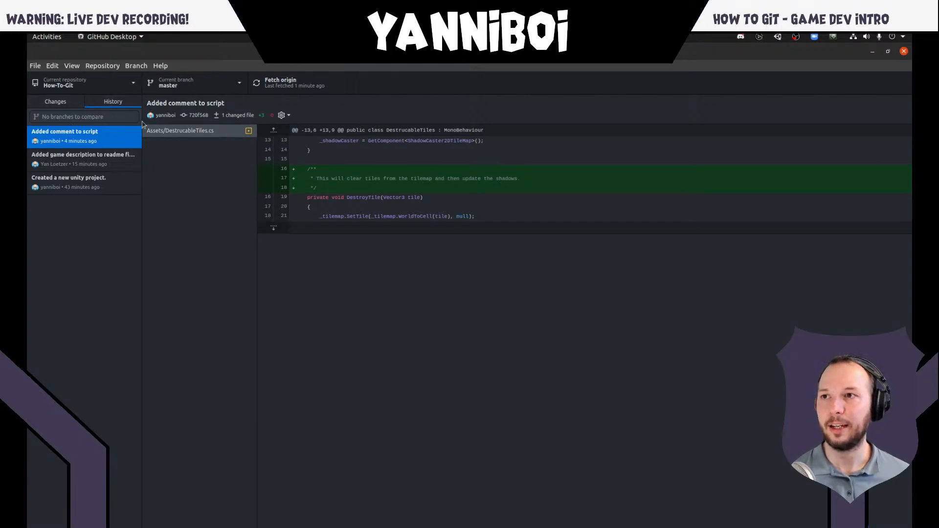
pyautogui.click(54, 103)
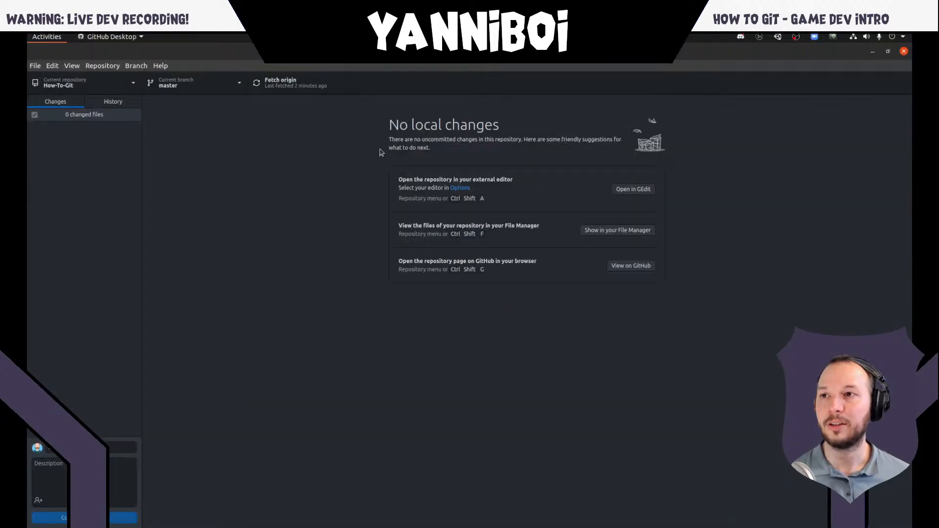
# - Switch to Unity, move the Taxi up and left in SampleScene to about X -12.2, Y 1.6, and save the scene
pyautogui.press('super')
pyautogui.click(627, 244)
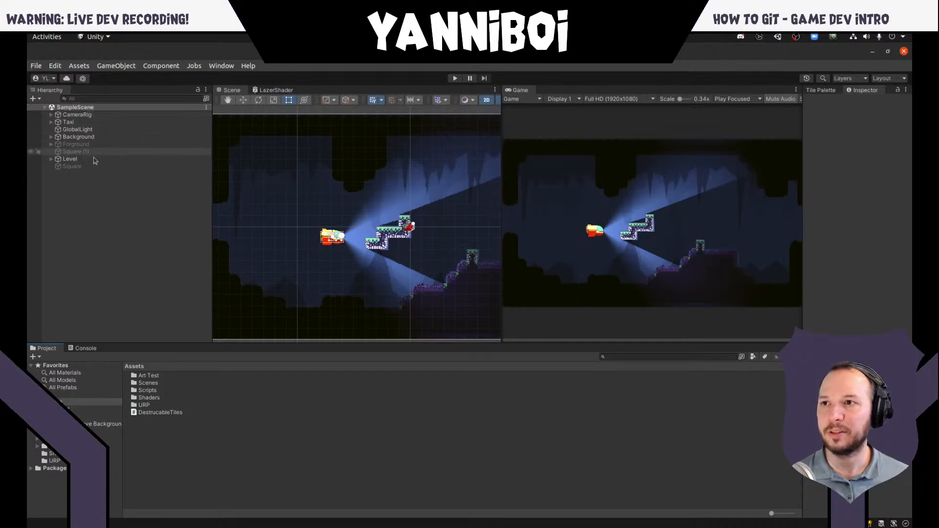
pyautogui.click(243, 100)
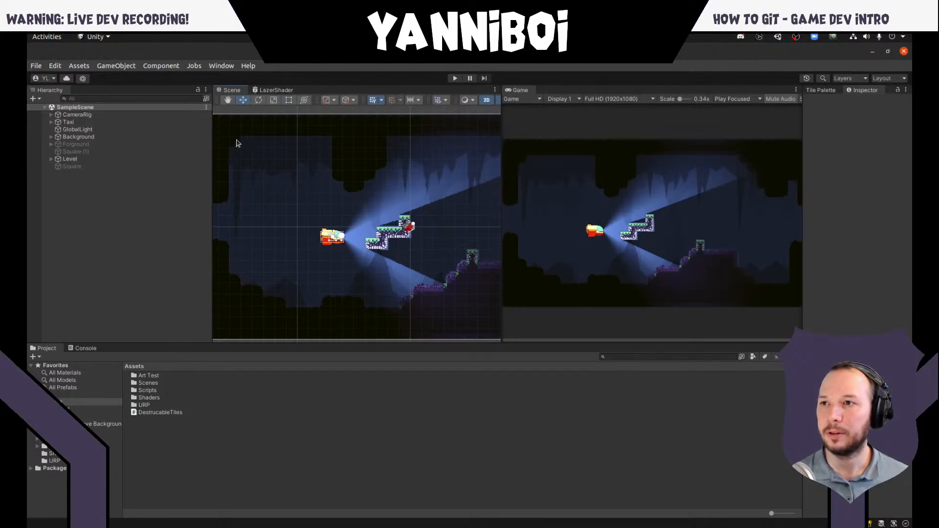
pyautogui.click(342, 238)
pyautogui.moveTo(345, 238); pyautogui.dragTo(287, 210)
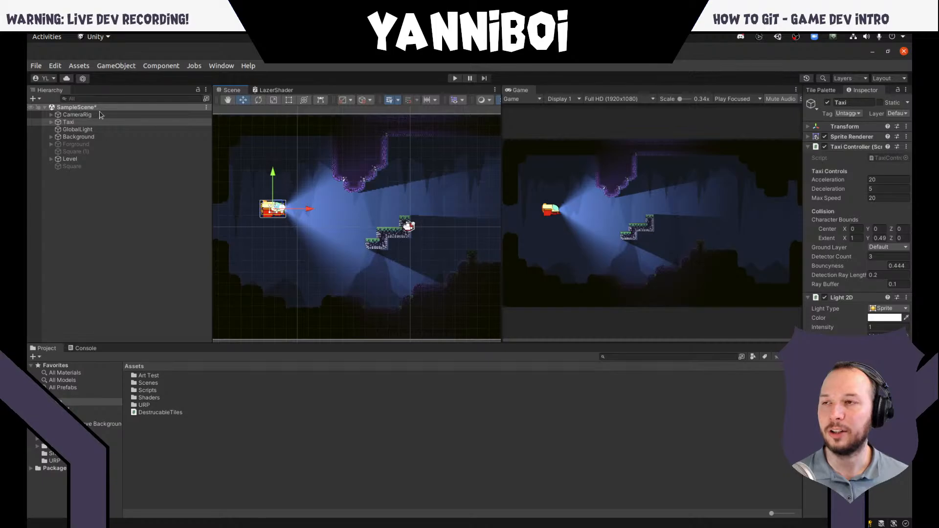
pyautogui.click(131, 193)
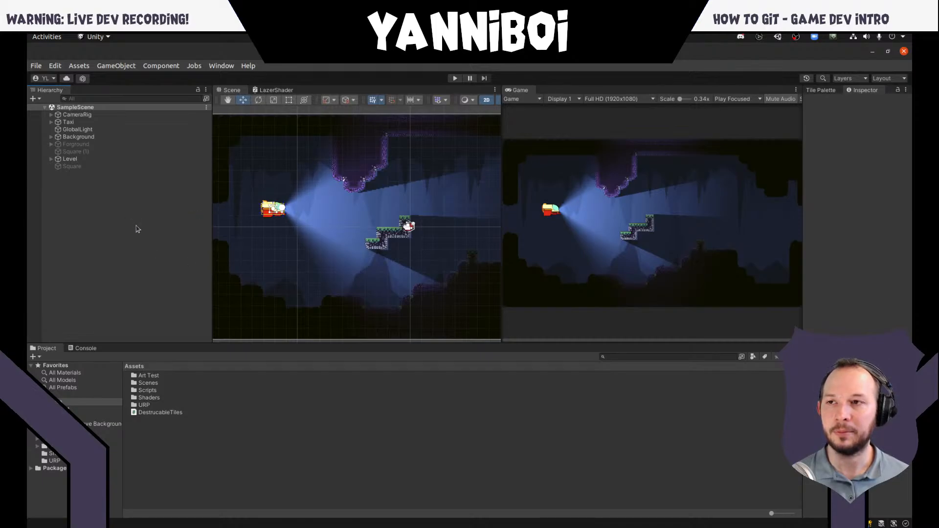
# - Switch back to GitHub Desktop and display the full diff of the changed Assets/Scenes/SampleScene.unity file
pyautogui.hotkey('alt', 'Tab')
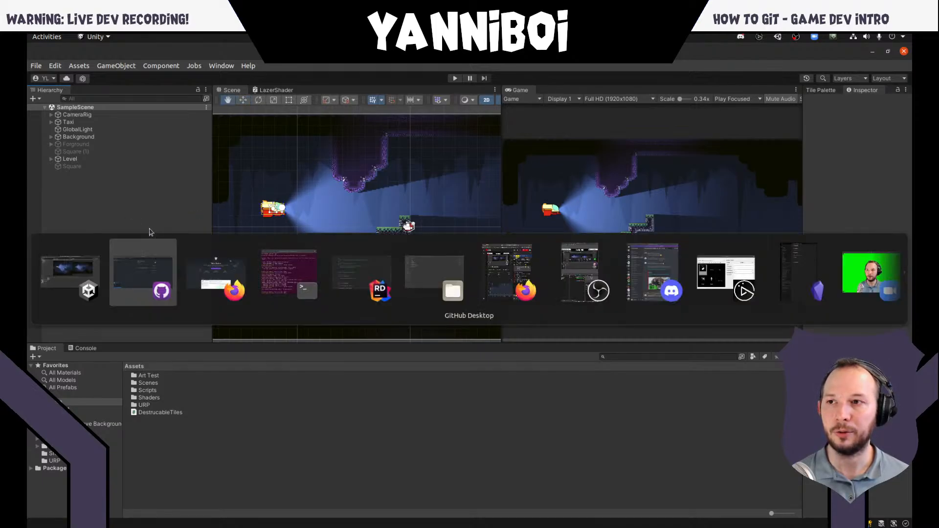
pyautogui.click(158, 274)
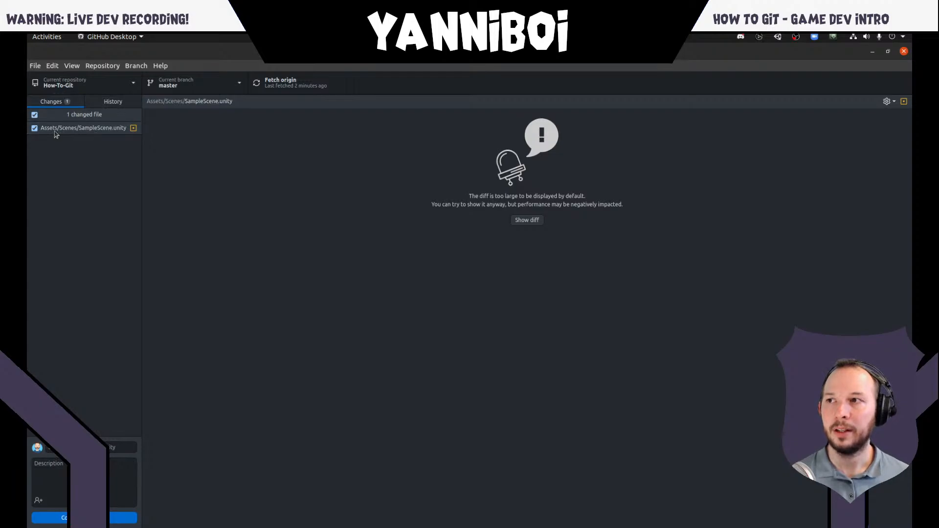
pyautogui.click(90, 126)
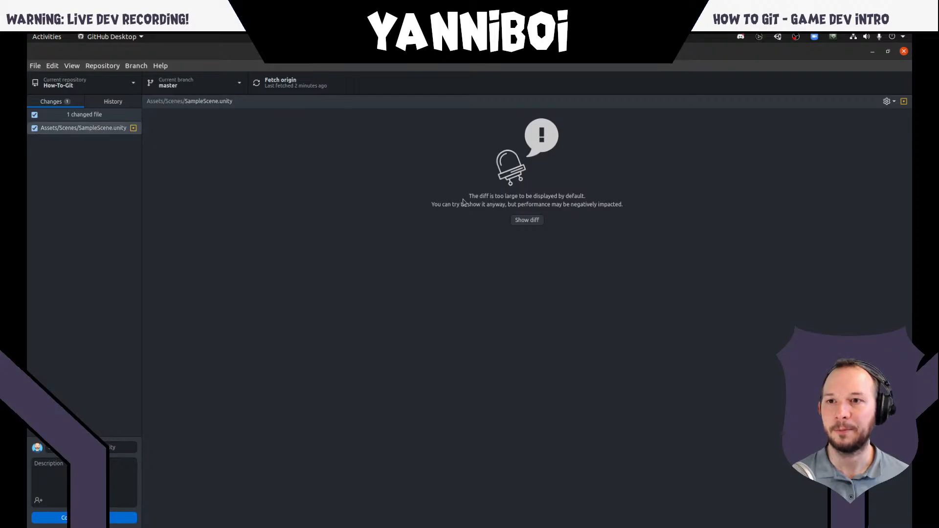
pyautogui.click(528, 221)
# - Examine the SampleScene.unity diff for the Taxi's local position and the added and removed mesh data
pyautogui.scroll(-15, 347, 184)
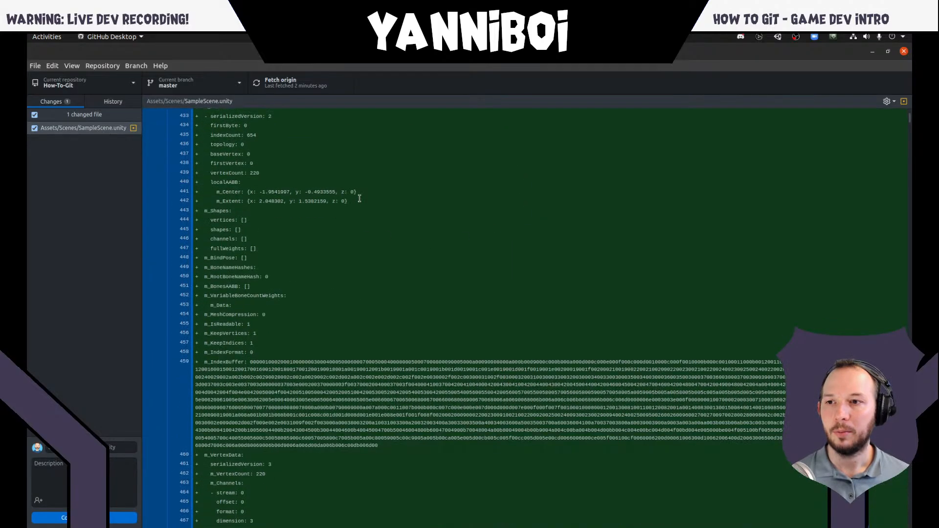
pyautogui.scroll(-15, 352, 192)
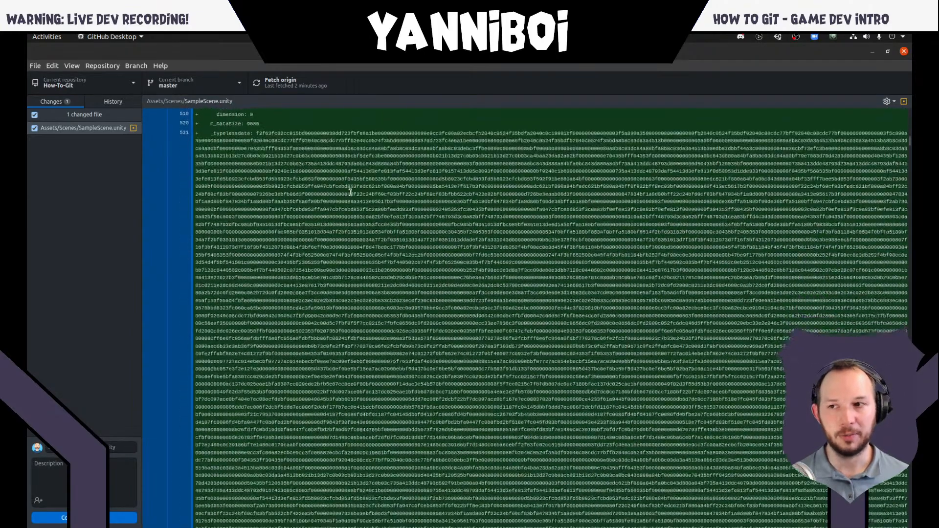
pyautogui.scroll(-10, 344, 199)
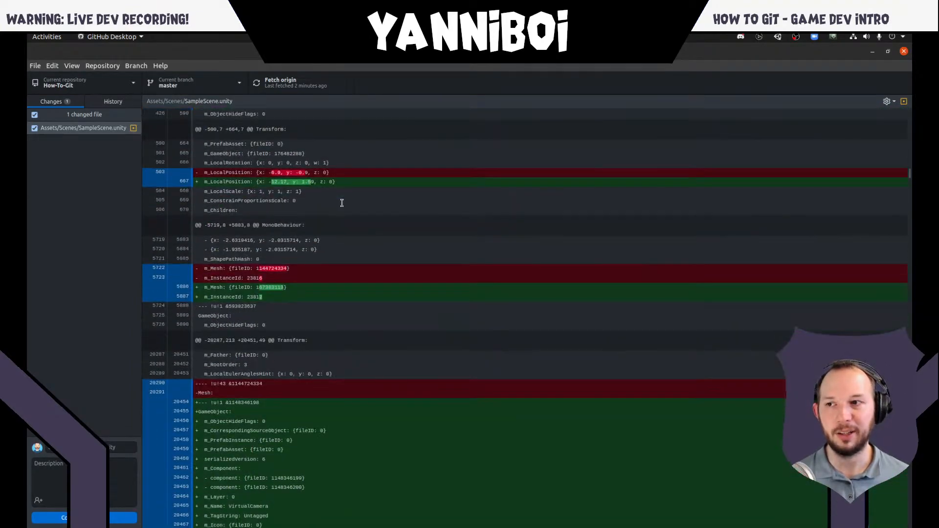
pyautogui.scroll(3, 342, 199)
pyautogui.scroll(-3, 343, 199)
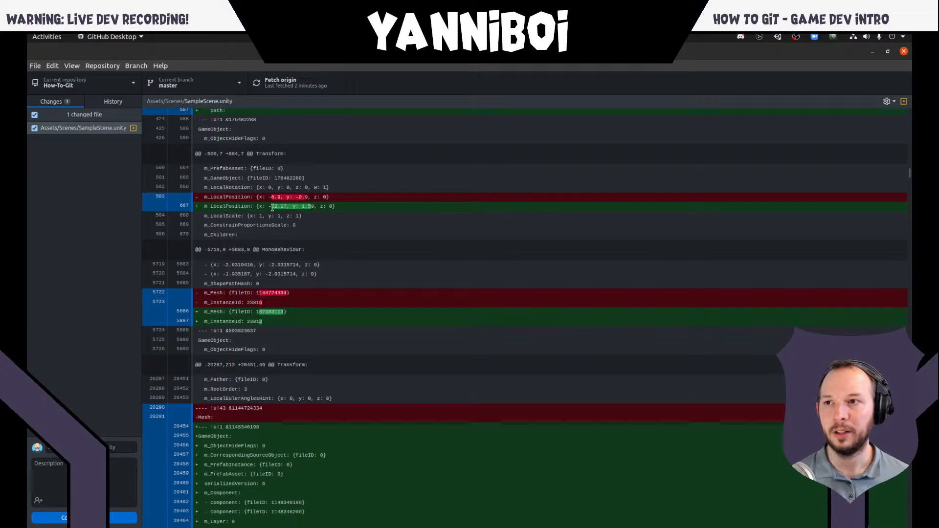
pyautogui.scroll(-10, 307, 259)
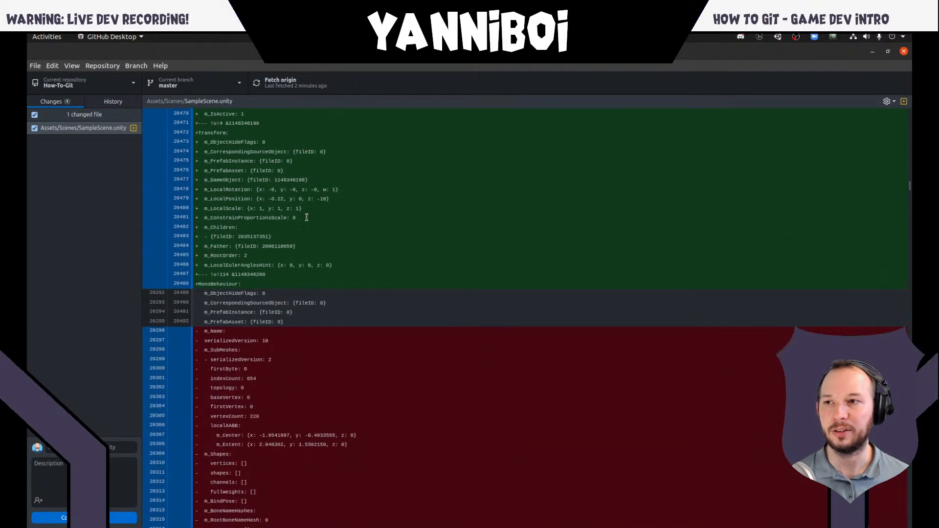
pyautogui.scroll(-7, 306, 217)
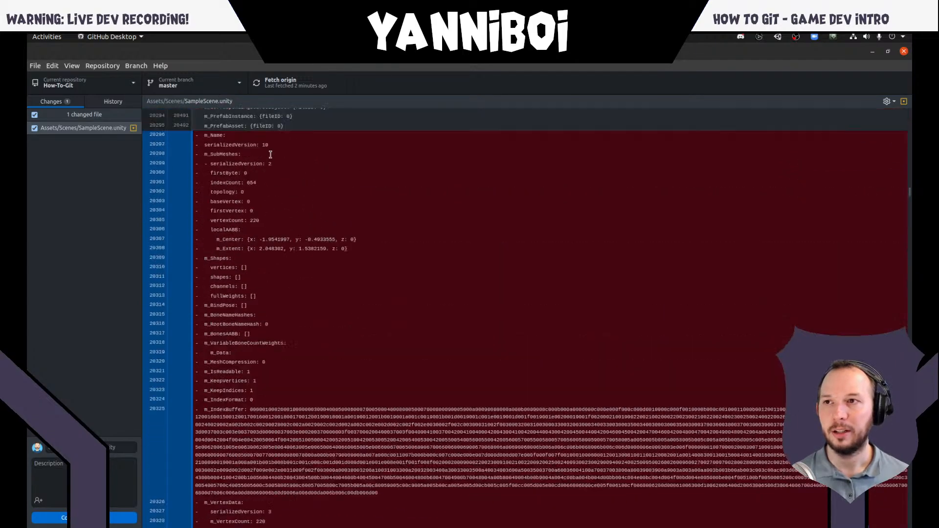
pyautogui.scroll(15, 270, 154)
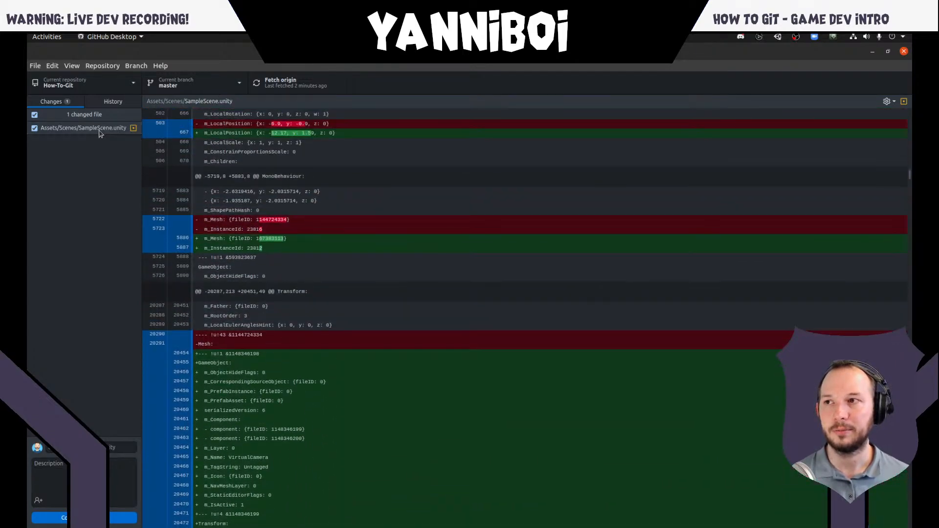
pyautogui.scroll(-15, 298, 168)
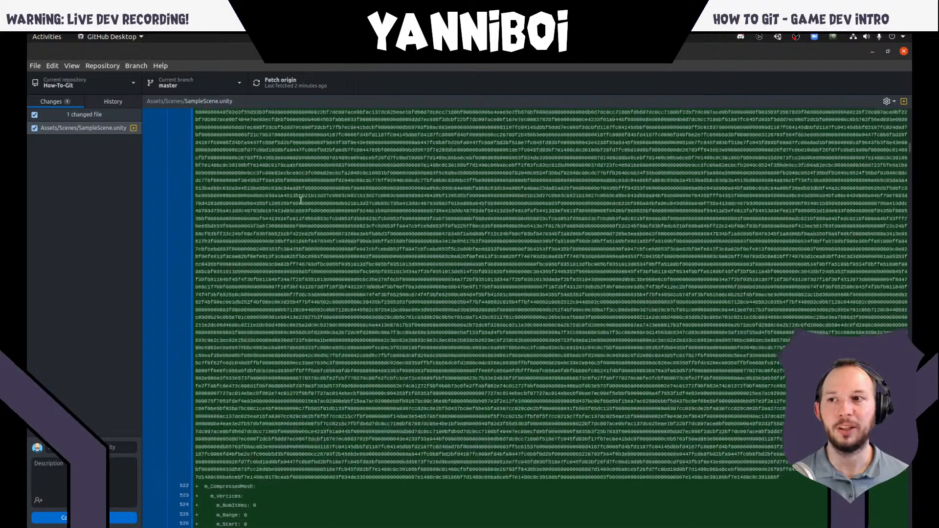
pyautogui.scroll(10, 303, 202)
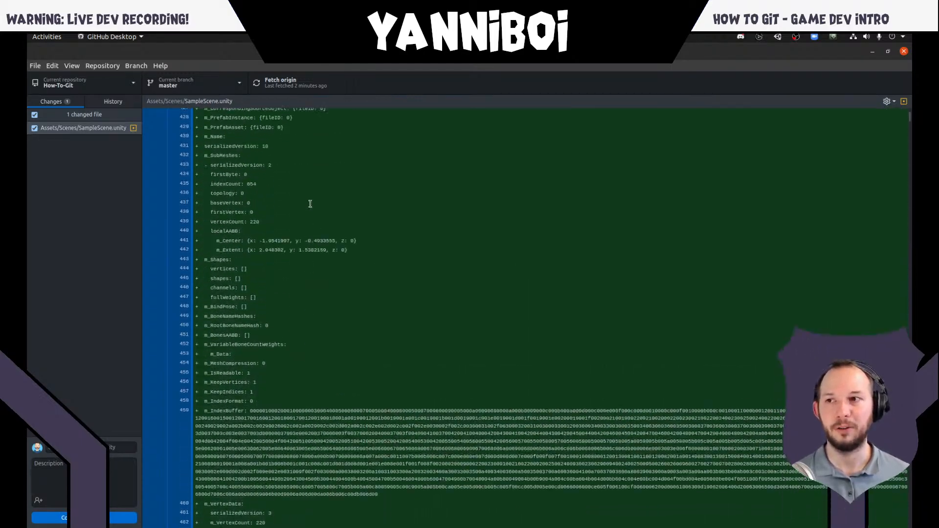
pyautogui.scroll(3, 310, 203)
pyautogui.click(77, 131)
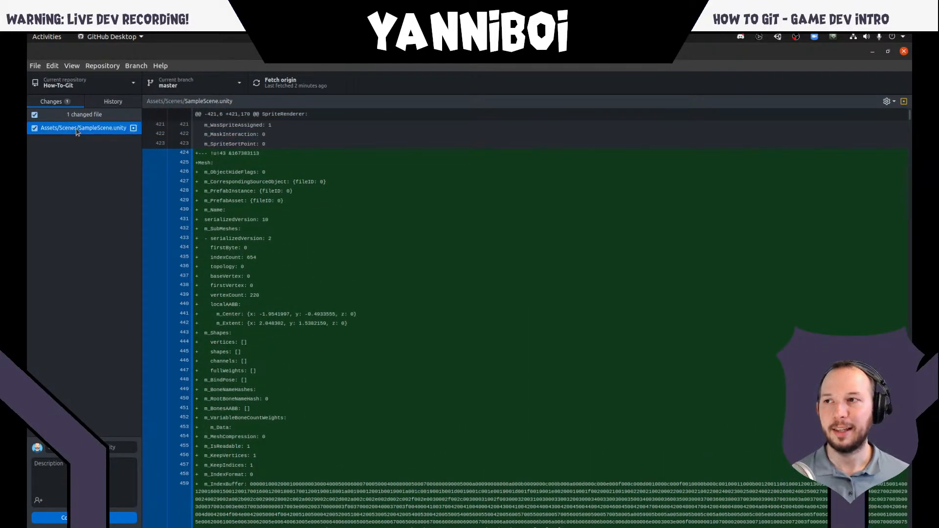
# - Switch to the terminal and run git status to check the repository for the scene modification
pyautogui.press('super')
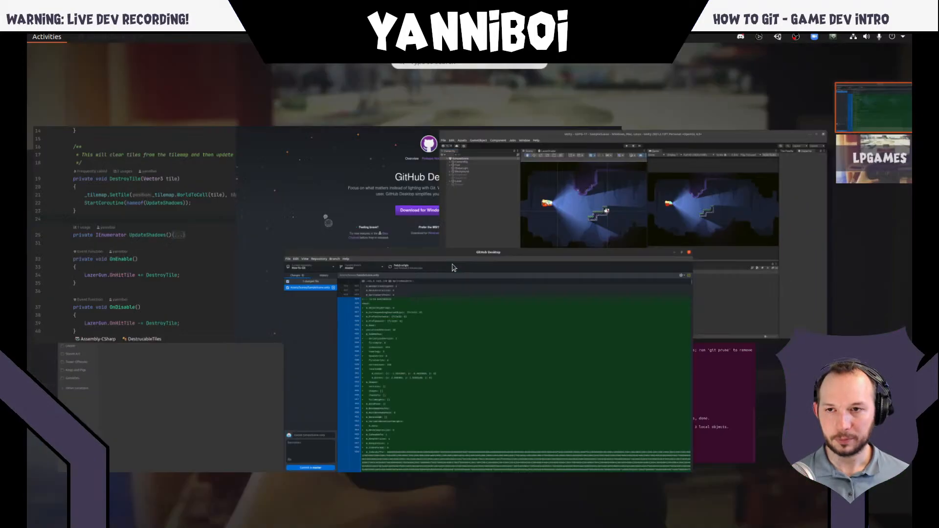
pyautogui.click(658, 392)
pyautogui.write('git status')
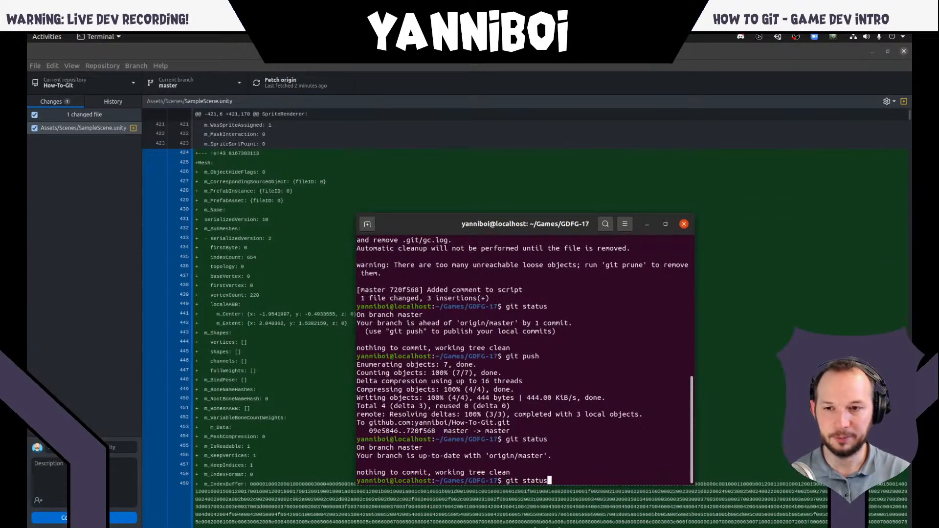
pyautogui.press('Return')
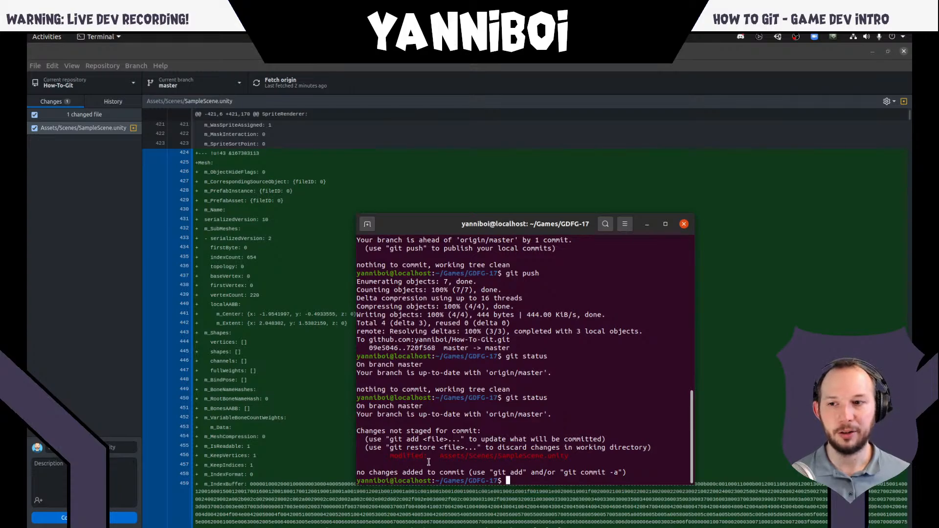
# - Highlight the modified scene path in the terminal, switch back to GitHub Desktop and commit SampleScene.unity with the summary "Moved taxi starting position"
pyautogui.doubleClick(457, 457)
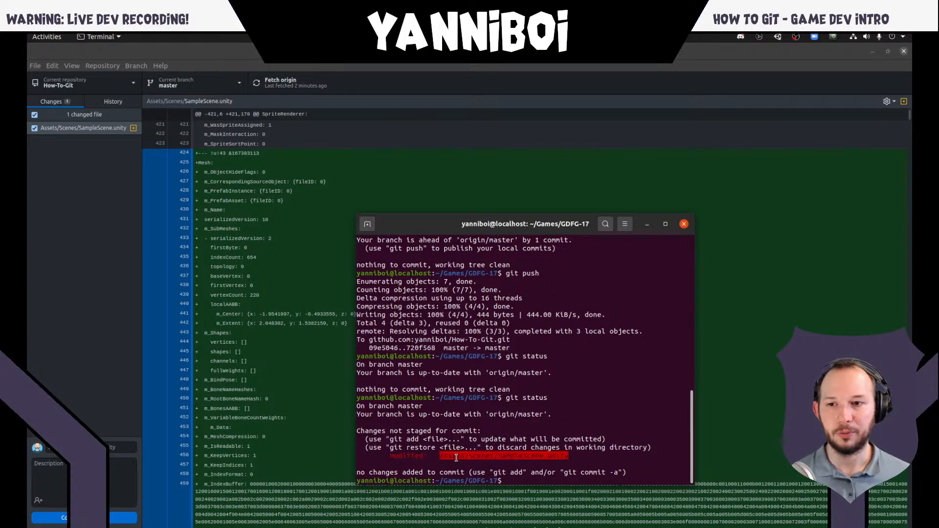
pyautogui.click(315, 346)
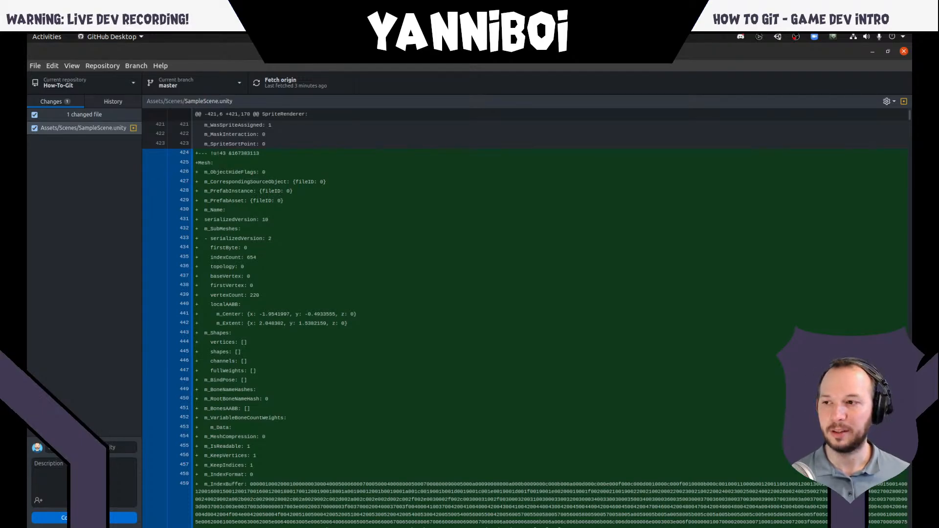
pyautogui.click(109, 447)
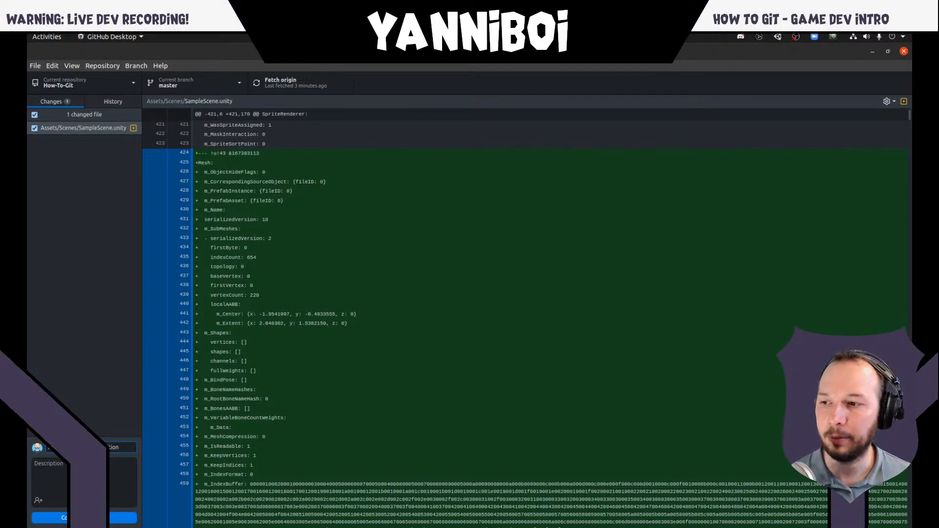
pyautogui.click(88, 518)
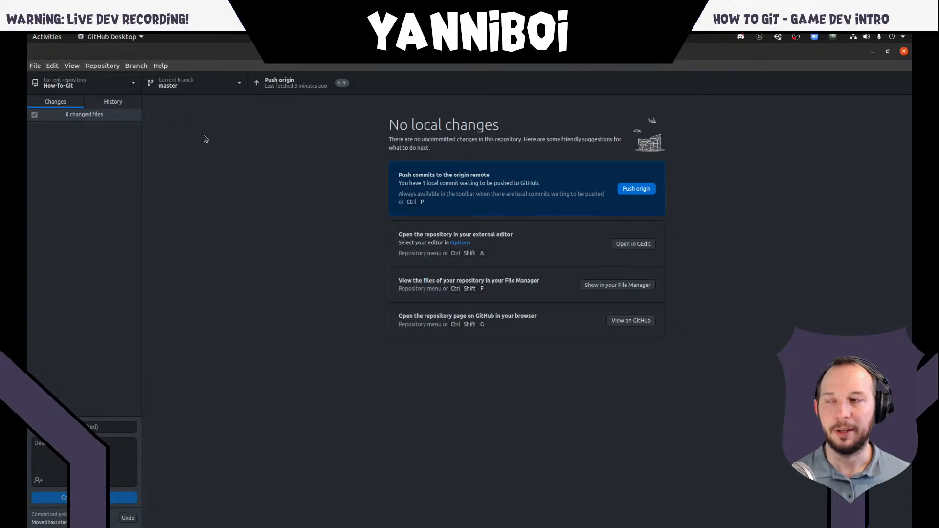
# - Display the full diff of the "Moved taxi starting position" commit in the repository history, and return to the local changes view
pyautogui.click(112, 104)
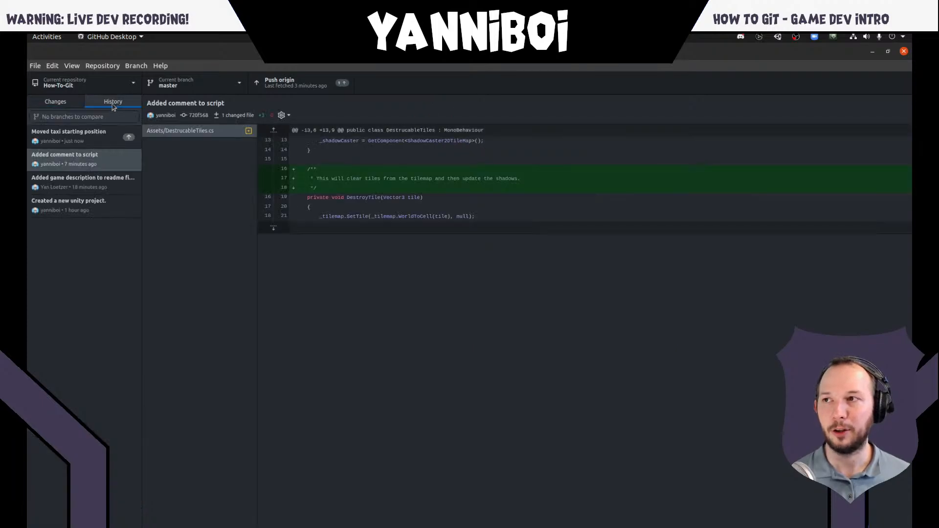
pyautogui.click(104, 141)
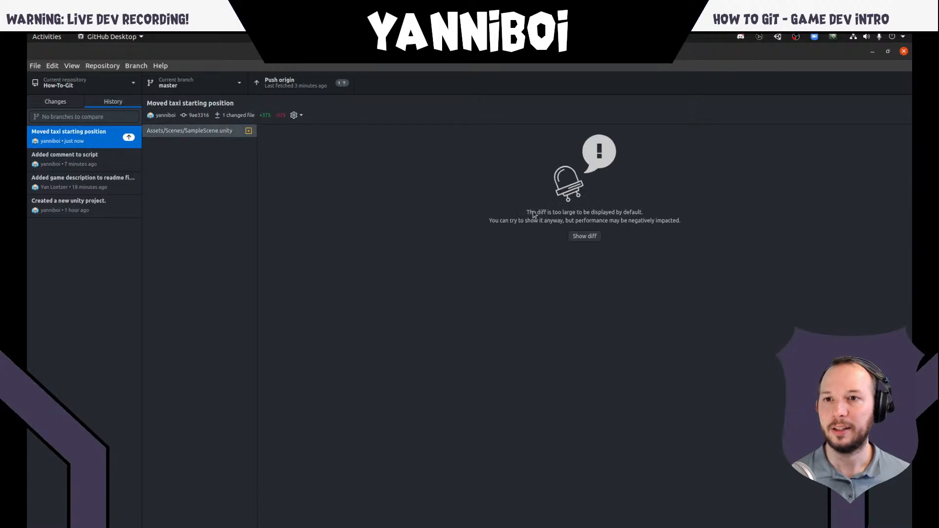
pyautogui.click(584, 236)
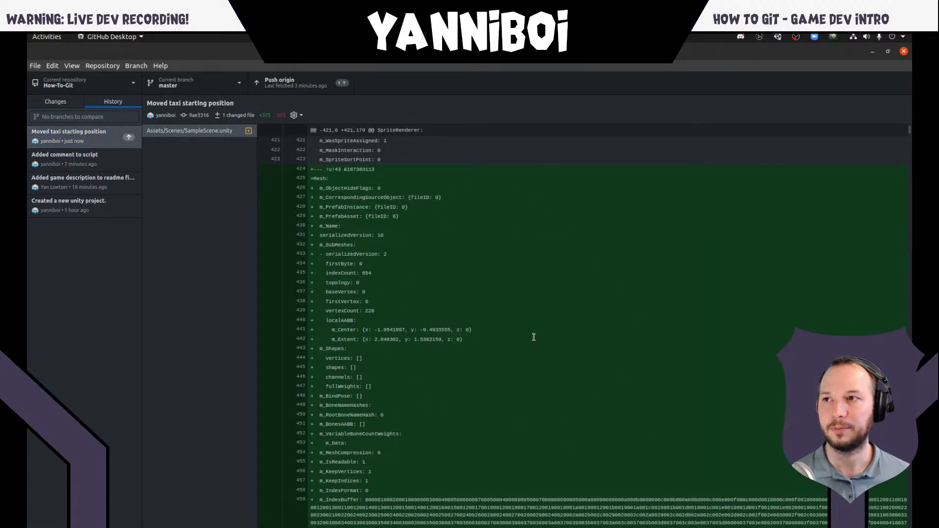
pyautogui.click(56, 101)
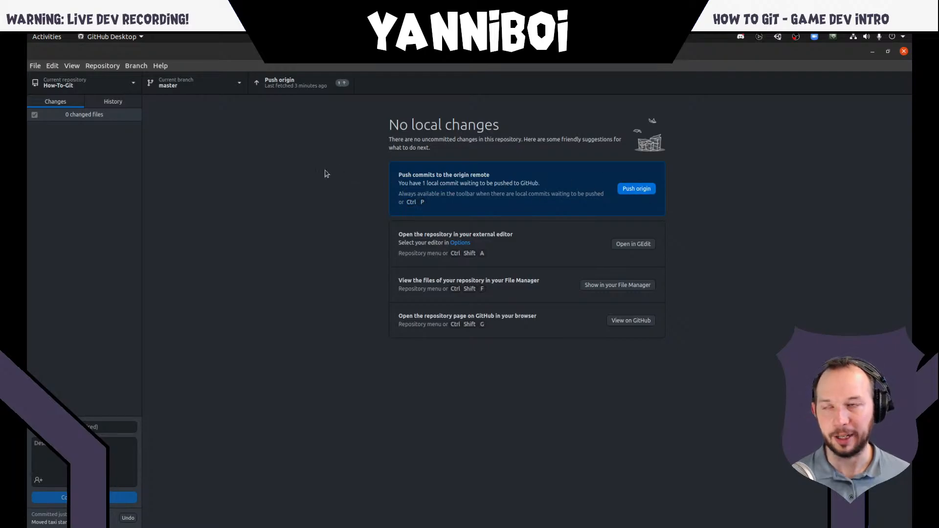
# - Switch to Firefox and view the commit history of the whole How-To-Git repository on GitHub instead of only its Assets folder
pyautogui.hotkey('alt', 'Tab')
pyautogui.hotkey('alt', 'Tab')
pyautogui.hotkey('alt', 'Tab')
pyautogui.hotkey('alt', 'Tab')
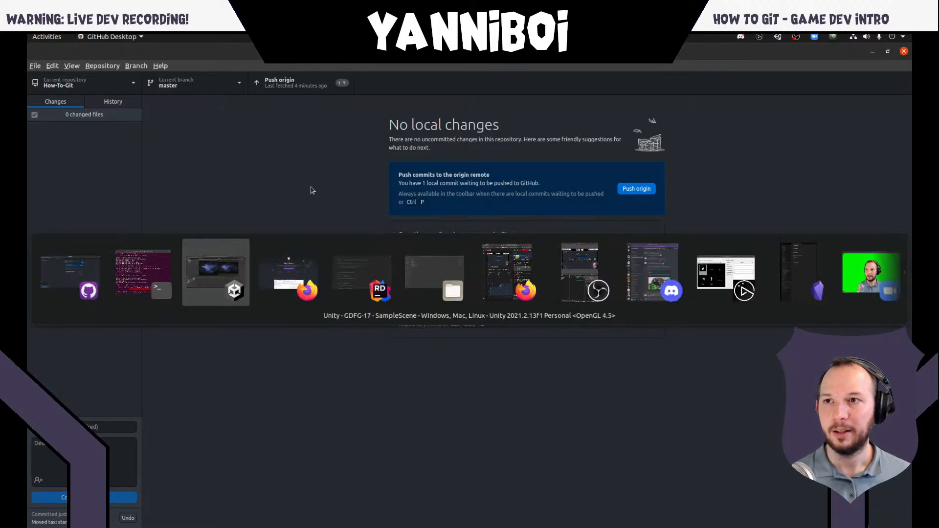
pyautogui.hotkey('alt', 'Tab')
pyautogui.hotkey('alt', 'Tab')
pyautogui.hotkey('alt', 'Tab')
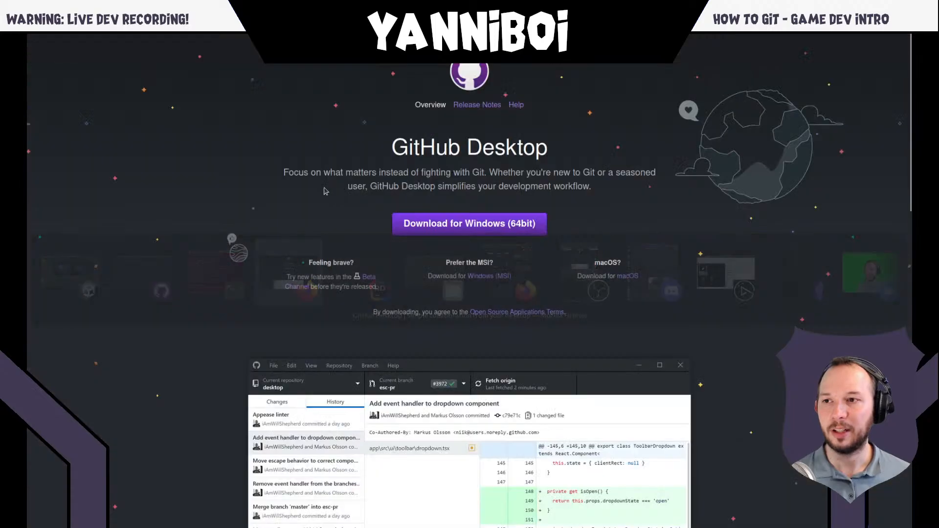
pyautogui.hotkey('ctrl', 'Tab')
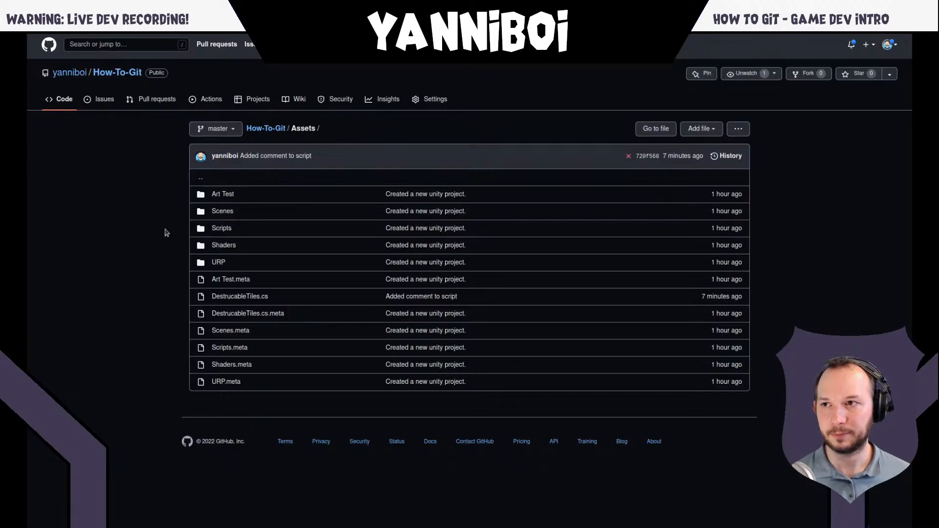
pyautogui.click(730, 156)
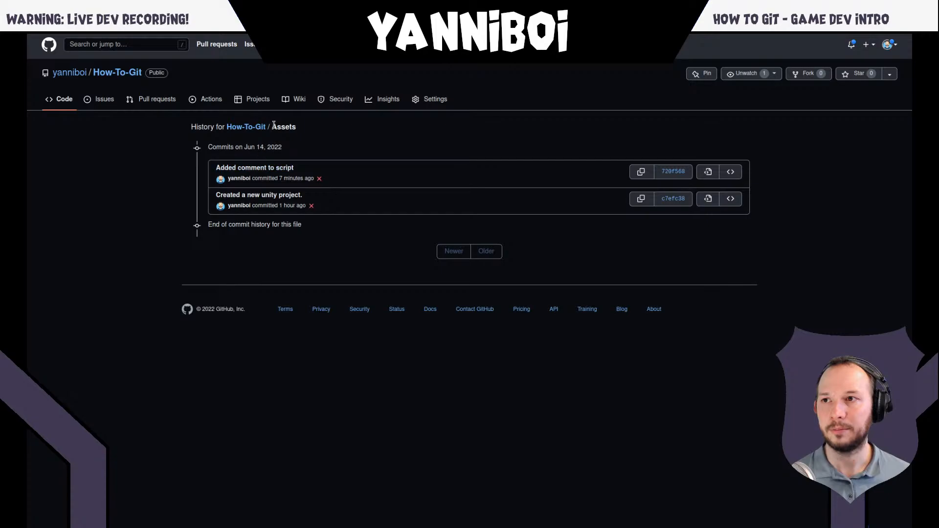
pyautogui.click(245, 127)
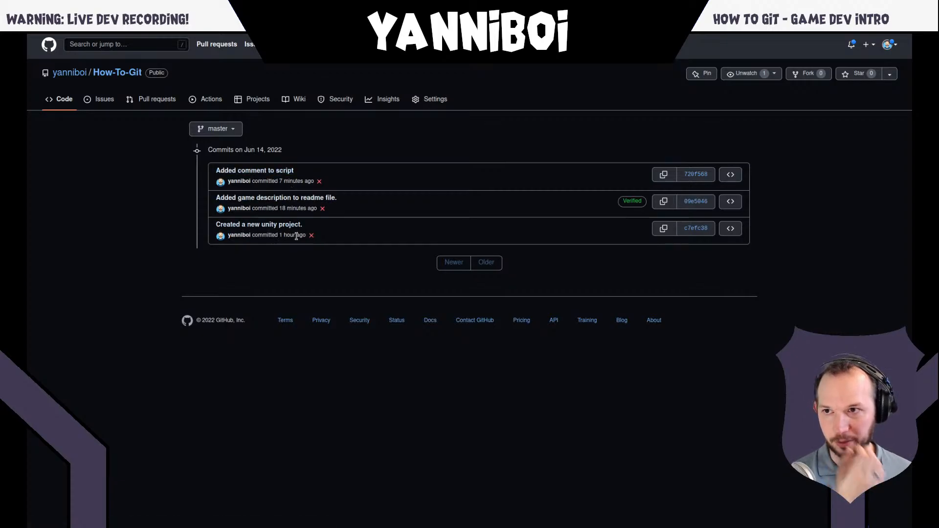
# - Switch back to GitHub Desktop and push the local commit on master to origin
pyautogui.hotkey('alt', 'Tab')
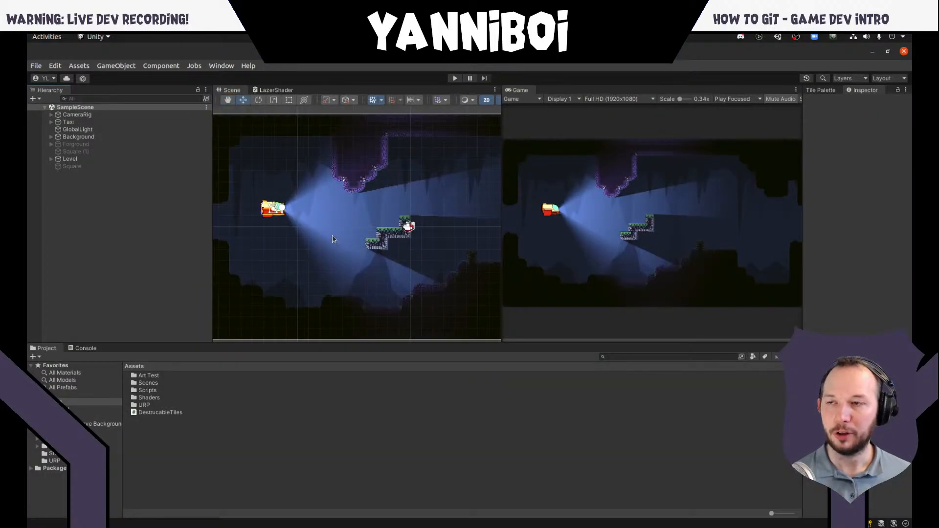
pyautogui.hotkey('alt', 'Tab')
pyautogui.hotkey('alt', 'Tab')
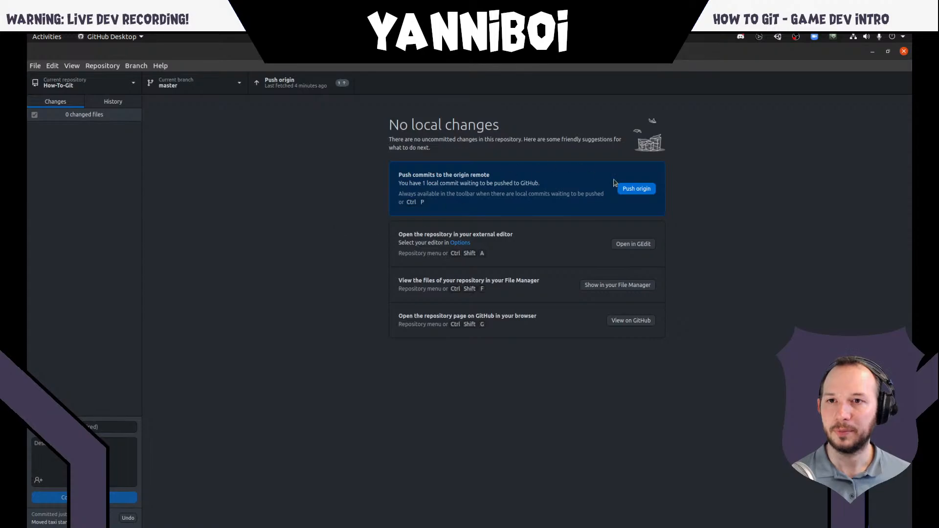
pyautogui.click(638, 190)
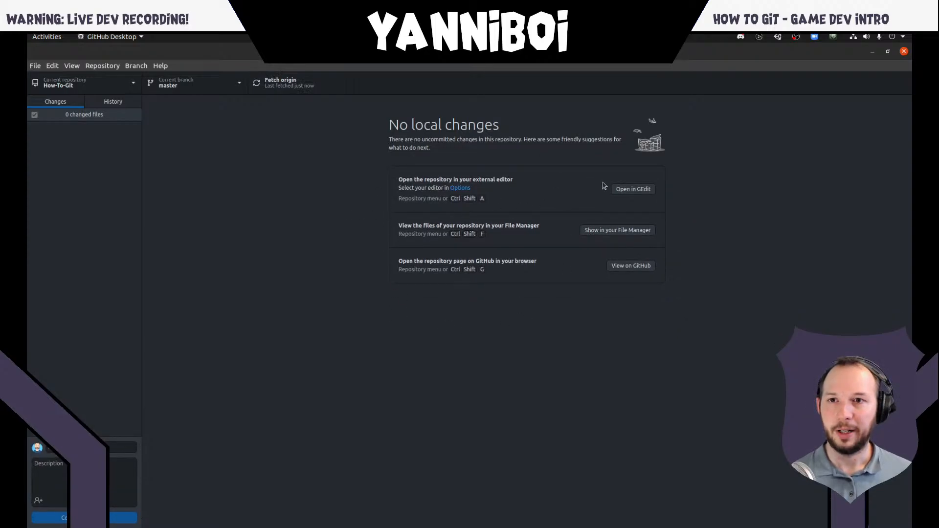
# - Switch to Firefox and reload the How-To-Git commits page on GitHub to check for the pushed commit
pyautogui.hotkey('alt', 'Tab')
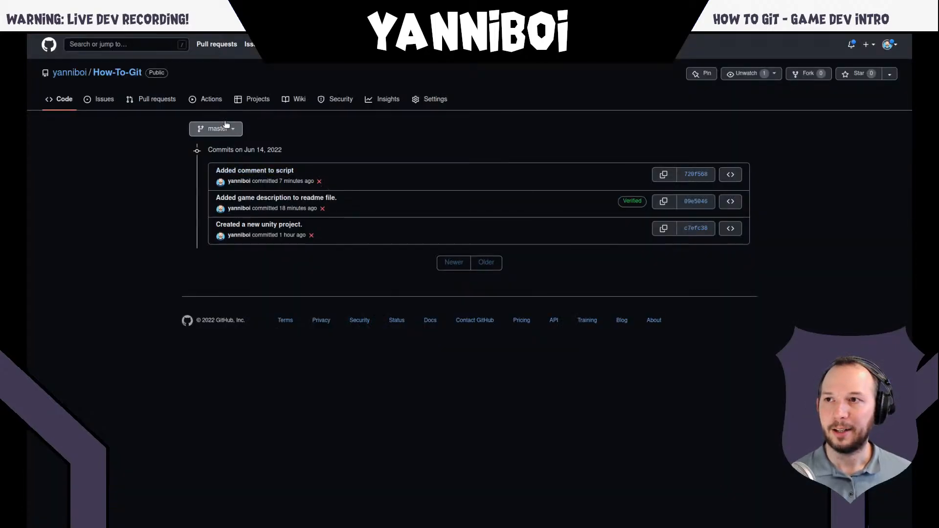
pyautogui.press('F5')
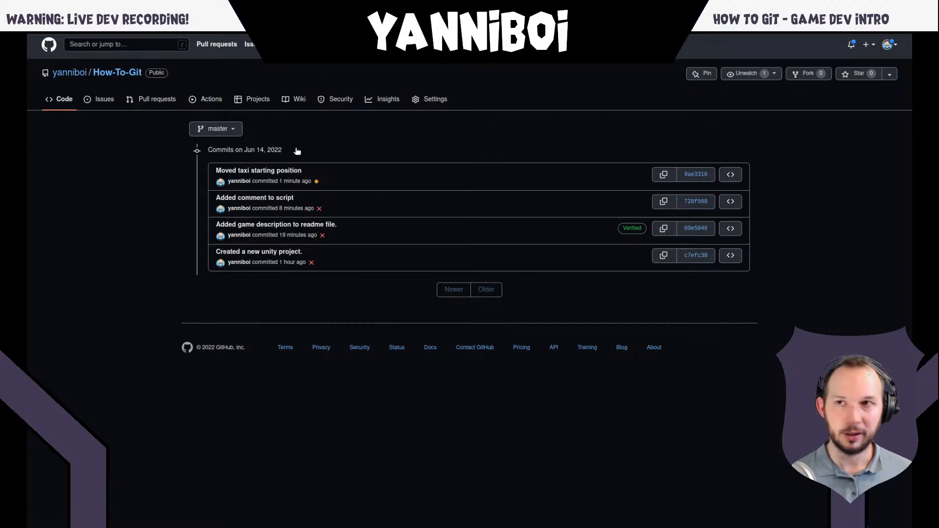
pyautogui.press('F11')
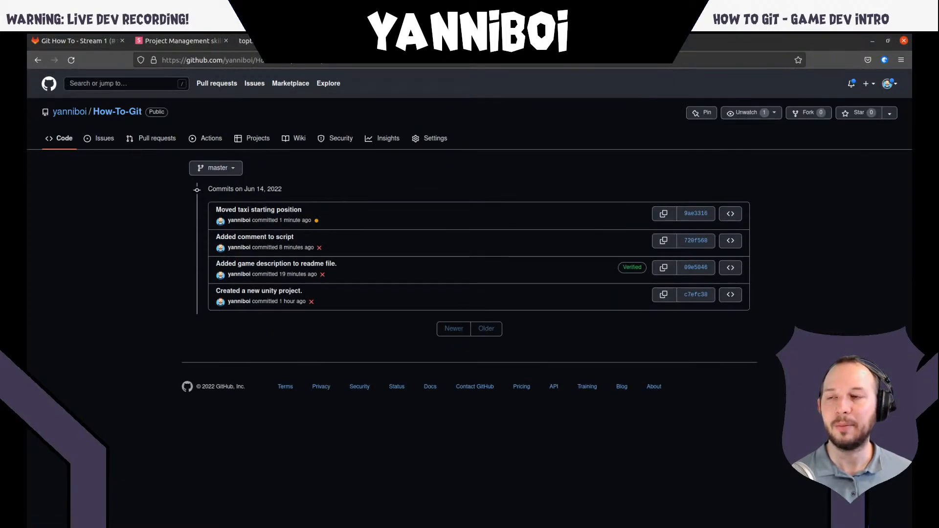
pyautogui.press('F11')
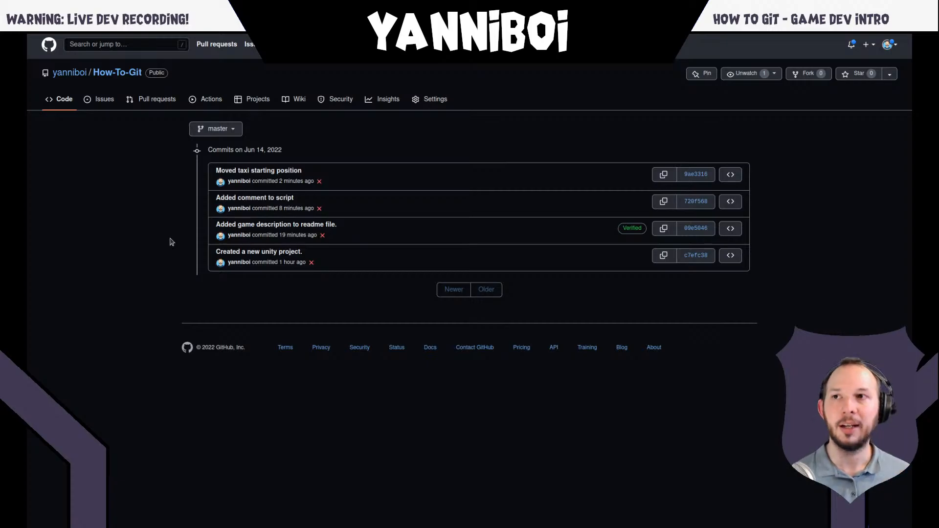
# - Search Google for "git lfs" from the browser page showing GitHub Desktop, and open the Git Large File Storage website
pyautogui.click(435, 41)
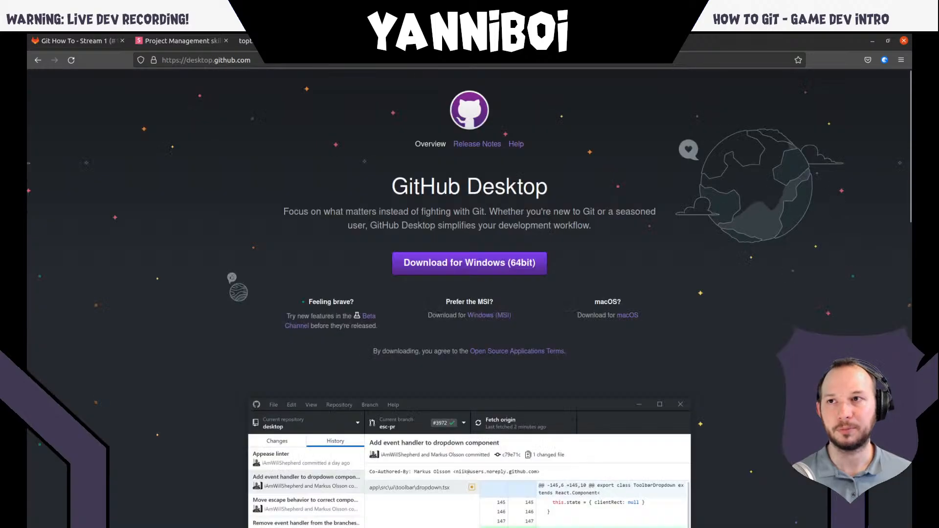
pyautogui.click(420, 60)
pyautogui.write('lfs')
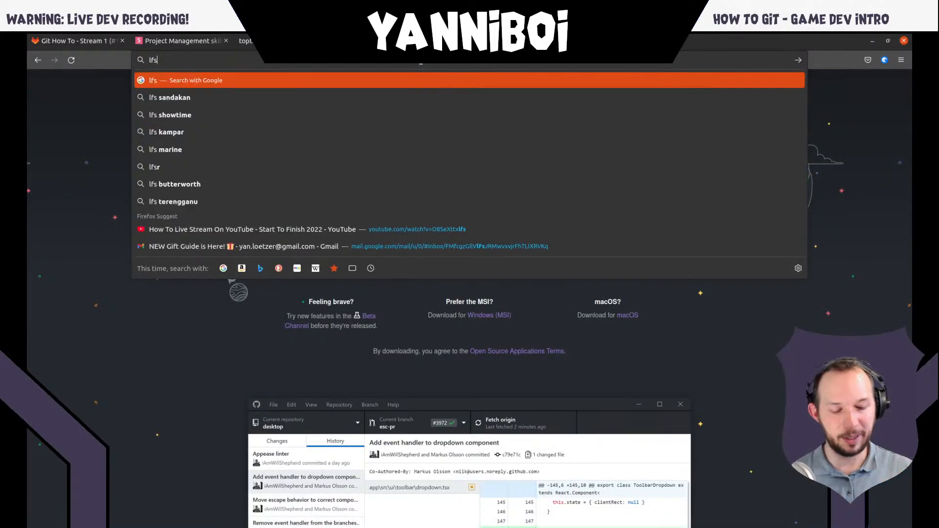
pyautogui.press('Home')
pyautogui.write('git')
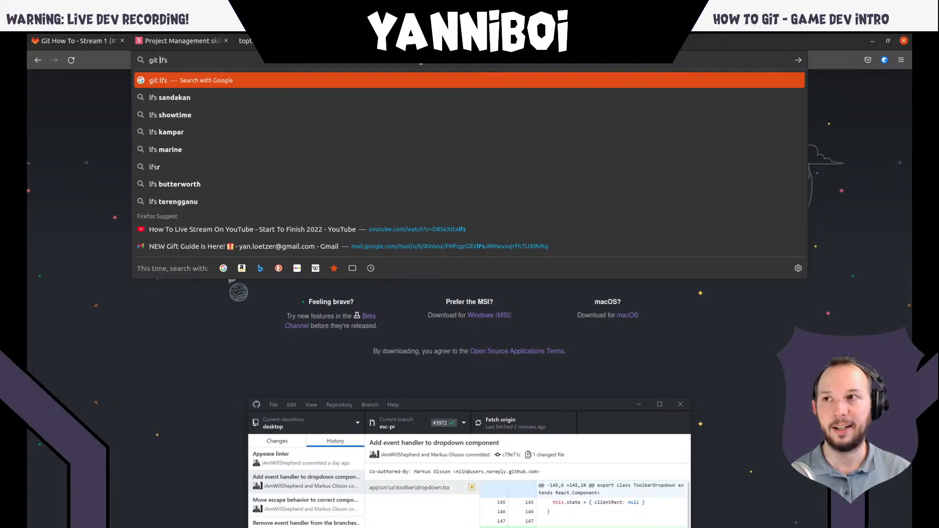
pyautogui.press('Return')
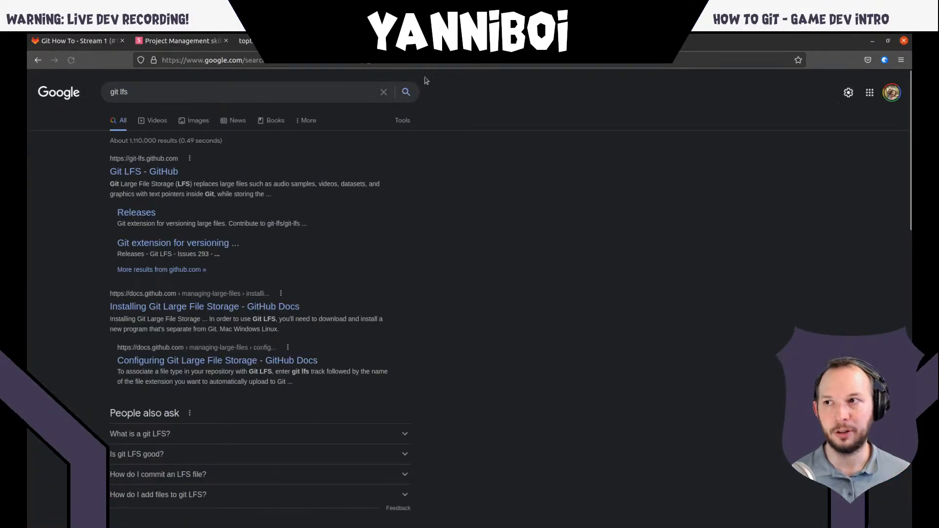
pyautogui.click(162, 135)
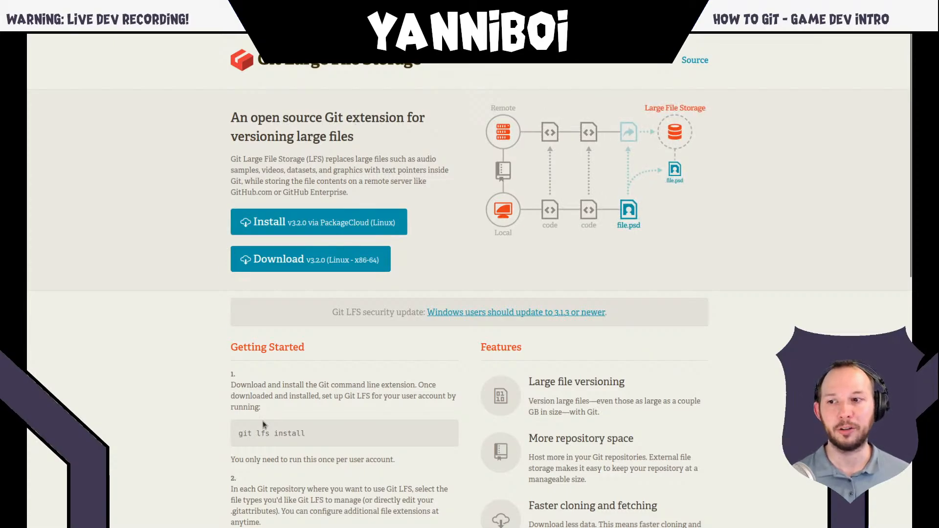
# - Examine the Getting Started instructions on the Git LFS page, including the git lfs install, git lfs track and git add .gitattributes commands
pyautogui.scroll(-2, 264, 423)
pyautogui.scroll(2, 272, 409)
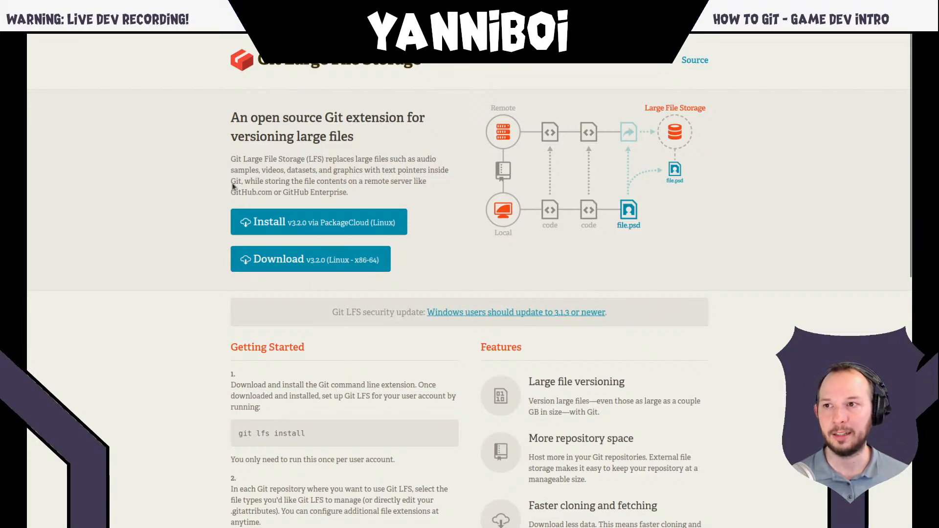
pyautogui.scroll(-4, 201, 207)
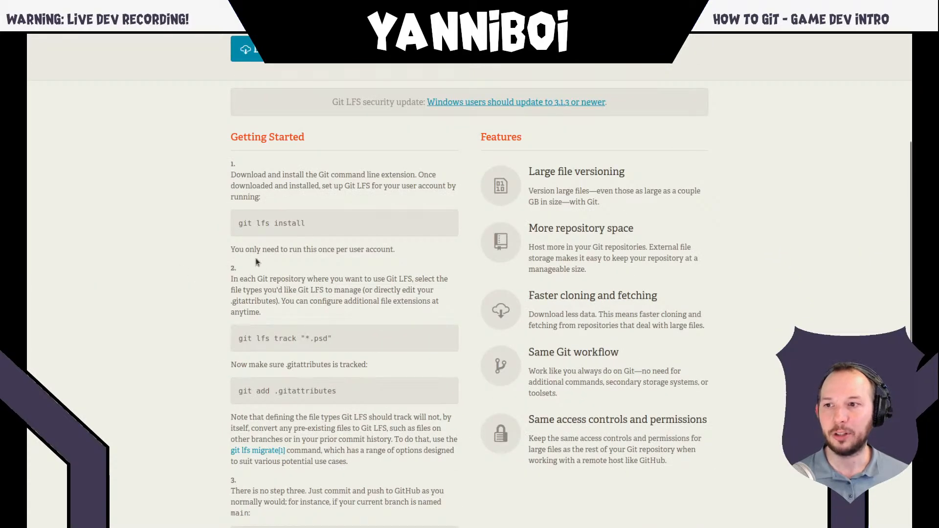
pyautogui.scroll(2, 266, 243)
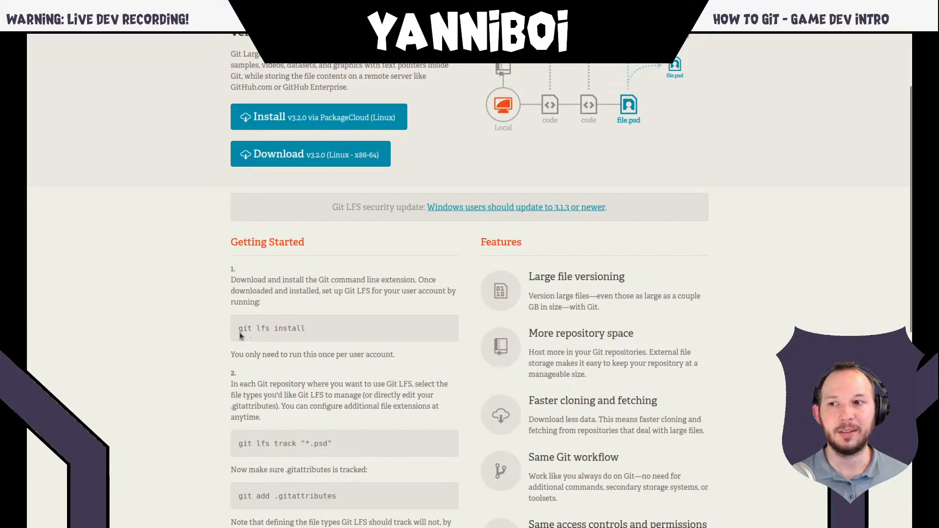
pyautogui.tripleClick(327, 328)
pyautogui.click(326, 329)
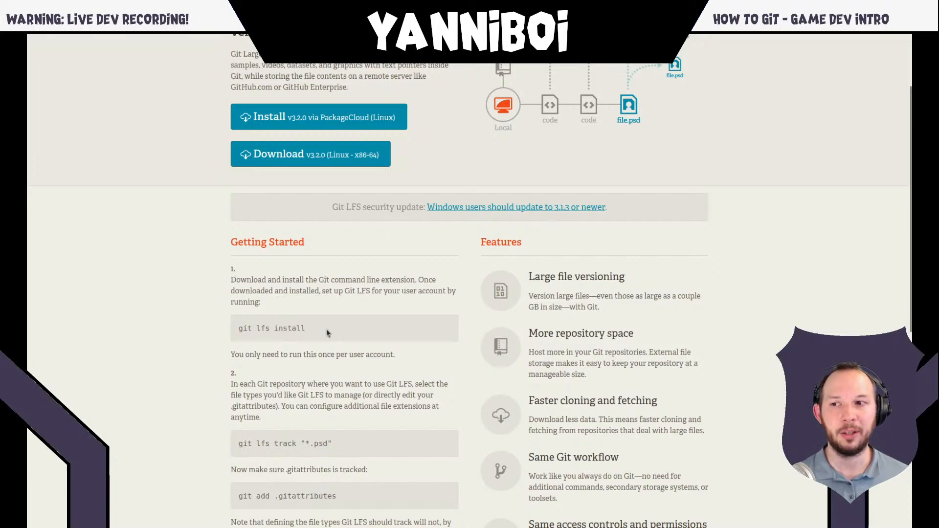
pyautogui.scroll(-3, 326, 328)
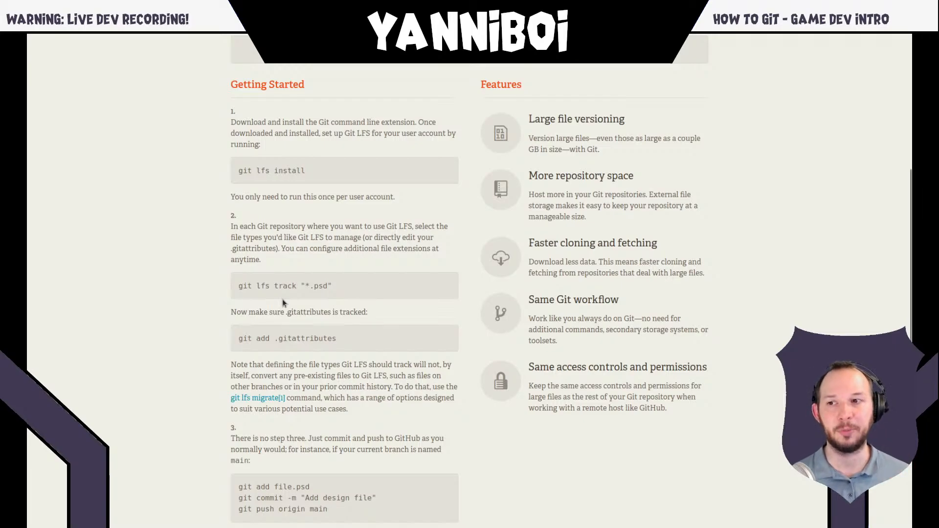
pyautogui.tripleClick(314, 338)
pyautogui.click(338, 339)
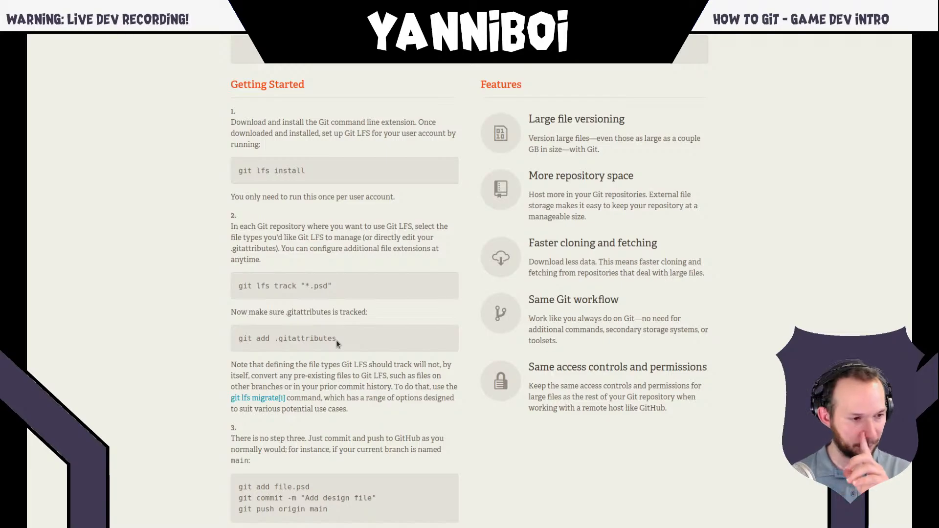
pyautogui.scroll(5, 336, 339)
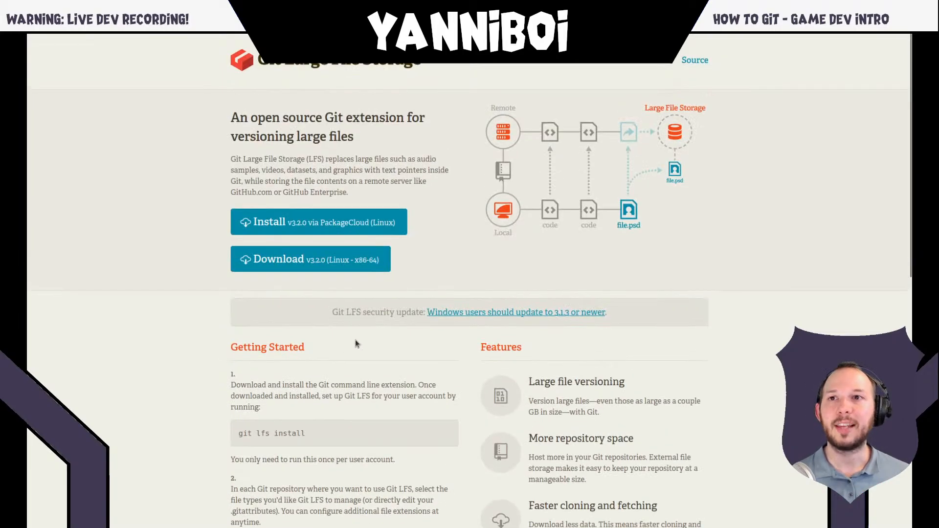
# - Highlight the heading "An open source Git extension for versioning large files" on the Git LFS page, and clear the selection
pyautogui.moveTo(362, 32)
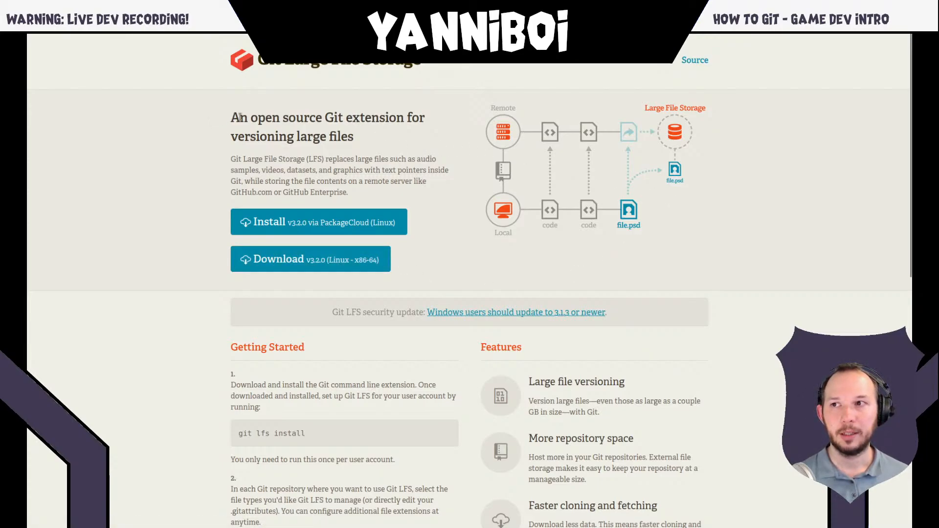
pyautogui.moveTo(240, 116); pyautogui.dragTo(366, 143)
pyautogui.click(367, 143)
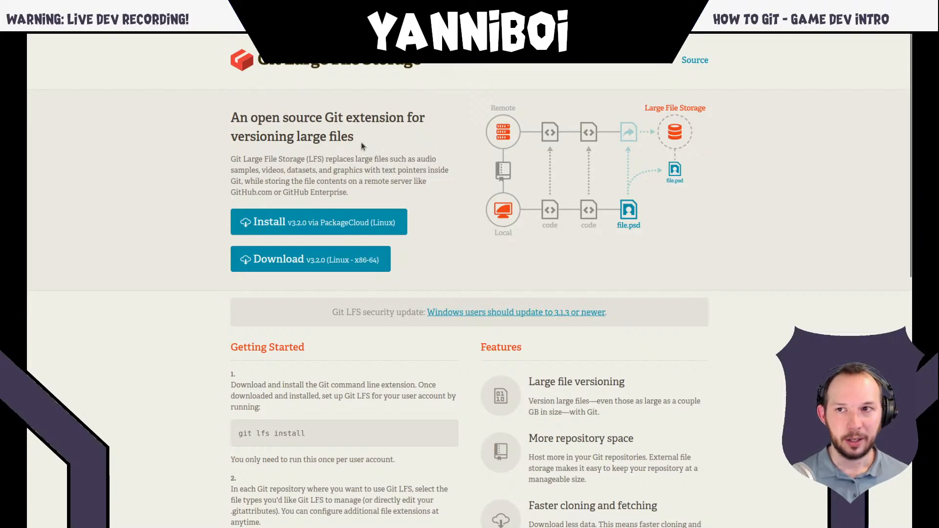
pyautogui.moveTo(233, 115); pyautogui.dragTo(361, 139)
pyautogui.click(369, 140)
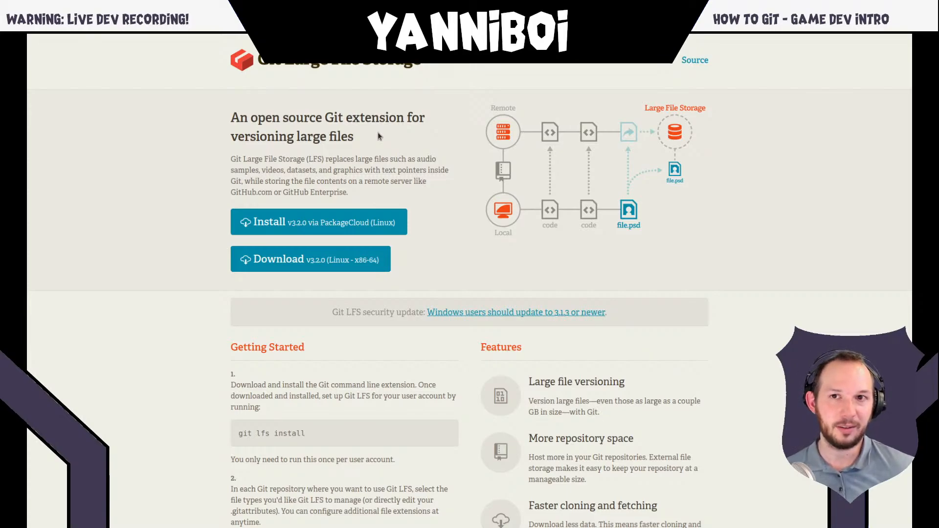
# - Show the Plan in the "Git How To - Stream 1" GitLab issue in full screen, and switch to GitHub Desktop
pyautogui.press('F11')
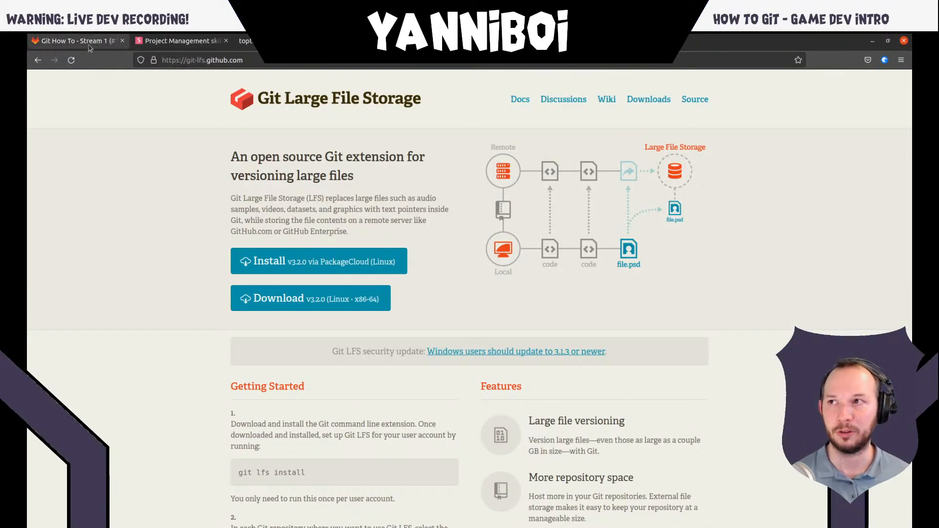
pyautogui.click(92, 47)
pyautogui.press('F11')
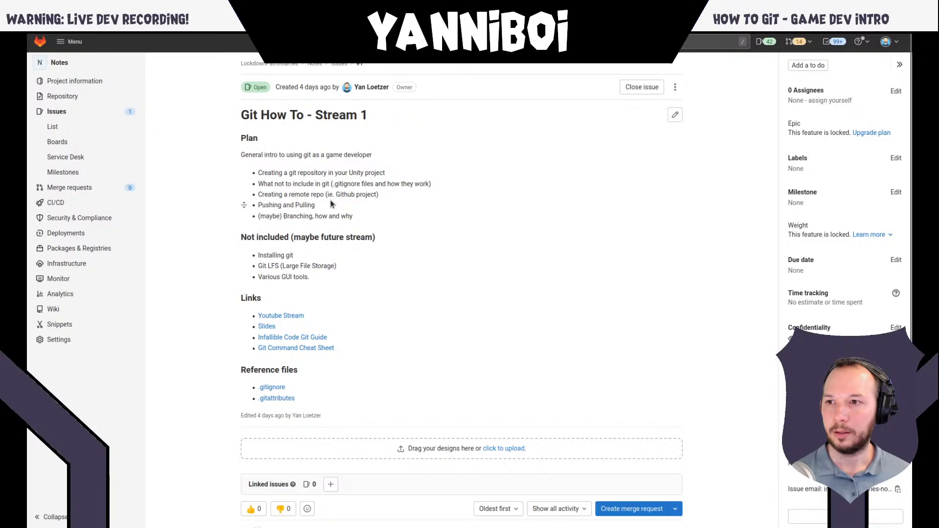
pyautogui.press('F11')
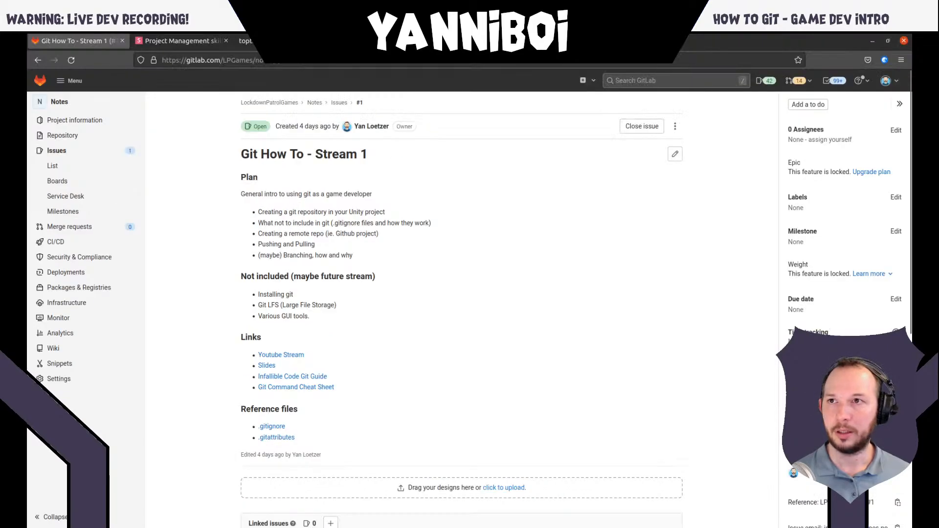
pyautogui.press('F11')
pyautogui.press('super')
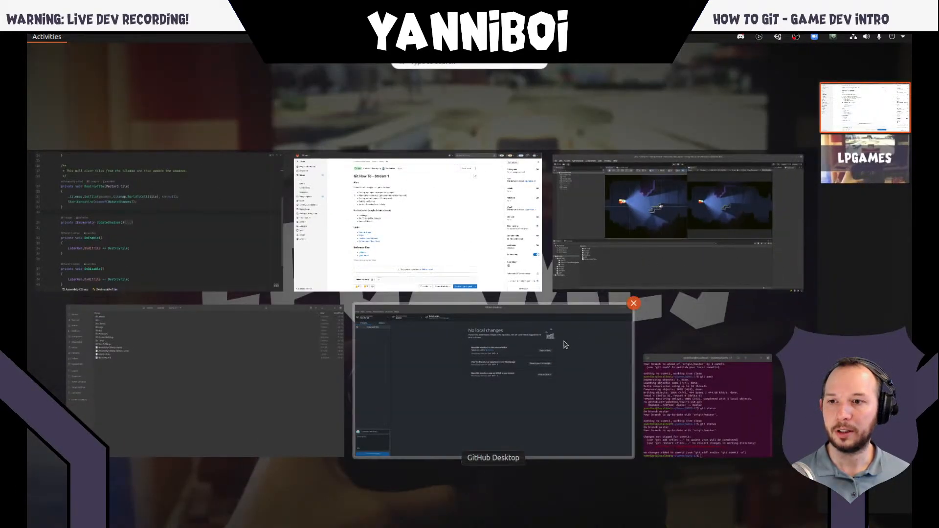
pyautogui.click(444, 400)
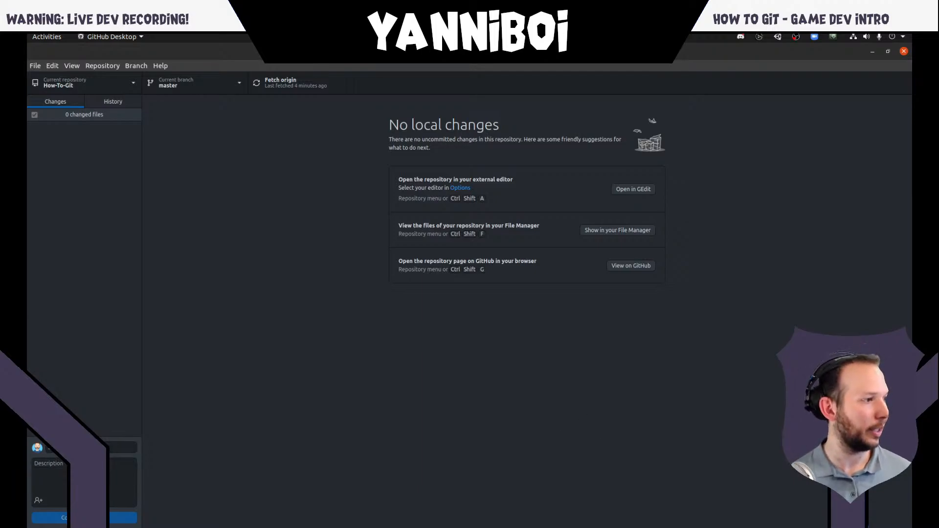
pyautogui.hotkey('alt', 'Tab')
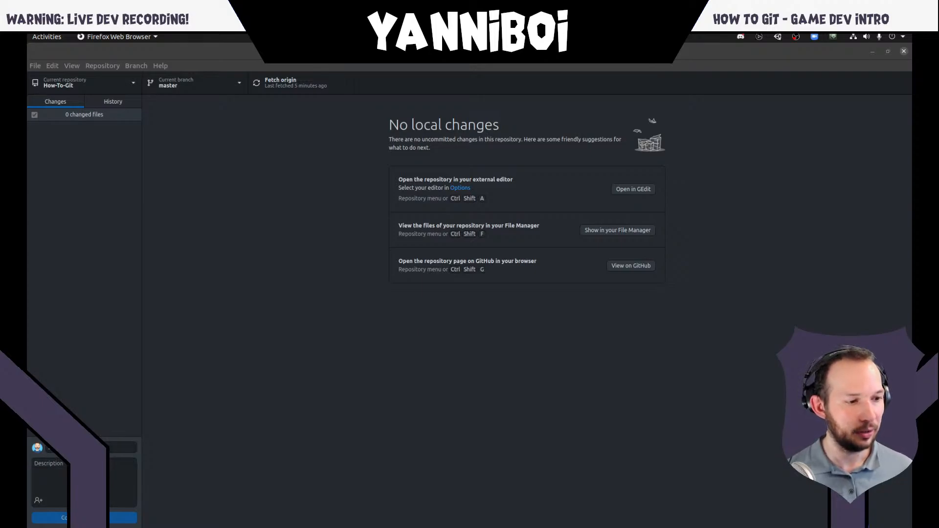
pyautogui.hotkey('alt', 'Tab')
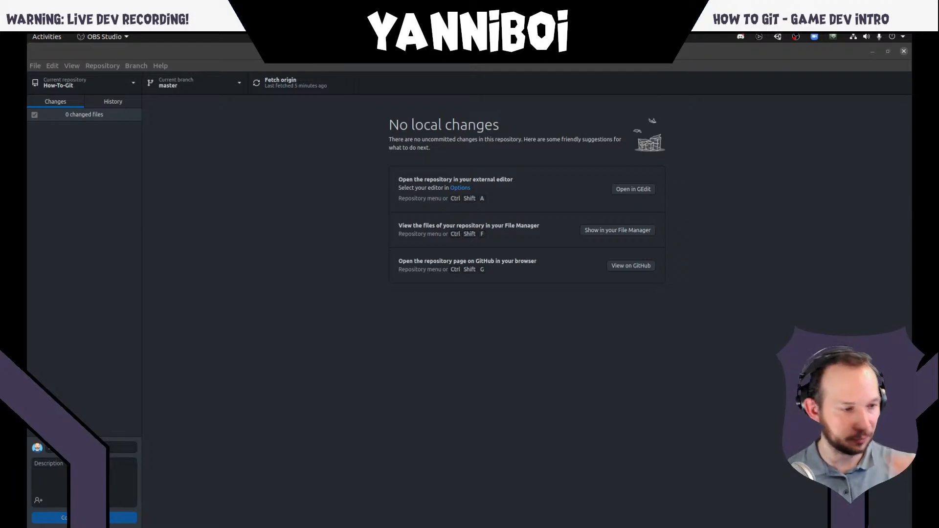
pyautogui.click(653, 406)
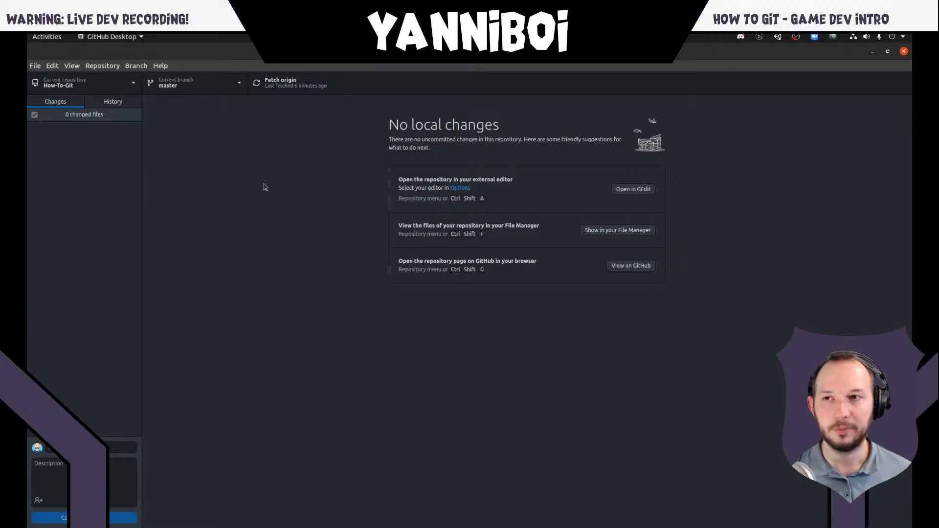
# - Switch to the terminal in the GDFG-17 folder, run git status, and return to GitHub Desktop
pyautogui.press('super')
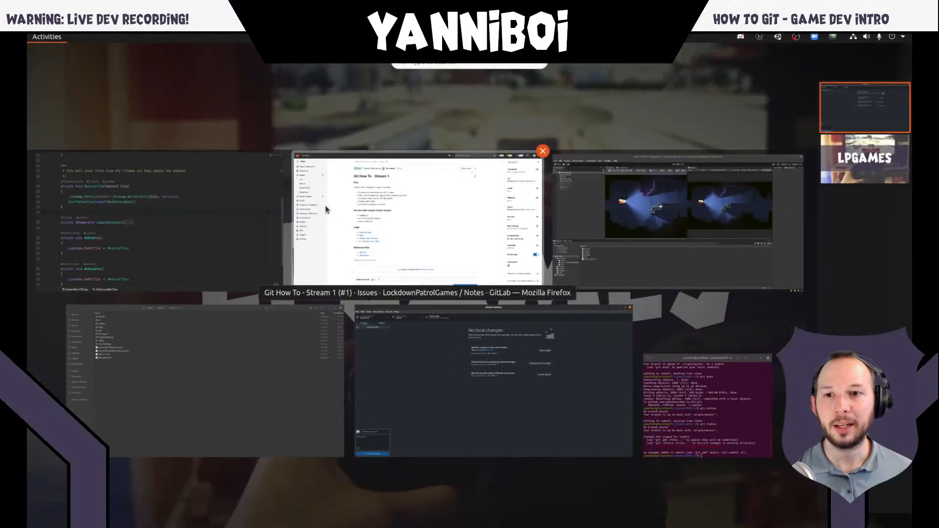
pyautogui.click(650, 367)
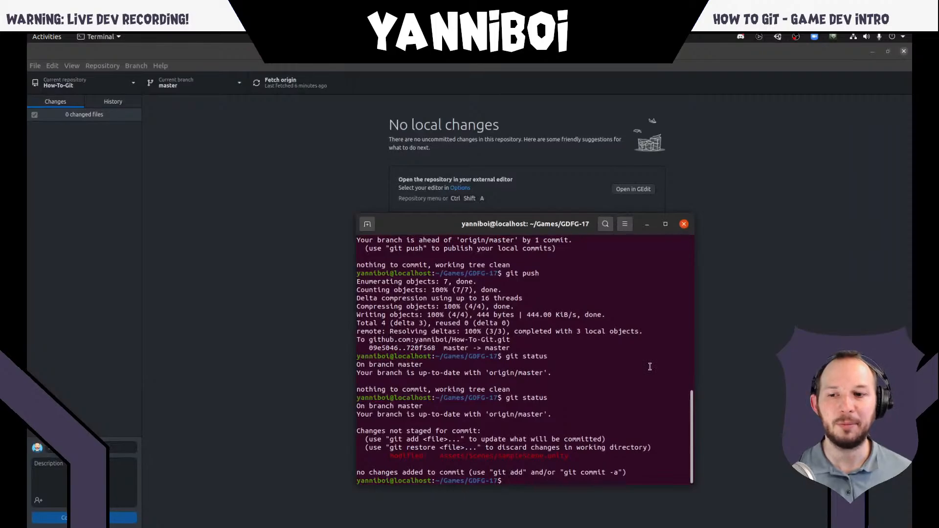
pyautogui.write('git status')
pyautogui.press('Return')
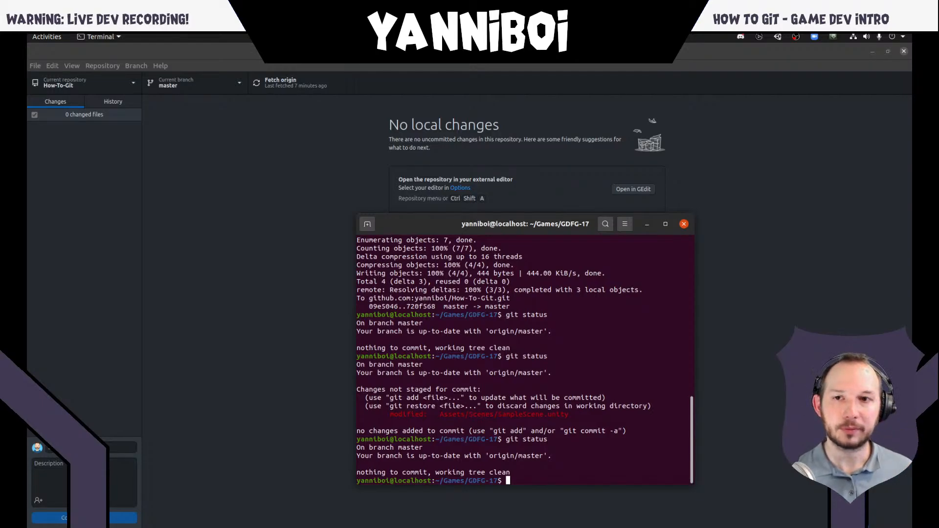
pyautogui.click(281, 221)
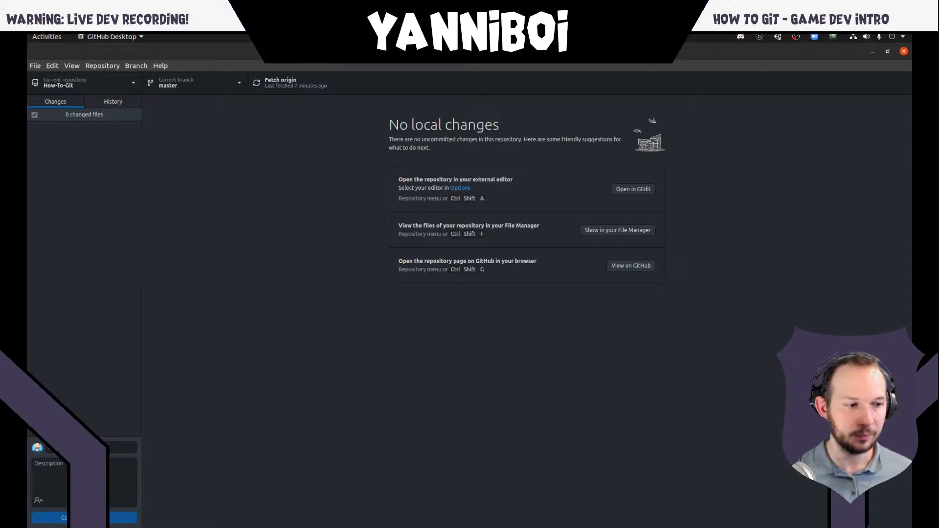
pyautogui.hotkey('alt', 'Tab')
pyautogui.click(771, 347)
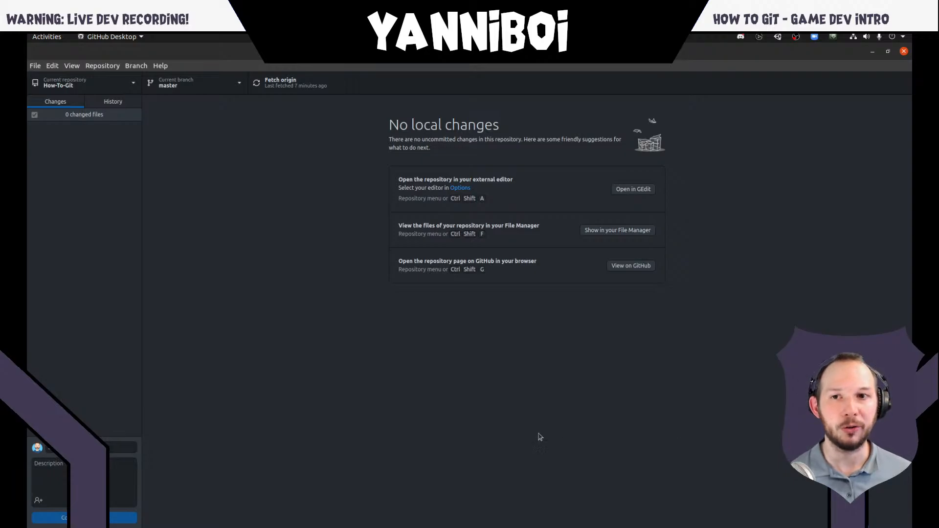
# - Switch to the Files window of the project folder, show its Open in Terminal option without choosing it, and return to GitHub Desktop
pyautogui.press('super')
pyautogui.click(227, 356)
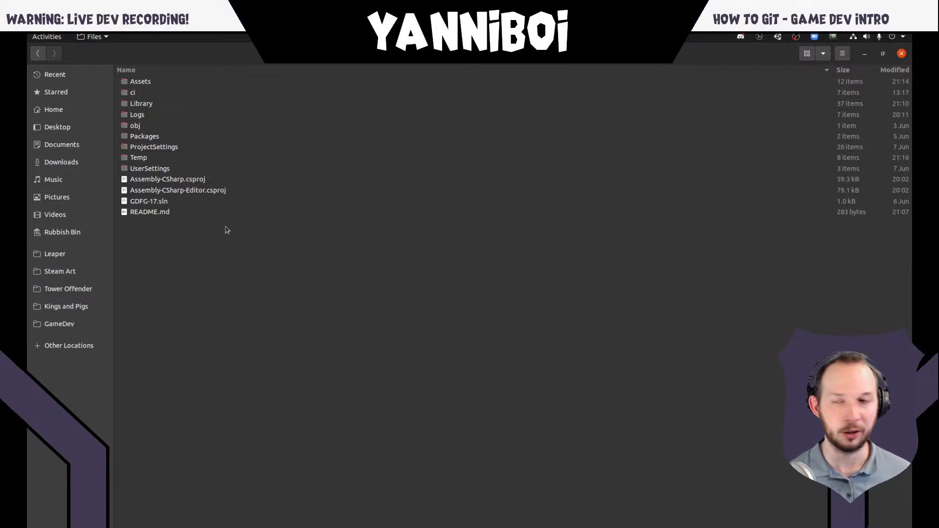
pyautogui.rightClick(209, 244)
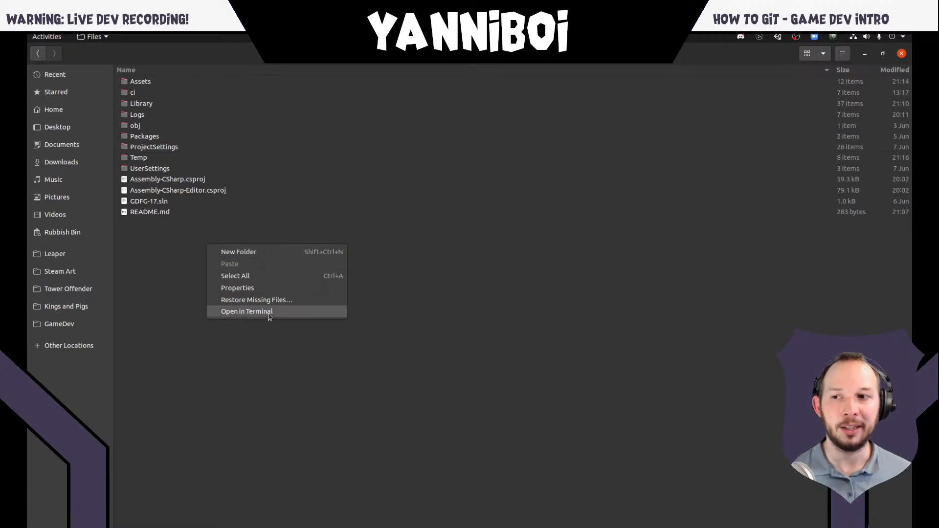
pyautogui.click(422, 335)
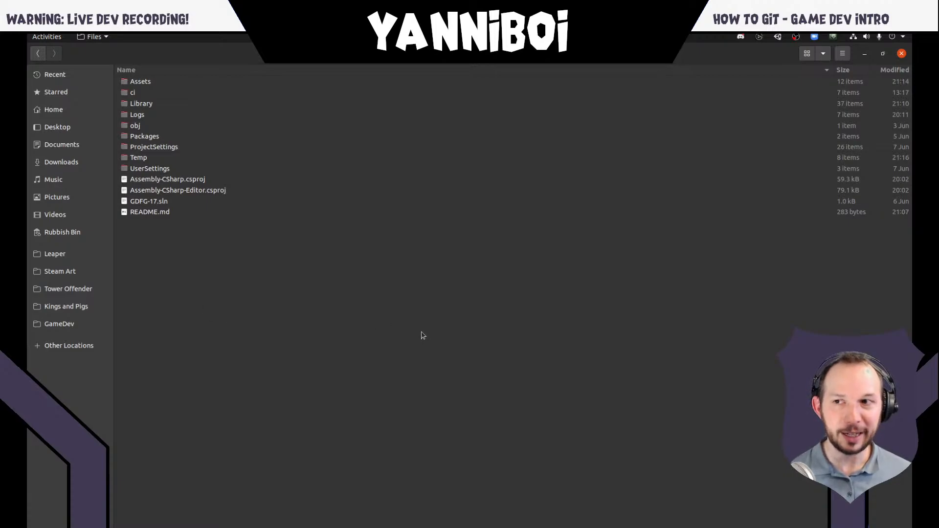
pyautogui.press('super')
pyautogui.click(429, 384)
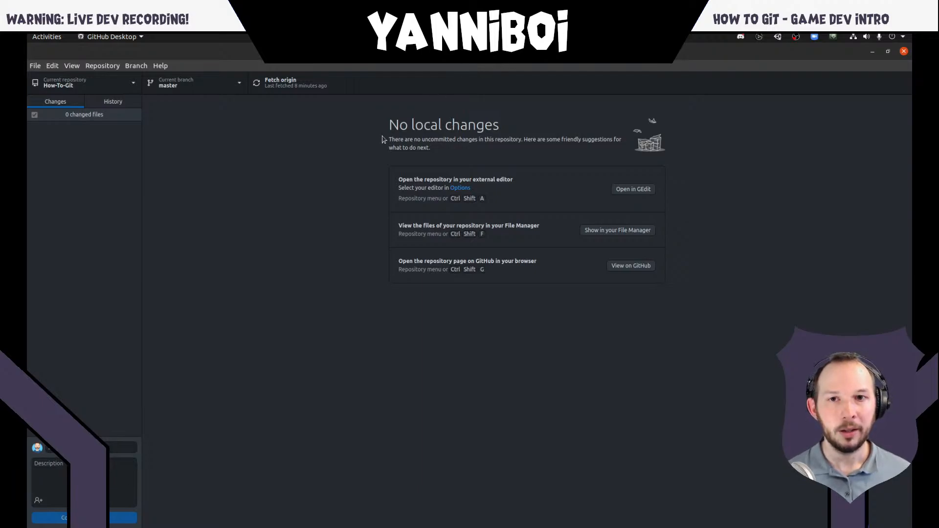
# - Switch to JetBrains Rider with DestrucableTiles.cs and turn off Presentation Mode
pyautogui.press('super')
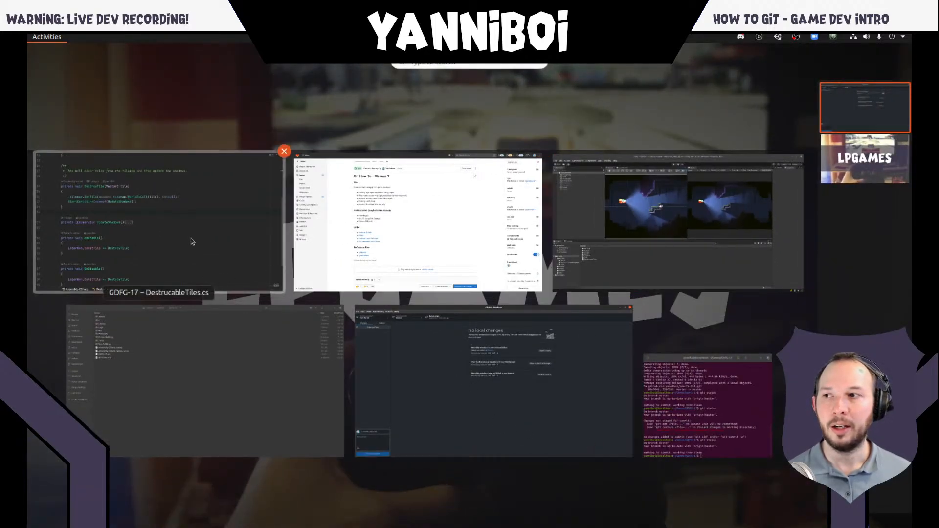
pyautogui.click(208, 245)
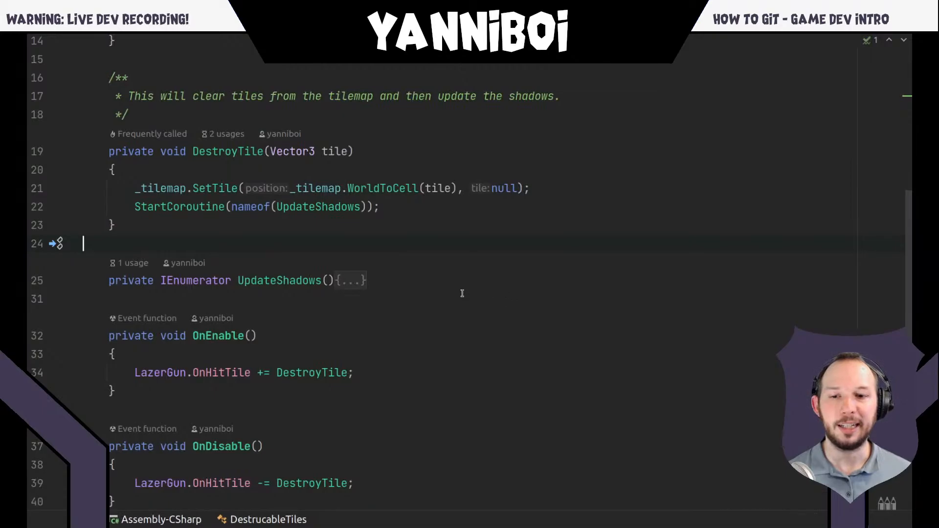
pyautogui.press('shift')
pyautogui.press('shift')
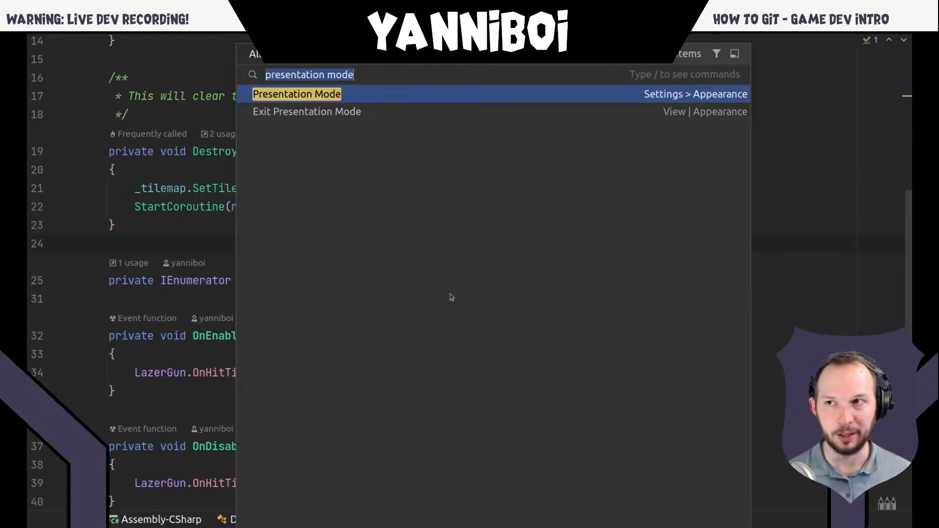
pyautogui.press('Return')
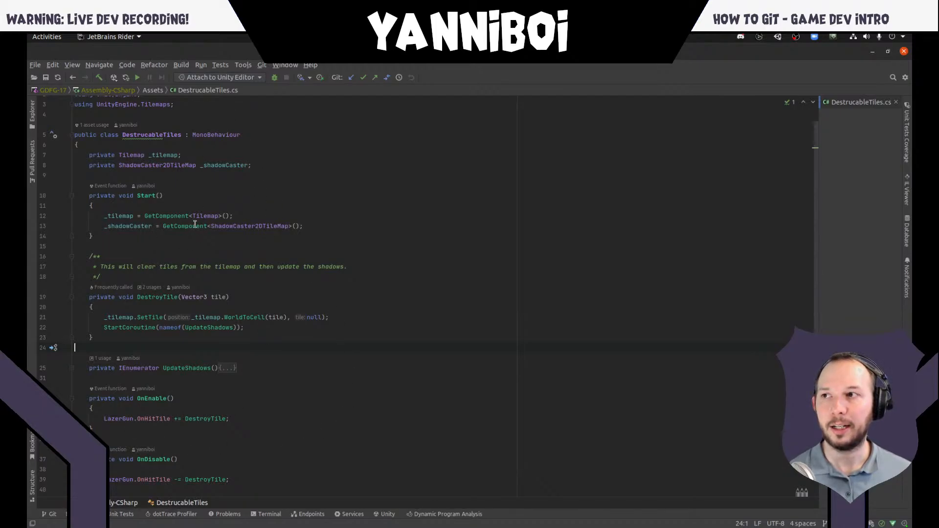
# - Add blank lines after the _shadowCaster assignment in the Start method of DestrucableTiles.cs
pyautogui.click(324, 227)
pyautogui.press('Return')
pyautogui.press('Return')
pyautogui.press('Return')
pyautogui.press('Return')
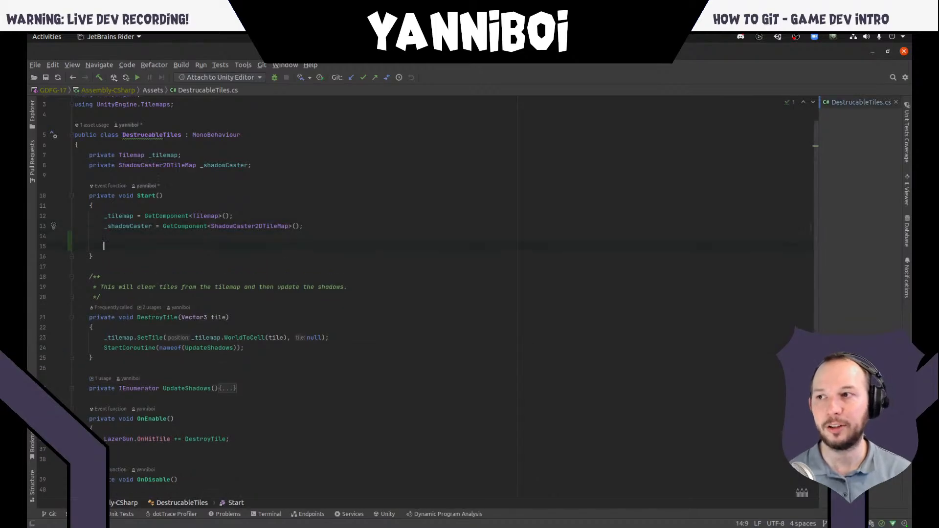
# - Open Rider's Git Commit Changes dialog, examine the diff for DestrucableTiles.cs, and close it without committing
pyautogui.click(264, 66)
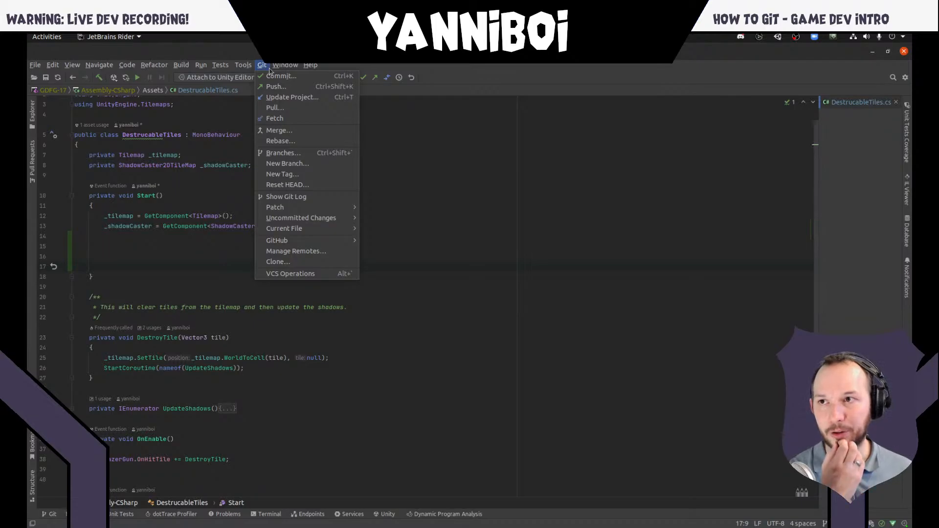
pyautogui.moveTo(273, 66)
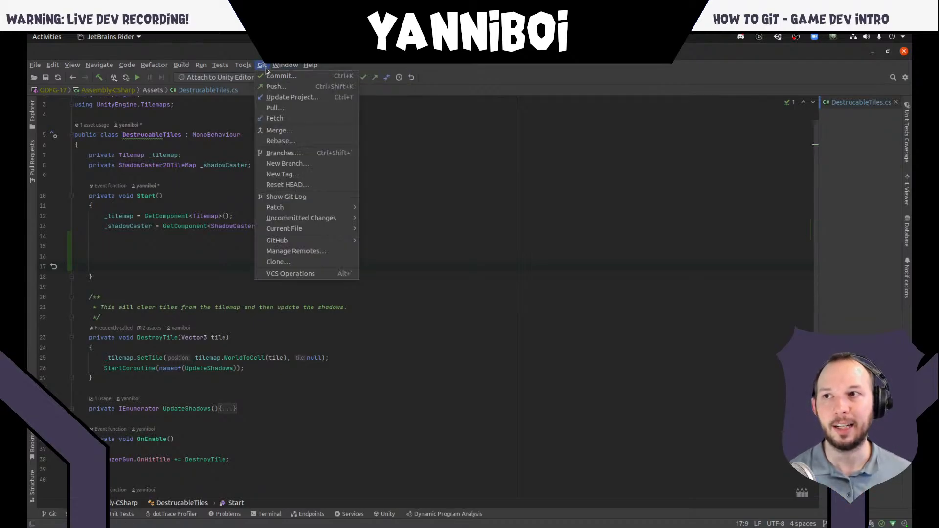
pyautogui.click(277, 78)
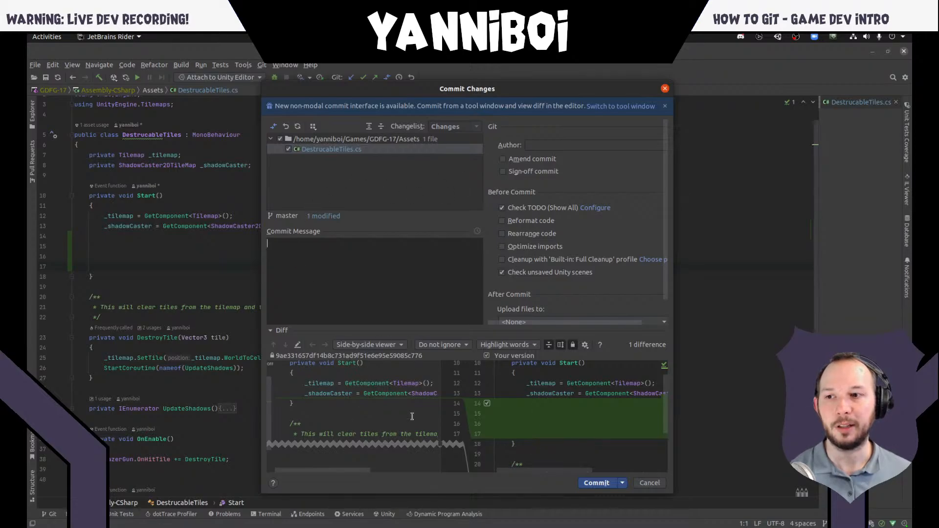
pyautogui.scroll(-2, 405, 420)
pyautogui.scroll(3, 405, 423)
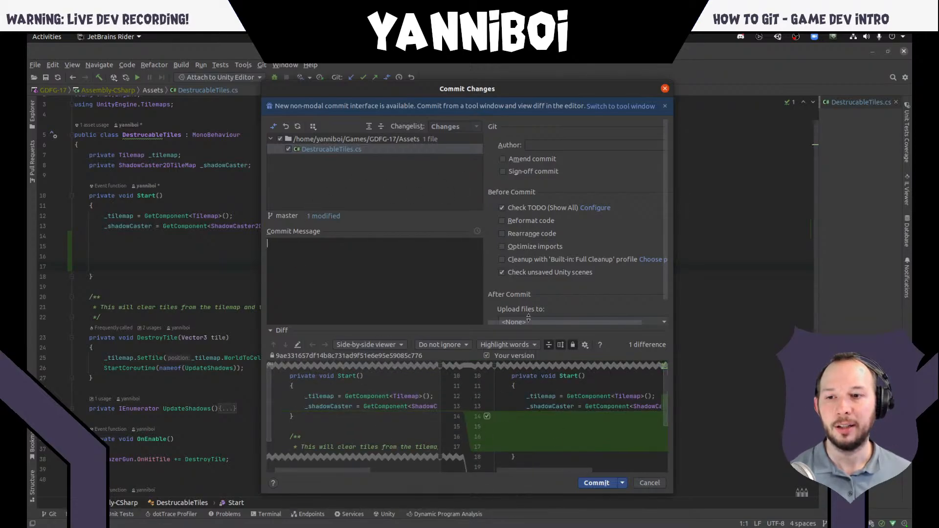
pyautogui.click(665, 88)
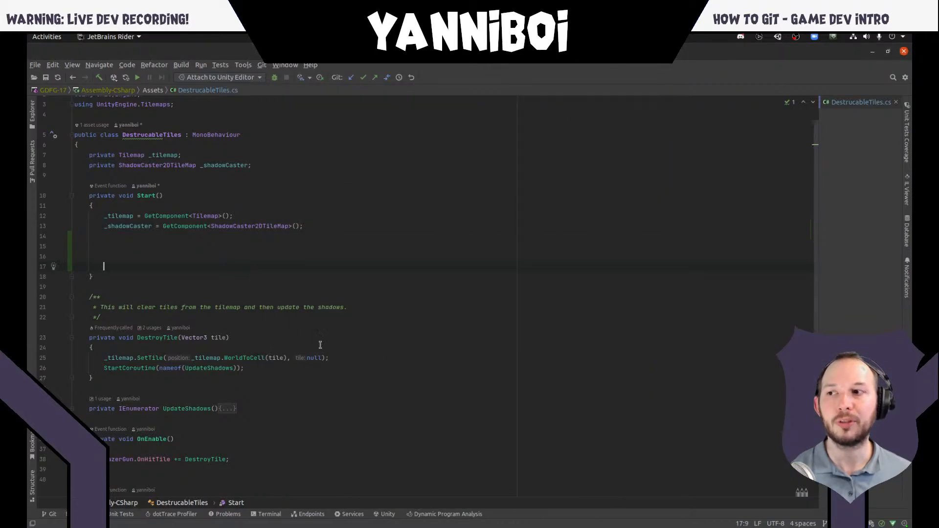
# - Undo the blank lines added to the Start method
pyautogui.click(250, 252)
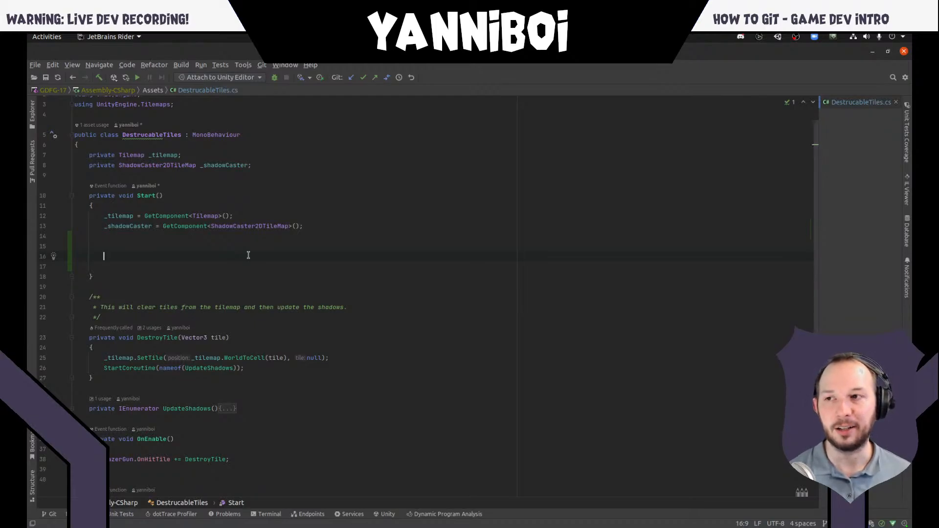
pyautogui.hotkey('ctrl', 'z')
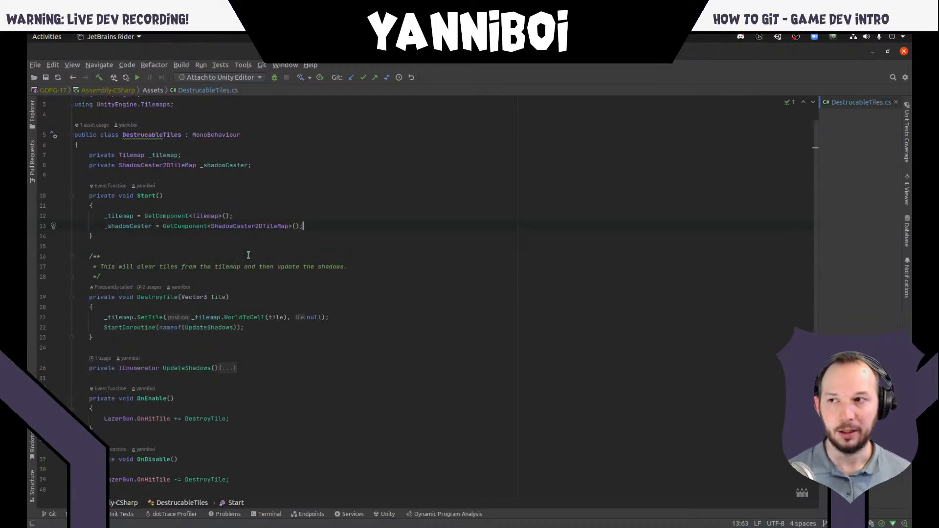
# - Switch to GitHub Desktop to check the How-To-Git repository's changes, and switch to the Unity editor
pyautogui.press('super')
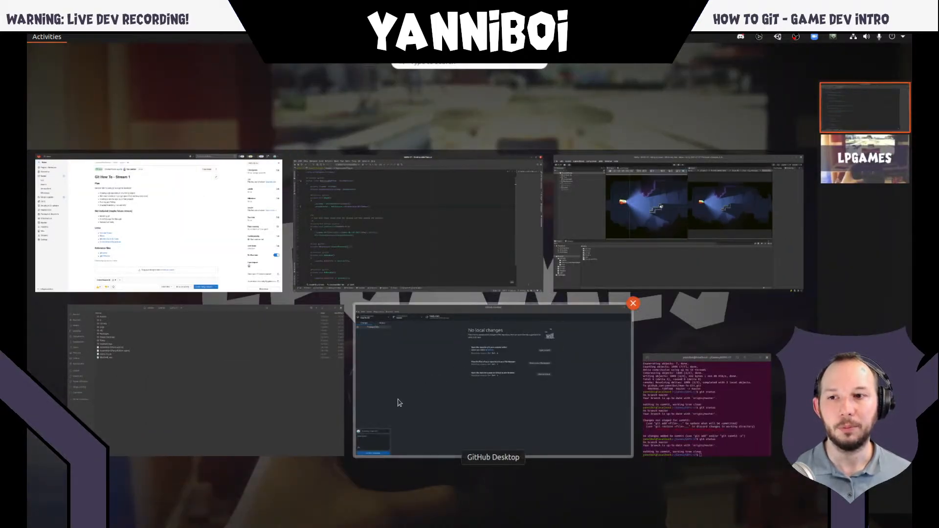
pyautogui.click(475, 363)
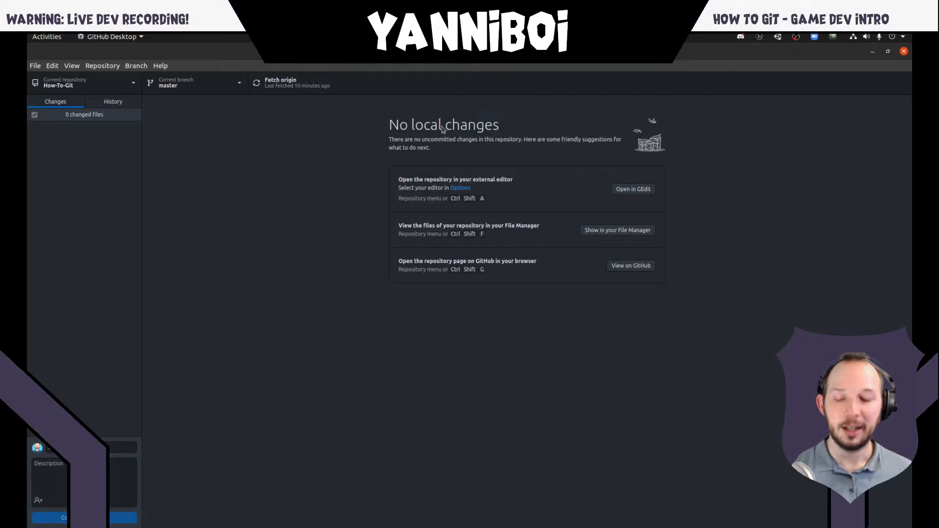
pyautogui.press('super')
pyautogui.click(650, 253)
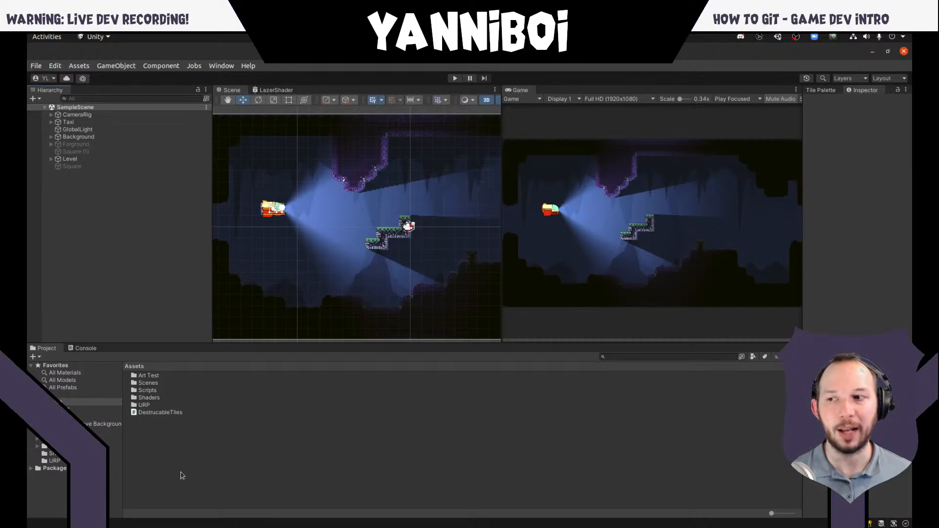
# - Return to GitHub Desktop and activate the commit summary field
pyautogui.press('super')
pyautogui.click(508, 384)
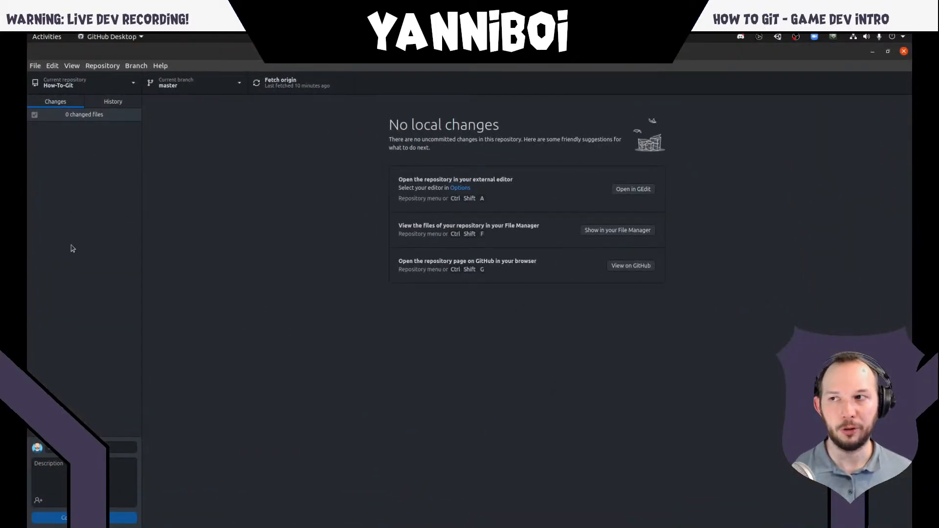
pyautogui.click(123, 446)
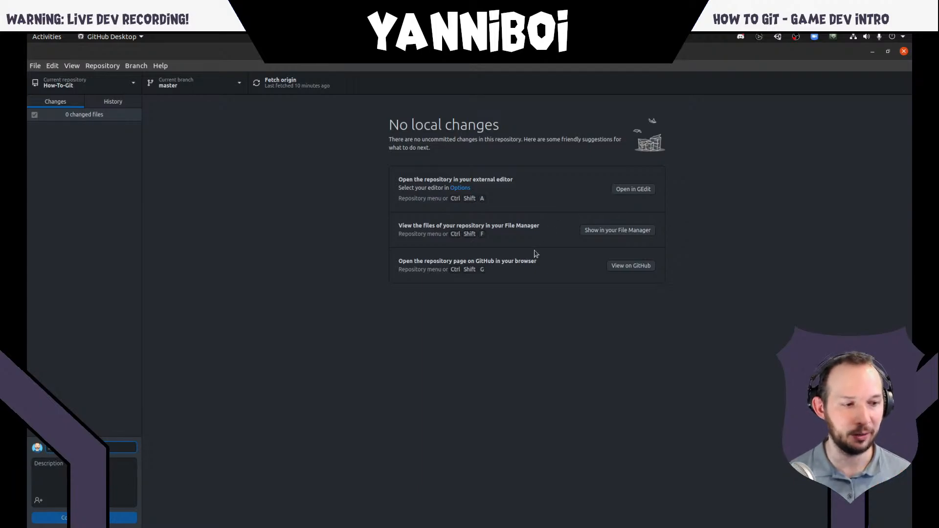
pyautogui.write('p')
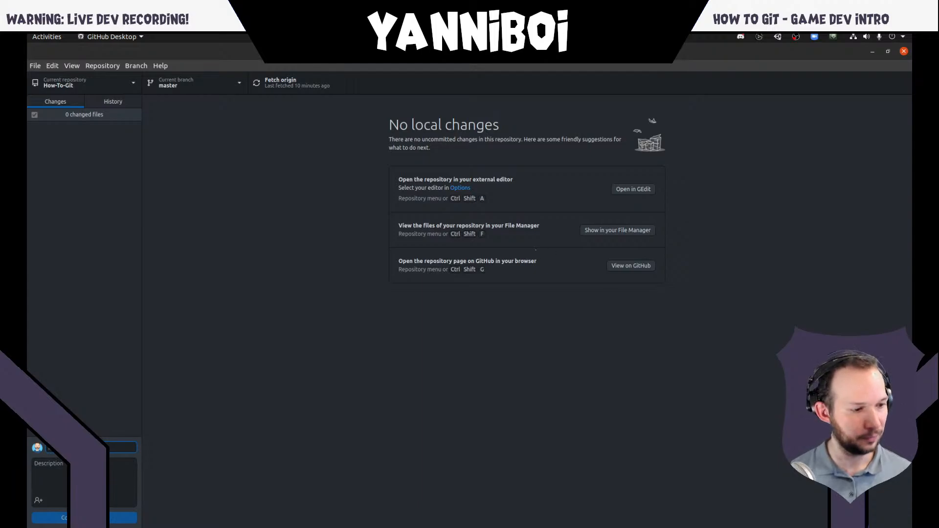
pyautogui.hotkey('alt', 'Tab')
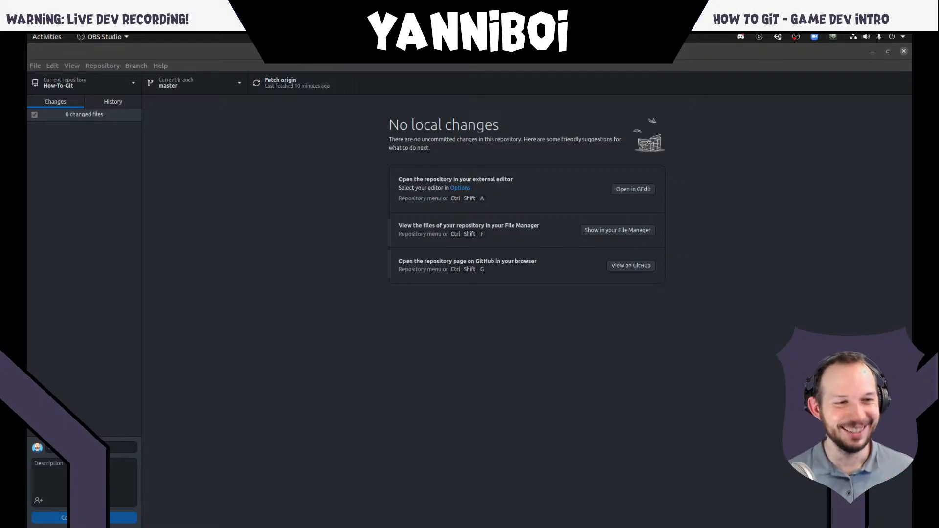
pyautogui.click(895, 479)
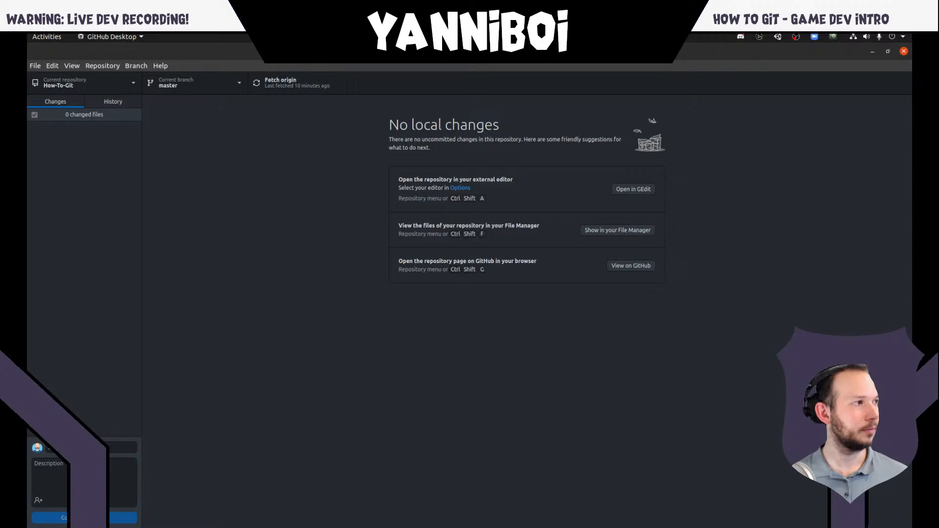
pyautogui.hotkey('alt', 'Tab')
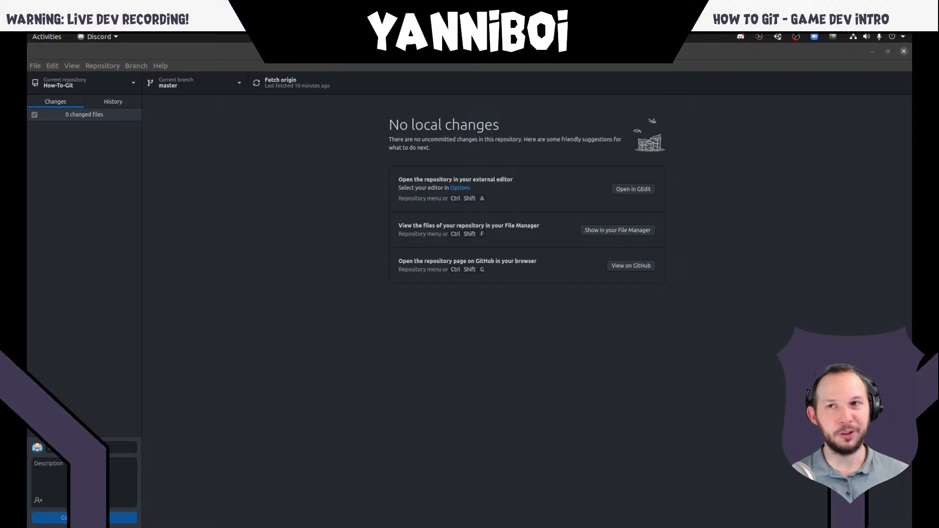
# - Minimize GitHub Desktop, switch to the browser showing the Git How To issue, and open the Notes project's CI/CD pipelines page in GitLab
pyautogui.click(871, 51)
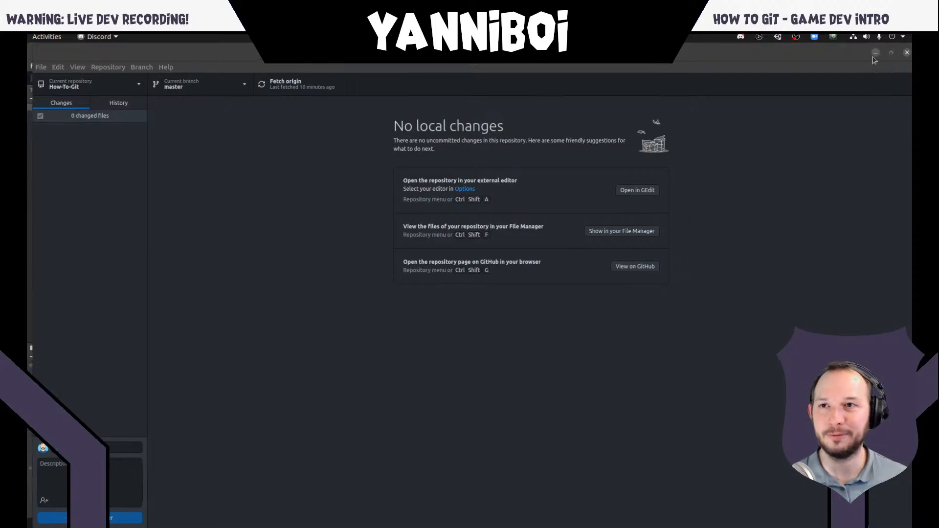
pyautogui.press('super')
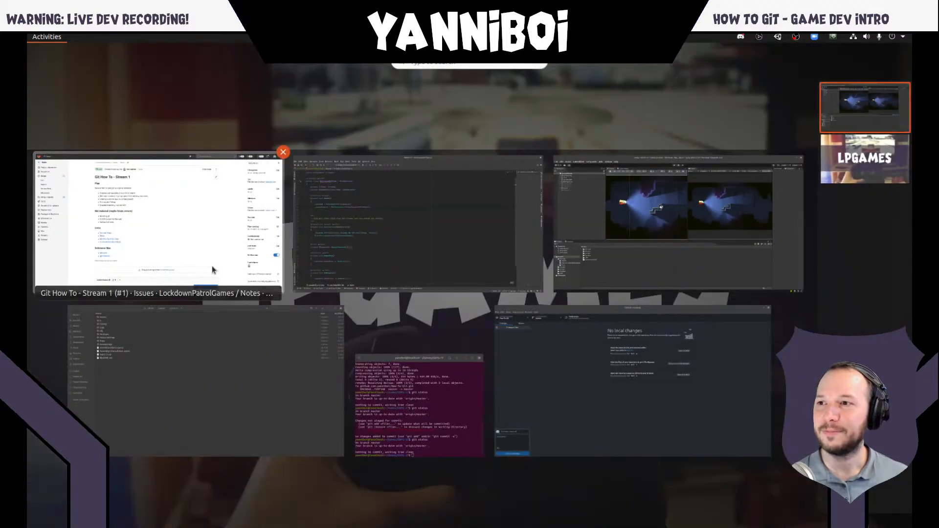
pyautogui.click(213, 268)
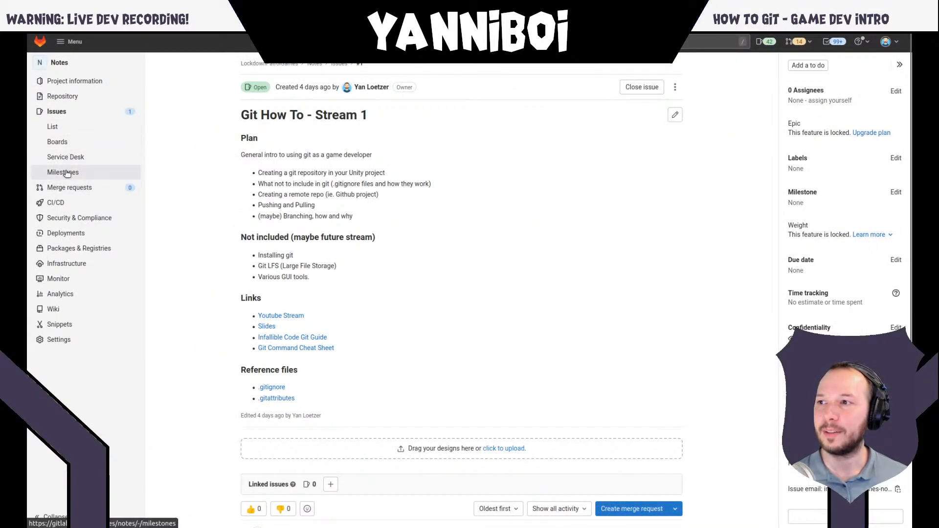
pyautogui.moveTo(68, 202)
pyautogui.click(177, 204)
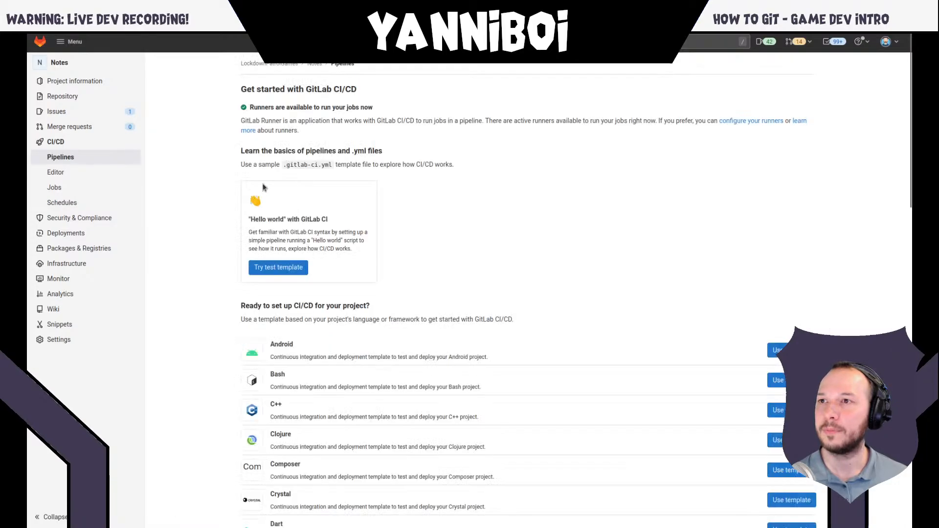
# - Go to the RogueCI repository's Actions on GitHub and open the GameCI Template run "Updated test runner to fix breaking changes in docker updates"
pyautogui.moveTo(278, 35)
pyautogui.click(244, 41)
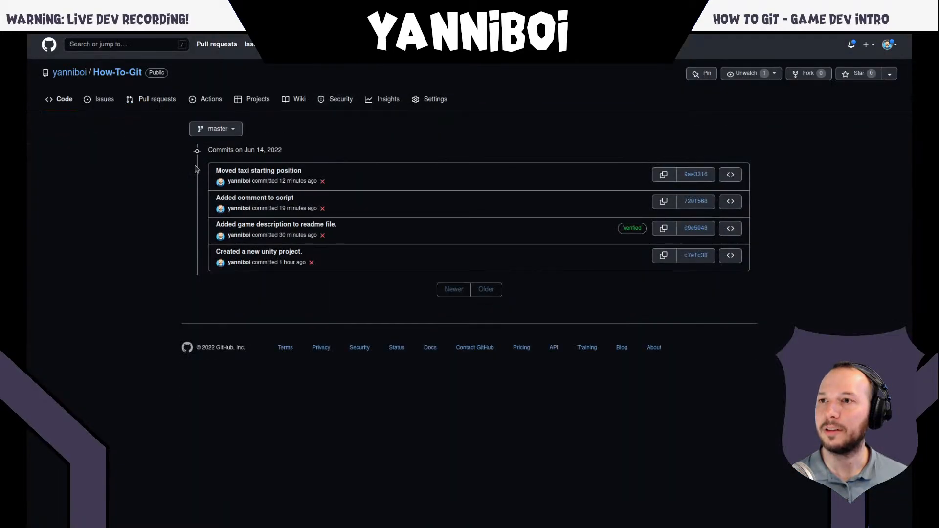
pyautogui.moveTo(244, 42)
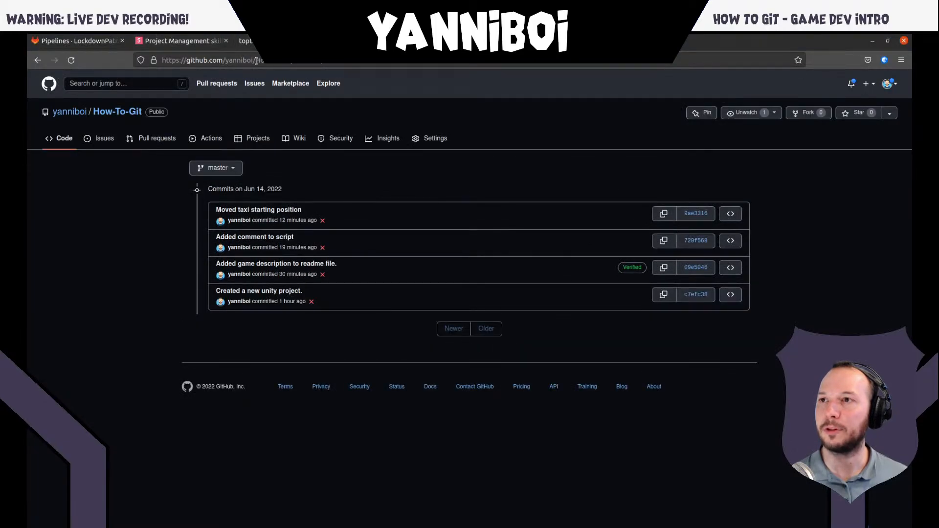
pyautogui.moveTo(256, 61); pyautogui.dragTo(433, 71)
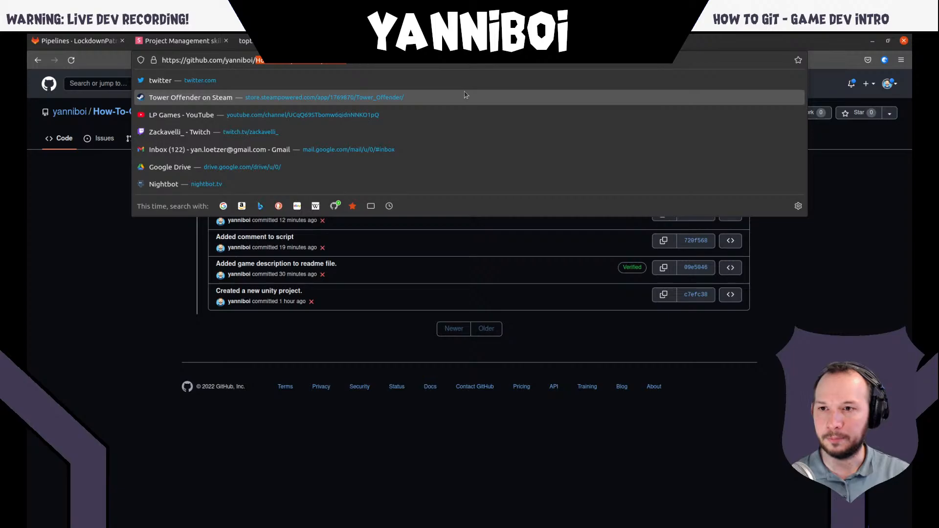
pyautogui.write('Rou')
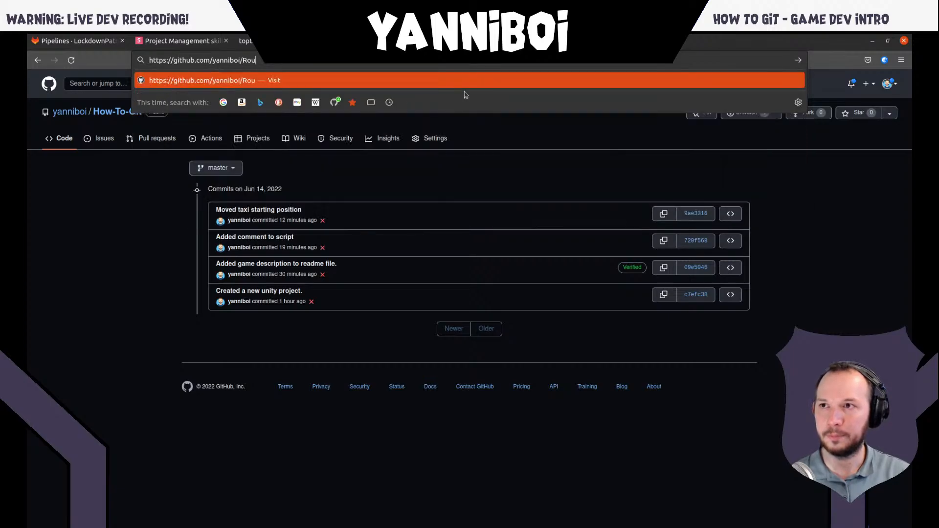
pyautogui.write('gueCl')
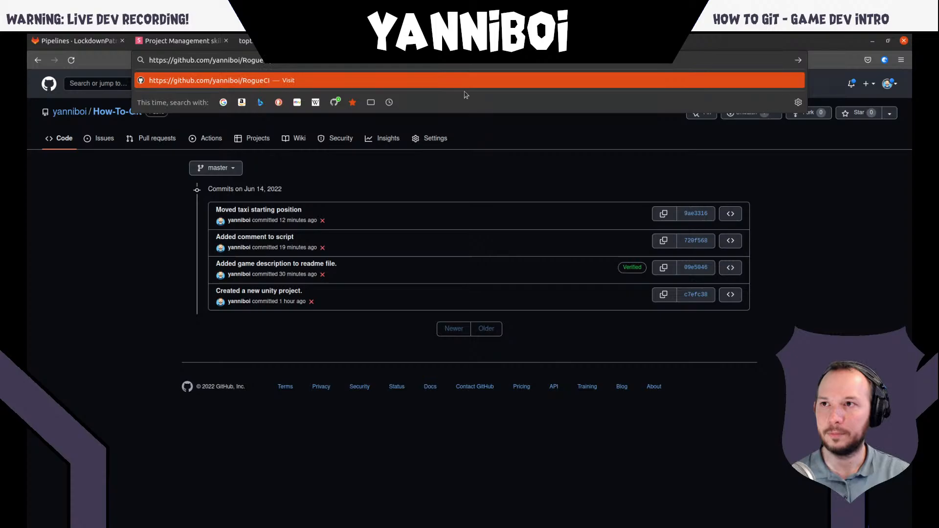
pyautogui.press('Escape')
pyautogui.press('F11')
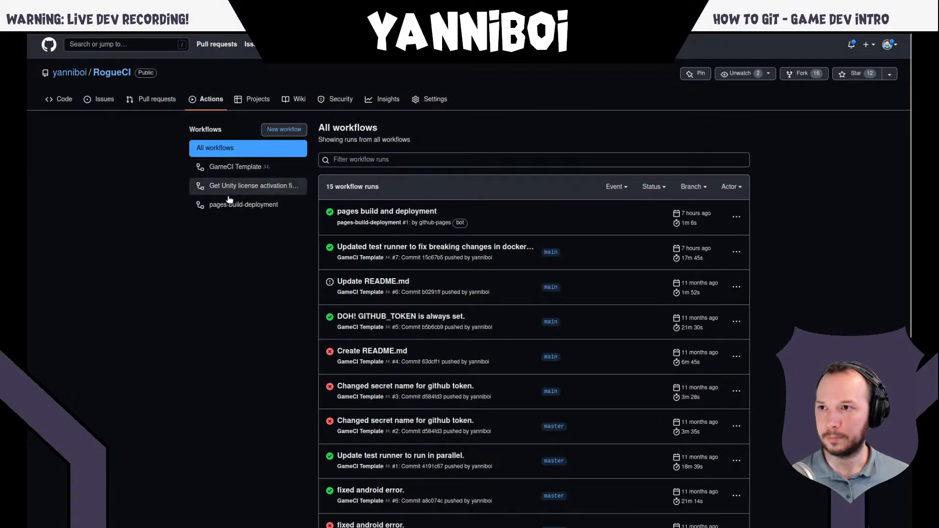
pyautogui.click(217, 171)
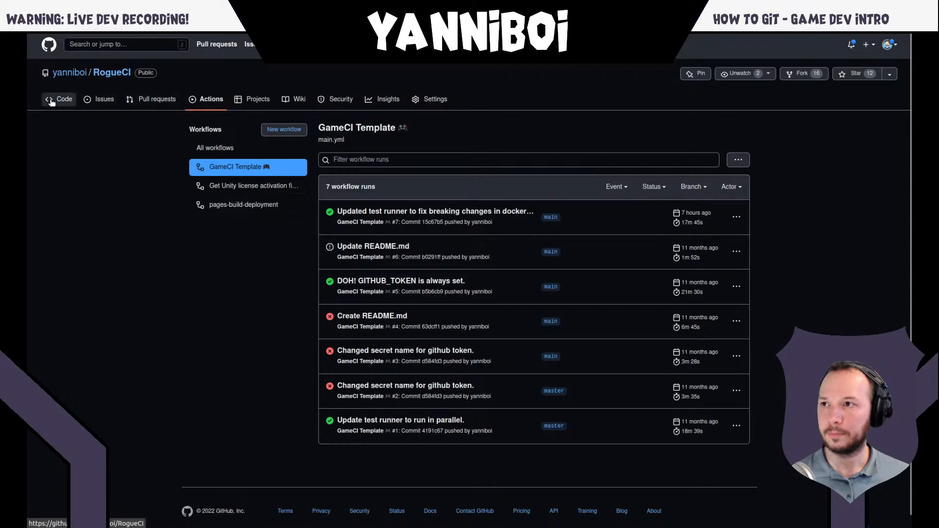
pyautogui.click(498, 214)
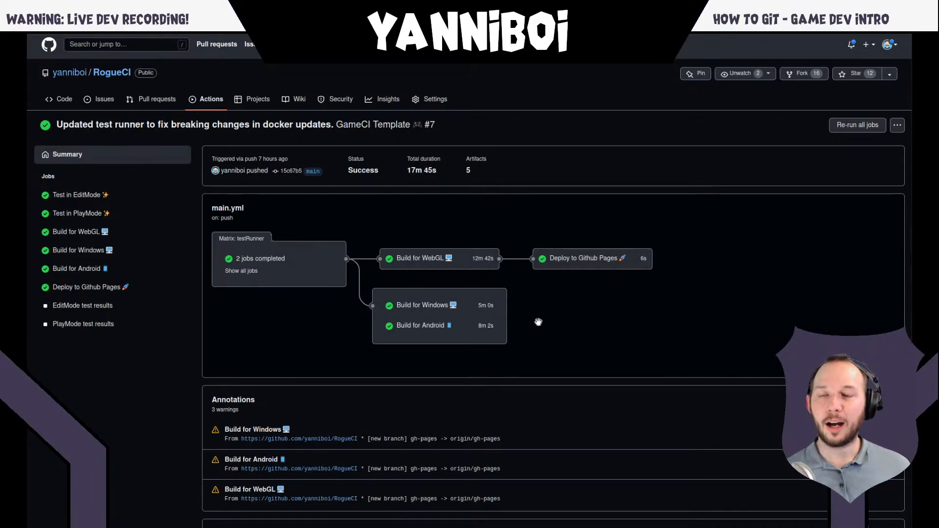
# - Open the game.ci website in a new browser tab
pyautogui.hotkey('ctrl', 't')
pyautogui.write('game.ci/')
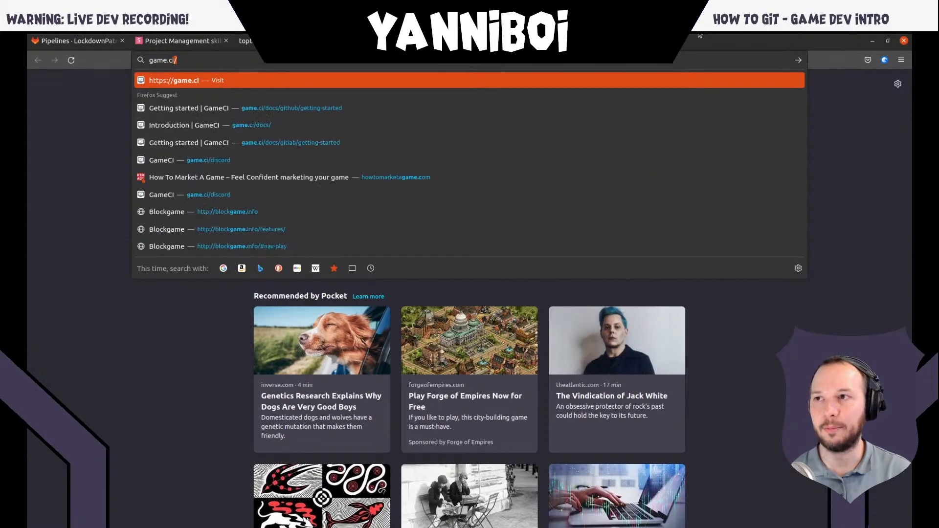
pyautogui.press('Return')
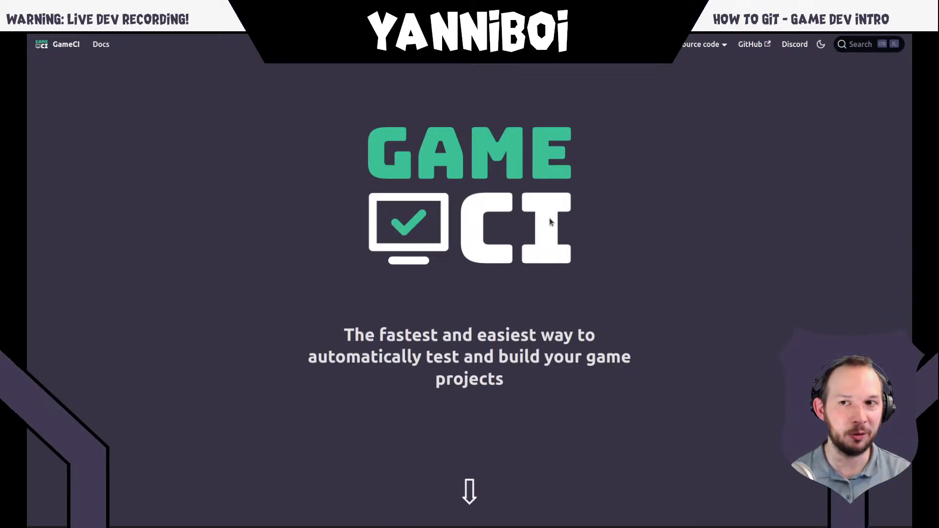
# - Open the GameCI docs' Getting started page for GitHub (Default) and examine it down to the Video Tutorial section
pyautogui.click(101, 46)
pyautogui.click(80, 101)
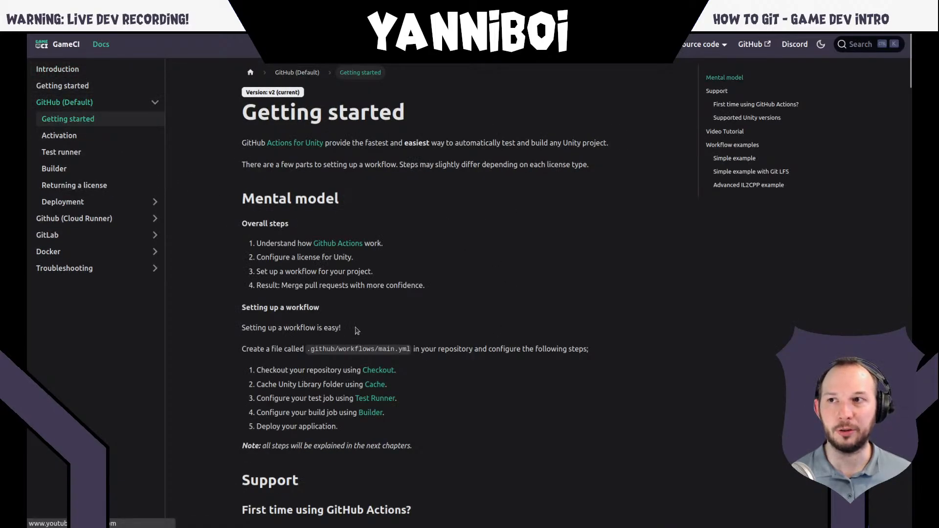
pyautogui.scroll(-12, 458, 392)
pyautogui.scroll(4, 571, 266)
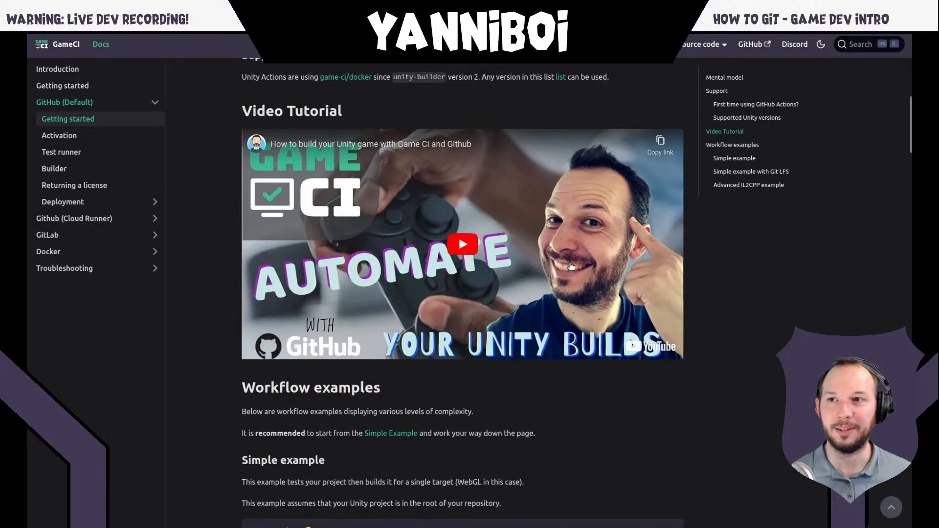
pyautogui.scroll(2, 227, 299)
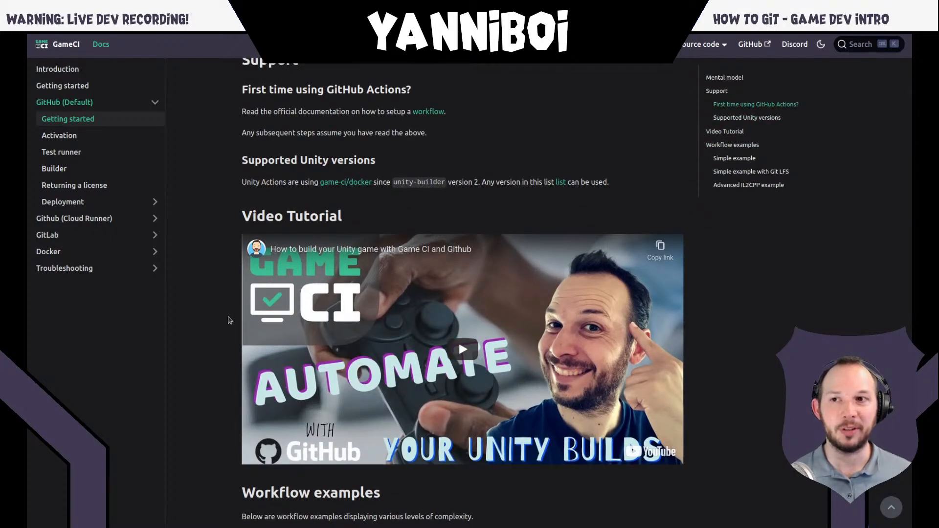
pyautogui.scroll(8, 228, 321)
# - Revisit the GitLab Pipelines page and return to the RogueCI workflow run on GitHub
pyautogui.moveTo(170, 35)
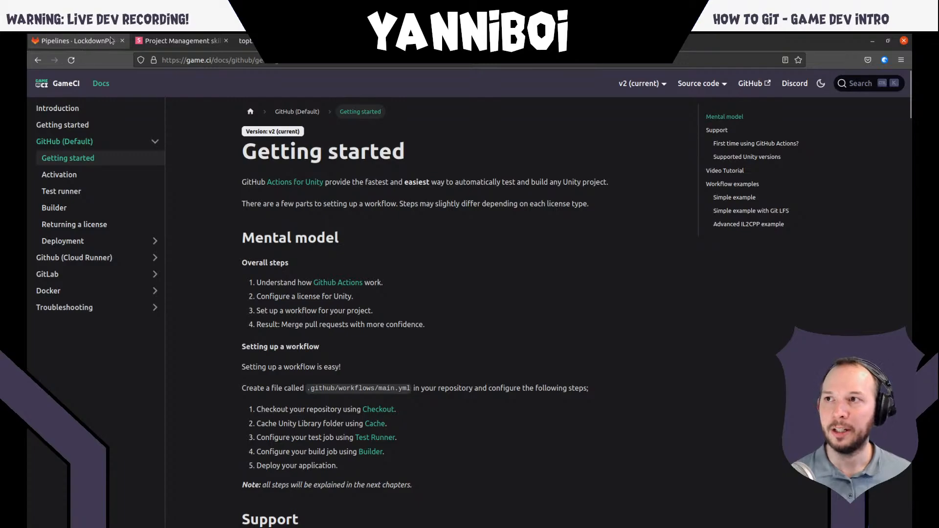
pyautogui.click(110, 40)
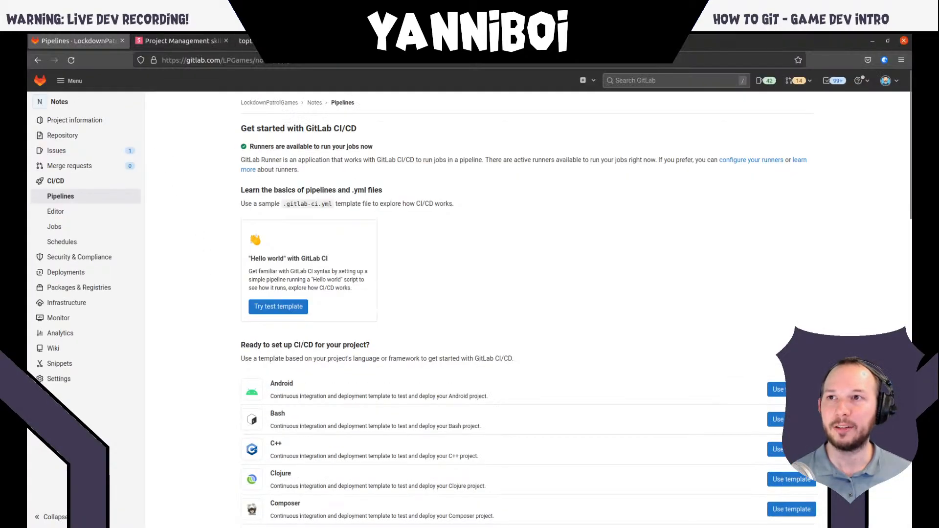
pyautogui.click(376, 41)
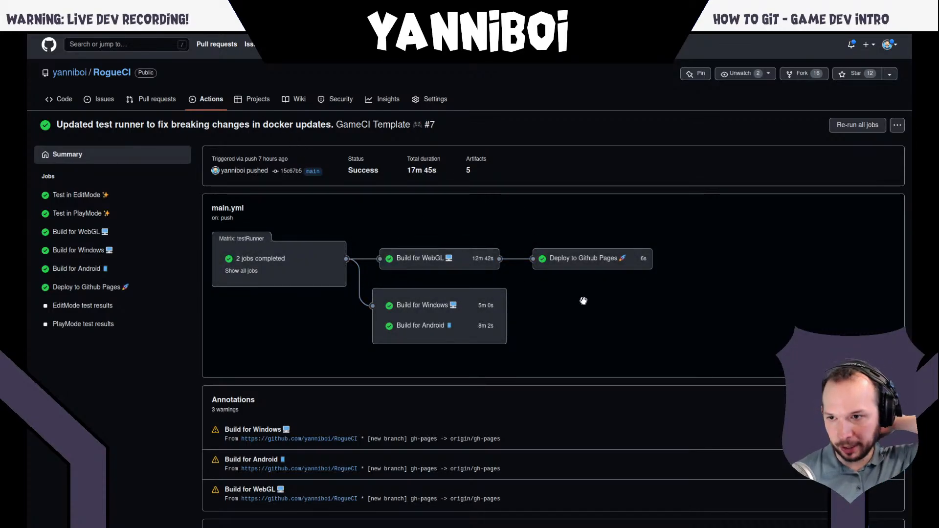
# - Open the taxi game's page at yanniboi.itch.io/taxi in a new browser tab
pyautogui.moveTo(547, 36)
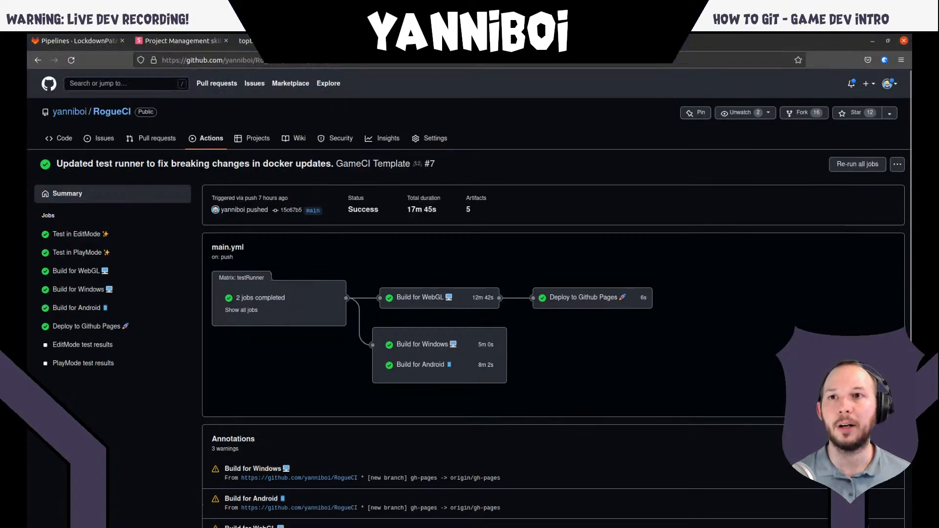
pyautogui.hotkey('ctrl', 't')
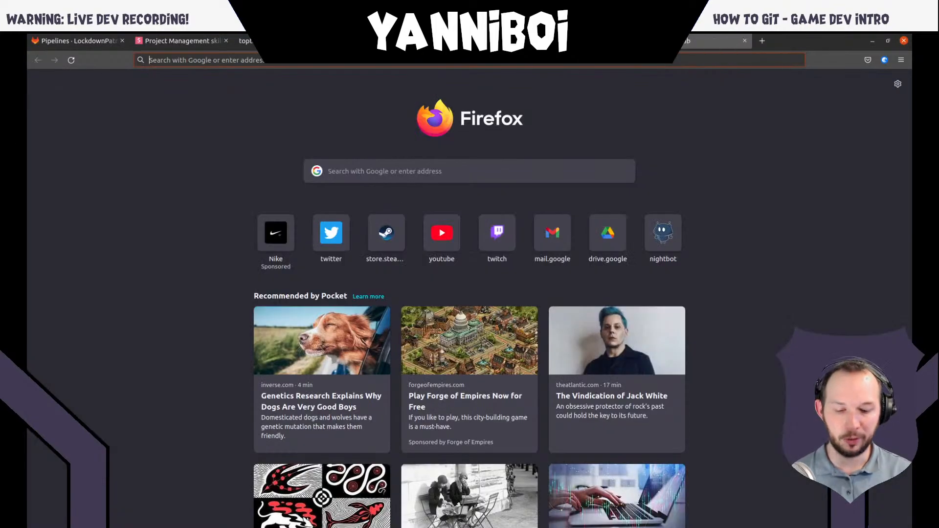
pyautogui.write('git')
pyautogui.press('BackSpace')
pyautogui.press('BackSpace')
pyautogui.press('BackSpace')
pyautogui.press('BackSpace')
pyautogui.write('i')
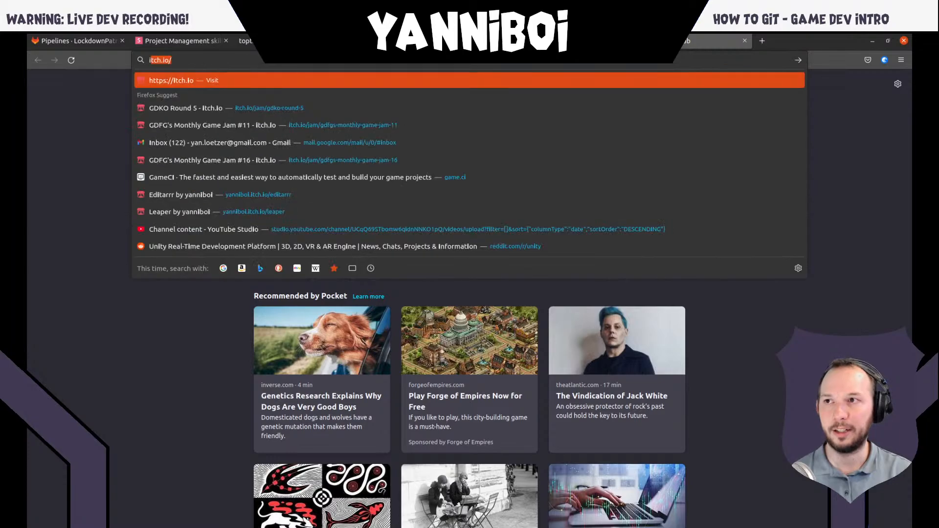
pyautogui.write('tch.io/')
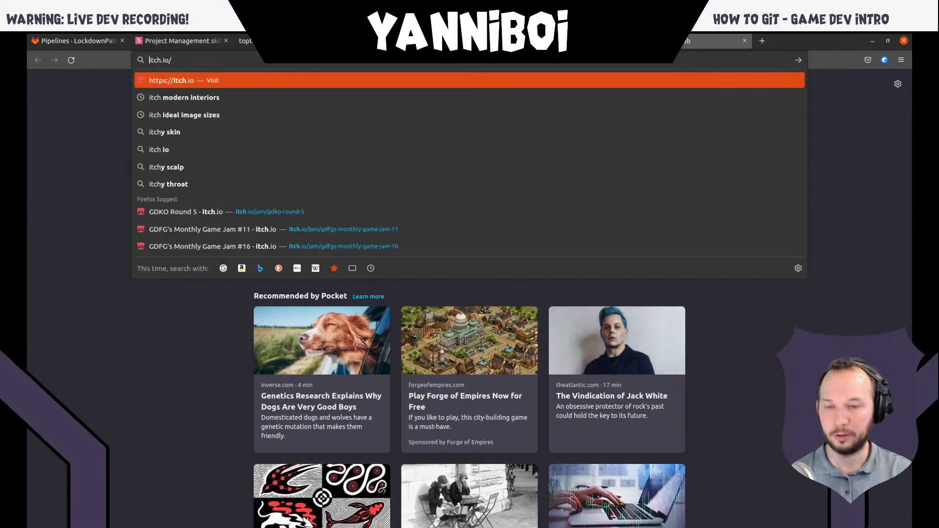
pyautogui.write('yanniboi.')
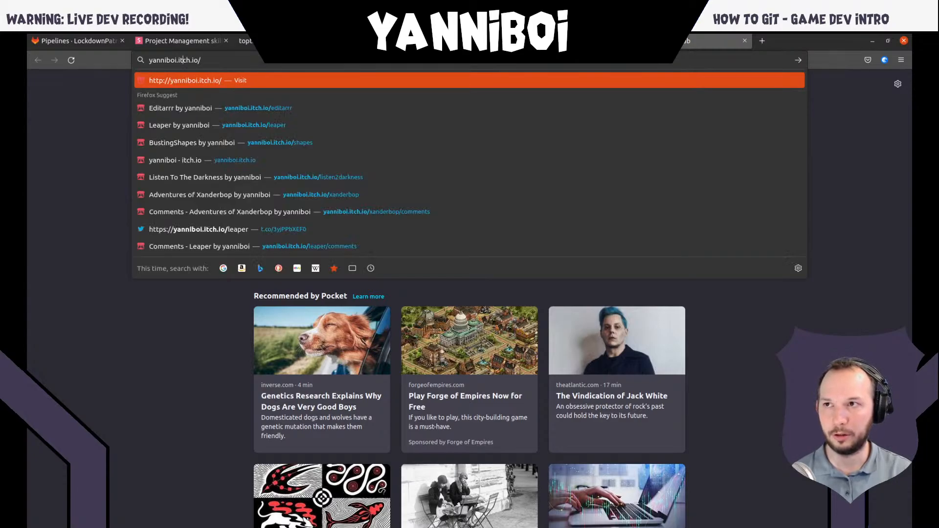
pyautogui.write('taxi')
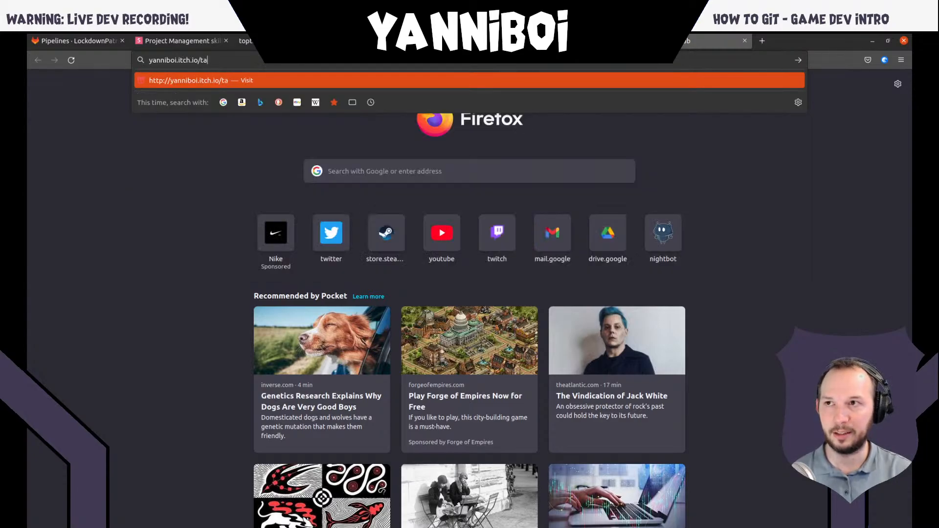
pyautogui.press('Return')
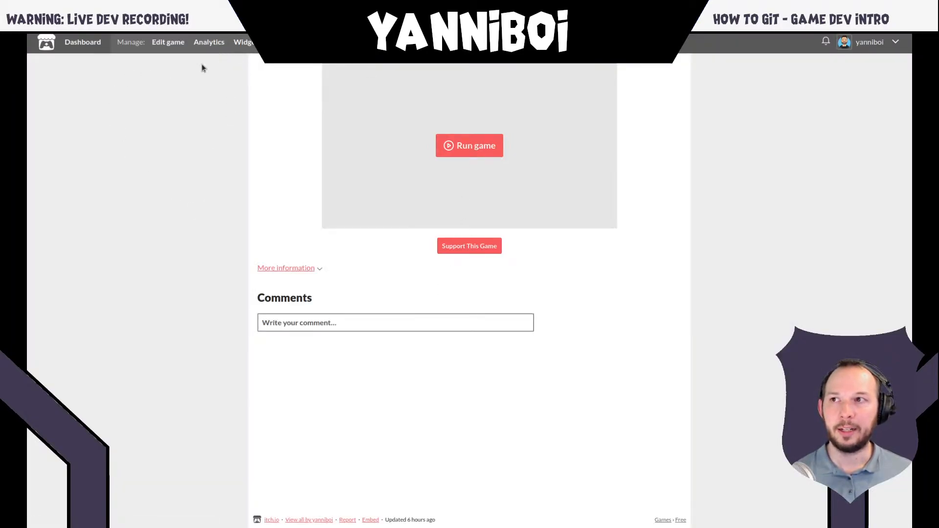
# - Open the edit page for the Yellow Cat Taxi Co game and examine its Uploads section with taxi-web-stable.zip
pyautogui.click(170, 44)
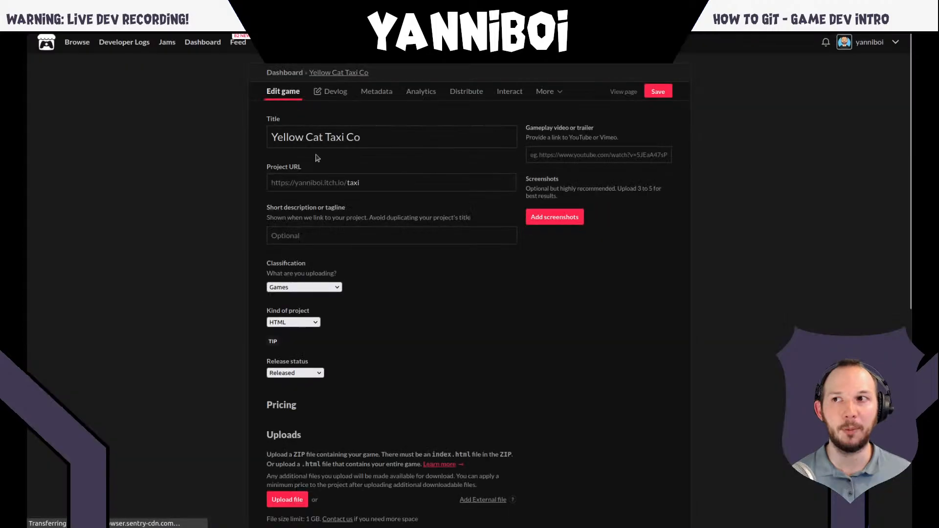
pyautogui.scroll(-6, 216, 380)
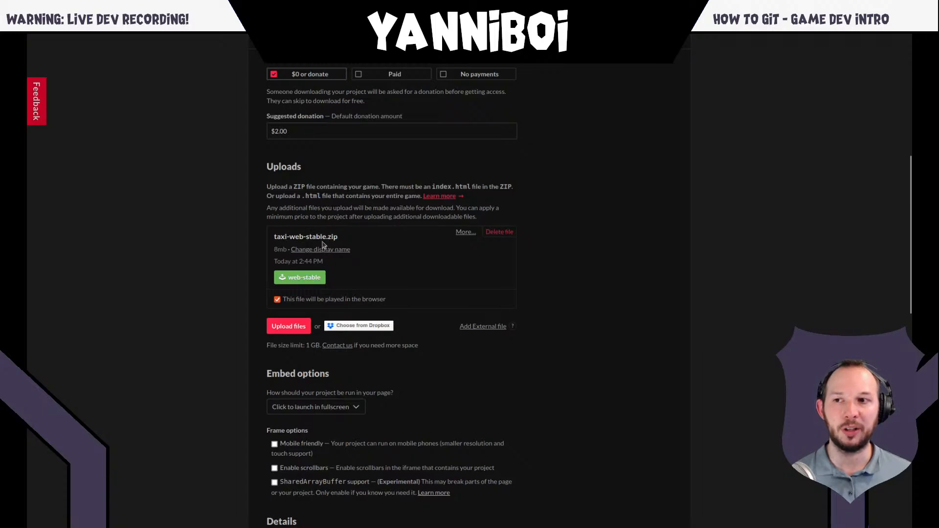
pyautogui.scroll(6, 334, 247)
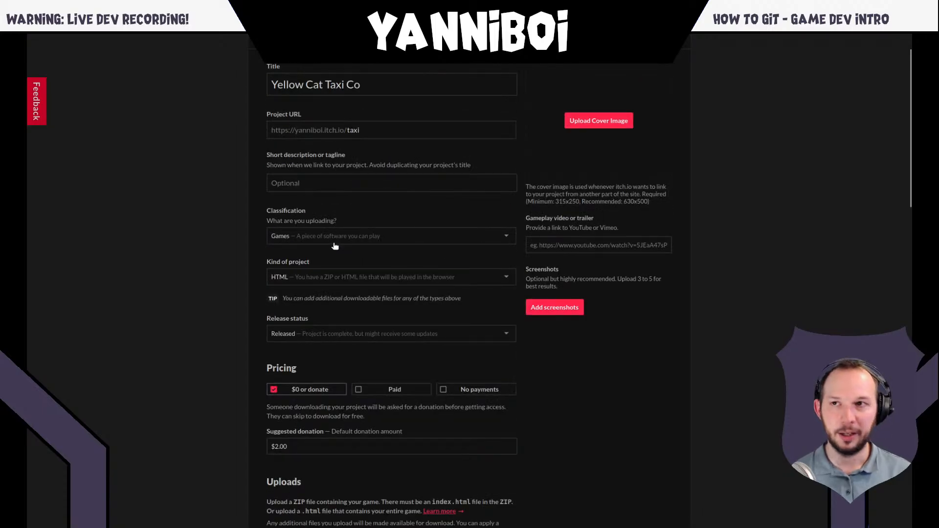
# - Return to the taxi game's page and open the itch.io notifications to review the build entries
pyautogui.hotkey('alt', 'Left')
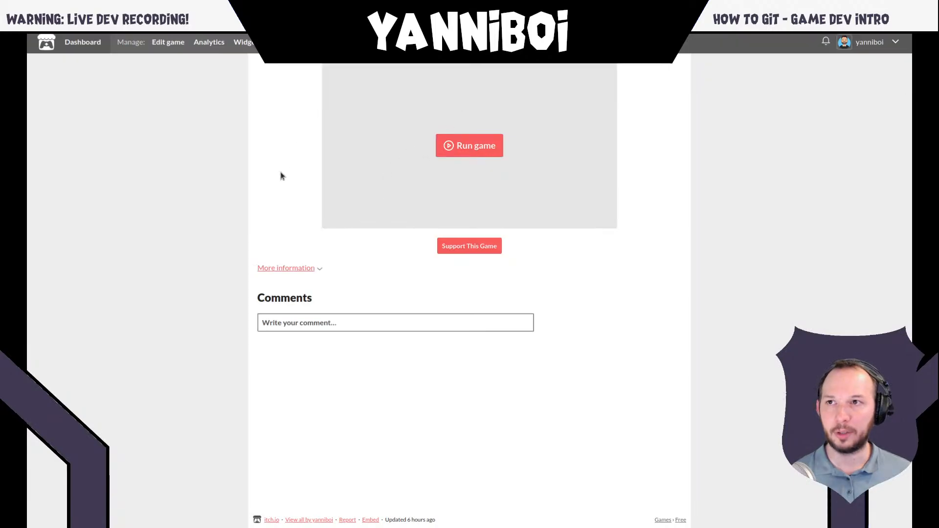
pyautogui.click(823, 43)
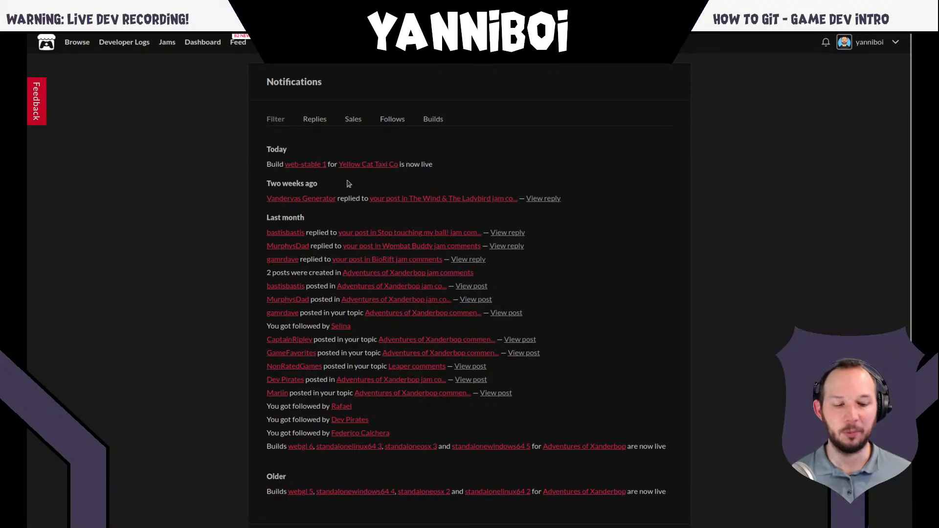
# - Leave the itch.io notifications, return to the RogueCI workflow run on GitHub and show it full screen
pyautogui.hotkey('alt', 'Left')
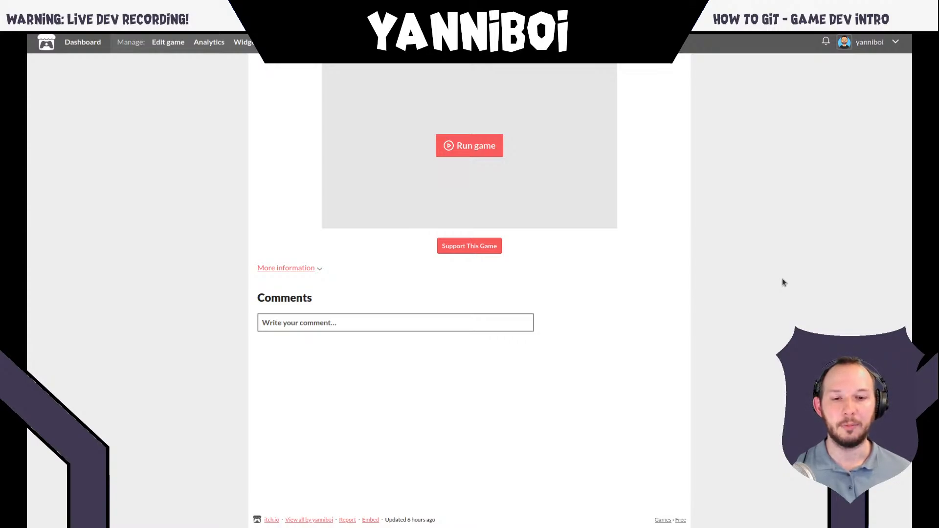
pyautogui.press('super')
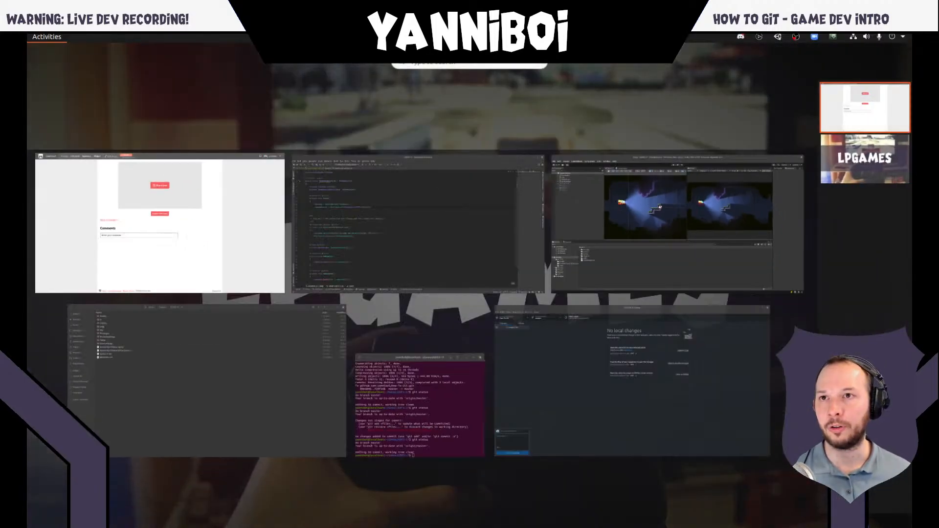
pyautogui.click(226, 186)
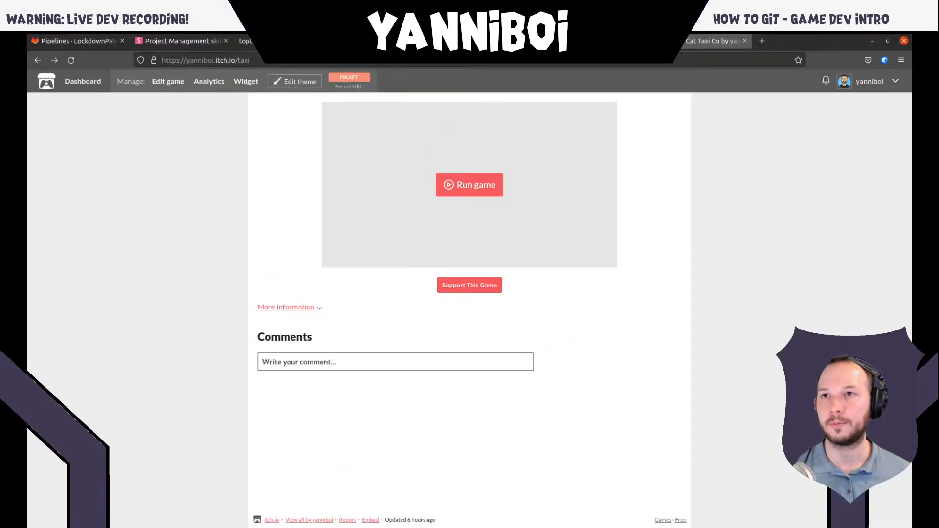
pyautogui.click(597, 42)
pyautogui.click(493, 41)
pyautogui.click(389, 41)
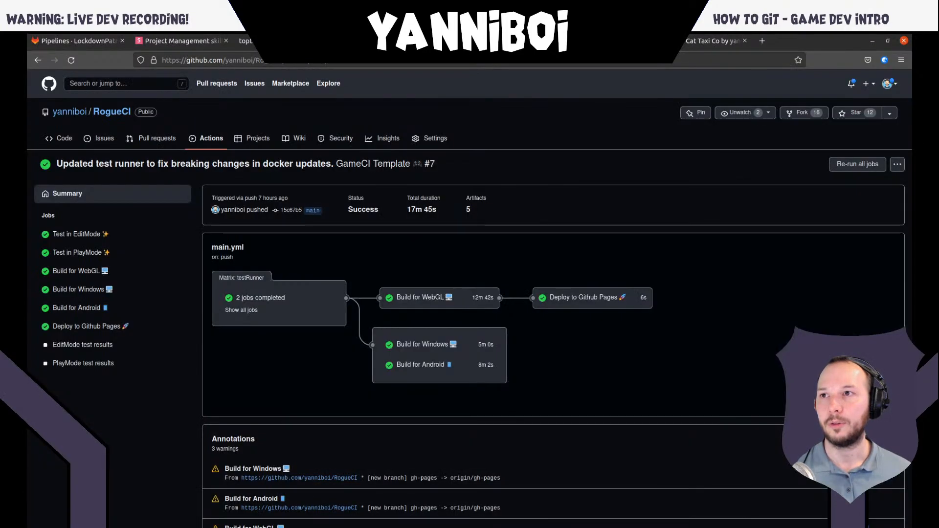
pyautogui.press('F11')
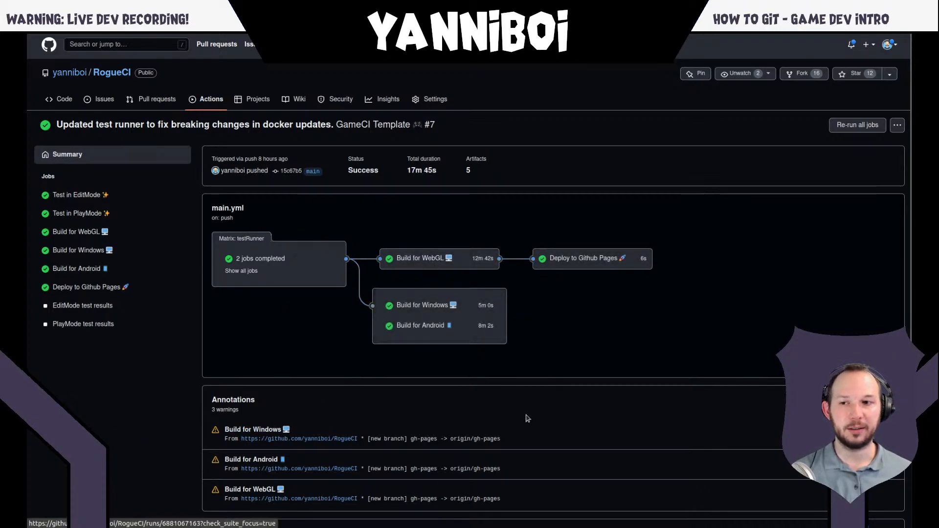
# - Examine the workflow run's main.yml job graph, build annotations and Artifacts list with the test results and platform builds
pyautogui.scroll(-3, 383, 384)
pyautogui.scroll(-1, 382, 384)
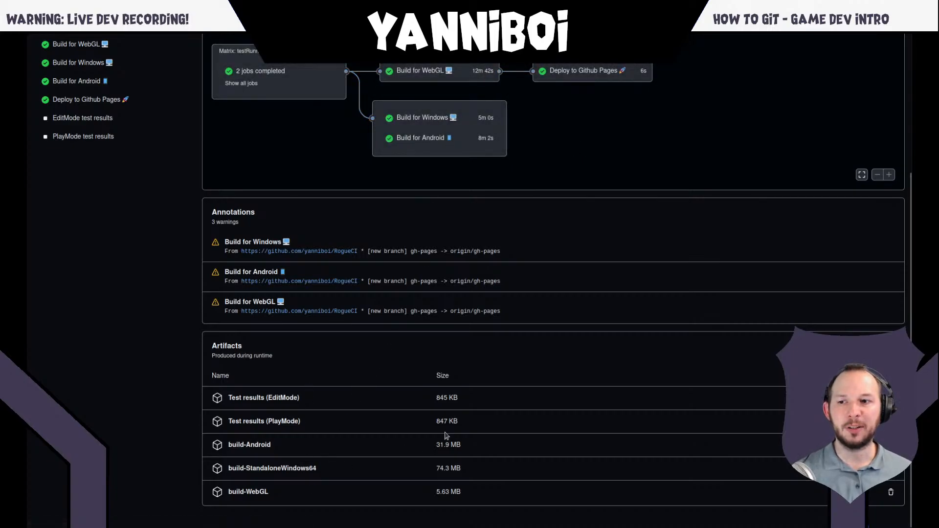
pyautogui.scroll(4, 446, 435)
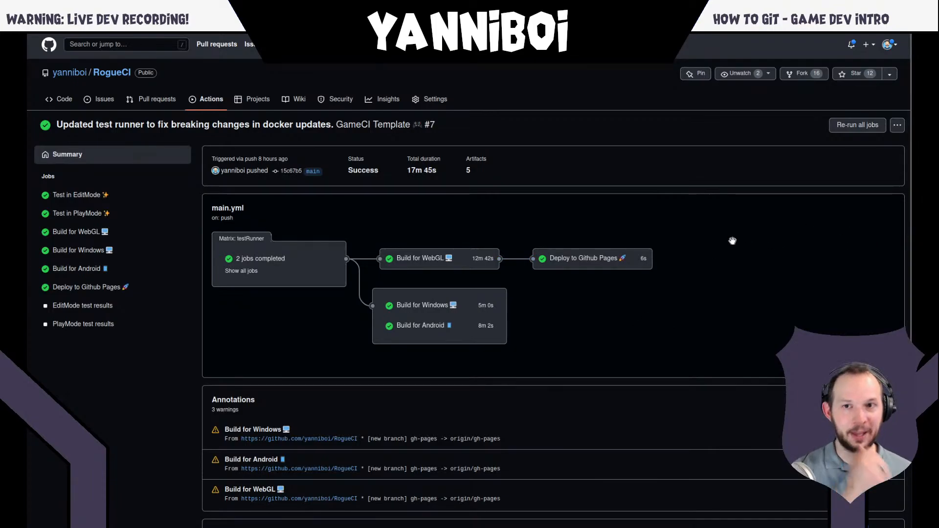
pyautogui.scroll(-1, 251, 495)
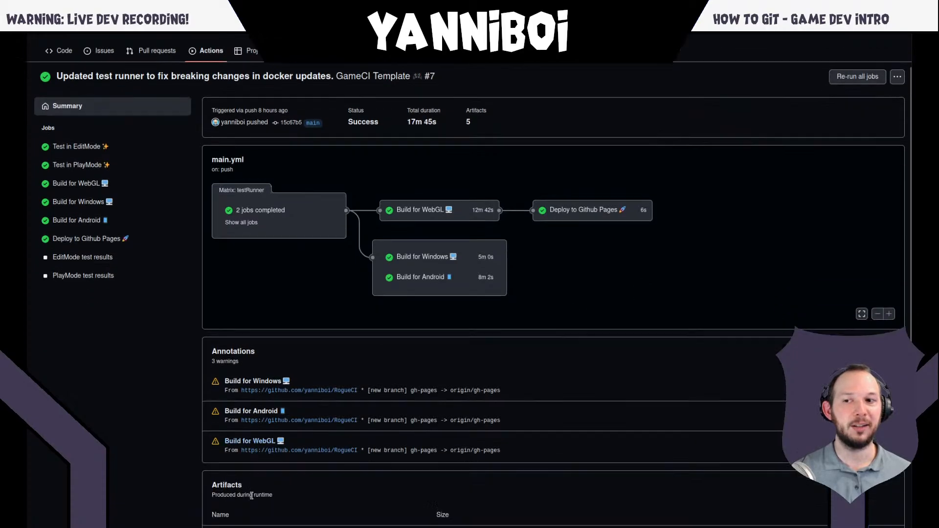
pyautogui.scroll(-3, 251, 495)
pyautogui.scroll(4, 499, 350)
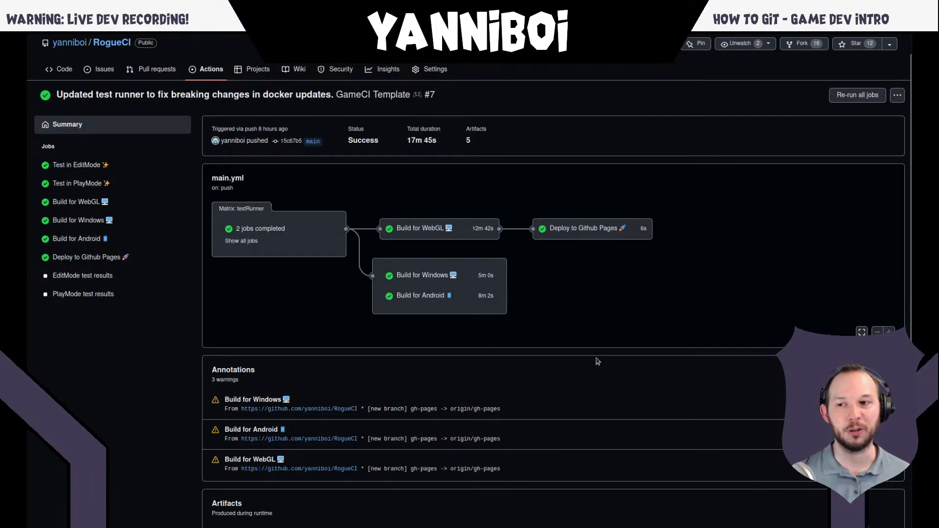
pyautogui.scroll(-3, 597, 360)
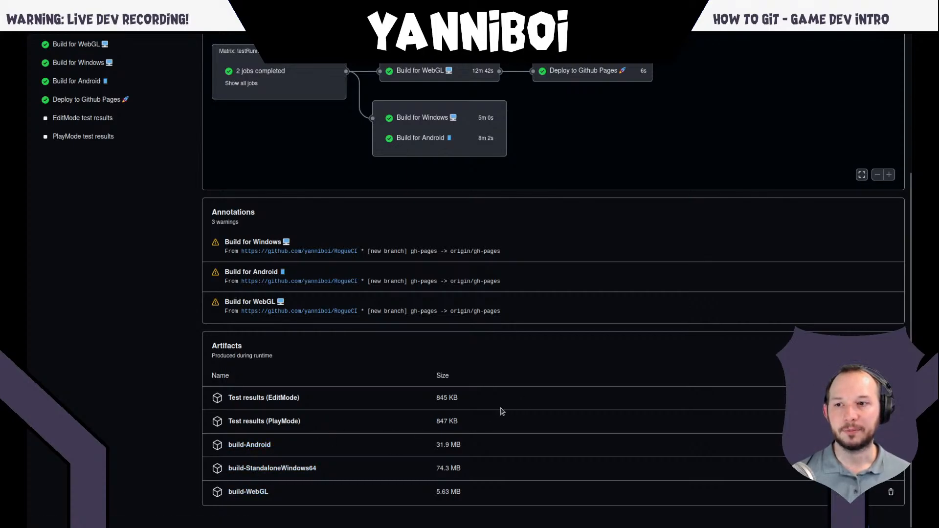
# - Leave the full-screen view and open the GitLab site in a new browser tab
pyautogui.moveTo(699, 41)
pyautogui.click(762, 41)
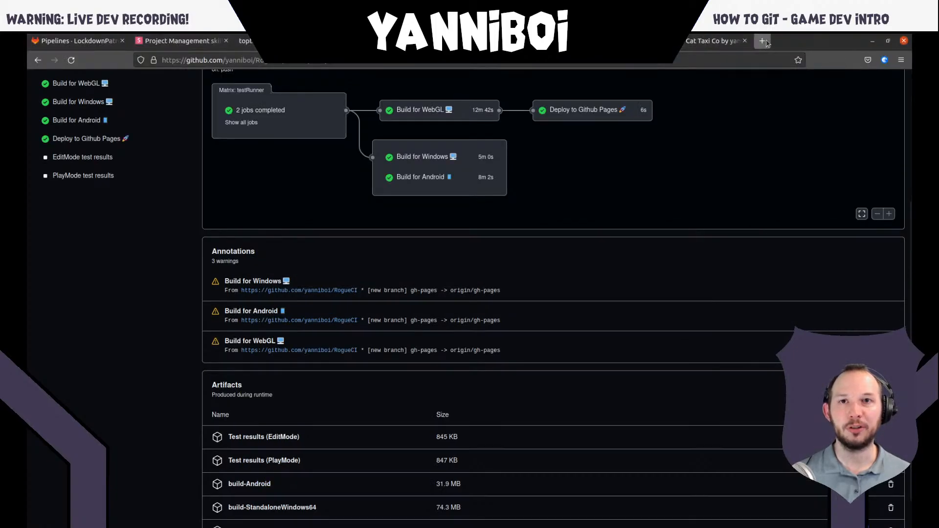
pyautogui.write('gitlk')
pyautogui.press('BackSpace')
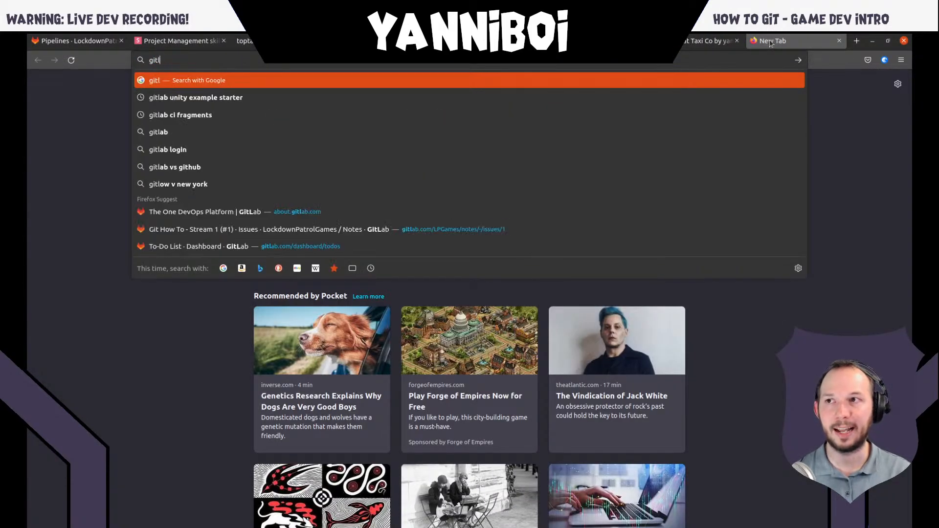
pyautogui.write('ab.com/')
pyautogui.press('Return')
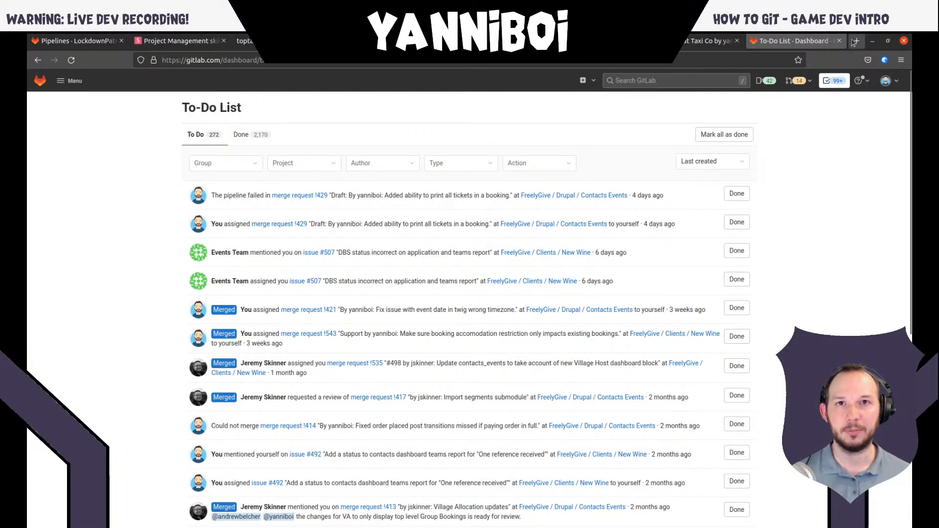
# - Return to the RogueCI workflow run and highlight the annotation lines for the Windows, Android and WebGL builds in turn
pyautogui.click(688, 41)
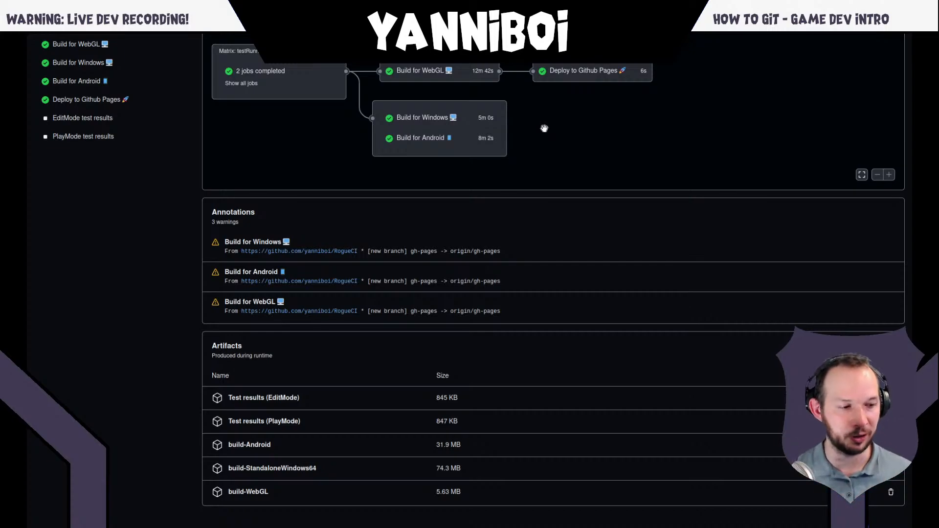
pyautogui.tripleClick(522, 255)
pyautogui.click(522, 256)
pyautogui.tripleClick(523, 280)
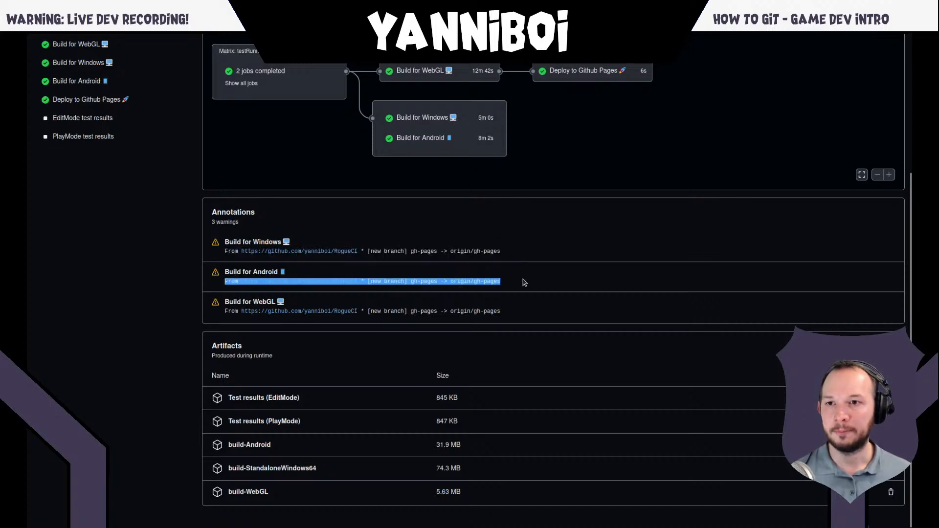
pyautogui.click(524, 282)
pyautogui.tripleClick(517, 310)
pyautogui.click(514, 309)
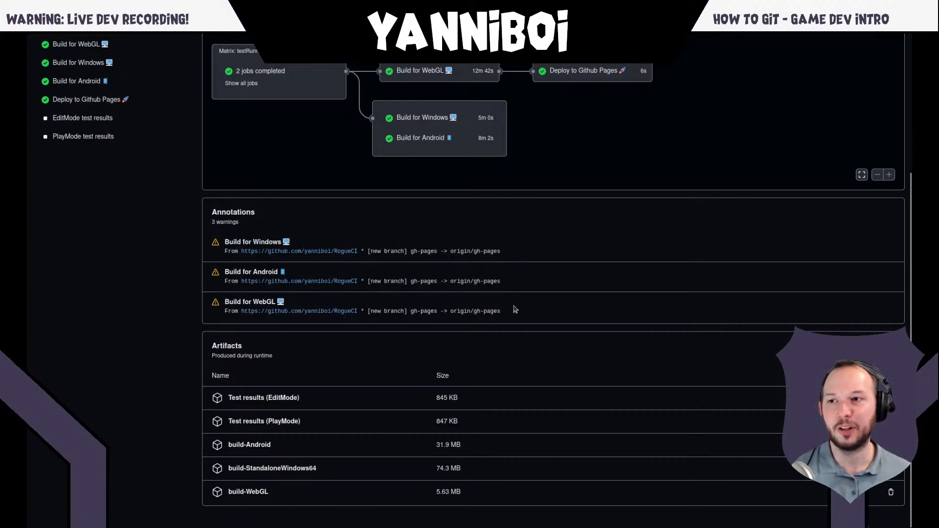